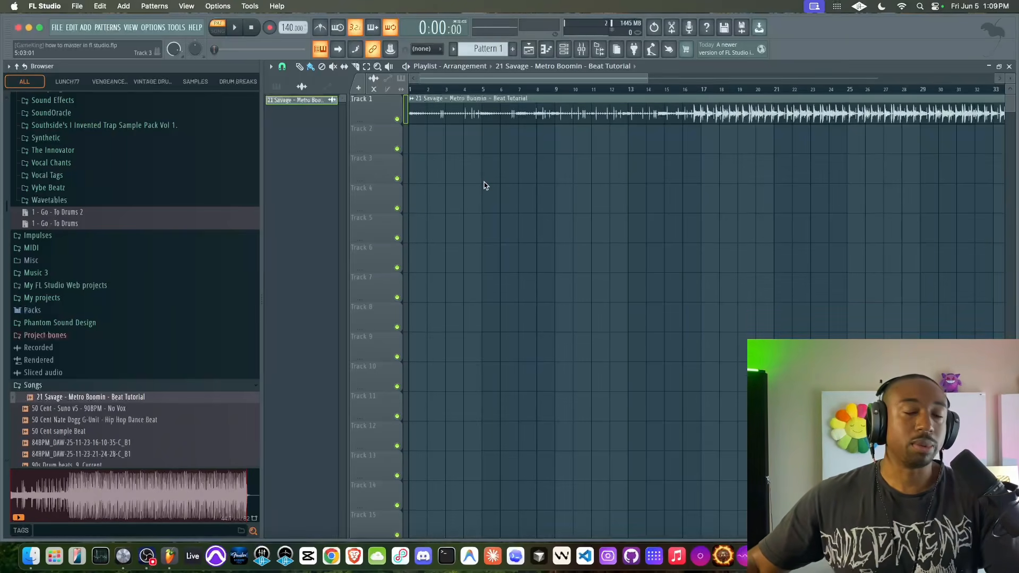
Duplicate the 21 Savage - Metro Boomin - Beat Tutorial clip onto Track 2 and make the copy unique.
scroll(480, 205, "down", 3)
left_click(571, 92)
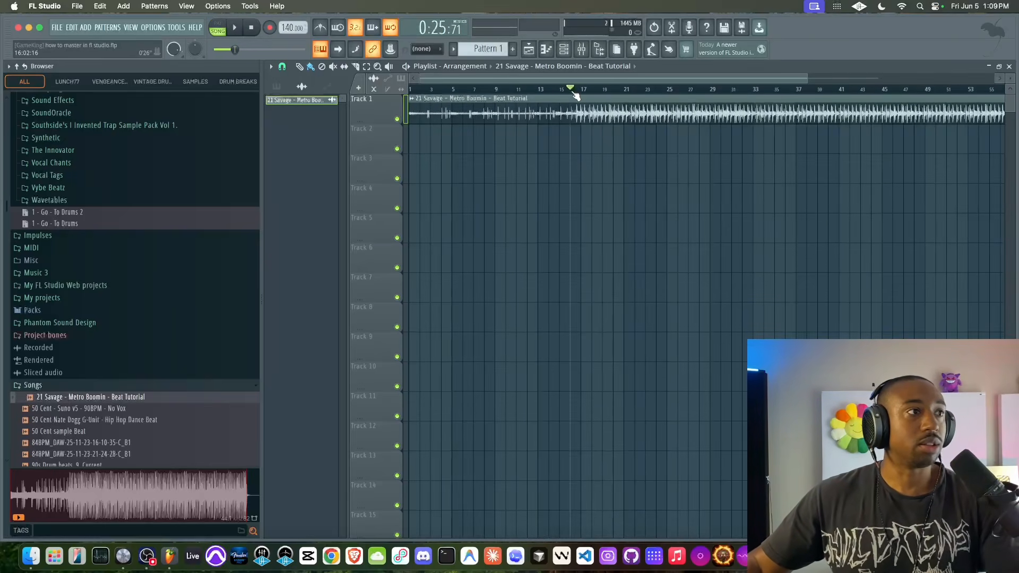
double_click(539, 114)
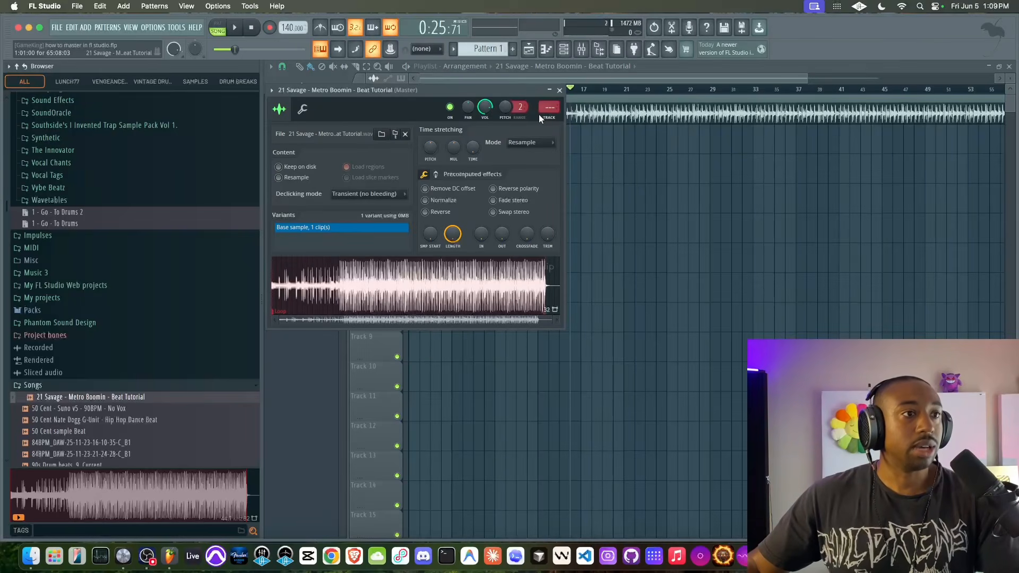
left_click(551, 95)
left_click_drag(544, 99, 444, 133)
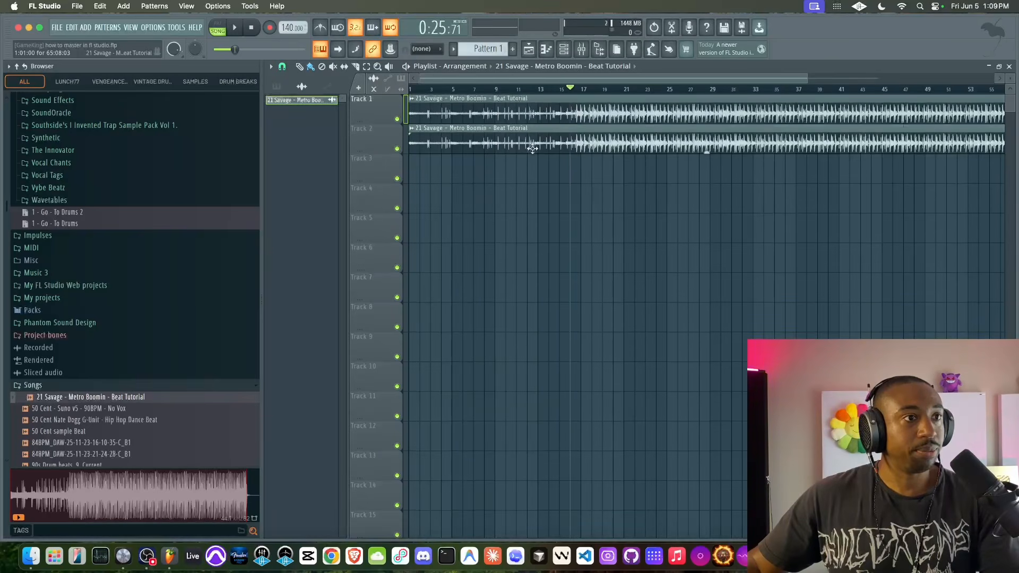
left_click(414, 129)
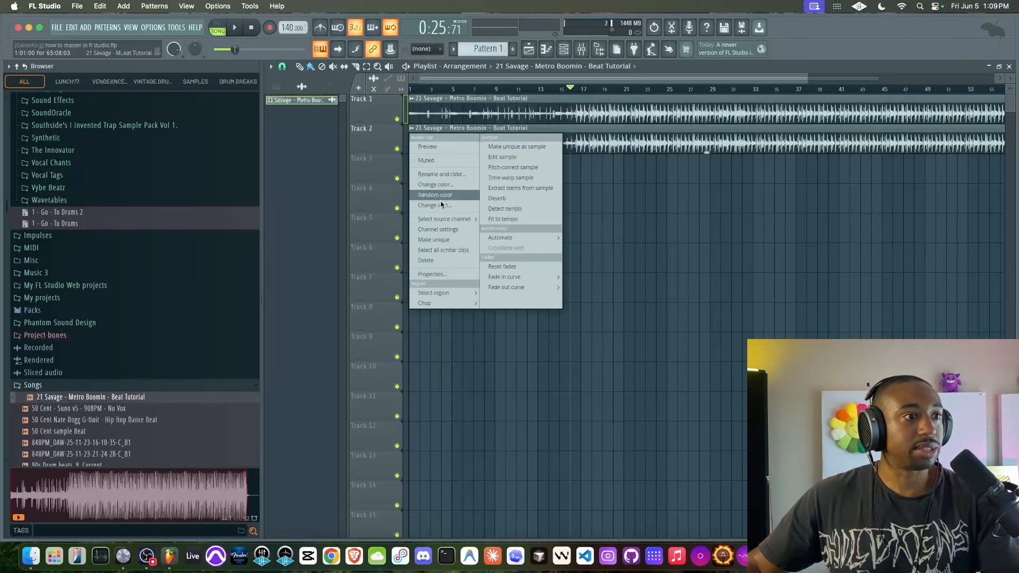
left_click(437, 240)
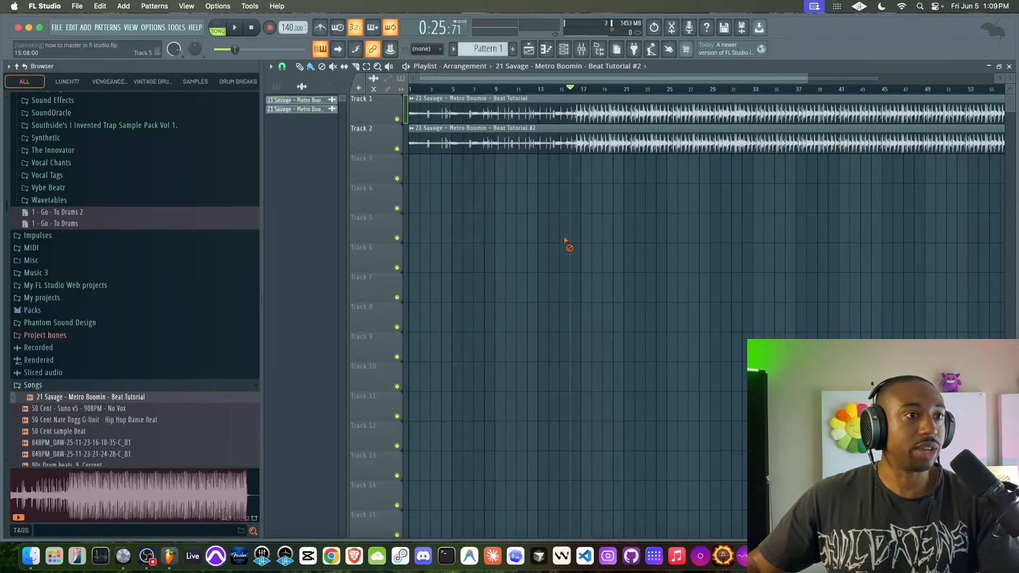
Route the original audio clip to mixer track 1 and the Track 2 copy to mixer track 2.
double_click(558, 108)
left_click(559, 90)
double_click(528, 110)
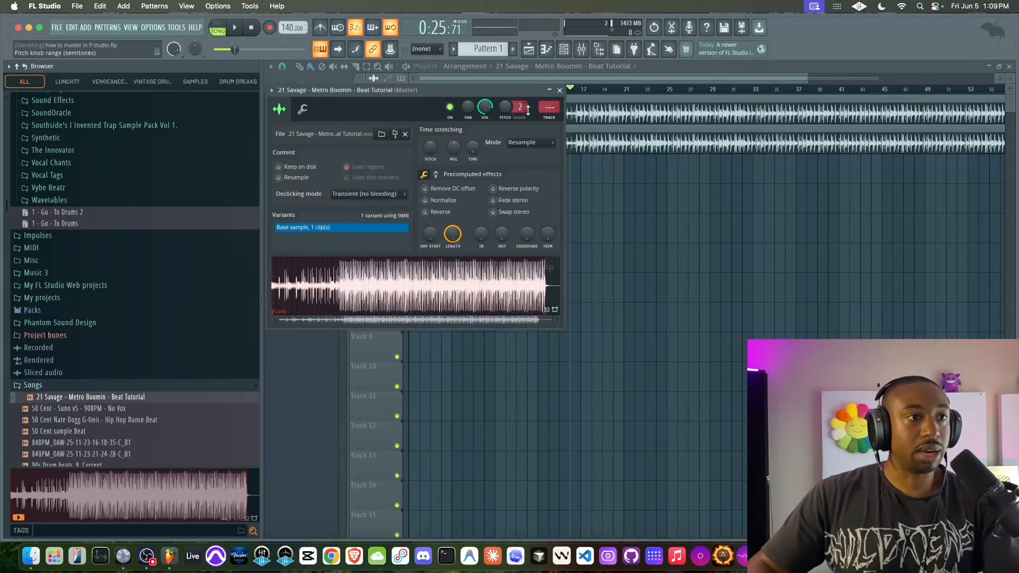
key("F9")
right_click(475, 424)
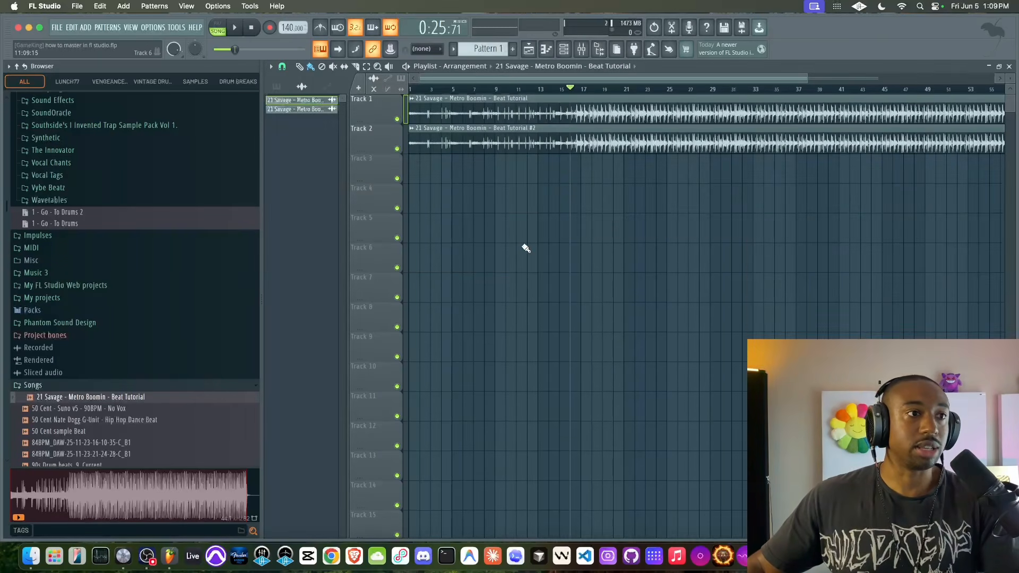
double_click(535, 144)
key("F9")
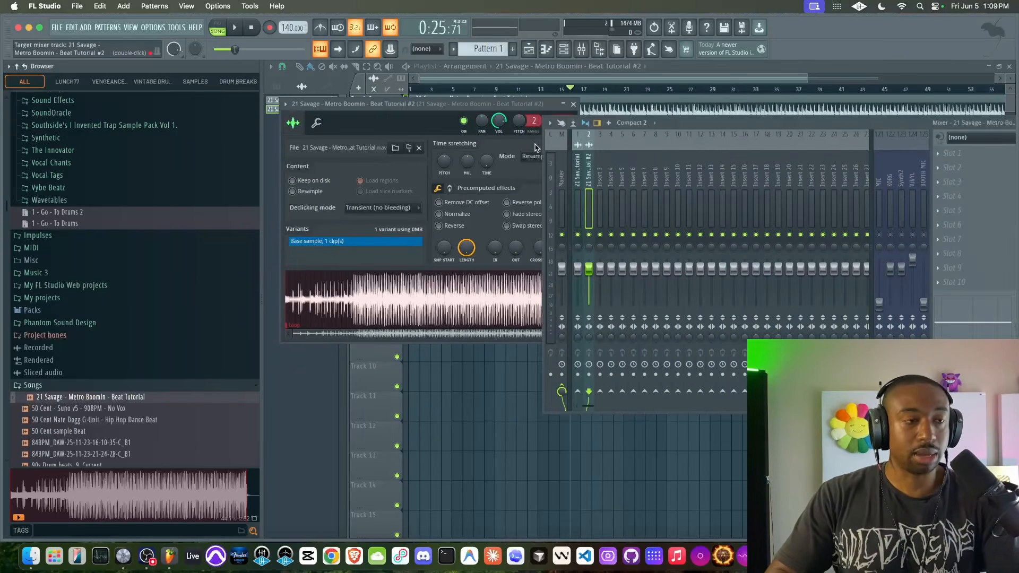
right_click(477, 421)
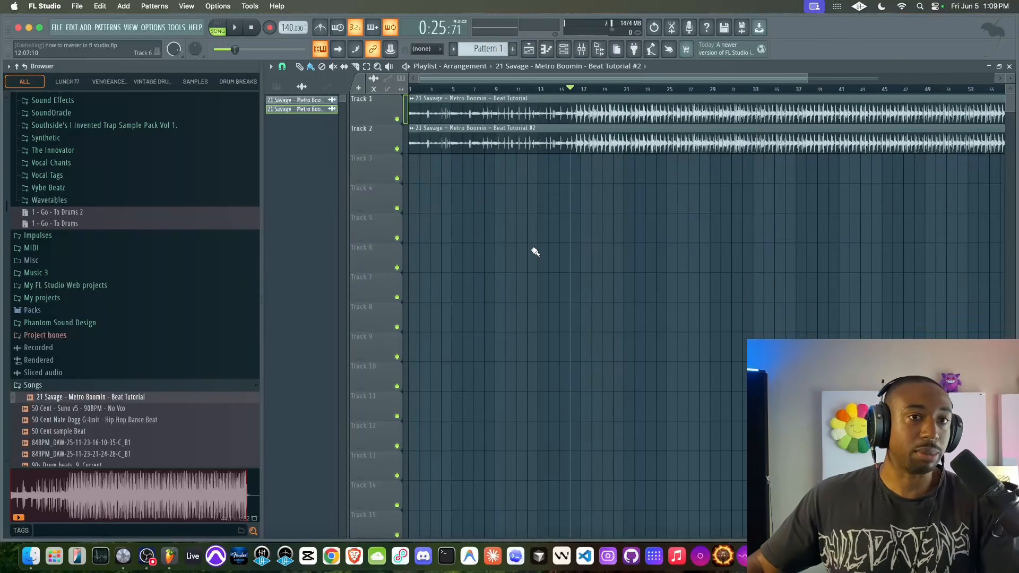
Mute the duplicate clip on Track 2 and briefly play the original with the mixer open.
left_click(333, 67)
left_click(464, 149)
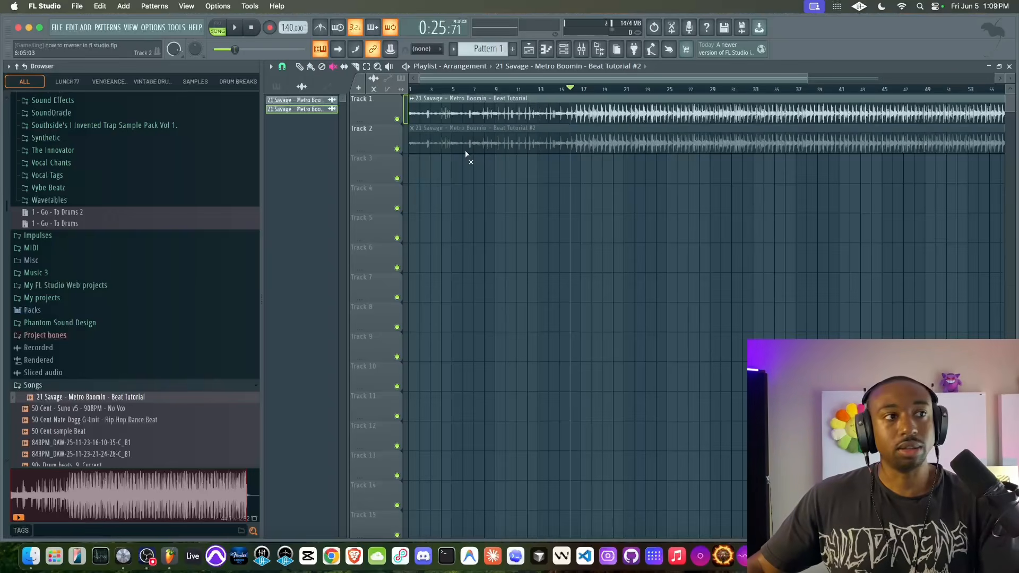
key("space")
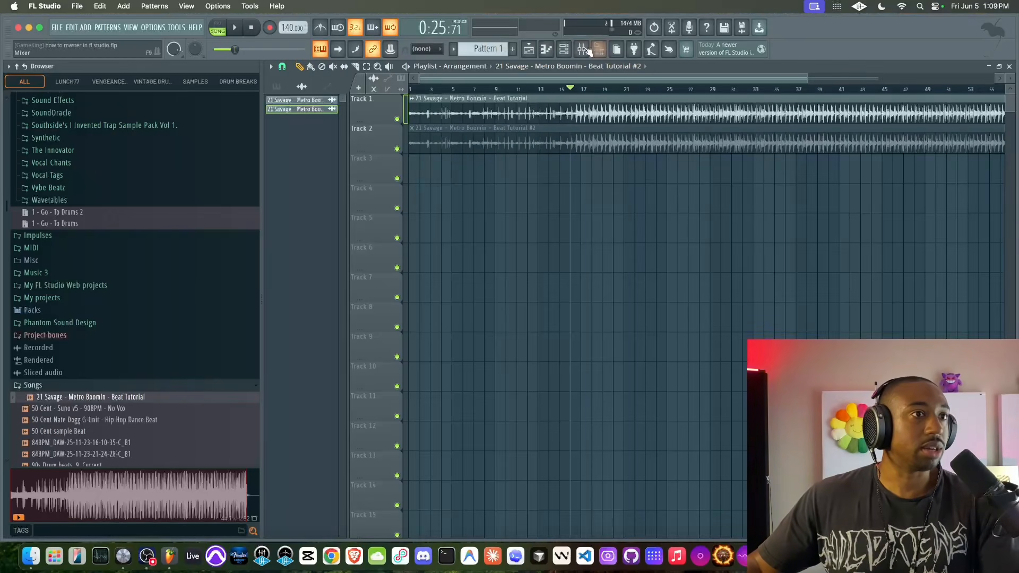
key("F9")
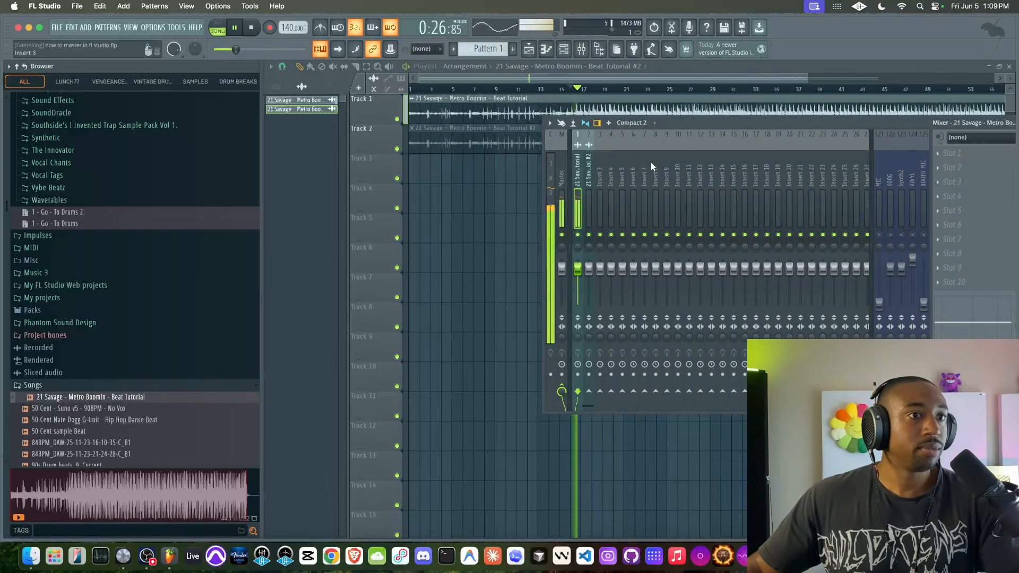
key("space")
Select bars 17 to 29 of the playlist as the playback loop and reposition the mixer beneath the Track 1 clip.
left_click_drag(690, 127, 568, 130)
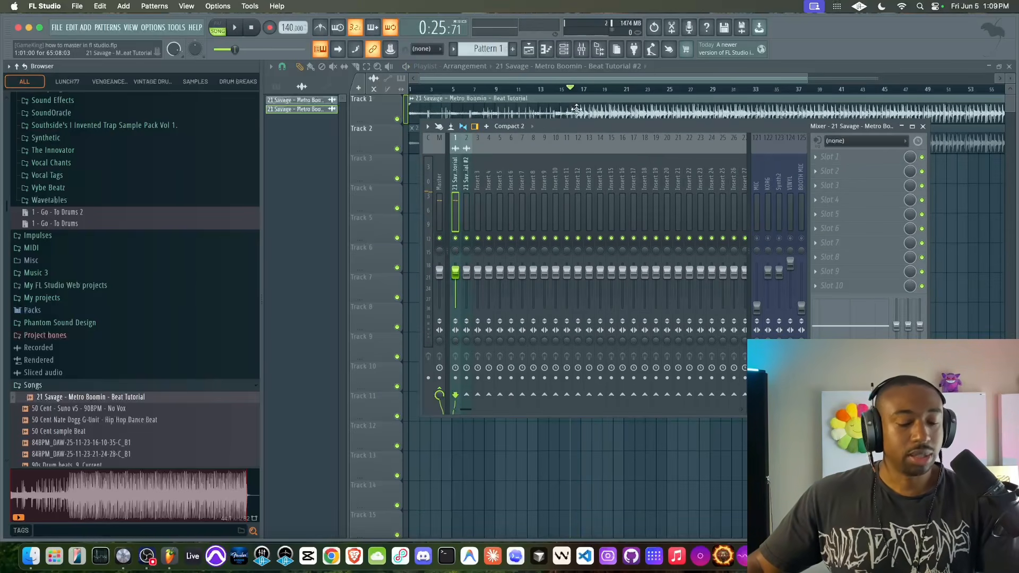
left_click_drag(581, 96, 711, 90)
left_click(582, 237)
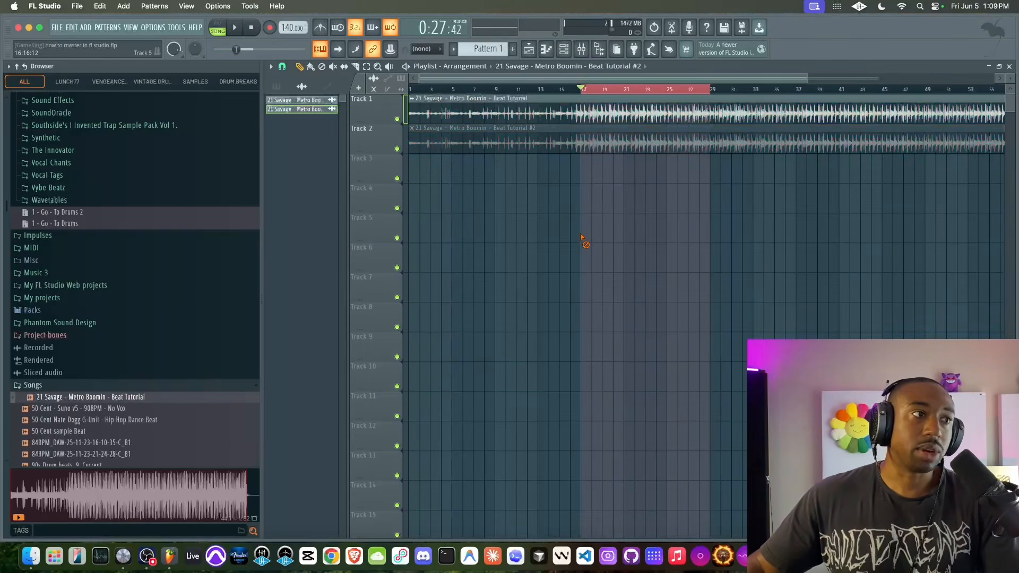
left_click(581, 49)
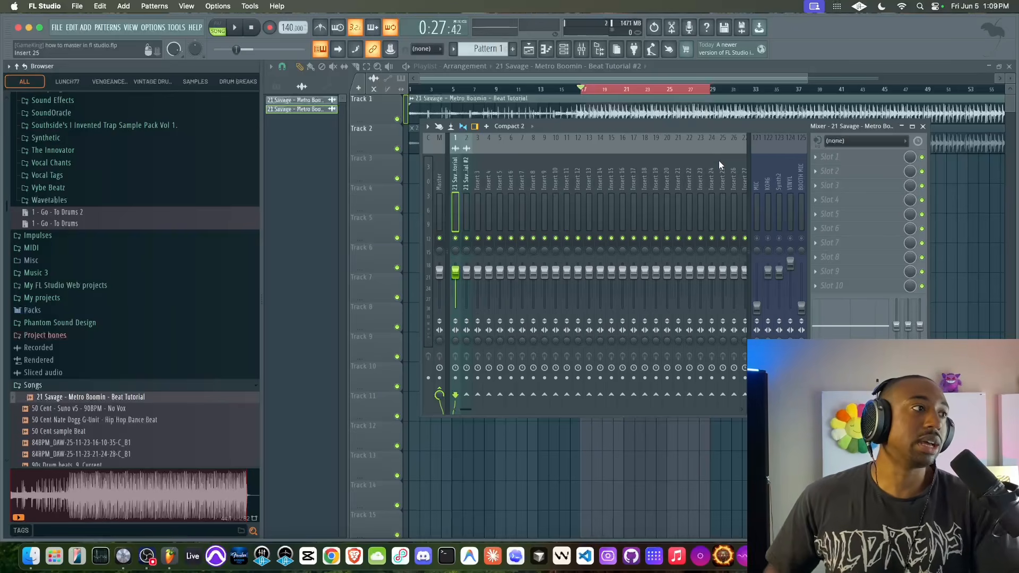
left_click(599, 49)
left_click_drag(561, 126, 536, 140)
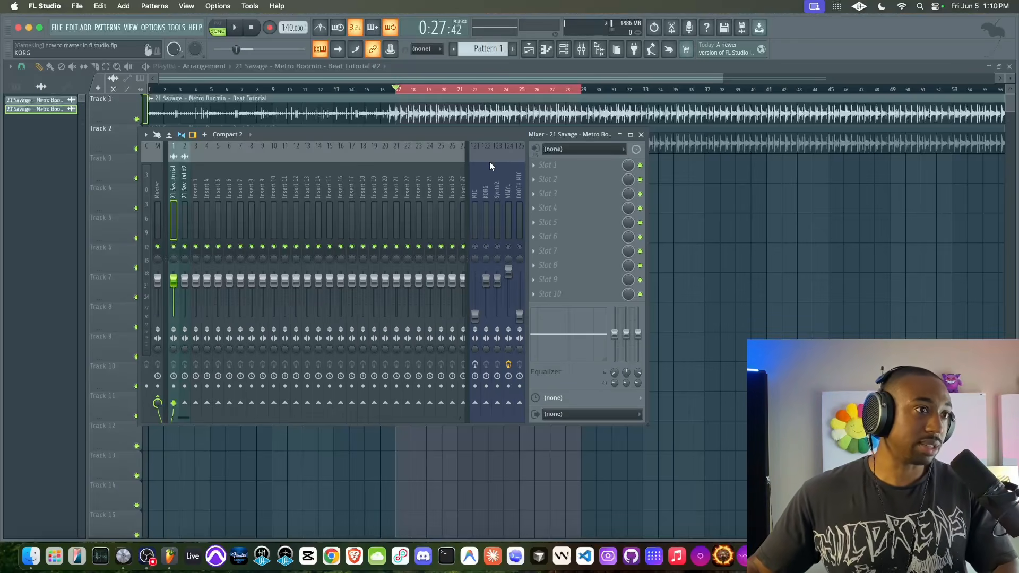
Play and stop the looped section several times to examine the unprocessed beat's level on the mixer meters.
key("space")
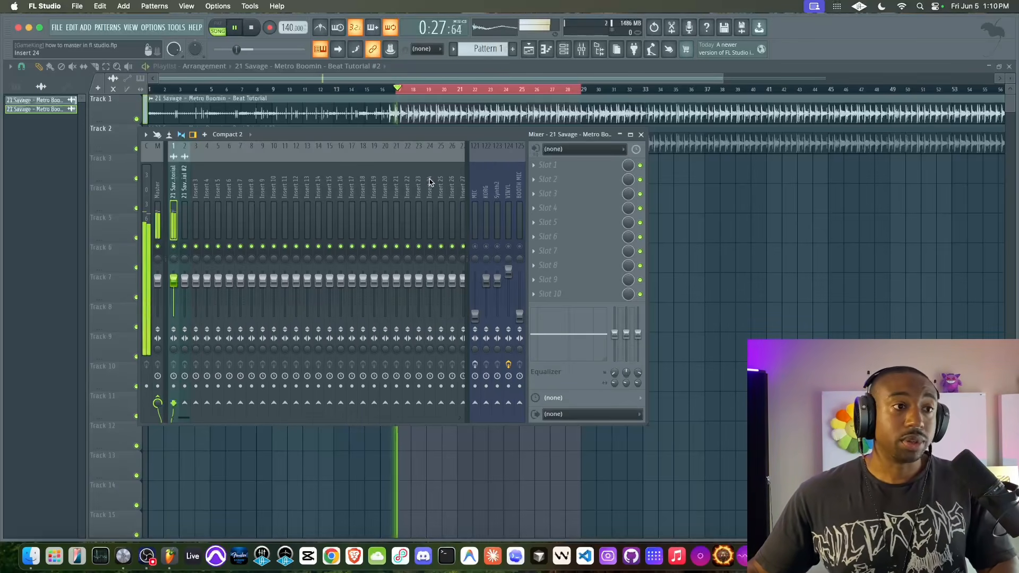
key("space")
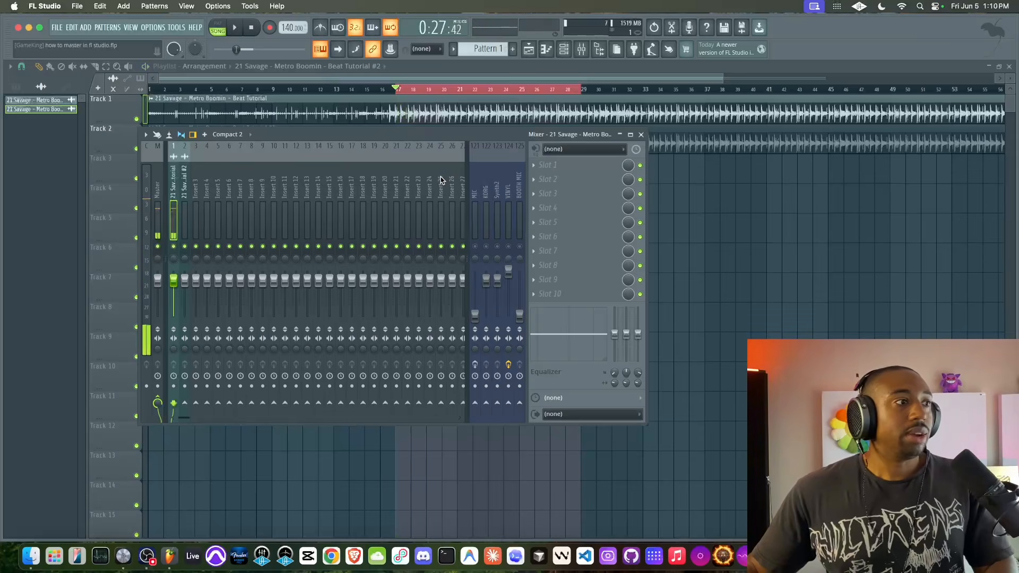
key("space")
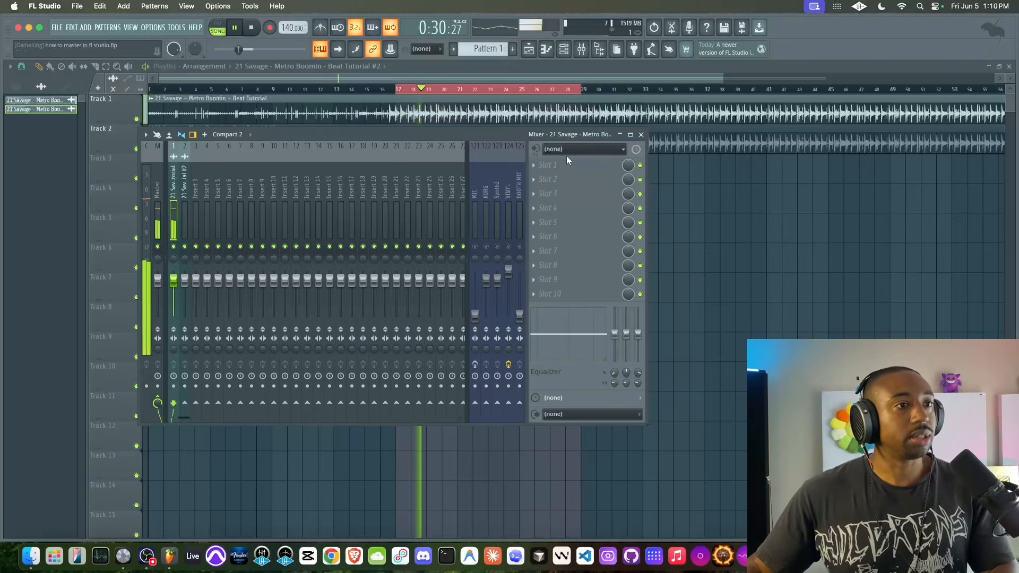
key("space")
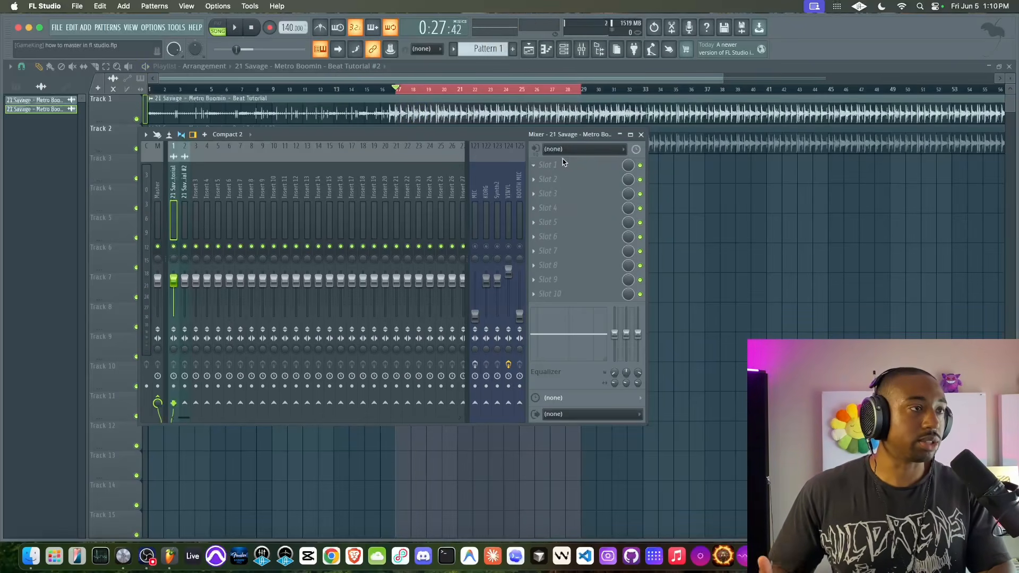
key("space")
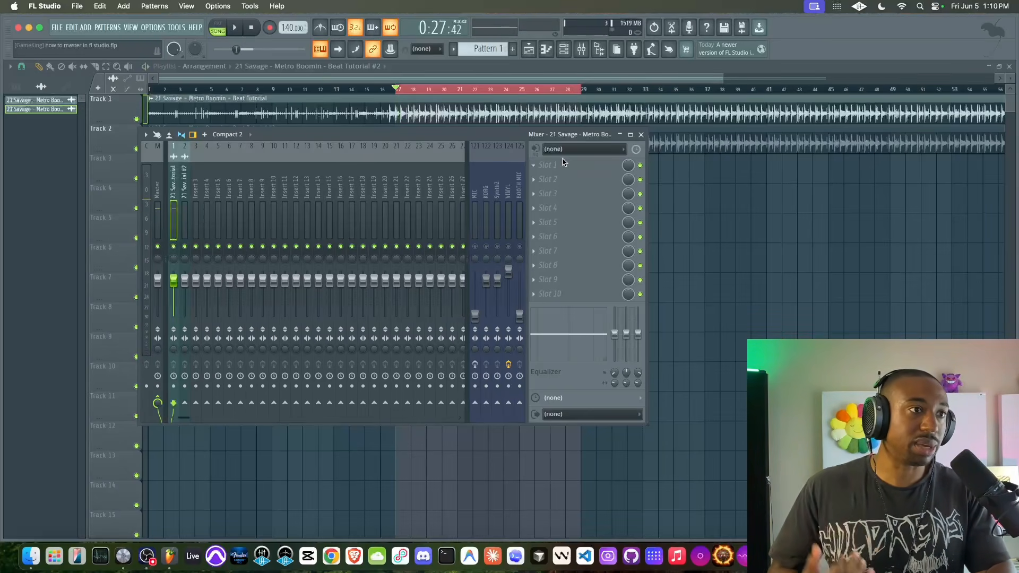
key("space")
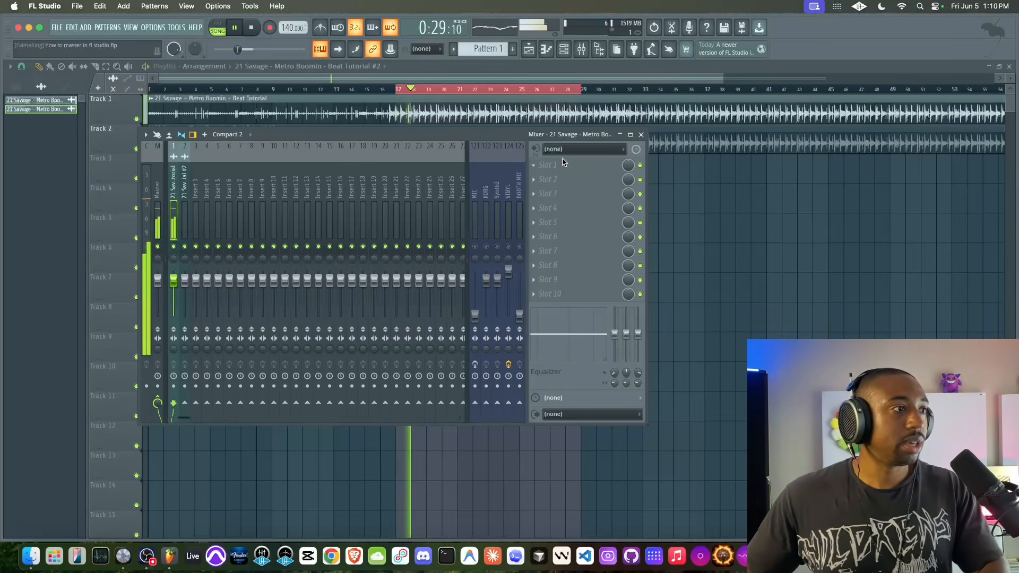
key("space")
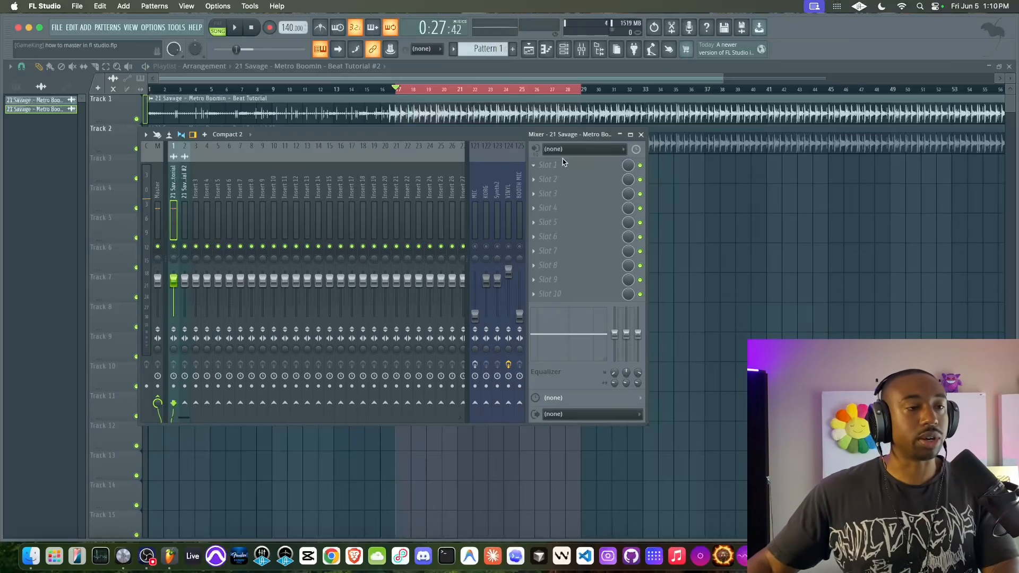
key("space")
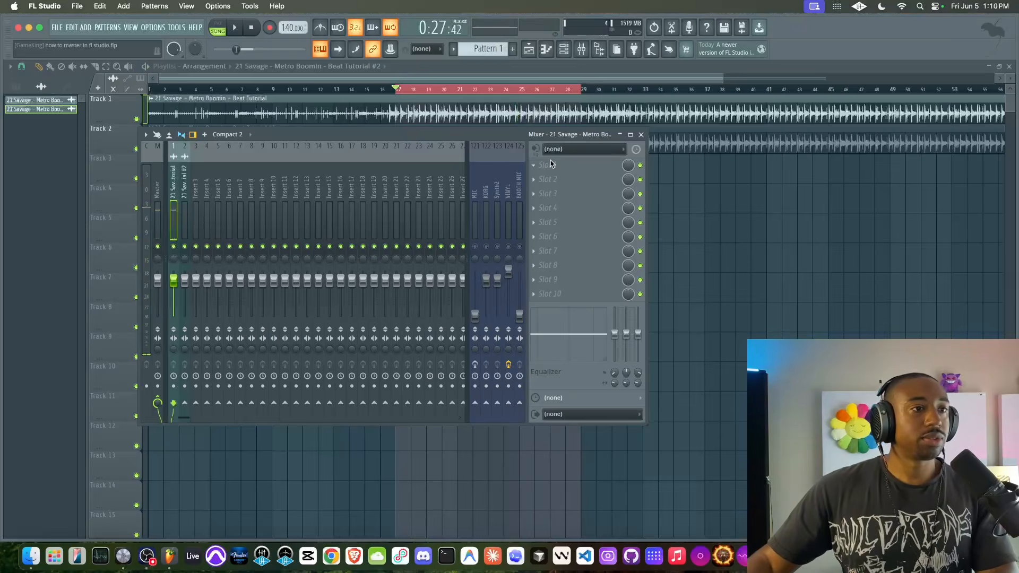
Load Fruity Parametric EQ 2 into the first effect slot of mixer track 1, keeping its main level flat.
left_click(548, 165)
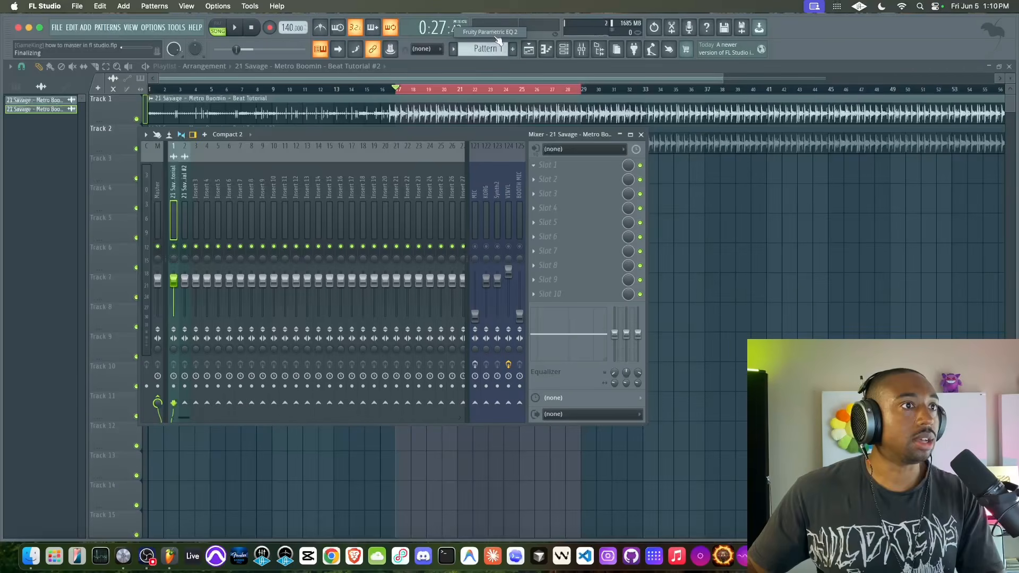
left_click(487, 32)
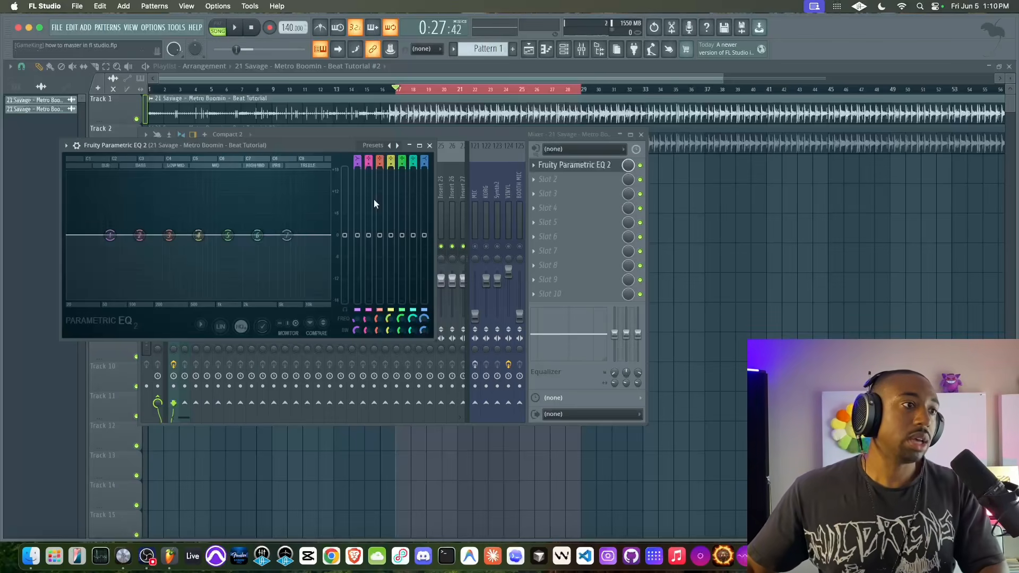
right_click(344, 235)
key("Escape")
mouse_move(344, 235)
left_mouse_down()
mouse_move(345, 196)
mouse_move(344, 235)
left_mouse_up()
right_click(343, 237)
left_click(357, 242)
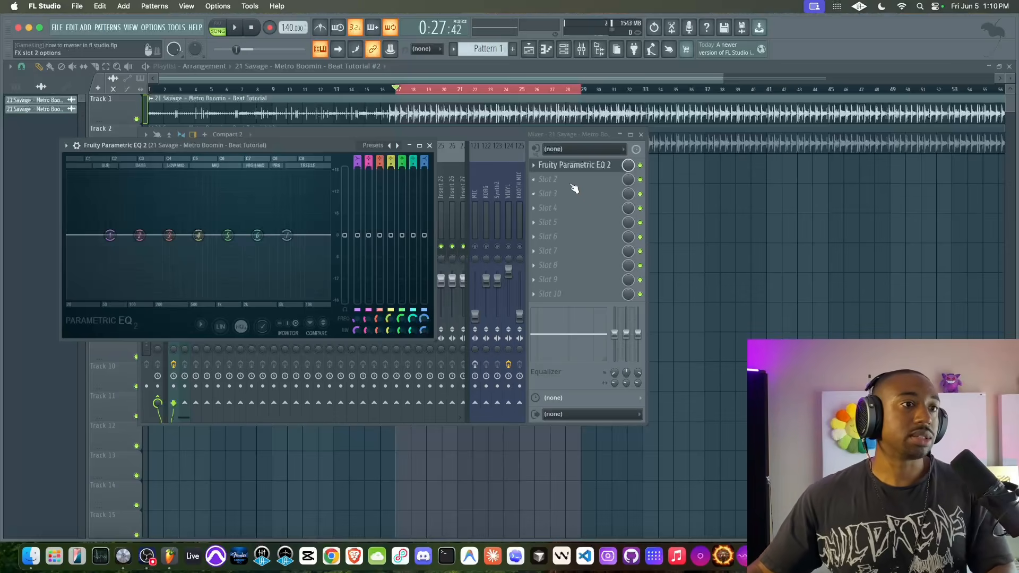
Load Fruity WaveShaper into the second effect slot of mixer track 1 and move its window beside the effect slots.
key("space")
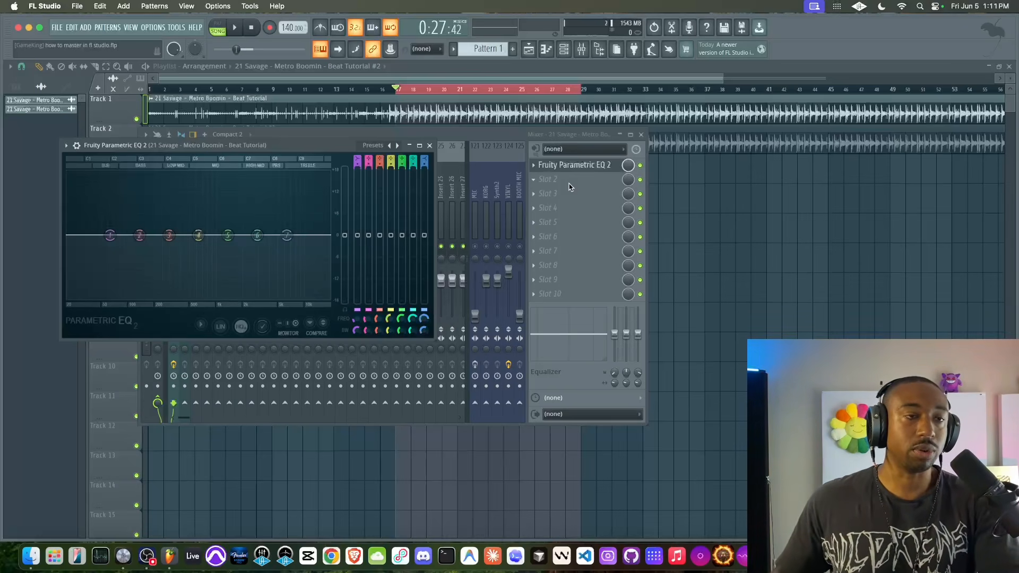
left_click(569, 186)
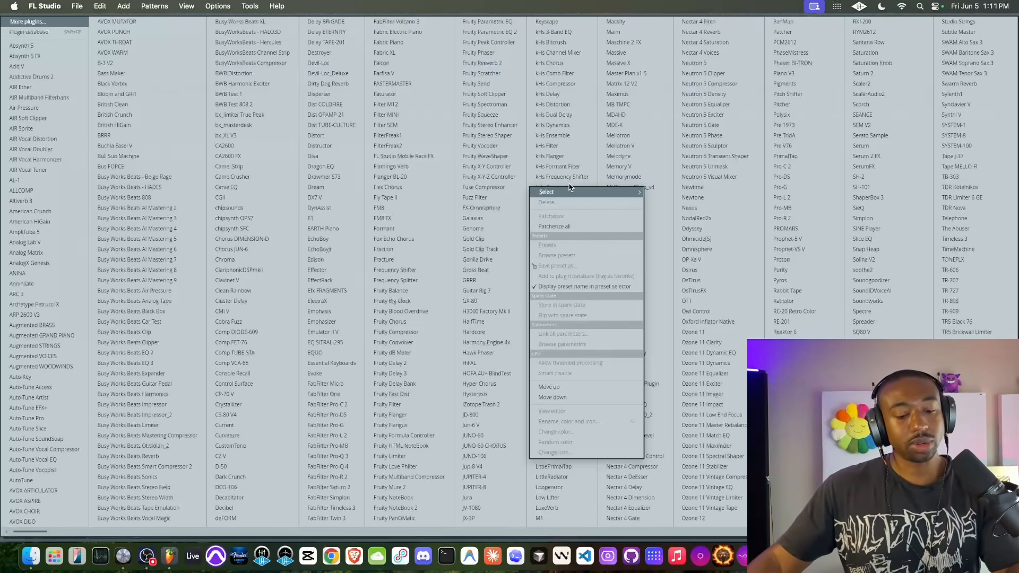
key("Escape")
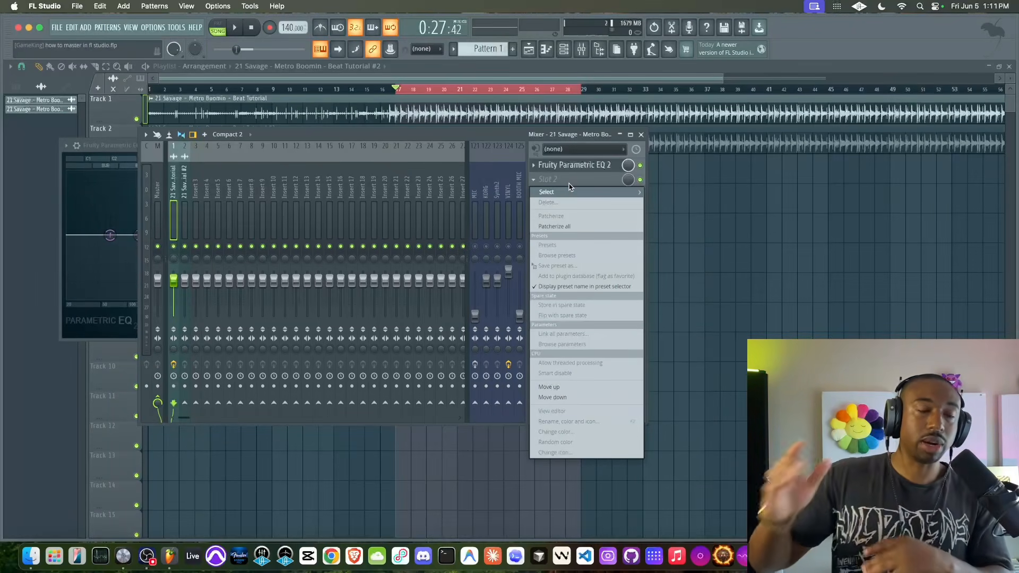
mouse_move(555, 194)
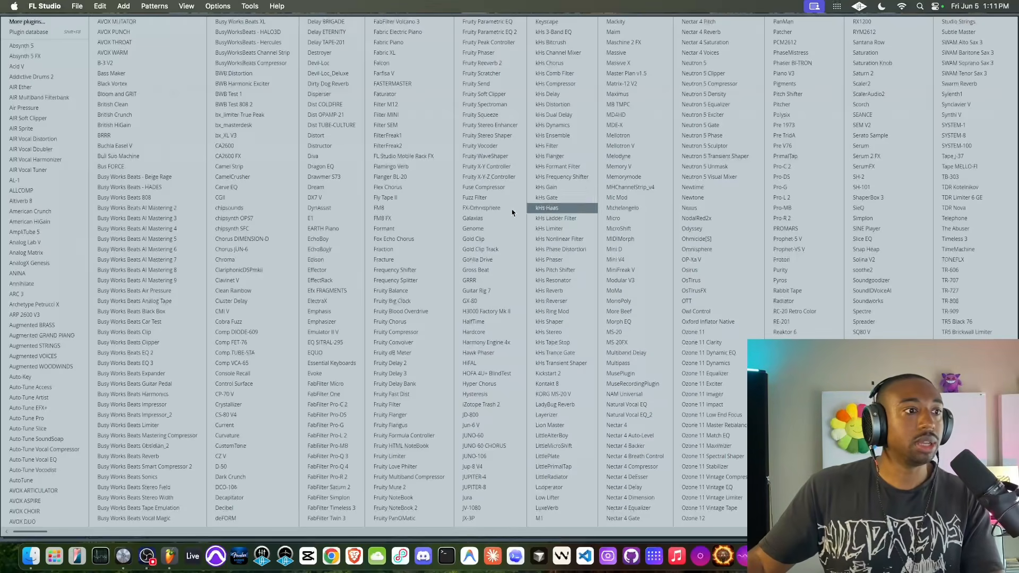
left_click(512, 157)
left_click_drag(145, 160, 390, 158)
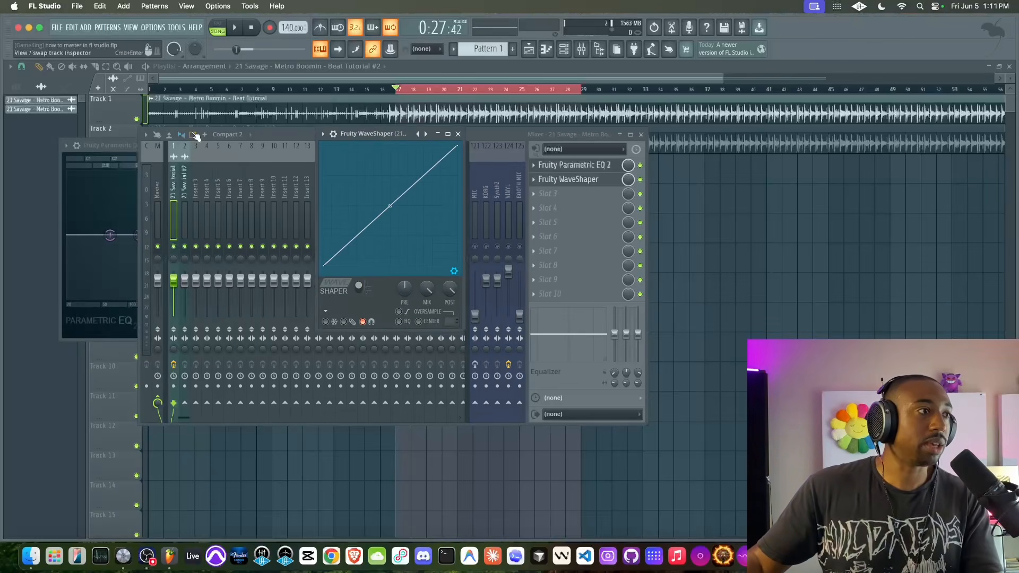
Bring Fruity Parametric EQ 2 to the front and play the loop to examine the beat's frequency spectrum.
left_click(118, 145)
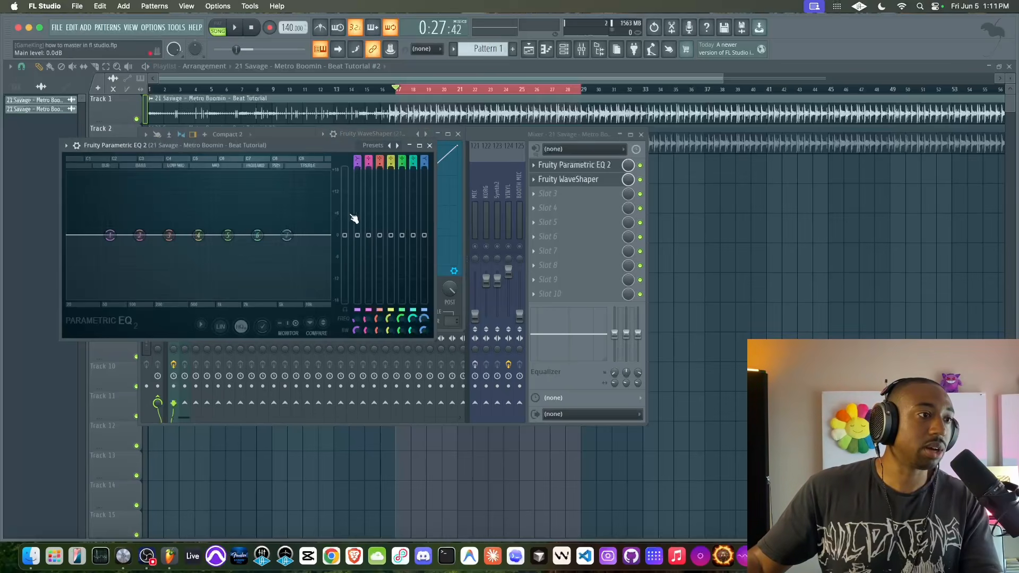
key("space")
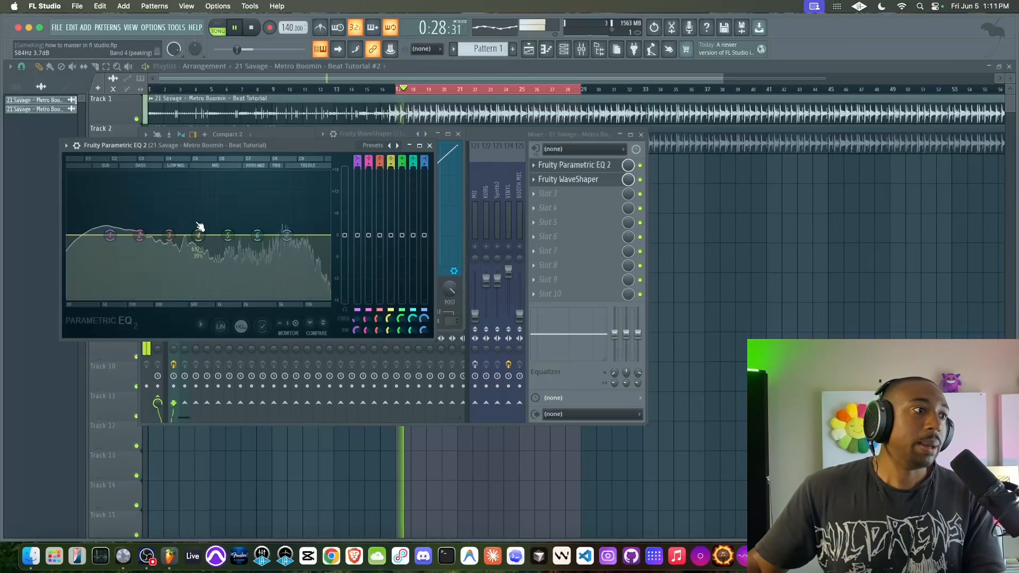
key("space")
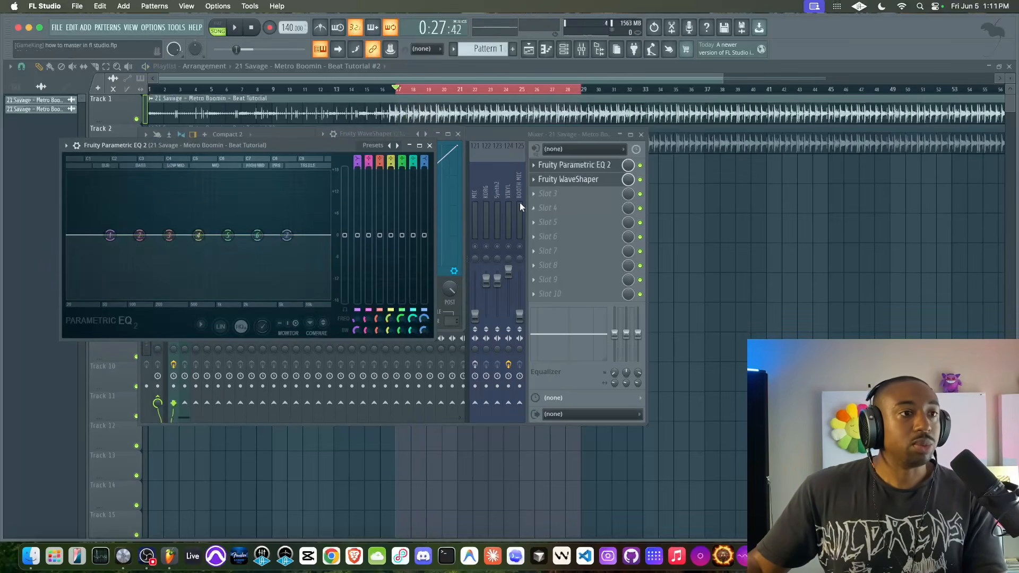
Bring Fruity WaveShaper to the front, set its curve's upper end point to a single-curve mode, and play the loop briefly.
left_click(562, 180)
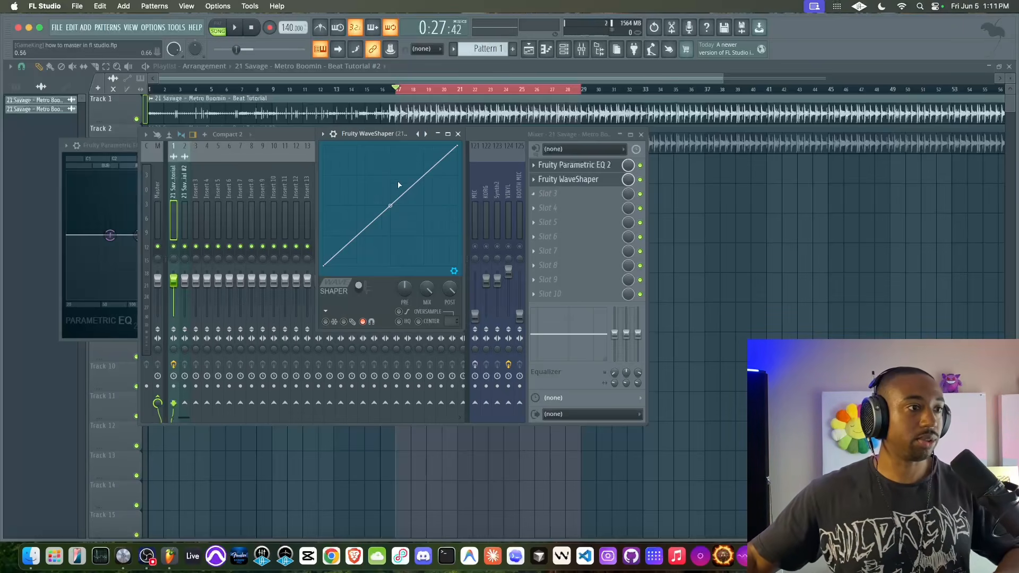
right_click(456, 147)
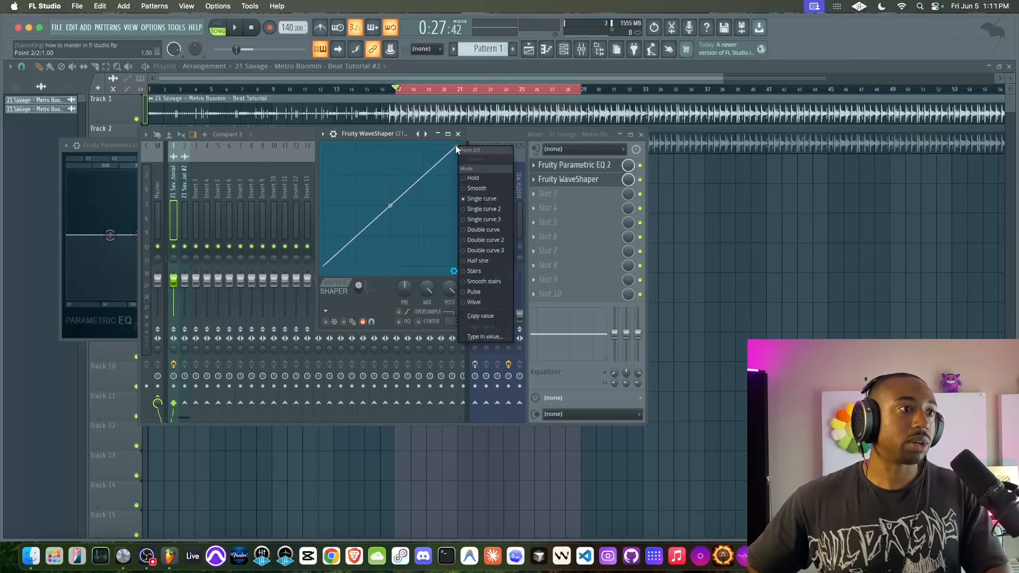
left_click(470, 214)
key("space")
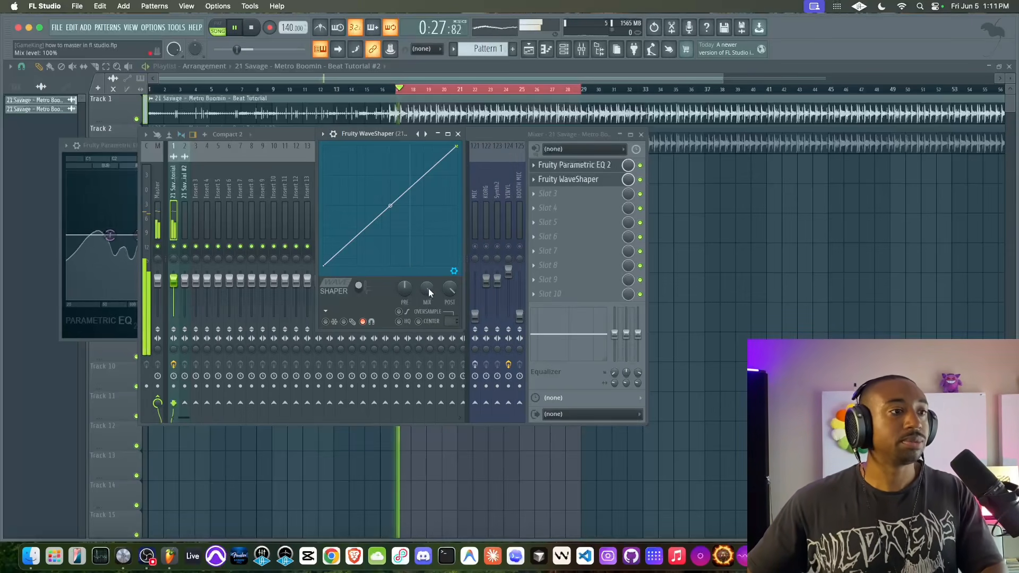
key("space")
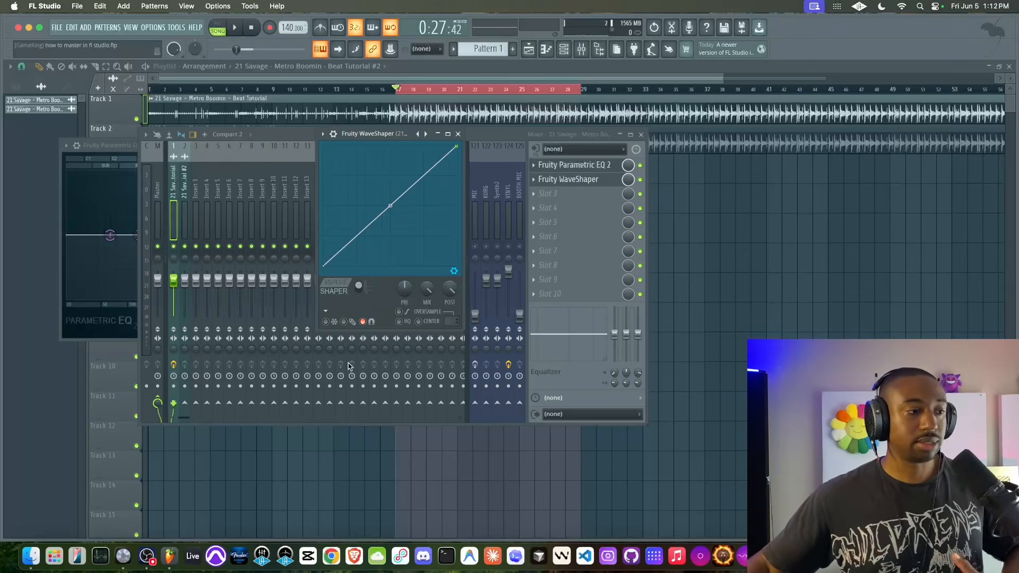
Try a WaveShaper curve tension of about 17% while the loop plays, then reset the curve to a straight line.
left_click(147, 556)
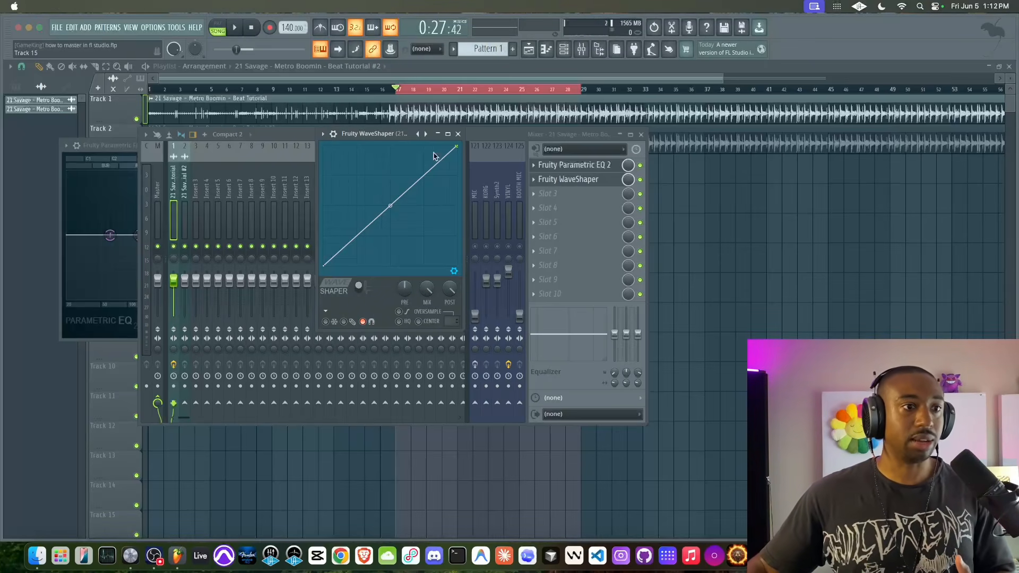
left_click(375, 138)
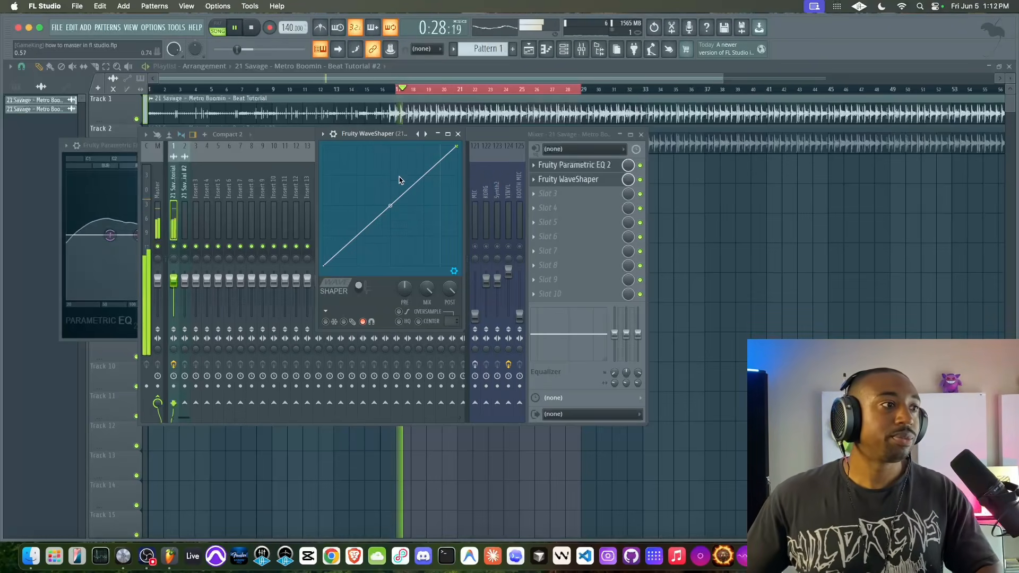
left_click_drag(391, 205, 391, 197)
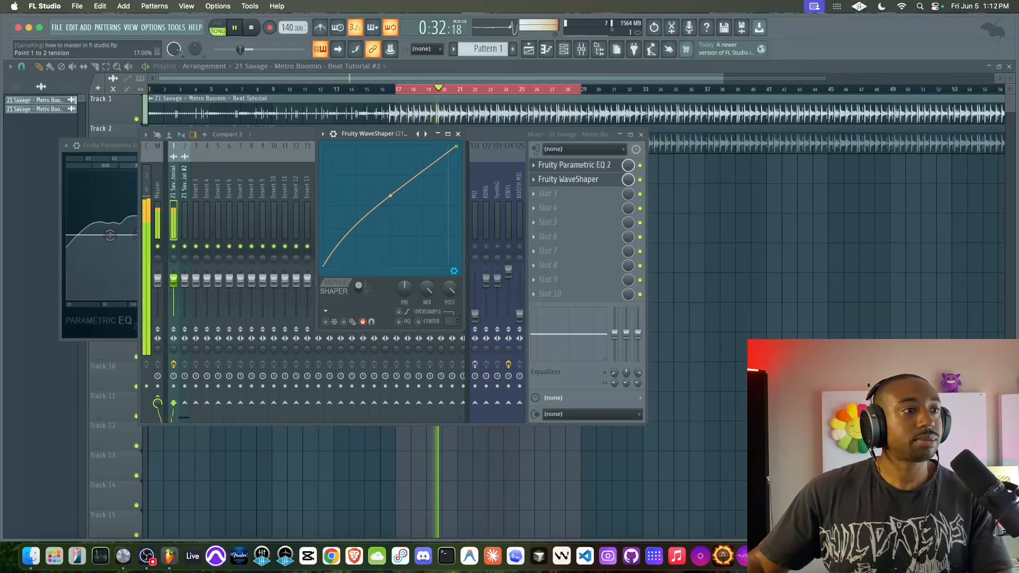
key("space")
right_click(390, 199)
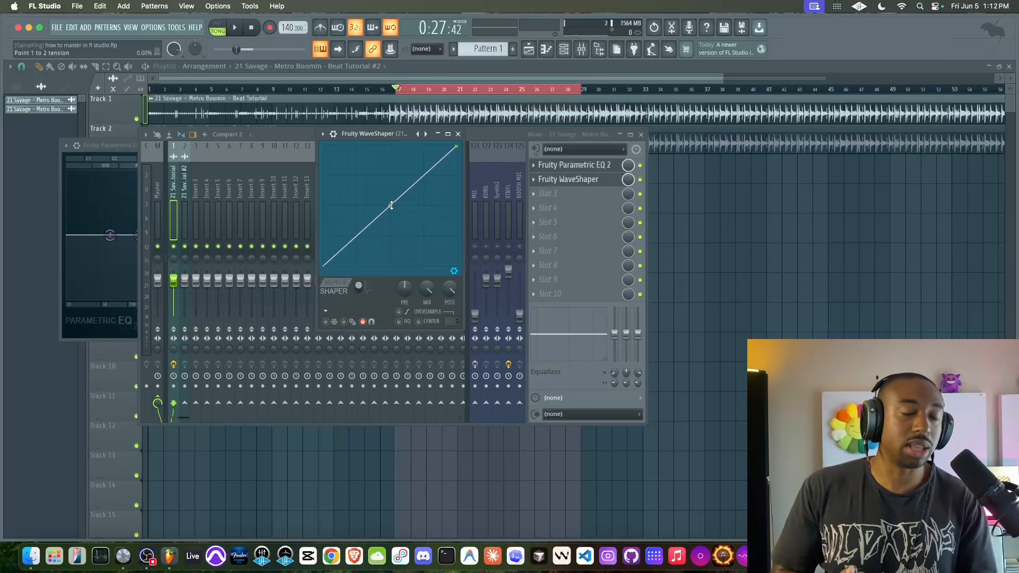
Raise the WaveShaper curve's tension to about 50.75% while the loop plays.
key("space")
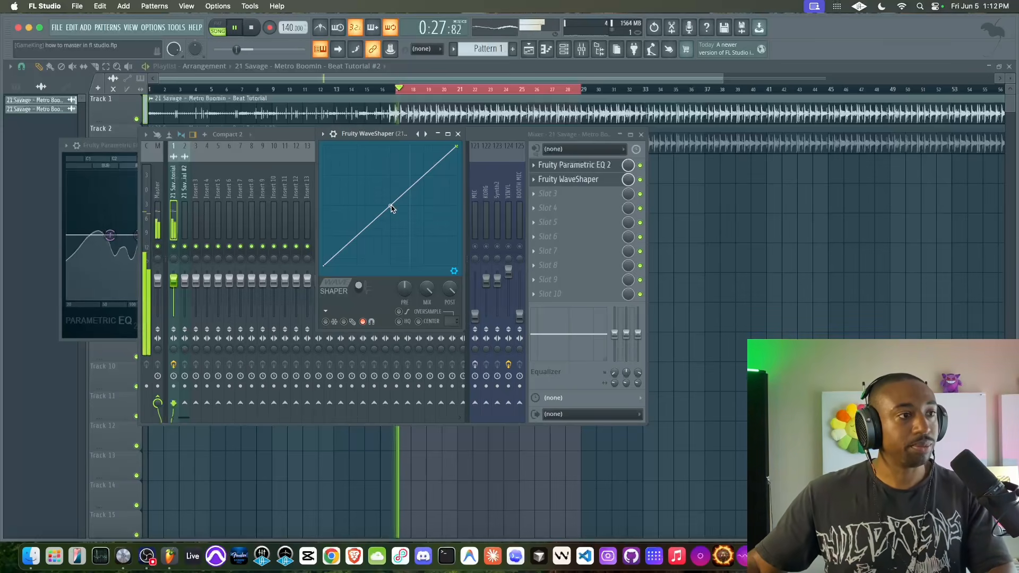
left_click_drag(390, 205, 391, 175)
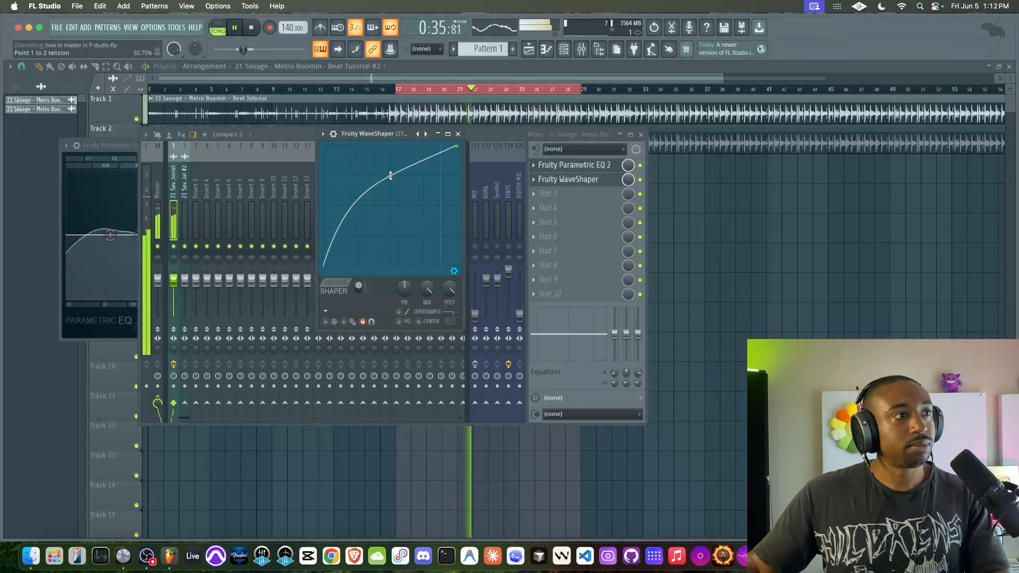
key("space")
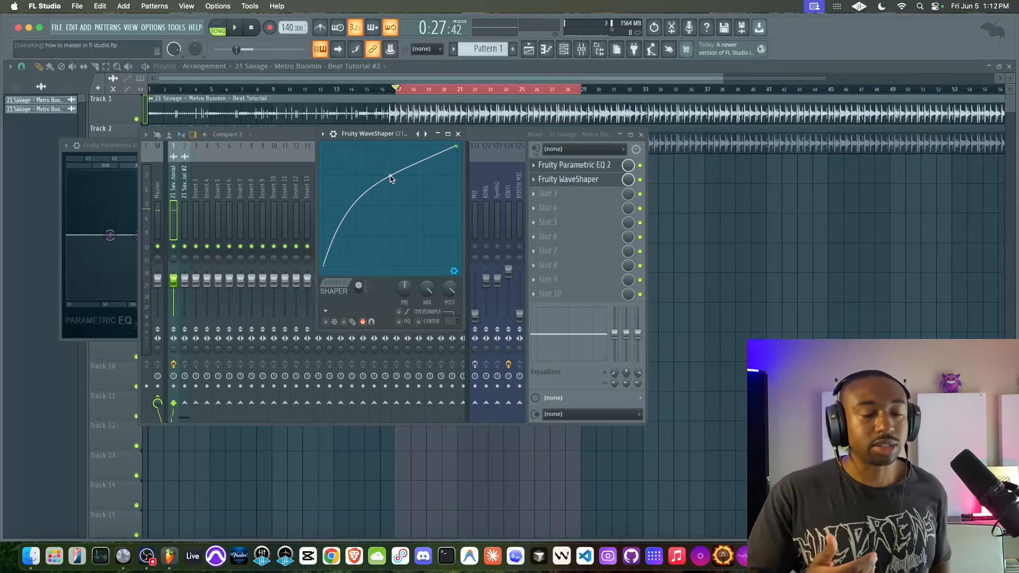
Play and stop the loop several times to examine how the shaped curve affects the beat's sound and meter level.
key("space")
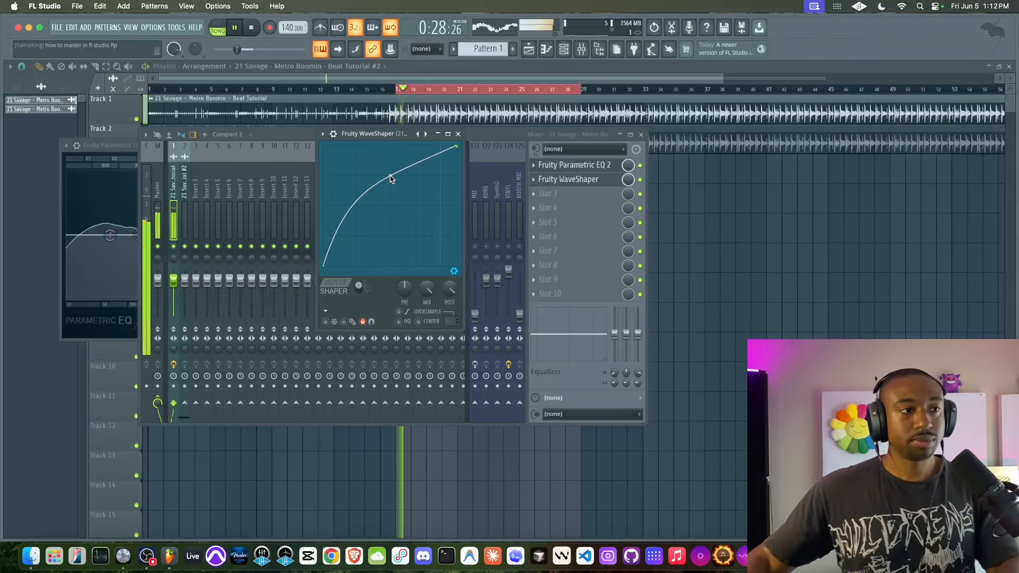
key("space")
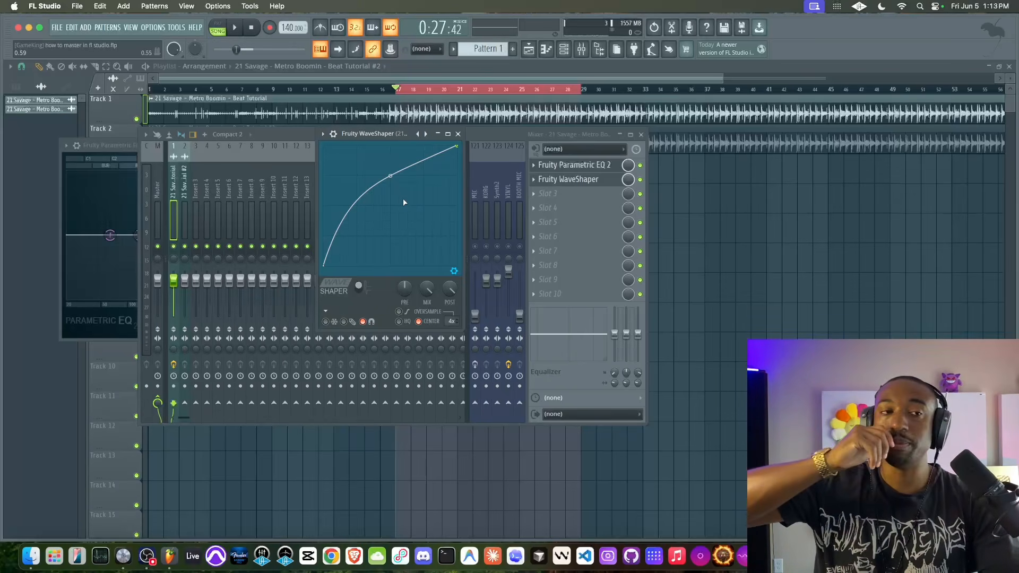
key("space")
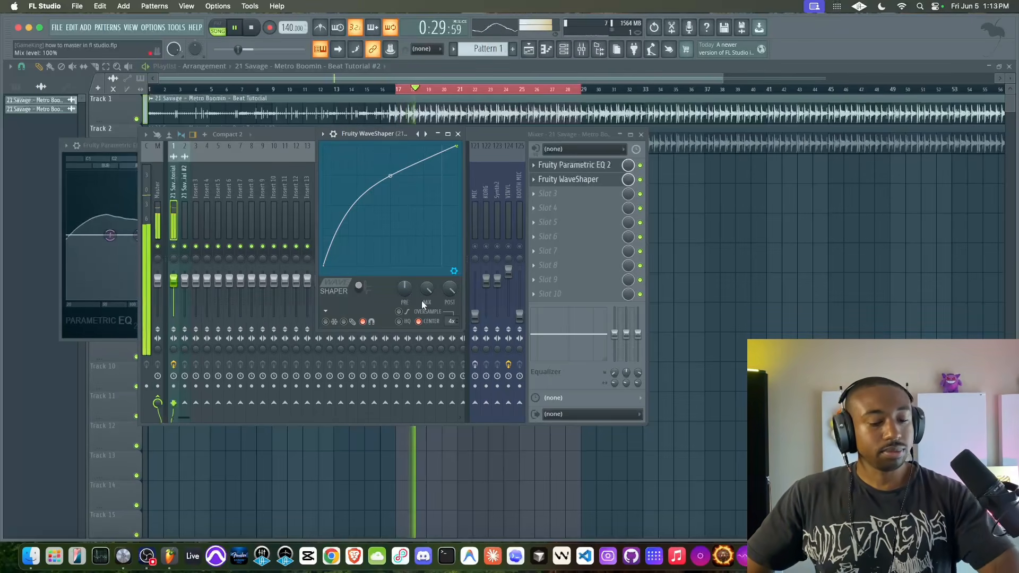
key("space")
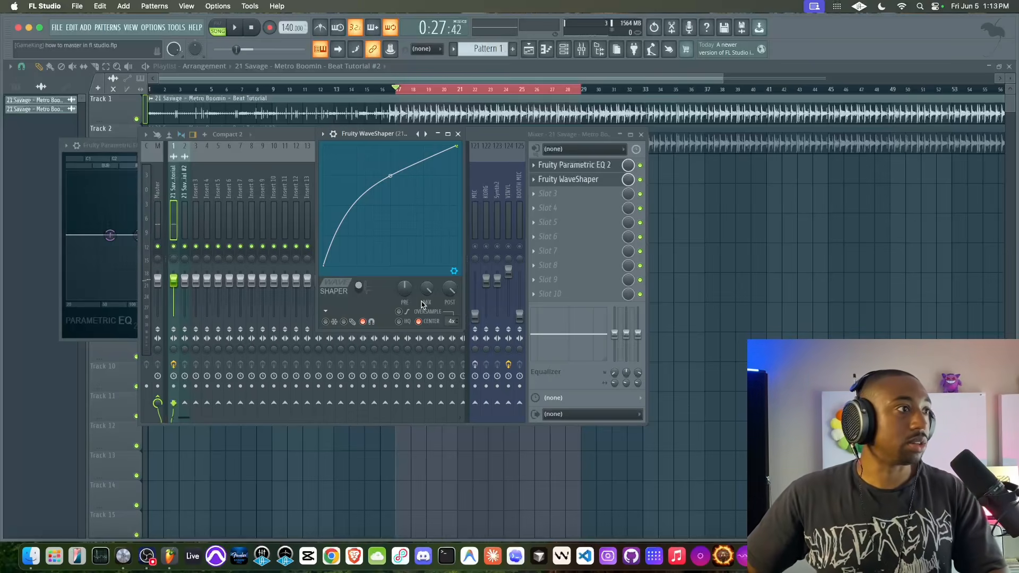
key("space")
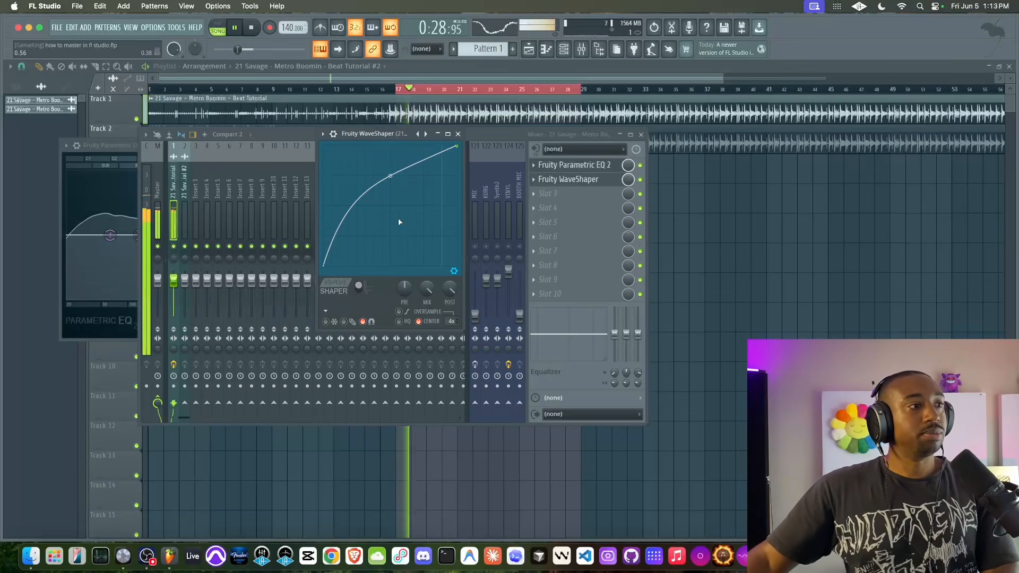
key("space")
key("space")
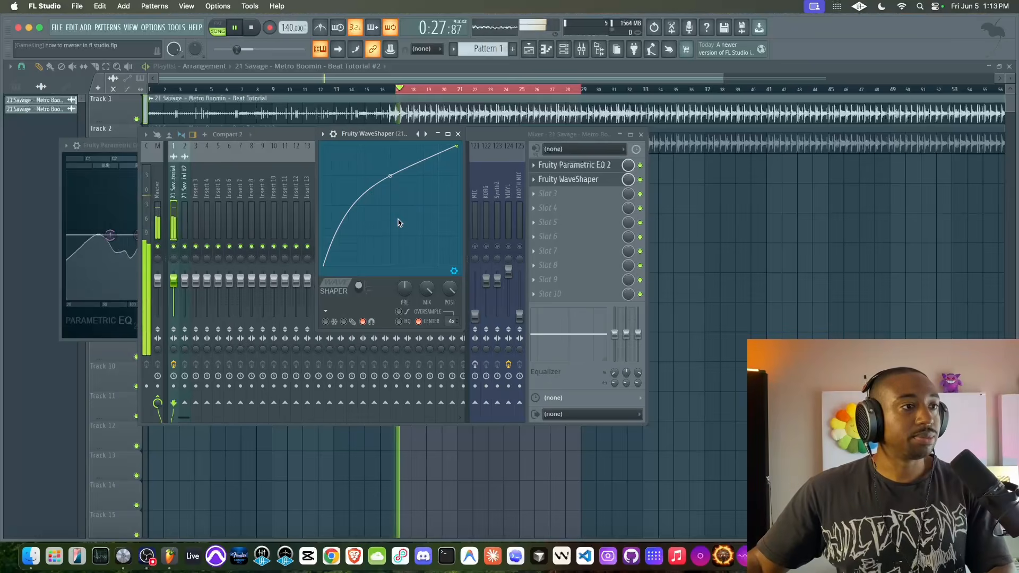
key("space")
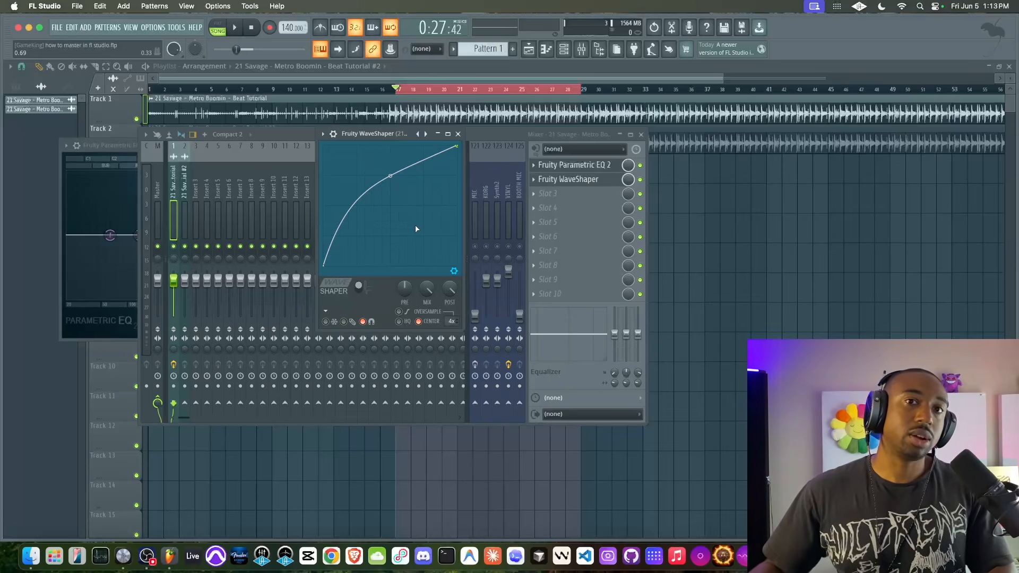
key("space")
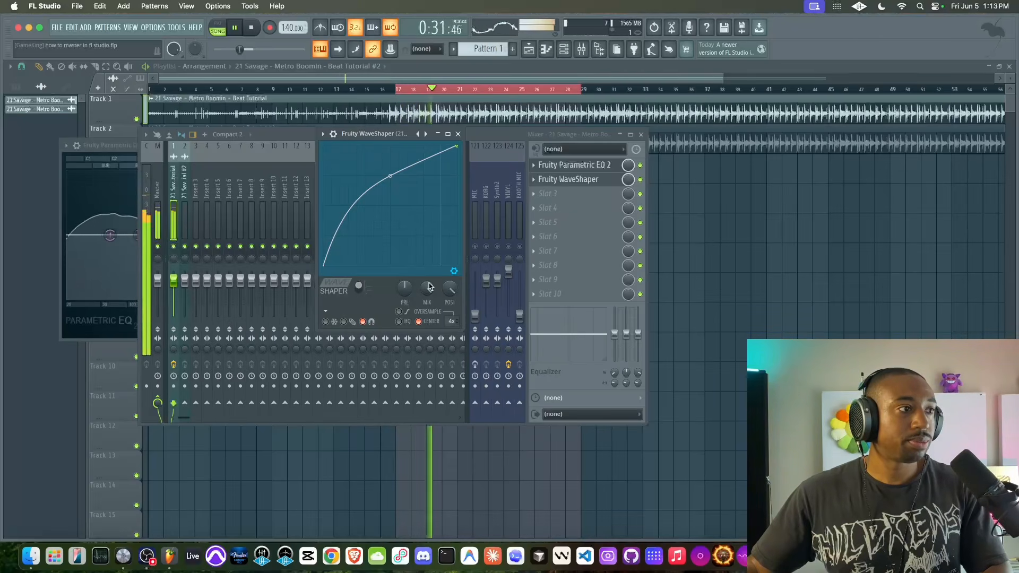
key("space")
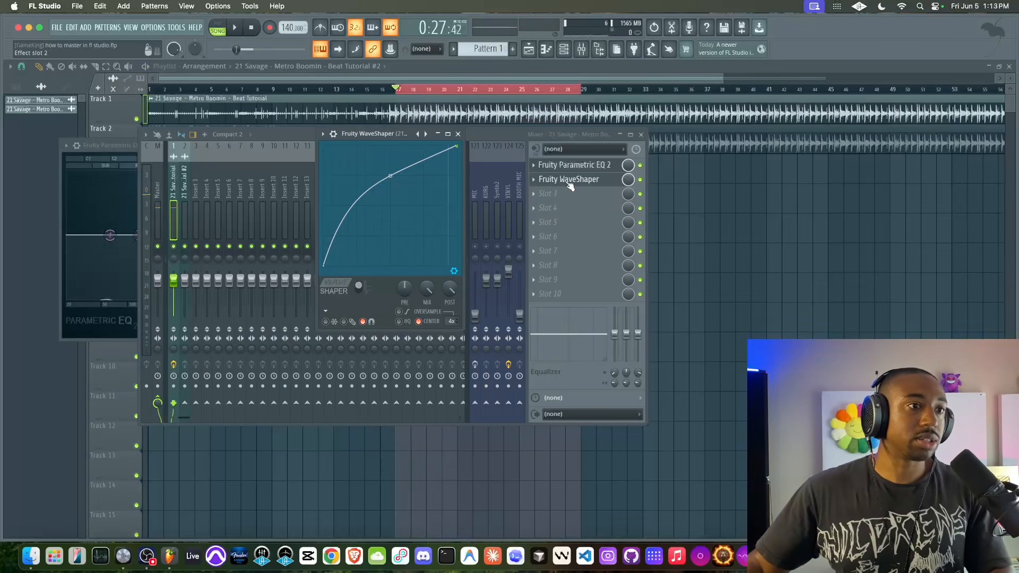
Move Fruity WaveShaper down to the third effect slot of mixer track 1 and rename the Insert 3 mixer track Bass.
left_click(564, 192)
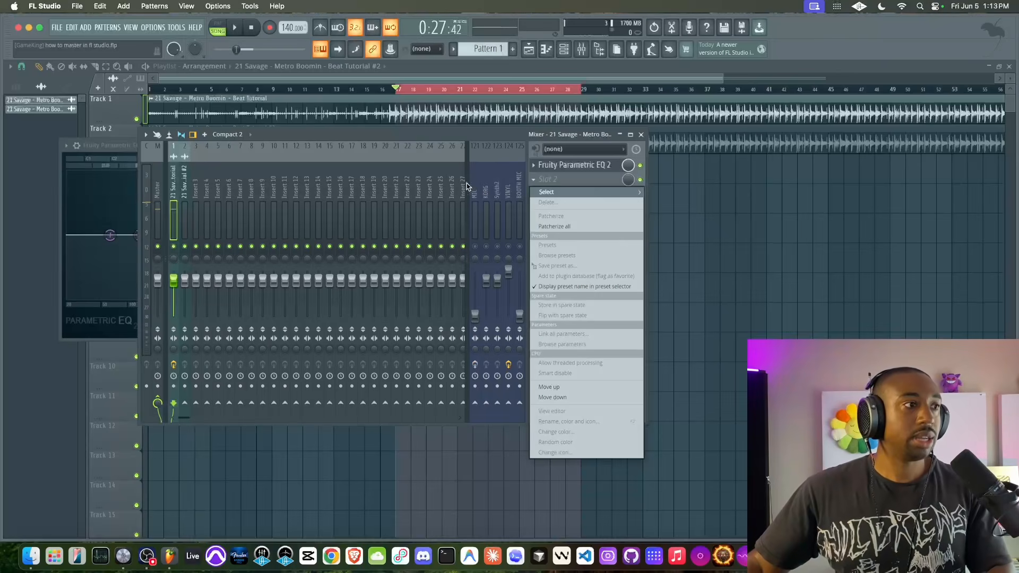
left_click(194, 203)
left_click(193, 202)
right_click(196, 197)
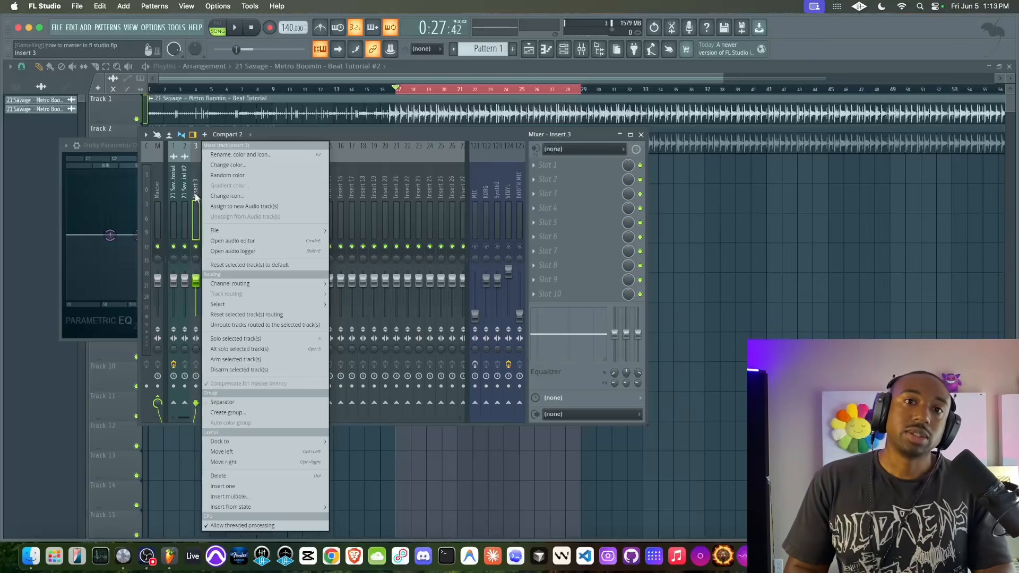
key("F2")
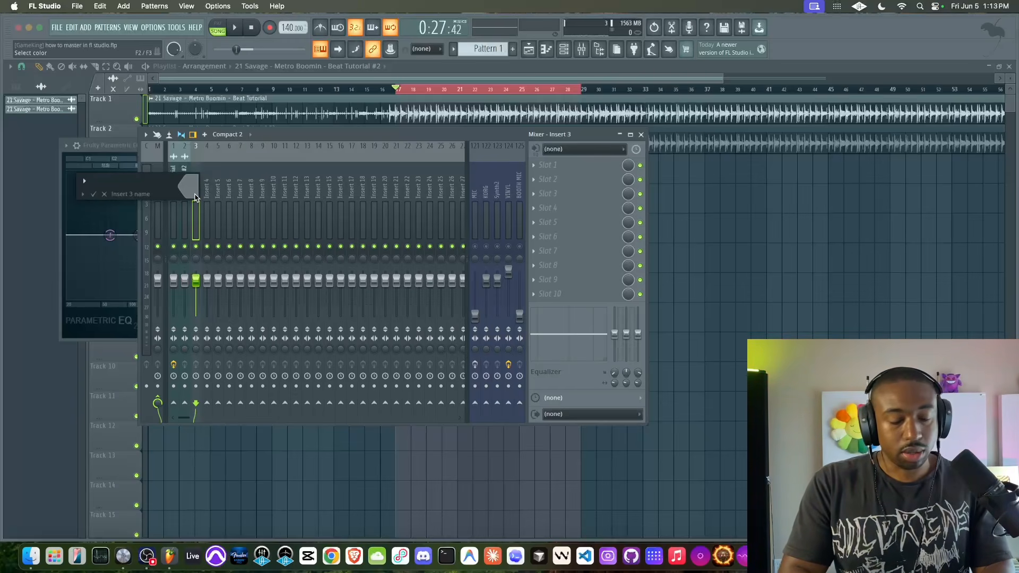
type("Bass")
key("Return")
Load Frequency Splitter into the empty second effect slot of mixer track 1.
left_click(175, 194)
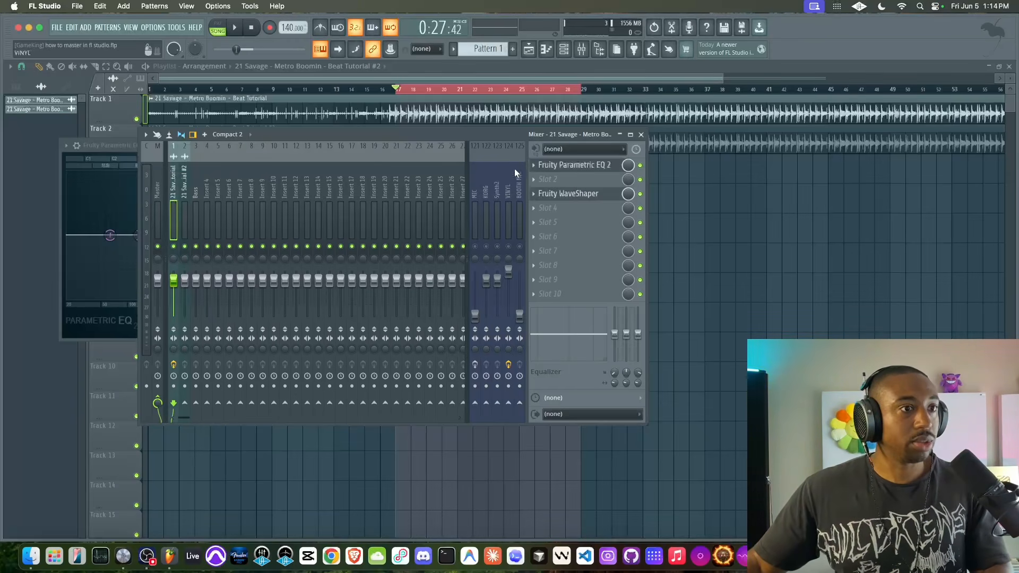
left_click(550, 178)
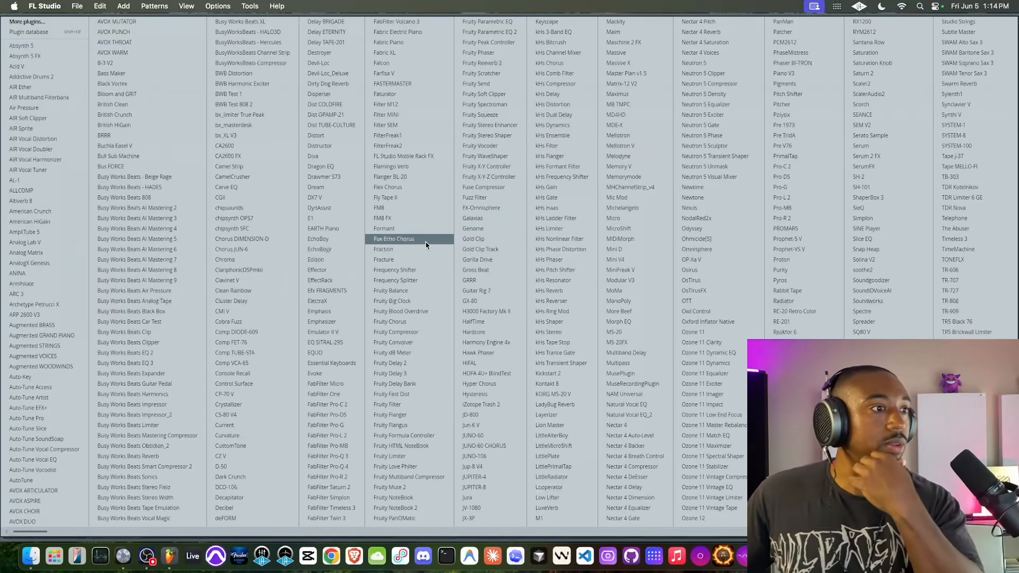
left_click(419, 280)
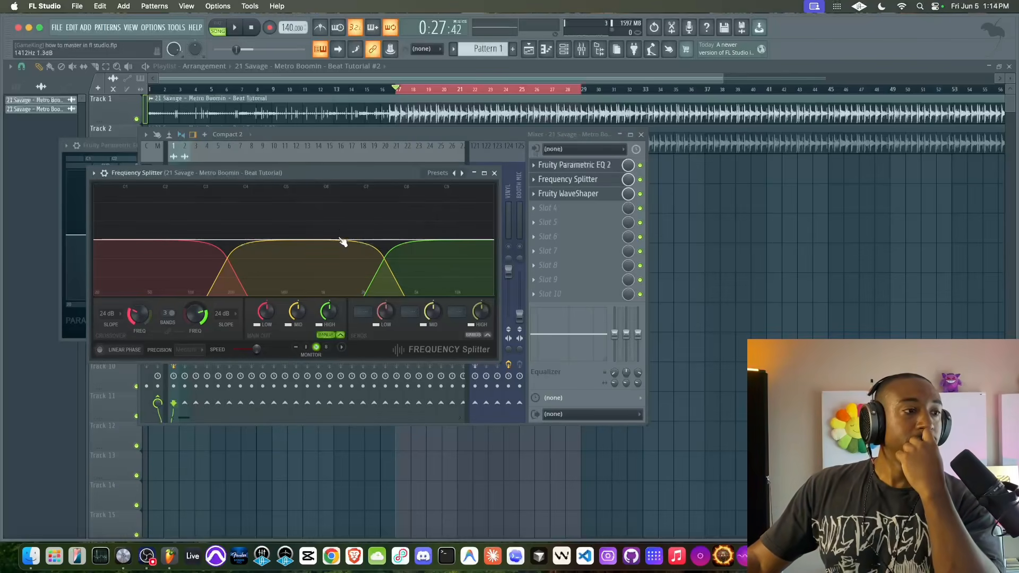
Mute Frequency Splitter's mid and high bands in the main output and play the loop to hear only the low band.
left_click(260, 324)
left_click(260, 324)
left_click(288, 325)
left_click(319, 324)
key("space")
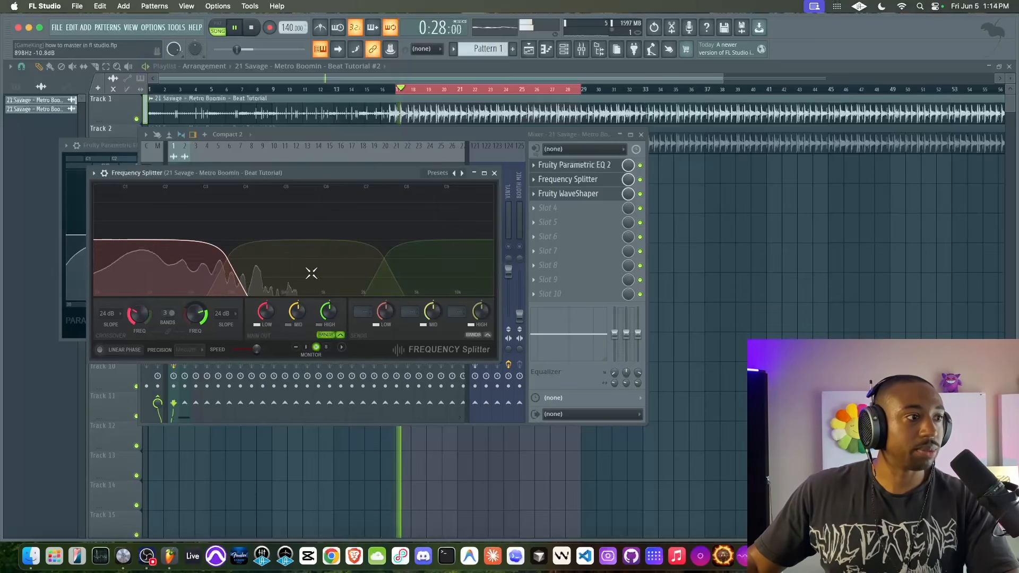
key("space")
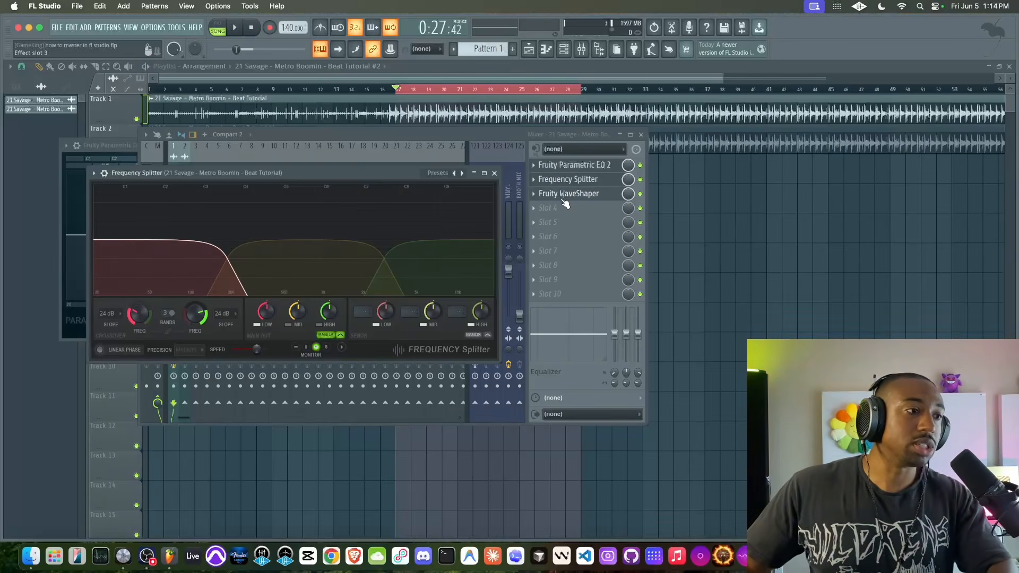
key("space")
key("space")
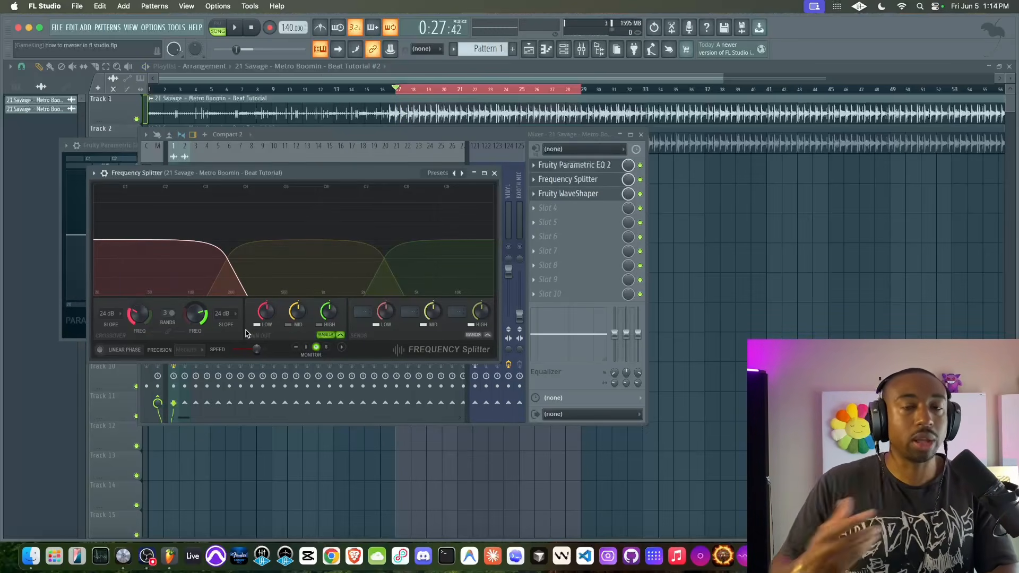
key("space")
key("space")
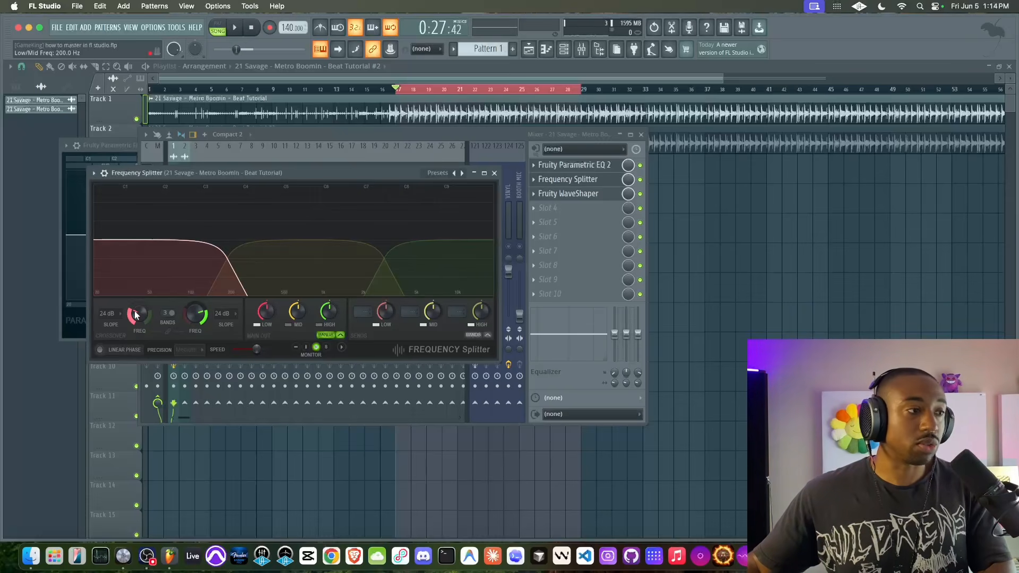
Lower Frequency Splitter's low/mid crossover frequency to about 43.7 Hz while listening to the isolated low band.
key("space")
left_click_drag(135, 315, 134, 340)
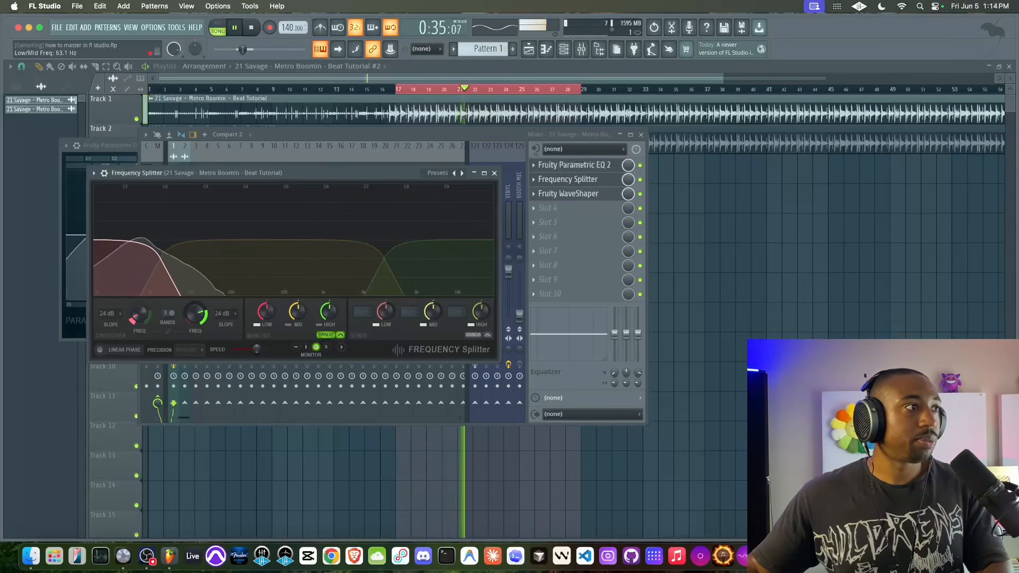
key("space")
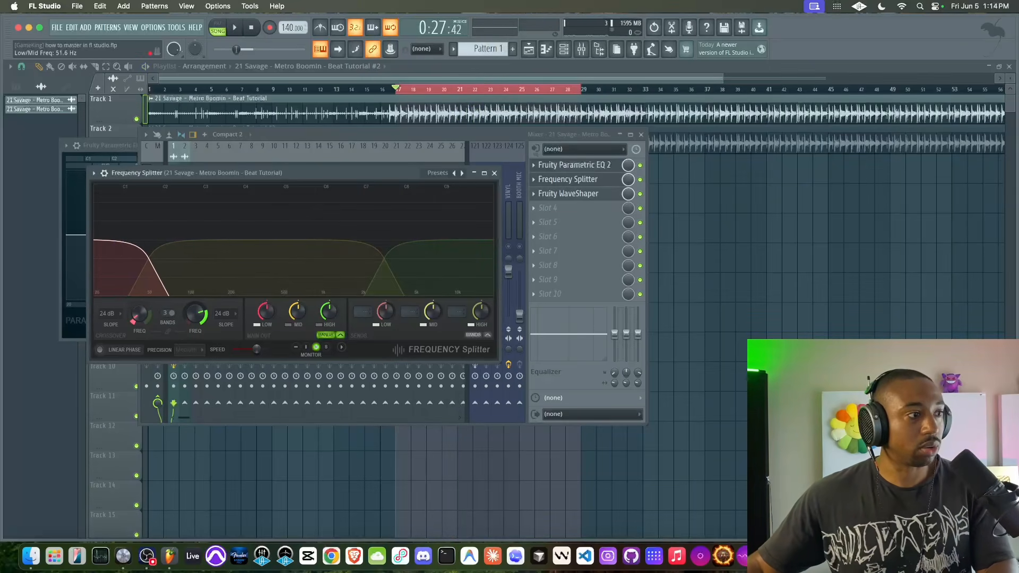
key("space")
left_click_drag(145, 317, 145, 320)
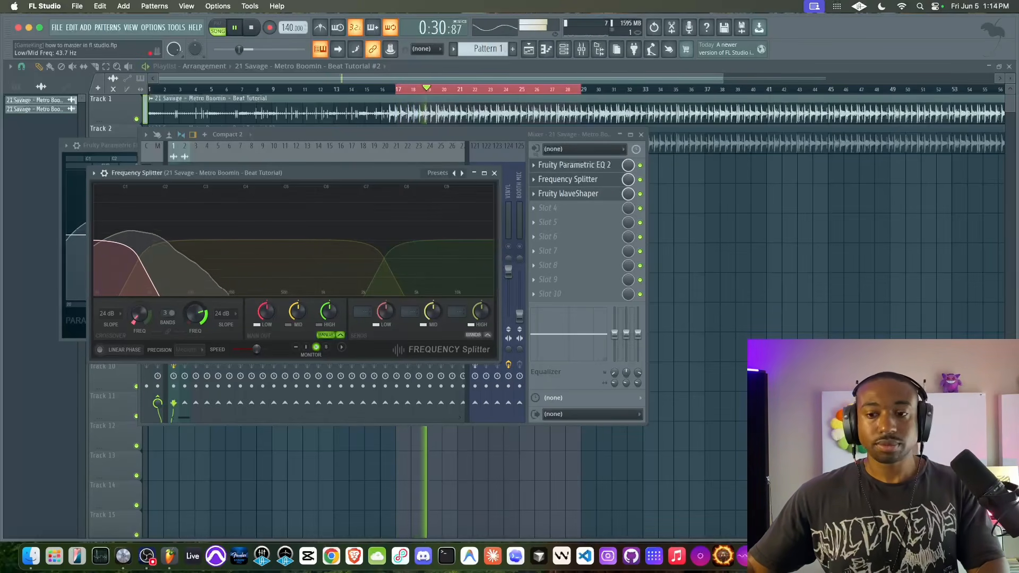
key("space")
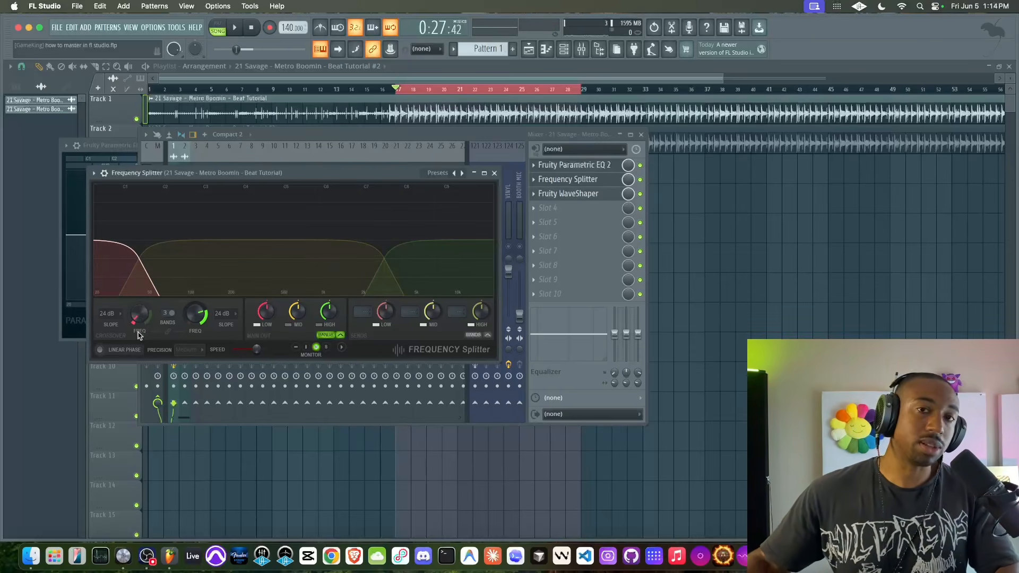
key("space")
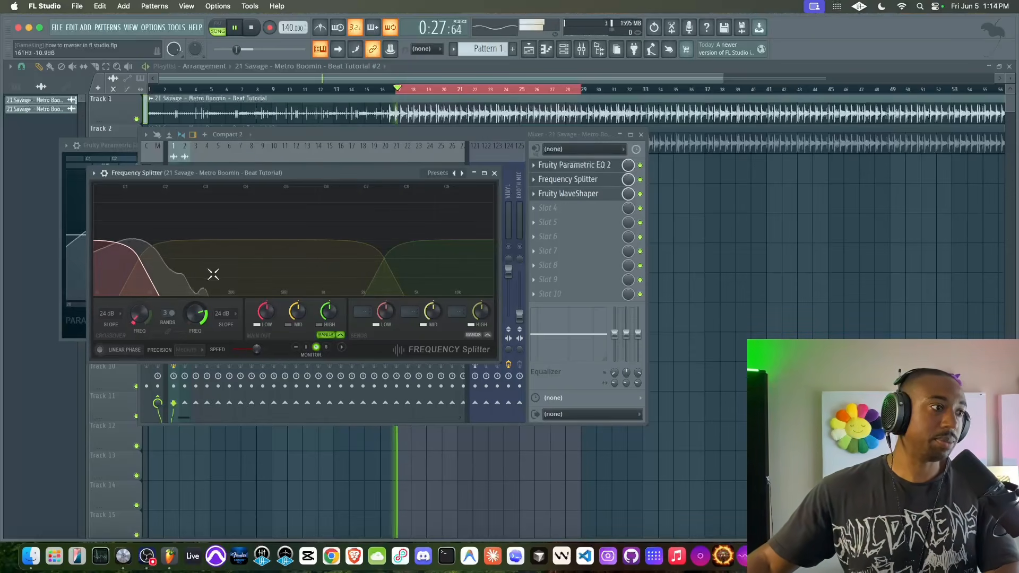
Bypass and re-enable Fruity WaveShaper on mixer track 1 while the loop plays to compare its effect on the low band.
left_click(640, 194)
left_click(617, 195)
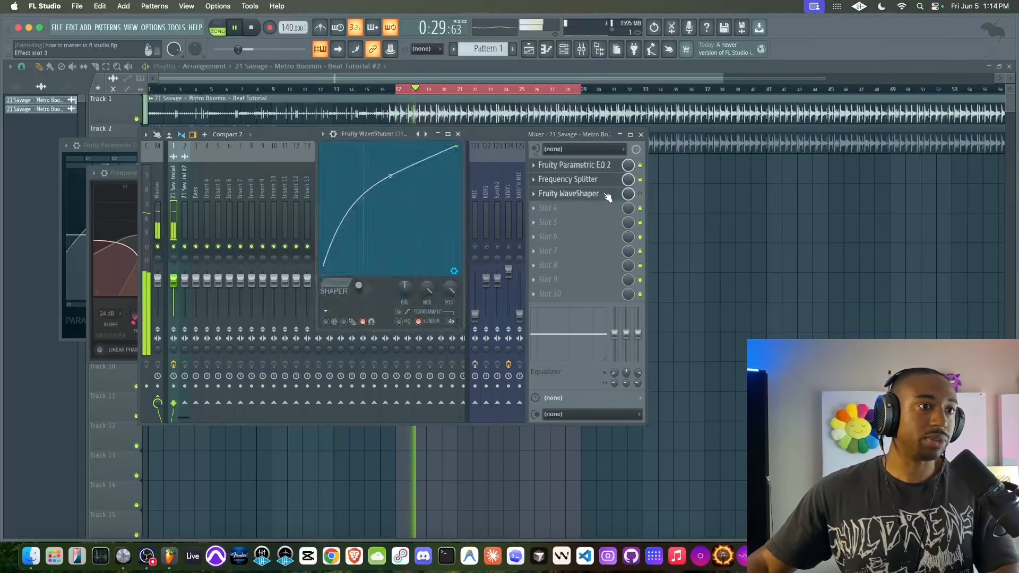
left_click(641, 194)
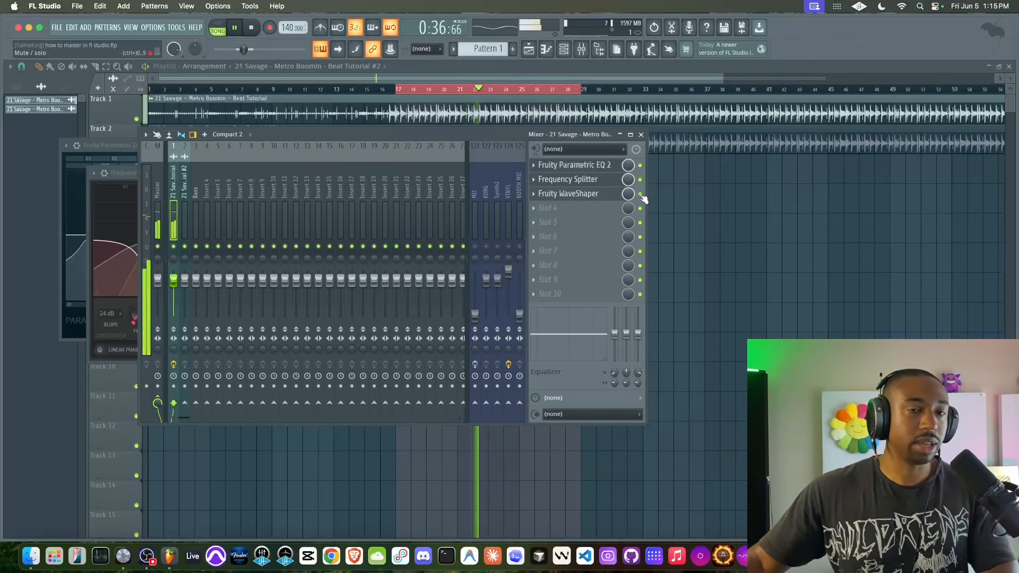
key("space")
key("space")
key("space")
Route mixer track 1 to the Bass track and turn that send level all the way down.
left_click(572, 182)
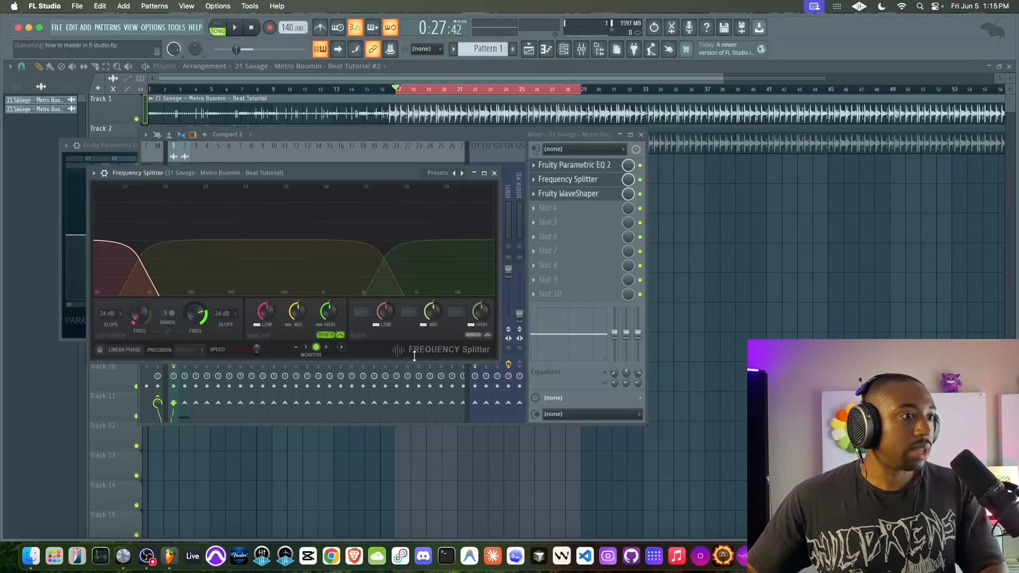
left_click(296, 135)
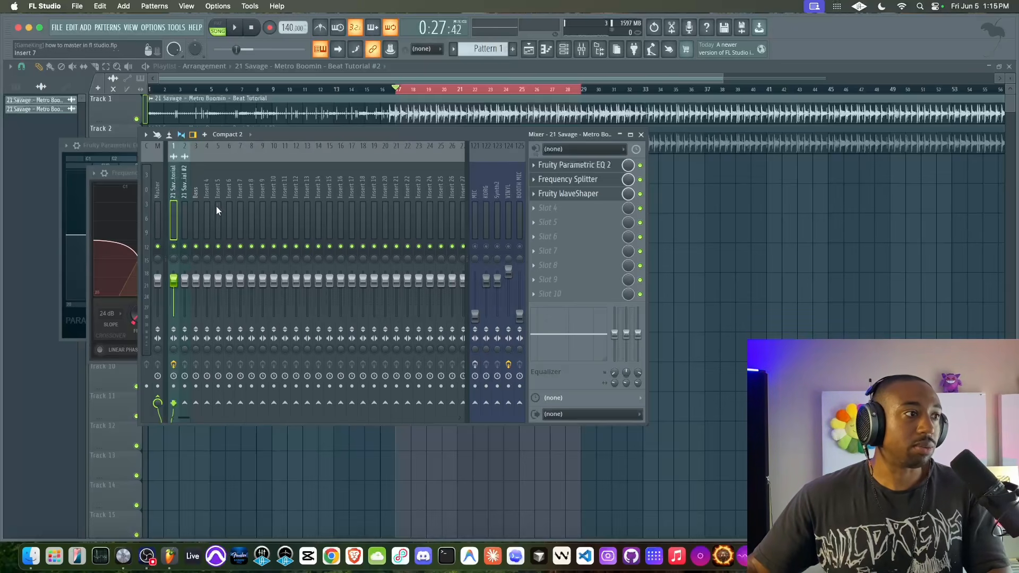
left_click(159, 194)
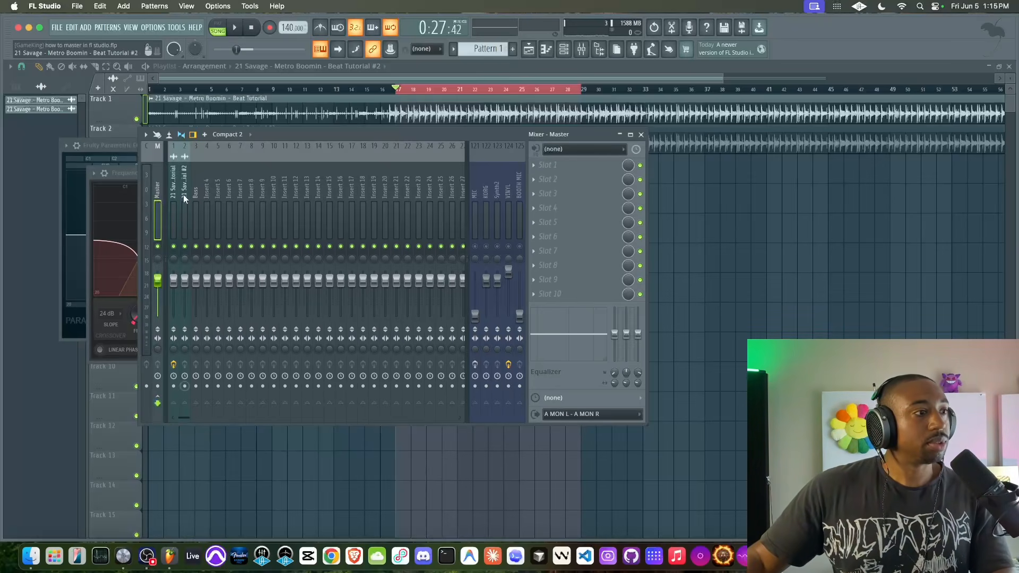
left_click(175, 191)
left_click(196, 404)
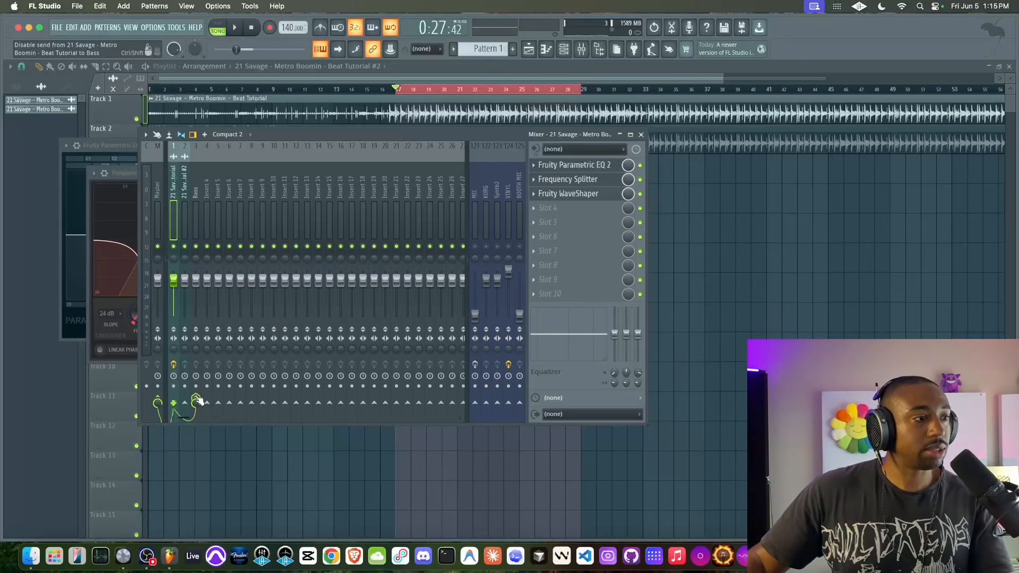
left_click_drag(195, 403, 196, 414)
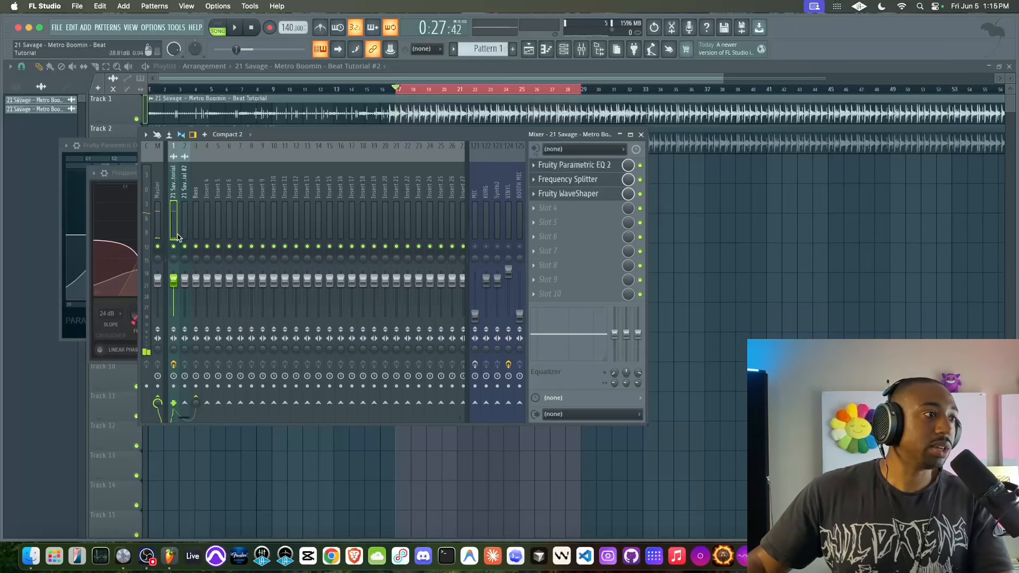
Copy Fruity WaveShaper with its current settings from mixer track 1 to the Bass track.
left_click(196, 229)
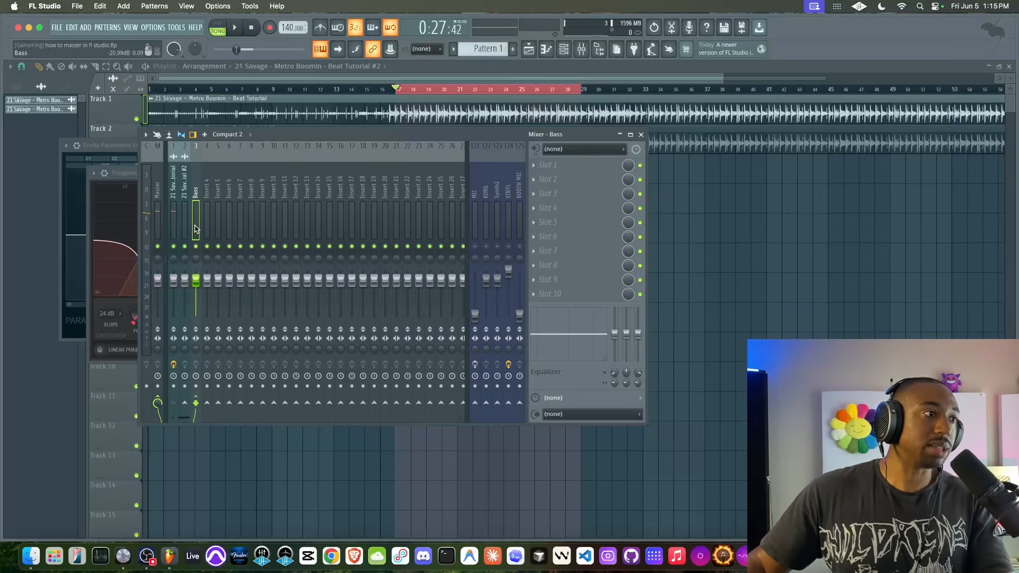
right_click(567, 168)
left_click(171, 184)
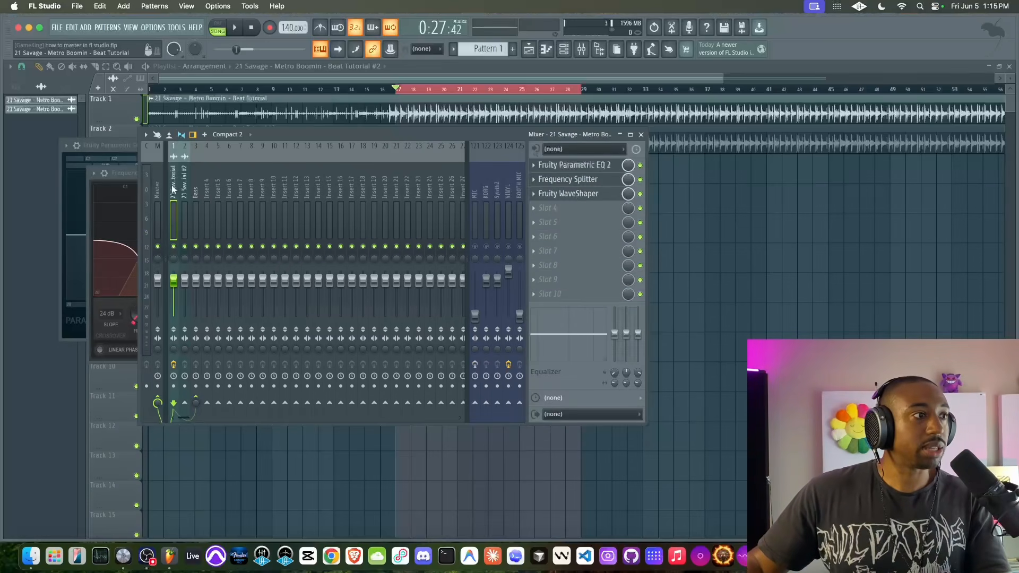
left_click(534, 193)
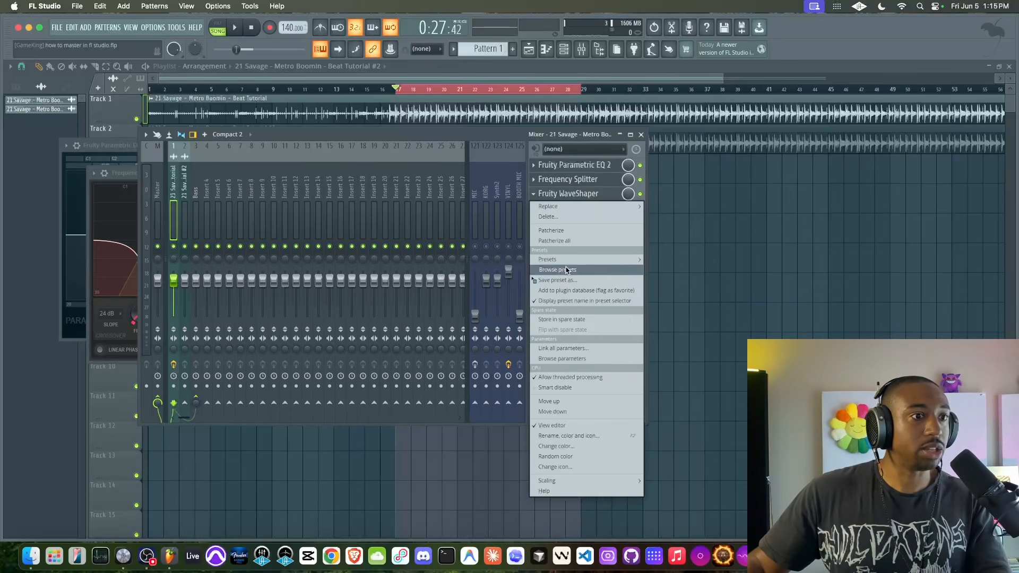
left_click_drag(557, 280, 195, 204)
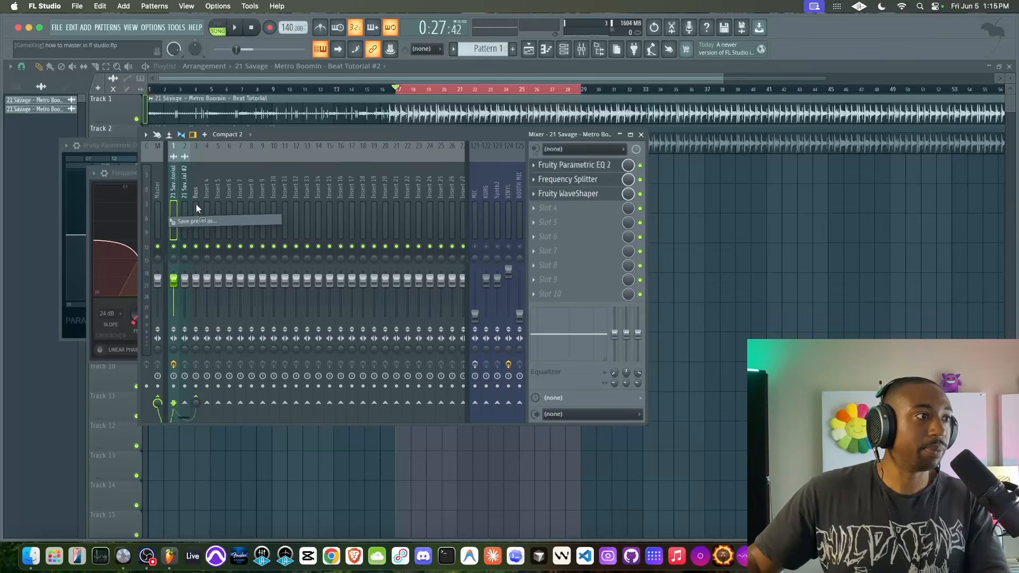
left_click(146, 90)
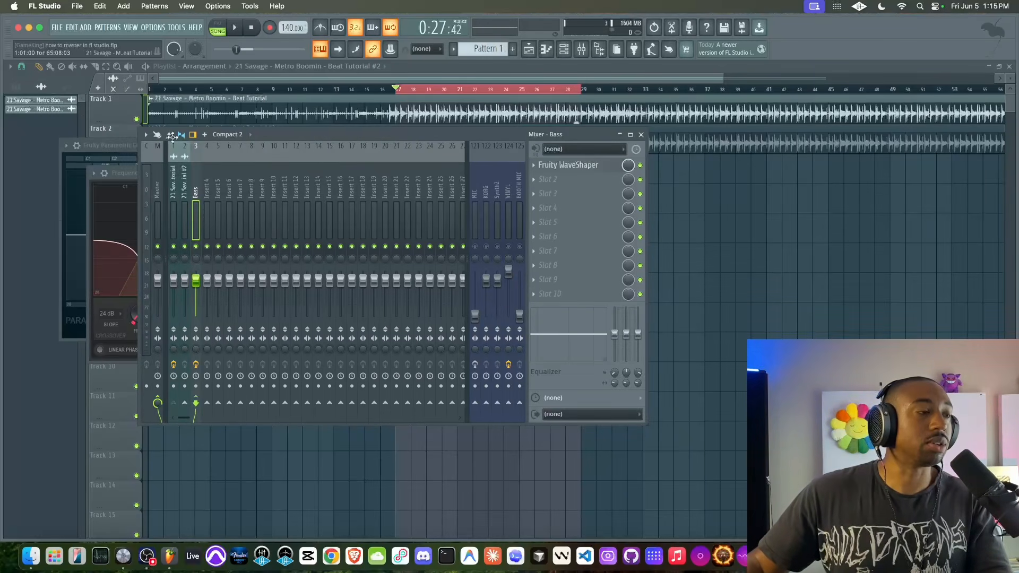
On track 1, bypass Fruity WaveShaper and have Frequency Splitter send lows to Bass, keeping only mids and highs in the main output.
left_click(173, 189)
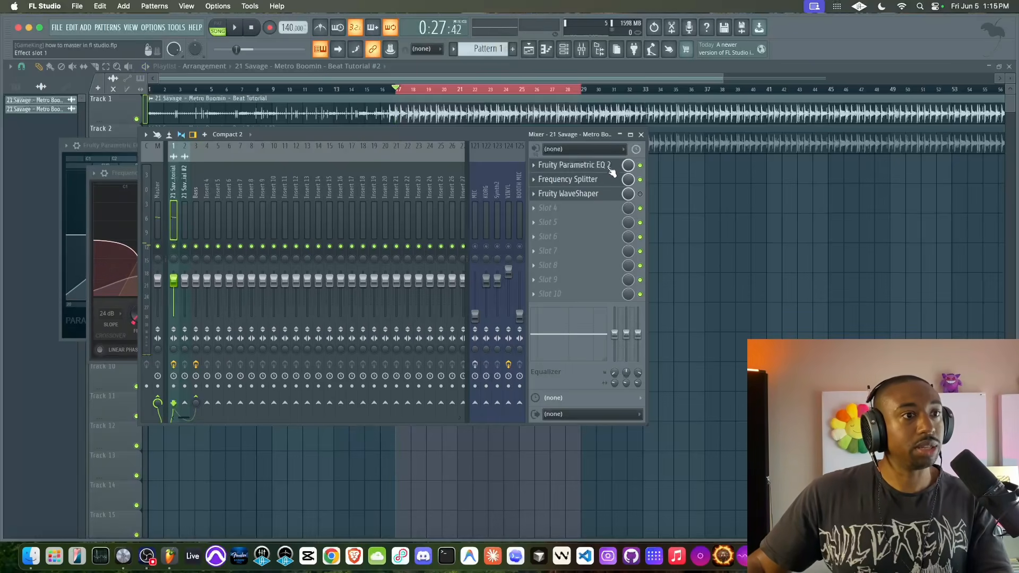
left_click(599, 182)
left_click(599, 182)
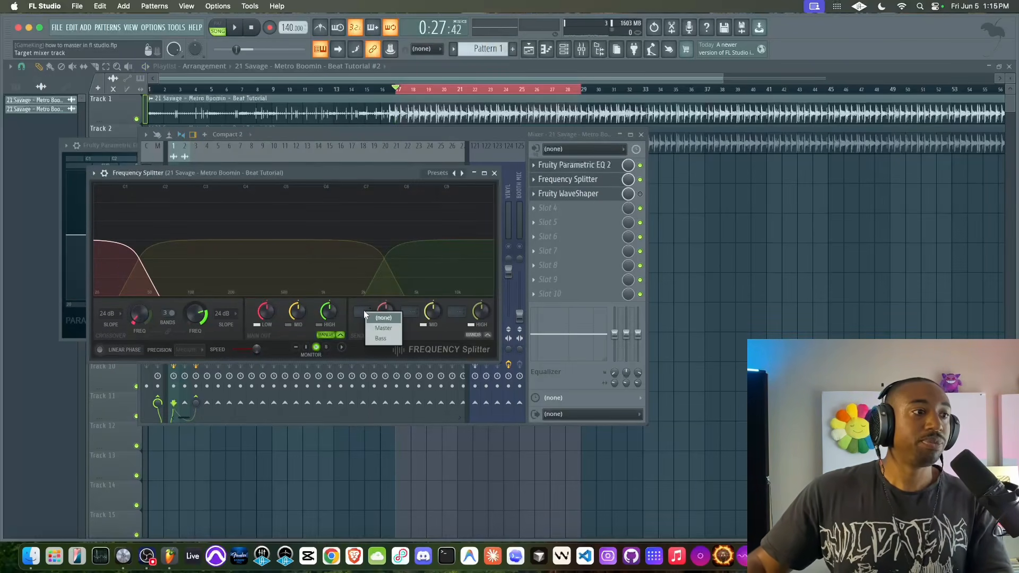
left_click(357, 328)
left_click(361, 313)
left_click(380, 341)
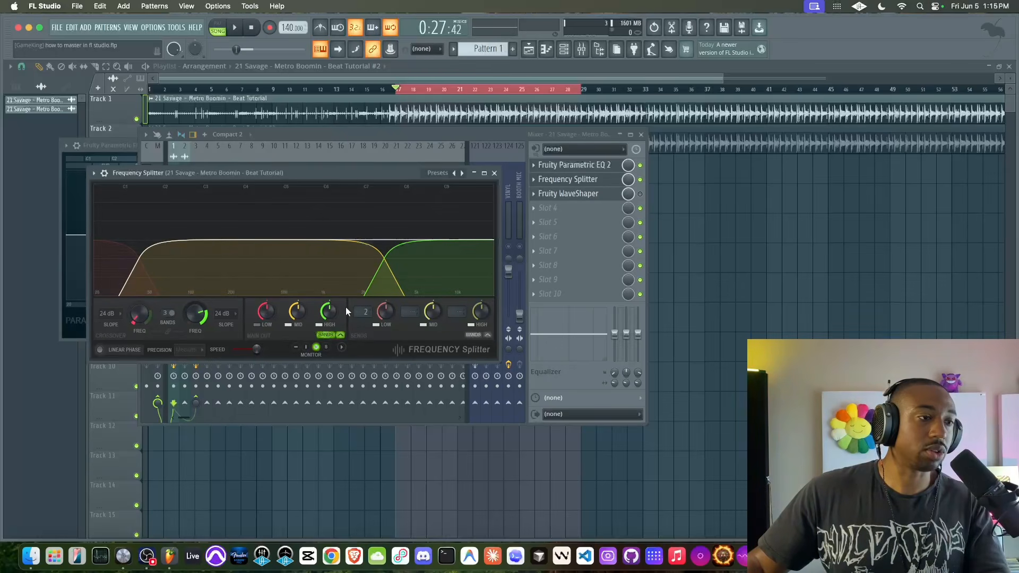
key("space")
key("space")
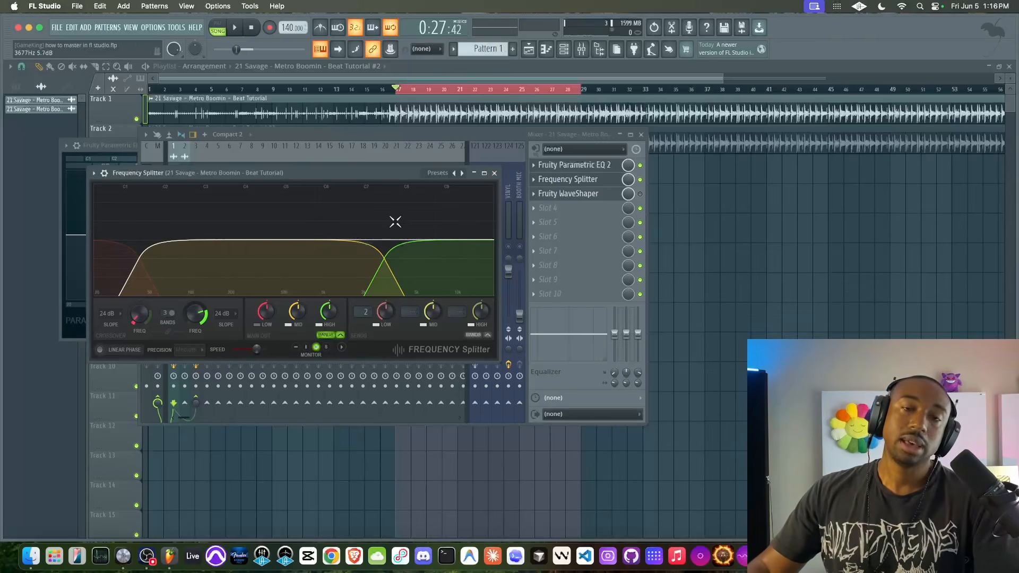
Play the loop and switch between mixer track 1 and Bass to check the split signal on both tracks.
left_click(494, 174)
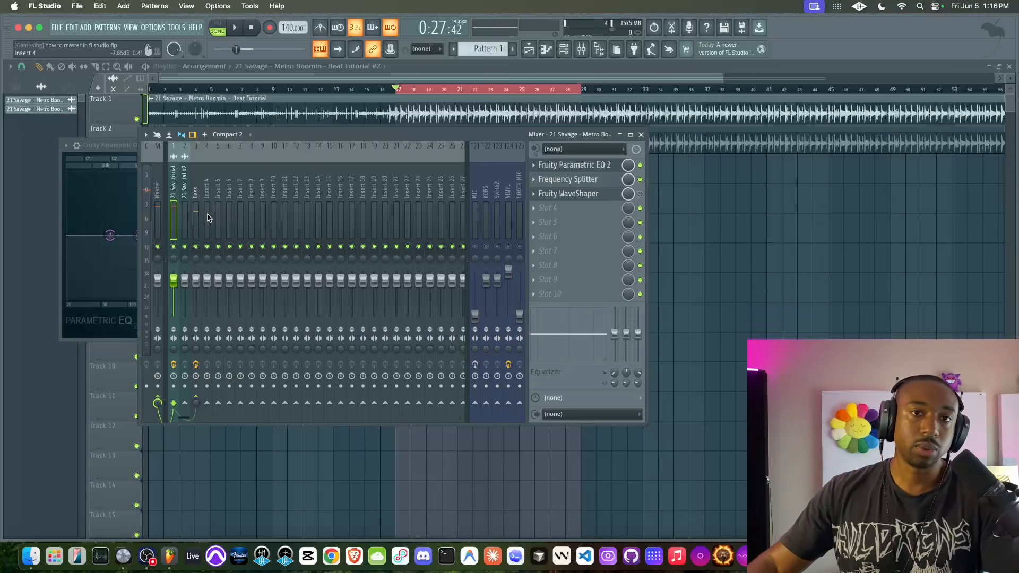
left_click(181, 211)
key("space")
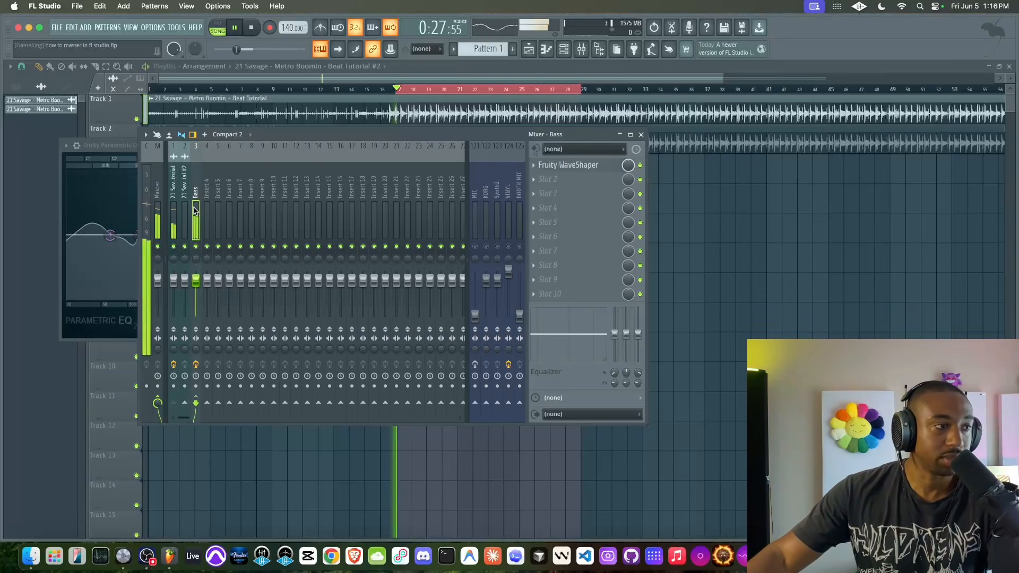
left_click(173, 213)
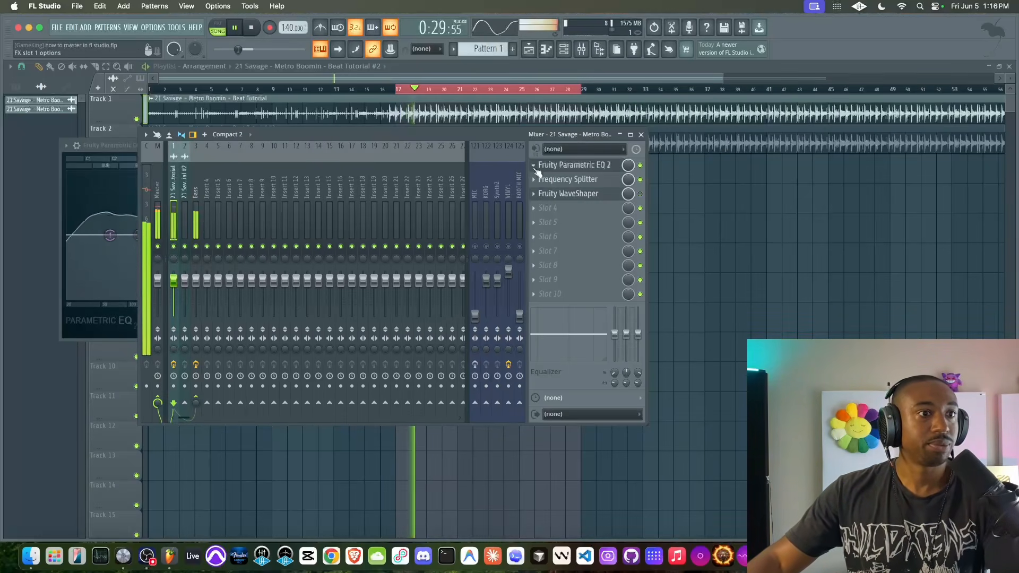
left_click(196, 228)
key("space")
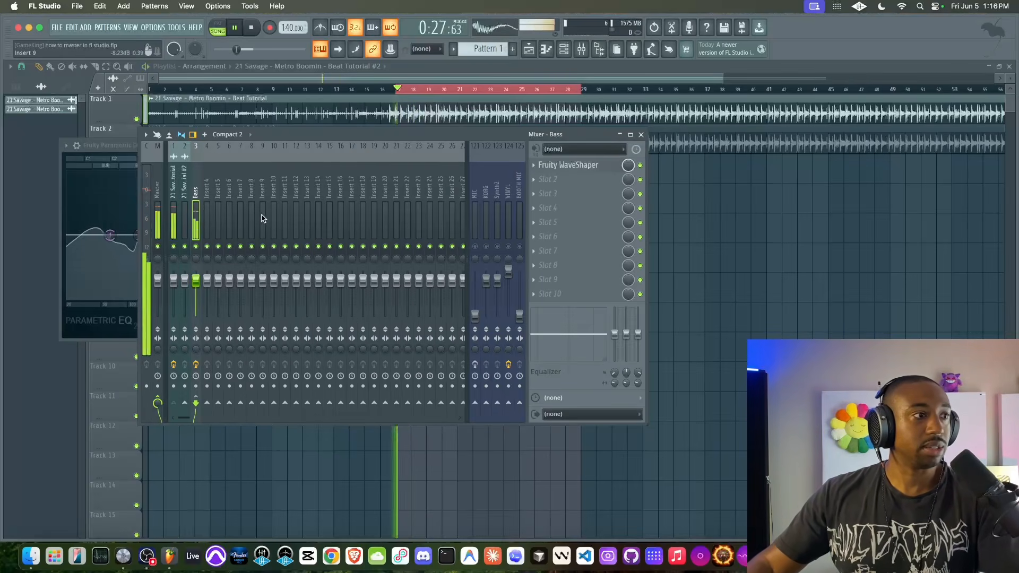
key("space")
left_click(176, 224)
left_click(206, 223)
left_click(199, 223)
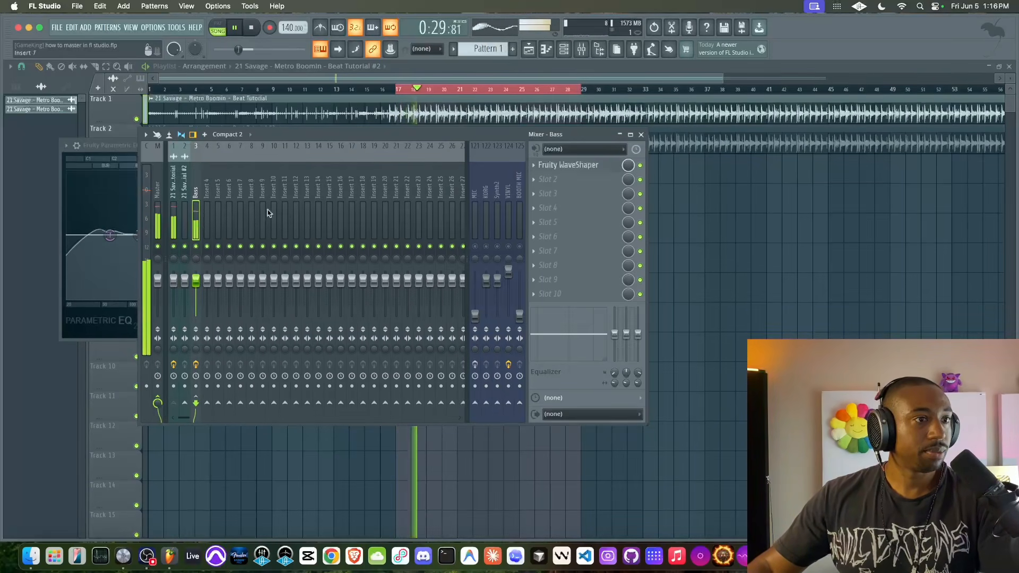
key("space")
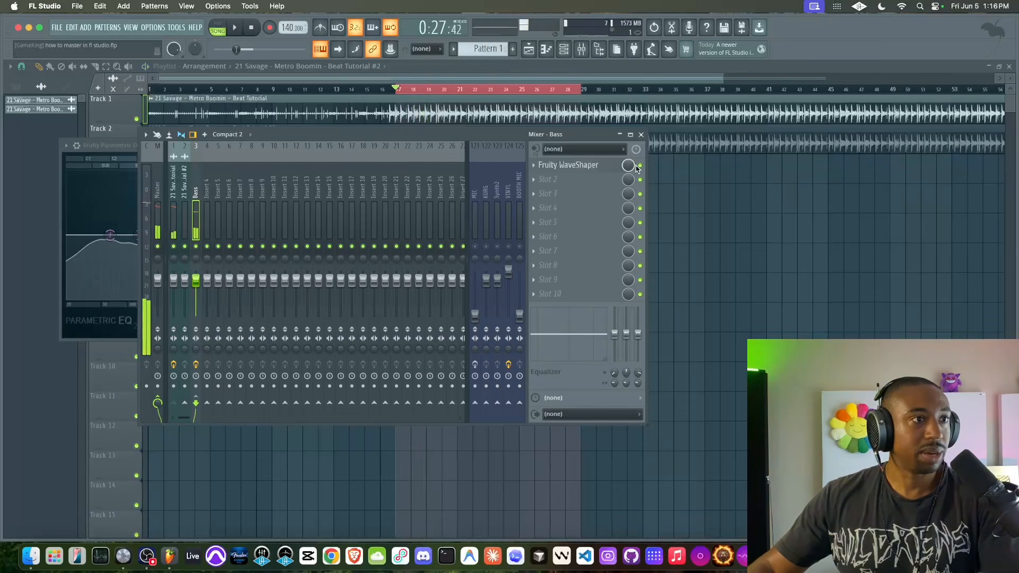
Try the Lowest, Highest and High precision settings of track 1's Frequency Splitter while the loop plays, then return to Lowest.
left_click(173, 222)
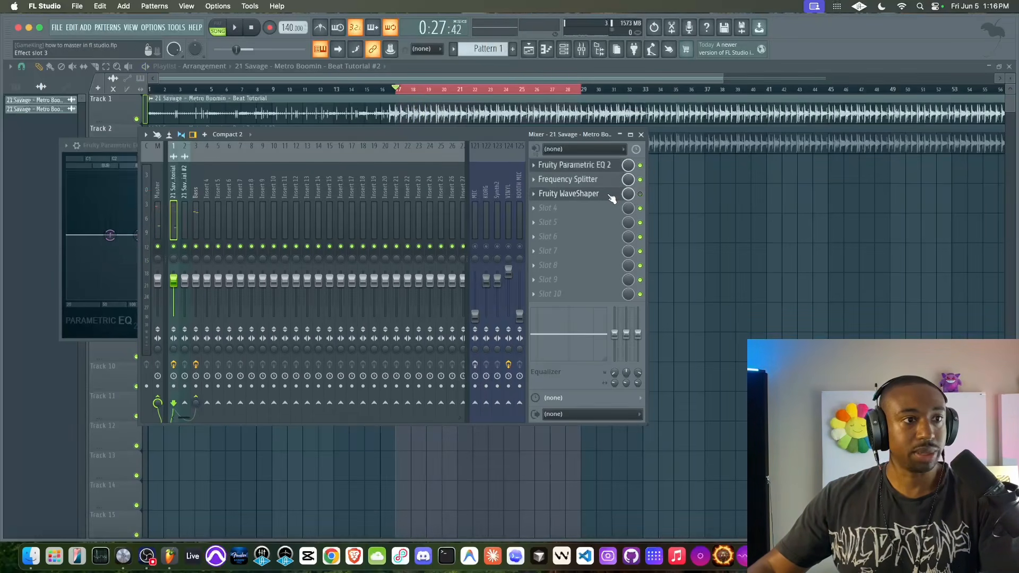
left_click(563, 178)
key("space")
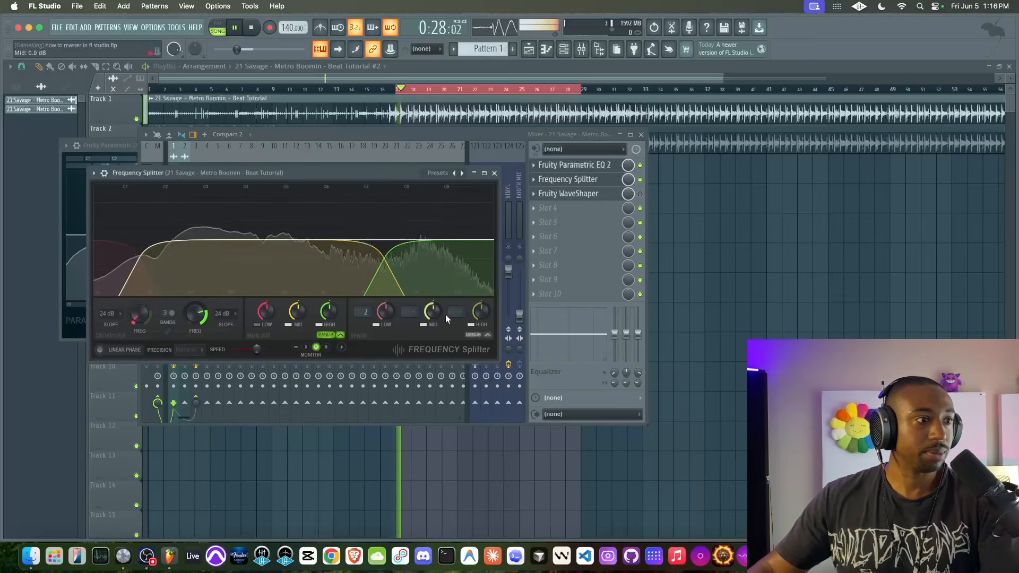
left_click(186, 350)
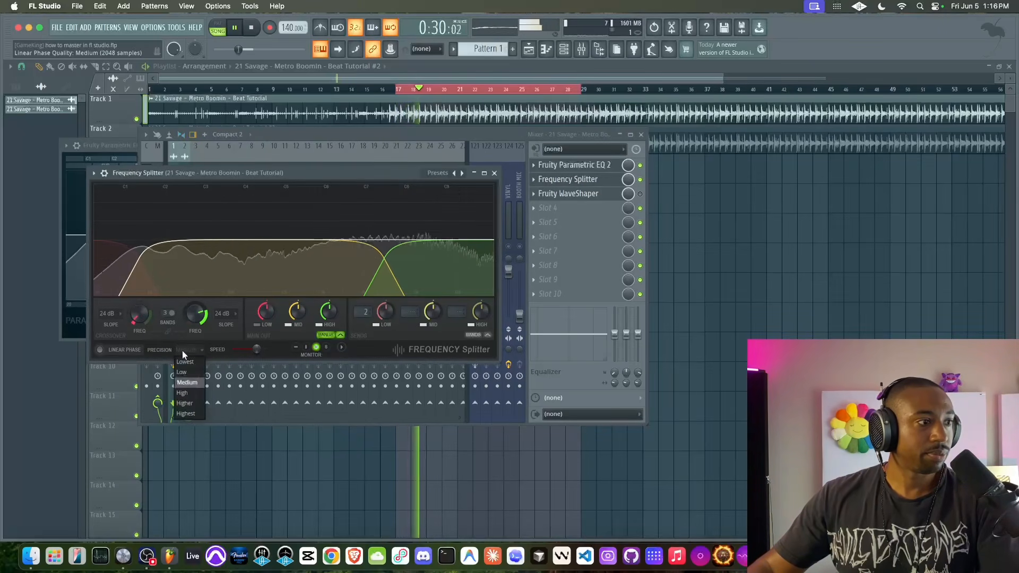
left_click(192, 365)
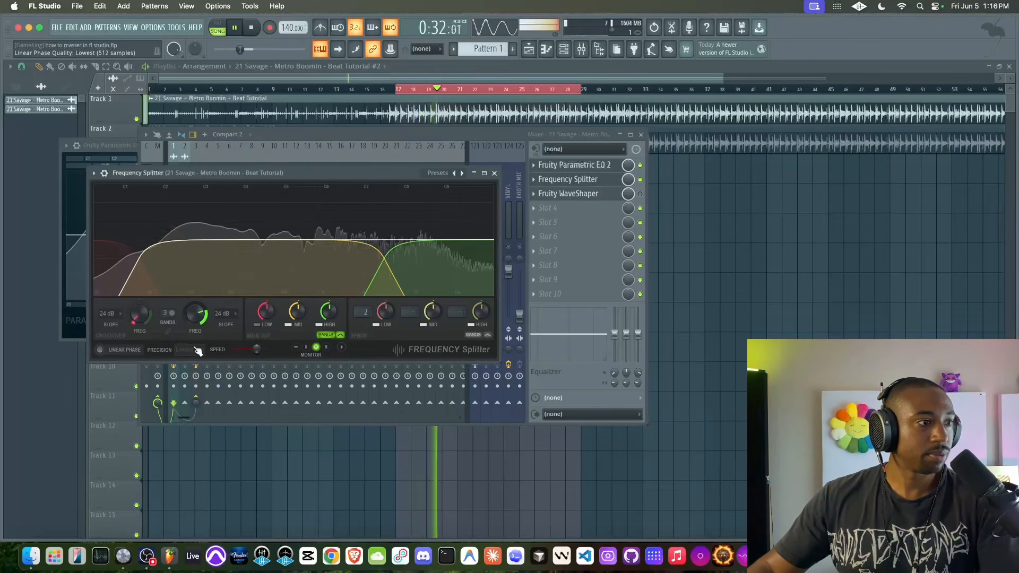
left_click(197, 351)
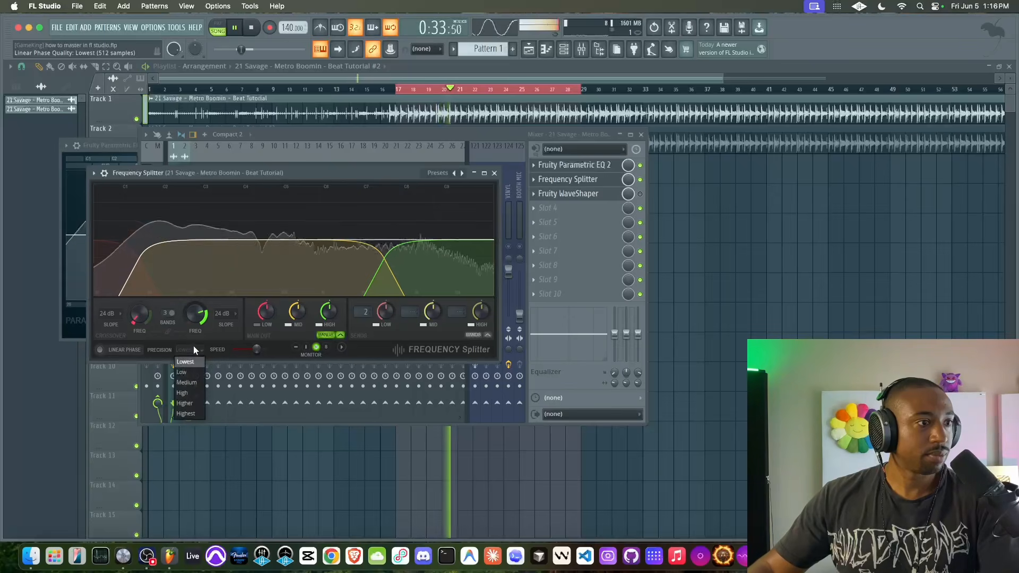
left_click(188, 412)
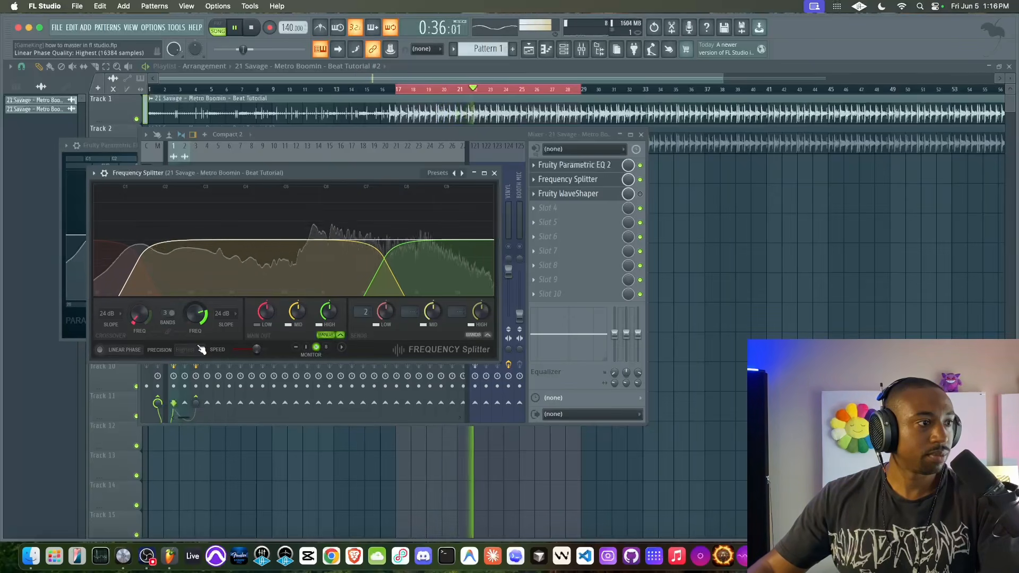
left_click(198, 350)
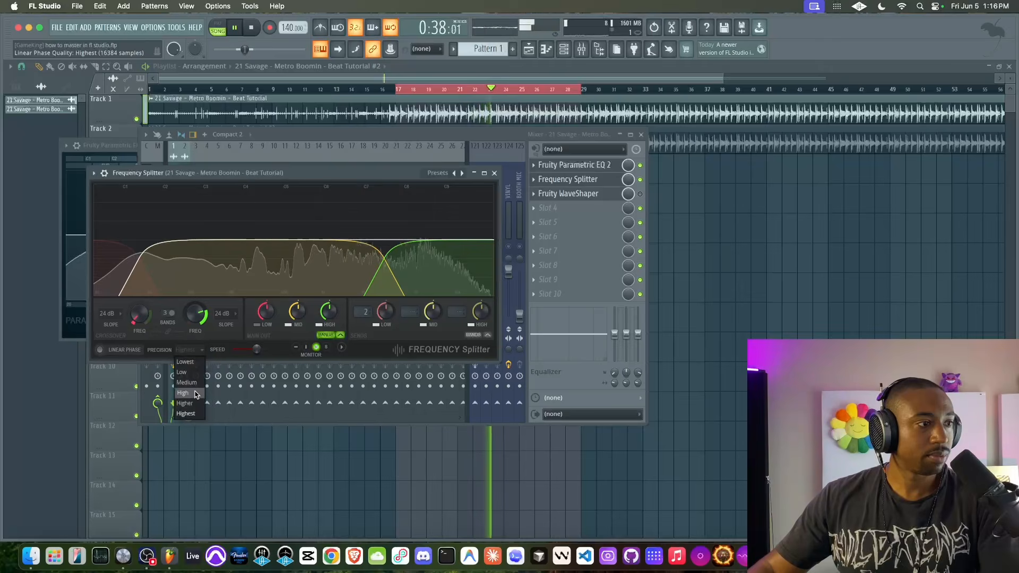
left_click(188, 401)
left_click(198, 349)
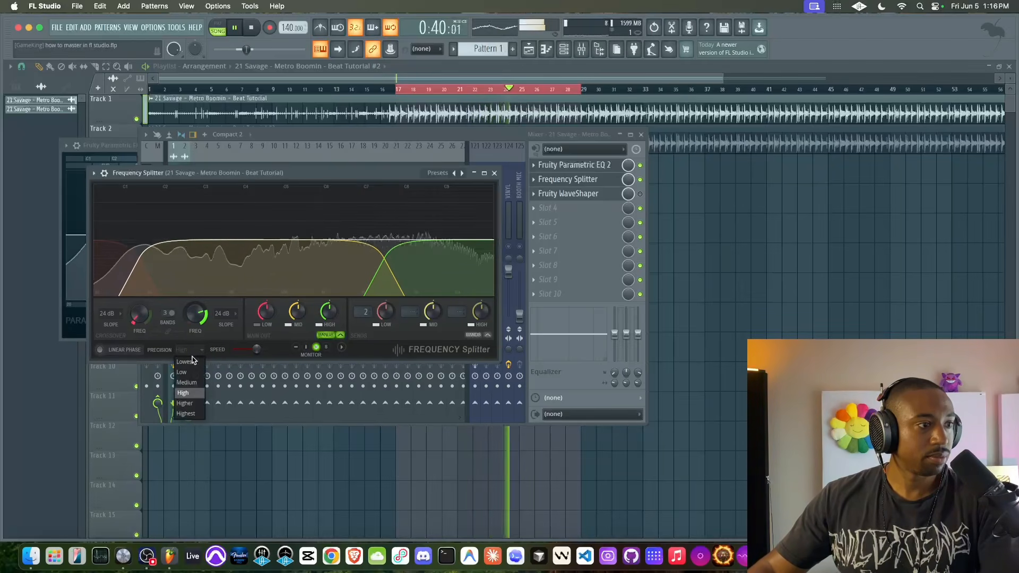
left_click(191, 362)
key("space")
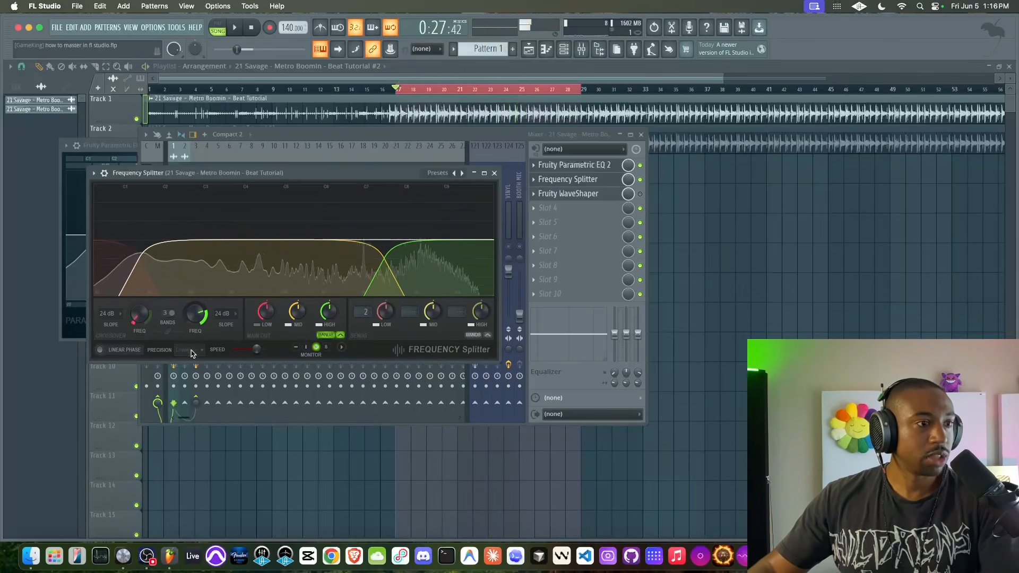
Try Medium and High precision in track 1's Frequency Splitter while the loop plays, then choose Highest and stop playback.
left_click(185, 349)
left_click(189, 353)
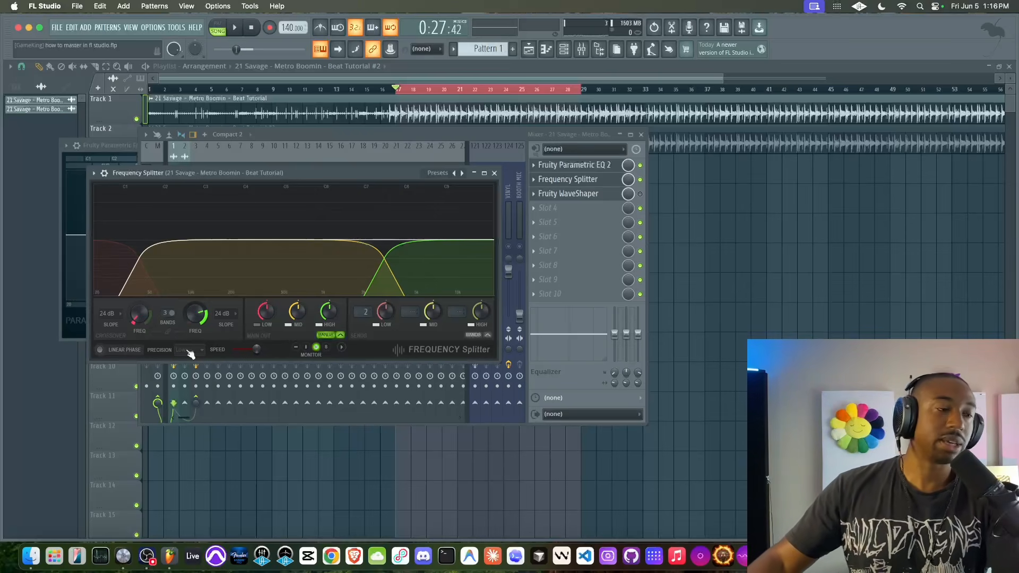
key("space")
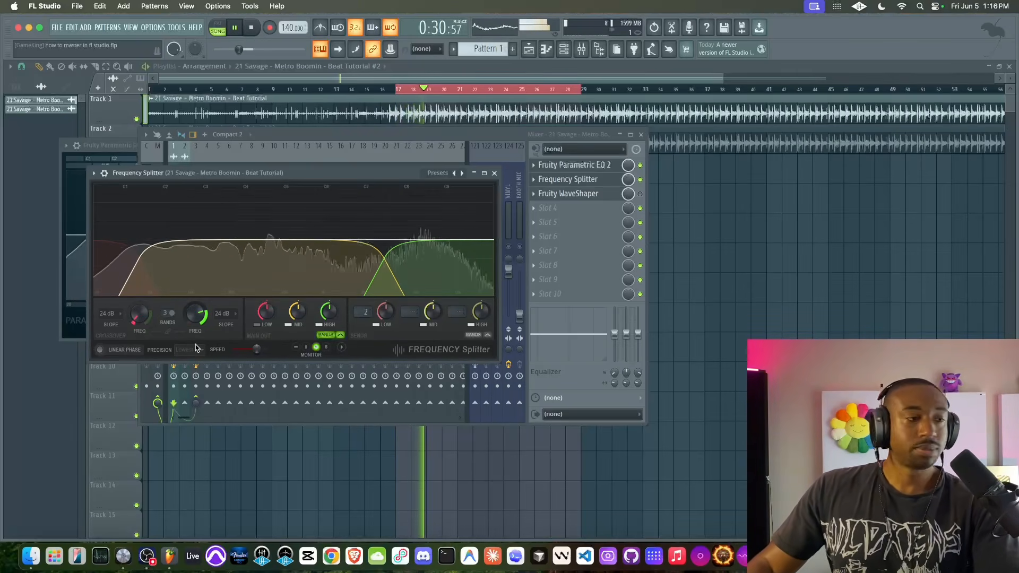
left_click(196, 348)
left_click(187, 383)
left_click(190, 353)
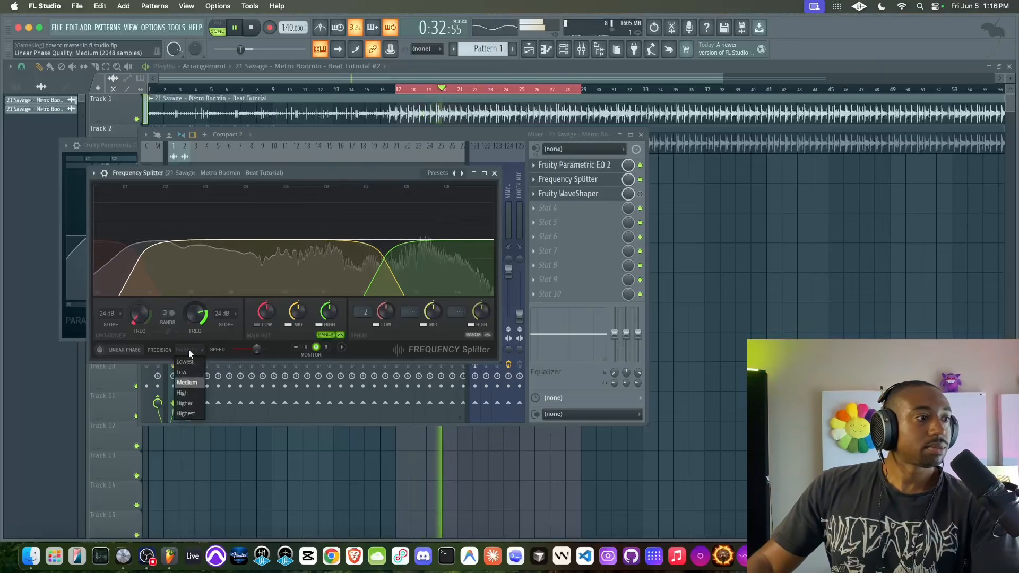
left_click(182, 392)
left_click(189, 350)
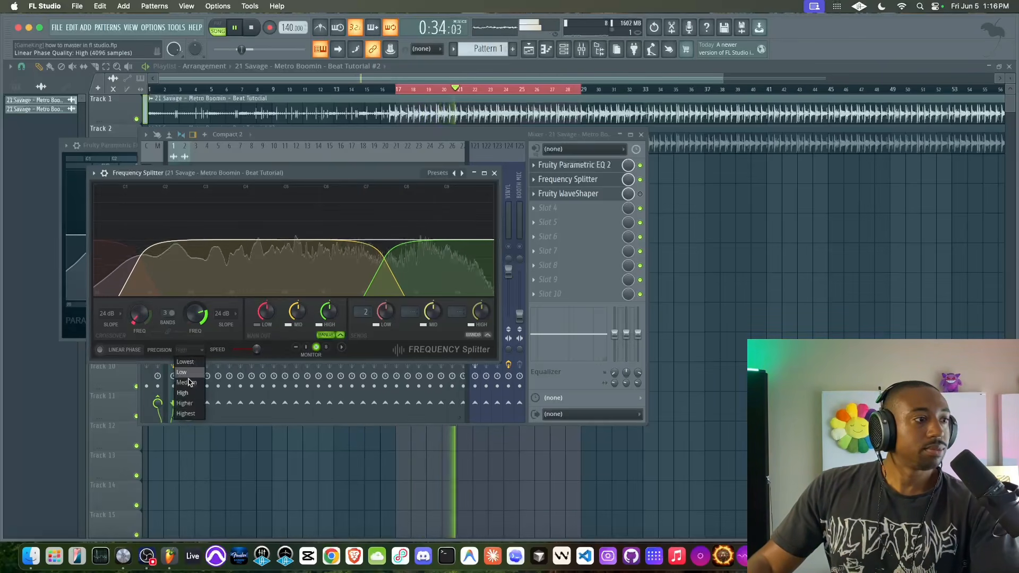
left_click(187, 413)
key("space")
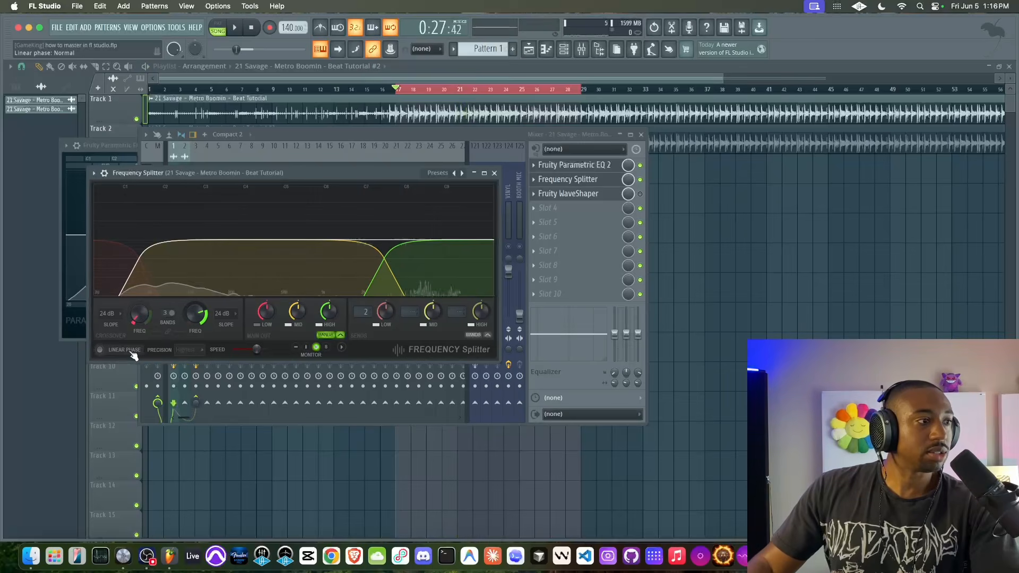
Turn on linear phase in Frequency Splitter, keep precision at Highest, and audition the loop.
left_click(134, 352)
left_click(189, 354)
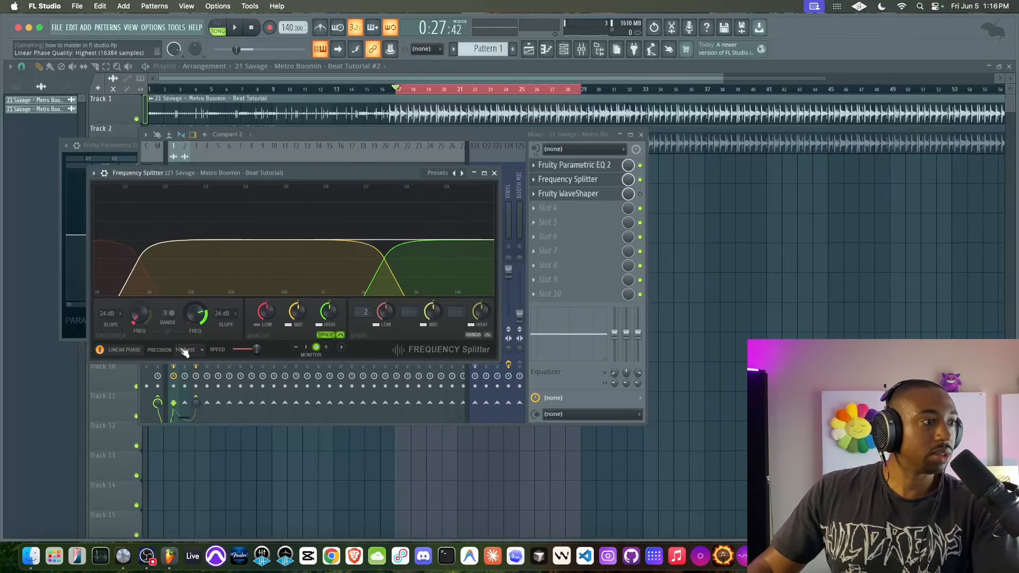
key("space")
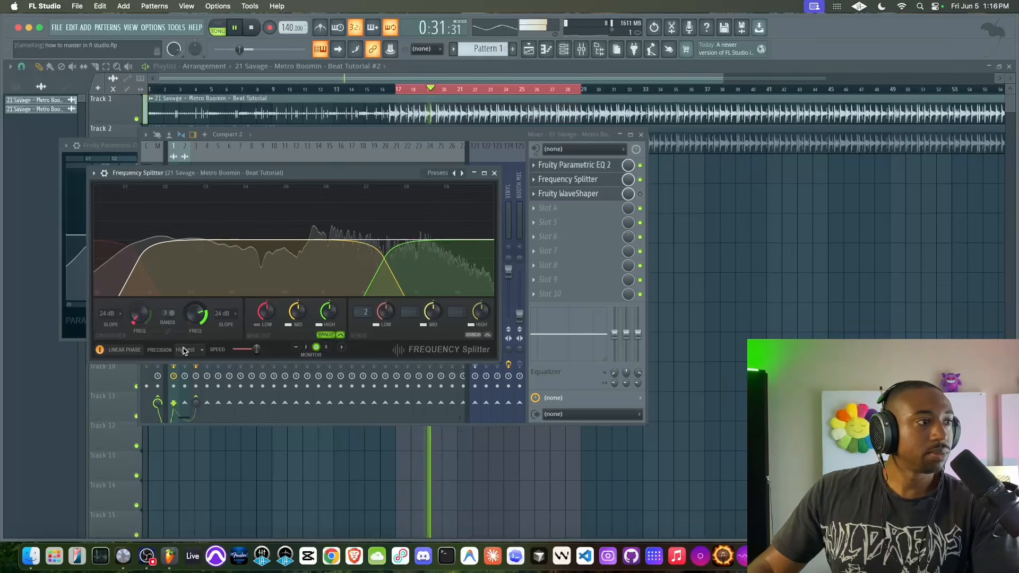
key("space")
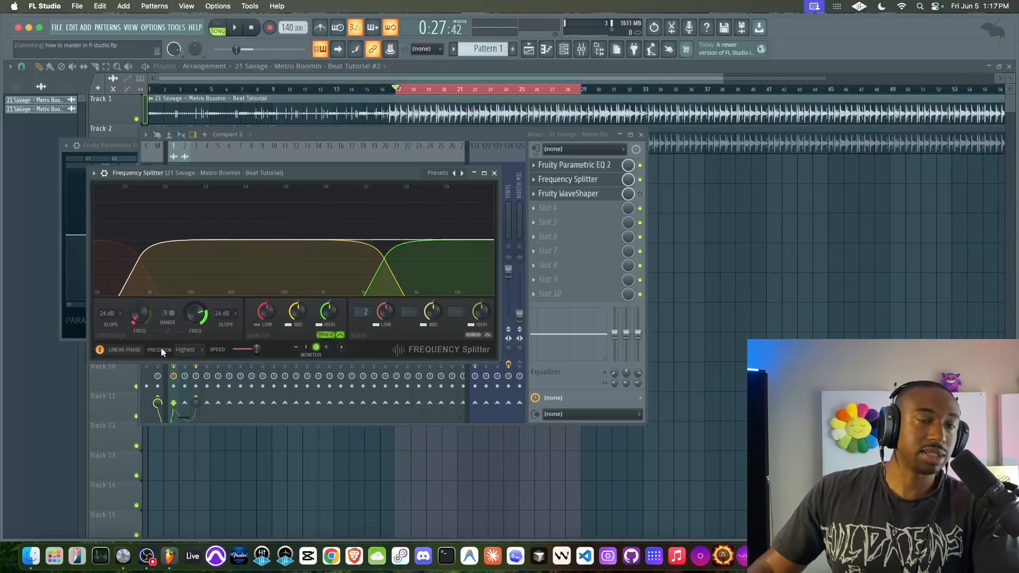
key("space")
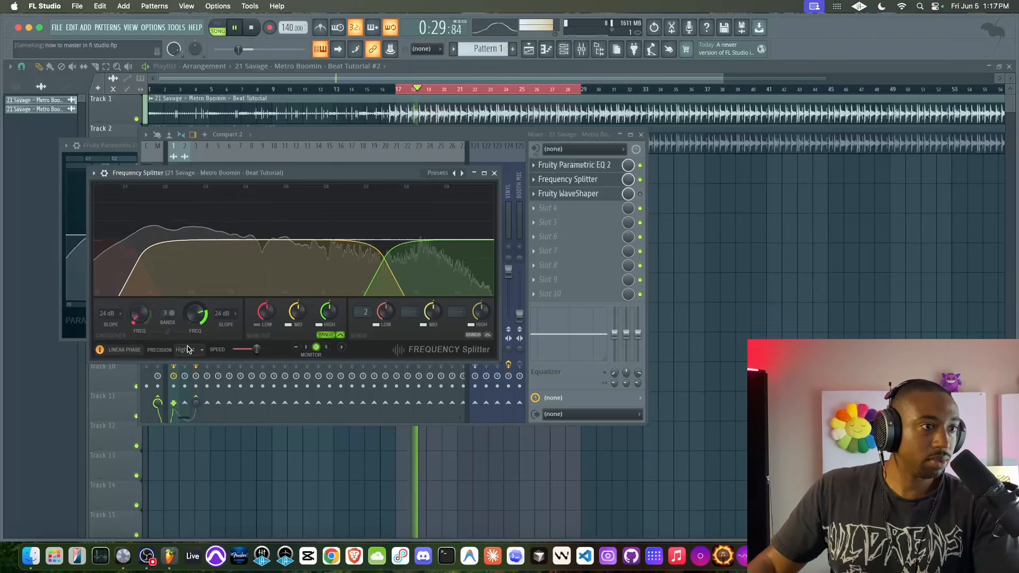
left_click(186, 349)
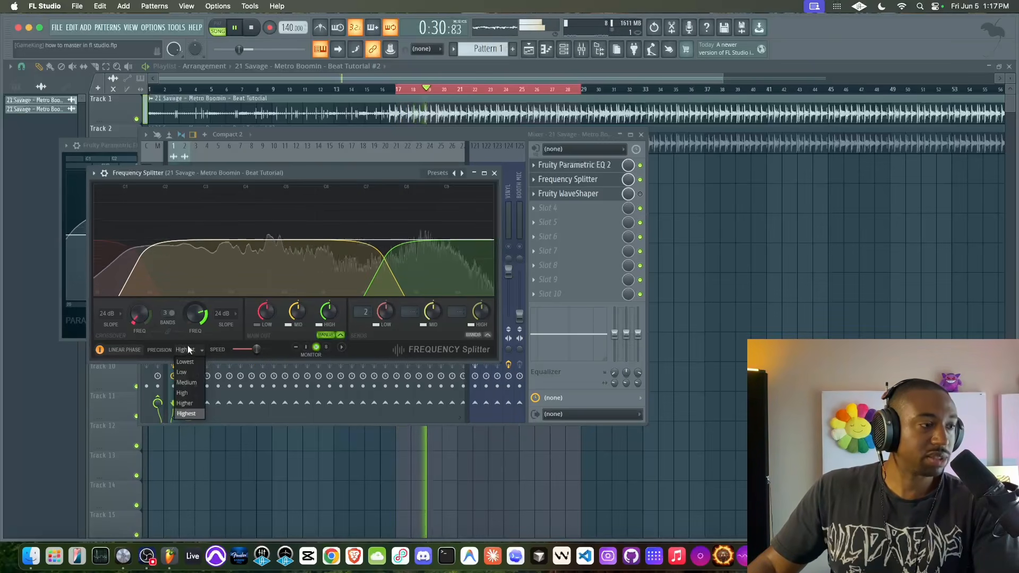
left_click(189, 414)
key("space")
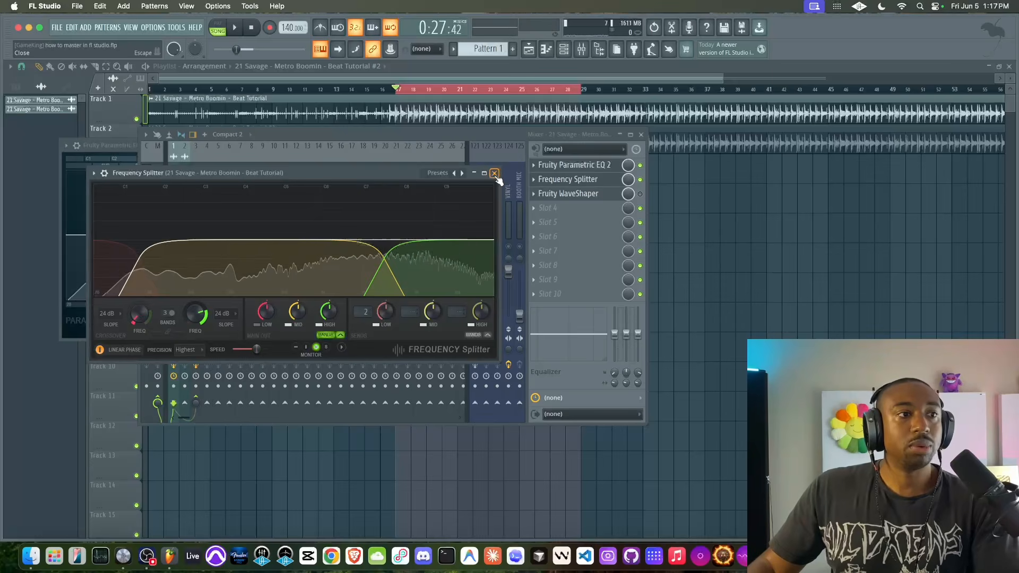
On the Bass track, add a second Fruity WaveShaper in slot 2 and bypass the first one.
key("Escape")
left_click(197, 212)
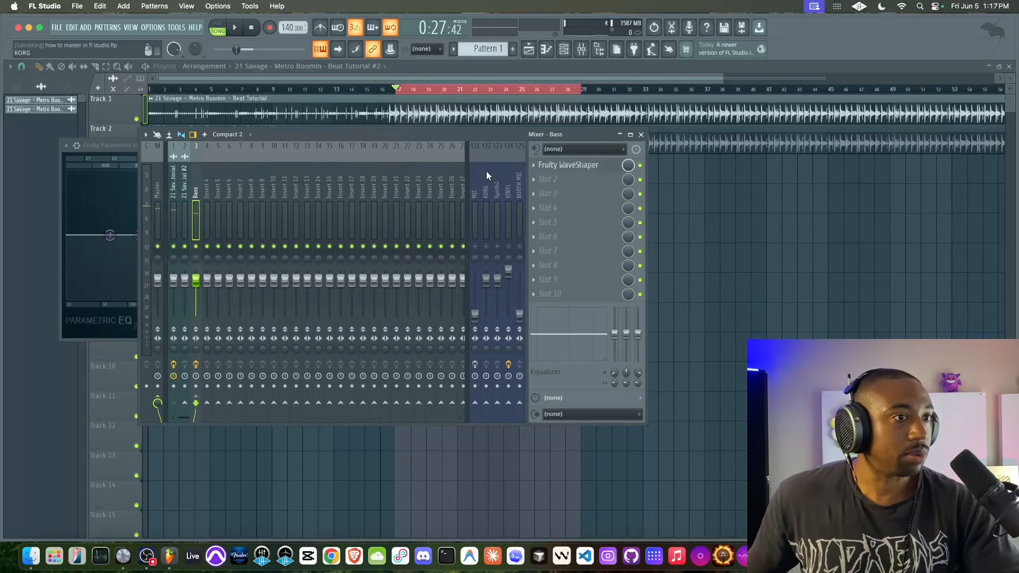
left_click(573, 165)
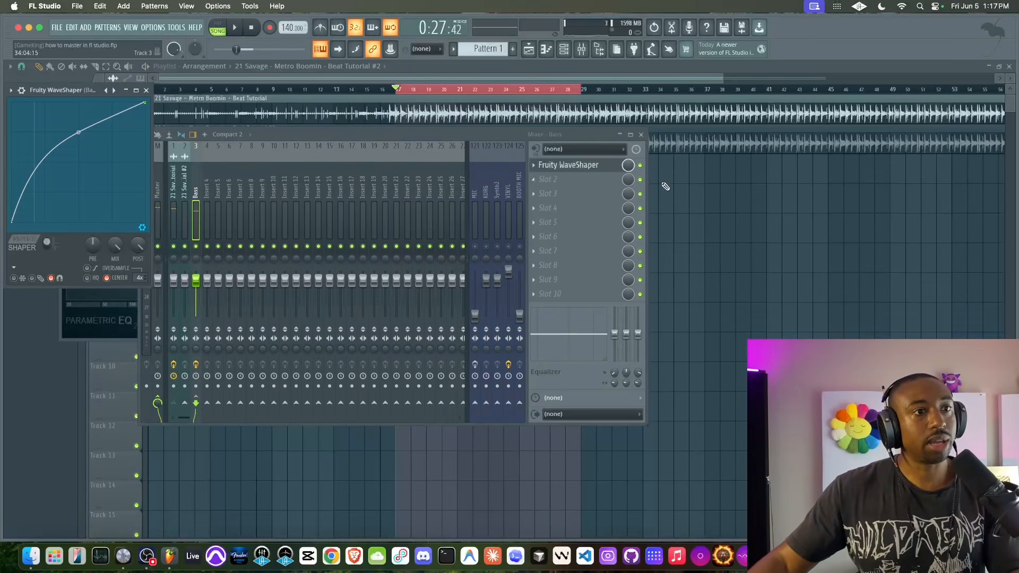
left_click(584, 178)
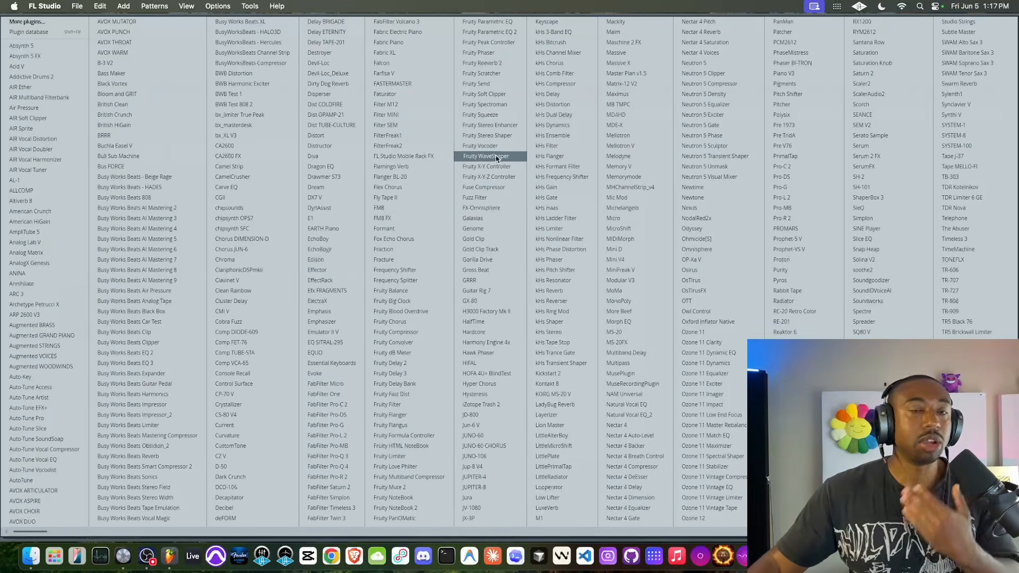
left_click(496, 156)
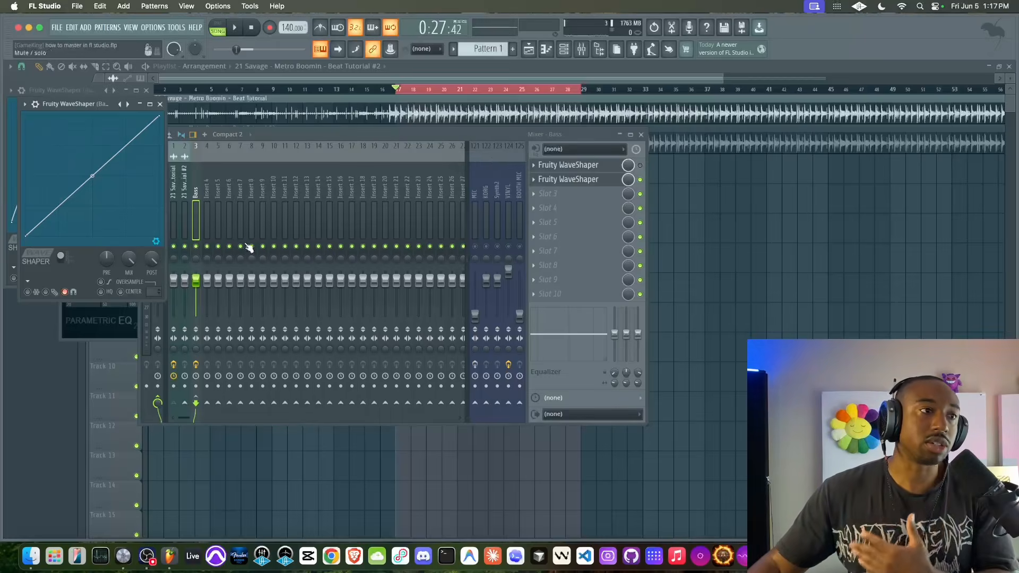
Set the new WaveShaper's end point to Single curve 3, with 4x oversampling and centering enabled.
right_click(161, 118)
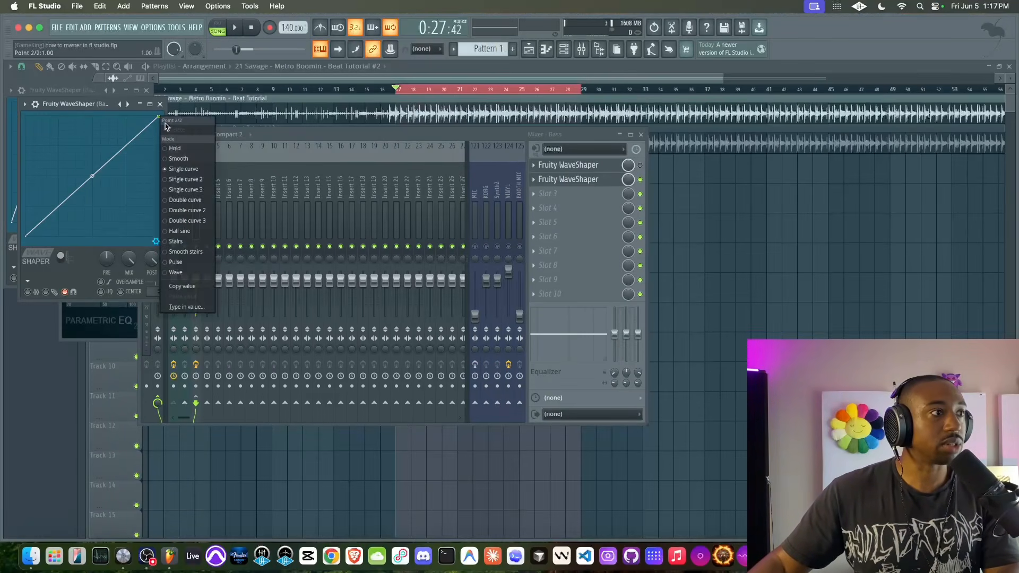
left_click(187, 189)
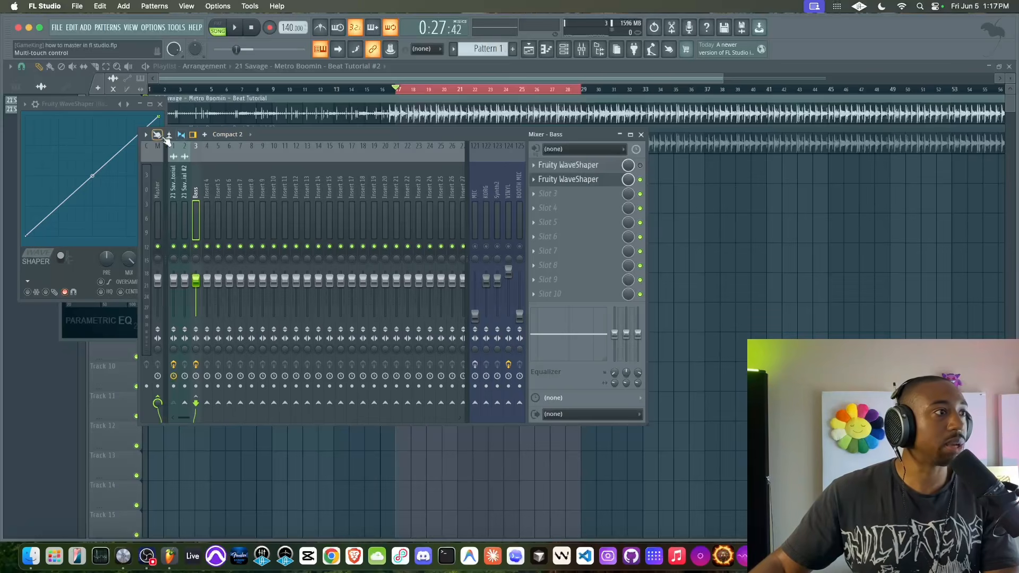
left_click(160, 104)
left_click(571, 181)
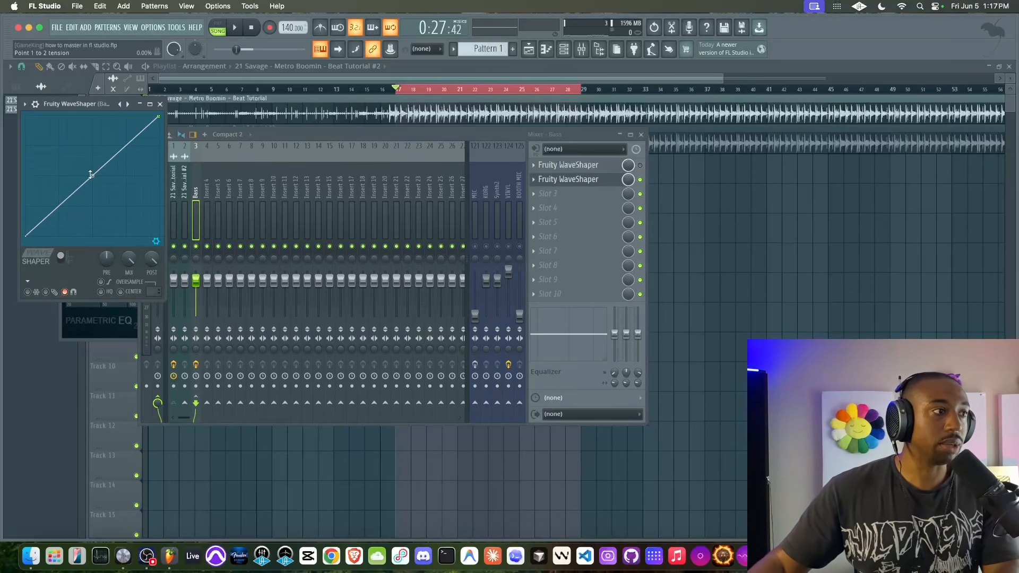
key("space")
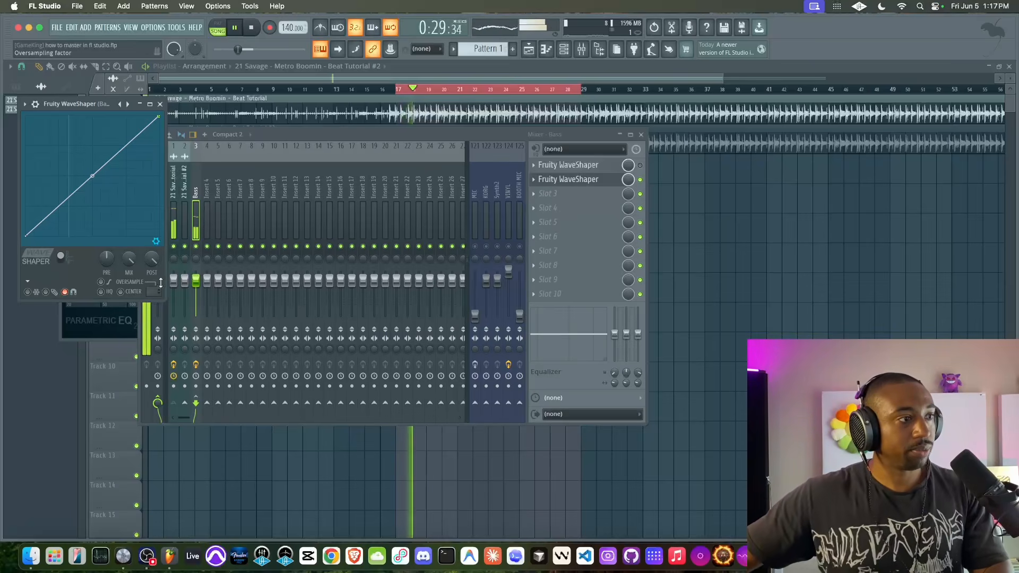
scroll(154, 291, "up", 2)
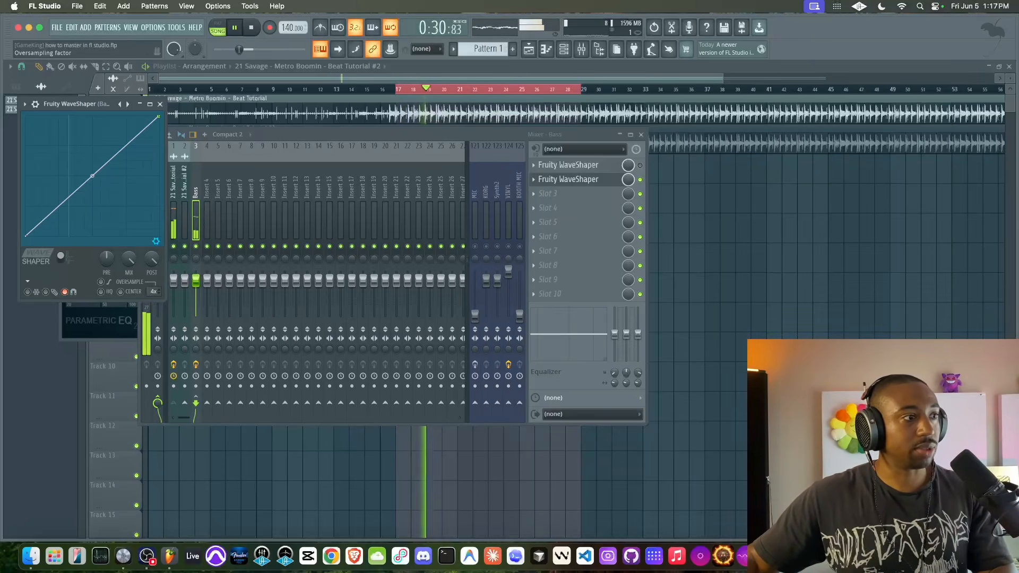
left_click(123, 290)
Bend the new WaveShaper's curve upward by ear during playback, trying tensions up to about 62%, and settle on a gentler bend.
left_click_drag(94, 176, 92, 133)
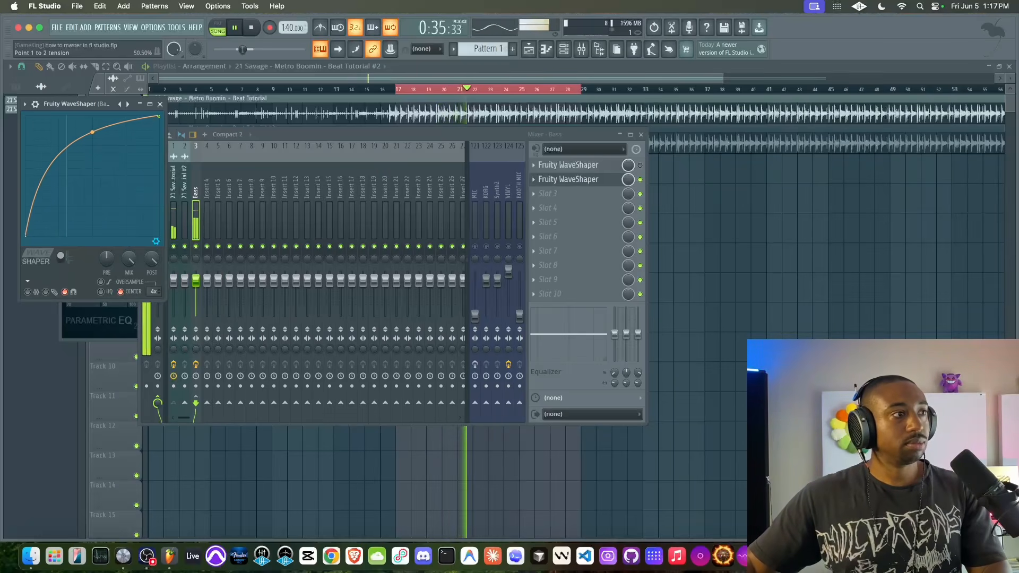
right_click(93, 144)
key("space")
key("space")
left_click_drag(95, 142, 92, 126)
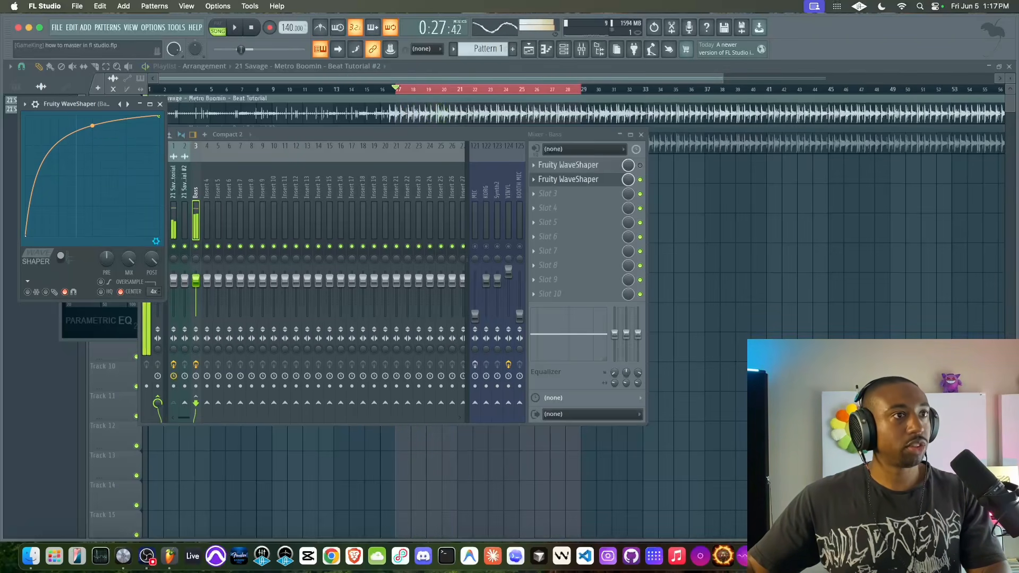
left_click_drag(92, 126, 92, 127)
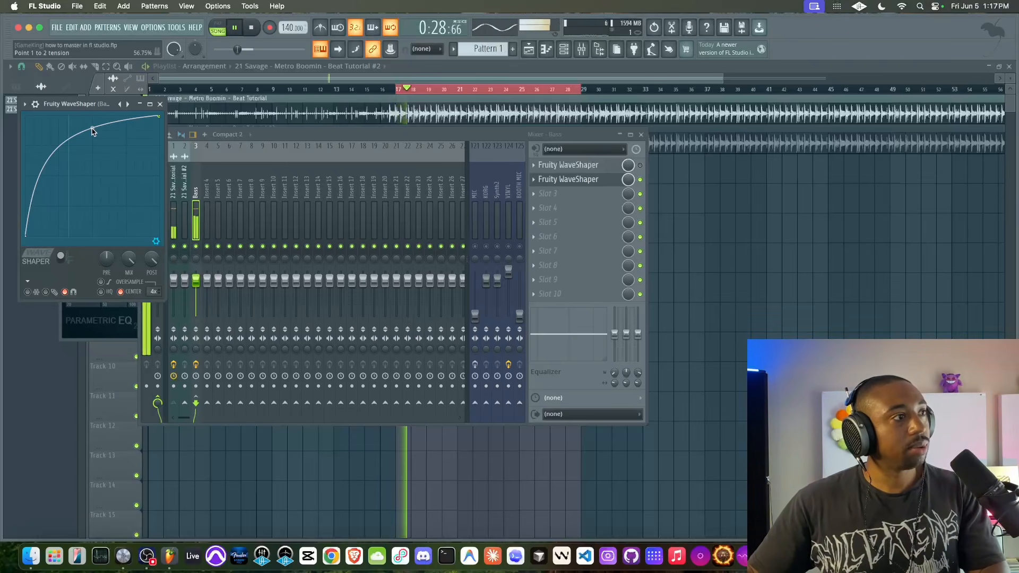
key("space")
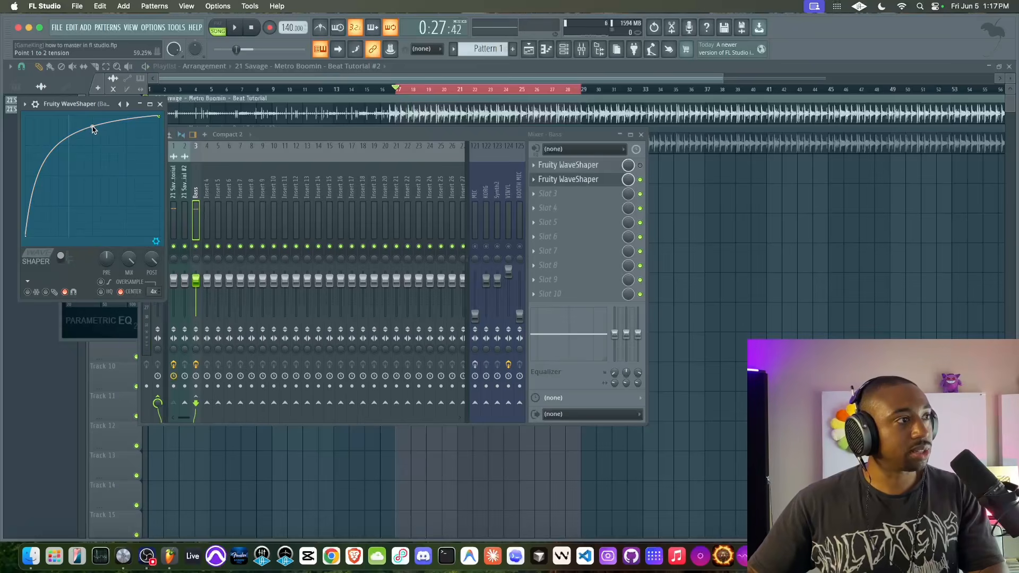
left_click_drag(92, 125, 93, 125)
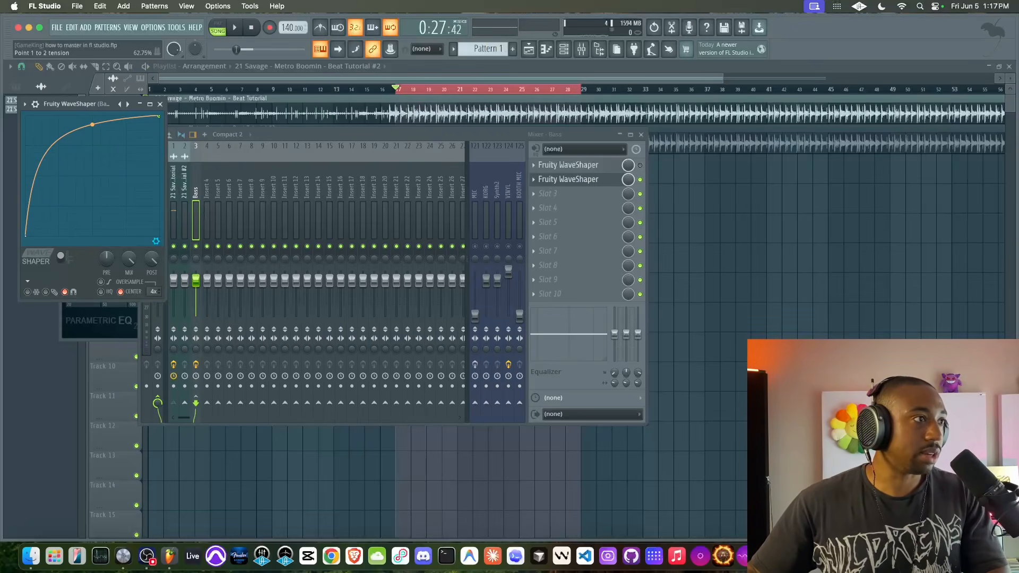
key("space")
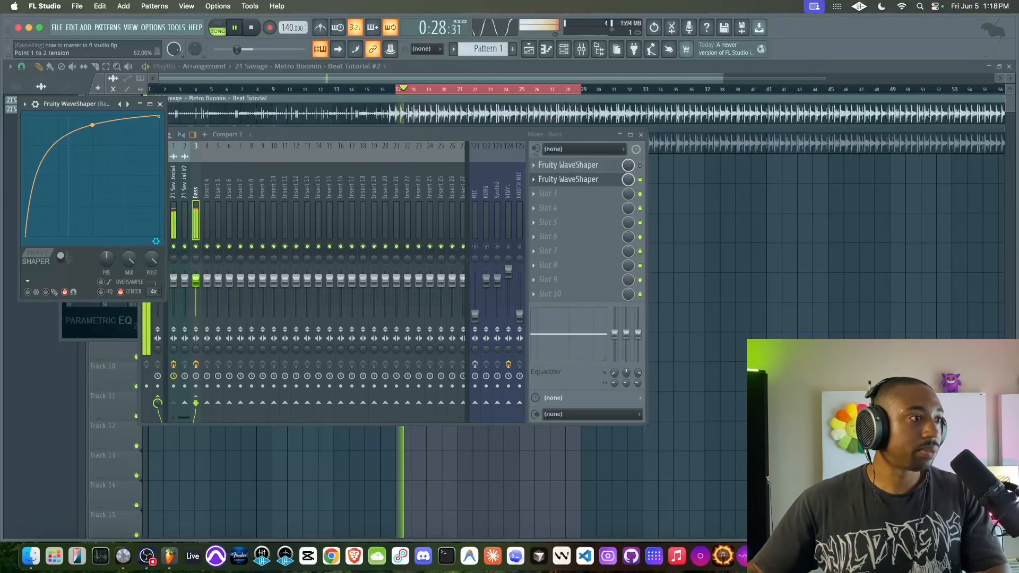
left_click_drag(92, 124, 93, 136)
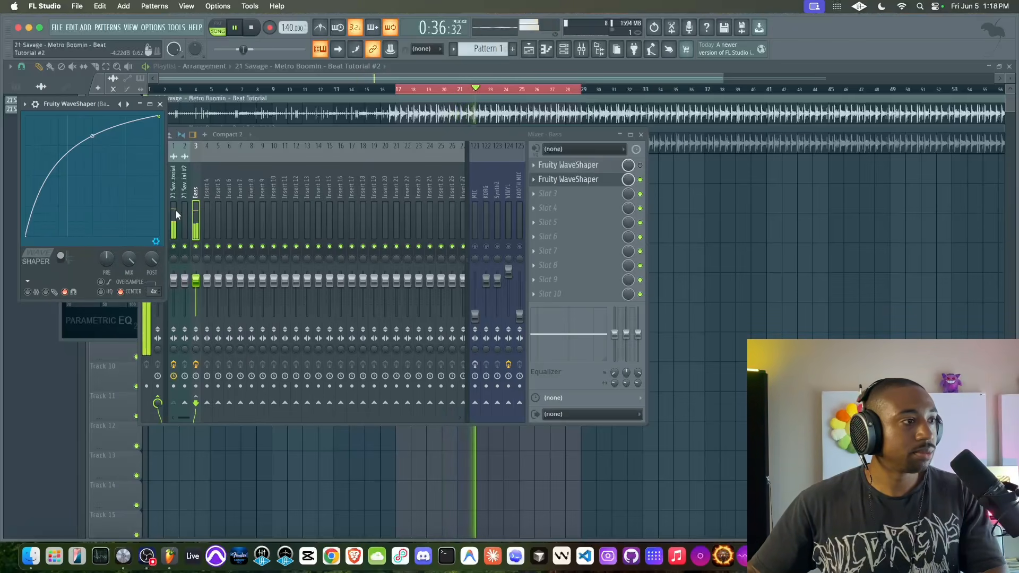
Compare the two Bass WaveShapers by alternately bypassing them while the loop plays, then leave only the second active and stop.
left_click(640, 179)
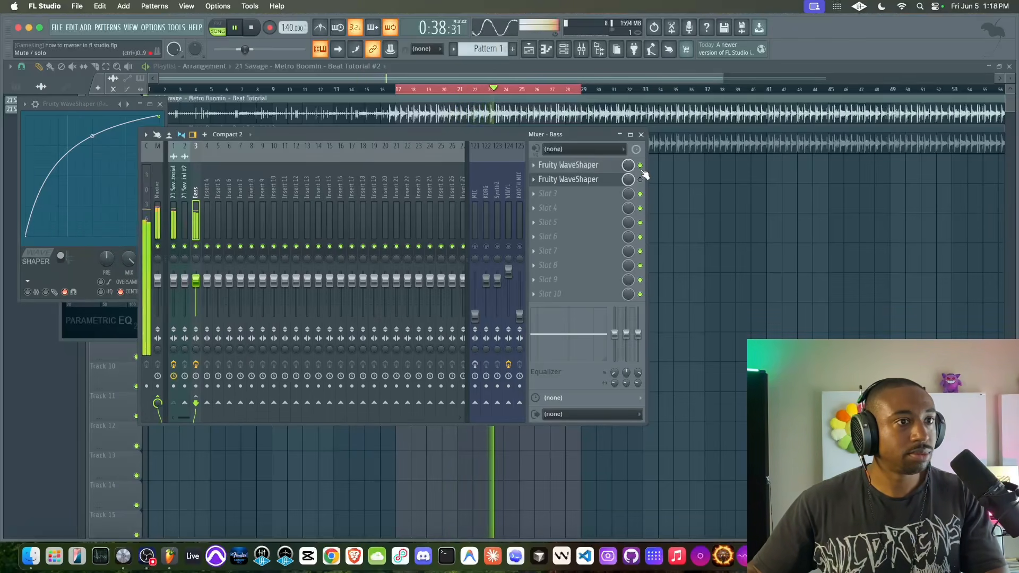
left_click(640, 165)
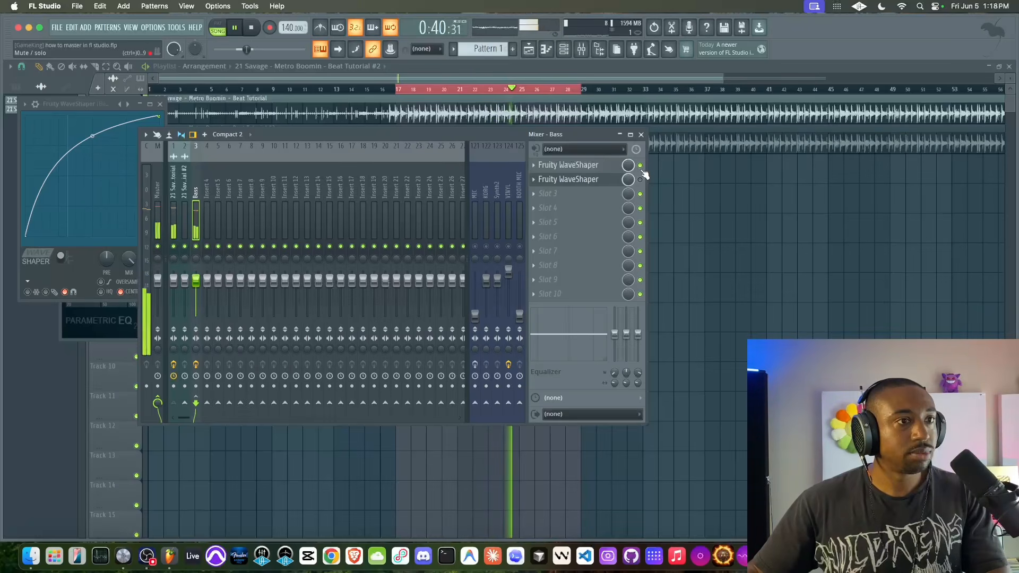
left_click(641, 166)
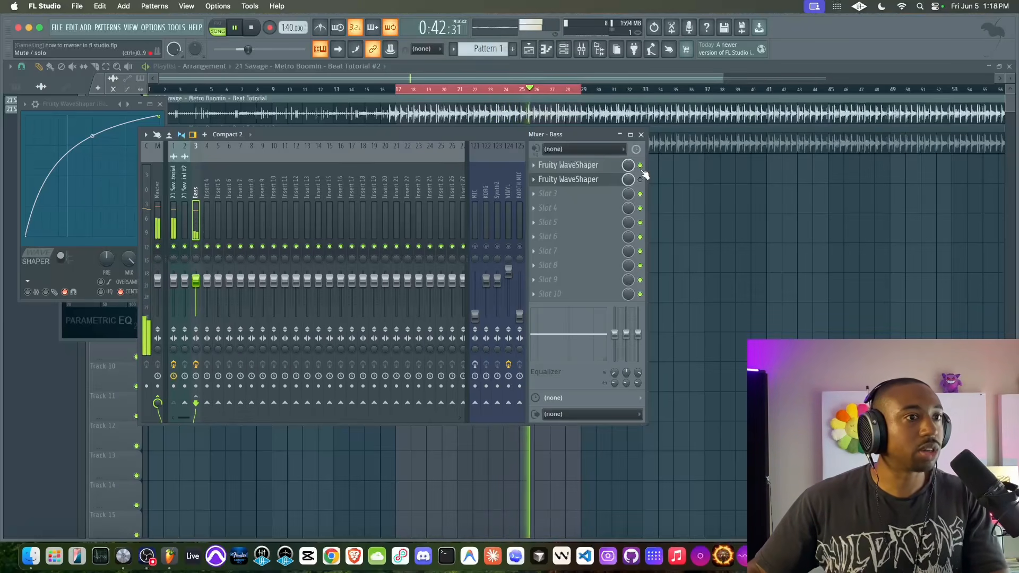
right_click(642, 181)
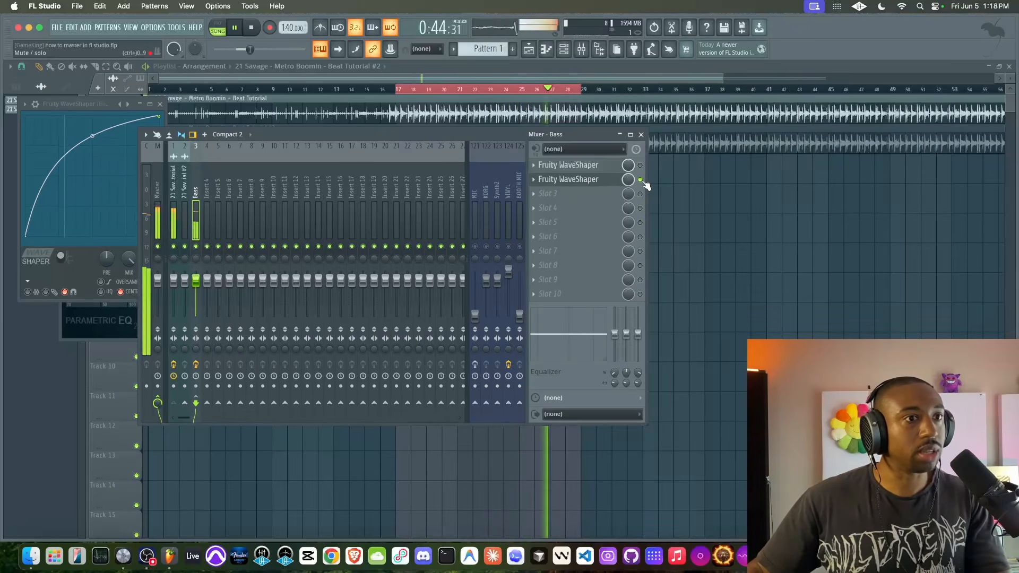
left_click(640, 171)
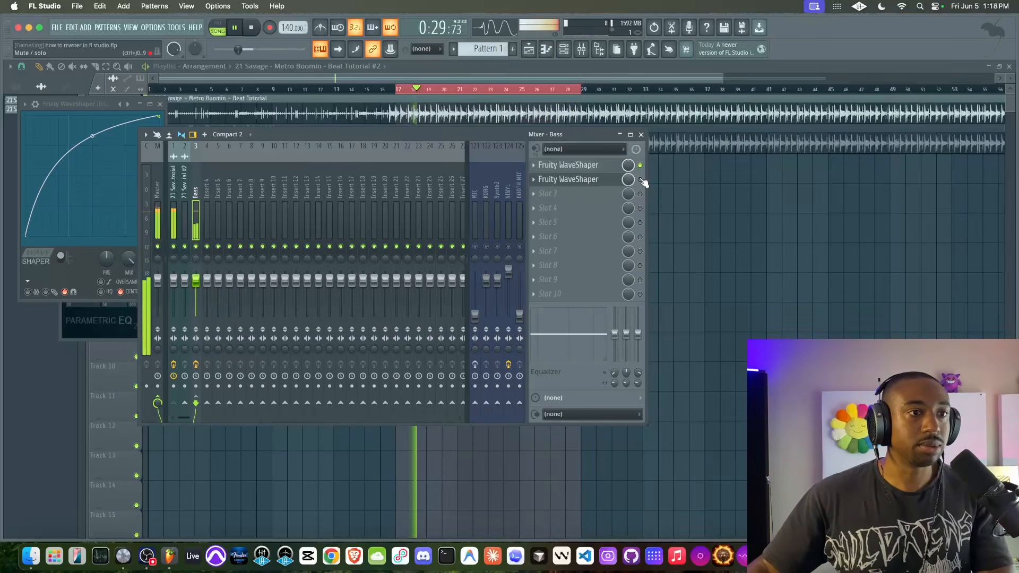
left_click(641, 180, "ctrl")
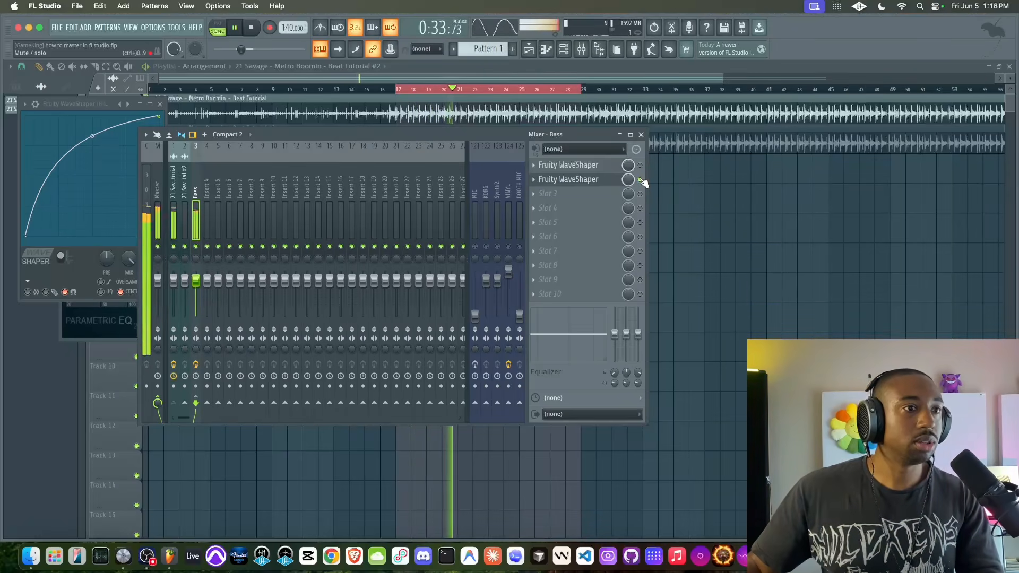
key("space")
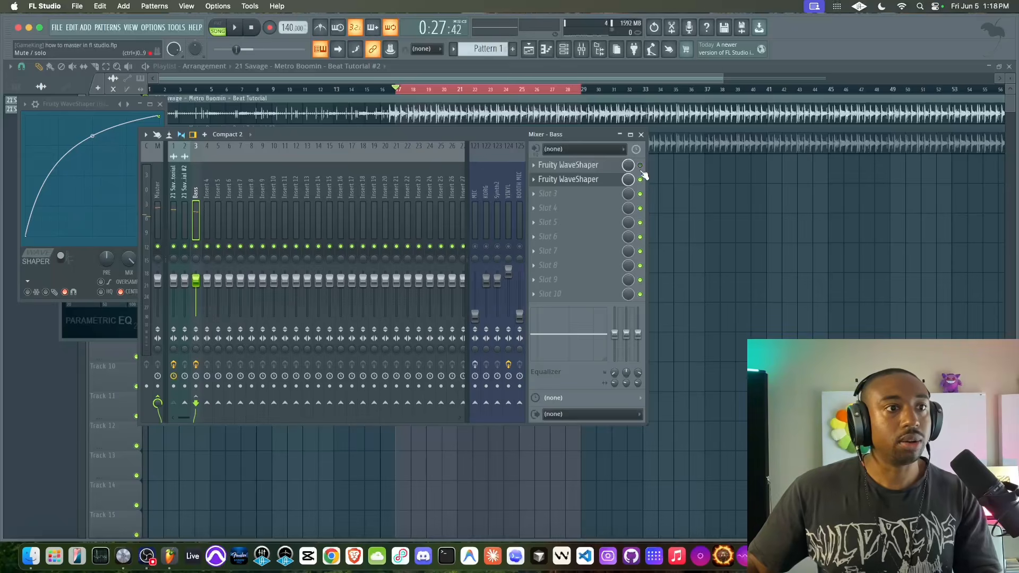
Add Fruity Stereo Shaper in slot 3 of the Bass track and move its window clear of the effect slots.
left_click(579, 196)
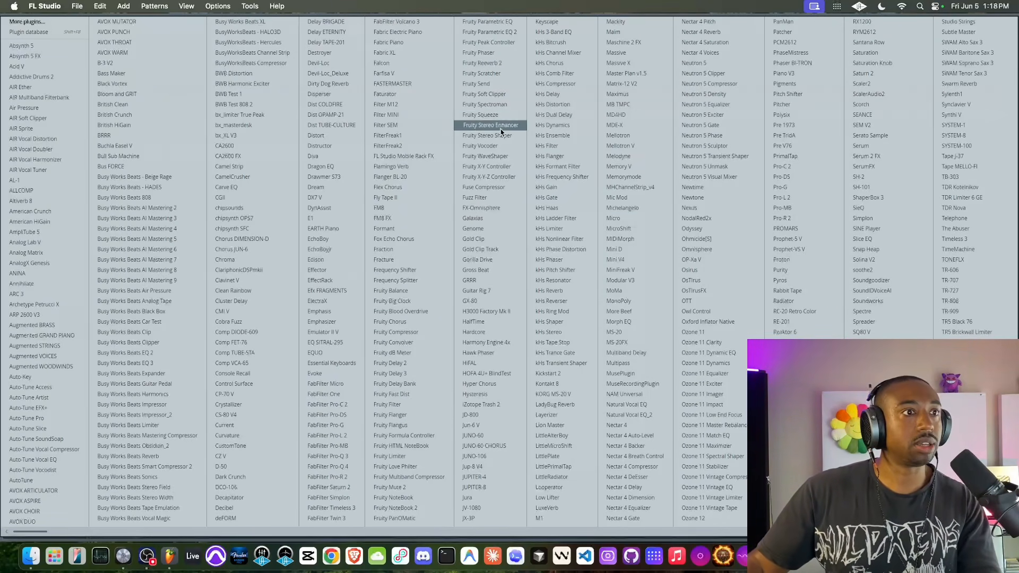
left_click(513, 136)
left_click_drag(118, 120, 222, 125)
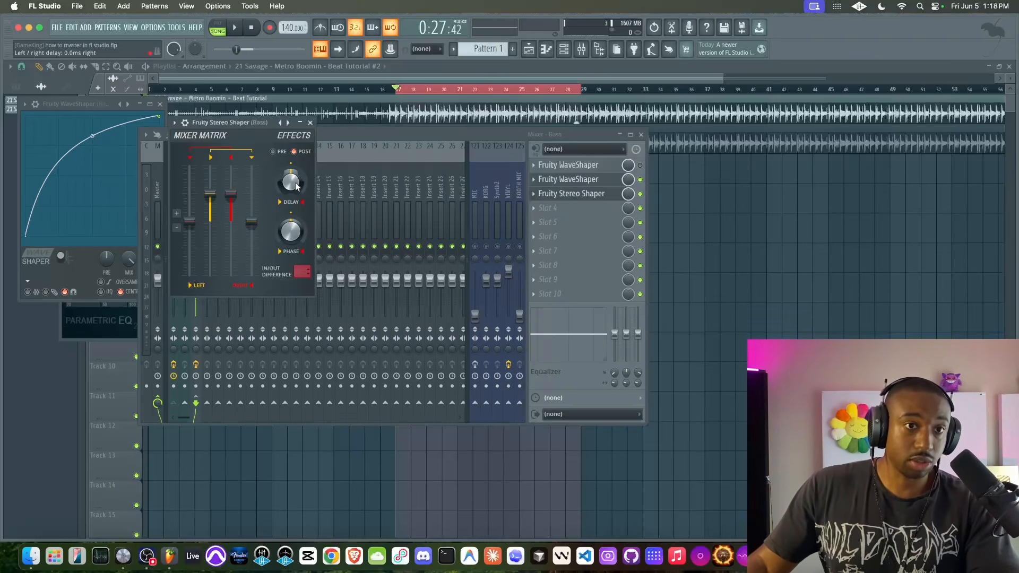
Try delaying the right channel with the Stereo Shaper during playback, then reset the delay to its default.
key("space")
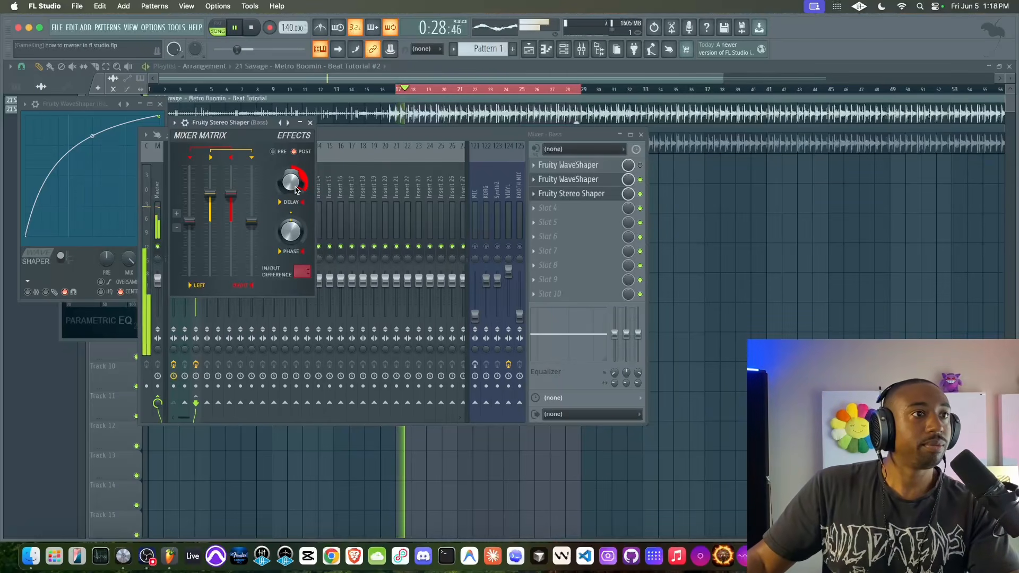
key("space")
right_click(296, 185)
left_click(300, 208)
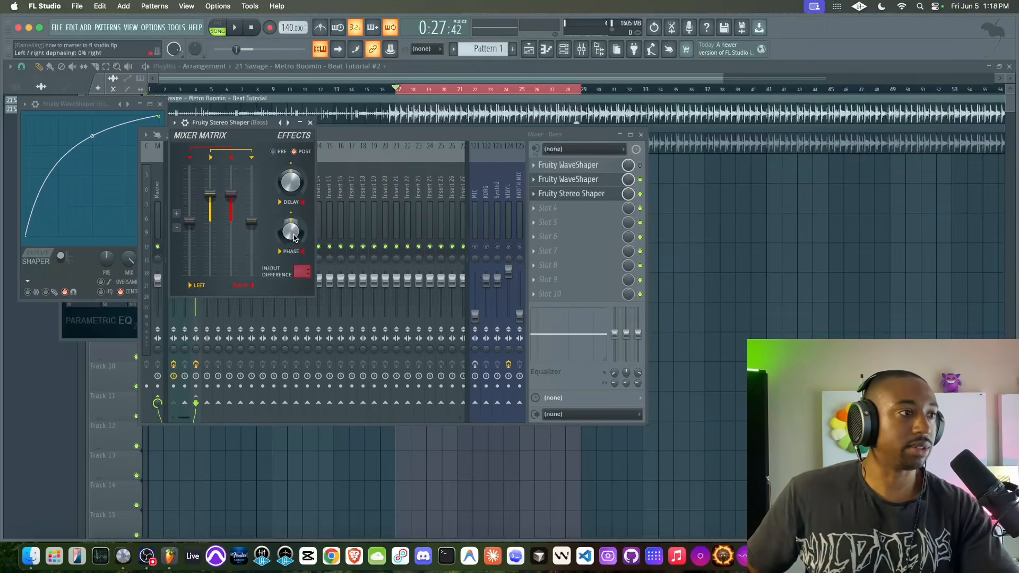
Adjust the Stereo Shaper's phase offset by ear during playback, trying 43% right and settling on about 10% right.
key("space")
left_click_drag(293, 235, 293, 217)
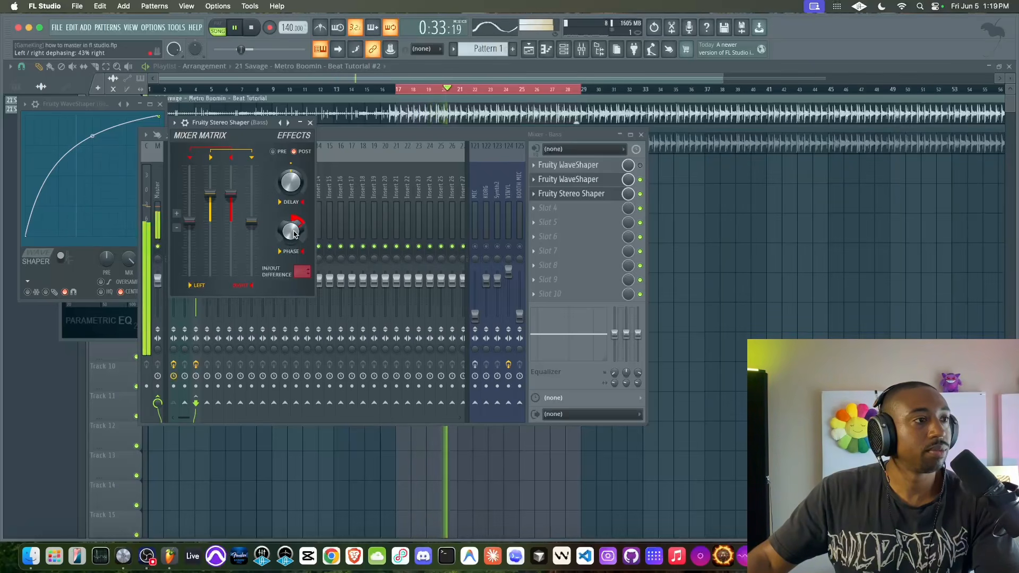
key("space")
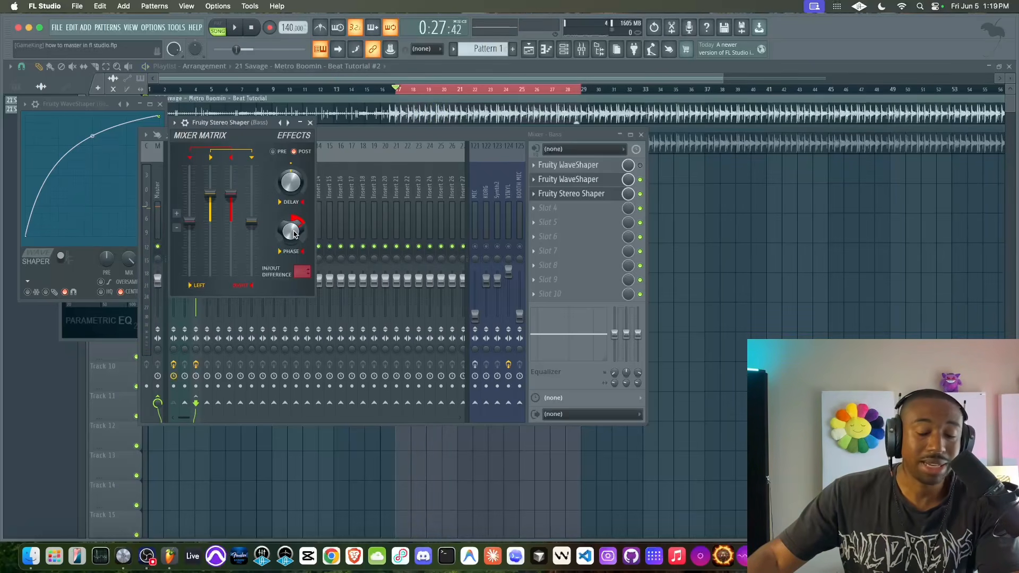
key("space")
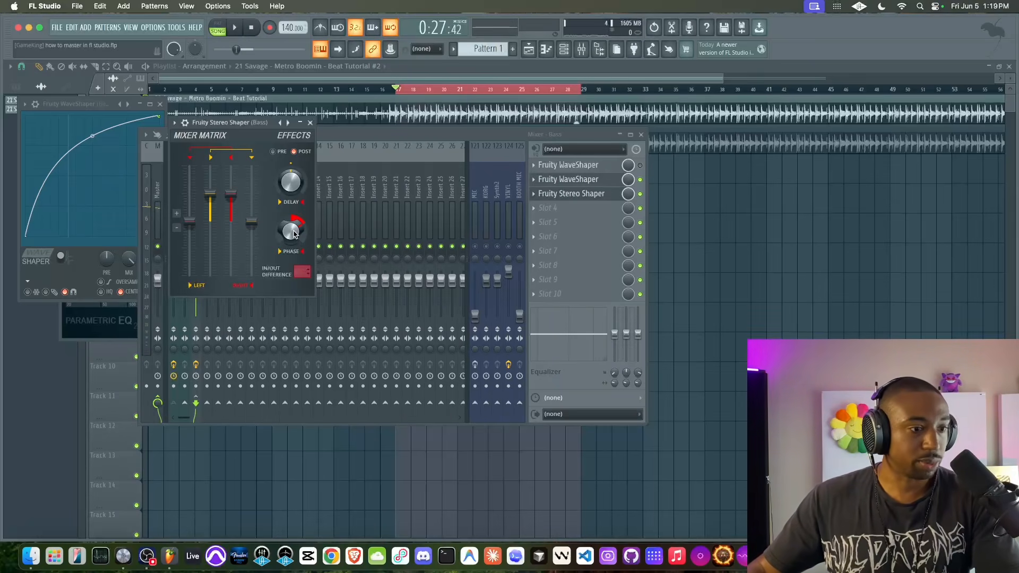
key("space")
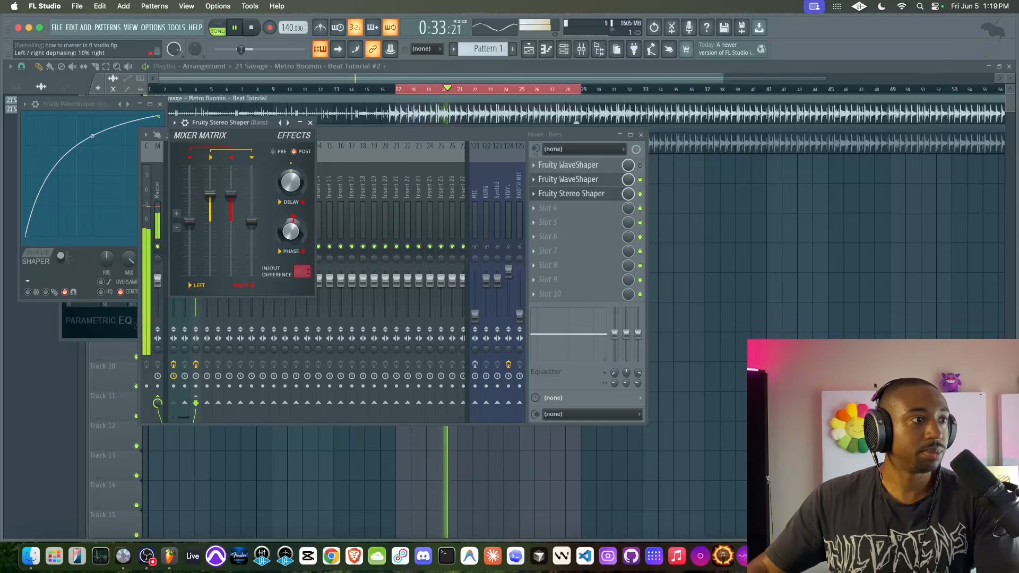
left_click(313, 124)
key("space")
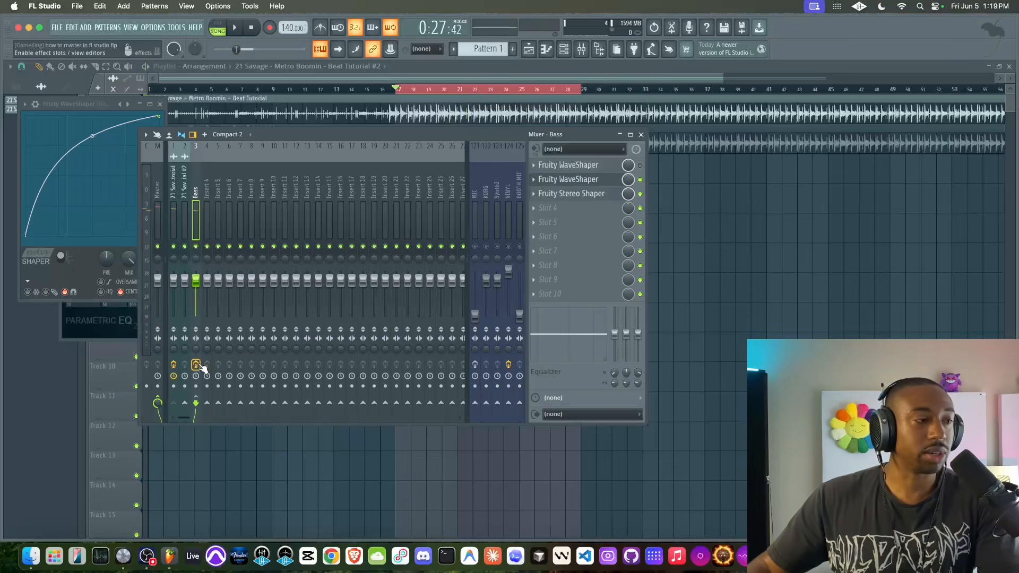
Compare the Bass track with its effects off and on during playback, then reduce the Stereo Shaper's phase offset to about 5% right.
key("space")
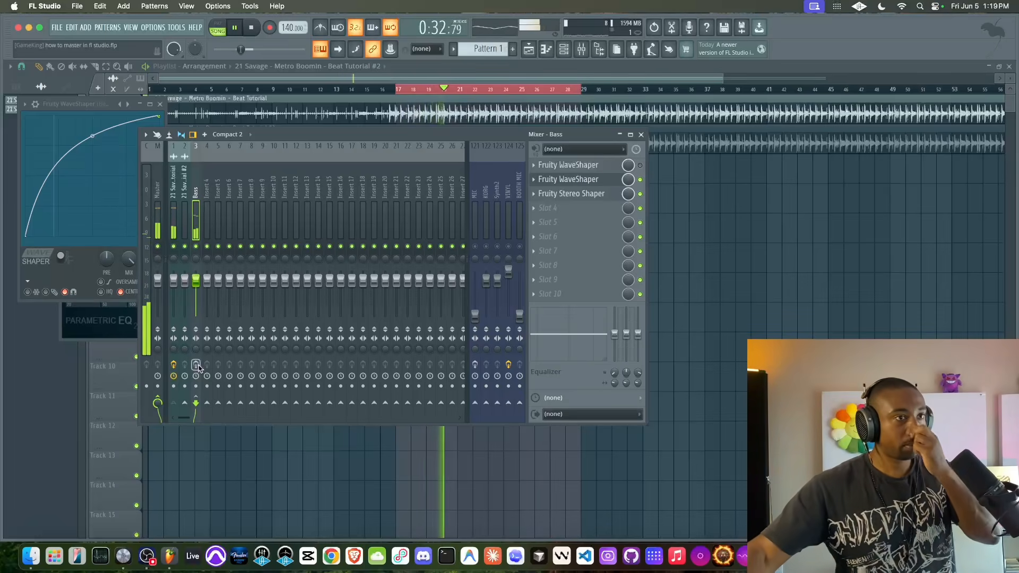
left_click(197, 366)
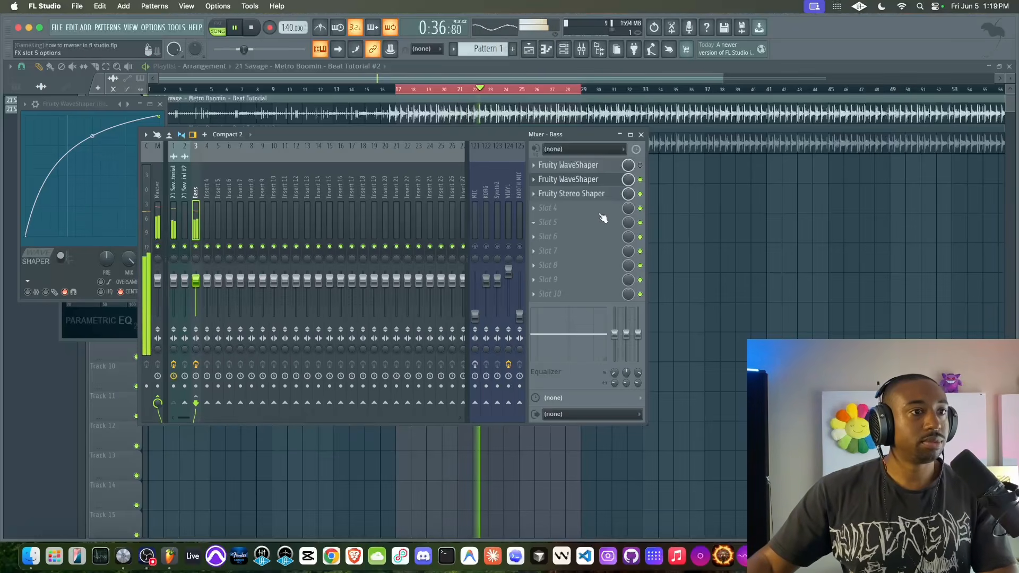
left_click(601, 195)
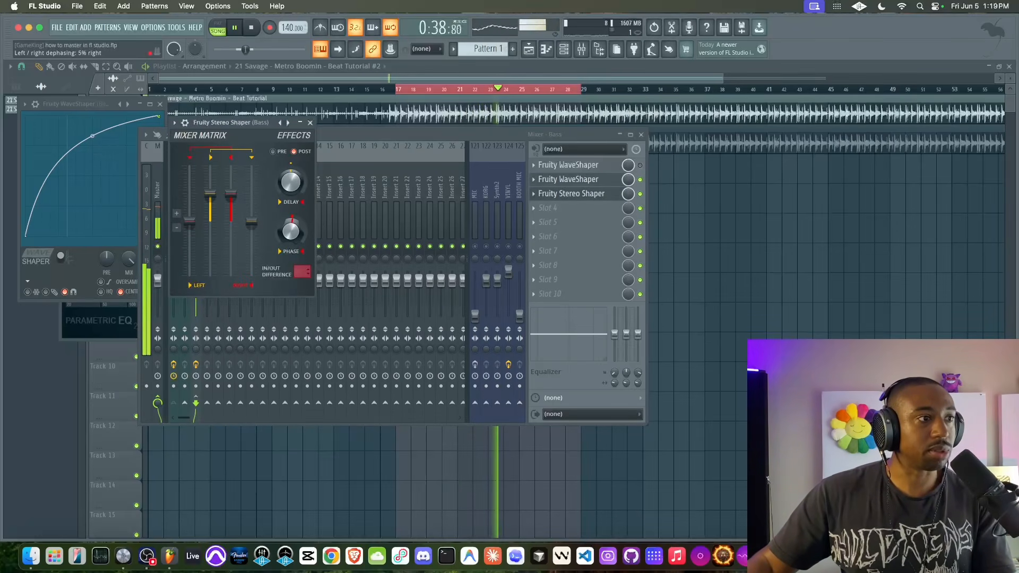
left_click_drag(292, 225, 292, 224)
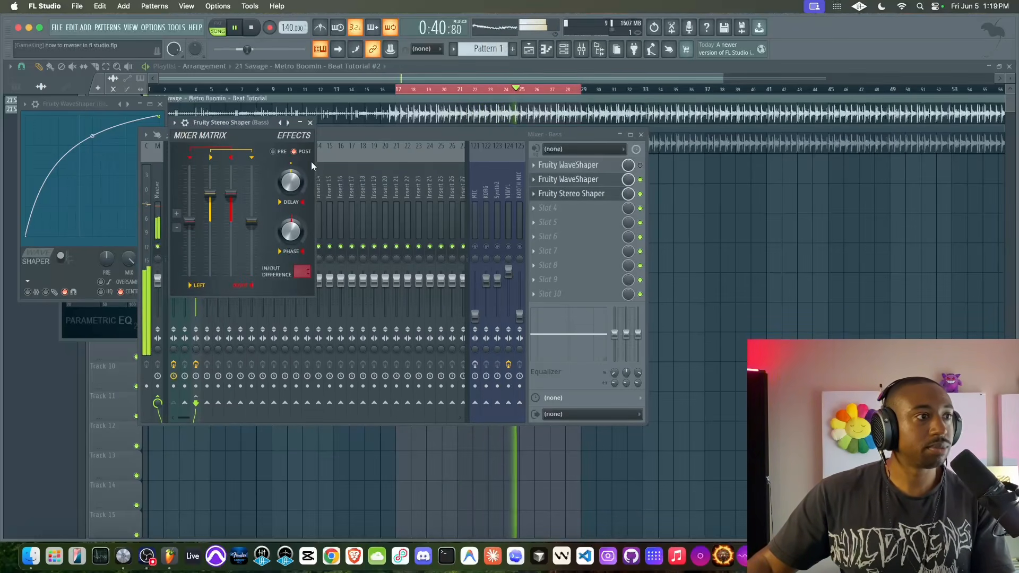
left_click(311, 123)
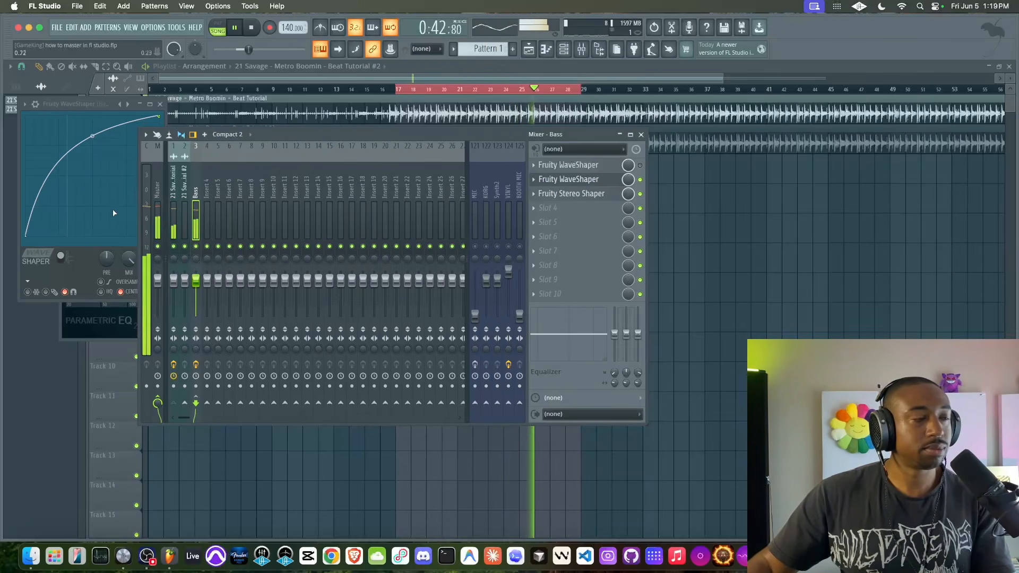
Check the beat track's Frequency Splitter, then compare the loop with the Bass track's effects off and on.
left_click(173, 218)
left_click(584, 180)
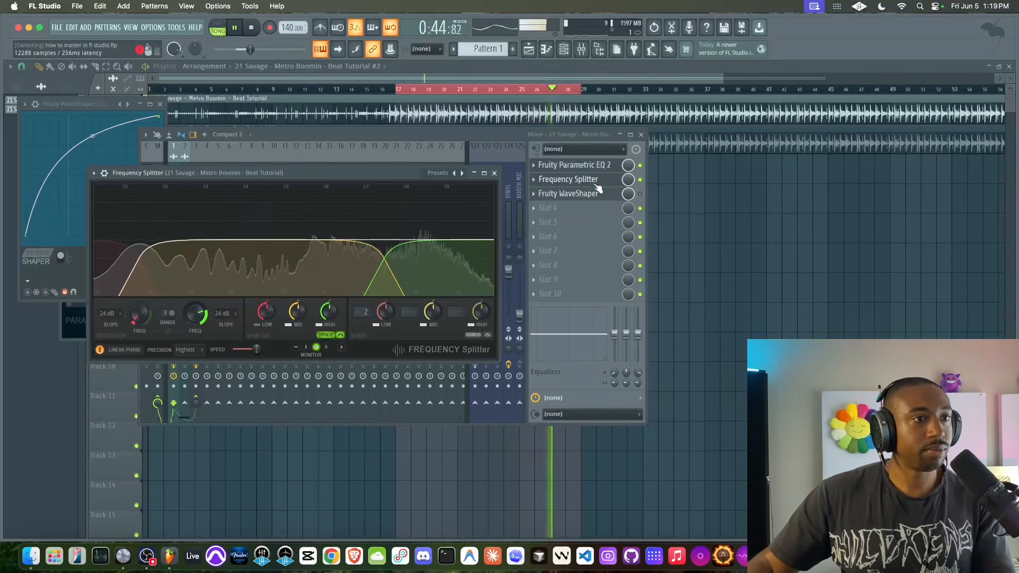
left_click(494, 173)
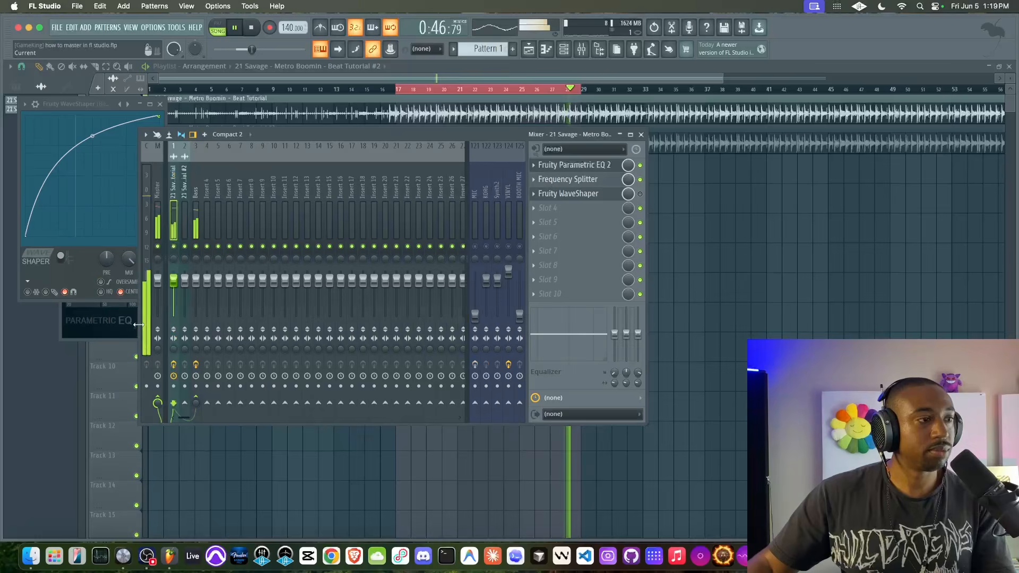
left_click(196, 365)
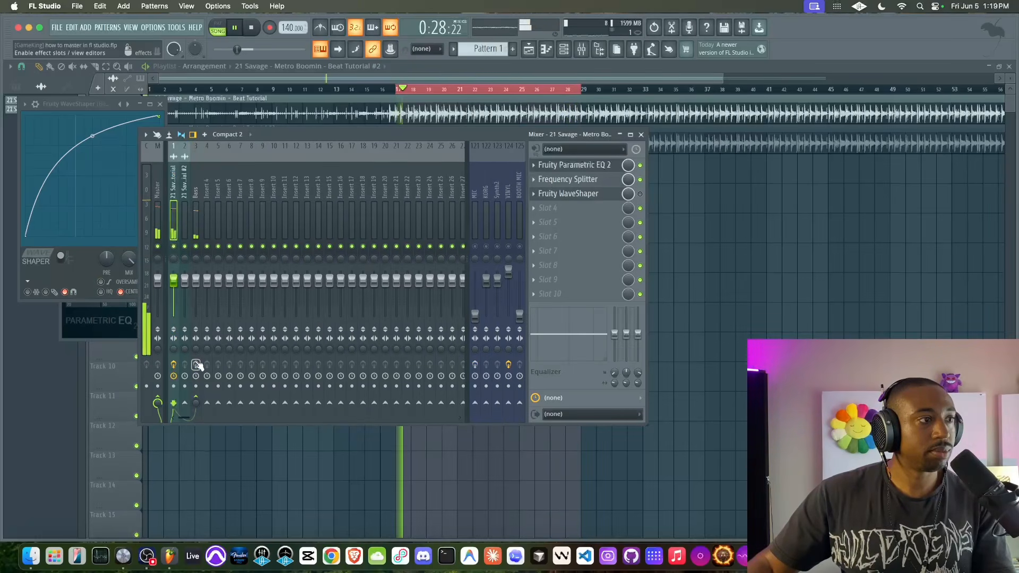
key("space")
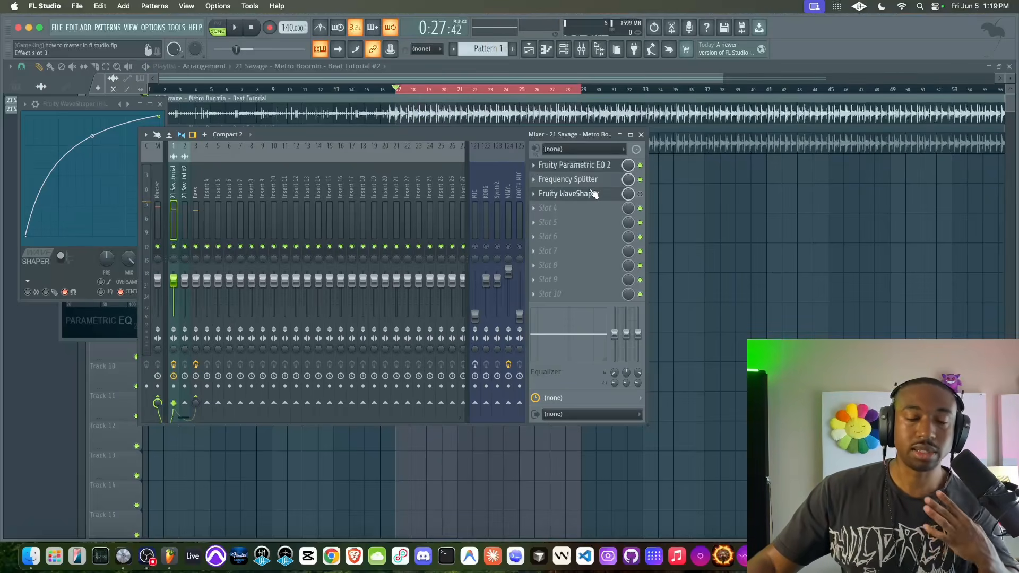
Compare the beat track's Frequency Splitter with linear phase off and on during playback, leaving linear phase enabled.
key("space")
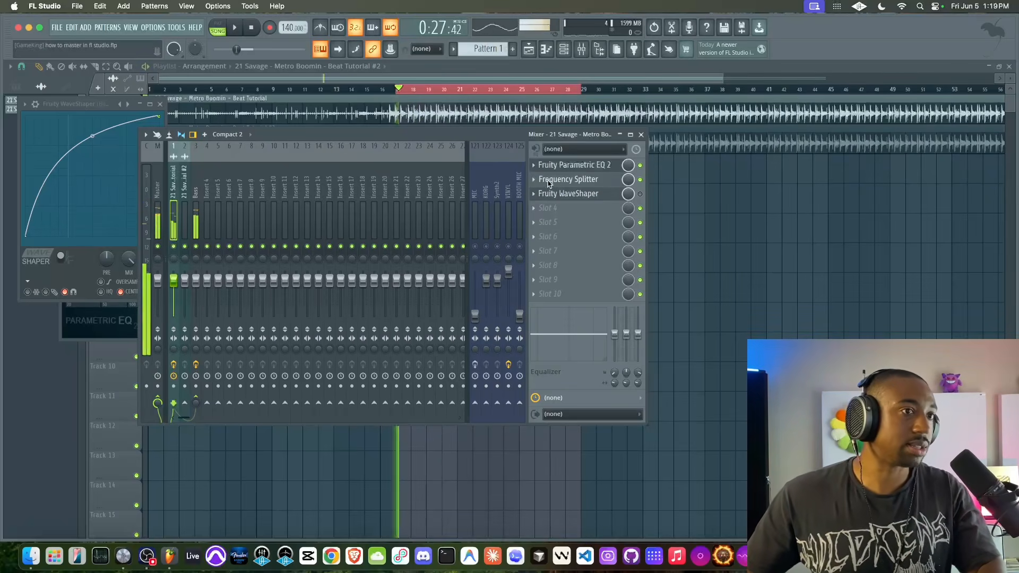
left_click(557, 180)
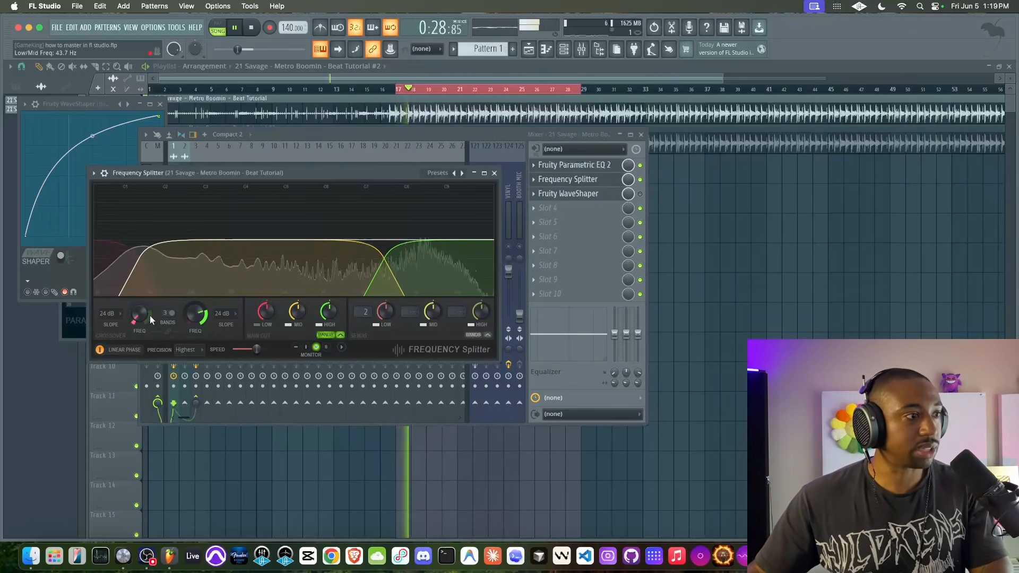
left_click(115, 354)
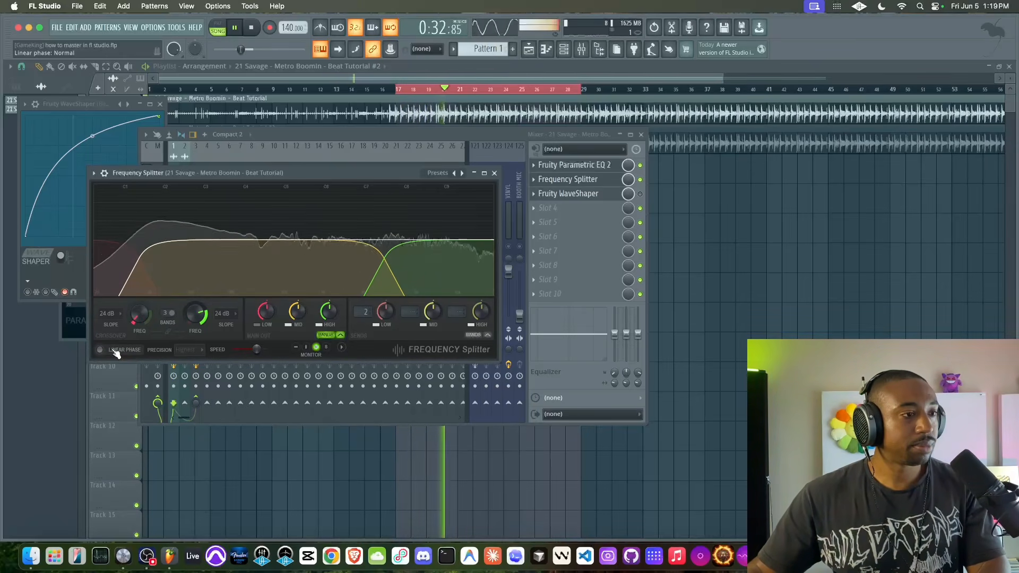
left_click(116, 354)
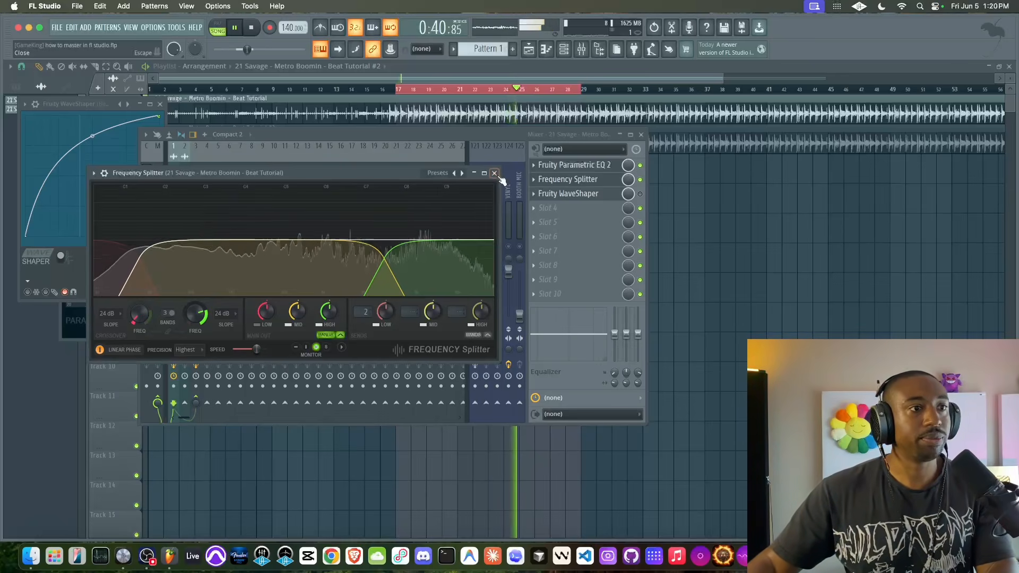
left_click(494, 173)
key("space")
Lower the Bass track's volume to about 84% (-3.8 dB) while the loop plays.
left_click(196, 281)
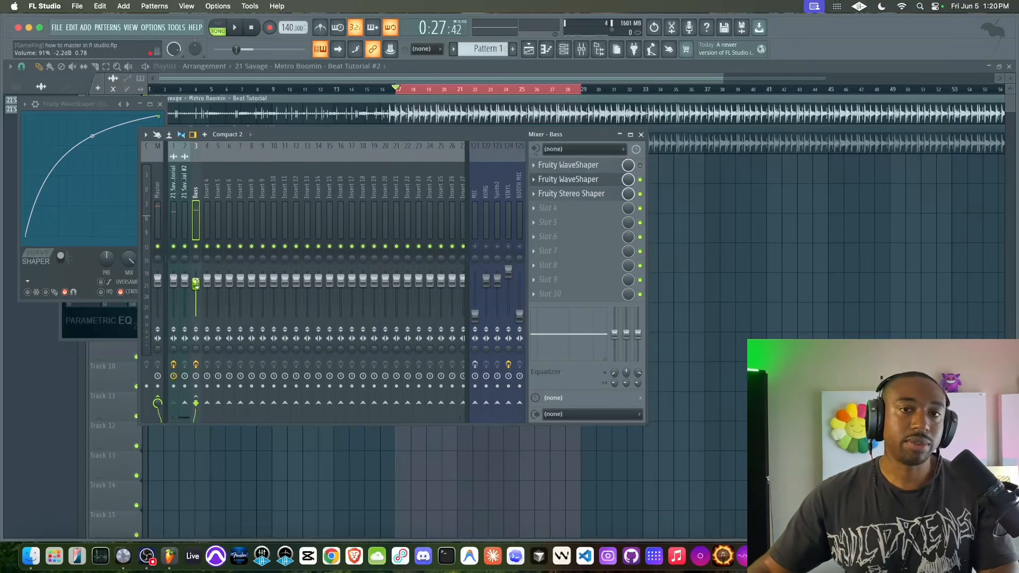
key("space")
left_click_drag(195, 280, 196, 286)
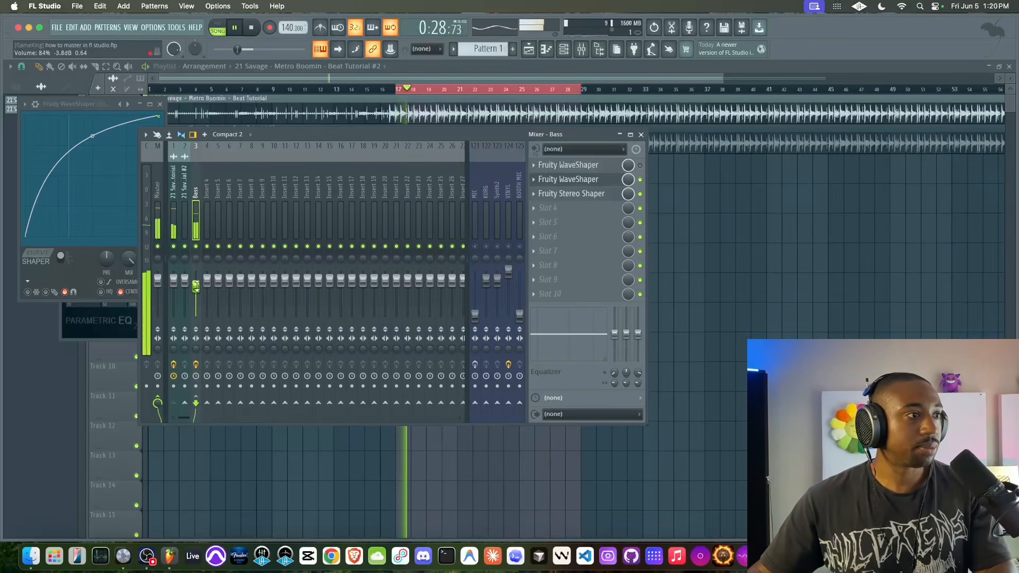
Stop playback and review the beat track's Fruity Parametric EQ 2 and Frequency Splitter.
left_click(173, 222)
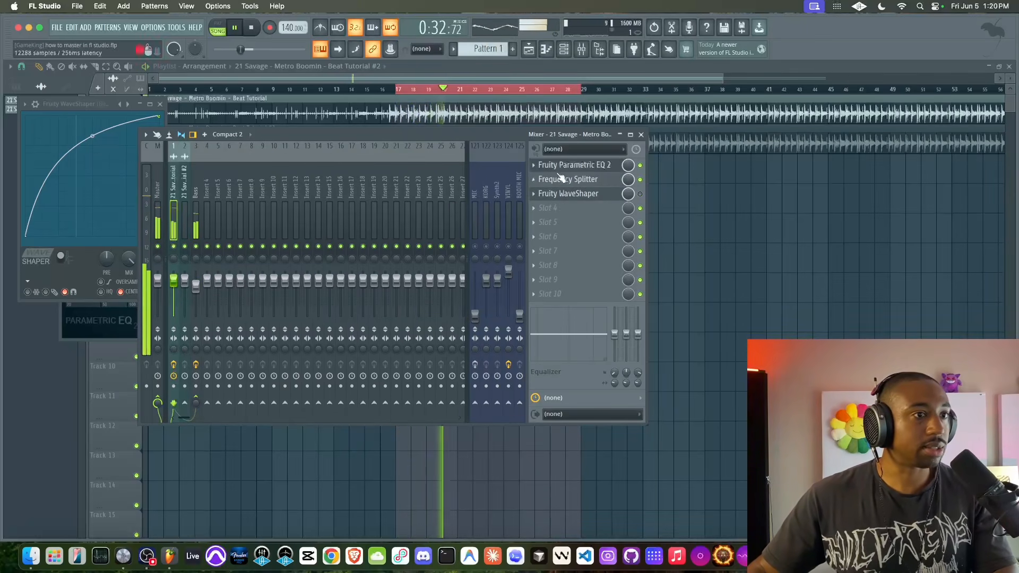
key("space")
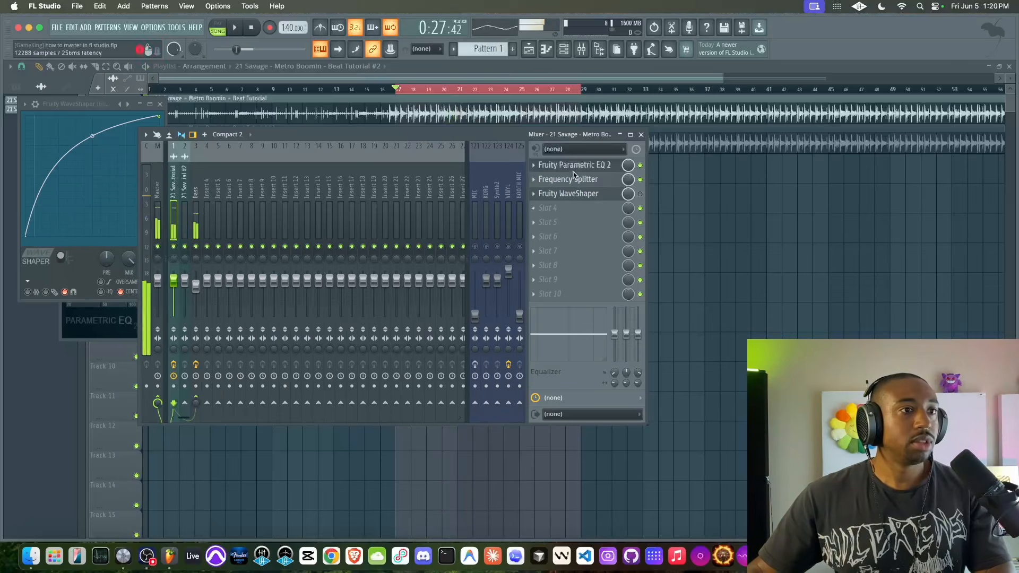
left_click(577, 166)
left_click(429, 146)
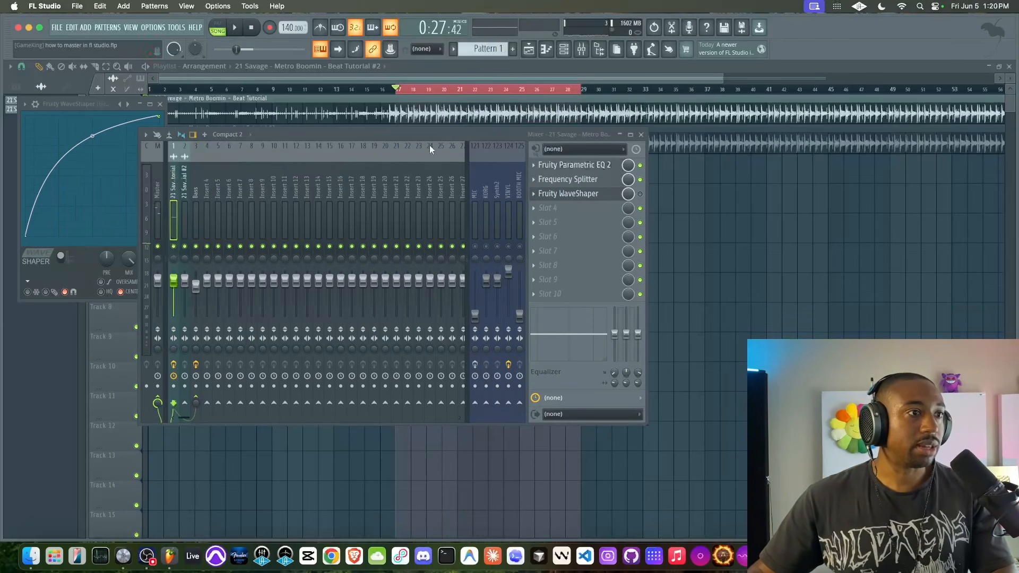
left_click(584, 179)
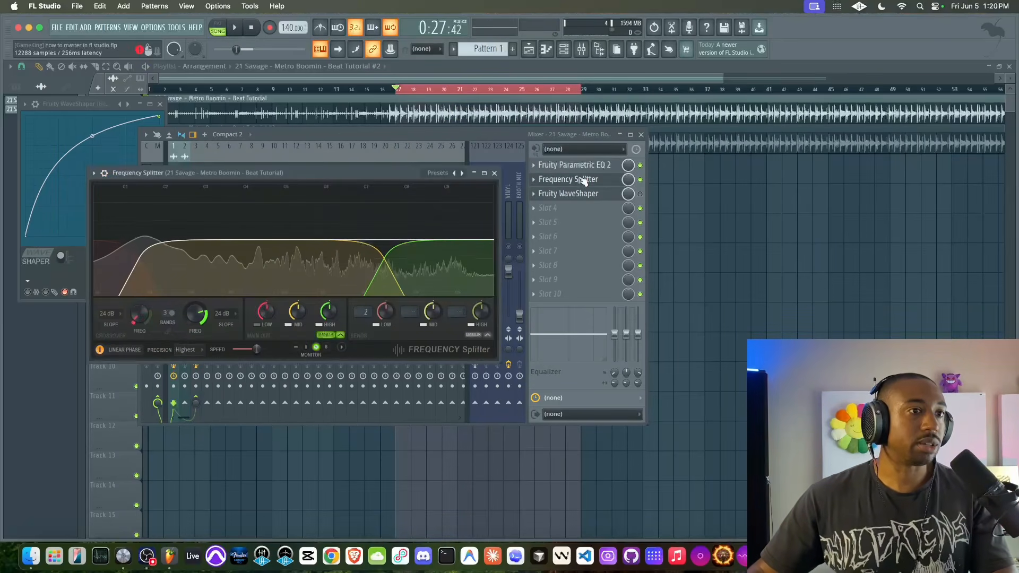
left_click(493, 172)
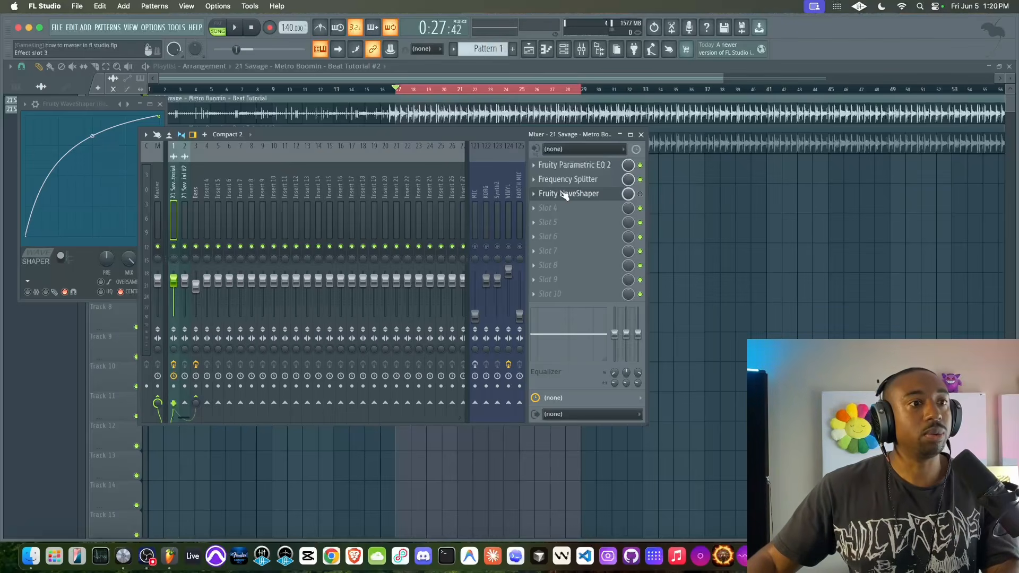
Copy the beat track's Fruity WaveShaper to slot 1 of the Master track, then delete the original from the beat track's slot 3.
left_click(533, 194)
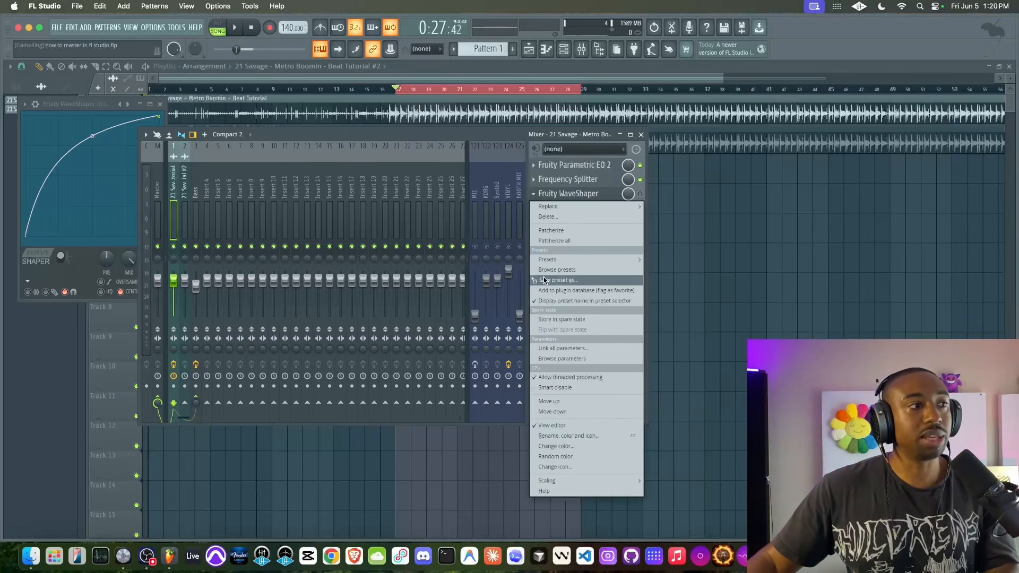
left_click_drag(543, 280, 157, 187)
left_click(174, 118)
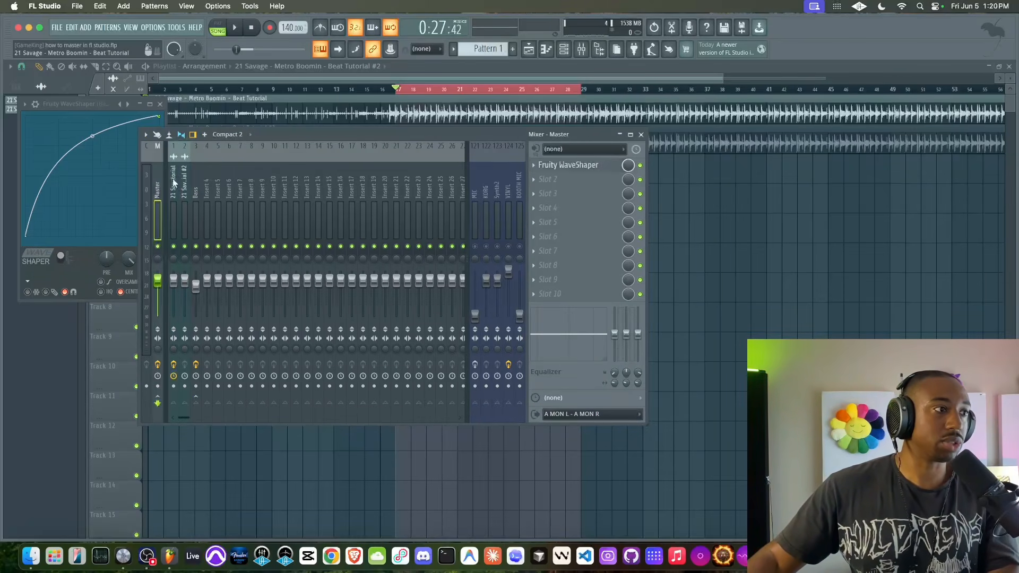
left_click(174, 186)
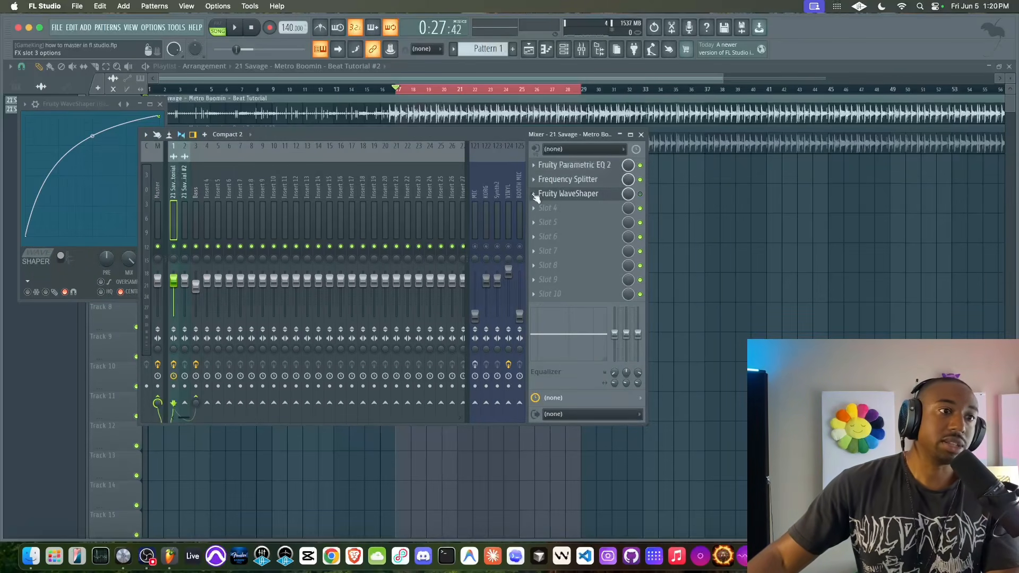
left_click(536, 196)
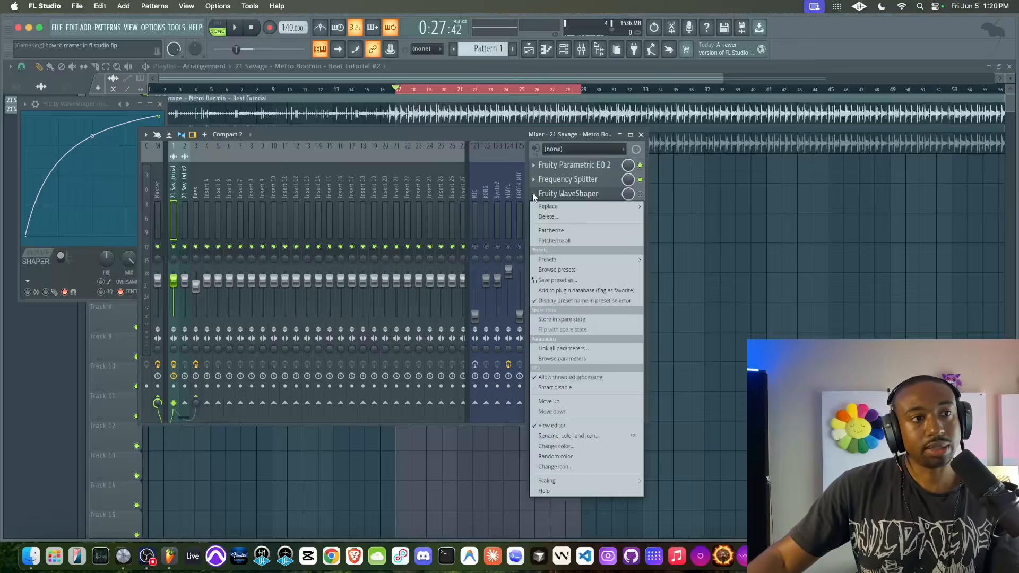
left_click(555, 221)
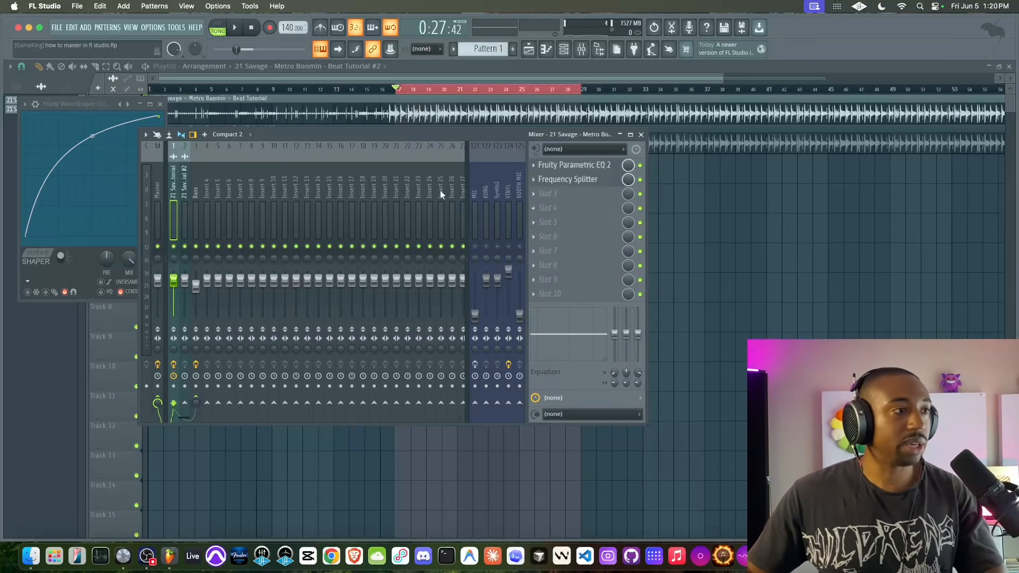
Review the Bass, Insert 4, beat and Master mixer tracks and the effects loaded on them, including the beat track's Frequency Splitter.
left_click(195, 192)
left_click(207, 192)
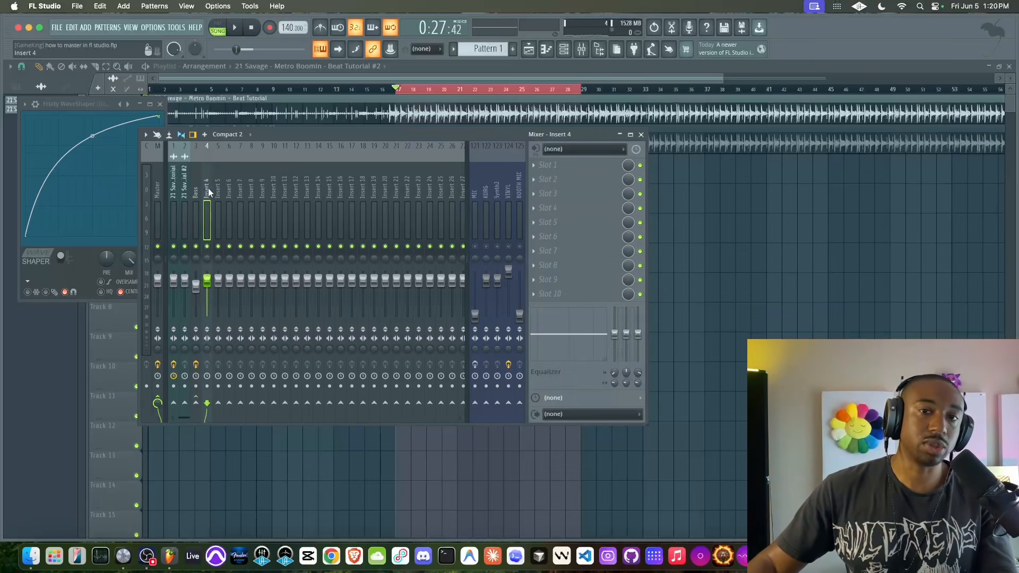
left_click(197, 192)
left_click(207, 192)
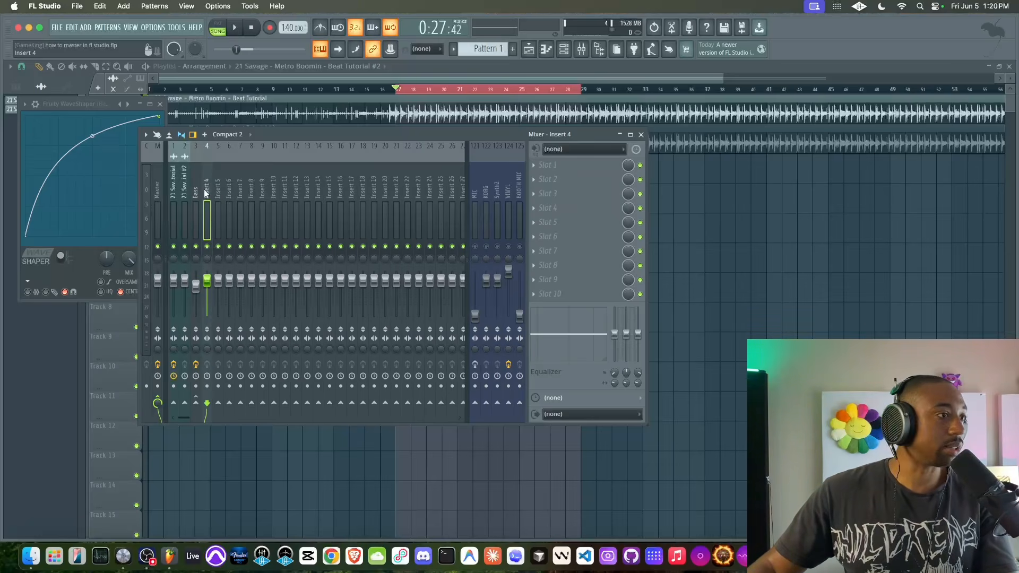
left_click(174, 192)
left_click(158, 192)
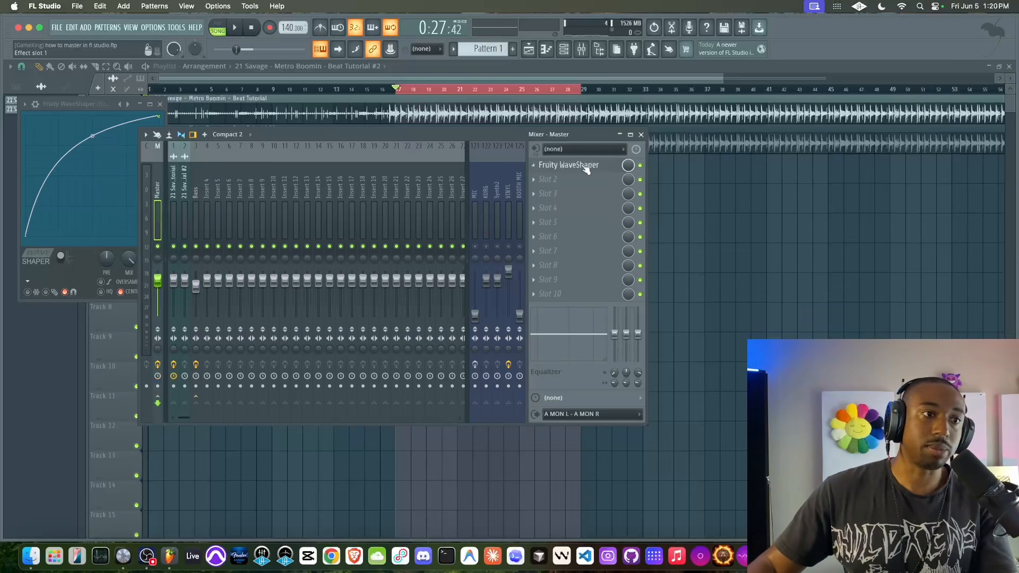
left_click(178, 194)
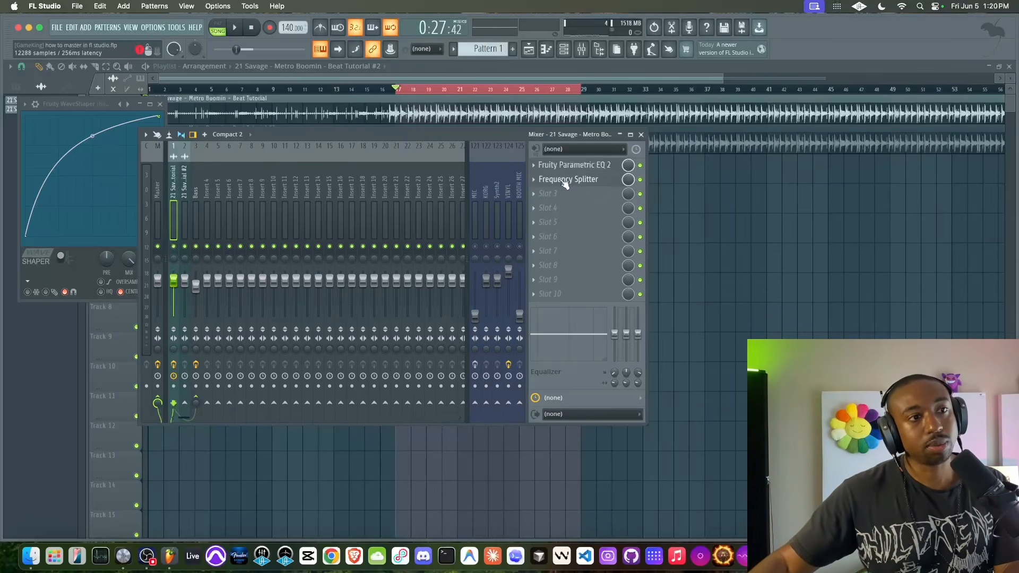
left_click(565, 181)
left_click(494, 173)
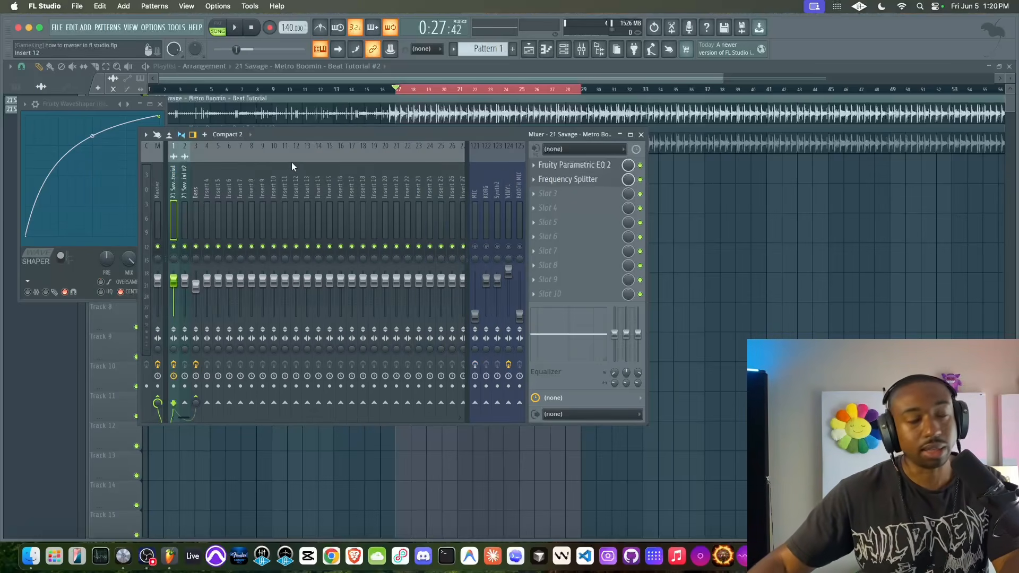
Close the leftover WaveShaper window and audition the loop with the Master track's Fruity WaveShaper open.
left_click(157, 190)
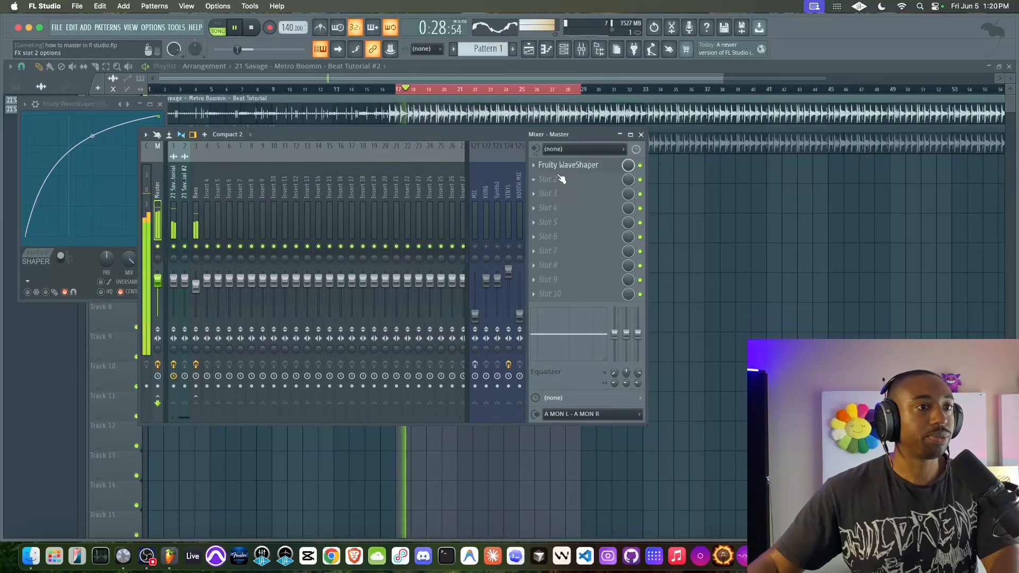
left_click(566, 166)
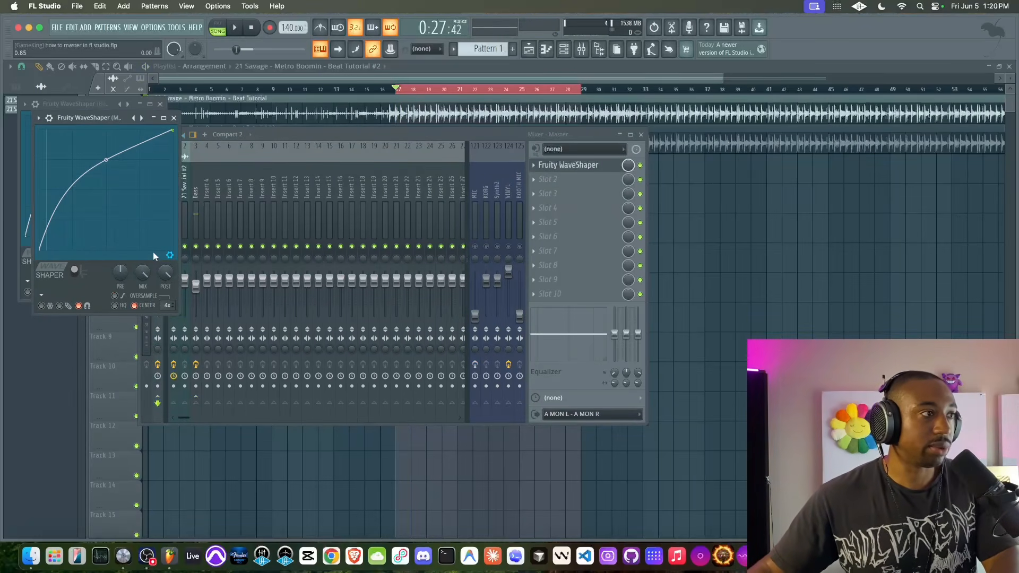
key("space")
left_click(160, 103)
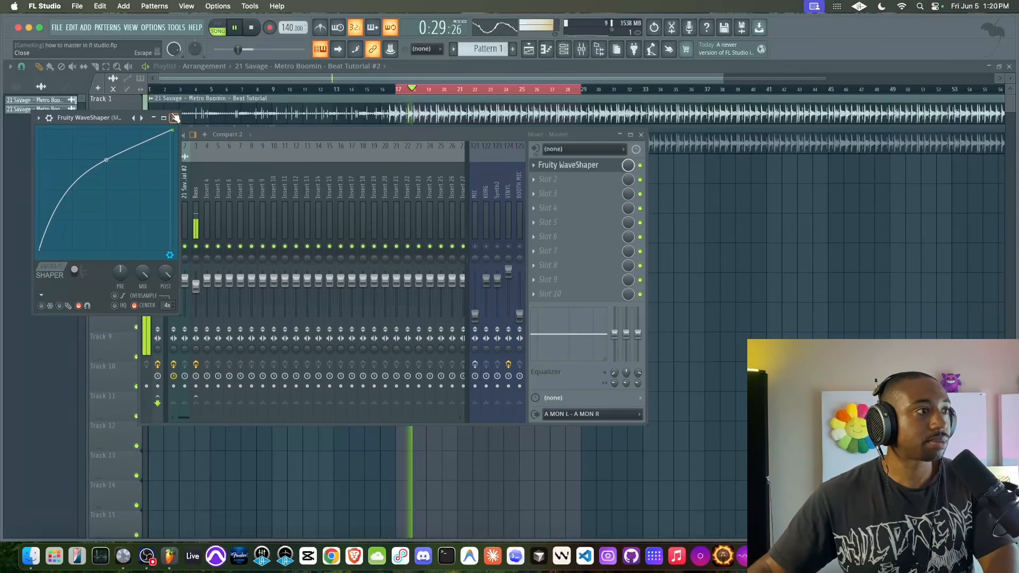
left_click(175, 118)
key("space")
left_click(566, 165)
key("space")
key("space")
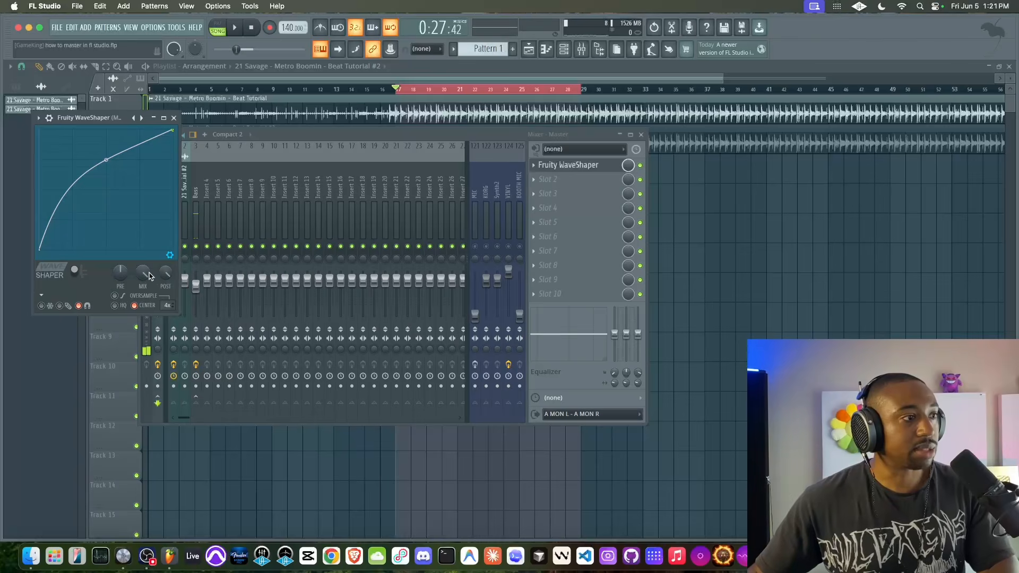
Lower the mix level of the Master's Fruity WaveShaper to about 16% while the loop plays.
key("space")
left_click_drag(143, 273, 142, 283)
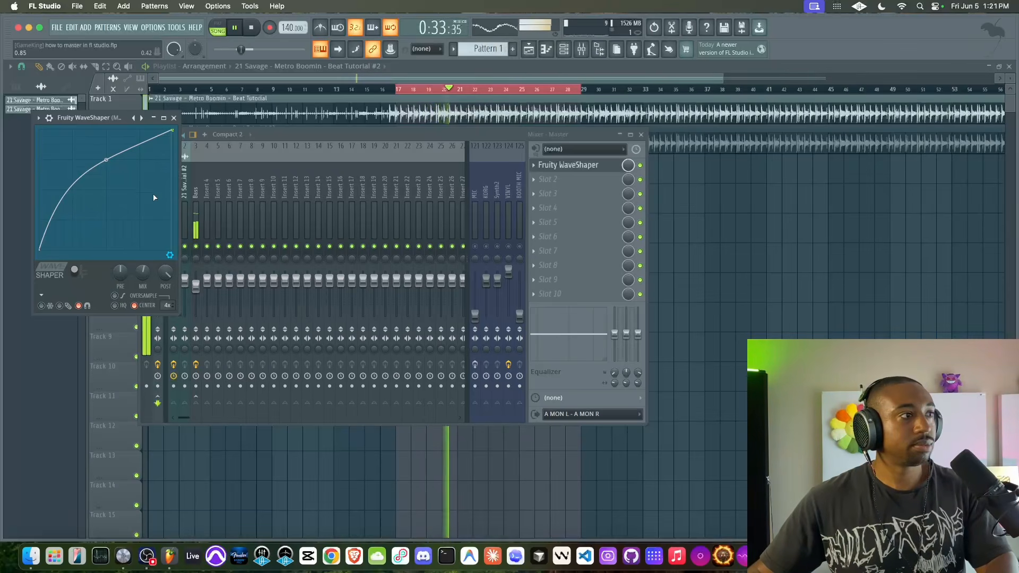
key("space")
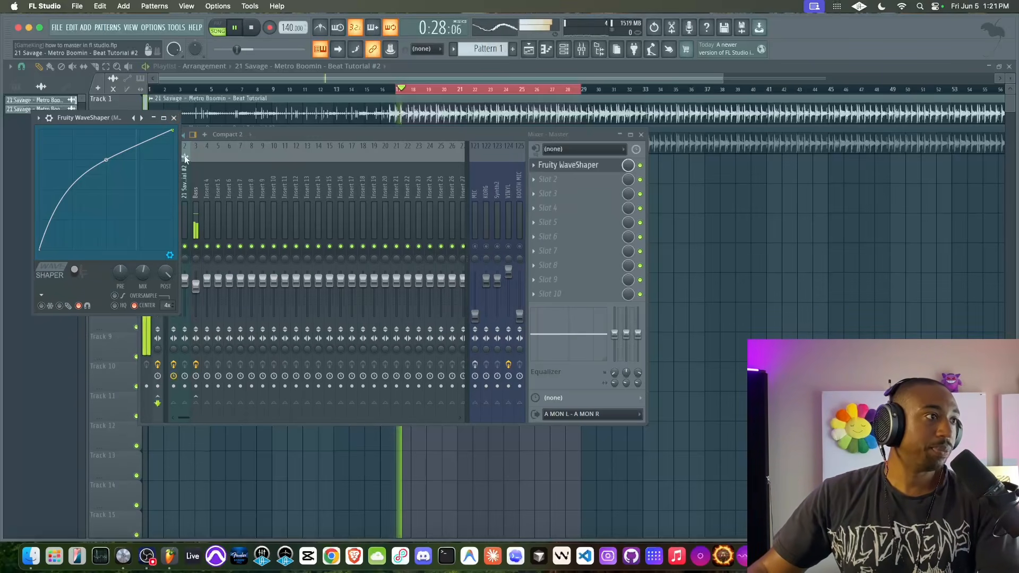
left_click_drag(143, 273, 142, 257)
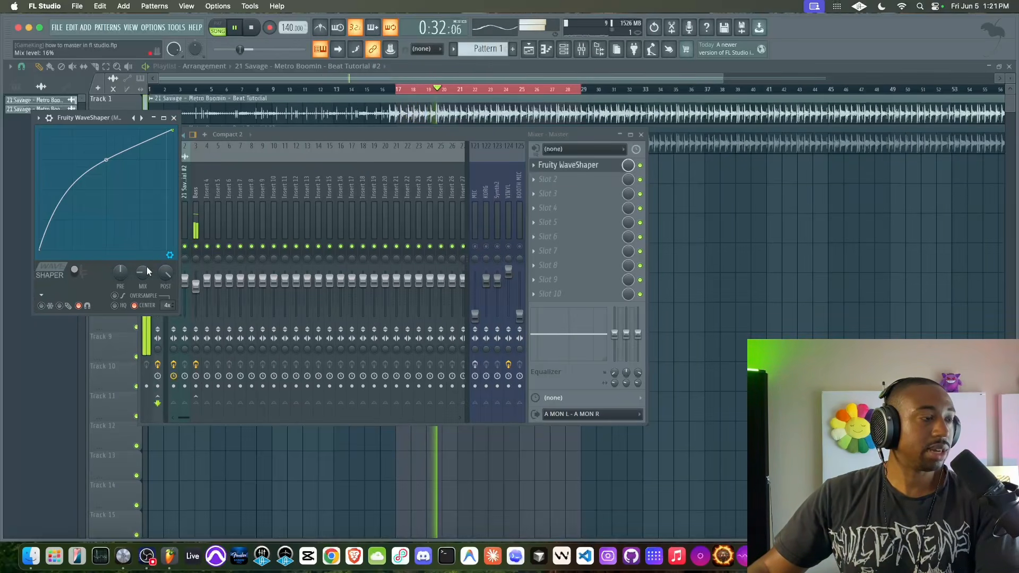
Compare the loop with the Master's Fruity WaveShaper bypassed and active, leave it enabled, and stop playback.
left_click(174, 118)
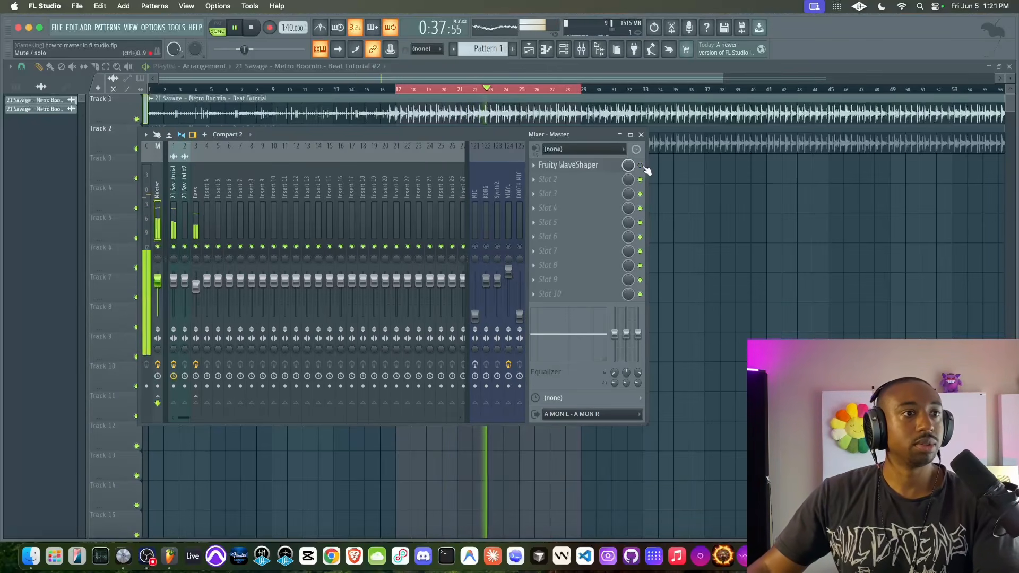
key("space")
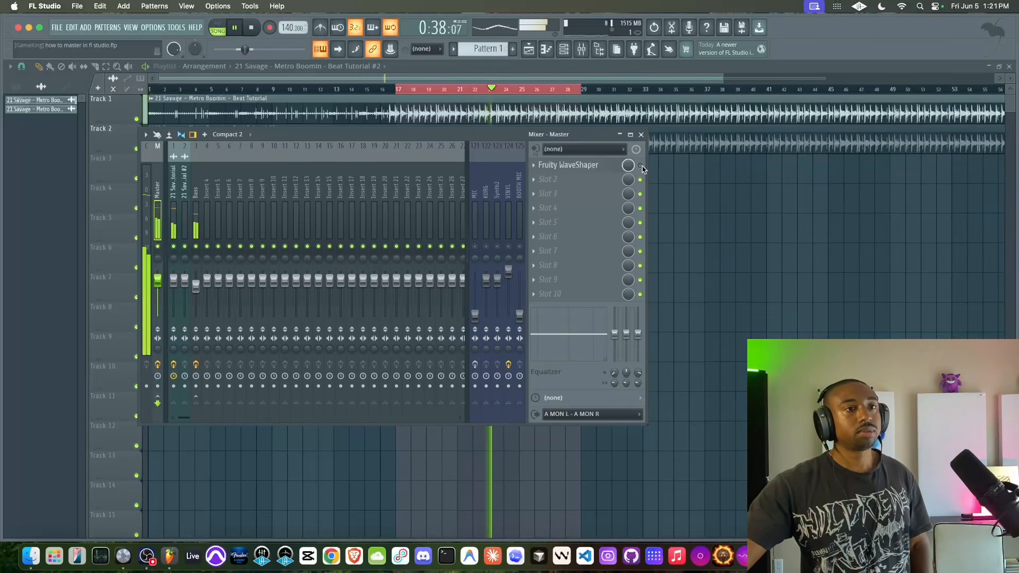
left_click(641, 166)
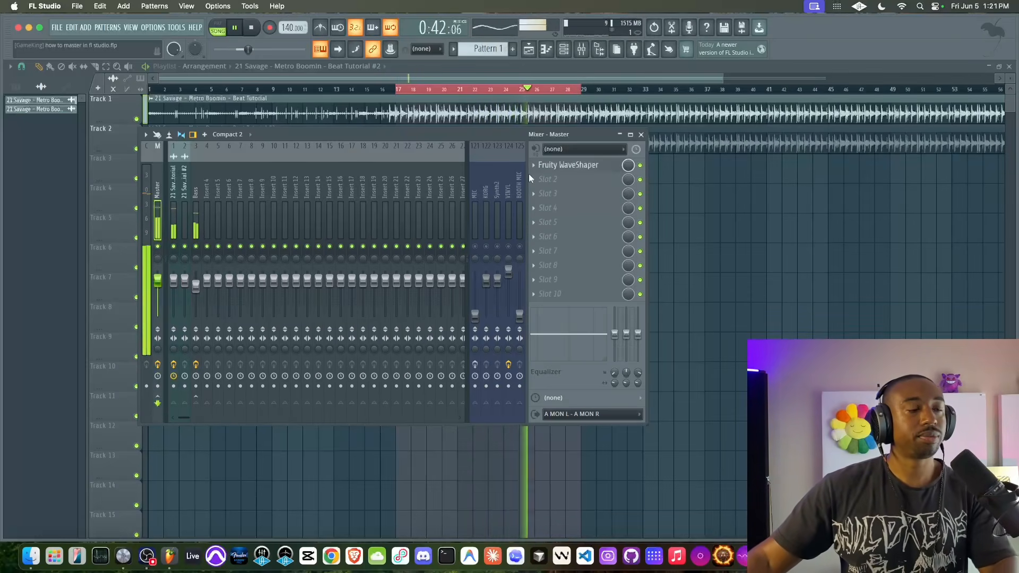
key("space")
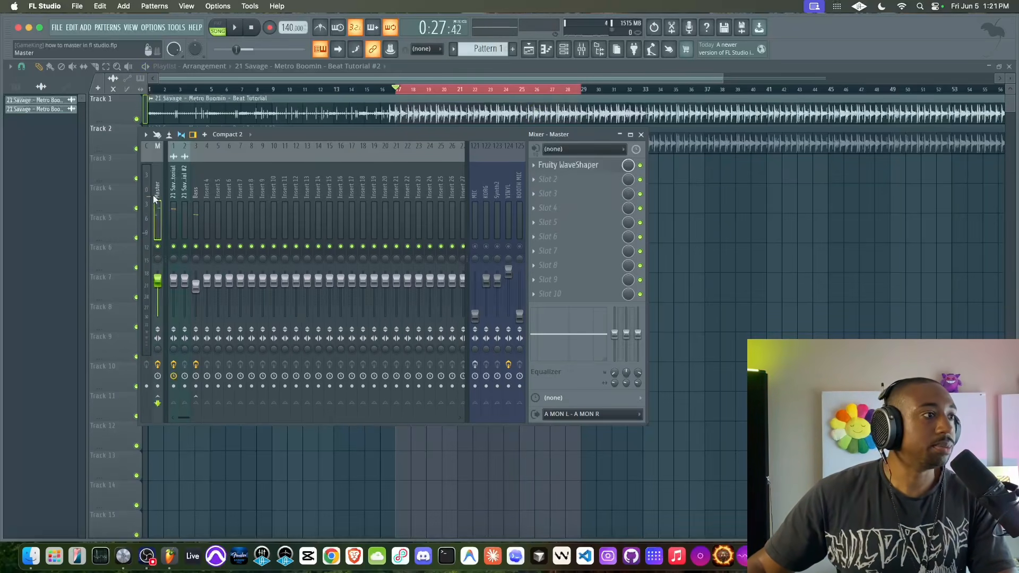
Load Patcher in slot 2 of the Master track and place a Fruity Stereo Shaper in its map.
left_click(601, 187)
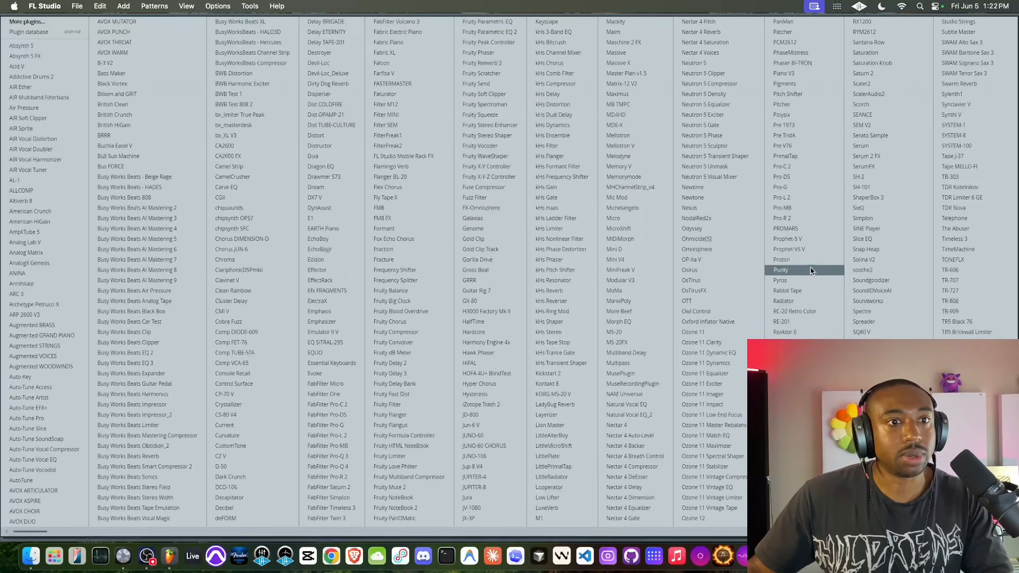
left_click(807, 32)
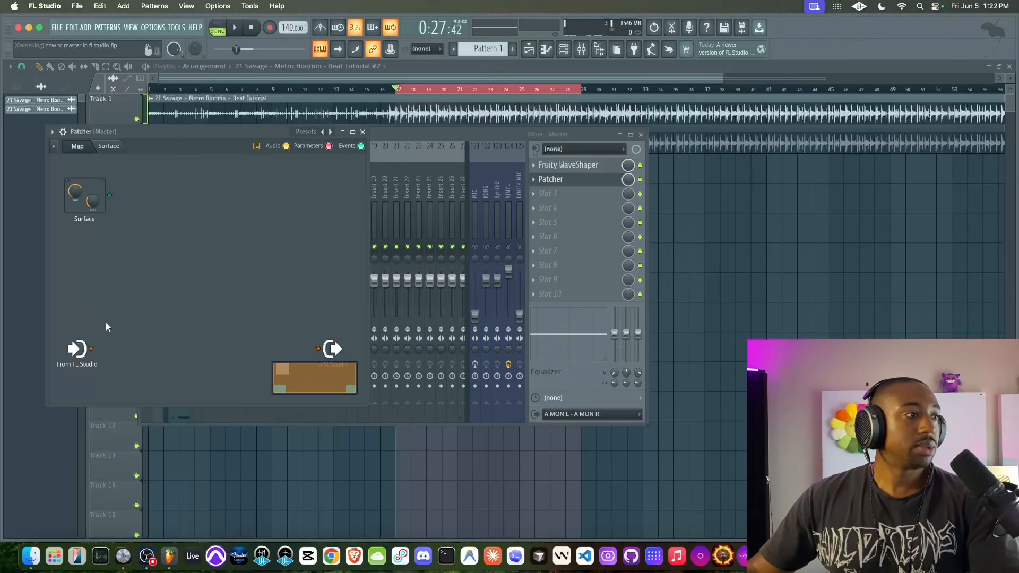
right_click(119, 297)
mouse_move(144, 317)
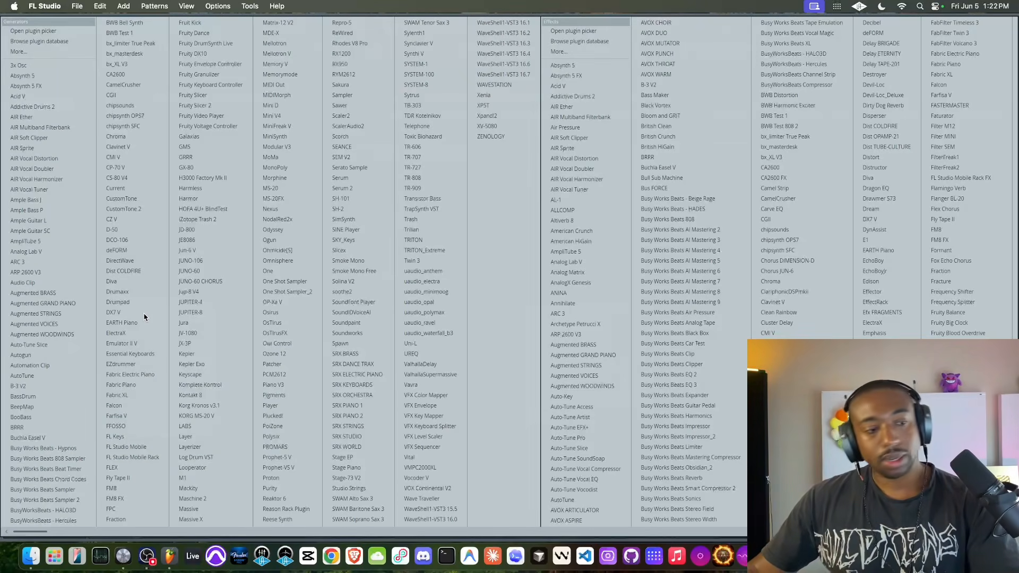
scroll(611, 398, "right", 5)
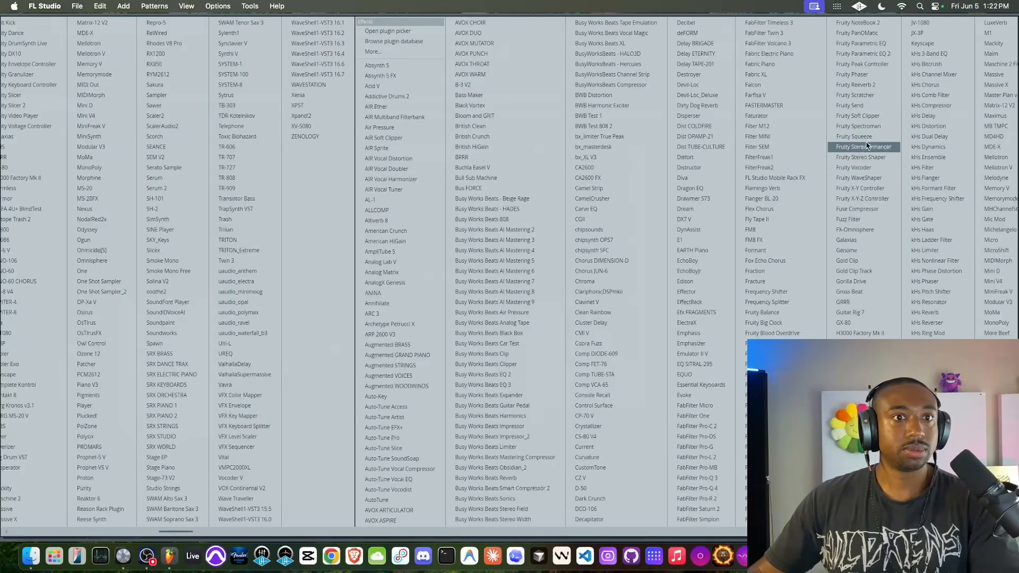
left_click(862, 157)
left_click_drag(119, 308, 118, 271)
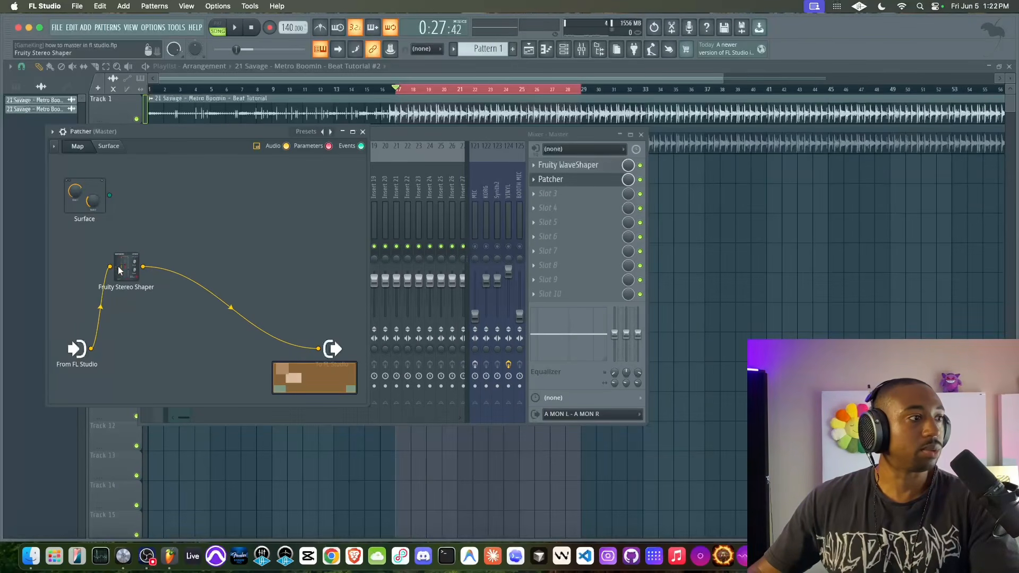
Load the Mixing preset "Mid - aSide splitter" in Patcher's Fruity Stereo Shaper and close the plugin.
double_click(133, 262)
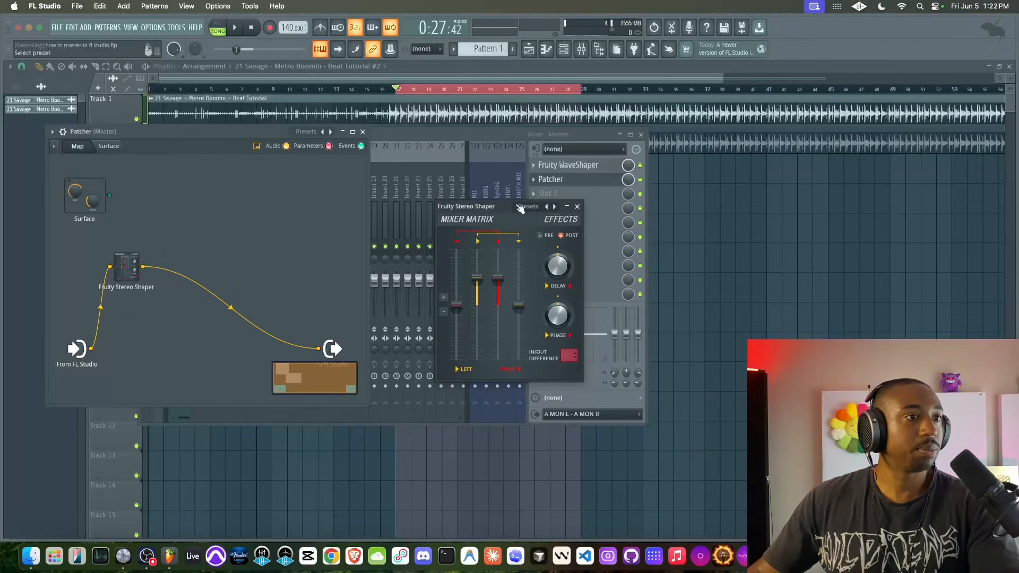
left_click_drag(520, 209, 344, 184)
left_click(379, 183)
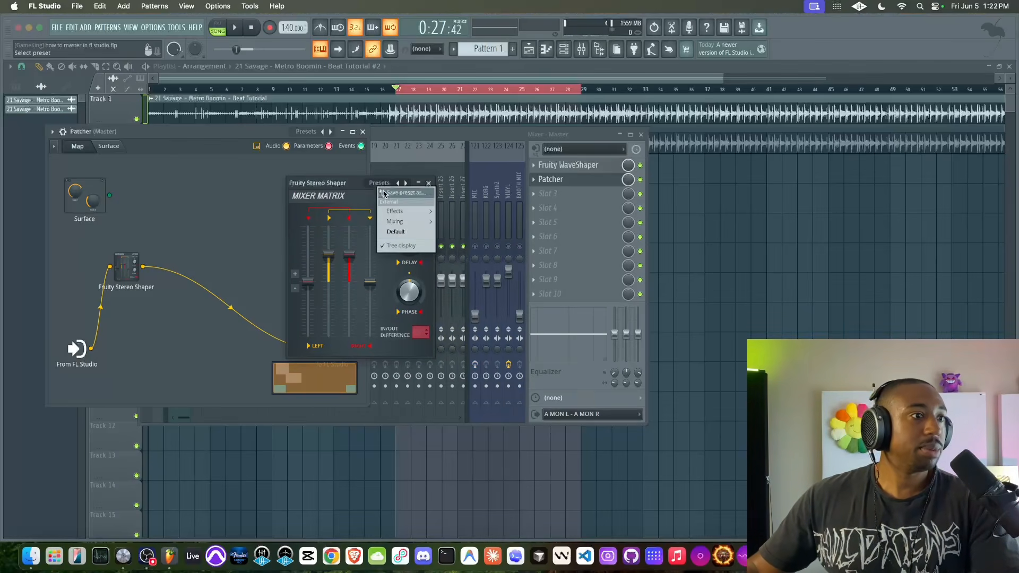
mouse_move(412, 225)
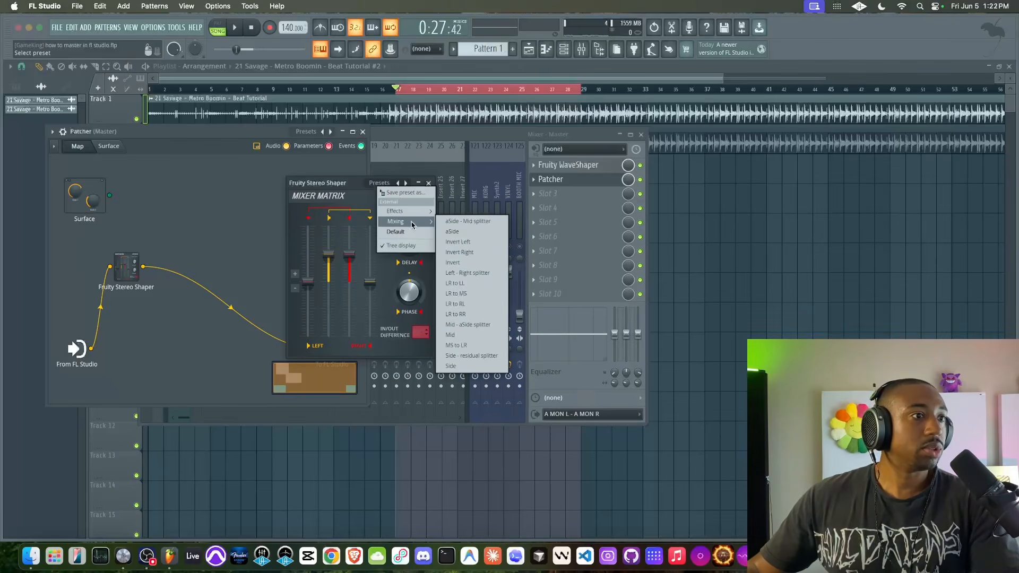
left_click(489, 324)
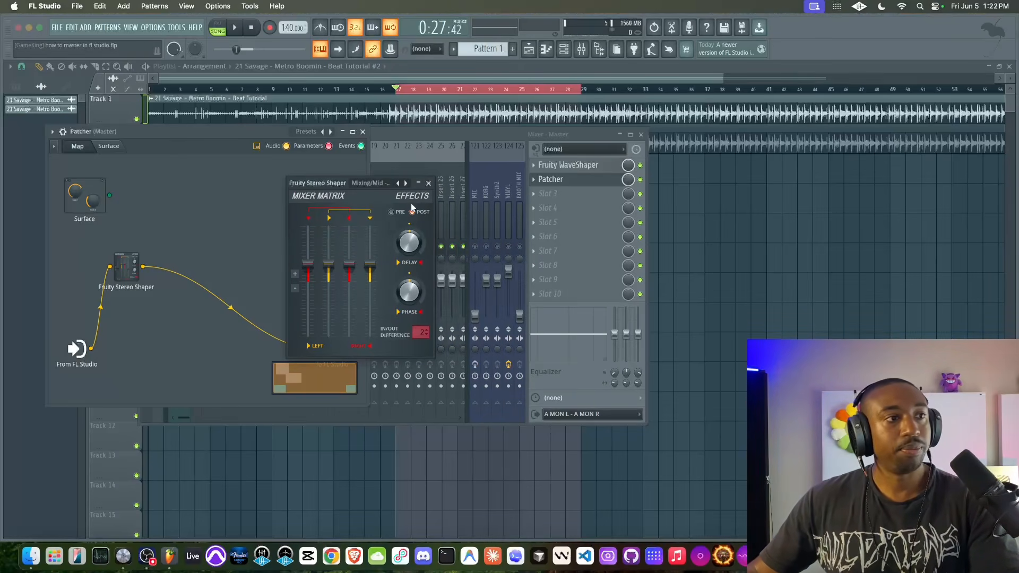
left_click(428, 183)
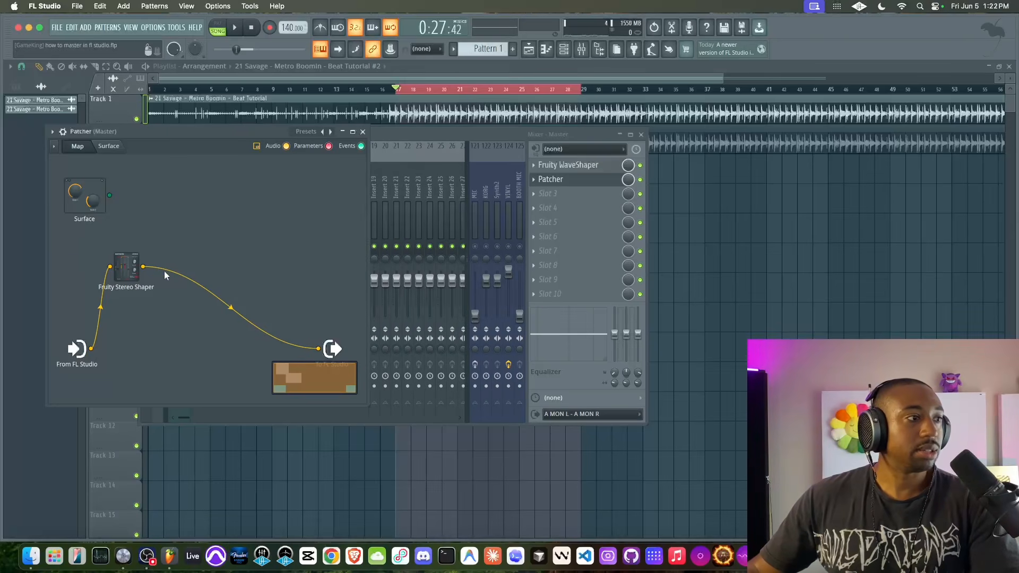
Activate the Fruity Stereo Shaper's Send 2 audio output and move the module up toward the Surface module.
right_click(130, 270)
left_click(136, 277)
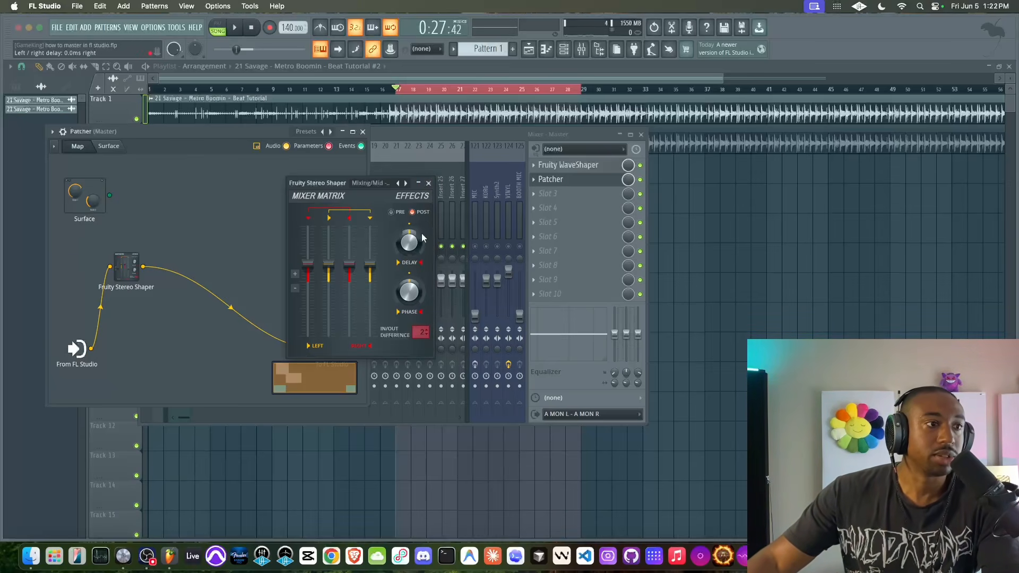
left_click(428, 183)
right_click(129, 274)
mouse_move(163, 357)
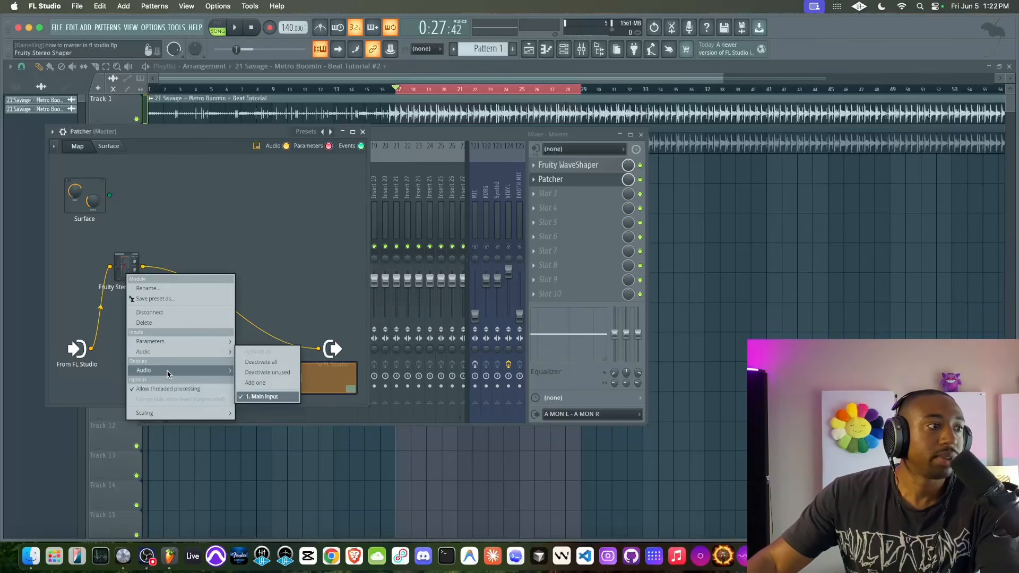
left_click(275, 436)
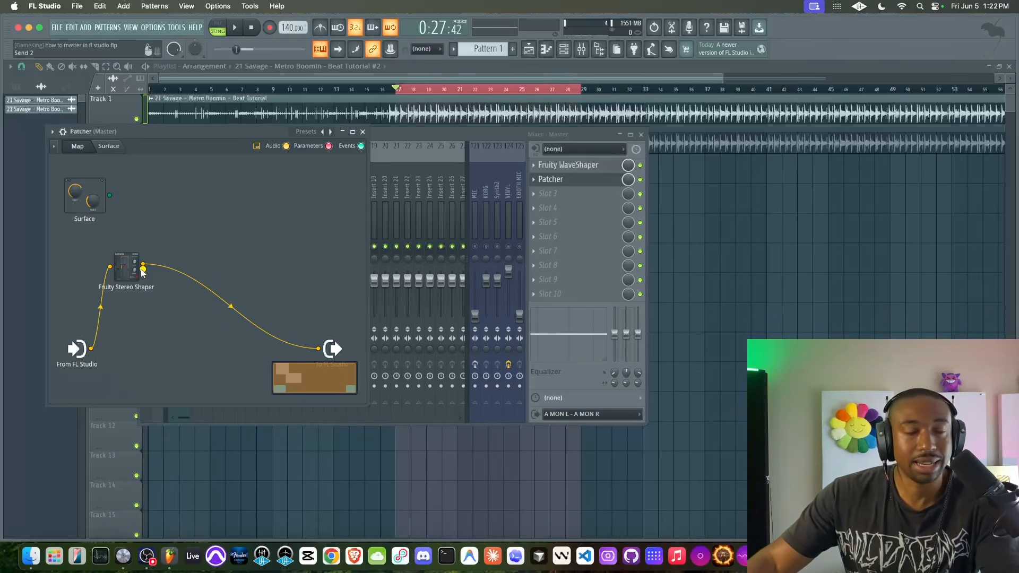
left_click_drag(136, 266, 146, 232)
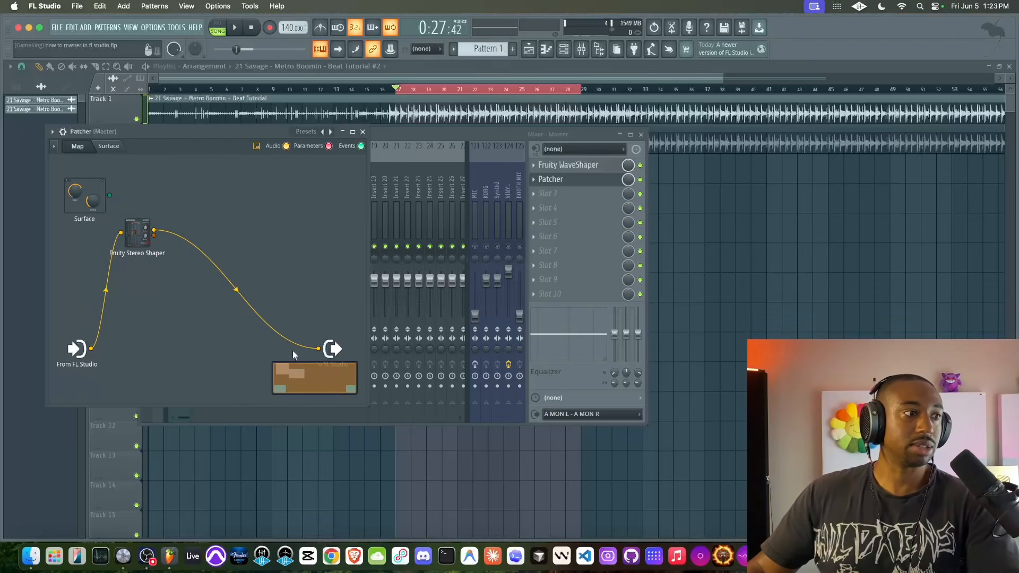
Add a Fruity Parametric EQ 2 to the Patcher map and route the Stereo Shaper's Send 2 through it to the output.
right_click(154, 298)
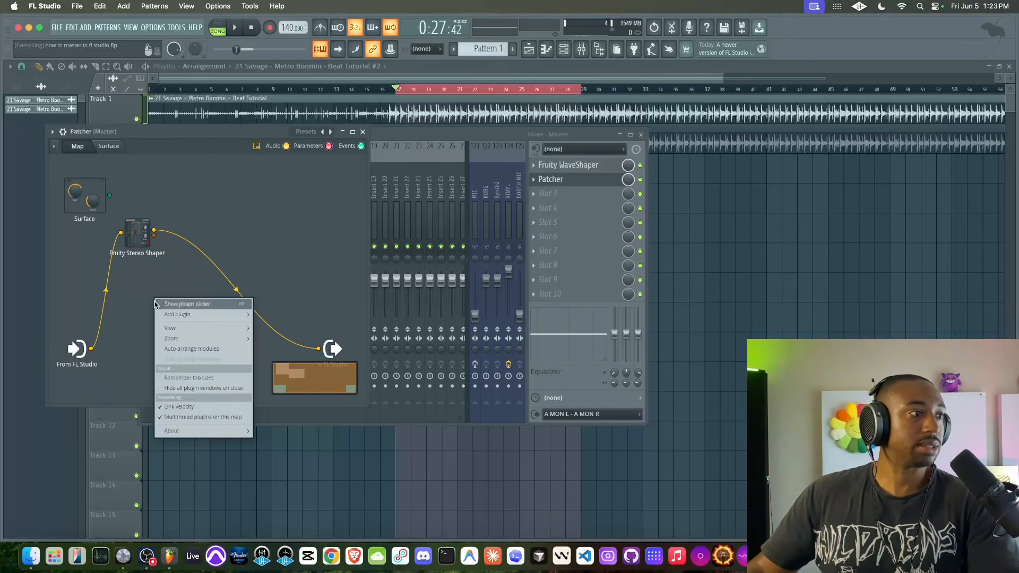
mouse_move(159, 304)
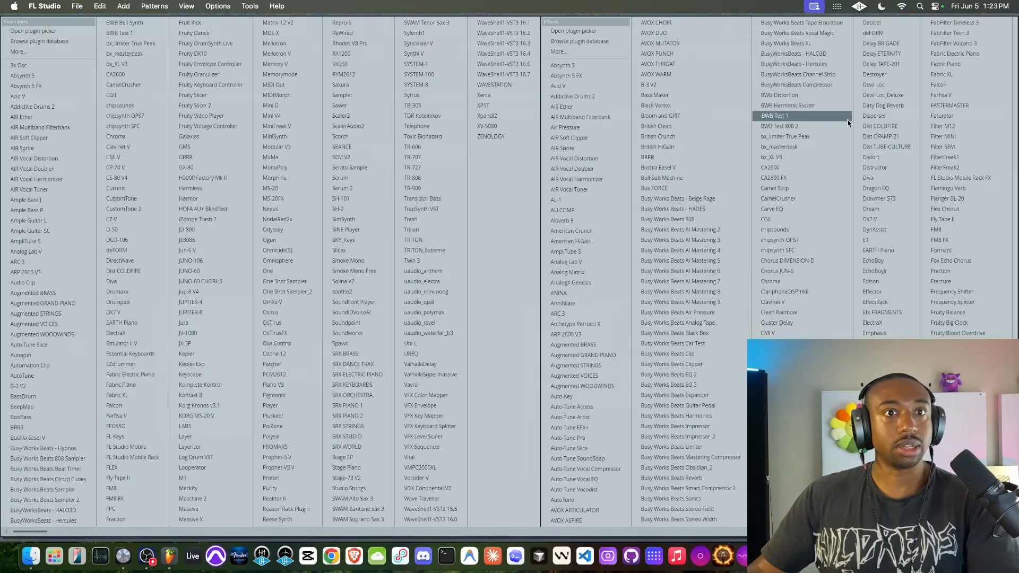
scroll(849, 122, "right", 3)
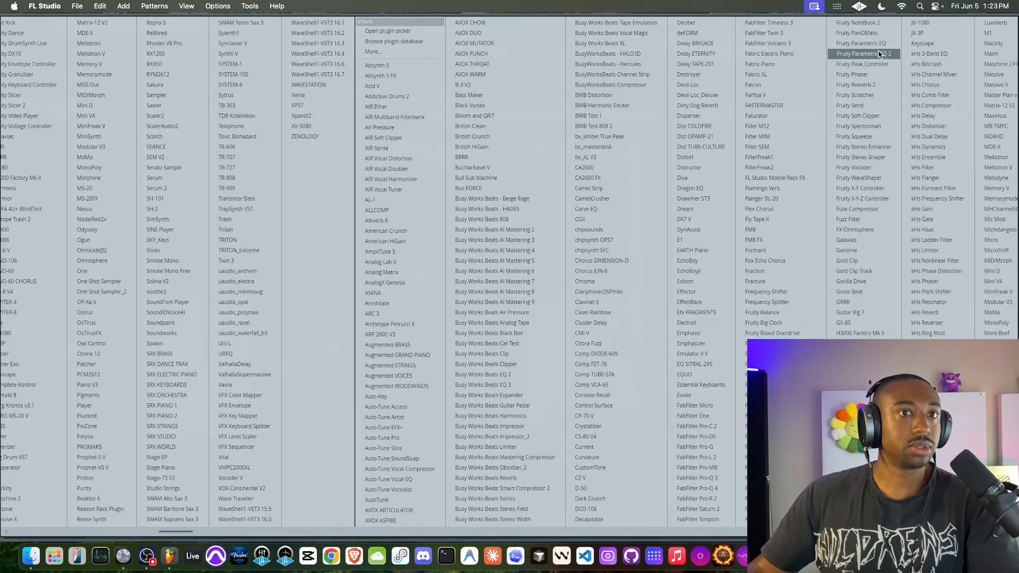
left_click(929, 126)
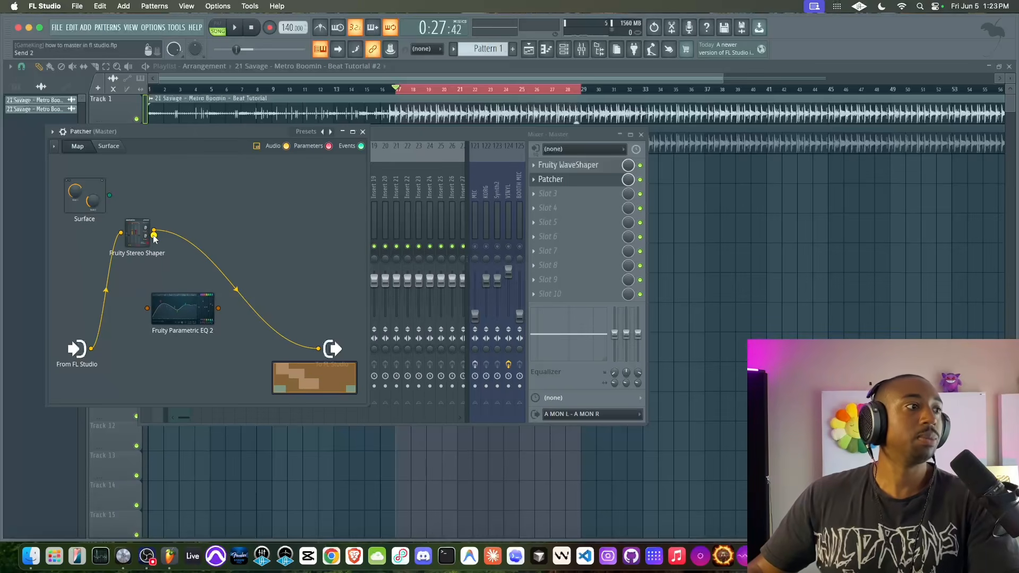
left_click_drag(154, 245, 147, 308)
left_click_drag(218, 308, 225, 314)
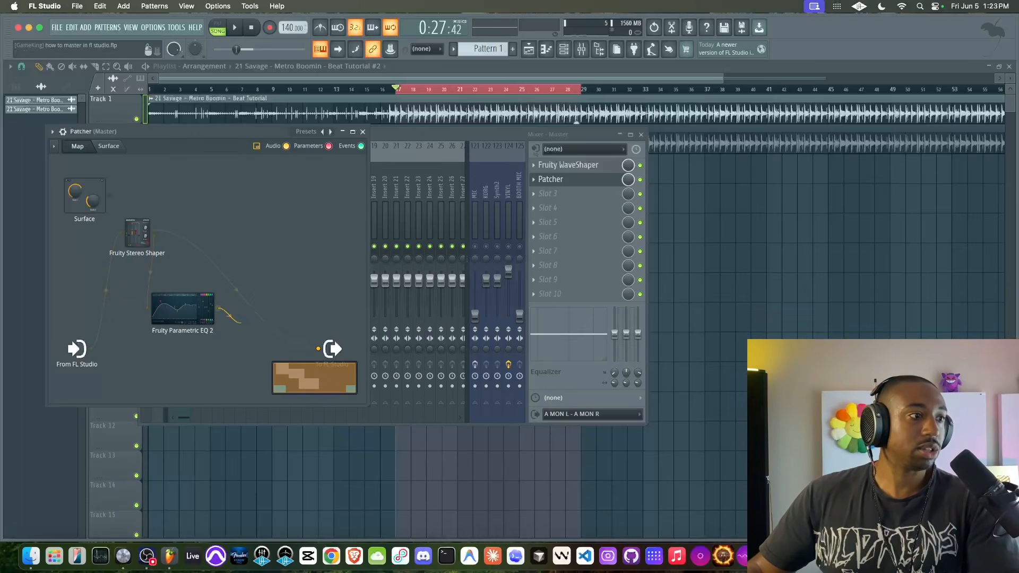
left_click_drag(317, 349, 317, 349)
Open the Fruity Parametric EQ 2, set its Monitor input option to Side, and play the loop.
double_click(173, 308)
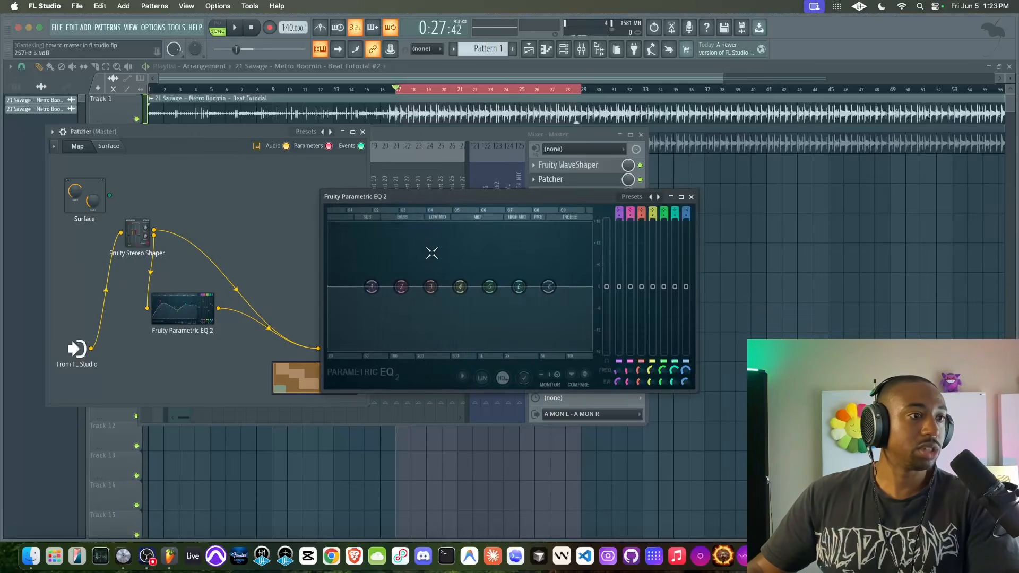
key("space")
left_click_drag(464, 192, 340, 190)
key("space")
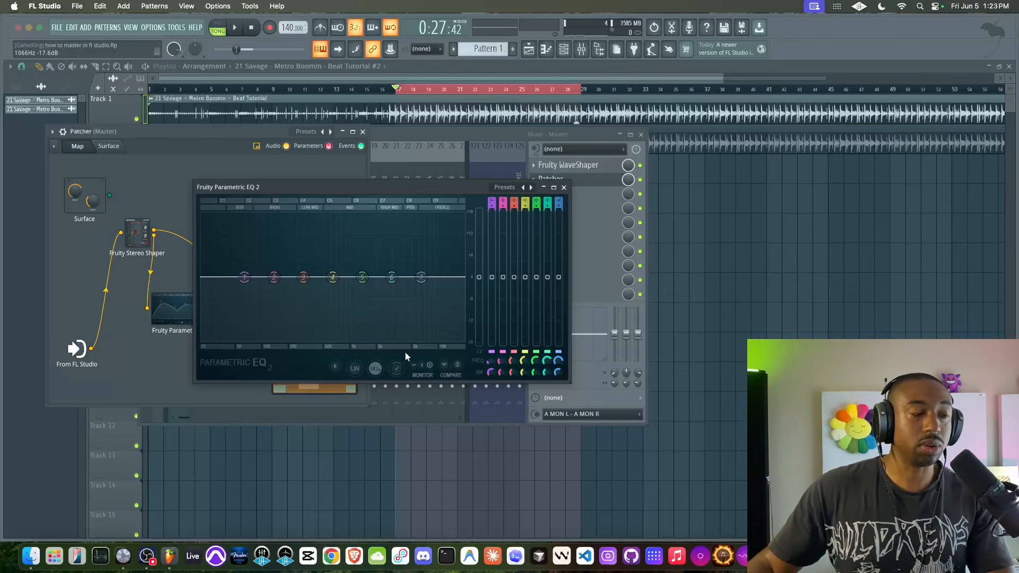
left_click(336, 363)
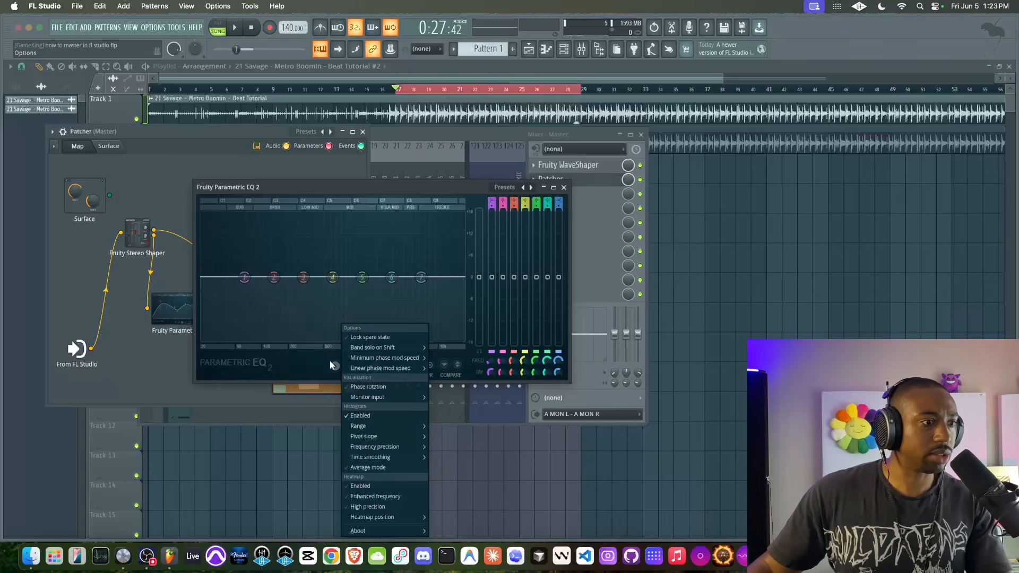
left_click(315, 363)
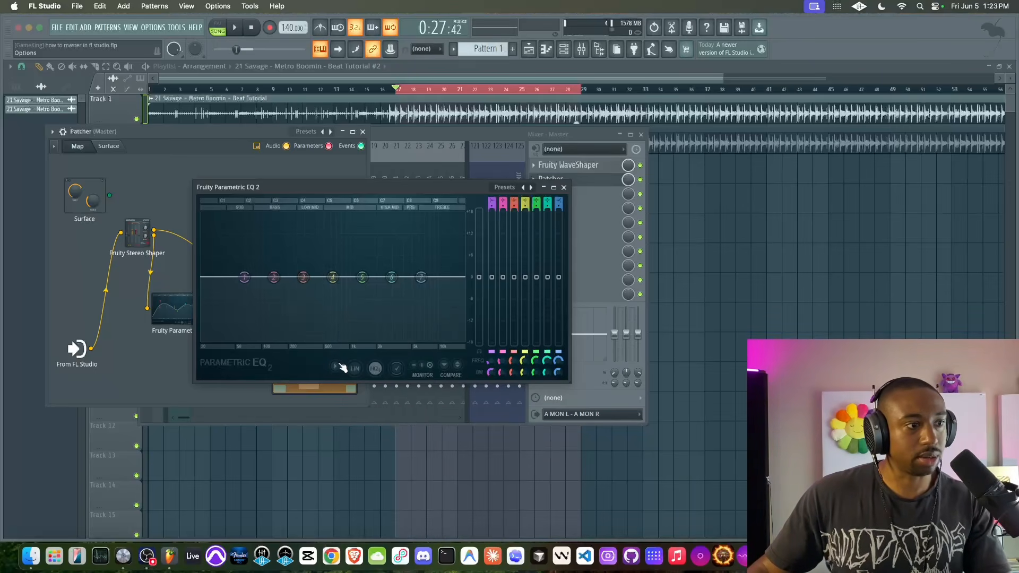
left_click(340, 367)
mouse_move(382, 397)
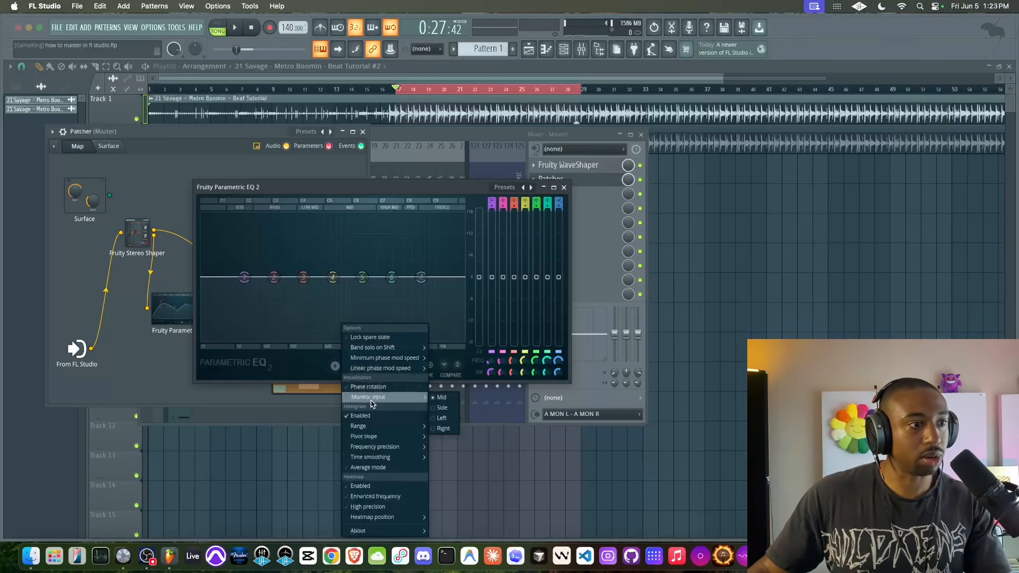
left_click(448, 412)
key("space")
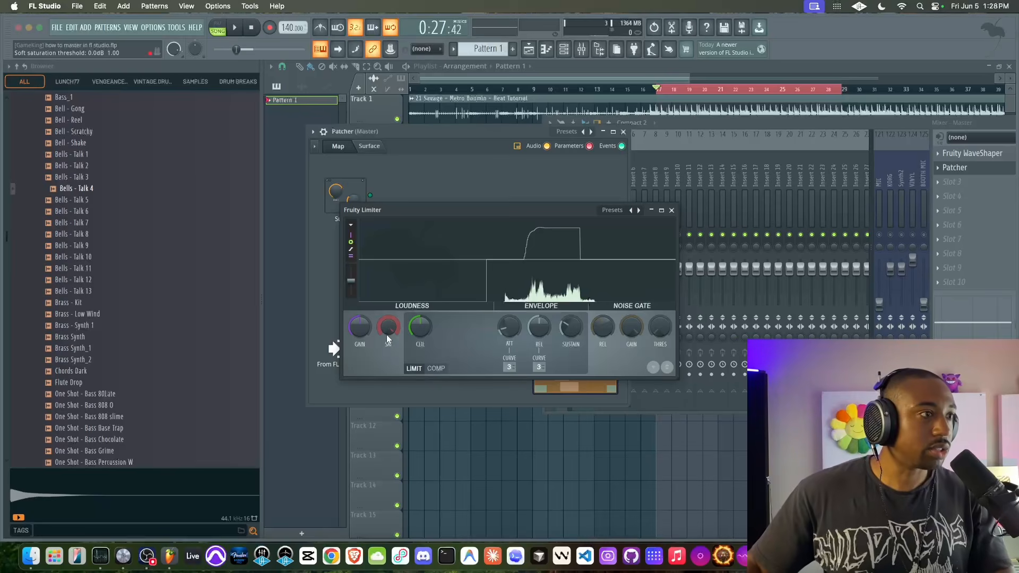
Hide the browser and arrange the Patcher and Fruity Limiter windows so the map and limiter controls can be seen.
left_click_drag(471, 212, 507, 172)
left_click_drag(470, 137, 441, 97)
left_click_drag(438, 163, 582, 192)
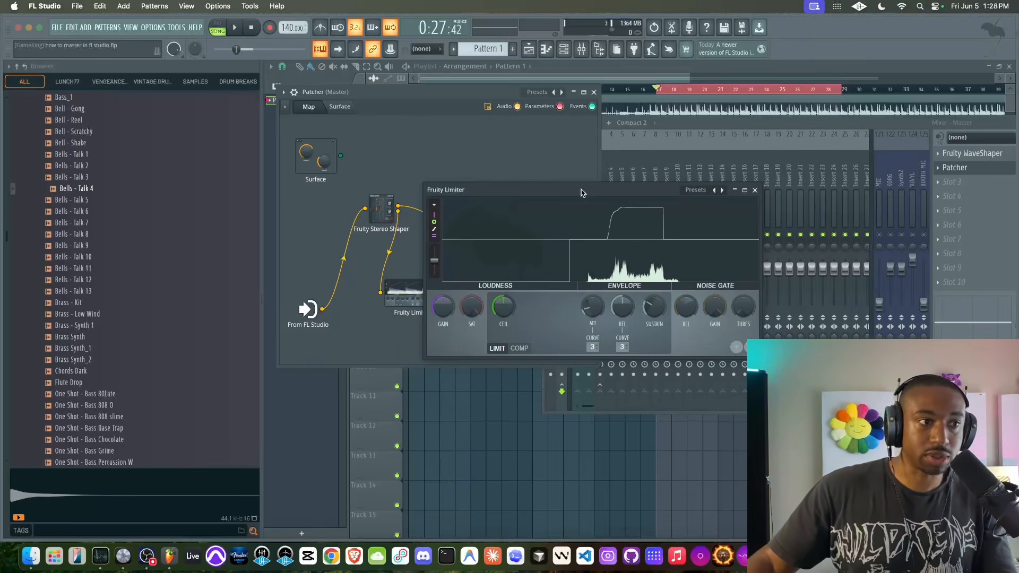
left_click(600, 49)
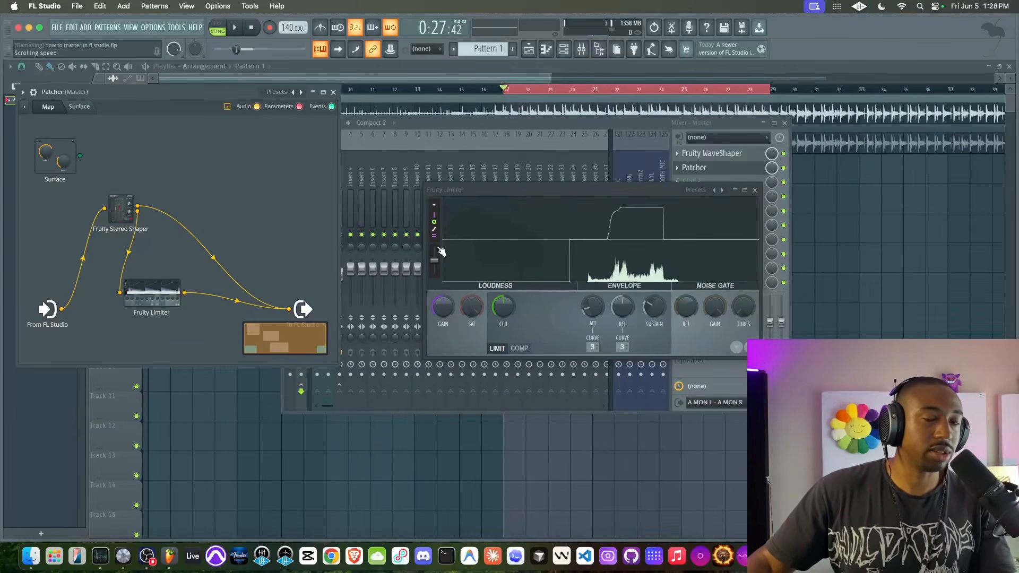
left_click_drag(519, 200, 316, 189)
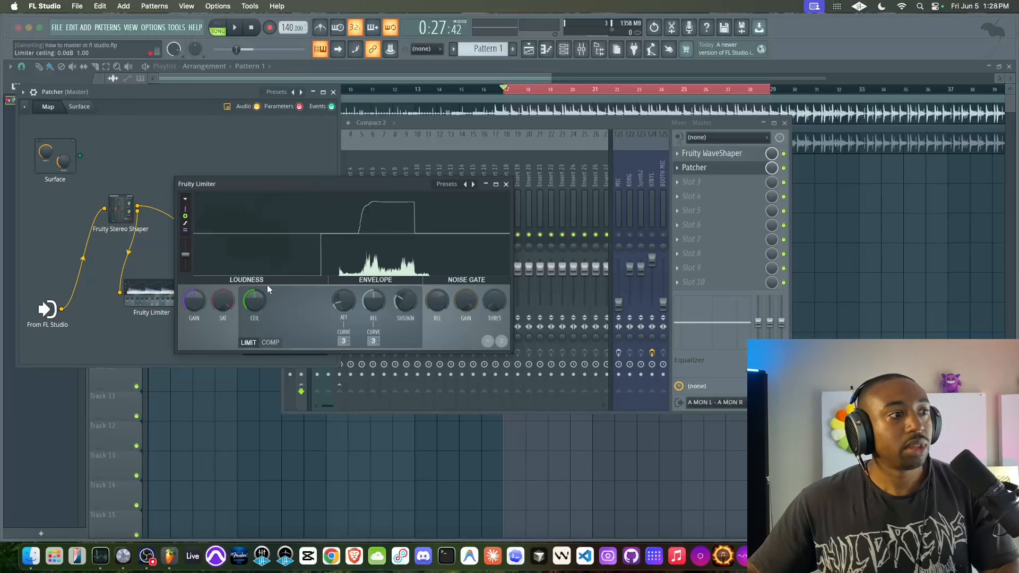
Raise the Fruity Limiter's ceiling to 12 dB and audition the loop.
scroll(255, 302, "up", 10)
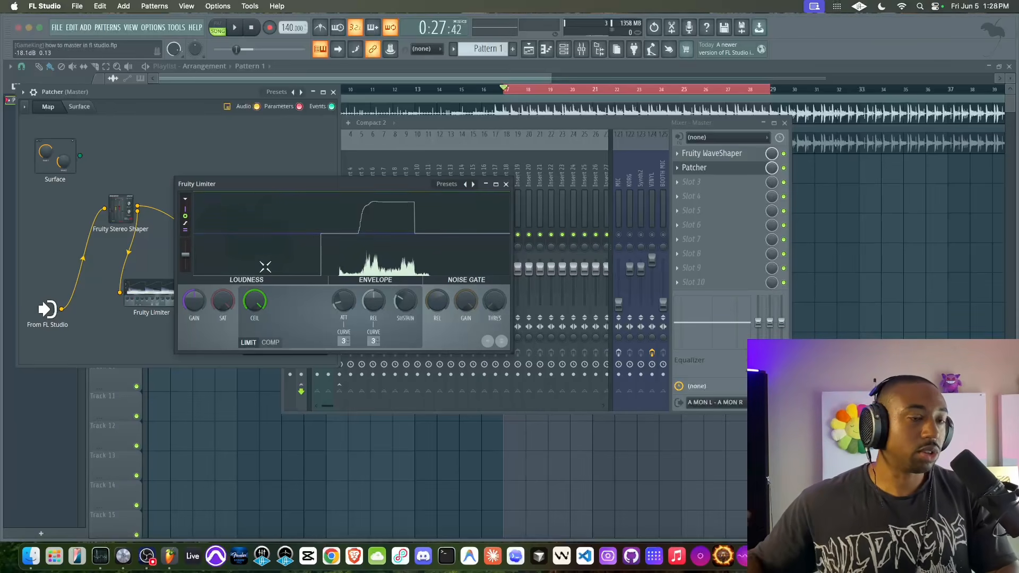
left_click_drag(290, 188, 289, 186)
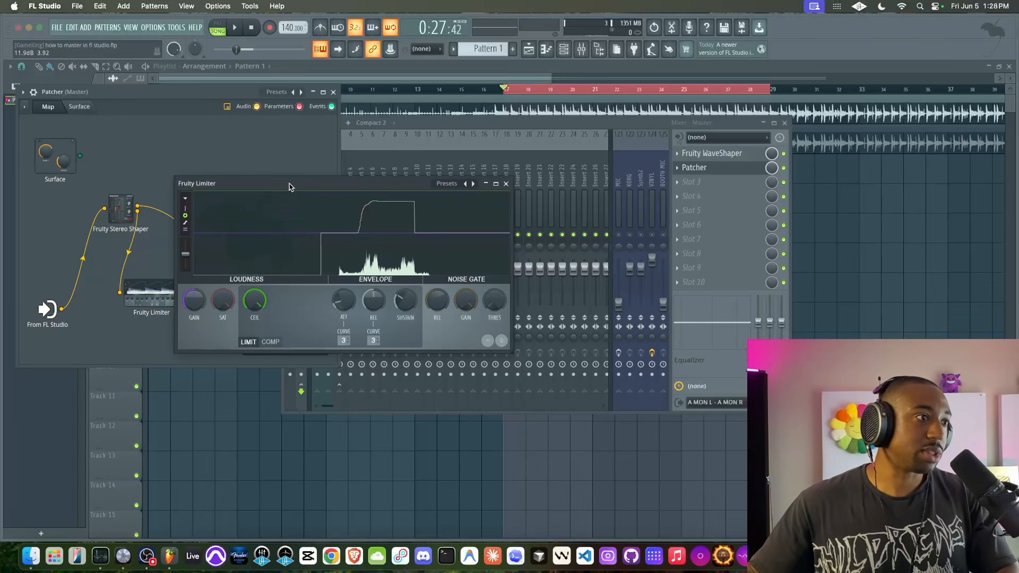
key("space")
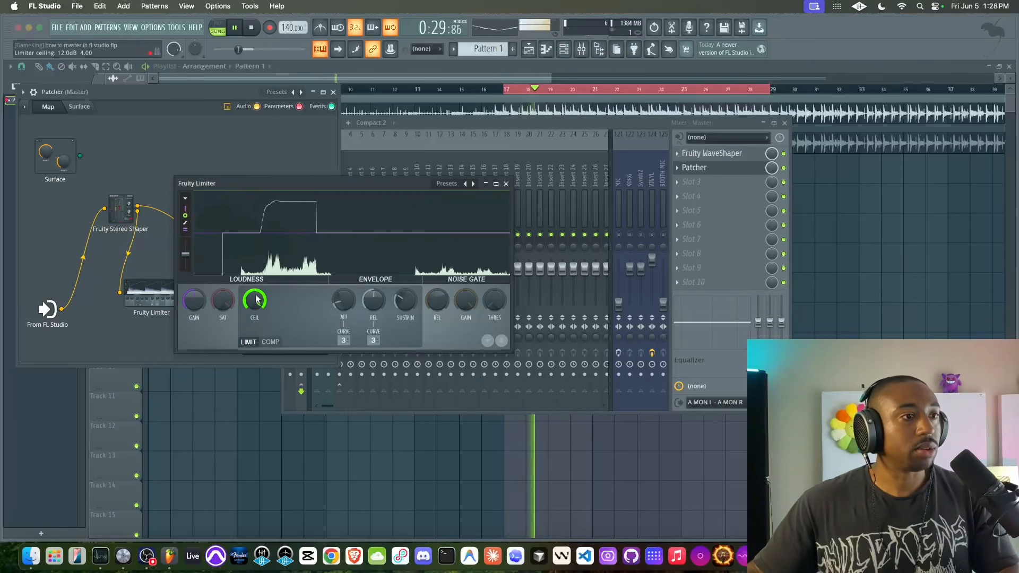
key("space")
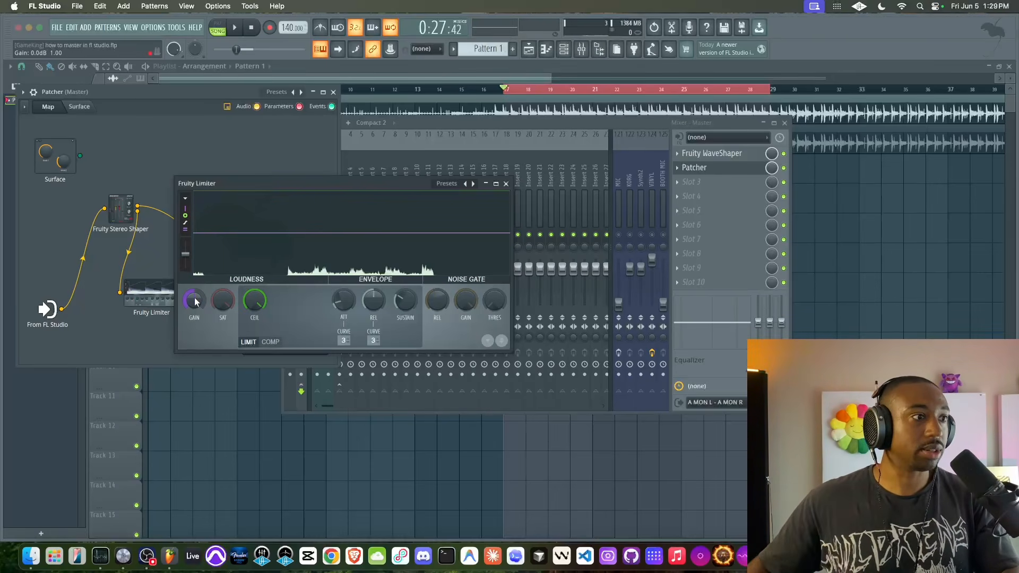
Boost the Fruity Limiter's gain during playback, bring it down to 2.4 dB, and stop the loop.
right_click(194, 296)
left_click(194, 296)
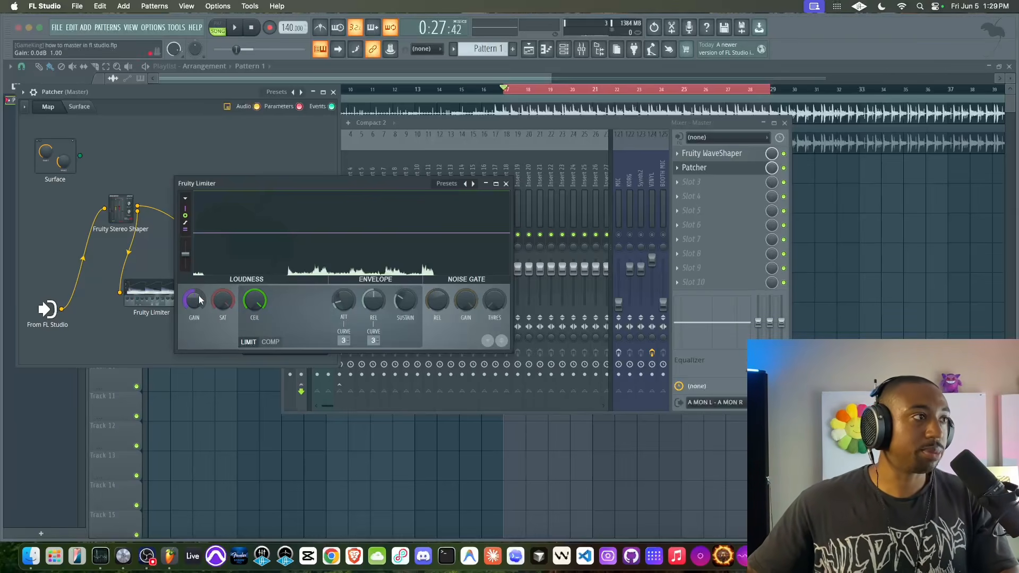
key("space")
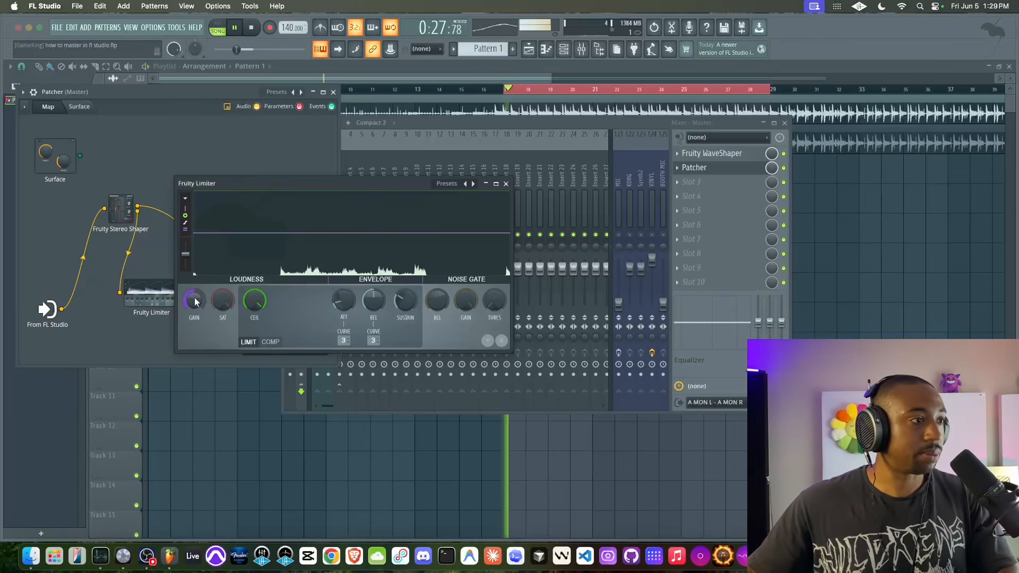
left_click_drag(194, 300, 194, 285)
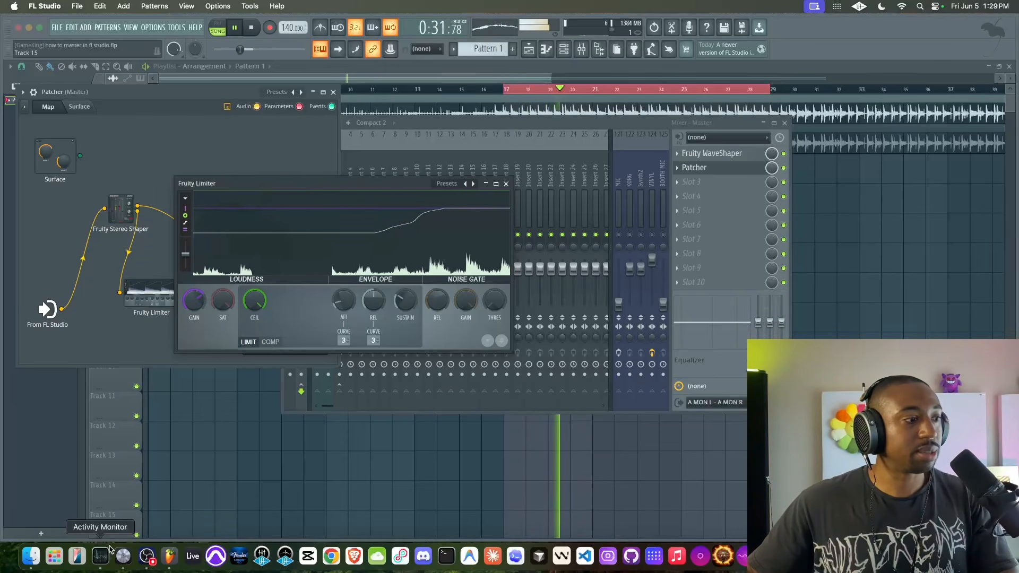
left_click(146, 555)
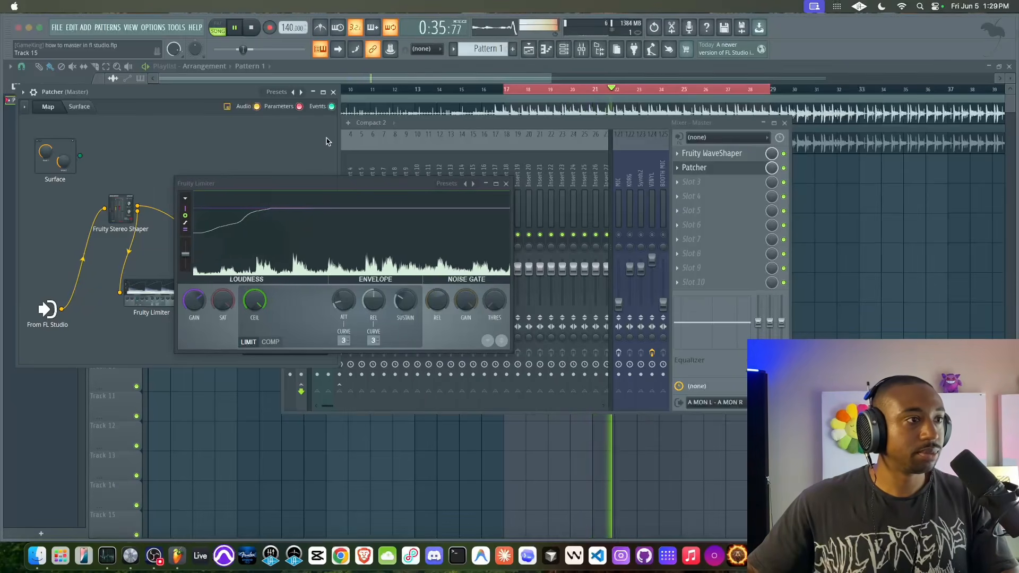
left_click(234, 182)
scroll(192, 299, "down", 6)
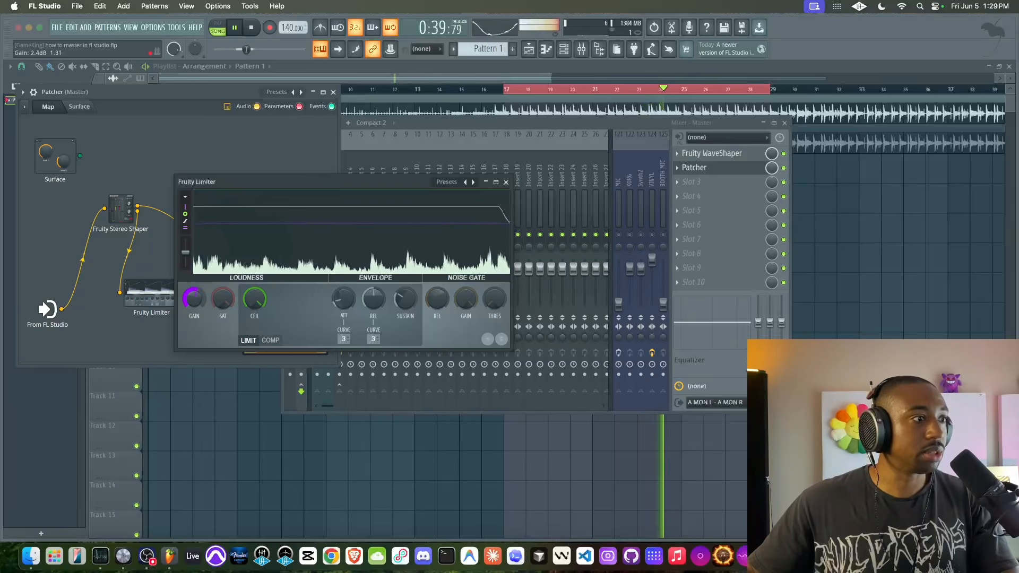
scroll(192, 299, "up", 1)
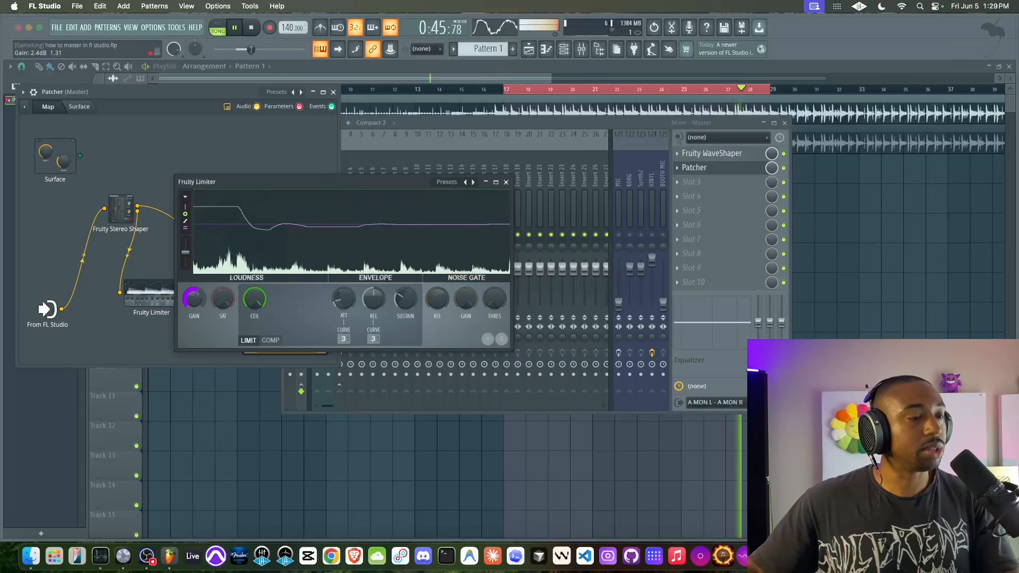
key("space")
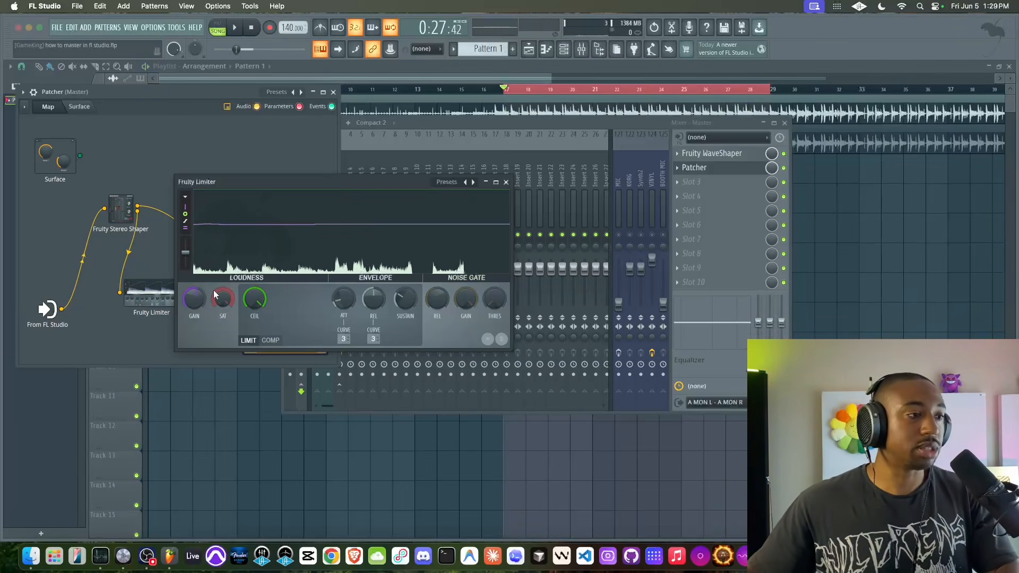
Lower the Fruity Limiter's soft saturation threshold to -Inf dB and audition the loop.
left_click_drag(222, 297, 222, 324)
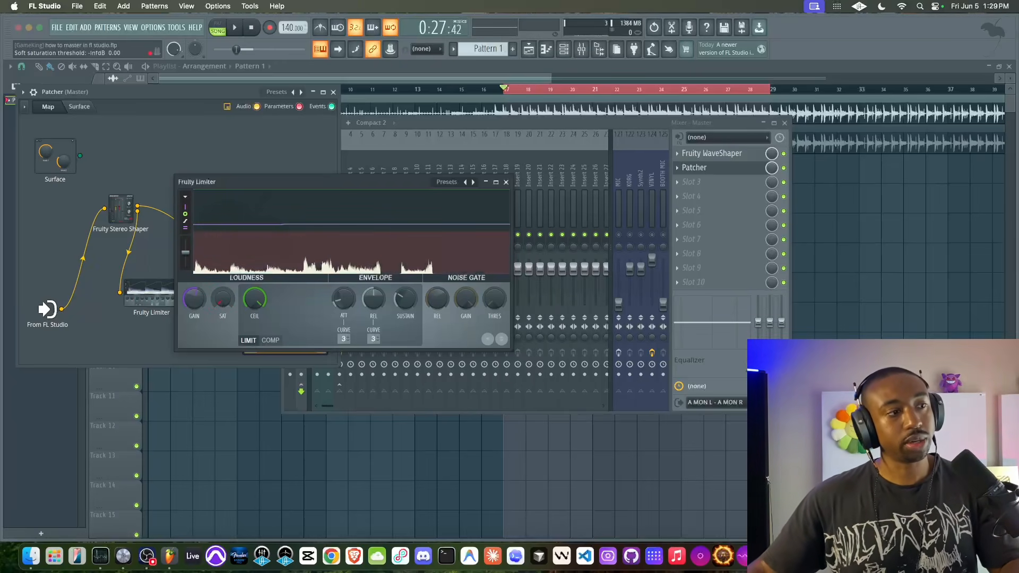
left_click_drag(222, 299, 222, 323)
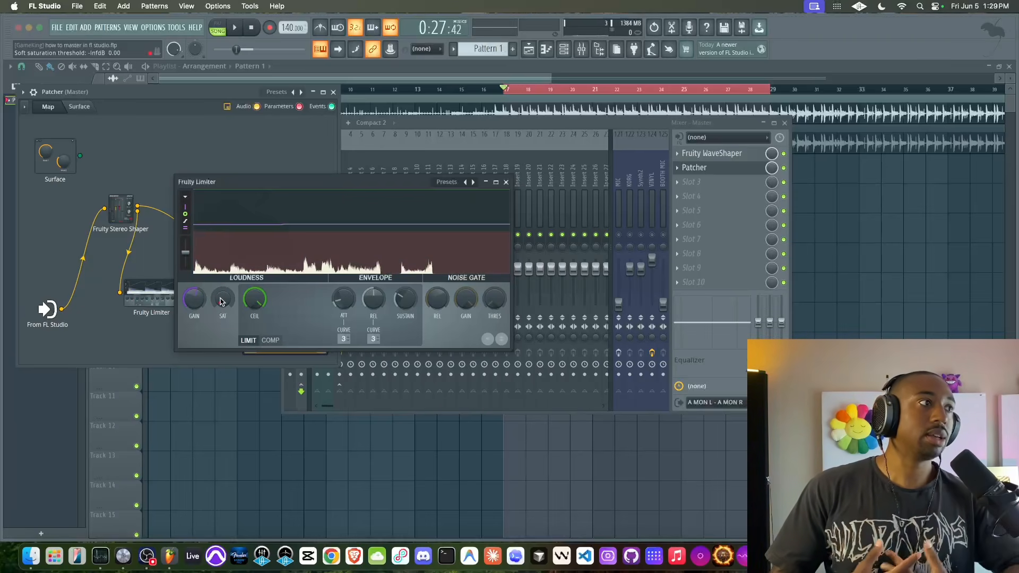
key("space")
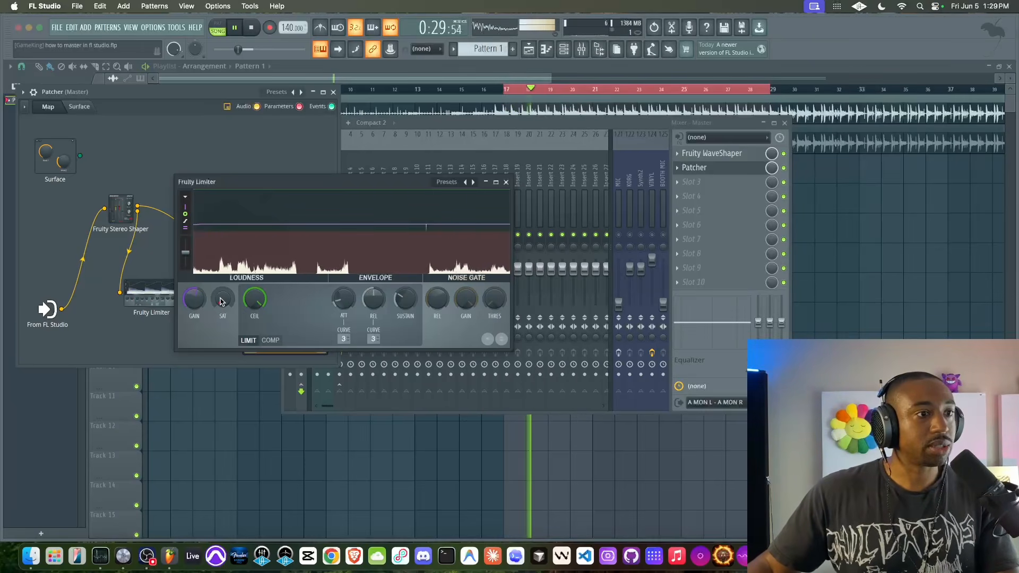
right_click(196, 300)
left_click(195, 298)
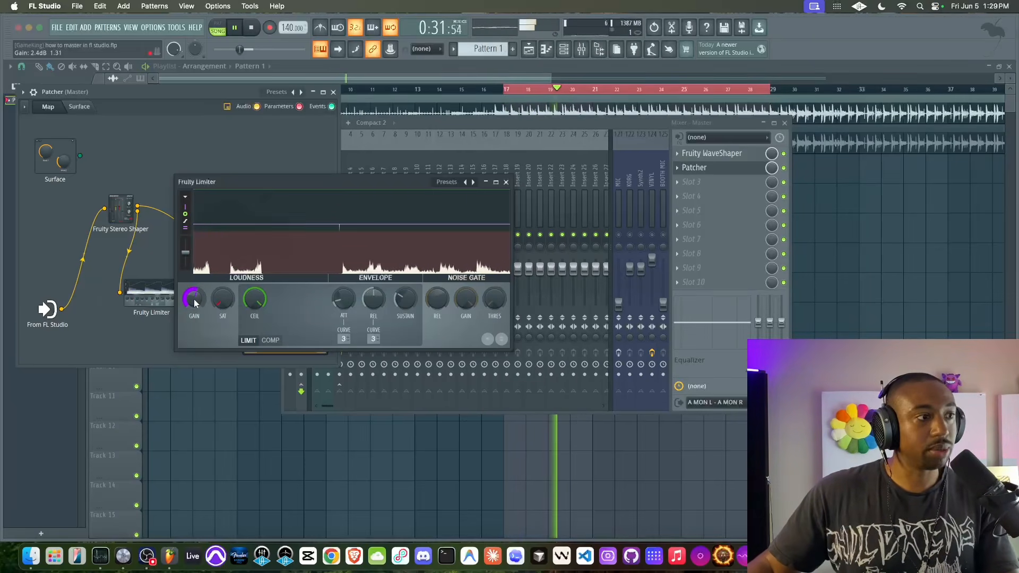
key("space")
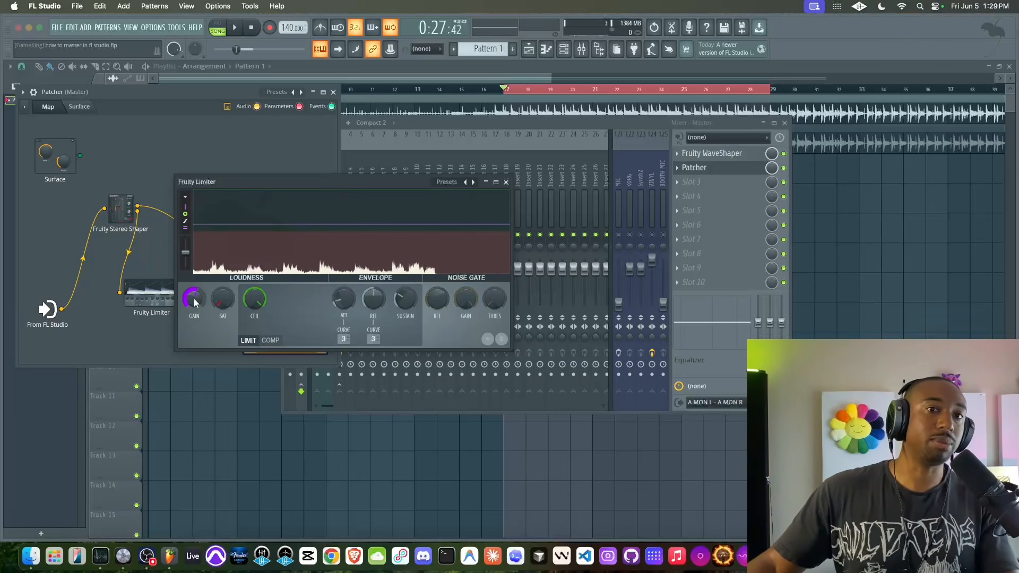
Raise the Fruity Limiter's gain to 11.9 dB during playback, close the plugin, and stop the loop.
key("space")
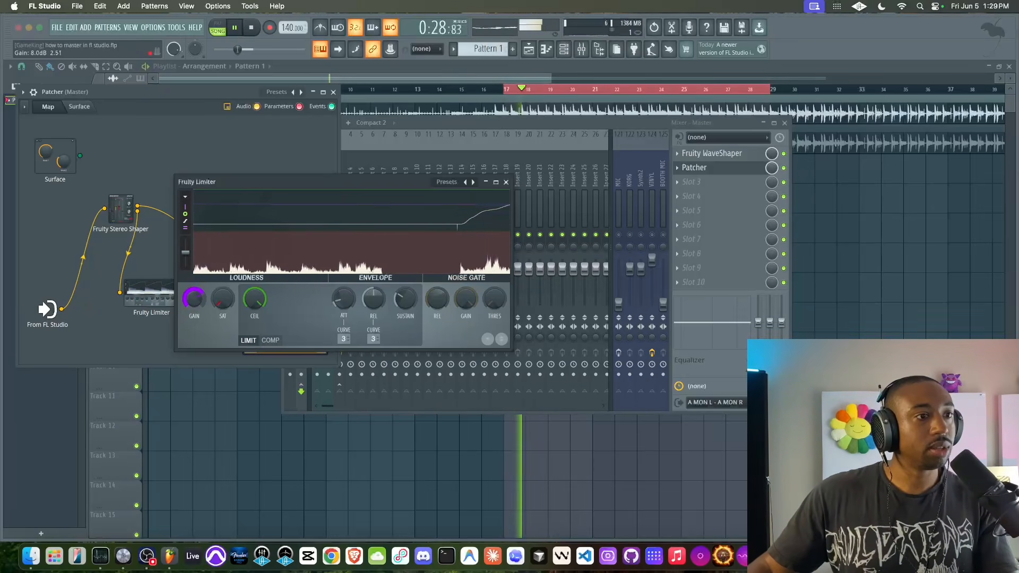
left_click_drag(196, 300, 197, 292)
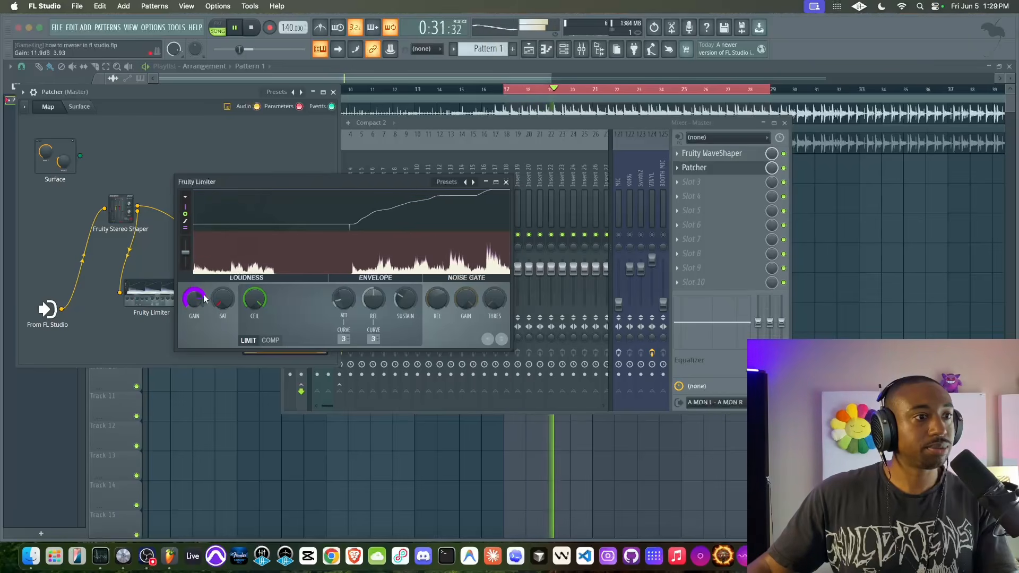
left_click(506, 182)
key("space")
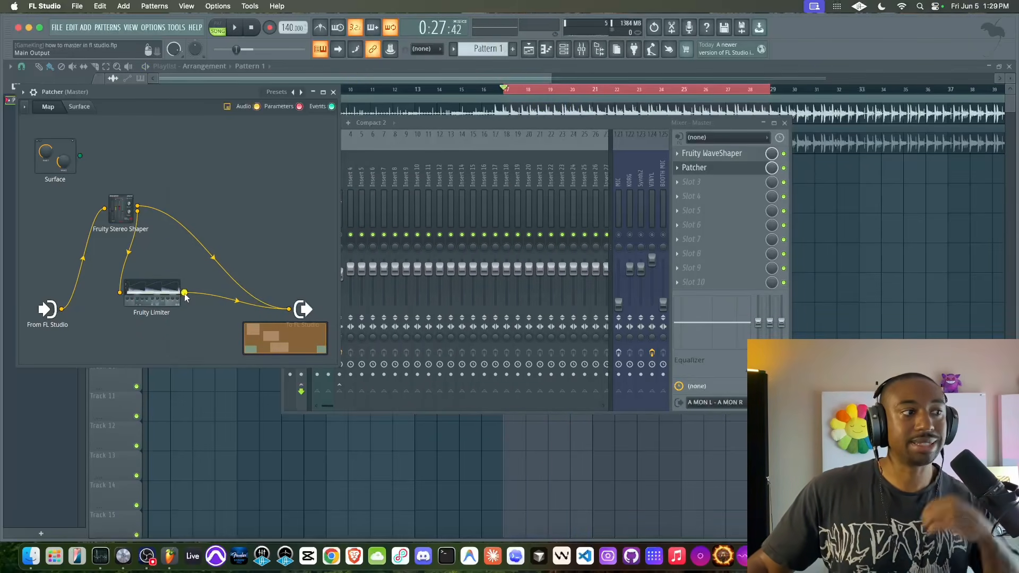
Insert a second Fruity Limiter in Patcher's map between the first limiter and the output.
right_click(186, 297)
mouse_move(199, 306)
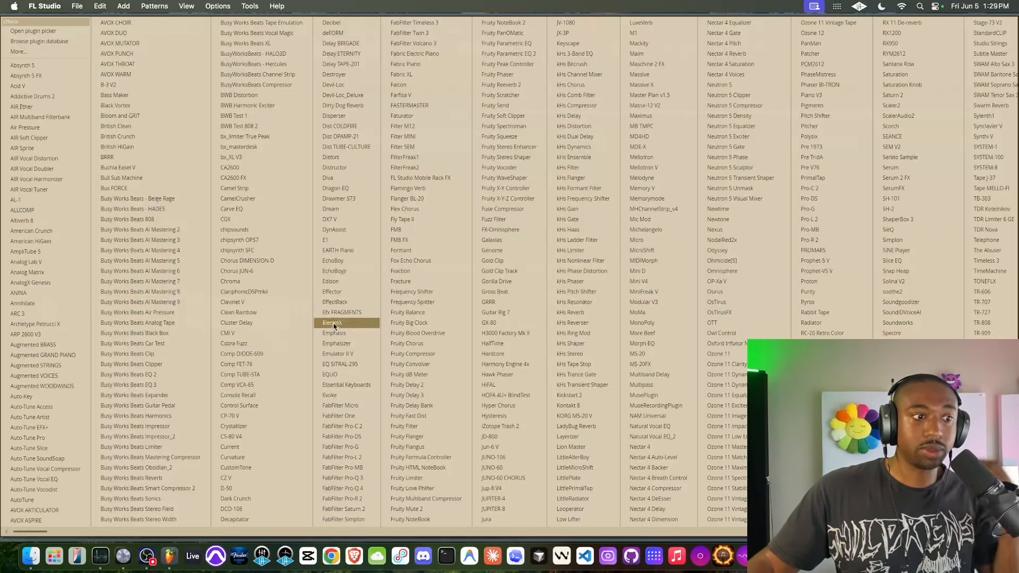
left_click(419, 478)
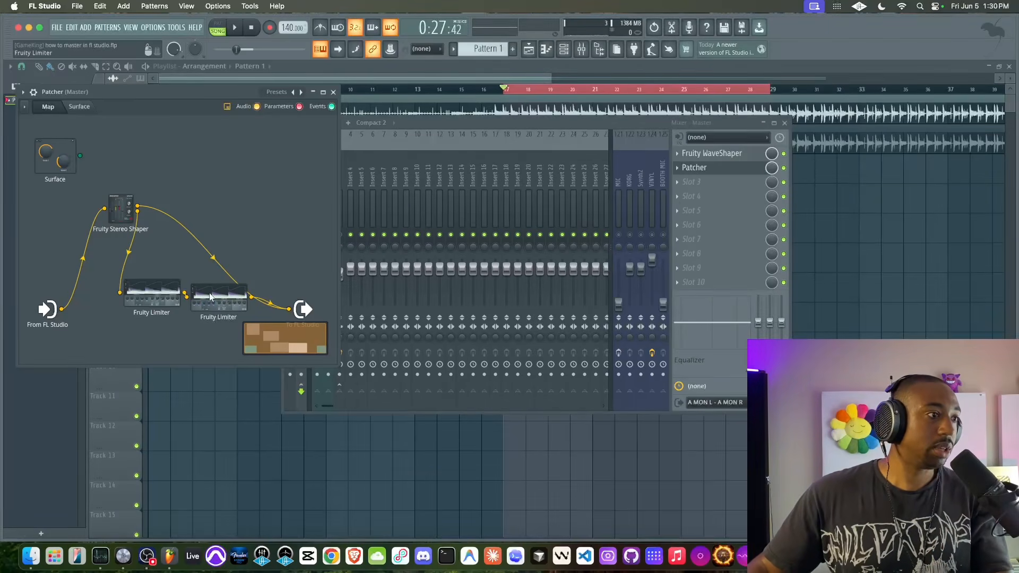
Try lowering the second Fruity Limiter's gain to -5.7 dB during playback, and reset the gain.
double_click(210, 297)
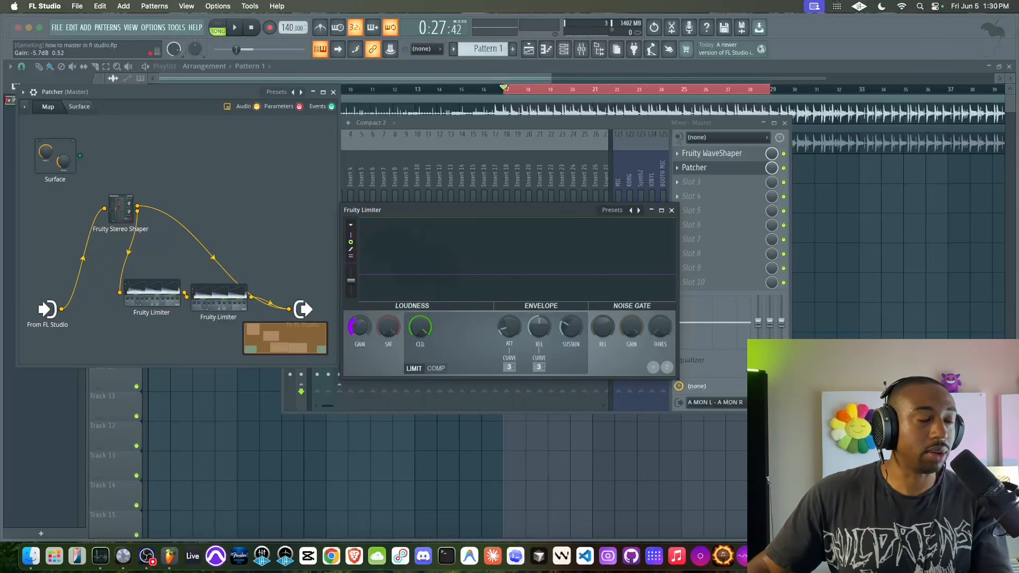
key("space")
mouse_move(362, 330)
left_mouse_down()
mouse_move(362, 339)
mouse_move(361, 331)
left_mouse_up()
right_click(362, 330)
left_click(376, 337)
key("space")
double_click(168, 290)
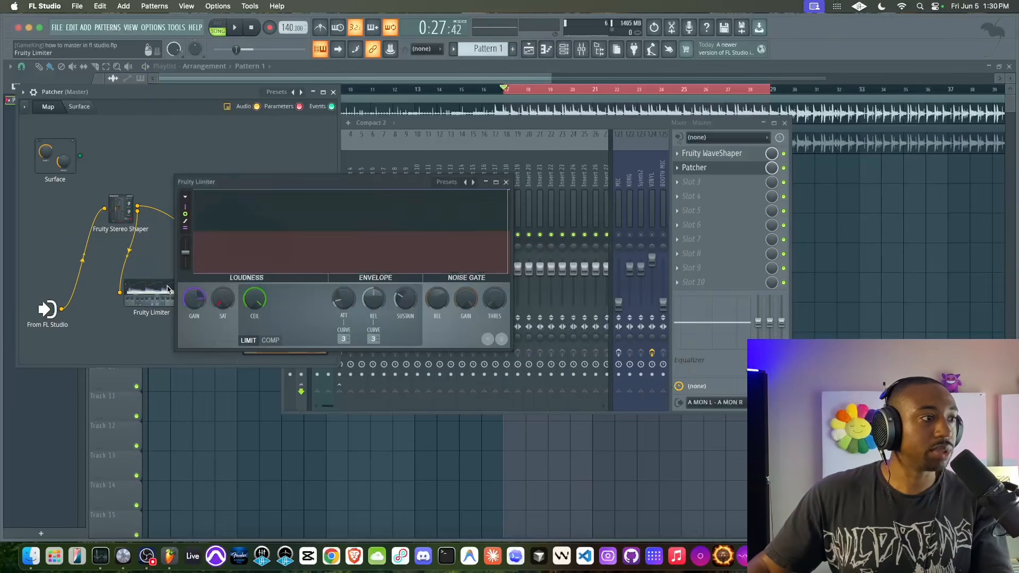
left_click(506, 182)
Lower the second Fruity Limiter's gain to -9.0 dB during playback, close the plugin, and stop the loop.
double_click(215, 298)
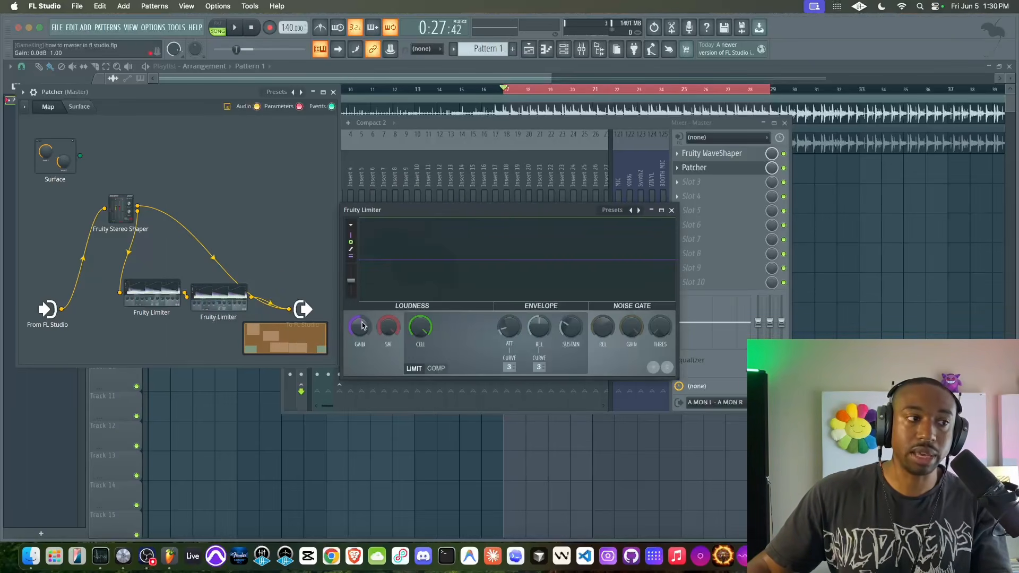
key("space")
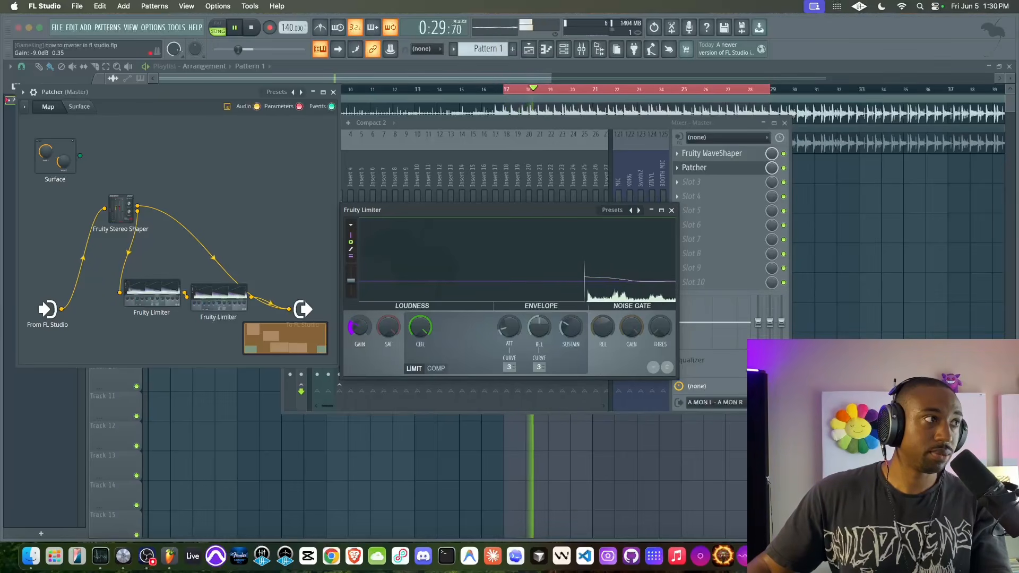
left_click_drag(482, 206, 411, 164)
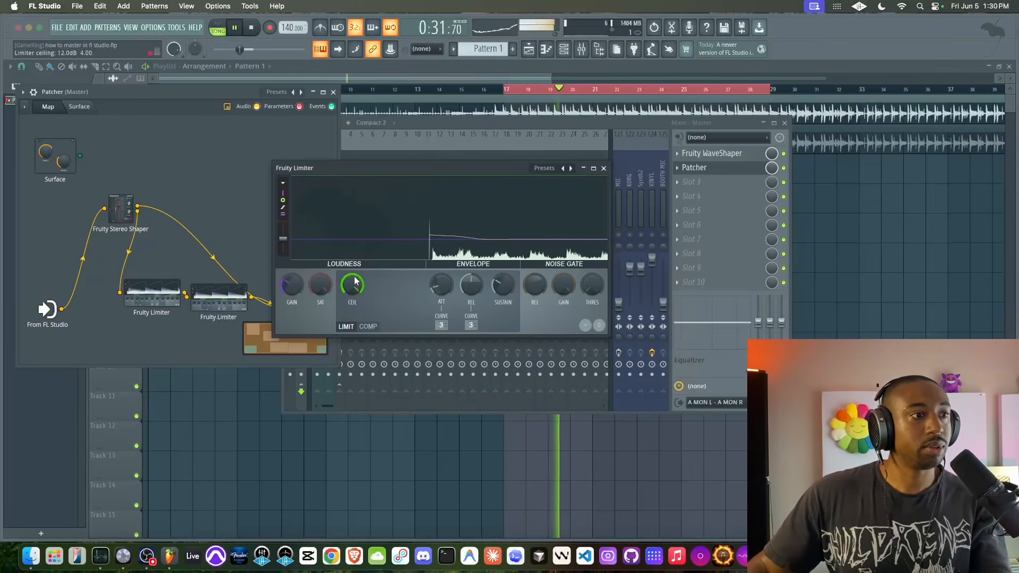
left_click(603, 168)
key("space")
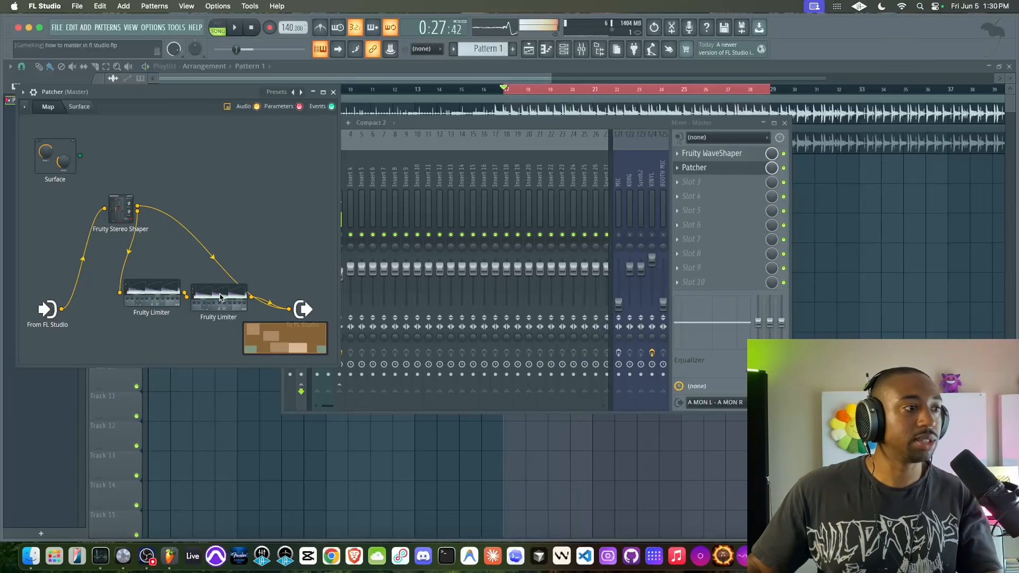
Move the second Fruity Limiter lower in Patcher's map, switch the first limiter to compressor mode, and audition the loop.
left_click_drag(216, 300, 205, 322)
double_click(206, 323)
key("space")
key("space")
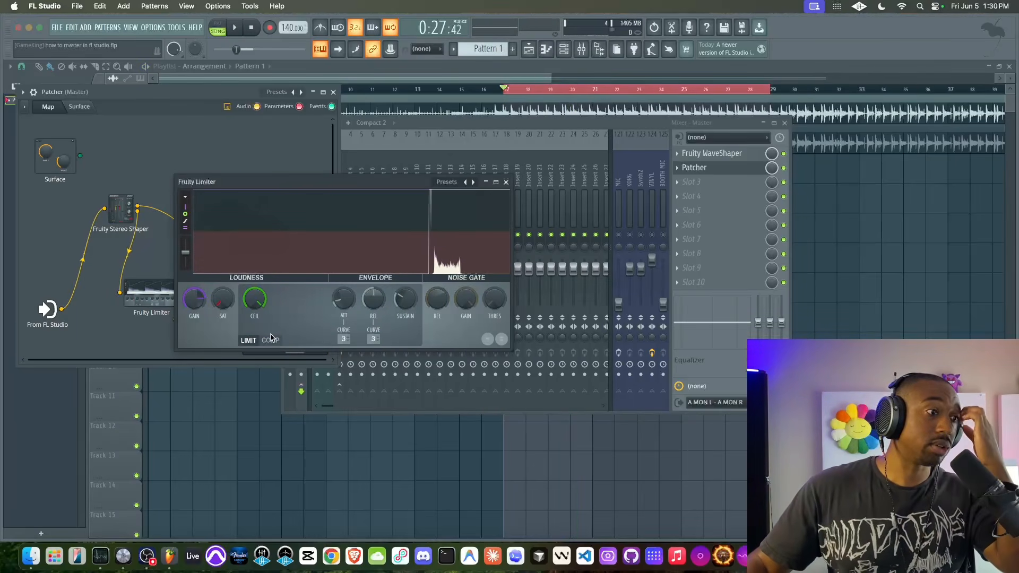
left_click(270, 340)
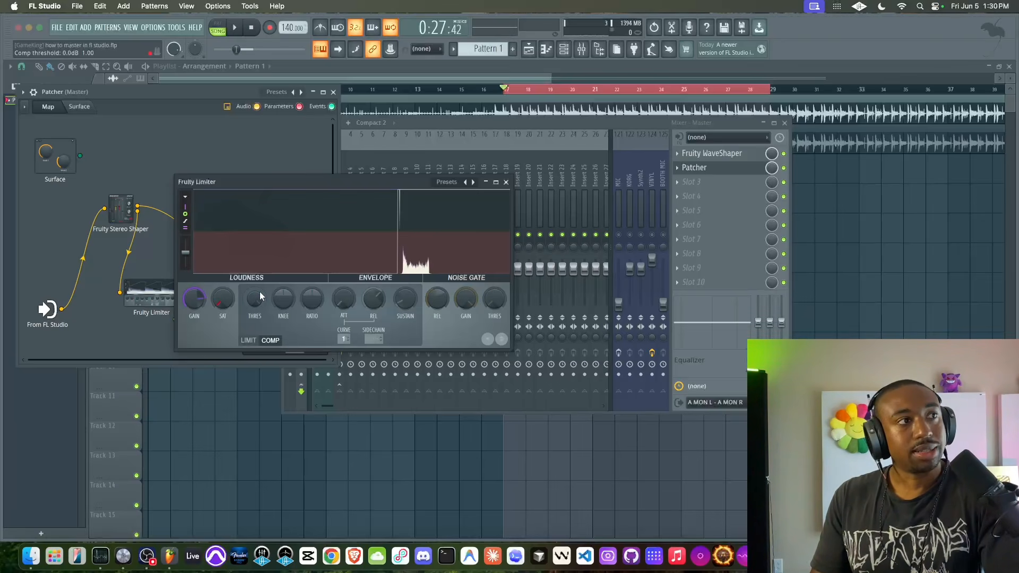
key("space")
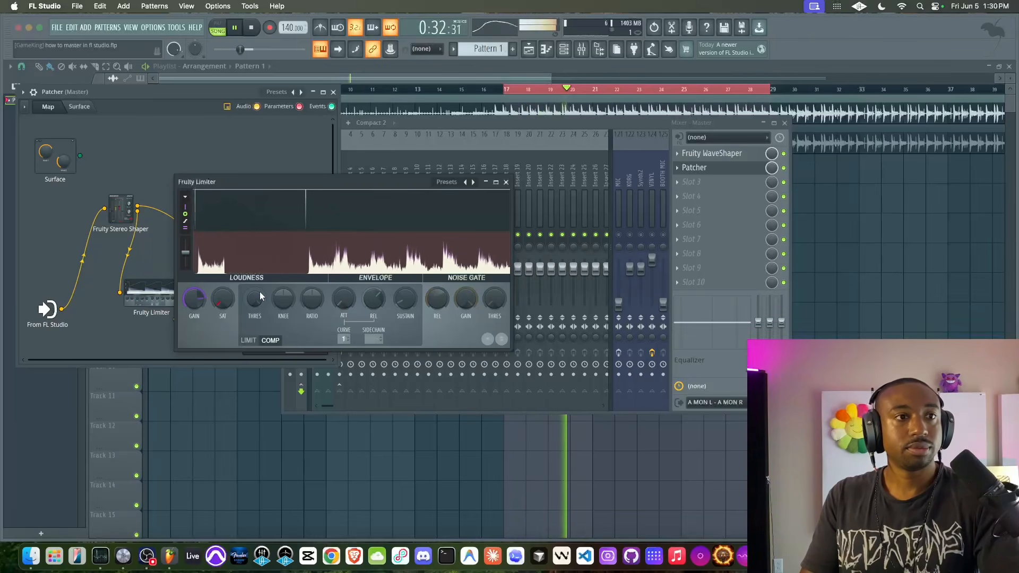
key("space")
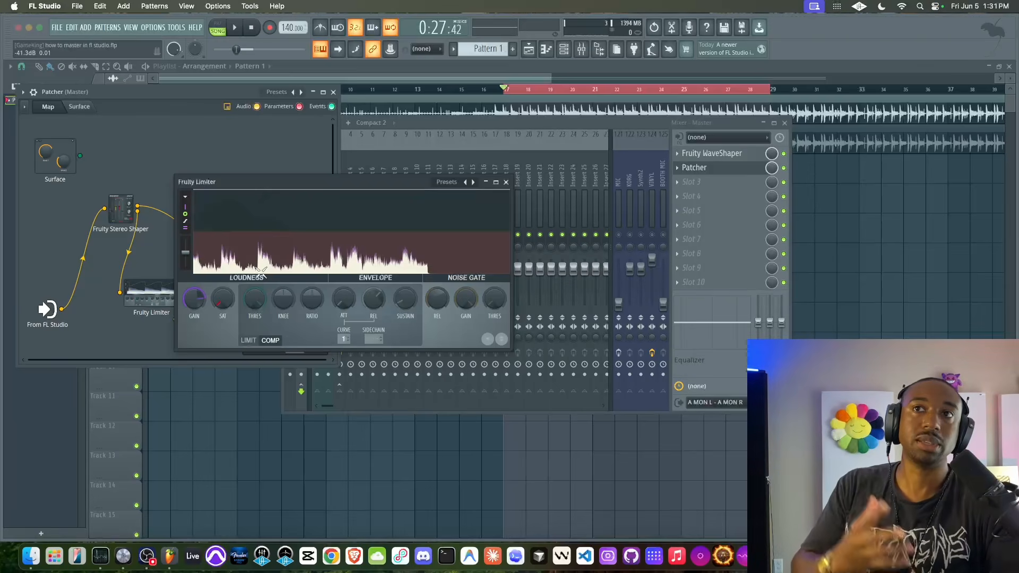
Set the first limiter's compressor threshold to -17.1 dB and raise its ratio past 2.3:1 during playback.
scroll(258, 303, "down", 5)
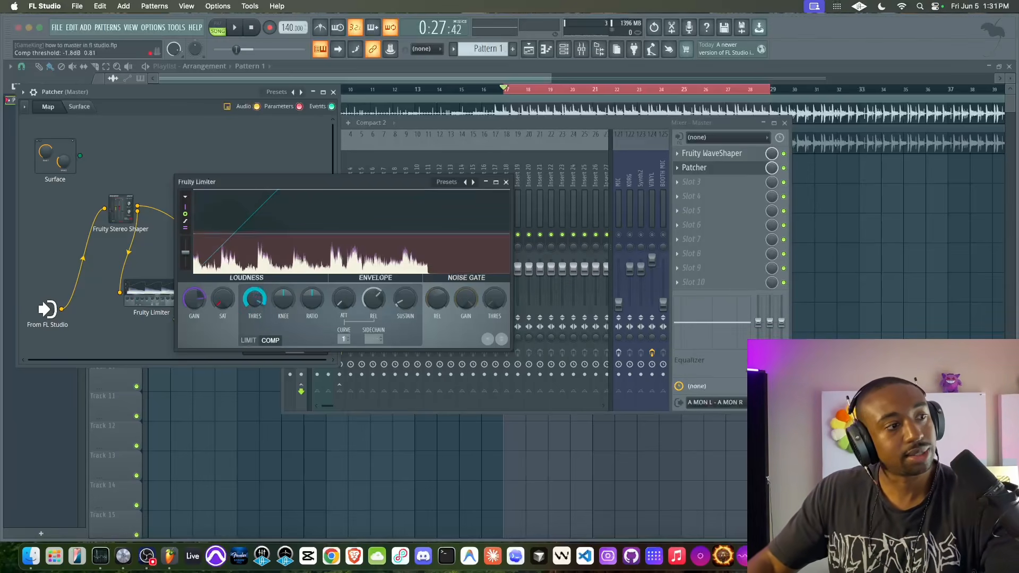
scroll(259, 304, "up", 2)
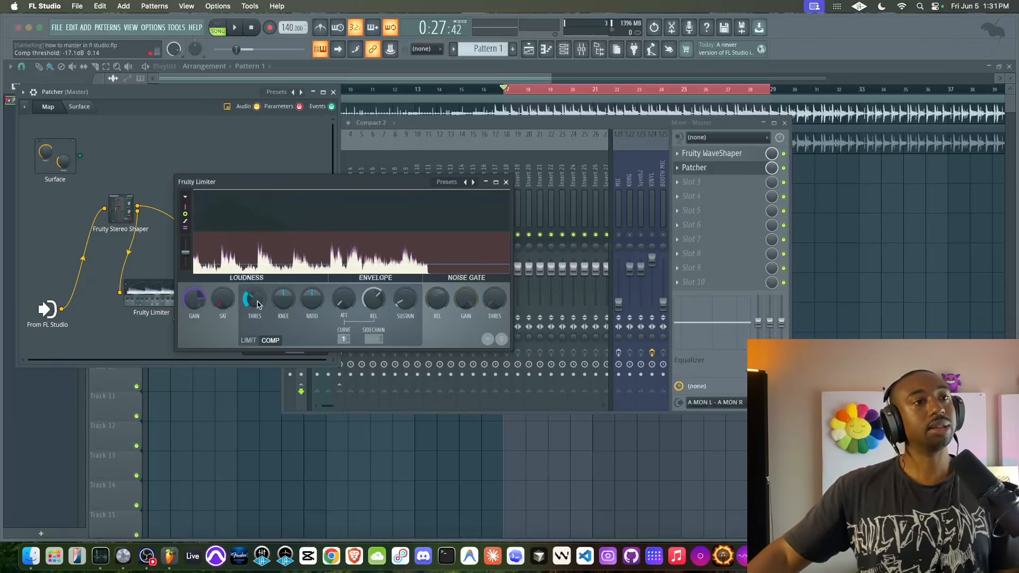
key("space")
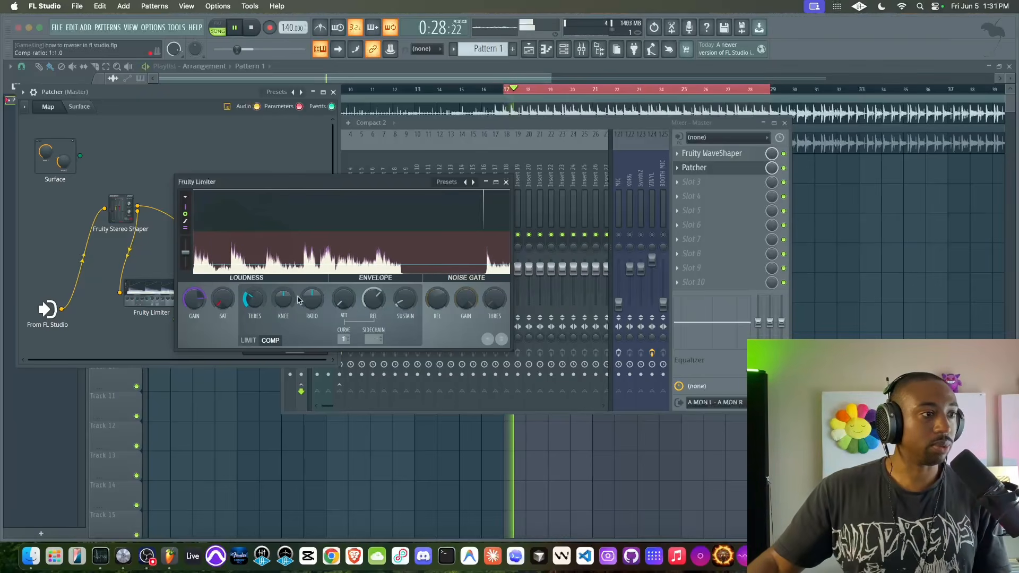
scroll(312, 299, "up", 2)
scroll(312, 299, "up", 3)
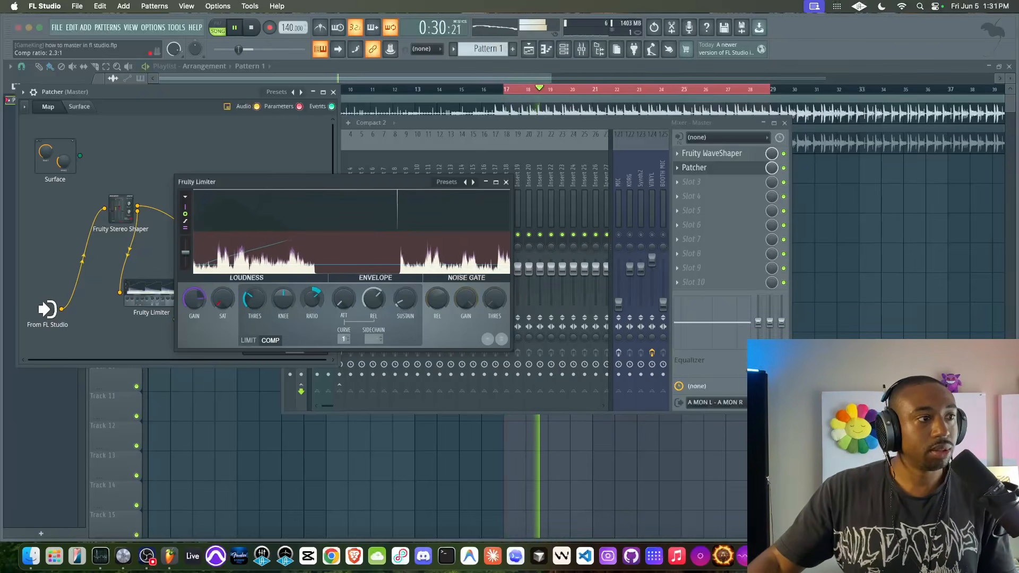
scroll(283, 298, "up", 2)
Raise the compressor's knee past 66%, lower its threshold further during playback, and stop the loop.
scroll(283, 299, "up", 6)
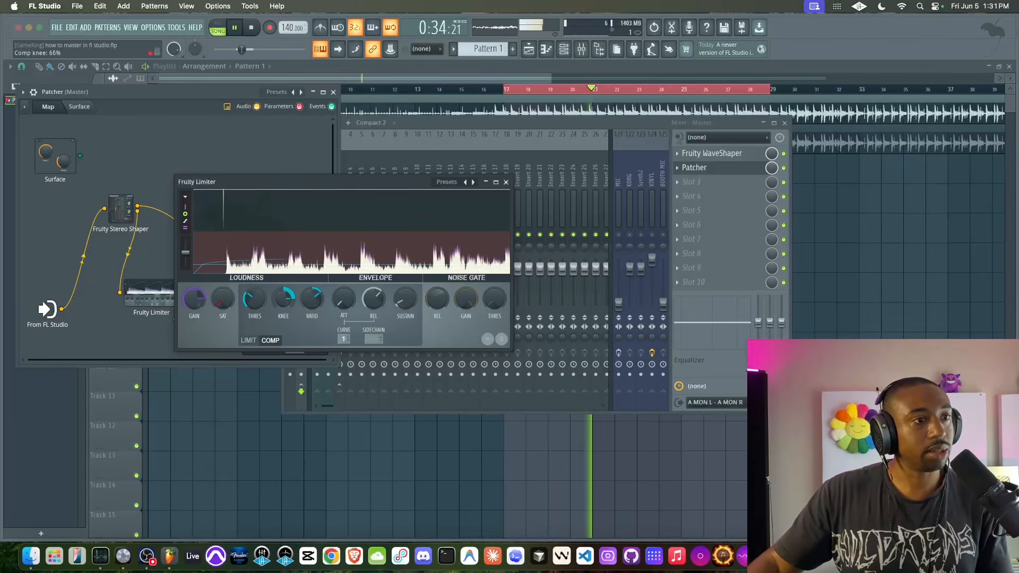
scroll(284, 299, "up", 2)
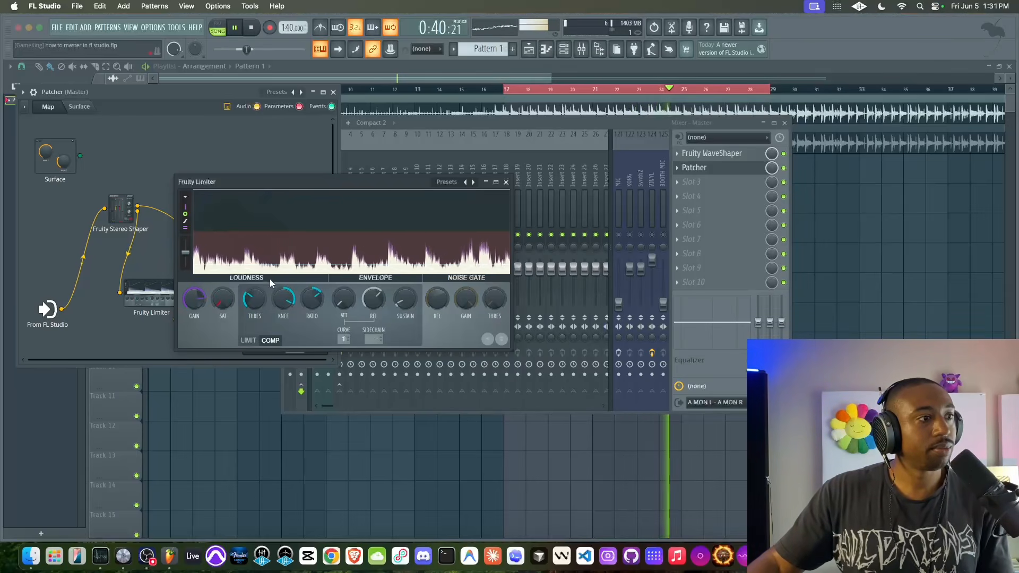
left_click_drag(254, 299, 254, 313)
key("space")
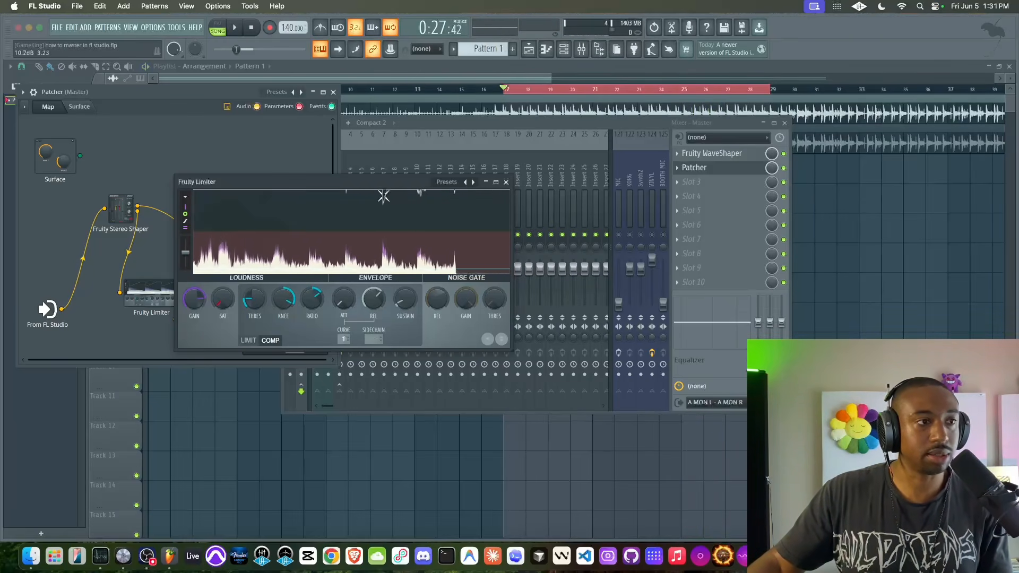
Push the compressor threshold down to -31.8 dB and audition the heavily compressed mid signal.
right_click(254, 300)
left_click(255, 300)
left_click_drag(255, 300, 255, 351)
key("space")
key("space")
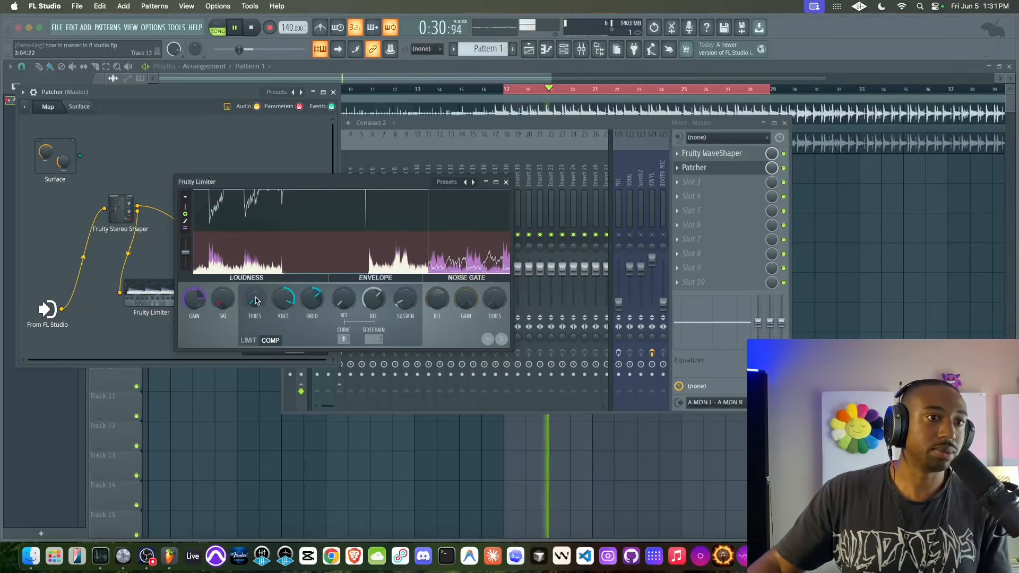
key("space")
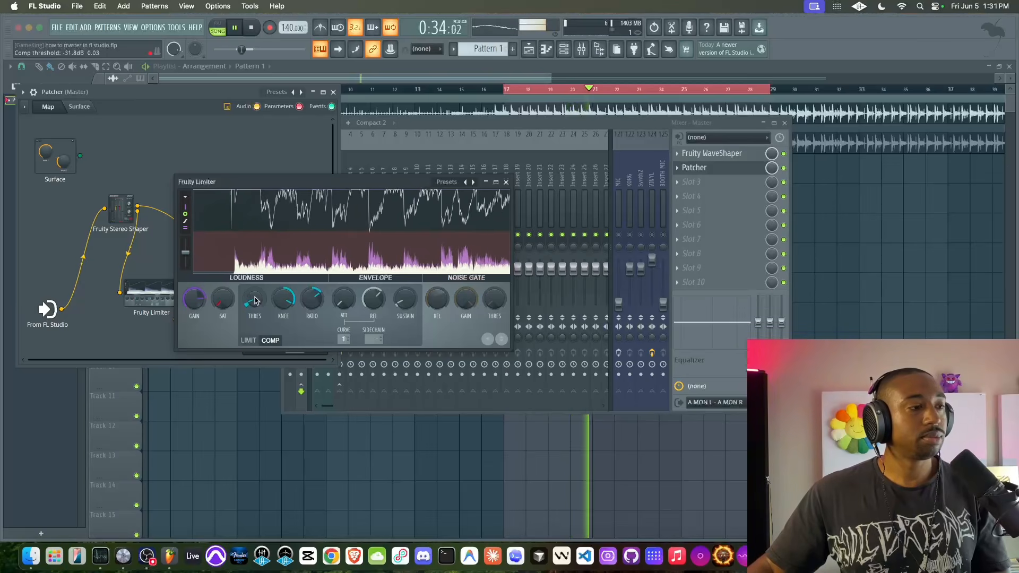
key("space")
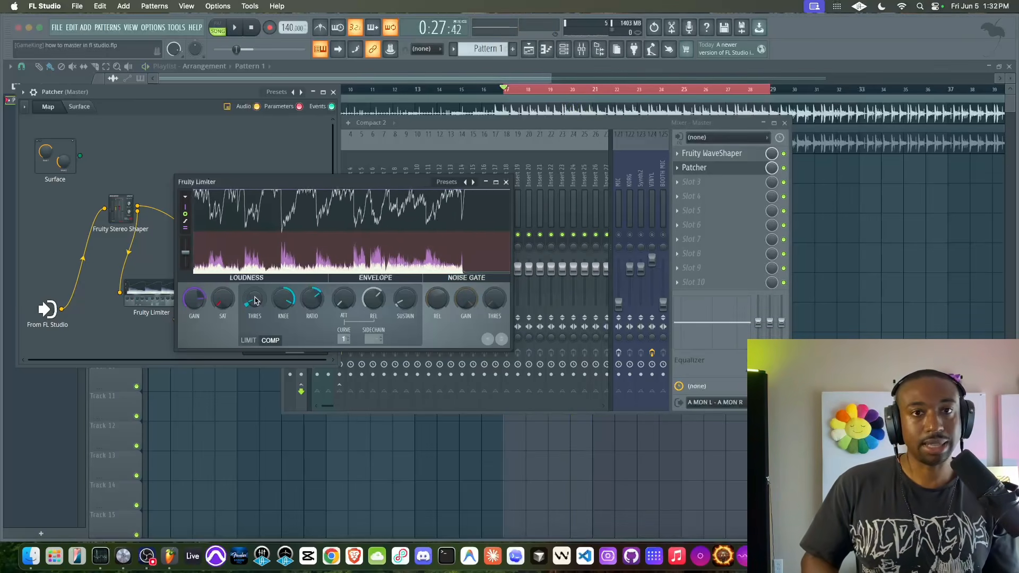
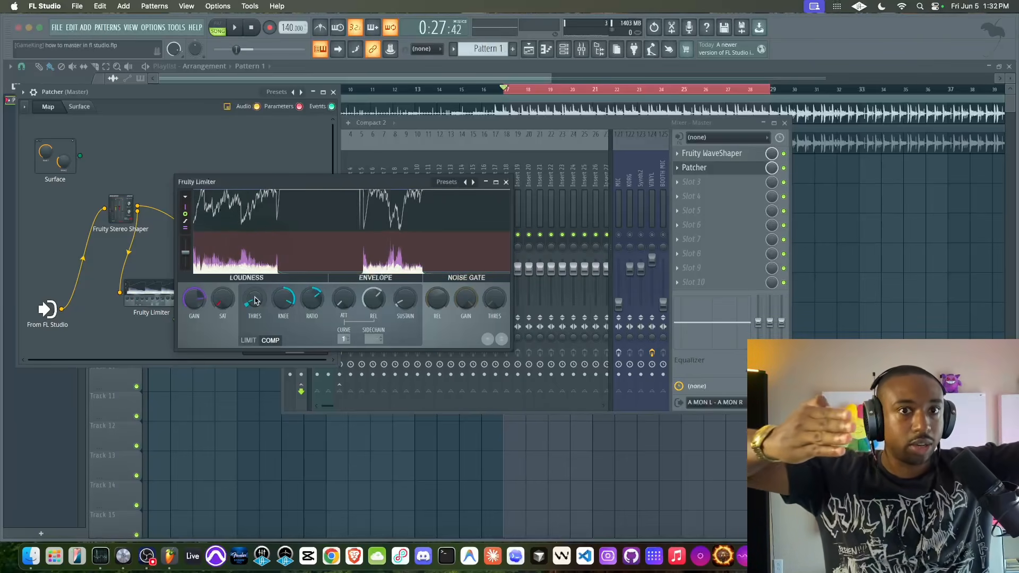
Raise the compressor threshold to -24.2 dB during playback and stop the loop.
key("space")
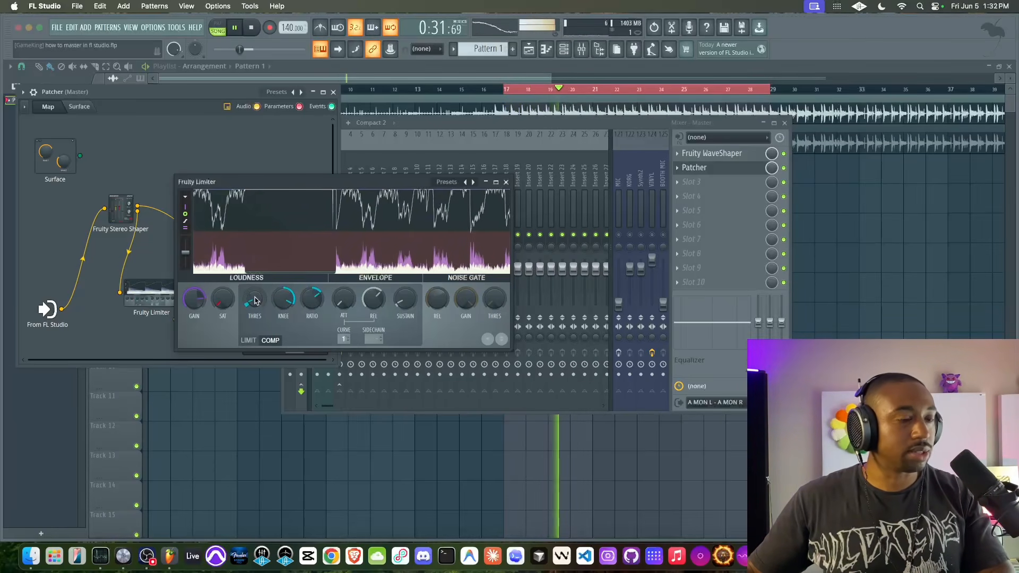
left_click_drag(255, 301, 256, 301)
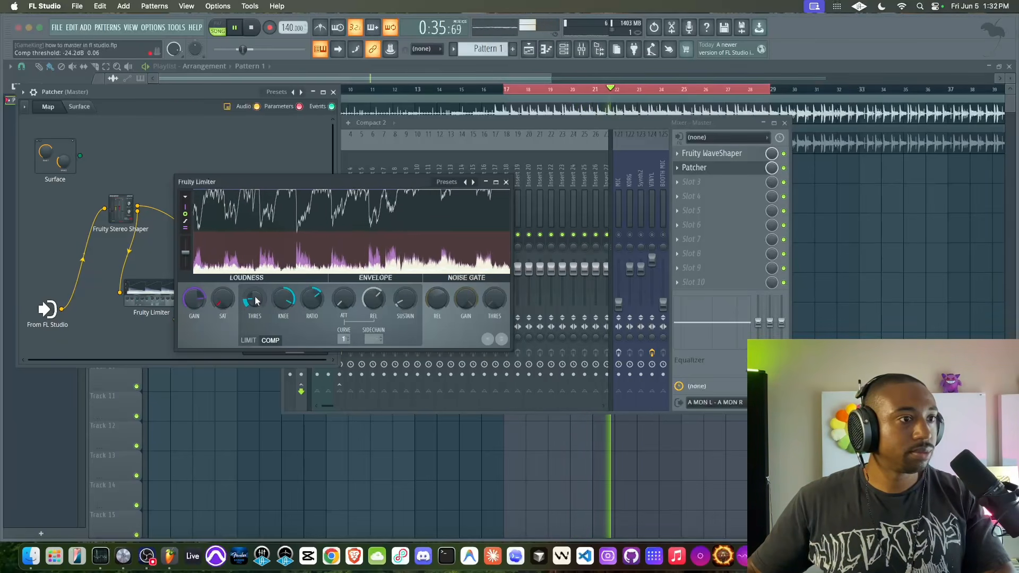
key("space")
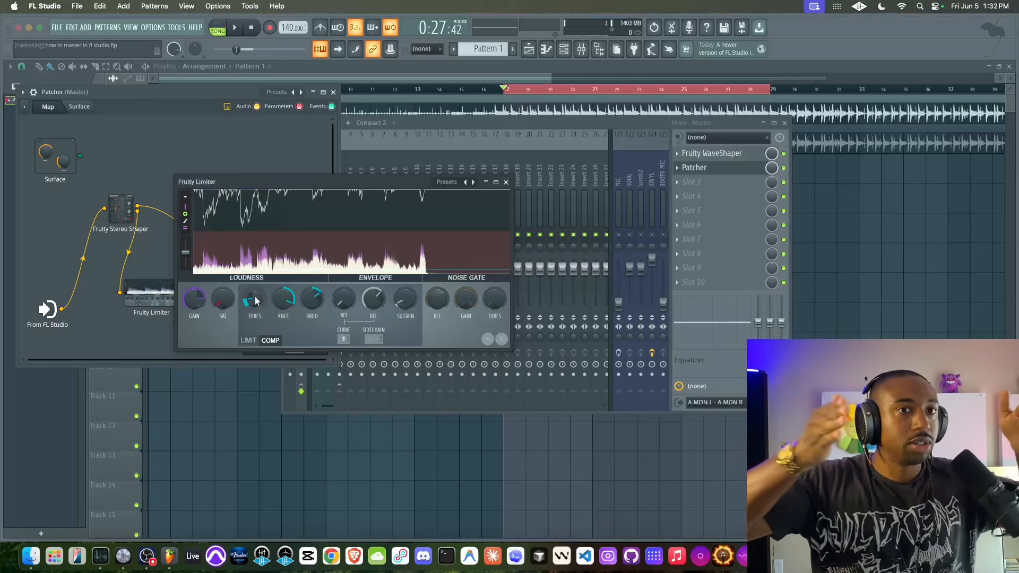
Set the second Fruity Limiter's gain to -7.8 dB during playback, close both limiters, and save the project.
key("space")
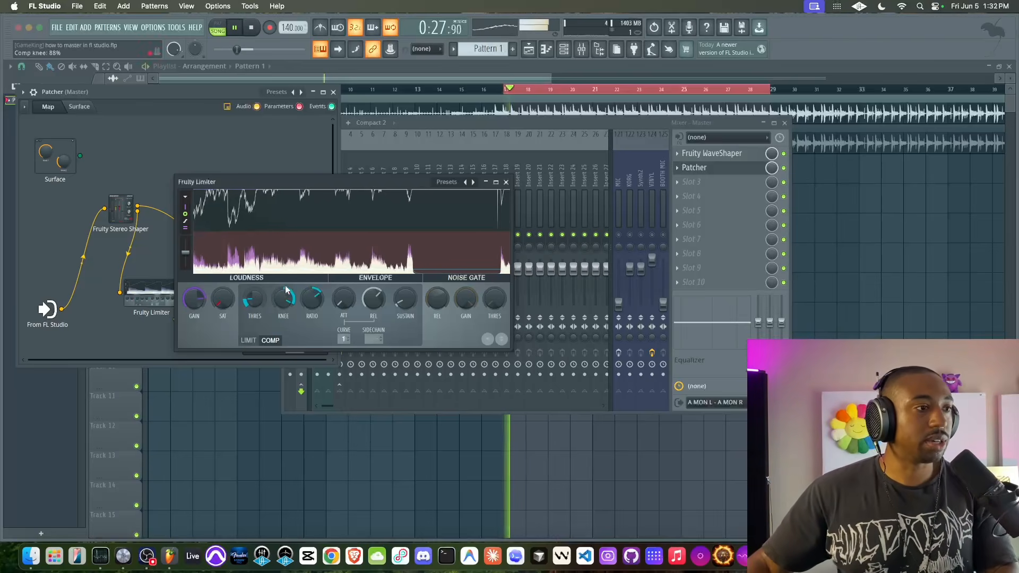
left_click(163, 292)
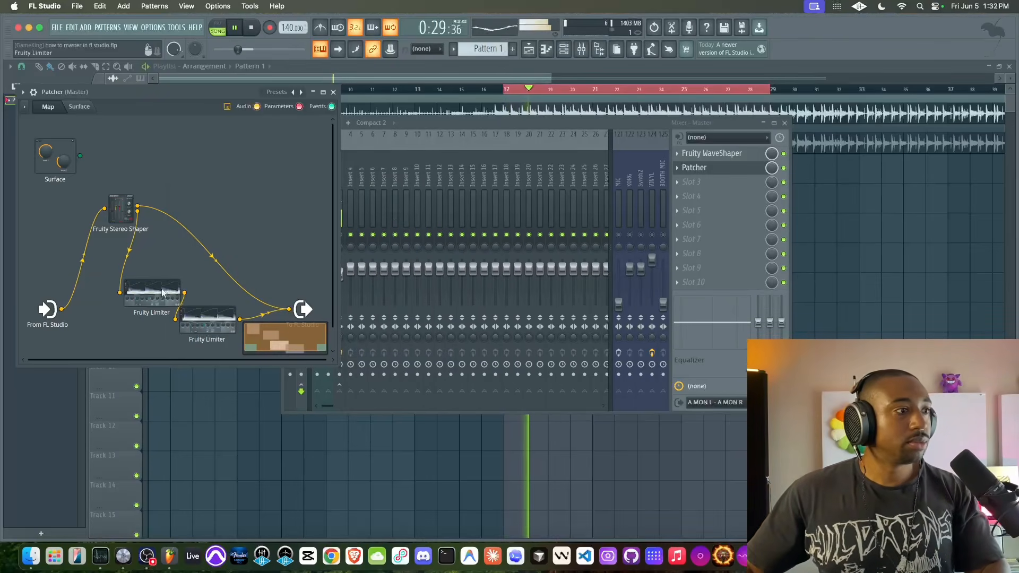
left_click(206, 324)
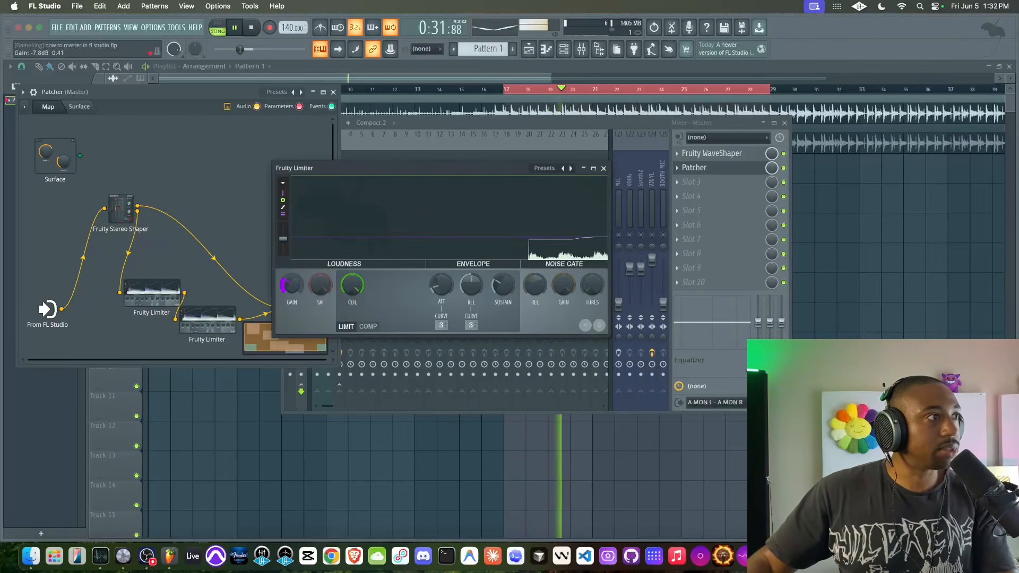
left_click(603, 167)
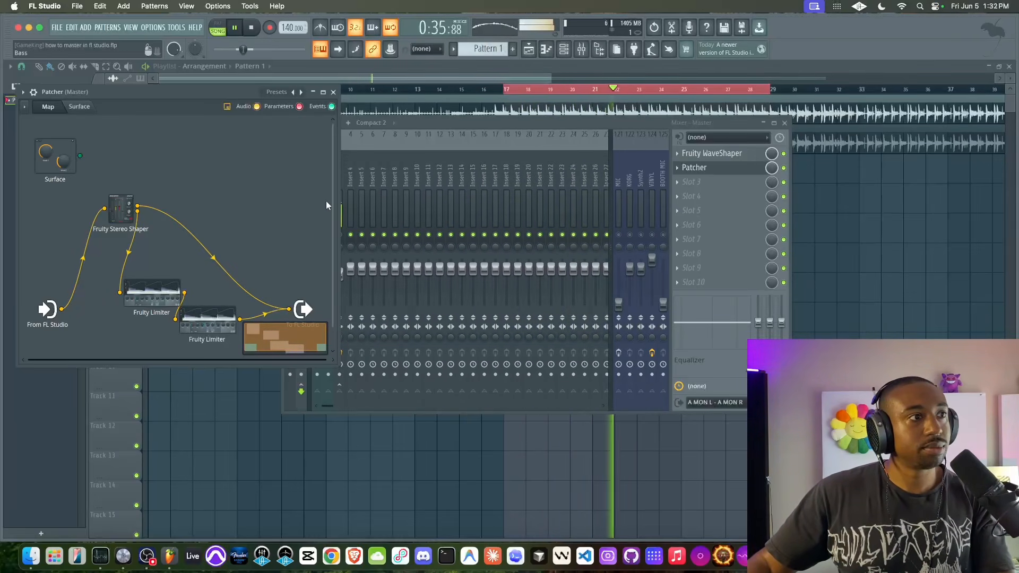
key("space")
key("super+s")
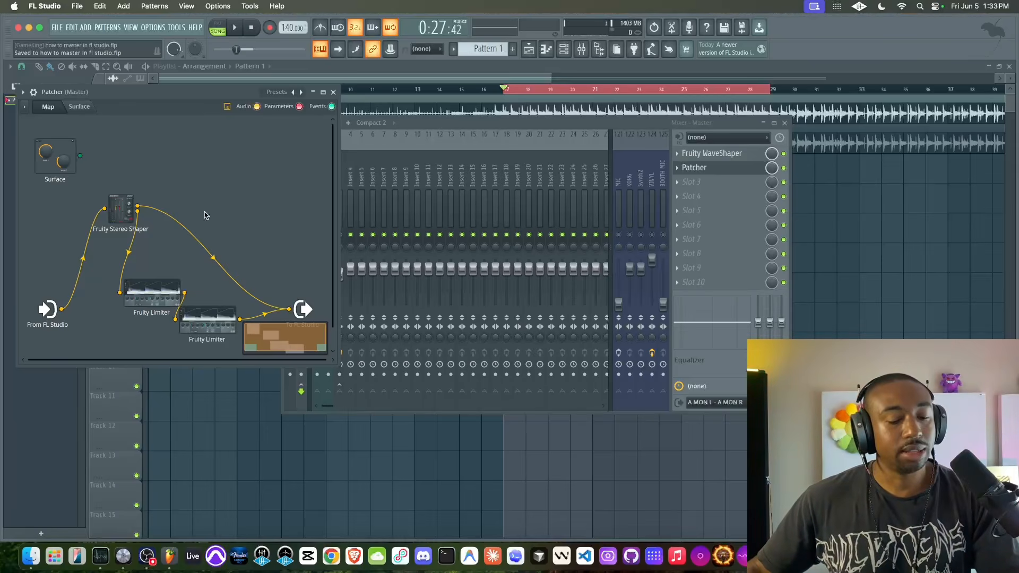
Insert a Transient Processor between the Fruity Stereo Shaper's main output and Patcher's output, place it above them, and save.
right_click(137, 208)
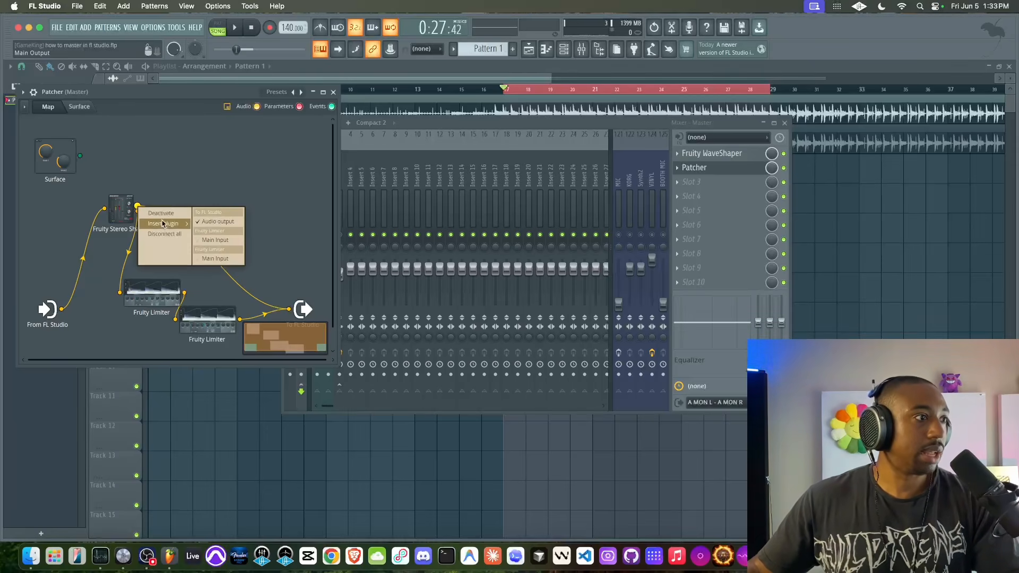
left_click(166, 230)
scroll(654, 286, "right", 10)
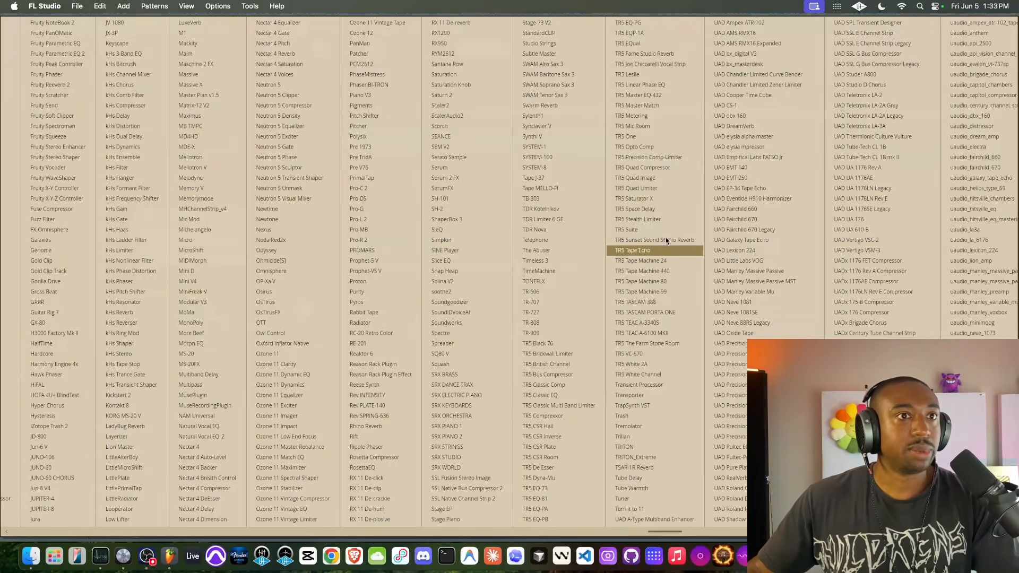
left_click(648, 387)
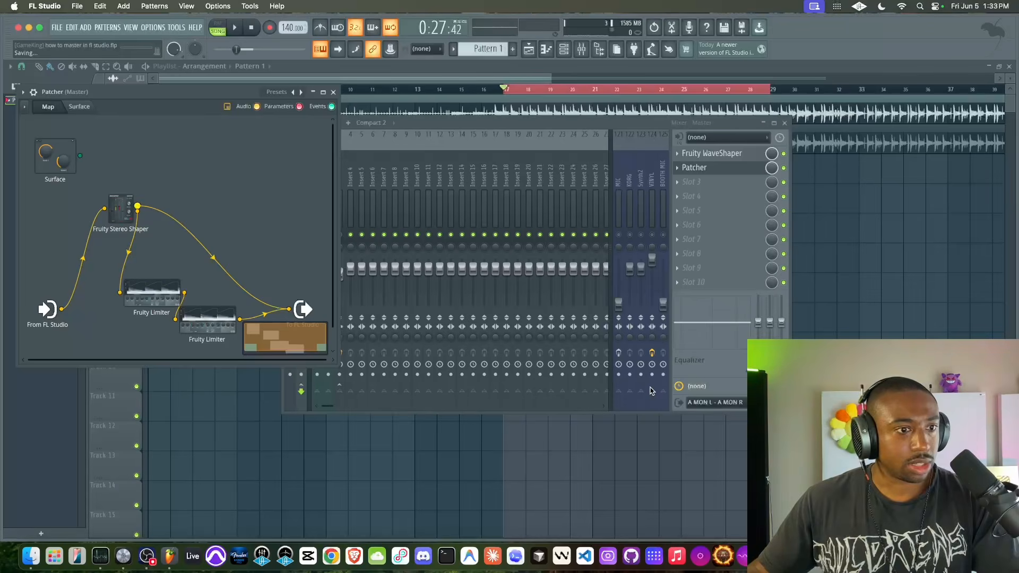
left_click_drag(172, 211, 257, 182)
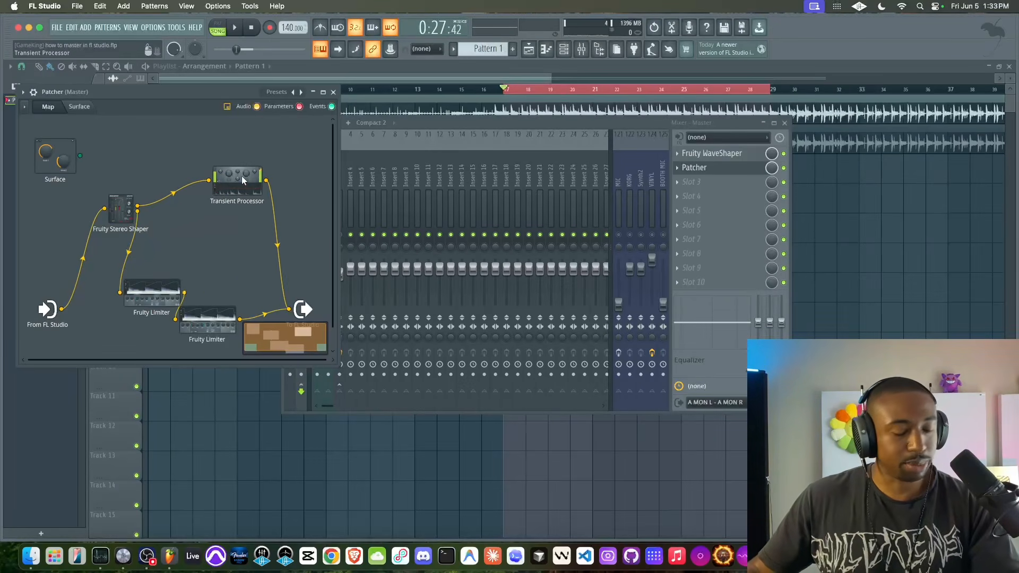
key("ctrl+s")
Raise the Transient Processor's attack to 25% during playback and stop the loop.
double_click(249, 182)
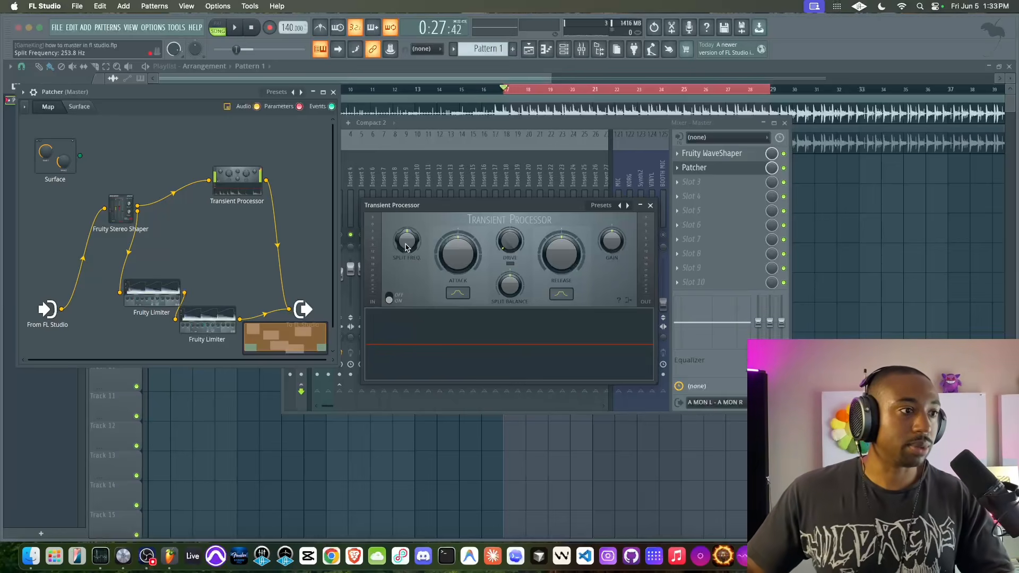
key("space")
left_click_drag(459, 261, 459, 236)
key("space")
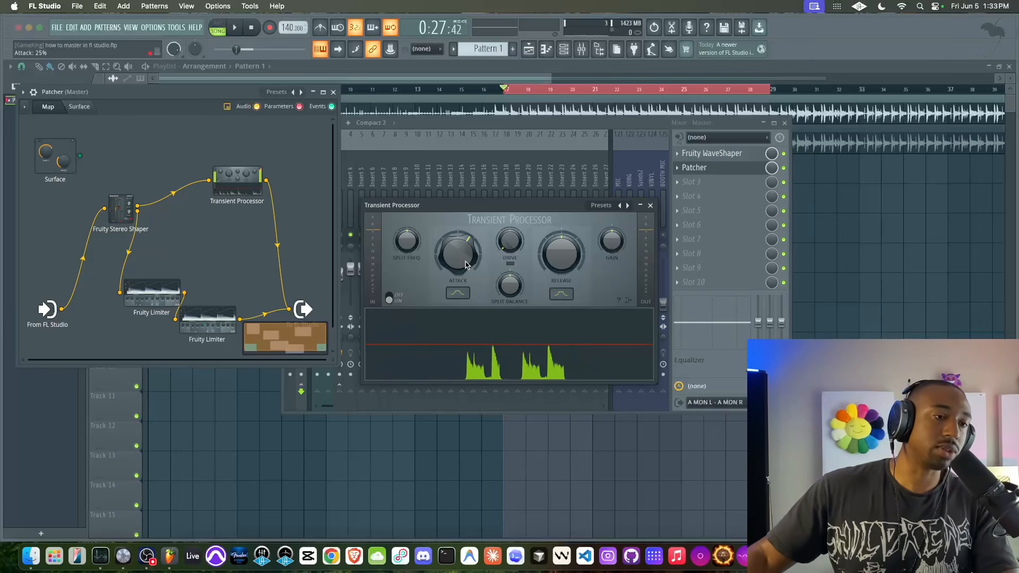
Set the Transient Processor's split balance to 0% dry / 100% wet and play the loop.
key("space")
key("space")
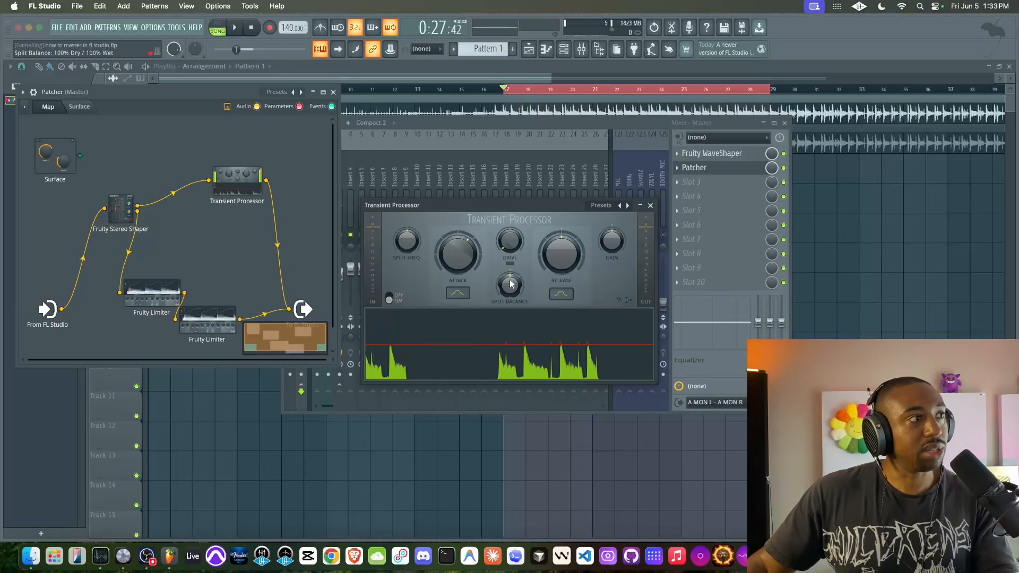
left_click_drag(511, 283, 511, 326)
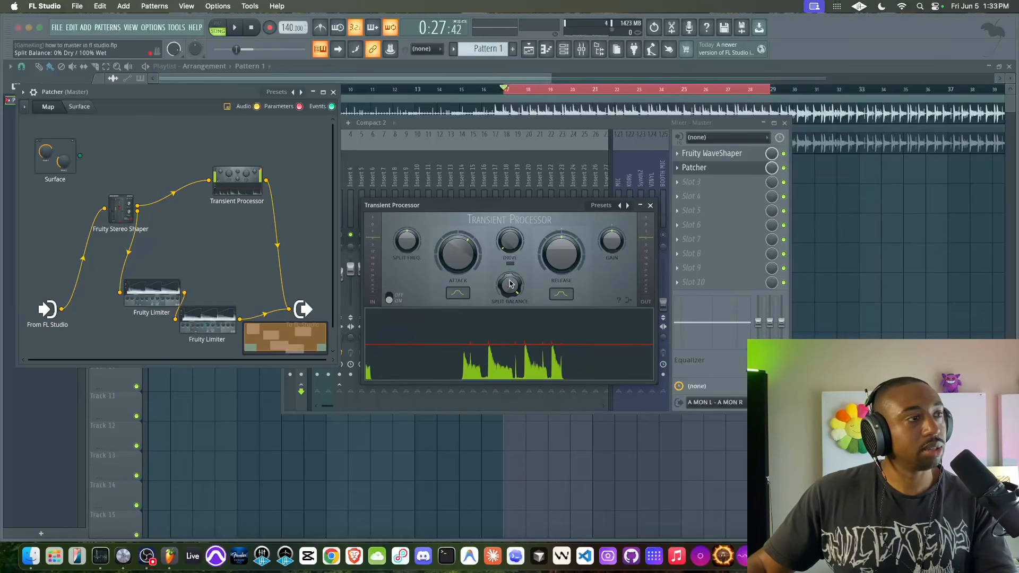
key("space")
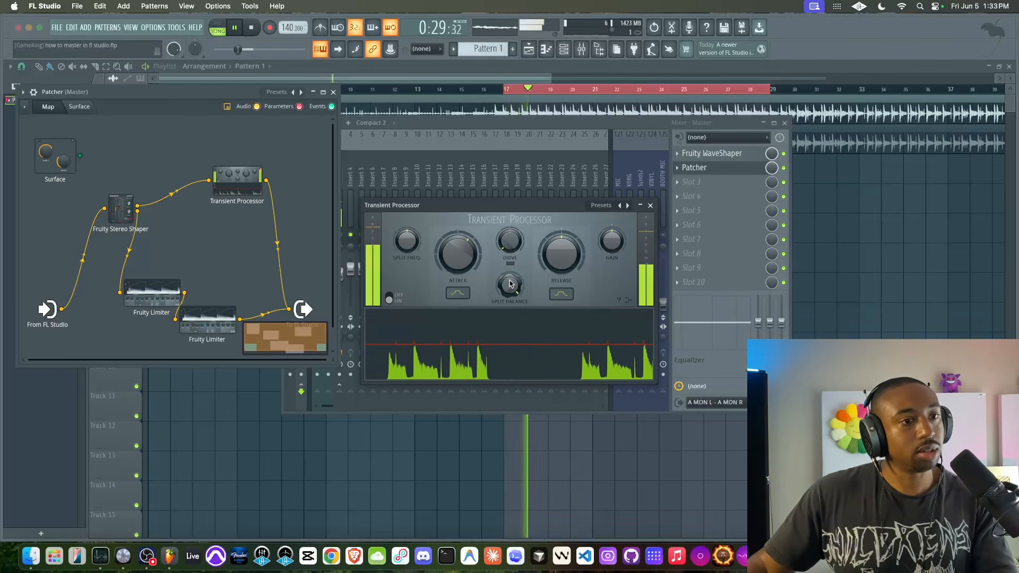
Try a 35% attack on the Transient Processor during playback, audition the attack again, and reset it to its default.
mouse_move(457, 256)
left_mouse_down()
mouse_move(457, 239)
mouse_move(457, 252)
left_mouse_up()
key("space")
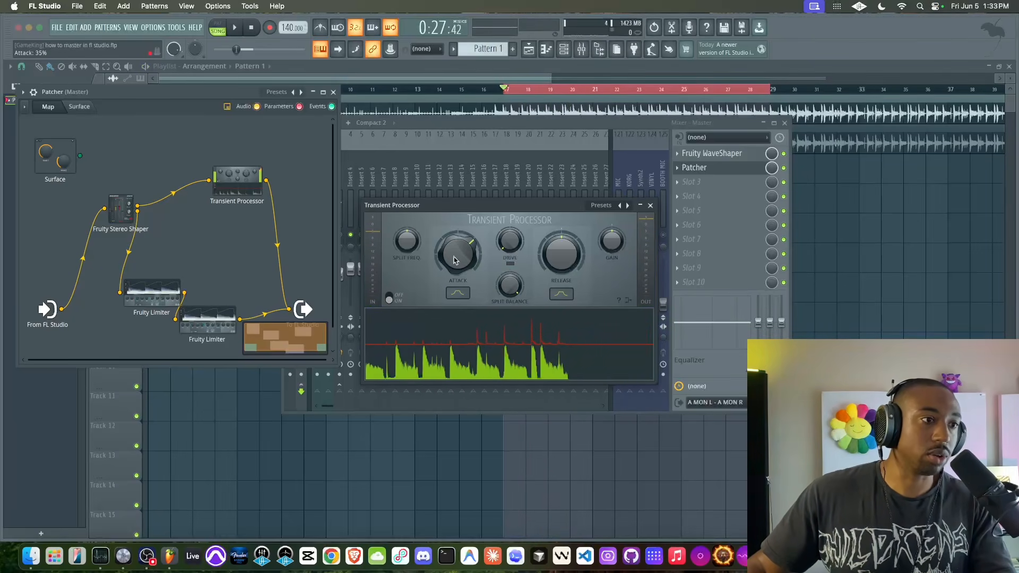
right_click(454, 260)
left_click(468, 270)
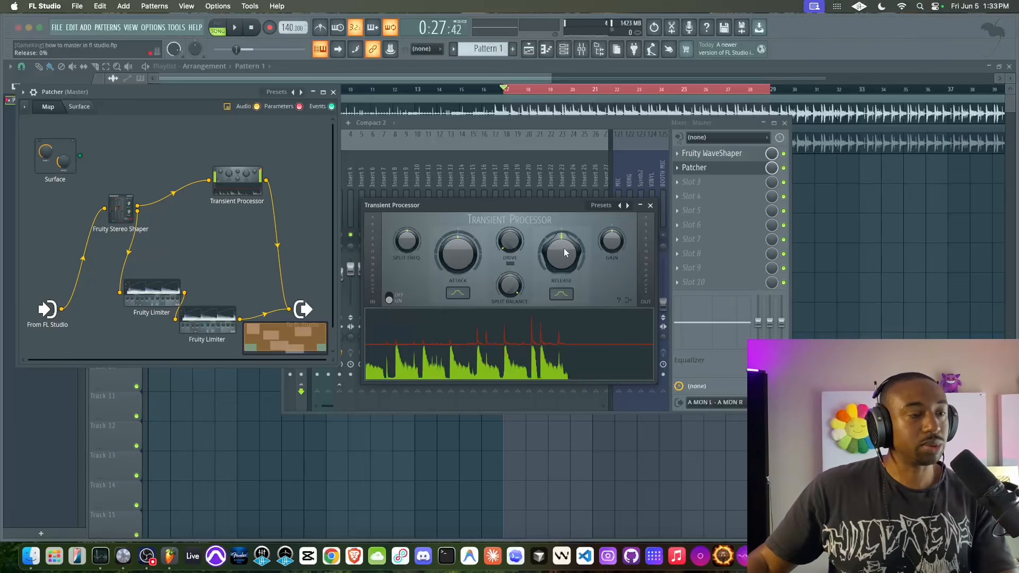
key("space")
left_click_drag(450, 262, 451, 258)
right_click(450, 263)
left_click(470, 285)
Lower the Transient Processor's release to -38%, restart the loop, and switch the release shape to the flatter curve.
left_click_drag(564, 255, 564, 291)
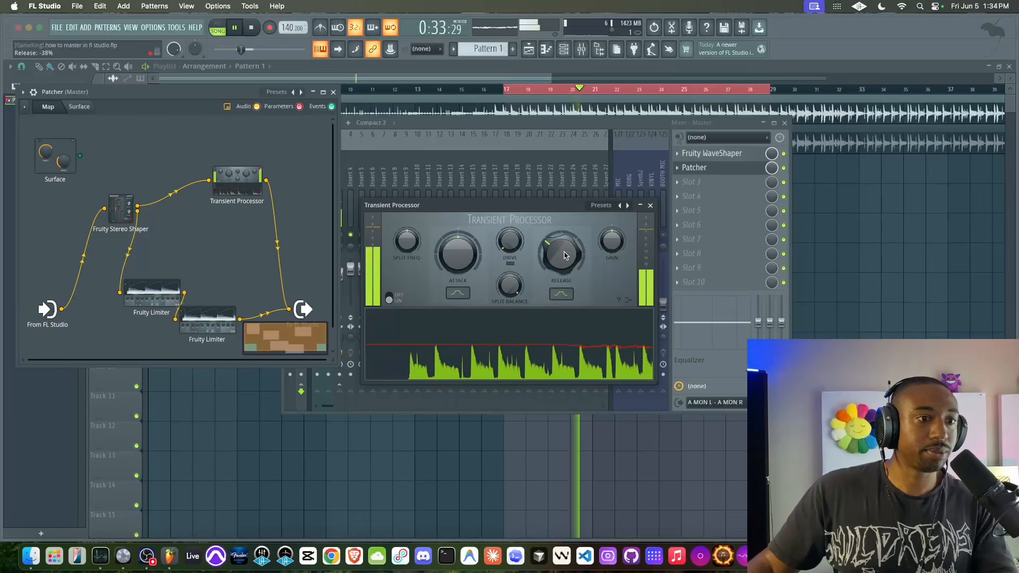
key("space")
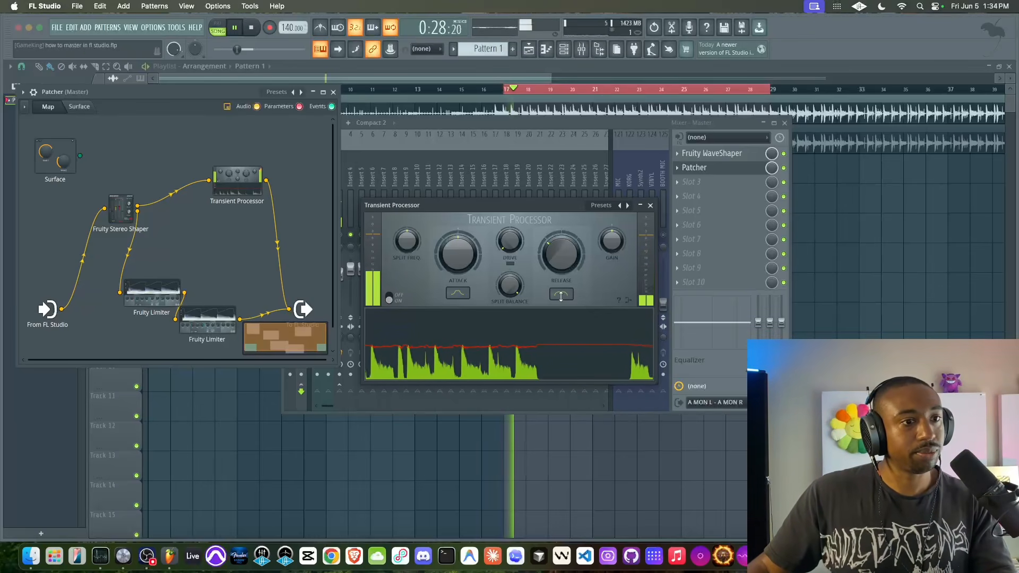
key("space")
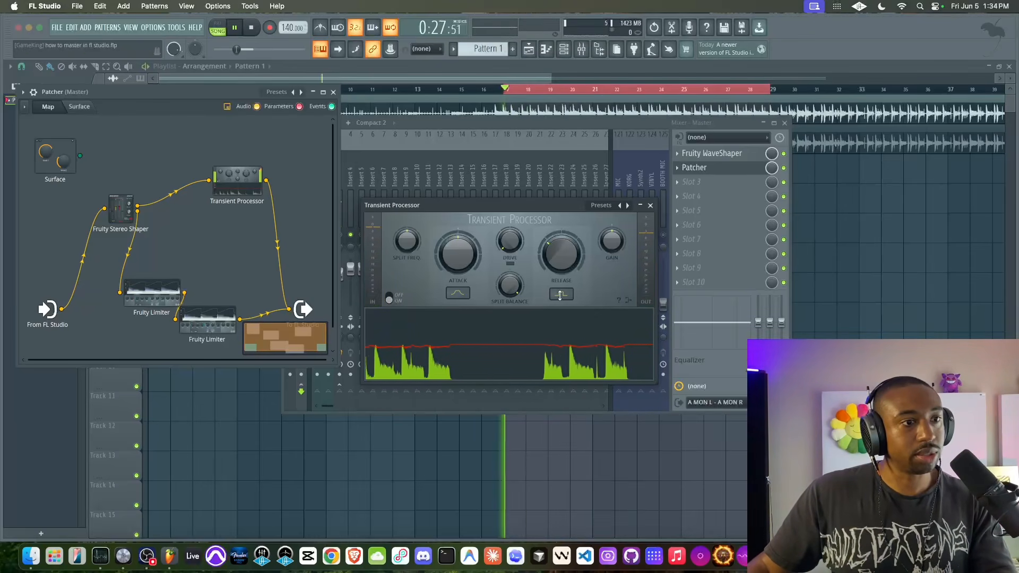
left_click(560, 295)
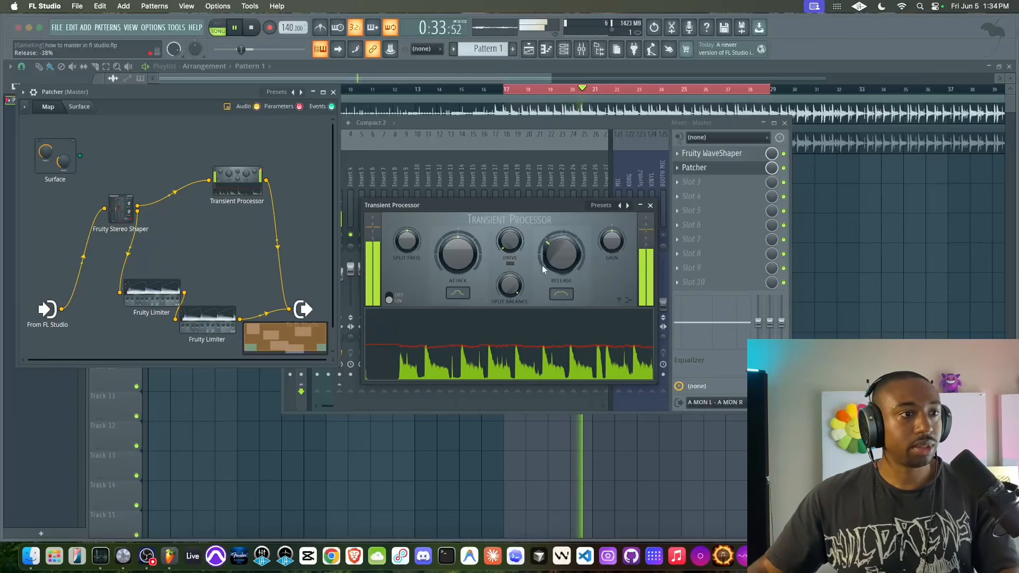
Audition the Transient Processor's drive at amounts up to 83% during playback and return it to 0%.
left_click_drag(517, 241, 516, 183)
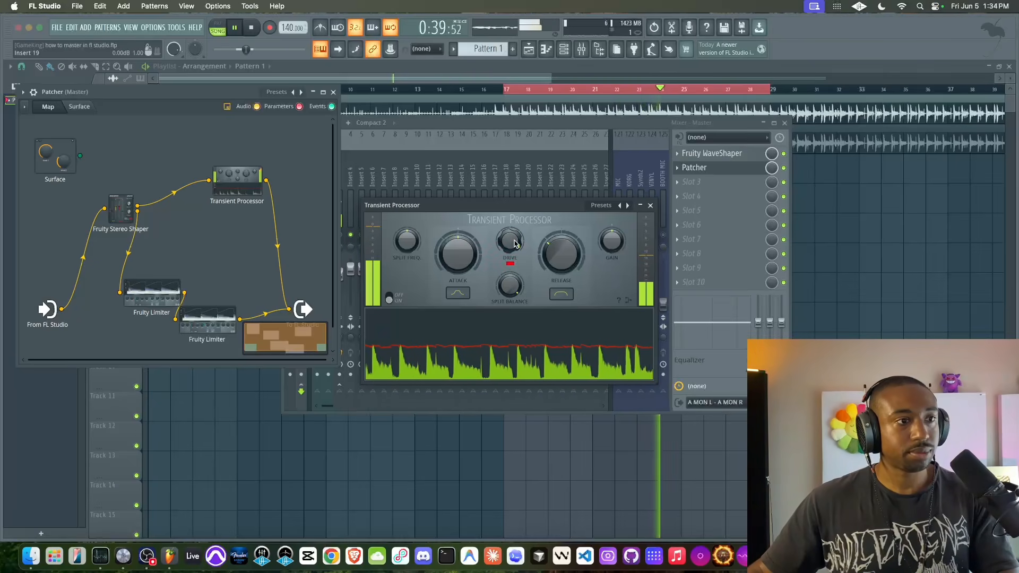
left_click_drag(515, 243, 515, 260)
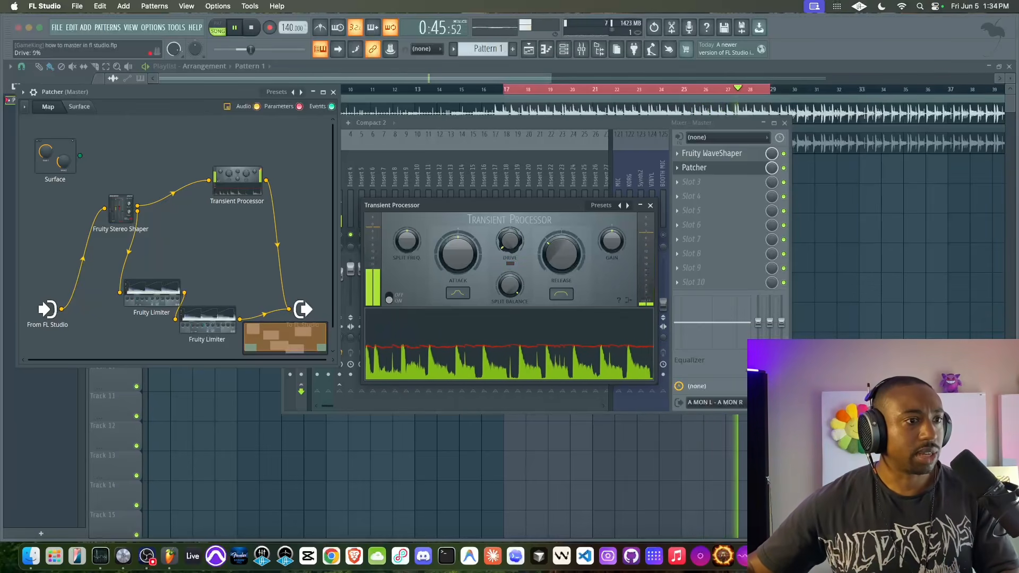
scroll(515, 243, "up", 3)
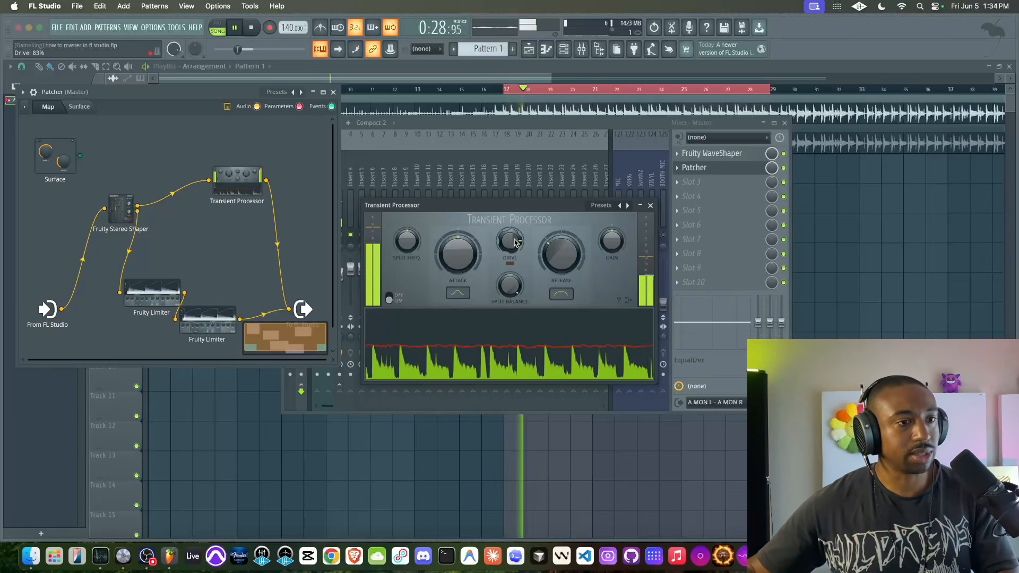
left_click_drag(515, 242, 515, 282)
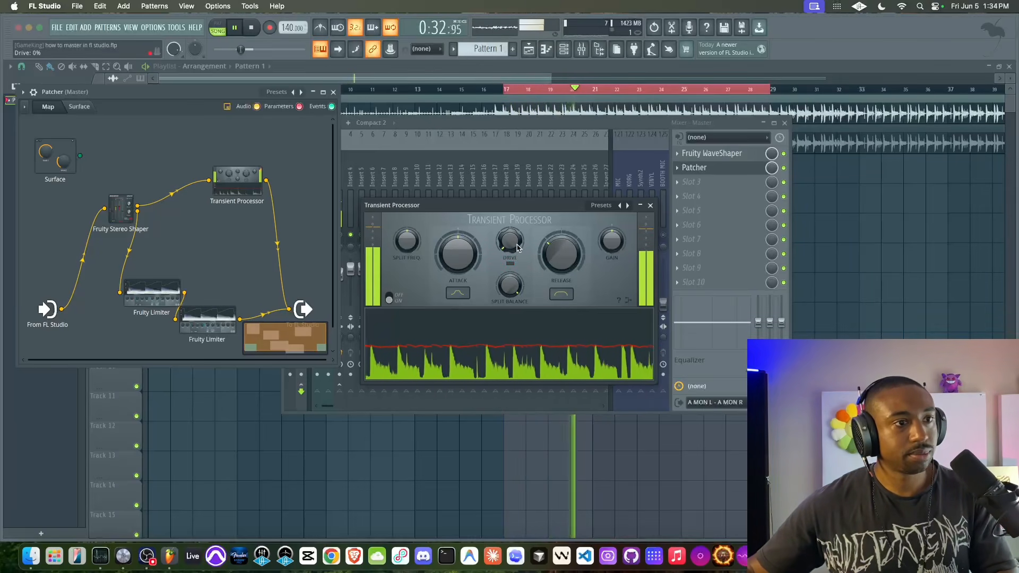
Lower the Transient Processor's split frequency to 144.9 Hz during playback, replay the loop, and stop it.
left_click_drag(406, 242, 407, 245)
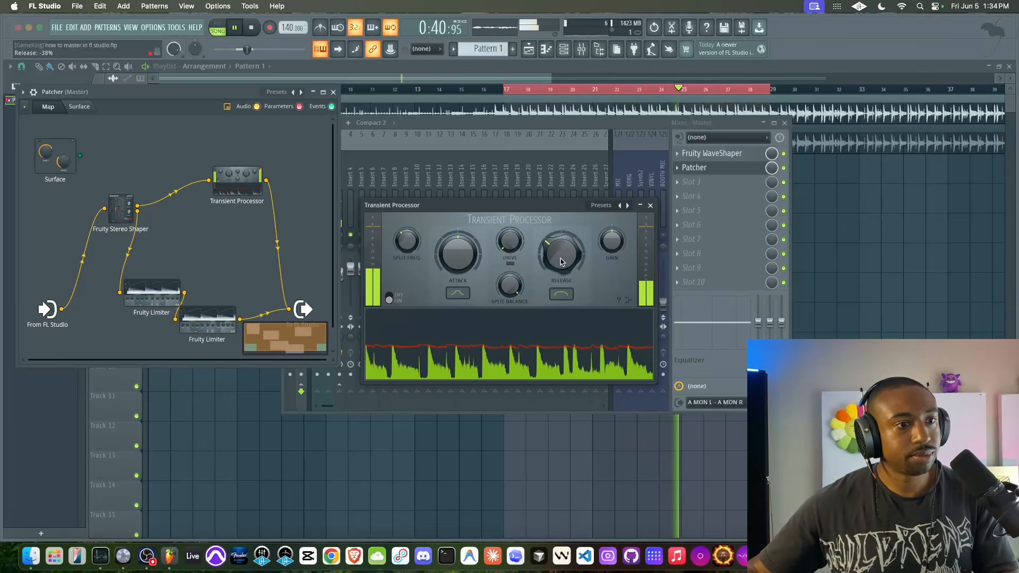
left_click_drag(408, 257, 409, 248)
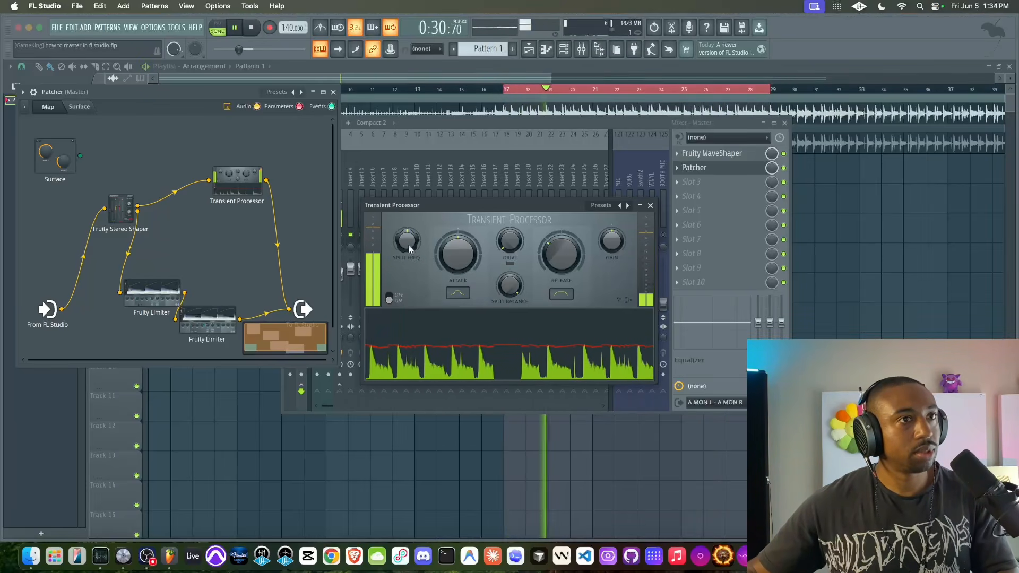
left_click_drag(409, 245, 409, 242)
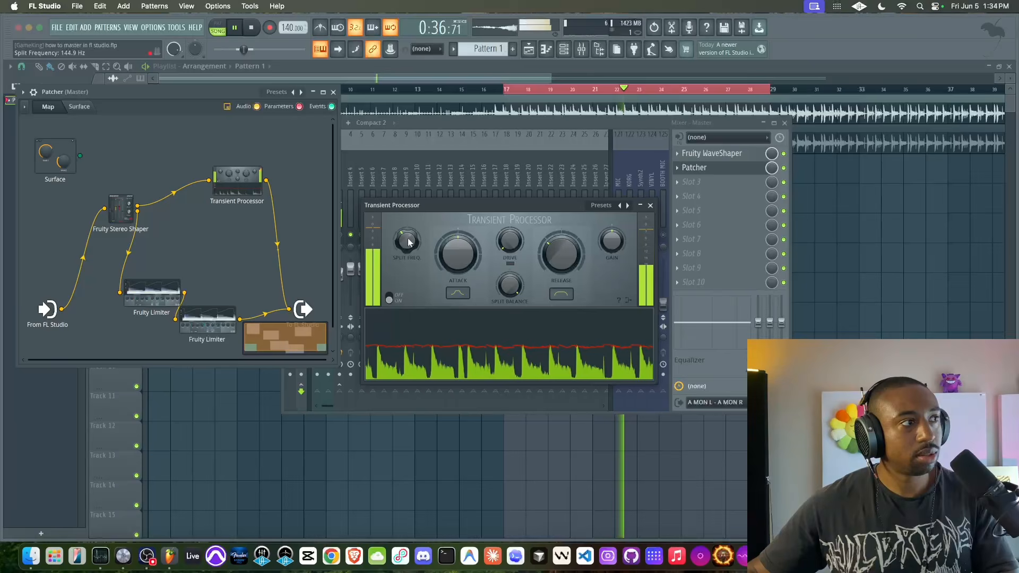
key("space")
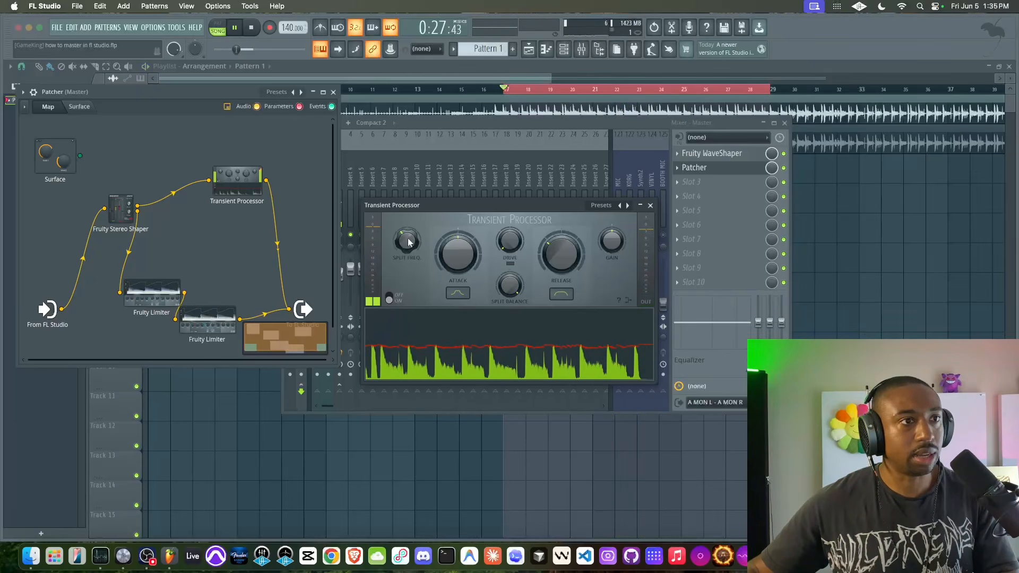
key("space")
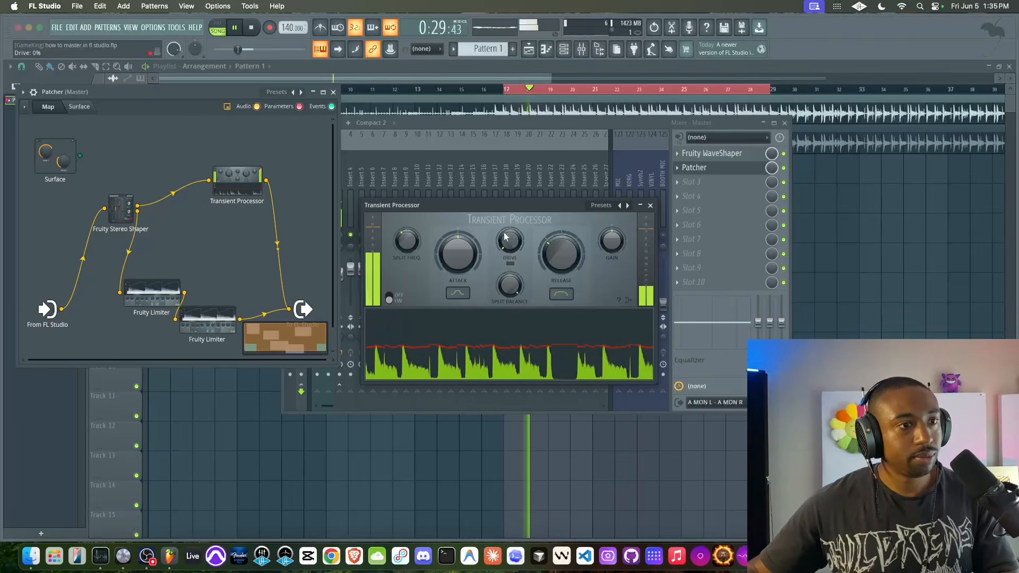
key("space")
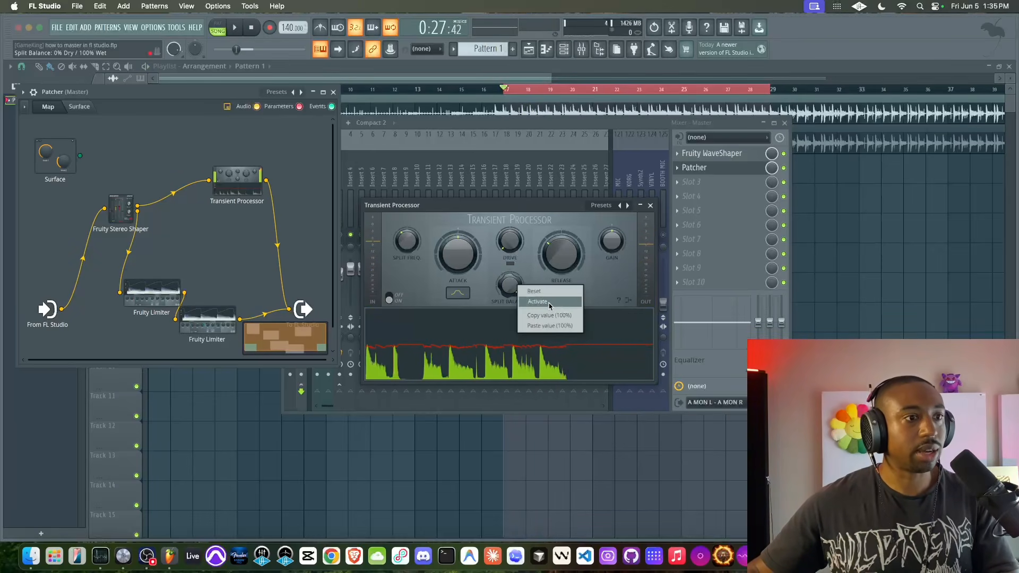
Compare the split balance at 51% dry and 100% dry against fully wet, and return it to 0% dry / 100% wet.
left_click(551, 306)
key("space")
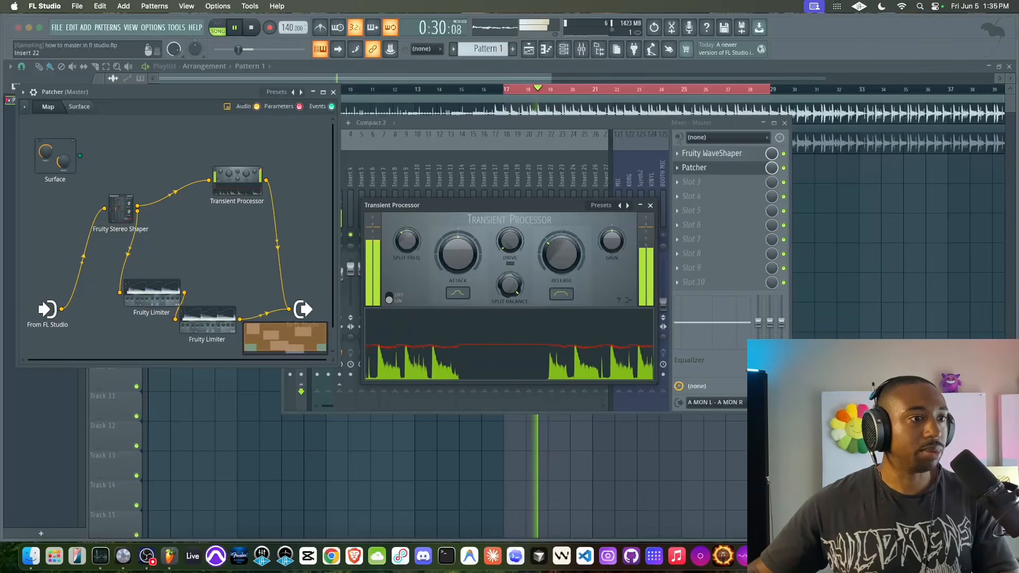
left_click_drag(509, 286, 508, 300)
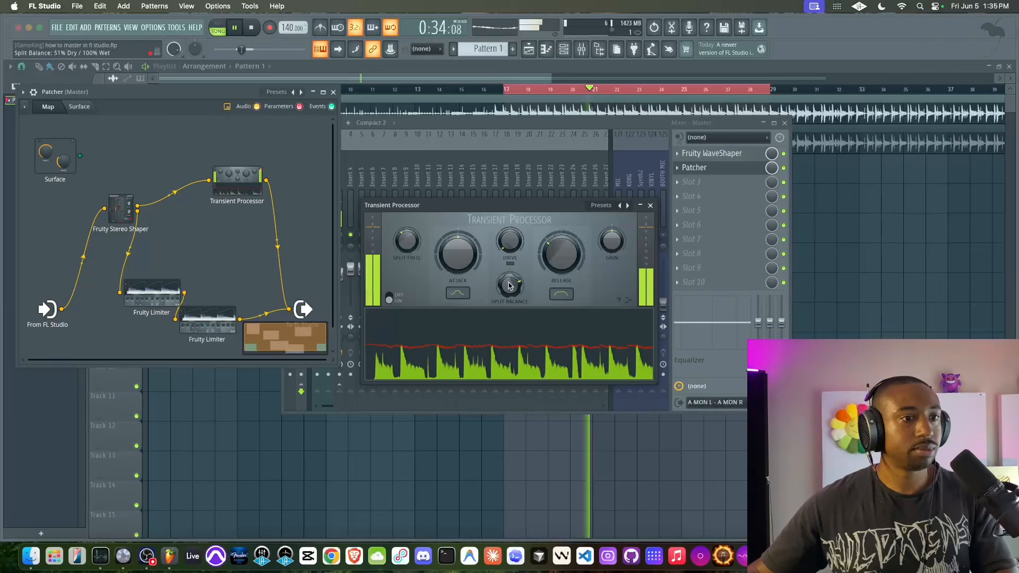
key("space")
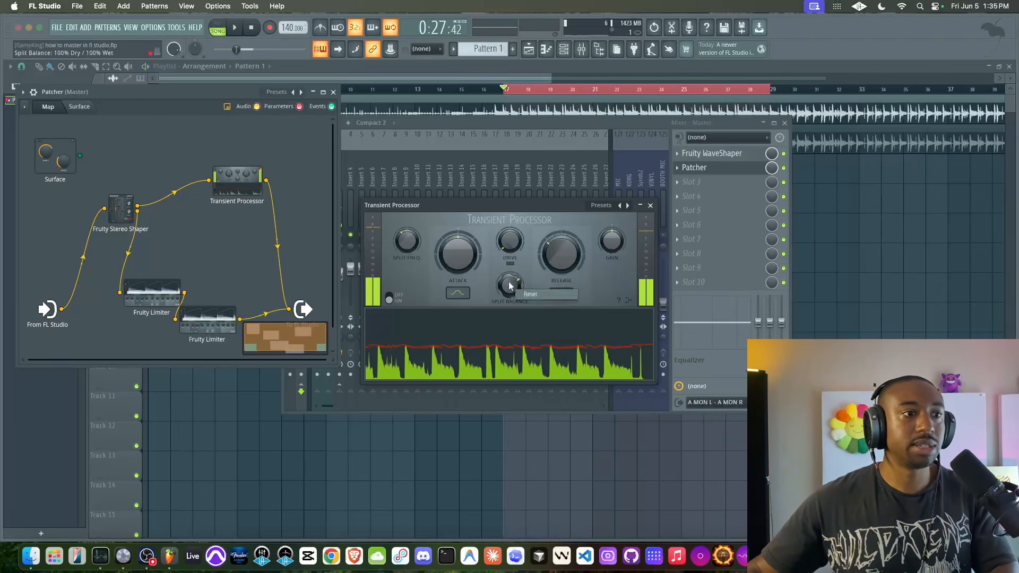
left_click_drag(509, 286, 509, 300)
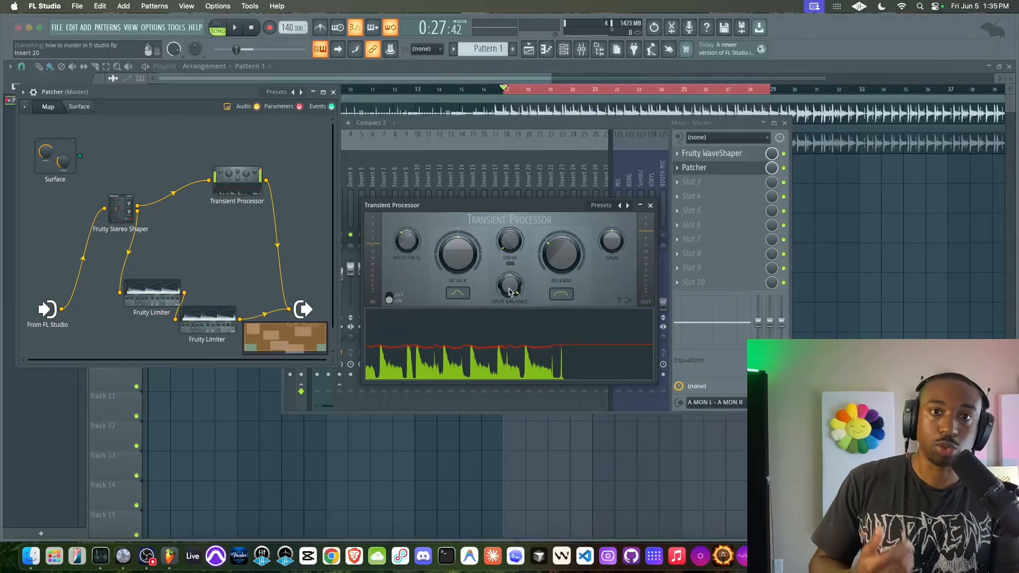
Raise the Transient Processor's output gain while the loop plays.
key("space")
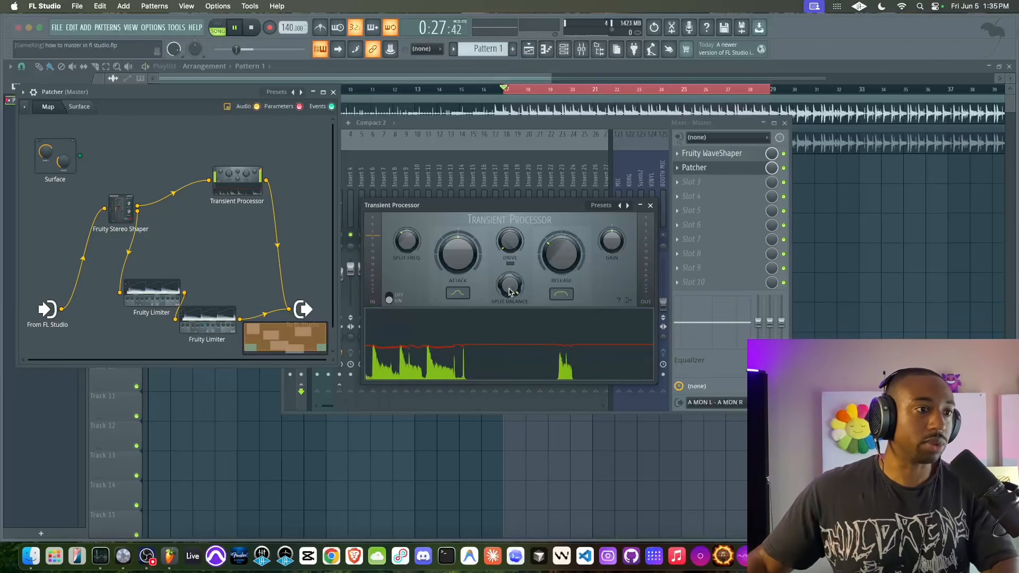
key("space")
left_click_drag(612, 242, 611, 228)
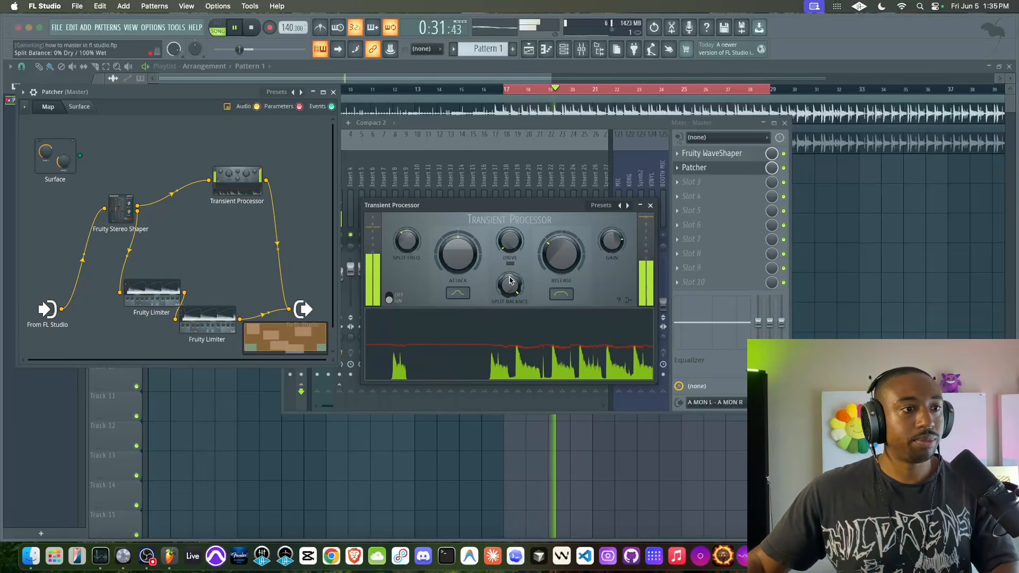
Replay the loop several times, set the split balance to 86% dry / 100% wet, and stop playback.
key("space")
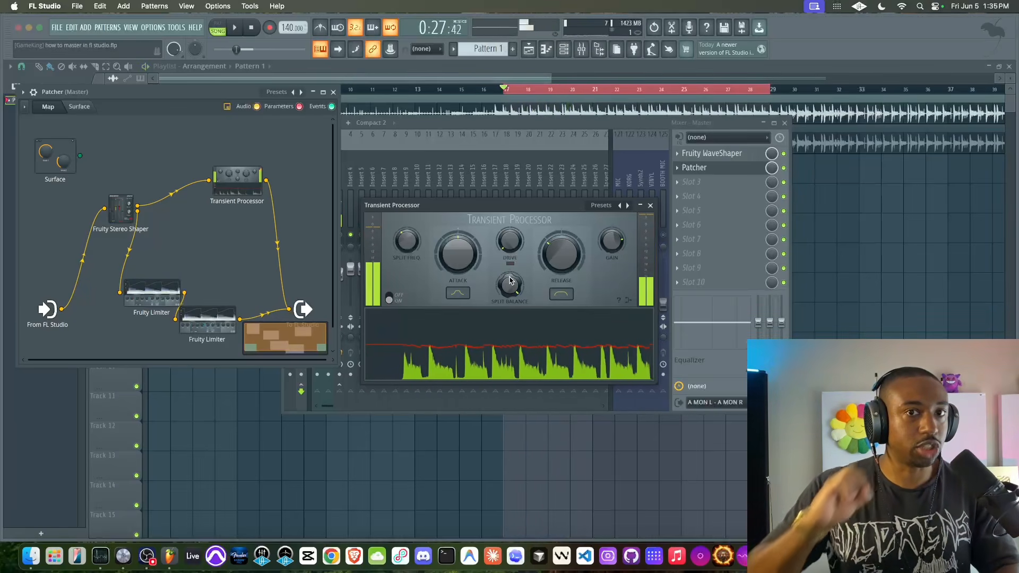
key("space")
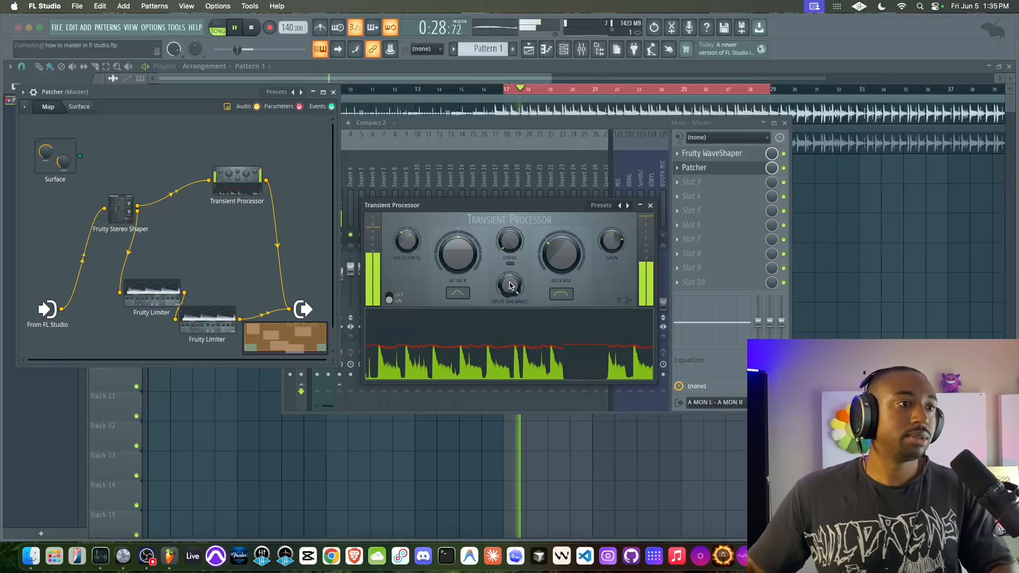
key("space")
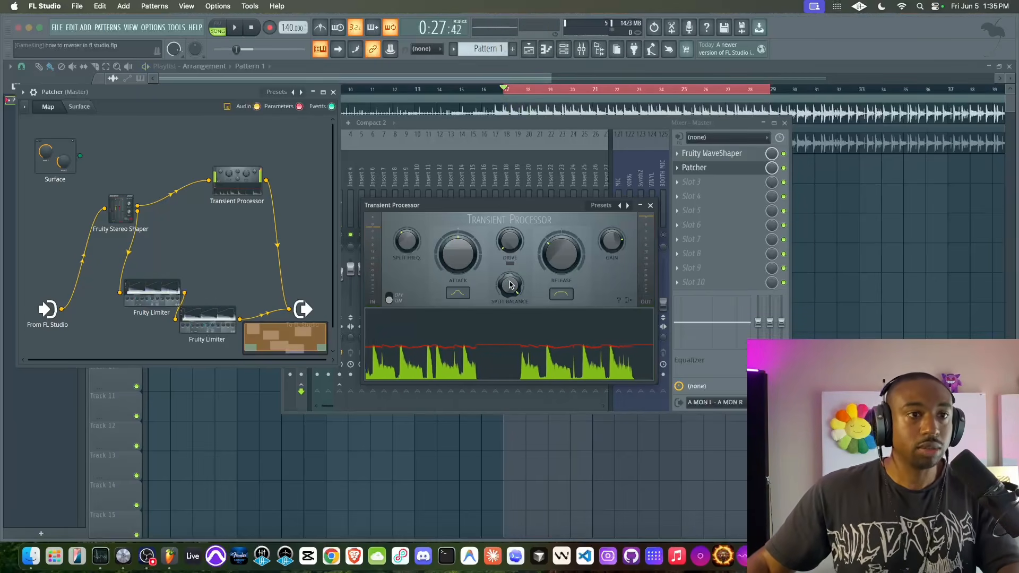
key("space")
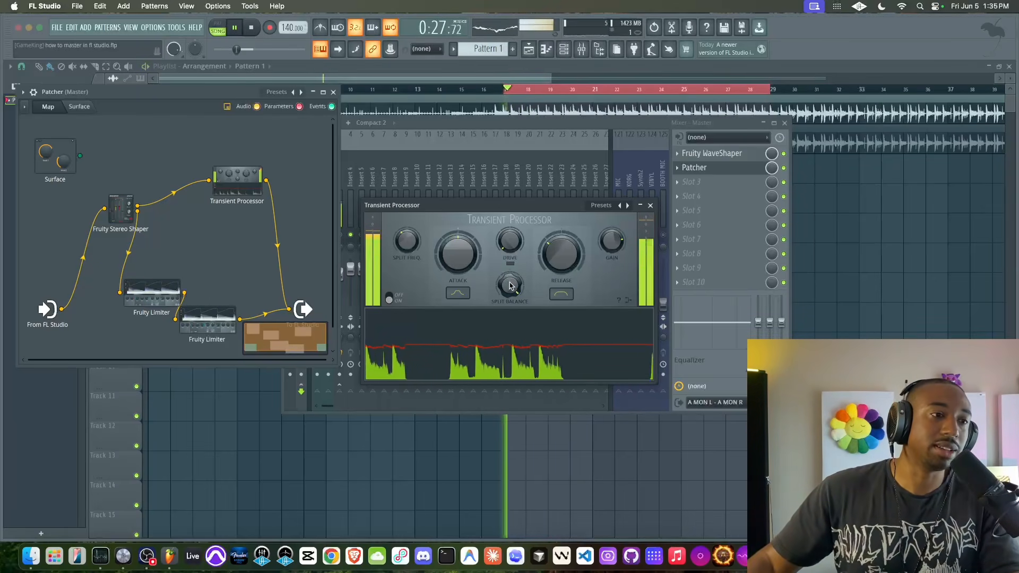
mouse_move(510, 286)
left_mouse_down()
mouse_move(509, 309)
mouse_move(510, 286)
left_mouse_up()
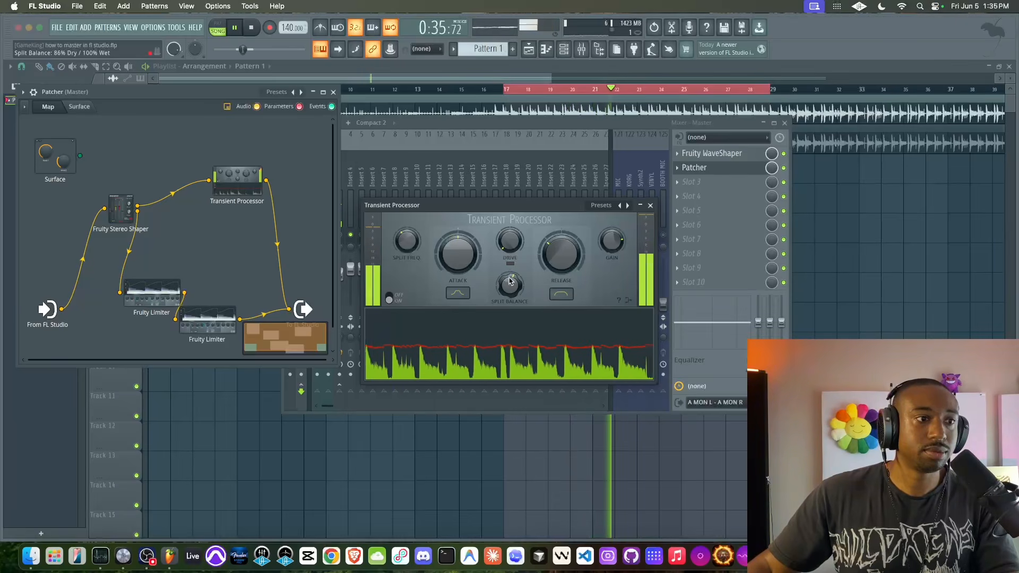
key("space")
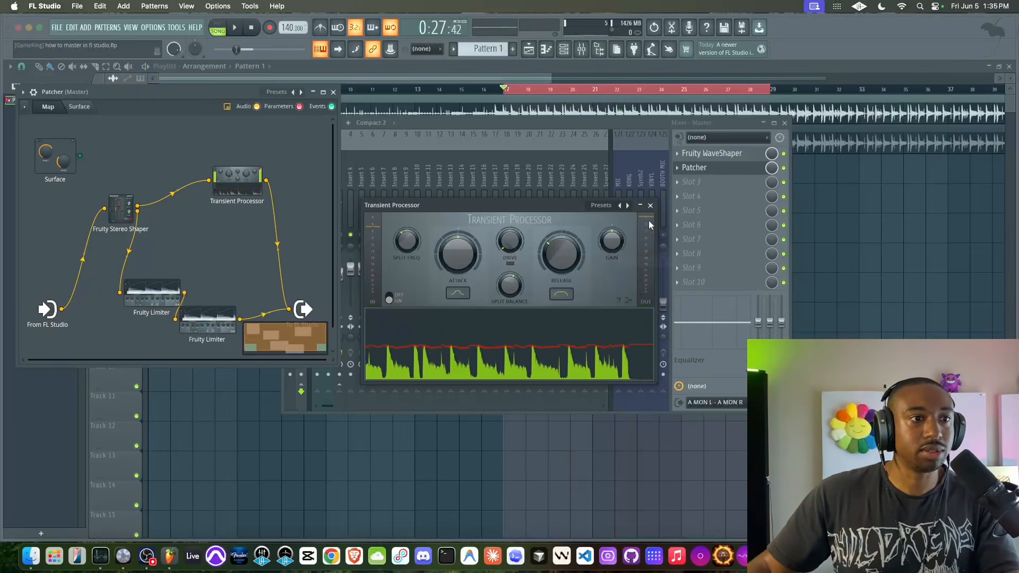
Close the Transient Processor and Patcher windows, and play the loop with the Master's Patcher slot bypassed for comparison.
left_click(650, 206)
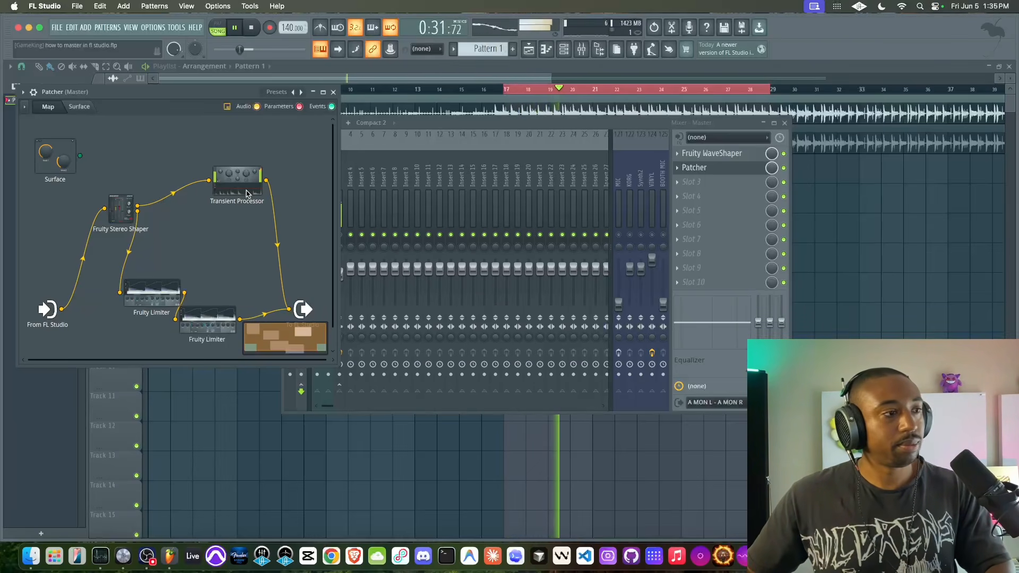
left_click(333, 91)
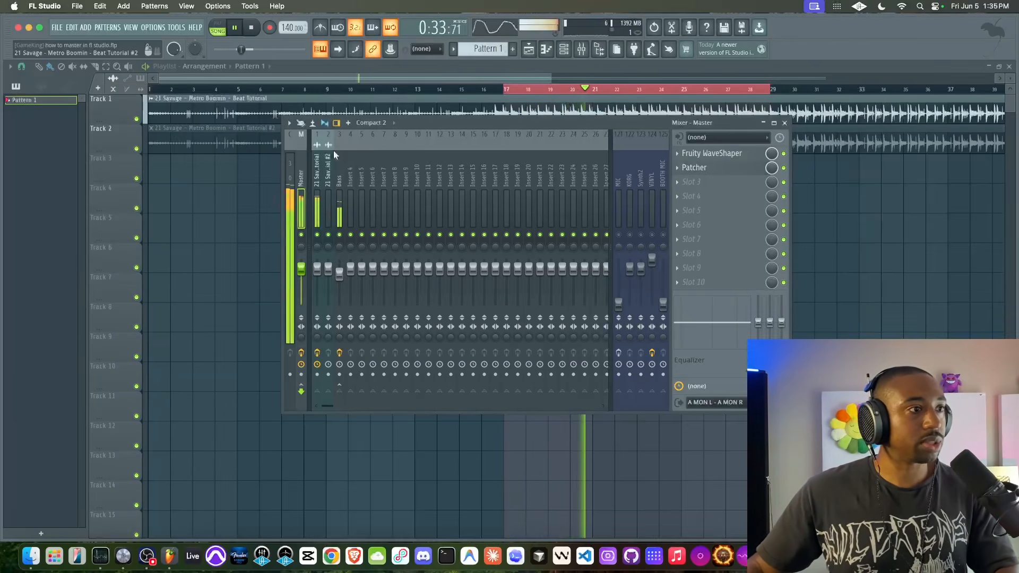
left_click(695, 168)
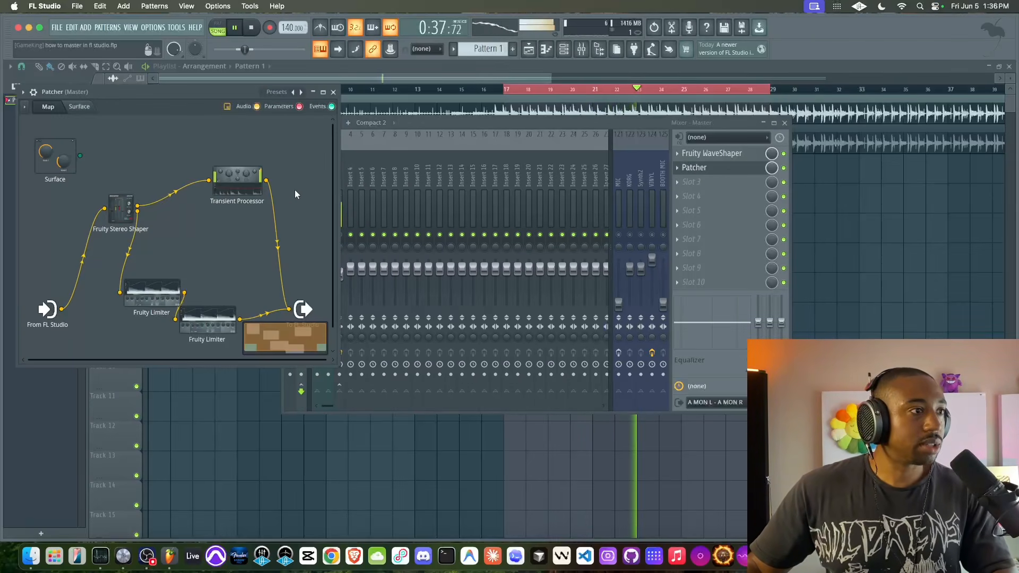
left_click(334, 92)
key("space")
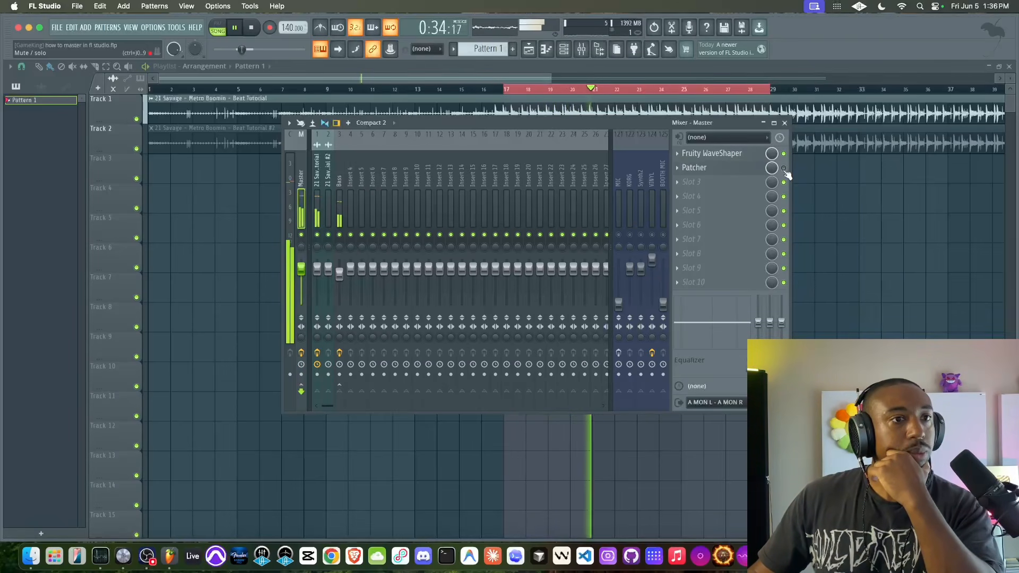
Re-enable Patcher, check the first Fruity Limiter's gain, and compare the loop with Patcher bypassed and active.
left_click(758, 169)
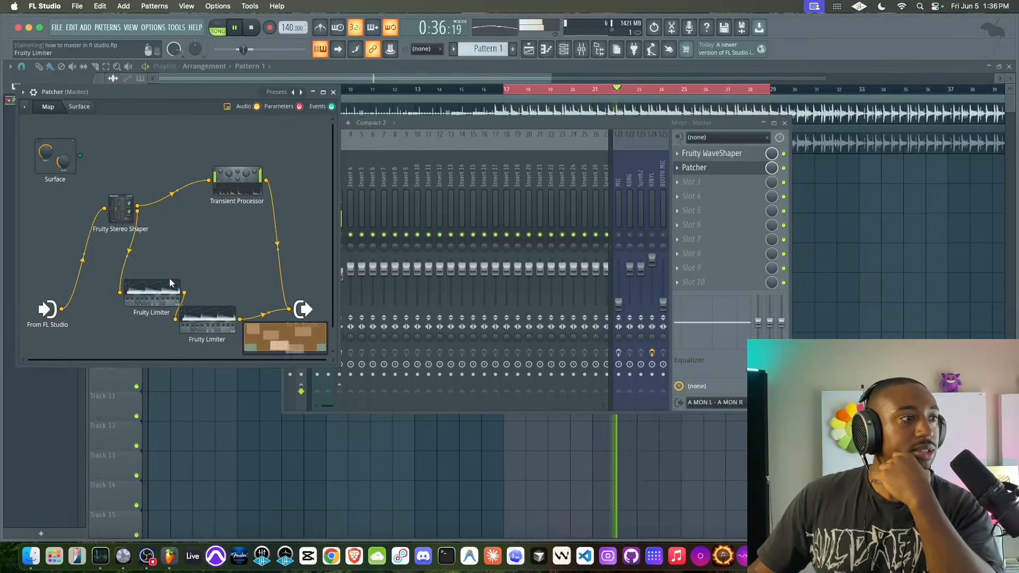
left_click(153, 289)
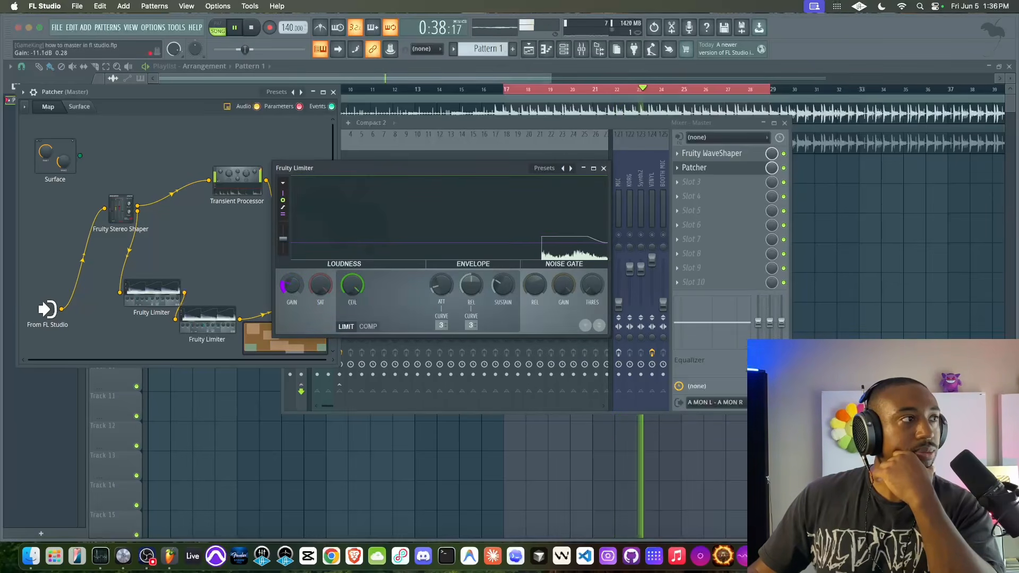
left_click(603, 168)
left_click(334, 93)
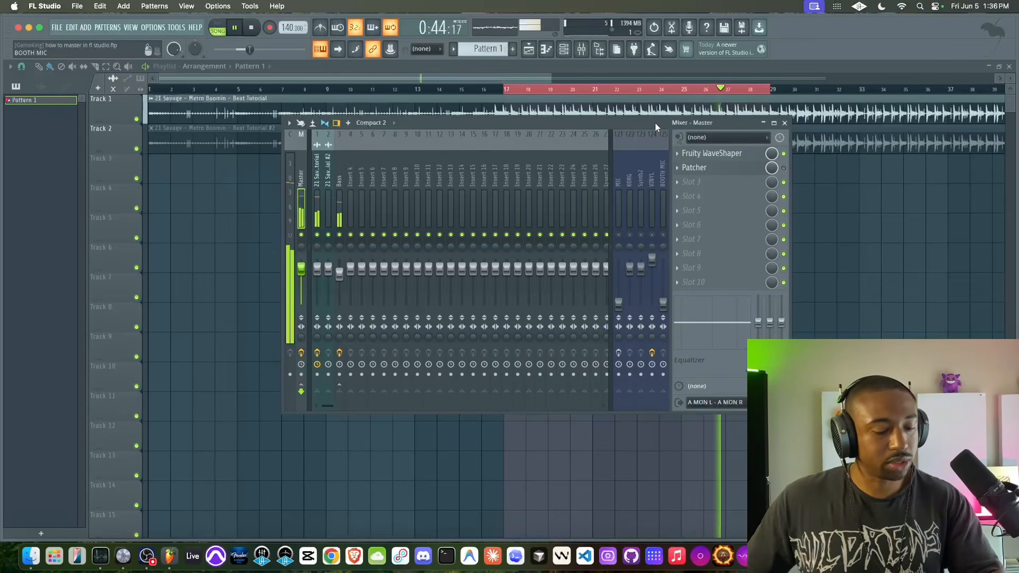
left_click(744, 172)
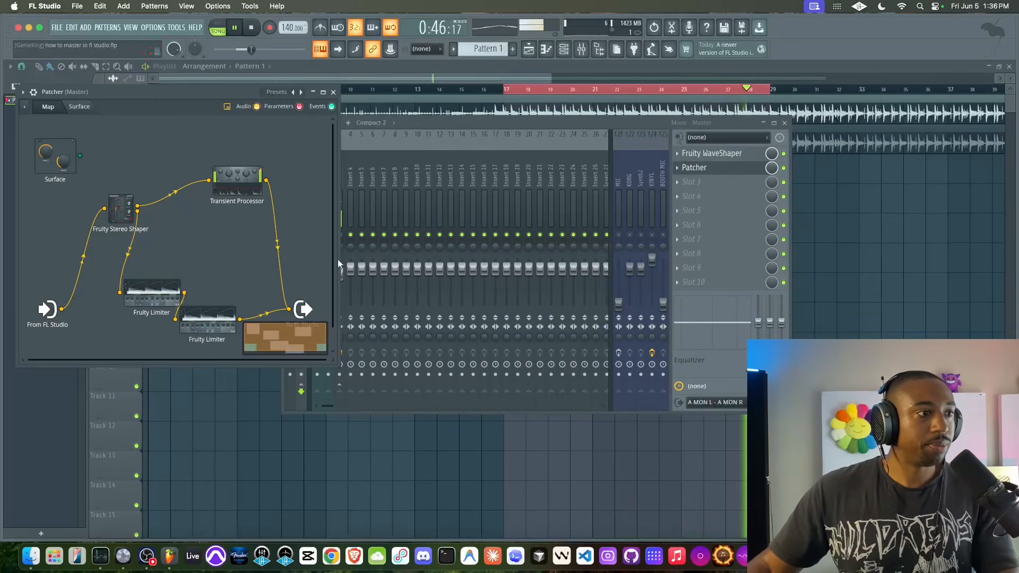
Try to insert Fruity Parametric EQ 2 in front of Patcher's audio output.
right_click(290, 310)
mouse_move(309, 332)
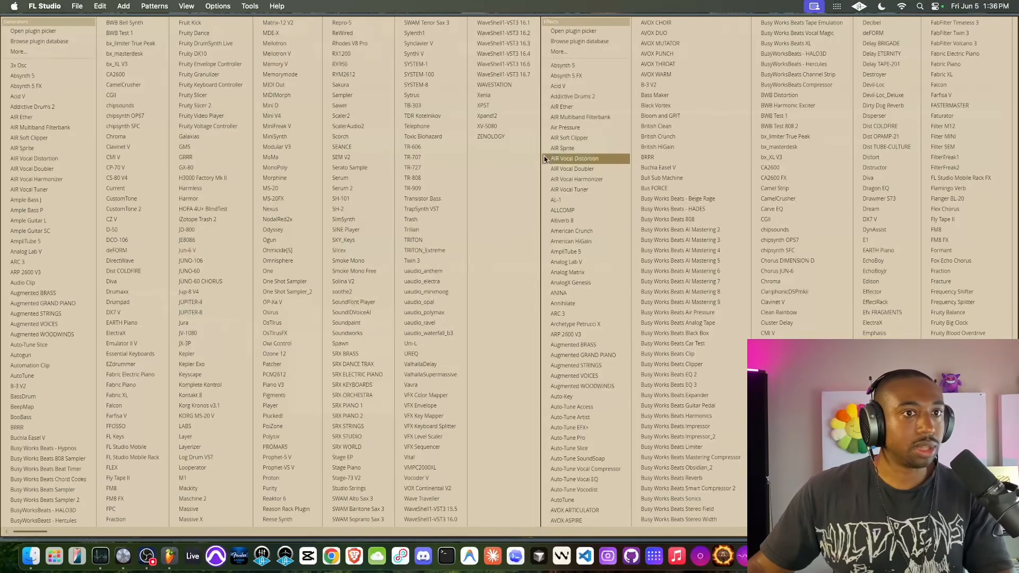
scroll(690, 239, "right", 5)
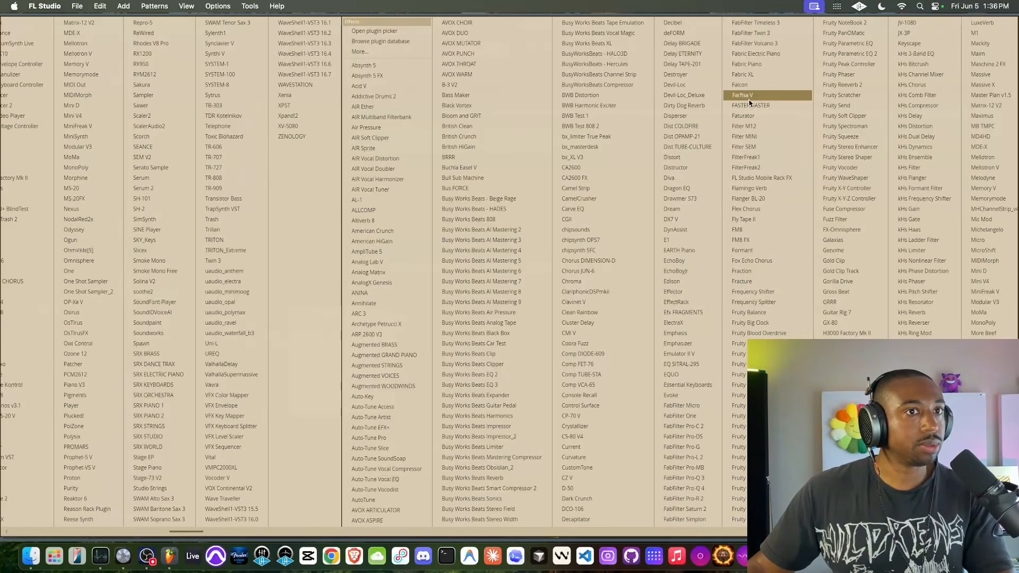
left_click(862, 53)
left_click_drag(264, 257, 260, 245)
double_click(260, 246)
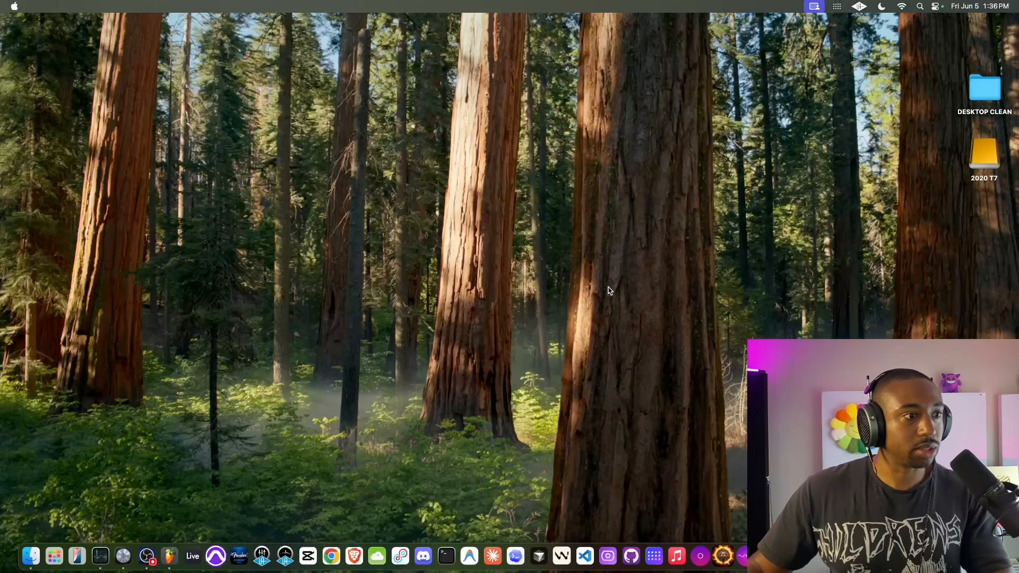
left_click(609, 291)
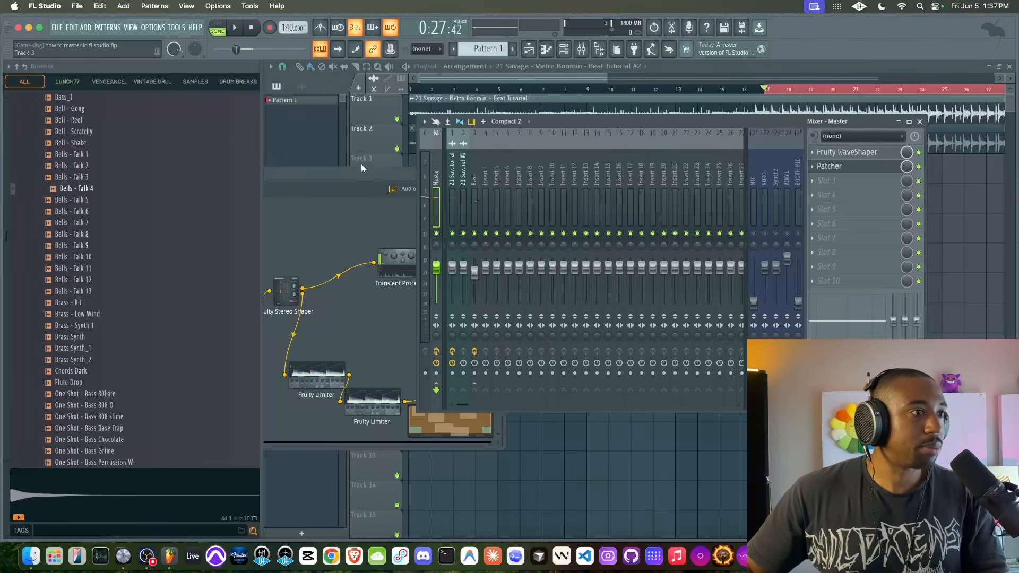
Bring up the mixer, reopen the Master's Patcher, and move its window so the whole output section is accessible.
left_click(361, 168)
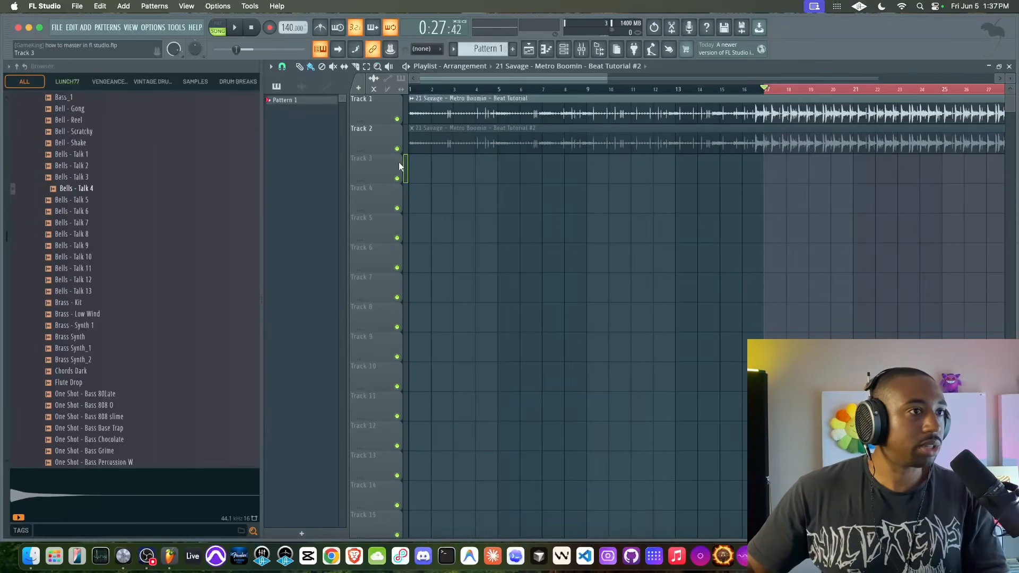
left_click(581, 48)
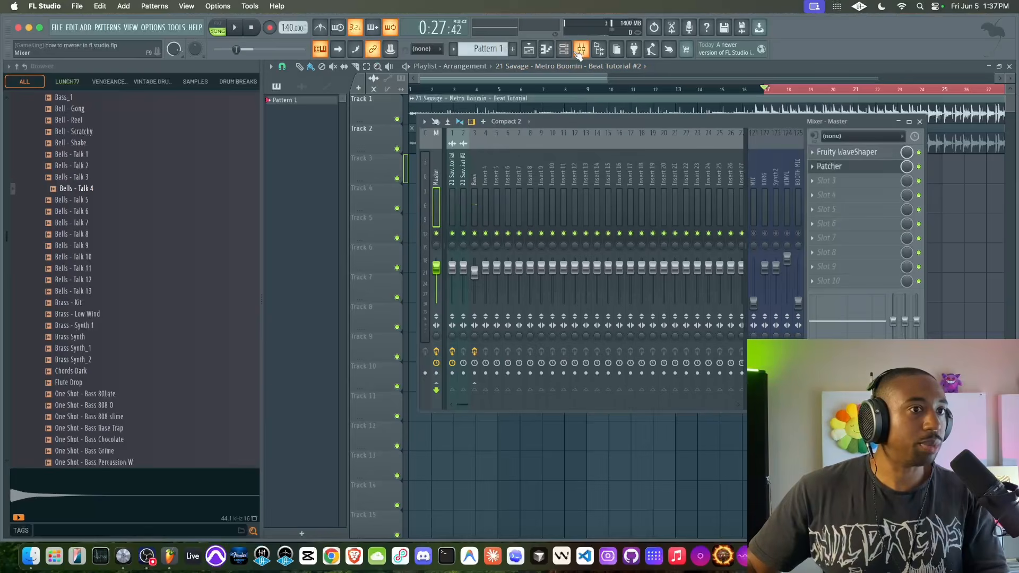
left_click(844, 167)
left_click_drag(394, 177, 454, 135)
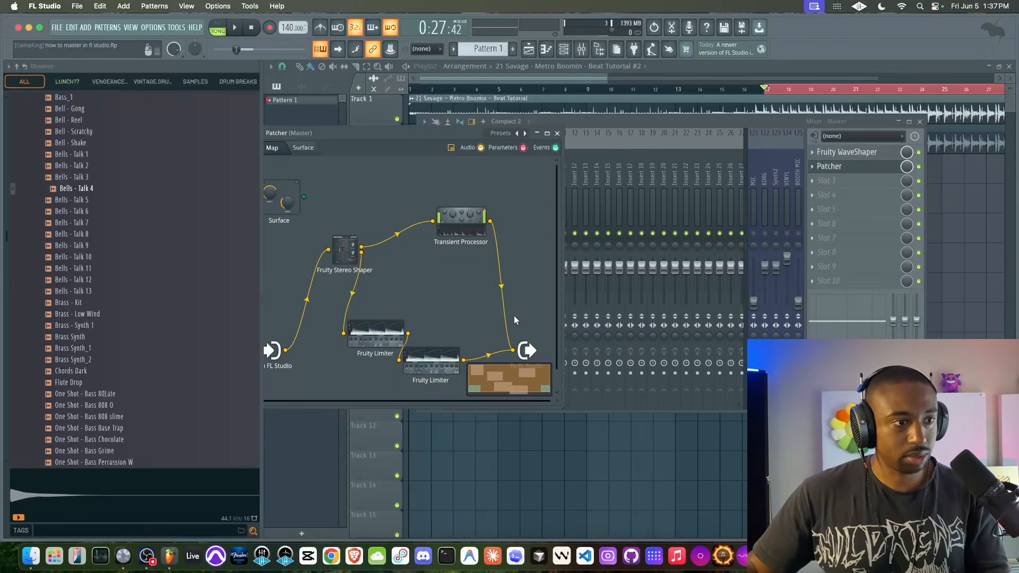
Insert a Fruity Limiter in front of Patcher's audio output and place it just below the Transient Processor.
right_click(513, 350)
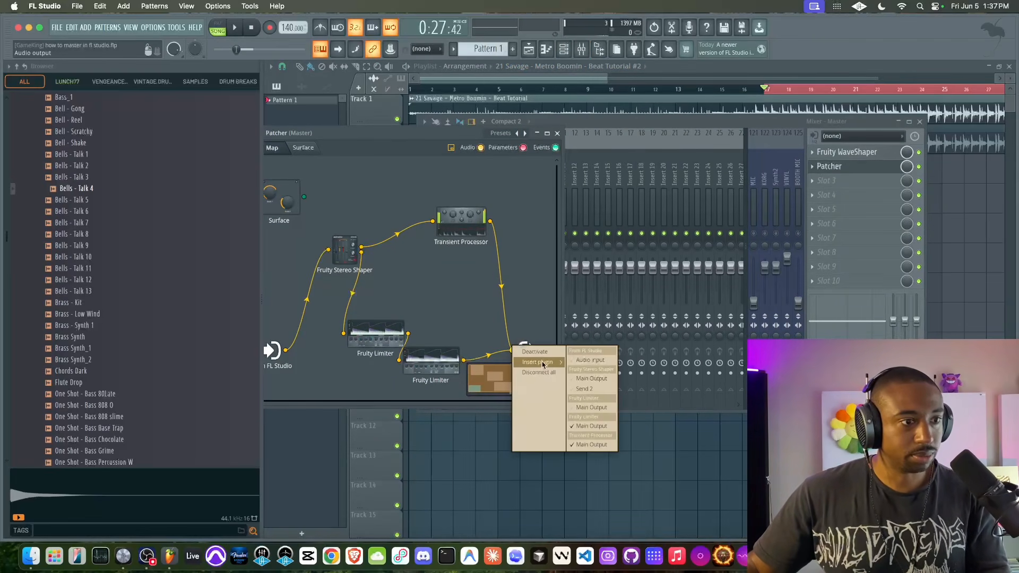
mouse_move(542, 365)
scroll(605, 345, "right", 5)
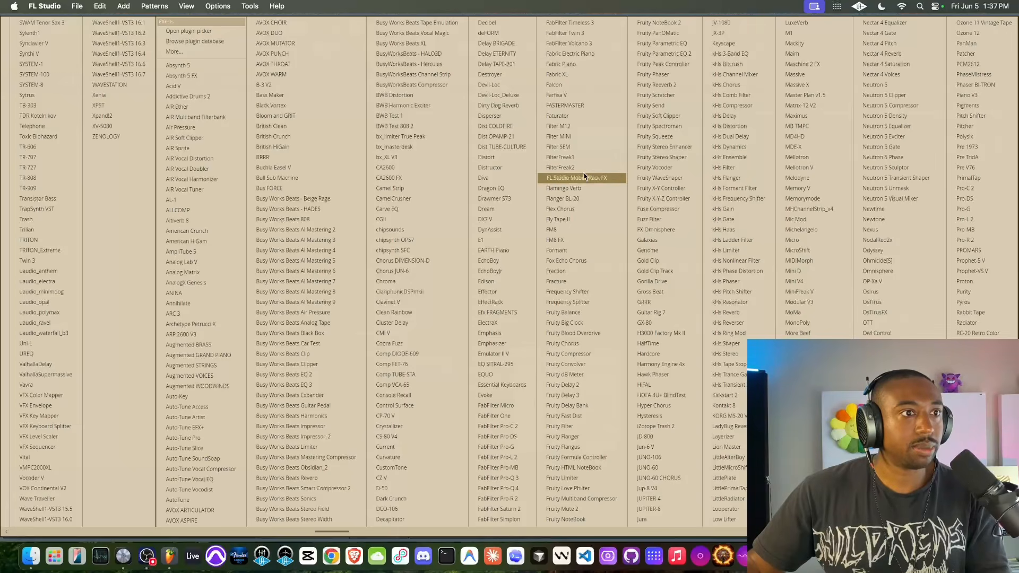
left_click(567, 479)
left_click_drag(519, 330, 512, 272)
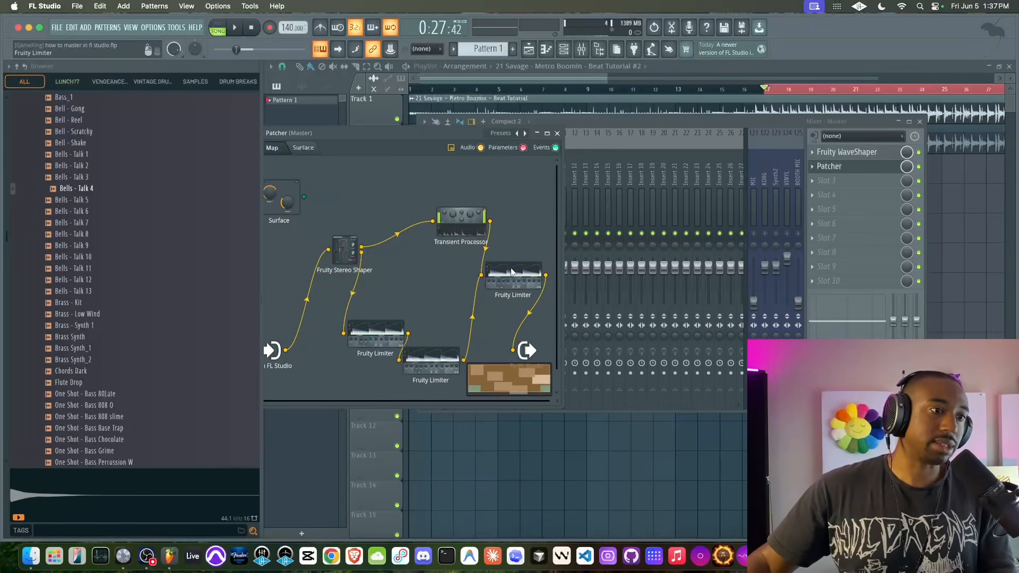
Open the newly inserted Fruity Limiter and adjust its gain while the loop plays.
left_click(512, 272)
scroll(429, 325, "up", 10)
key("space")
mouse_move(365, 333)
left_mouse_down()
mouse_move(365, 307)
mouse_move(364, 343)
left_mouse_up()
key("space")
Switch the final Fruity Limiter to its compressor, set the threshold to -13.4 dB while auditioning the loop, and close it.
left_click(438, 369)
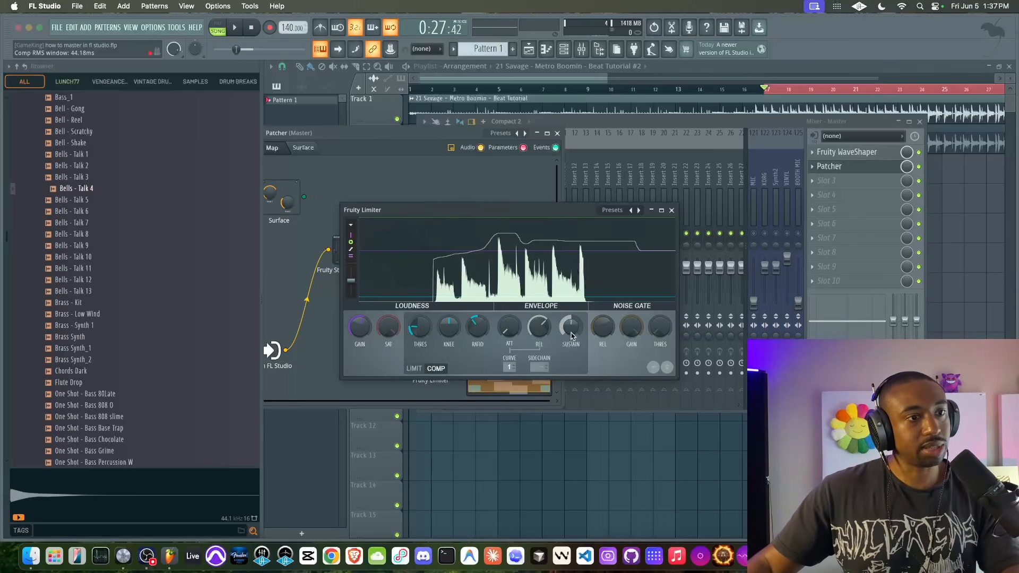
key("space")
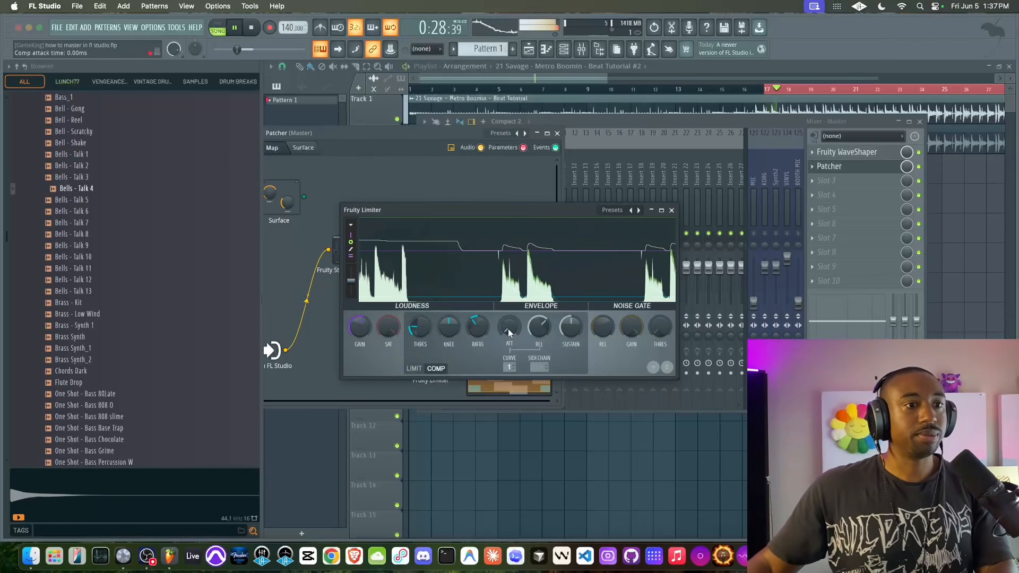
key("space")
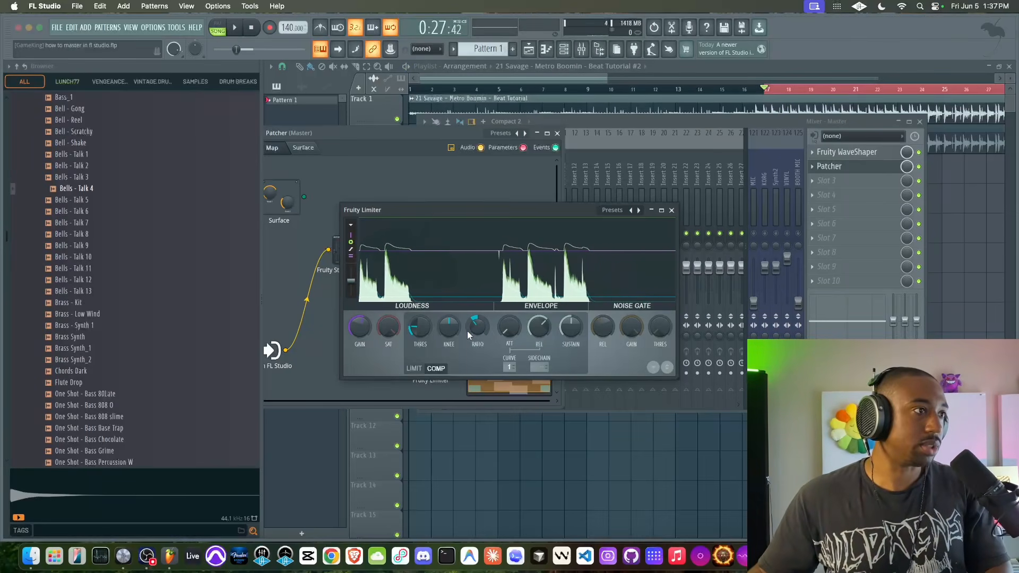
key("space")
mouse_move(423, 329)
left_mouse_down()
mouse_move(423, 318)
mouse_move(423, 329)
left_mouse_up()
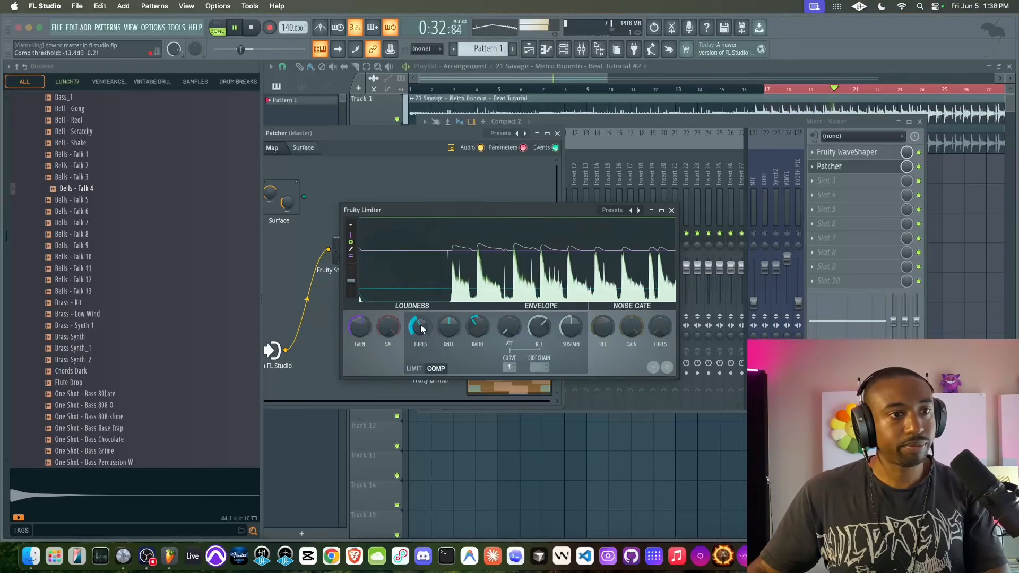
left_click(671, 210)
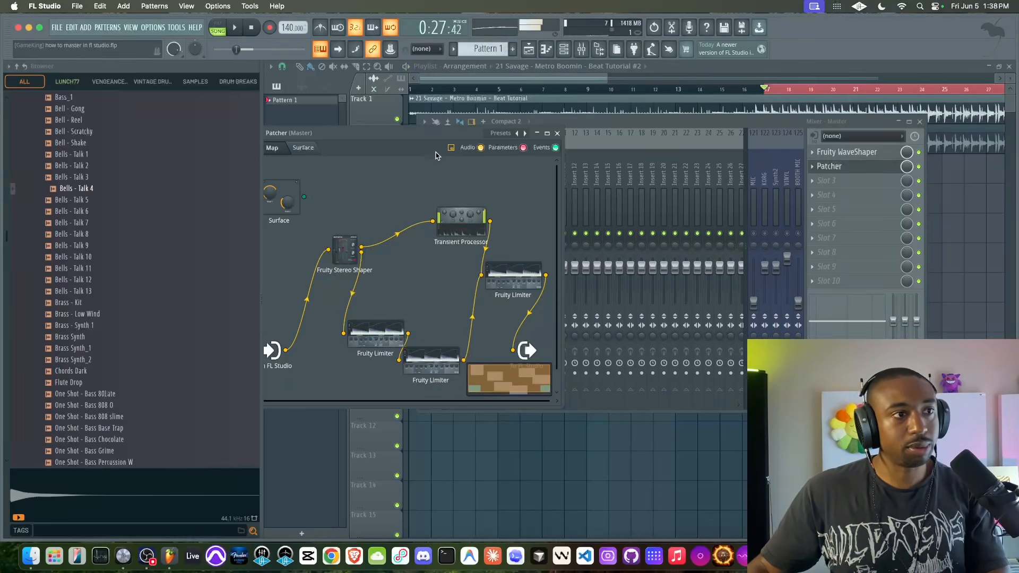
Reopen the final Fruity Limiter, set the compressor ratio to 1:1.0 during playback, and close it.
left_click(508, 270)
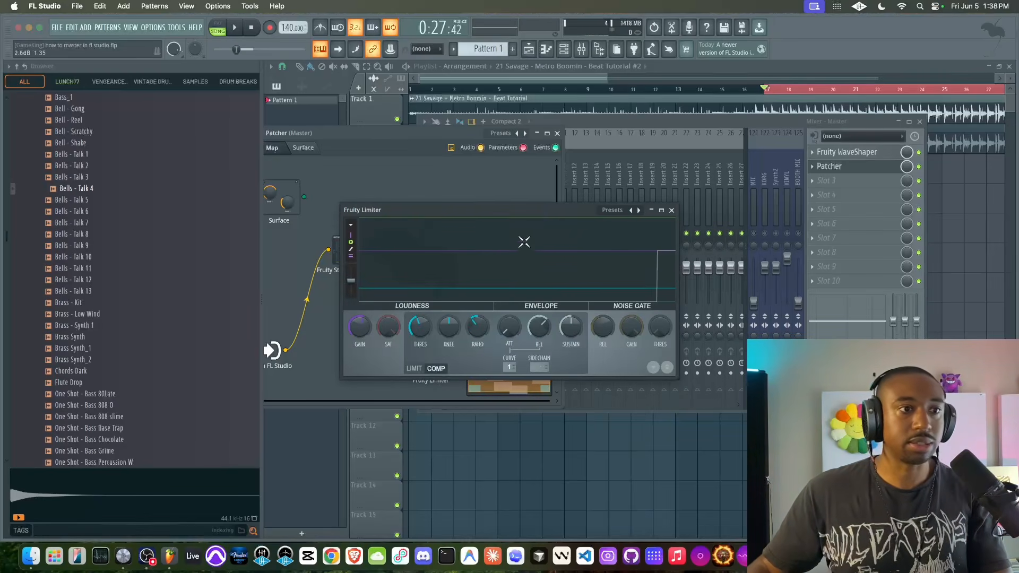
key("space")
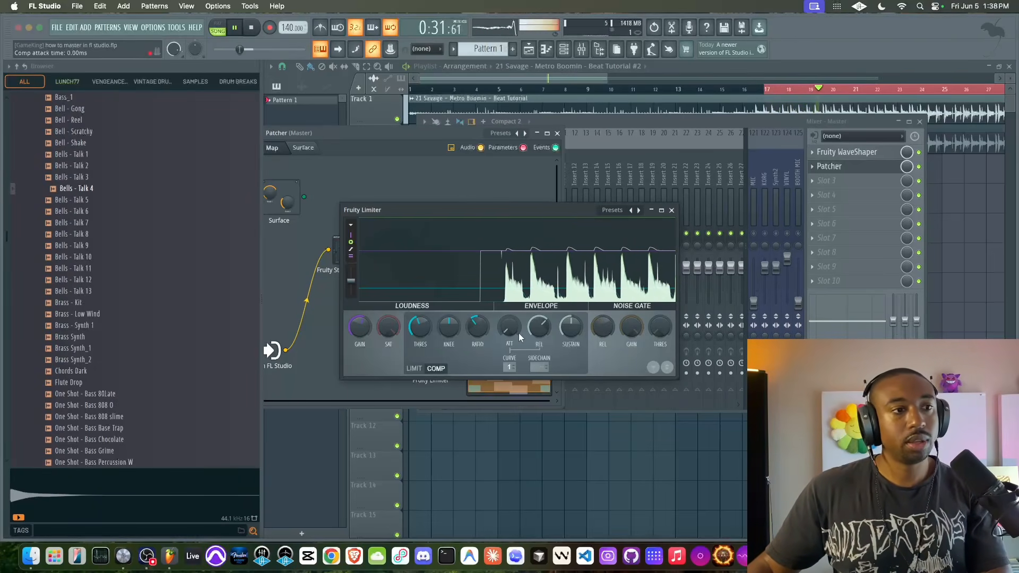
left_click_drag(474, 322, 474, 316)
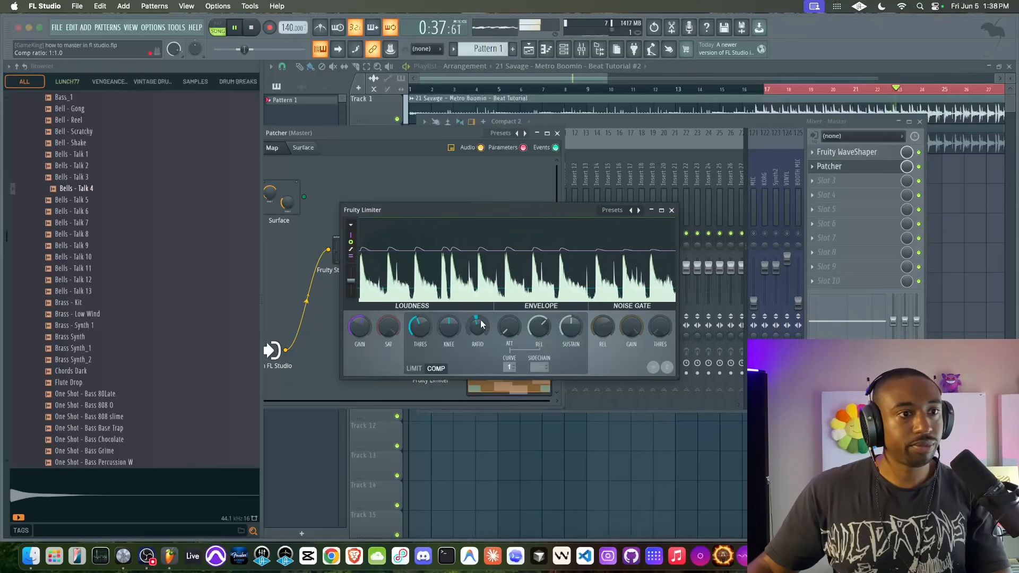
left_click(671, 210)
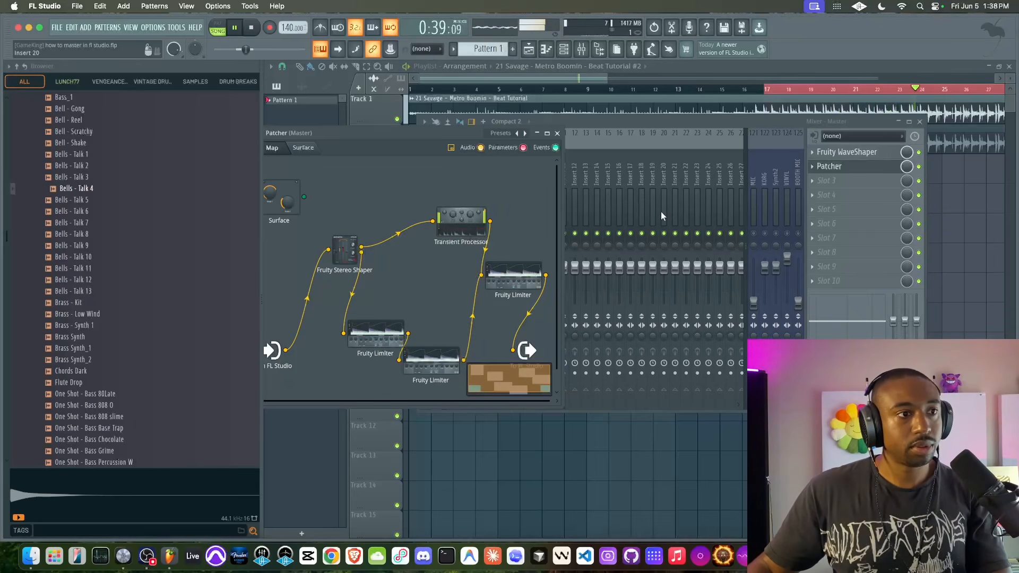
Check the Transient Processor, connect the Fruity Stereo Shaper's main output directly to the final Fruity Limiter, and stop playback.
double_click(459, 225)
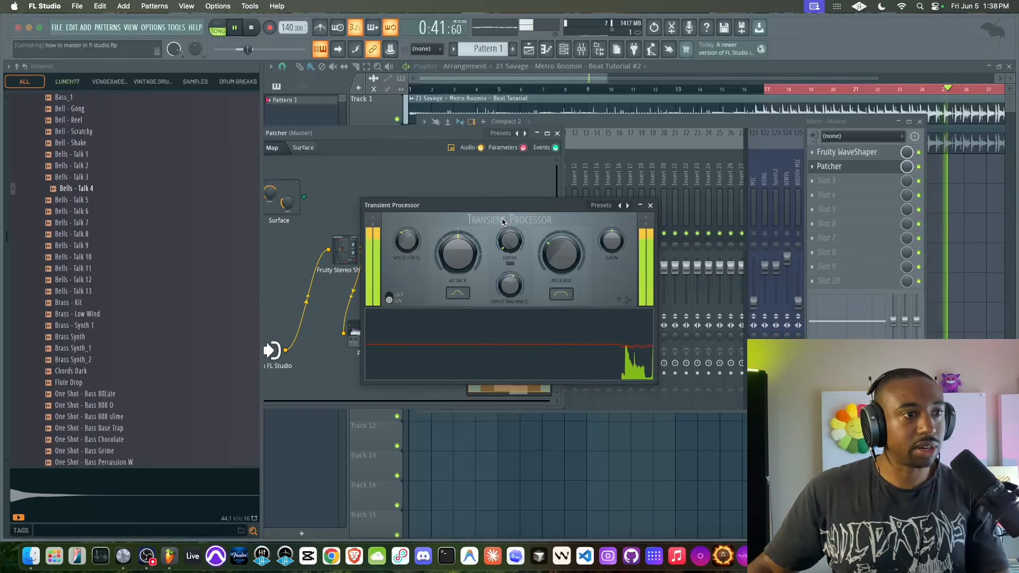
left_click(651, 206)
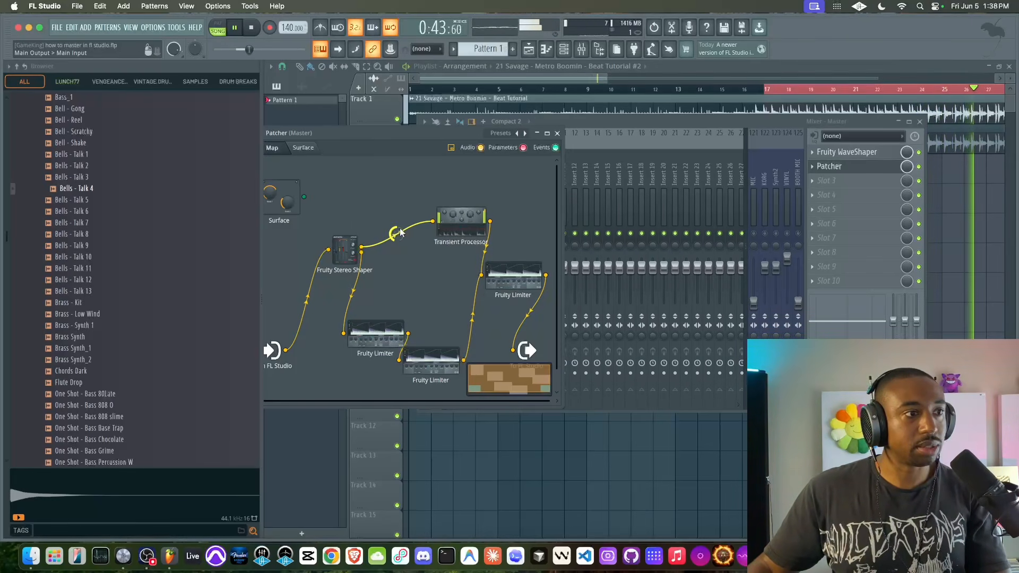
left_click_drag(360, 247, 478, 280)
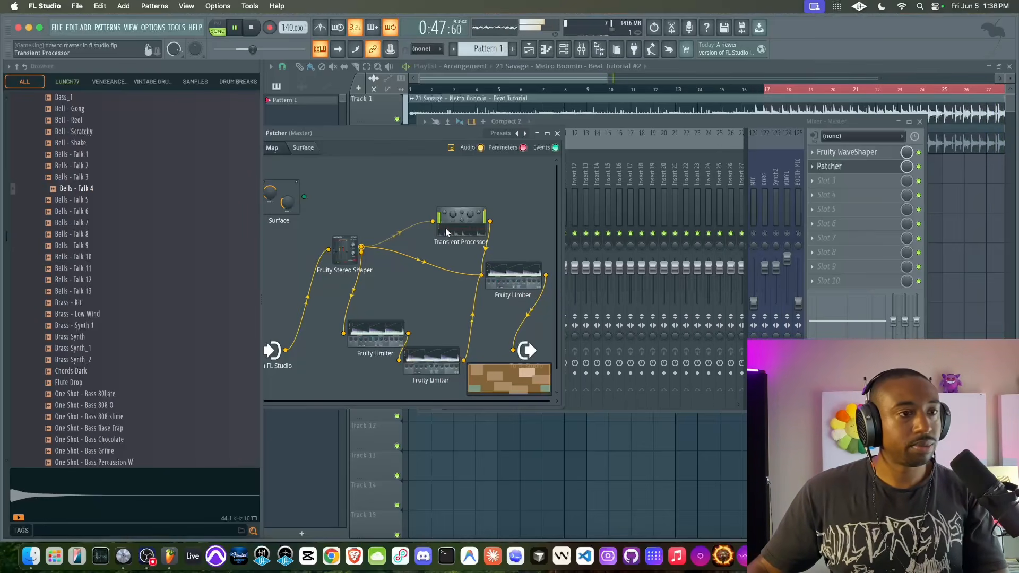
key("space")
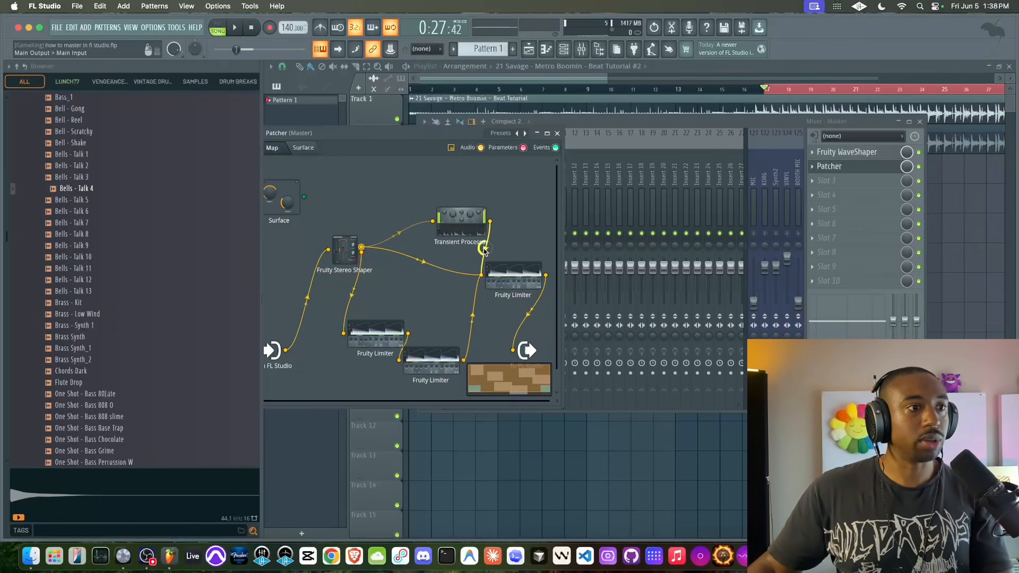
Move the Patcher window to show the full signal chain, check the final Fruity Limiter, and close Patcher.
left_click_drag(467, 132, 496, 137)
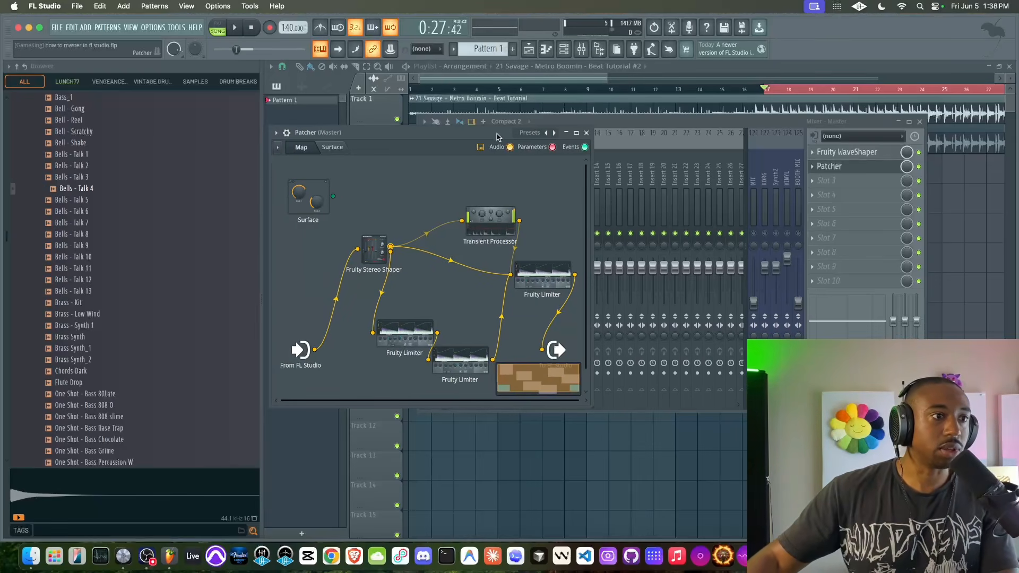
left_click(510, 279)
left_click(673, 208)
left_click(589, 134)
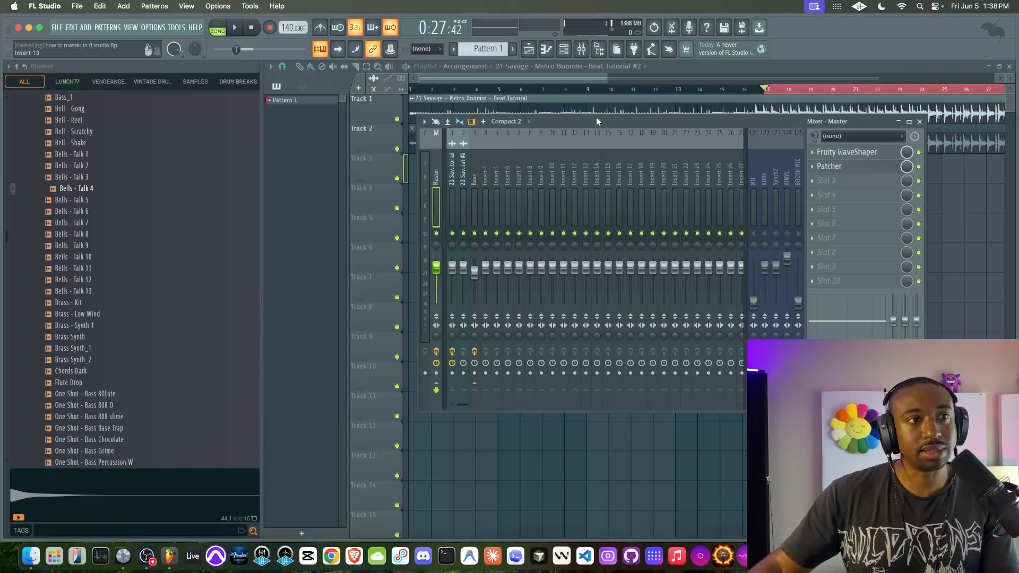
Inspect the last Fruity Limiter inside the master's Patcher while the song plays, and close both plugin windows.
left_click_drag(595, 117, 581, 113)
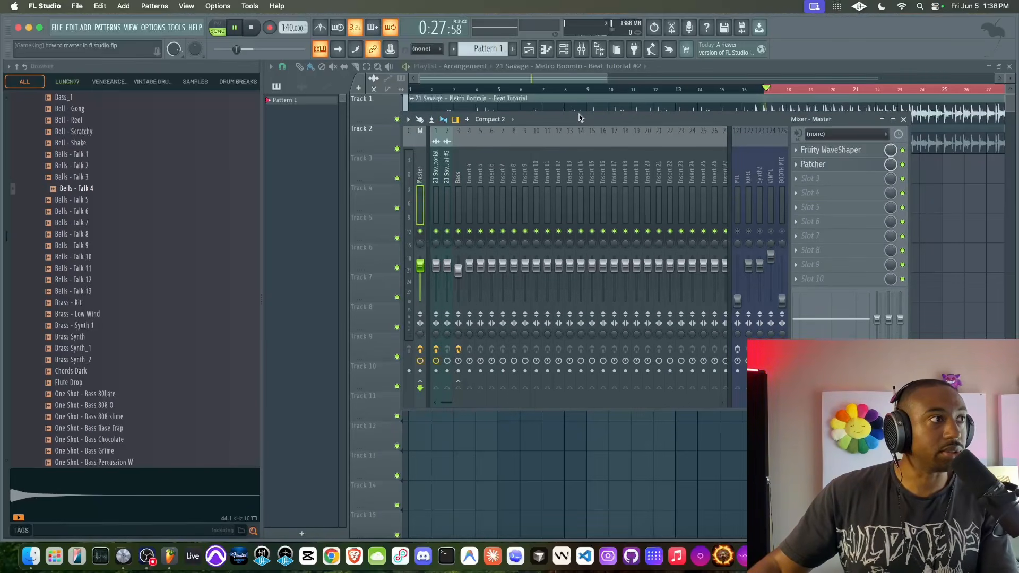
left_click(834, 169)
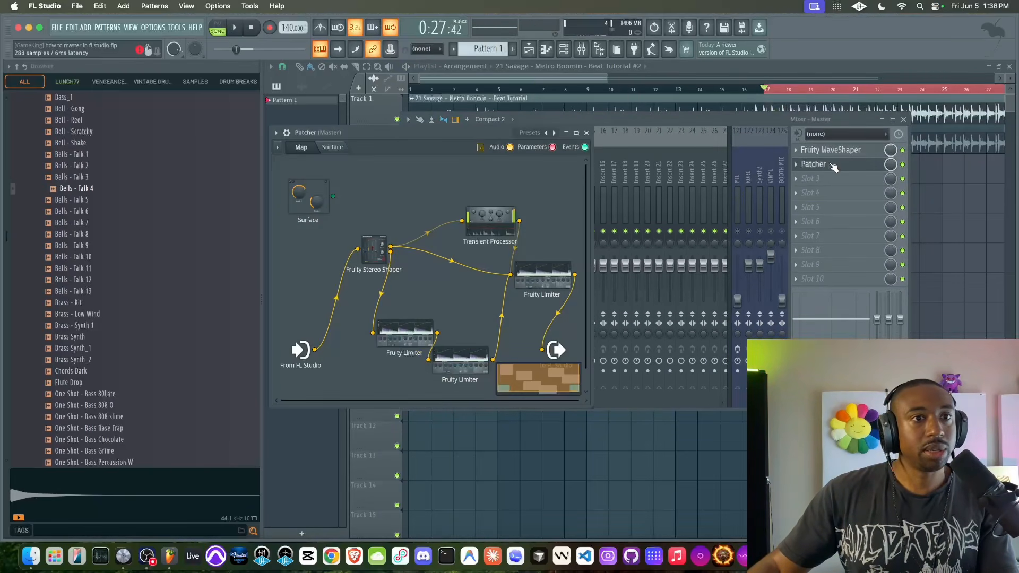
left_click(539, 279)
key("space")
left_click(672, 210)
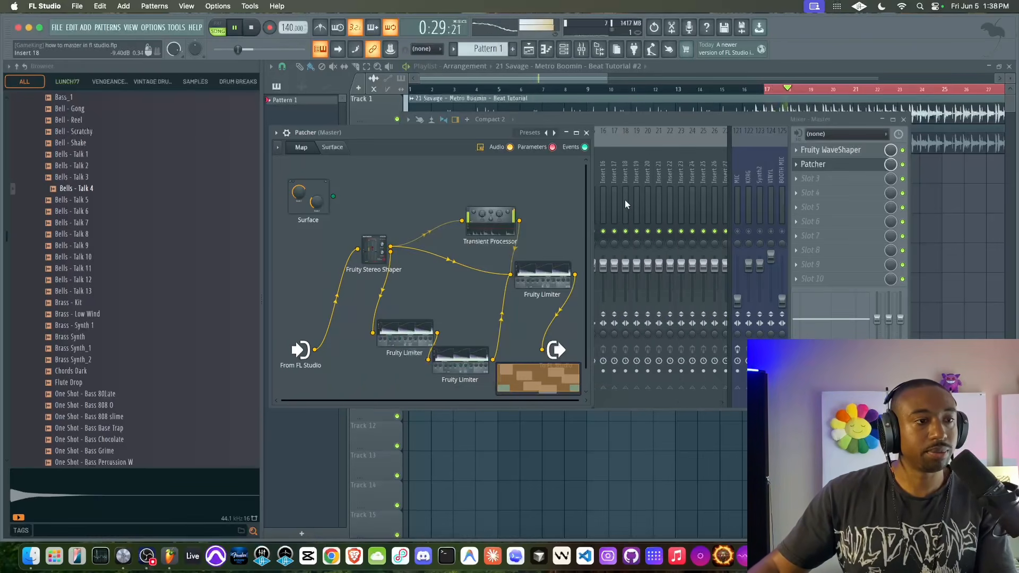
left_click(586, 132)
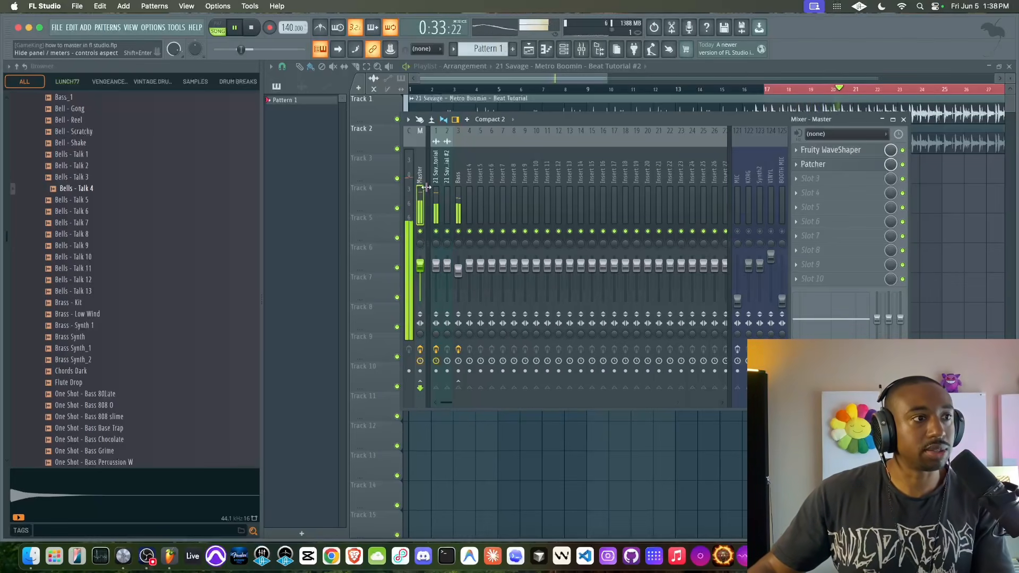
Hide the browser, stop playback and review Fruity Parametric EQ 2 and Frequency Splitter on the first beat insert.
left_click(598, 51)
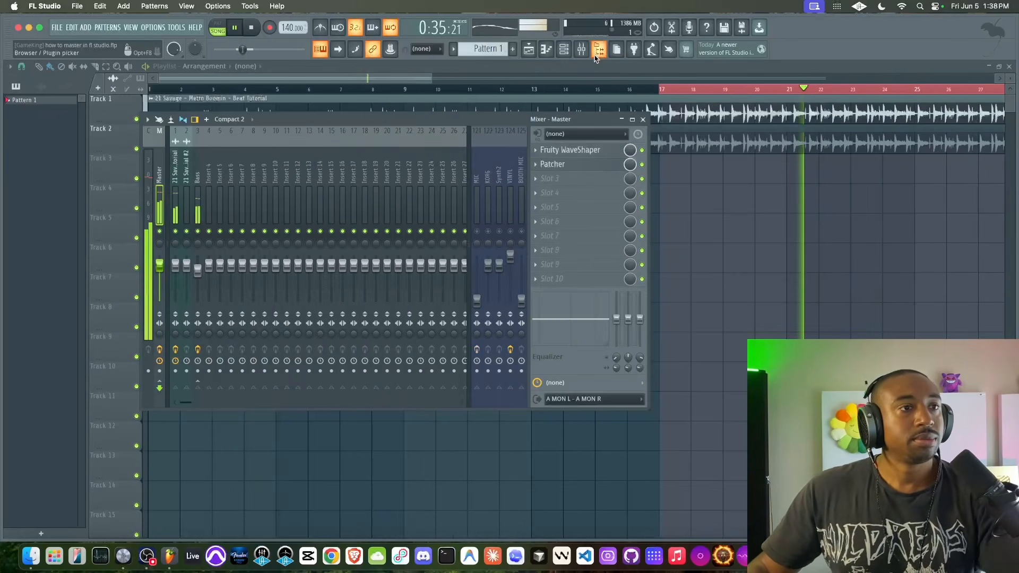
key("space")
left_click(199, 199)
left_click(176, 197)
left_click(610, 151)
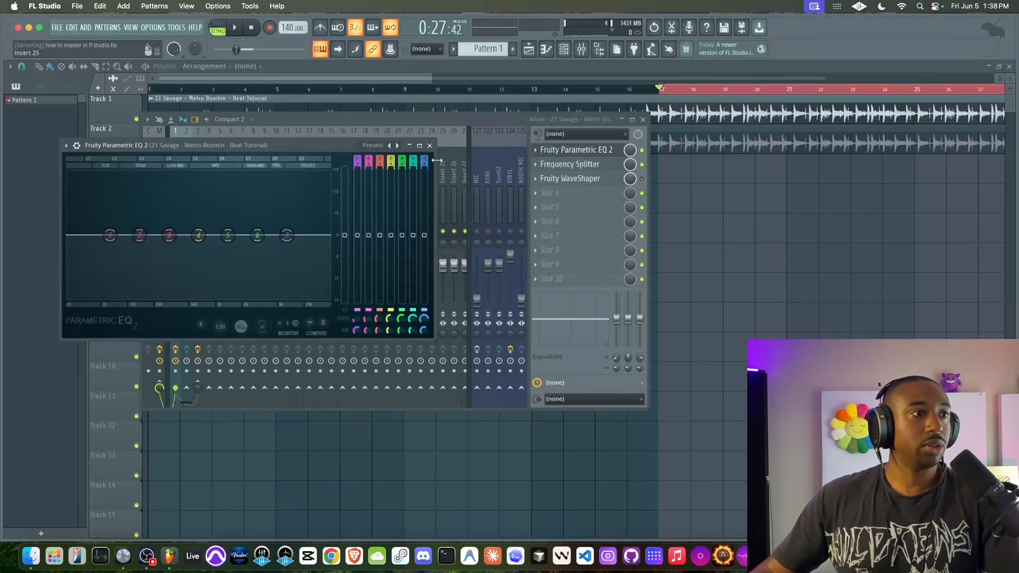
left_click(429, 145)
left_click(591, 164)
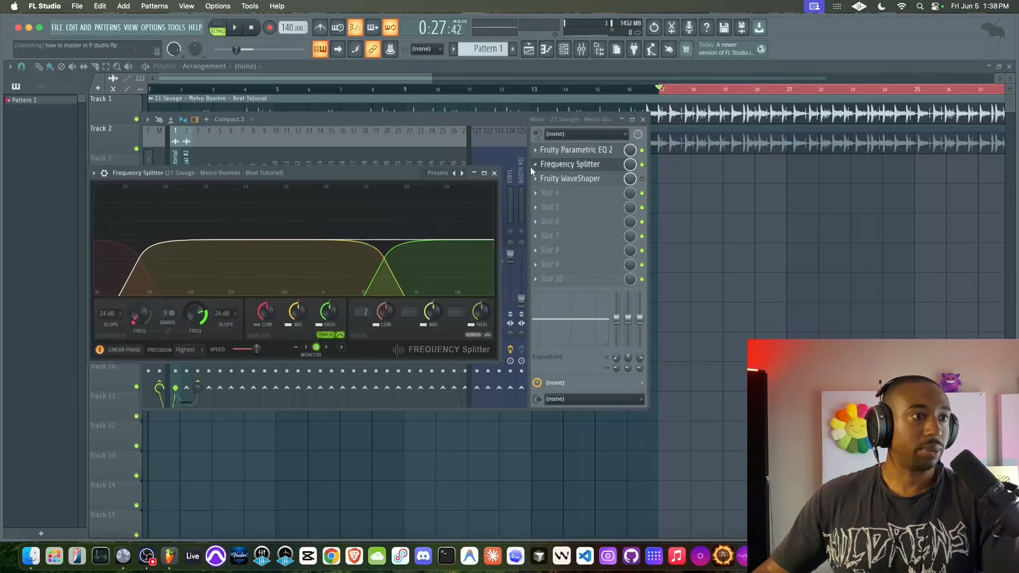
left_click(494, 173)
Review the curves of the second Fruity WaveShaper on the Bass insert and the Fruity WaveShaper on the master.
left_click(188, 180)
left_click(197, 184)
left_click(598, 165)
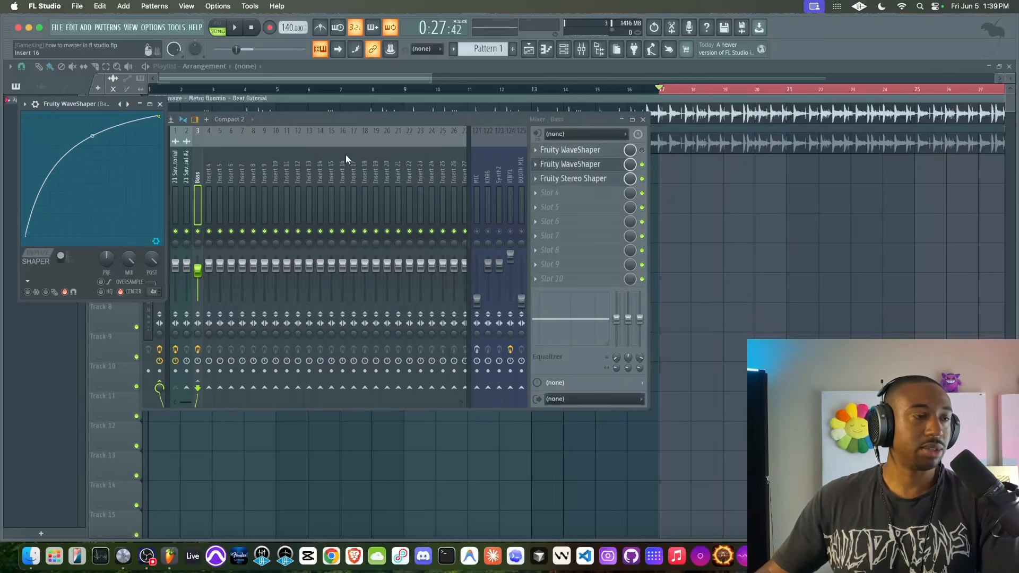
left_click(160, 105)
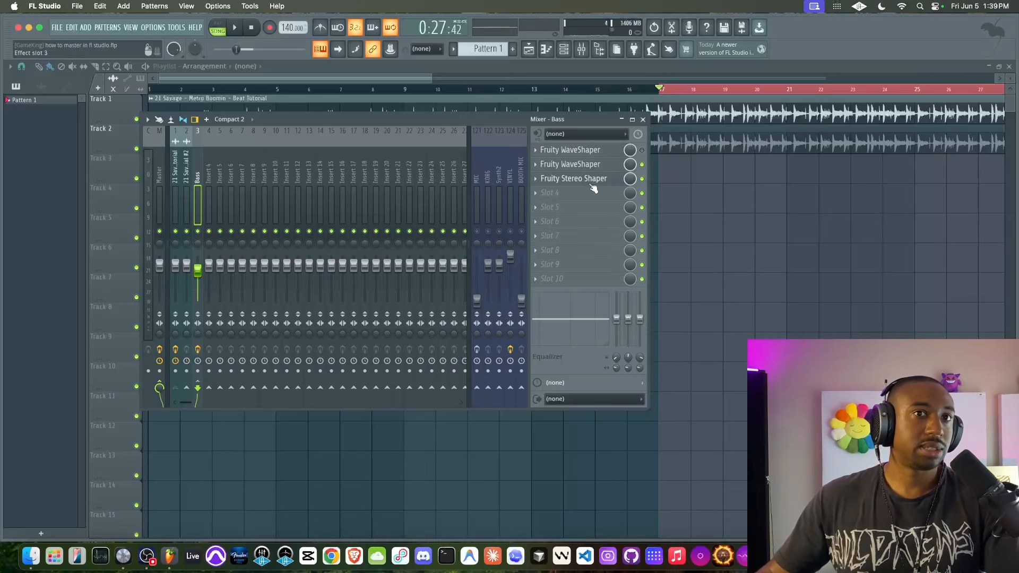
left_click(161, 190)
left_click(605, 154)
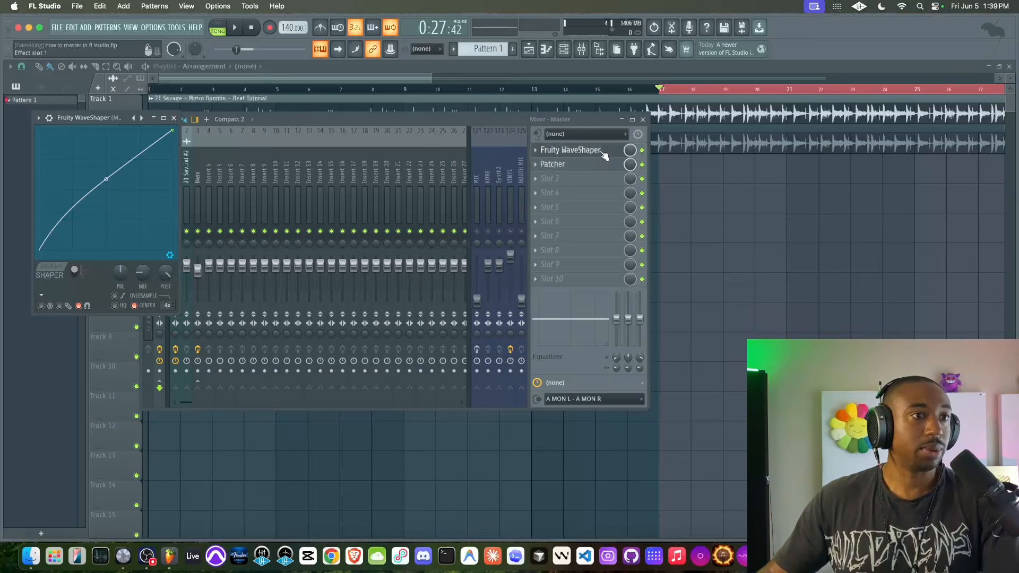
left_click(175, 118)
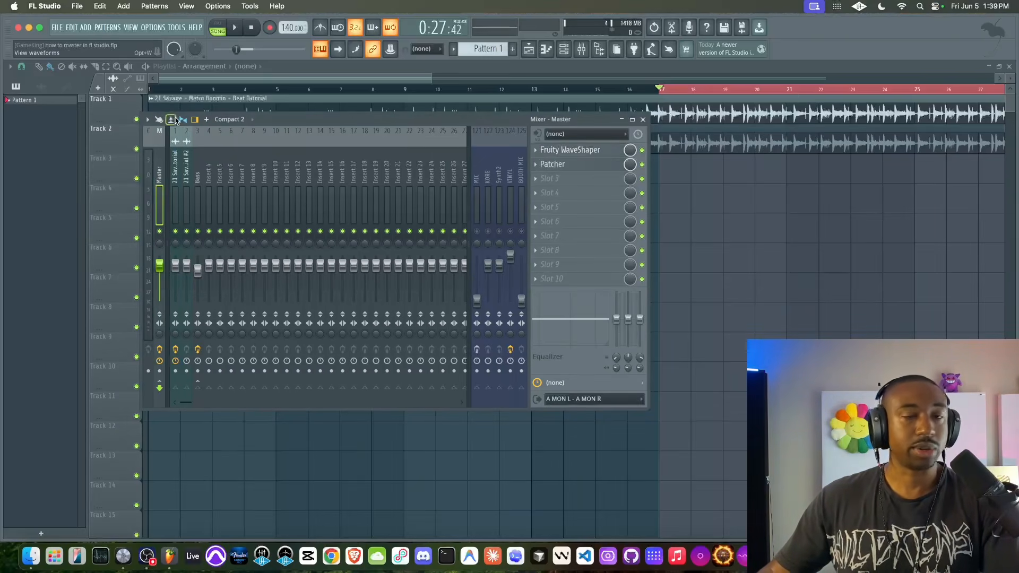
Examine the first Fruity Limiter in the lower chain of the master's Patcher during playback.
left_click(582, 165)
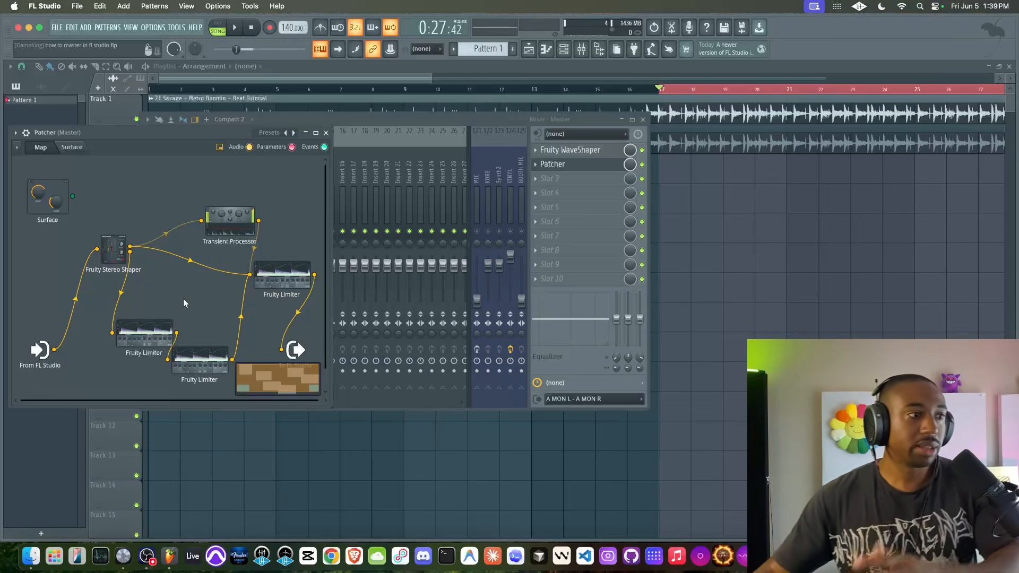
left_click(150, 331)
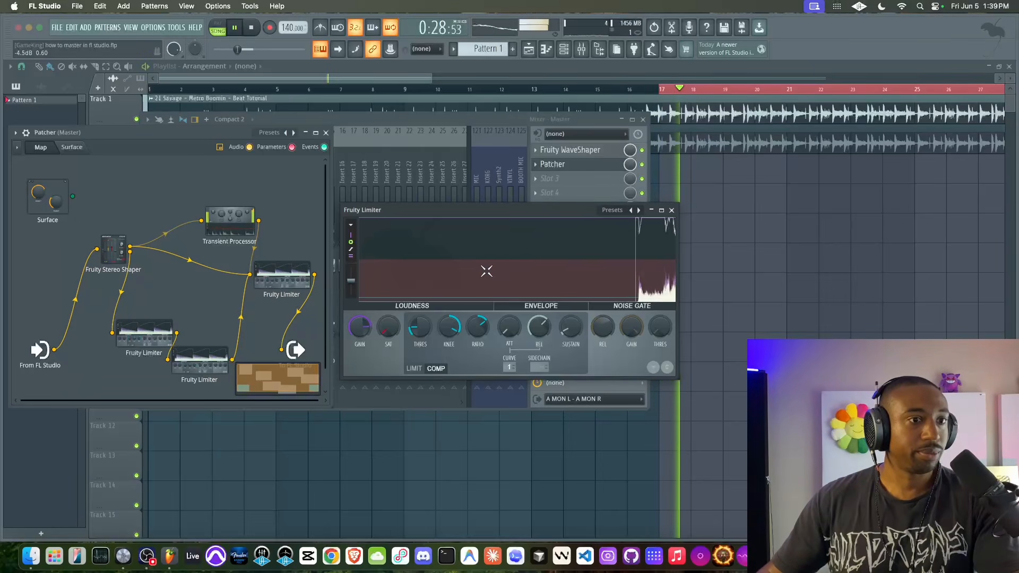
left_click(672, 210)
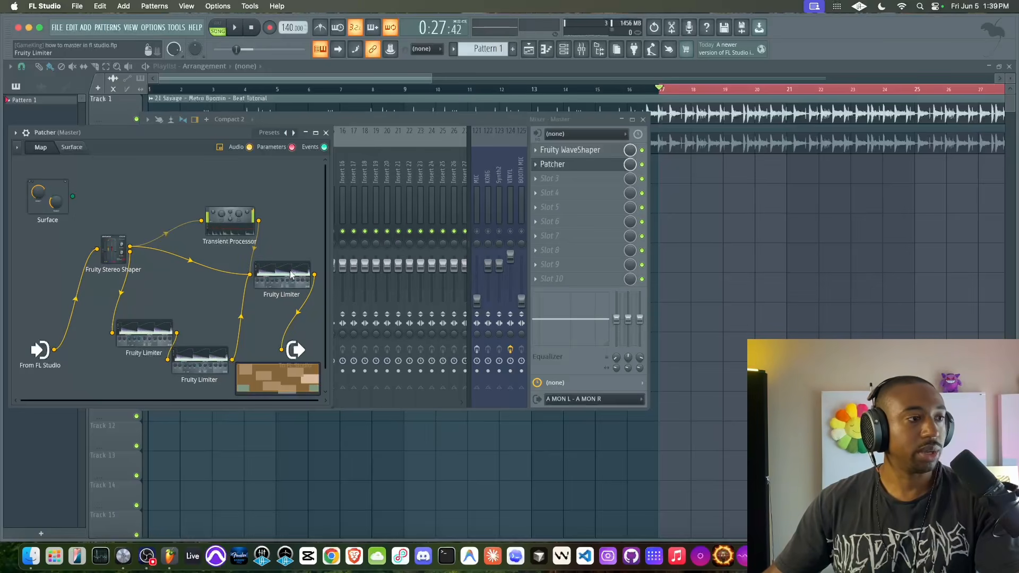
left_click(326, 133)
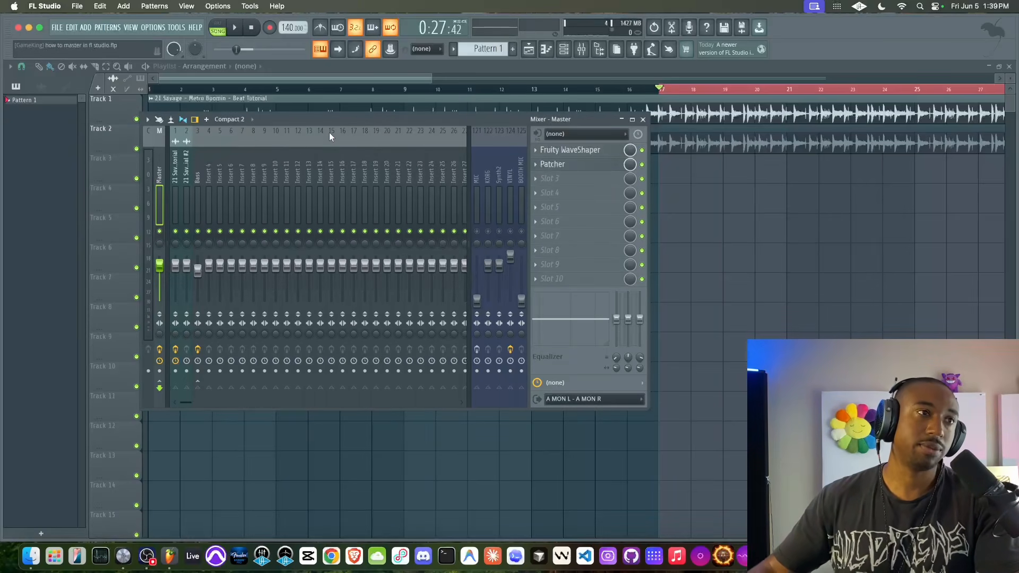
Load Fruity Soft Clipper in slot 3 of the master, raise its threshold to maximum and audition the song briefly.
left_click(554, 179)
mouse_move(547, 192)
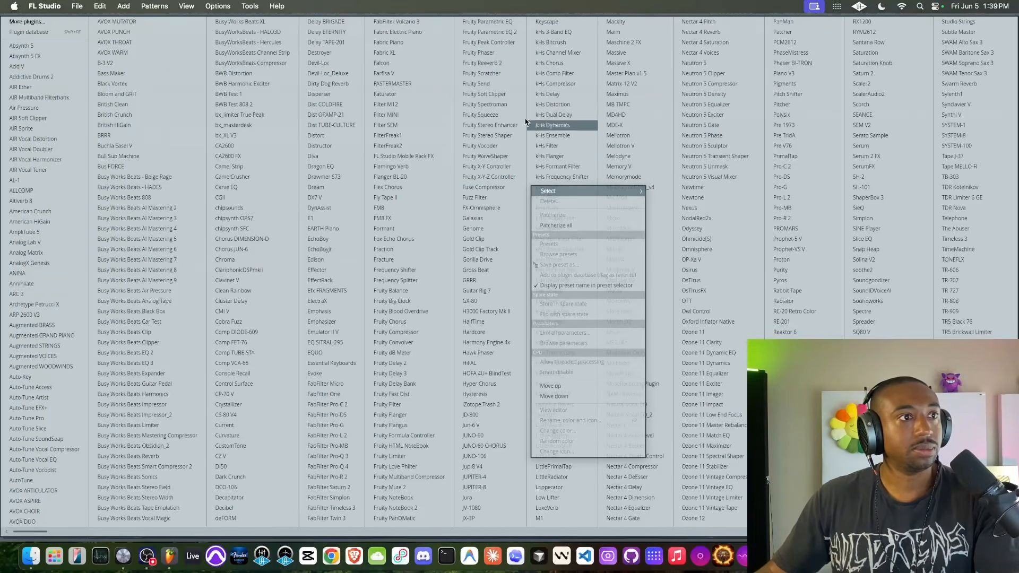
left_click(484, 94)
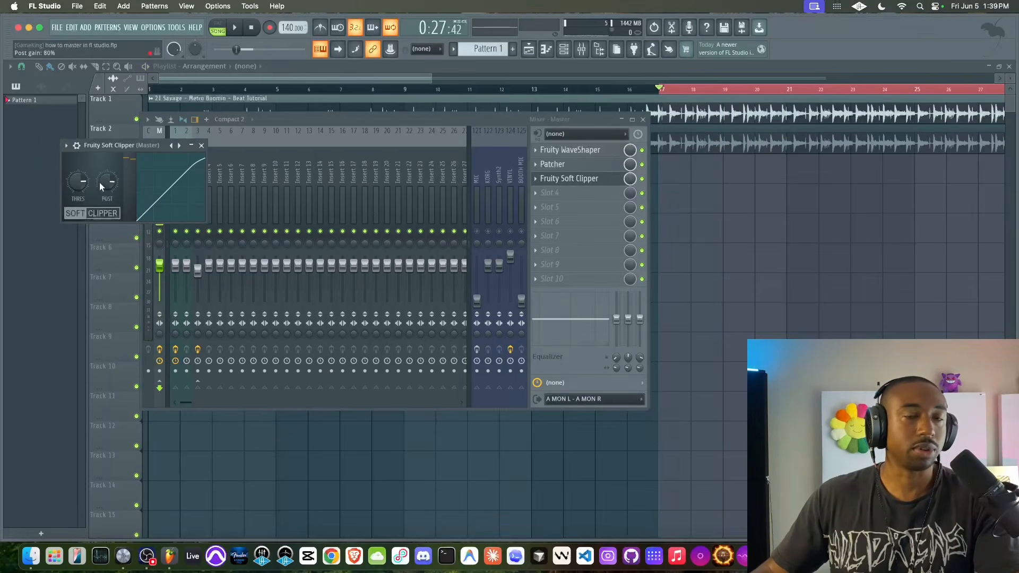
scroll(87, 181, "up", 5)
key("space")
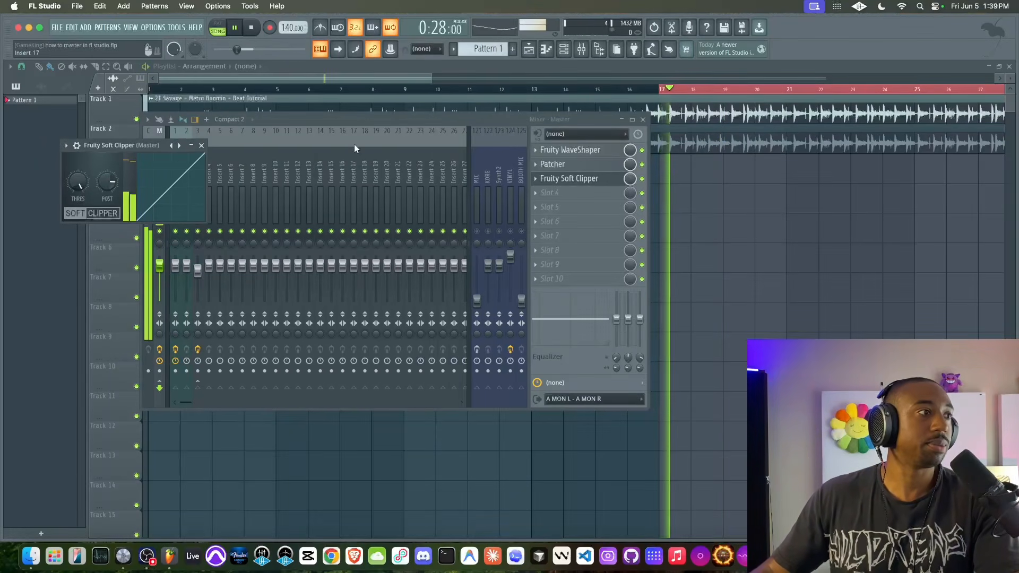
key("space")
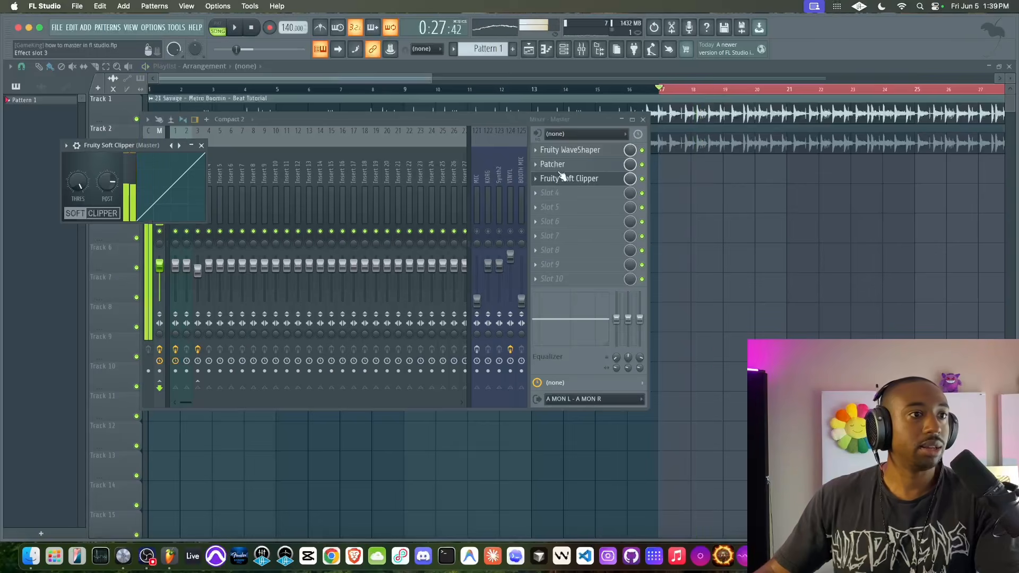
Check the settings of the final Fruity Limiter before the output in the master's Patcher.
left_click(571, 168)
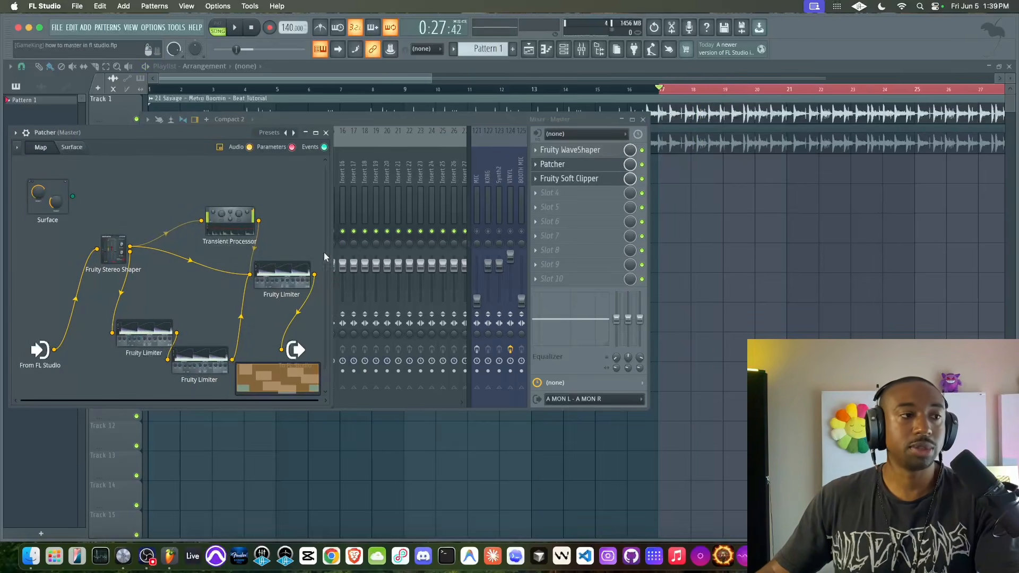
left_click(299, 276)
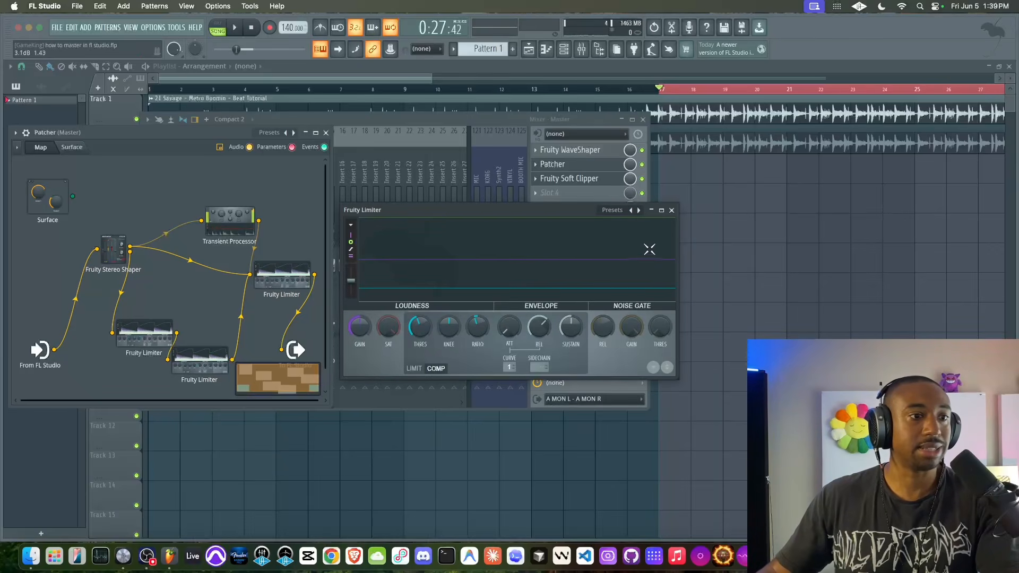
left_click(672, 211)
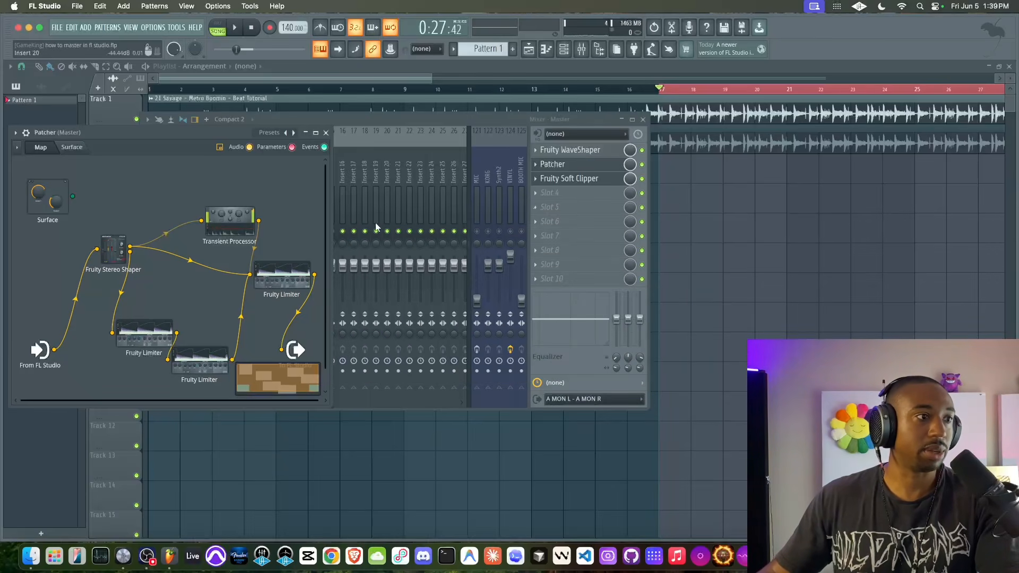
Insert Fruity Balance between Patcher's final Fruity Limiter and the output, and rearrange and enlarge the map to make room.
right_click(316, 276)
left_click(334, 287)
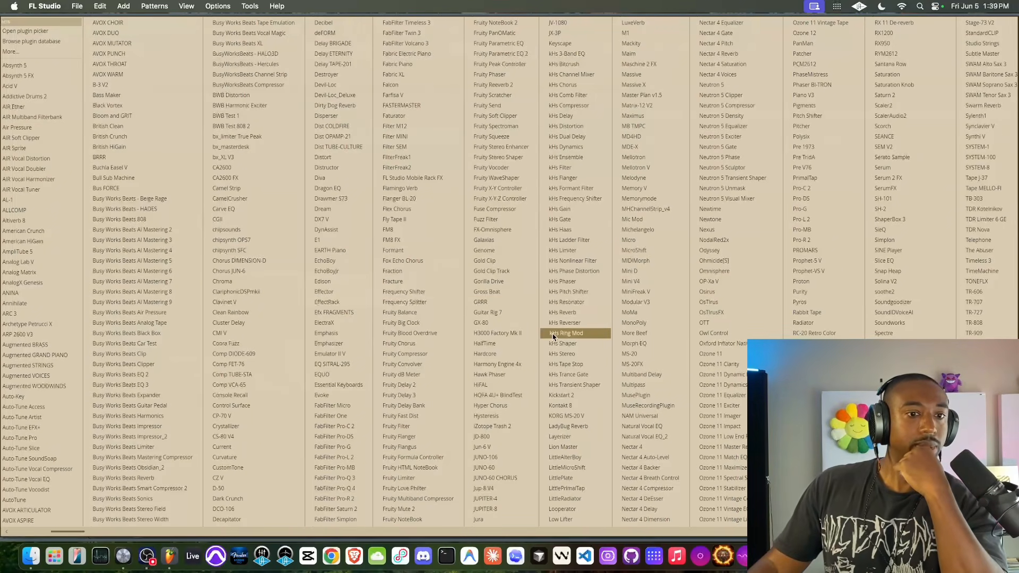
scroll(610, 326, "right", 5)
scroll(626, 324, "right", 1)
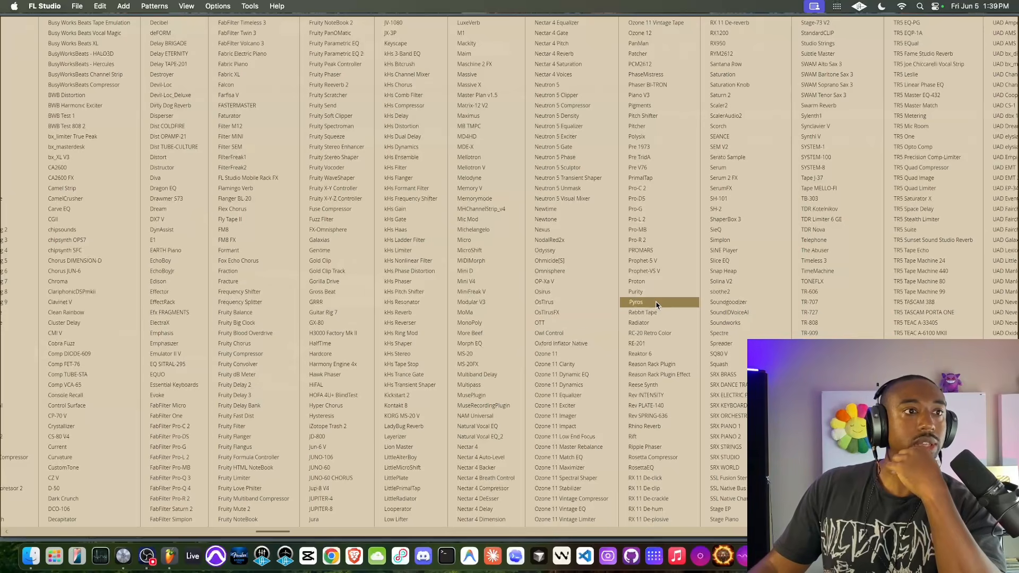
scroll(403, 327, "right", 2)
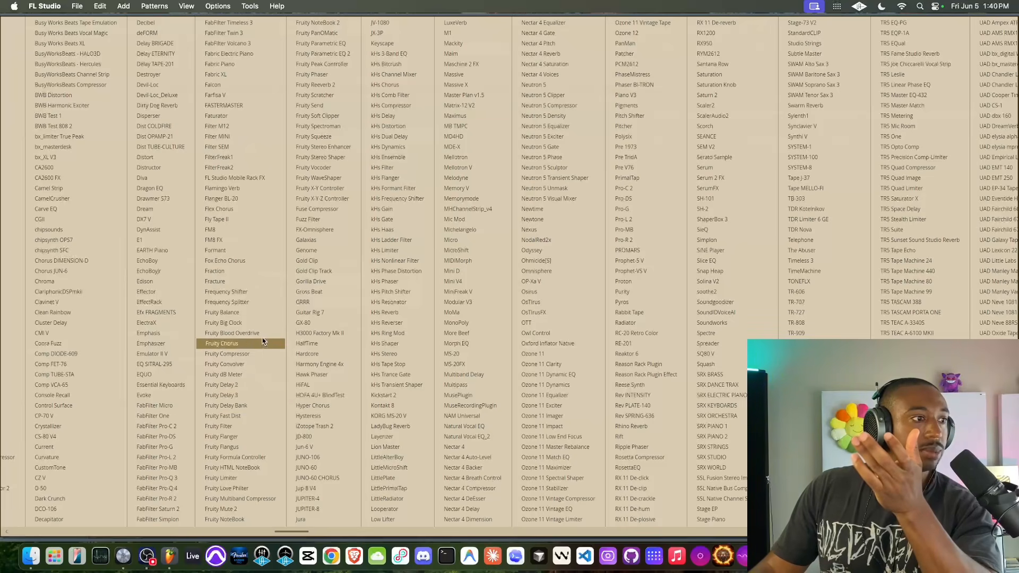
left_click(259, 313)
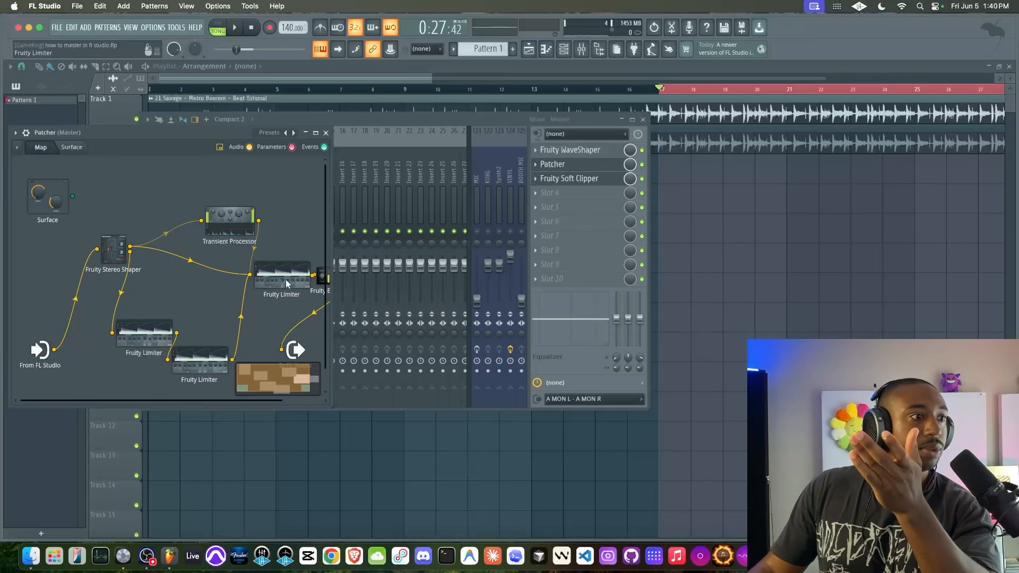
left_click_drag(279, 284, 239, 281)
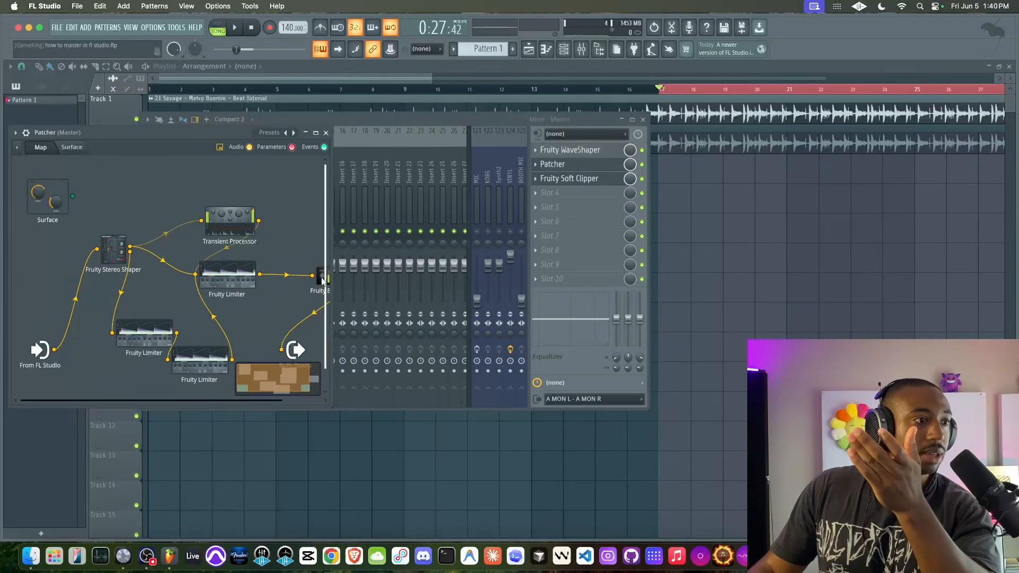
left_click_drag(329, 405, 463, 469)
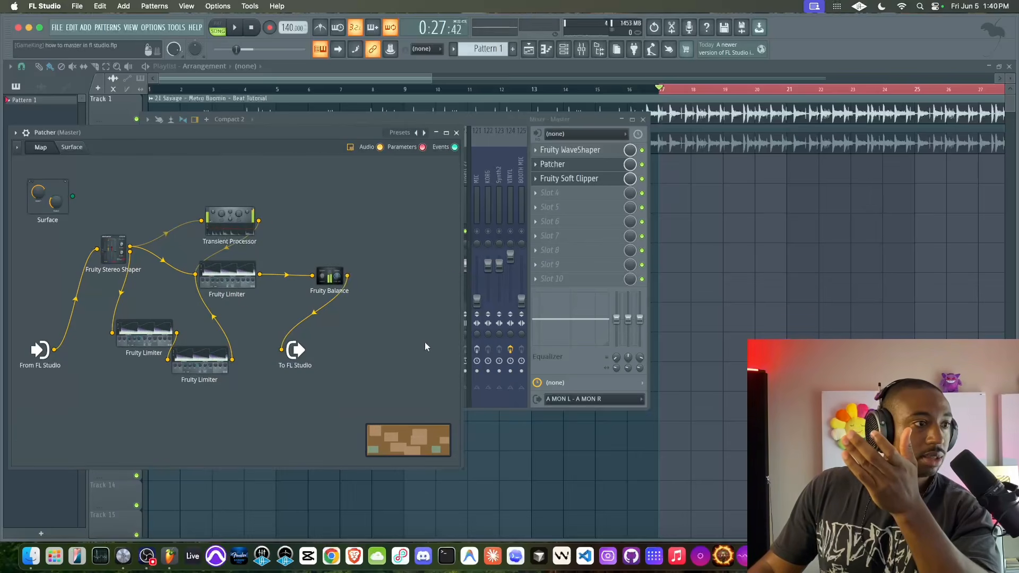
Reset the Fruity Balance volume to 0.0 dB and place the master's Fruity Soft Clipper window just above it.
double_click(335, 277)
right_click(550, 301)
left_click(562, 307)
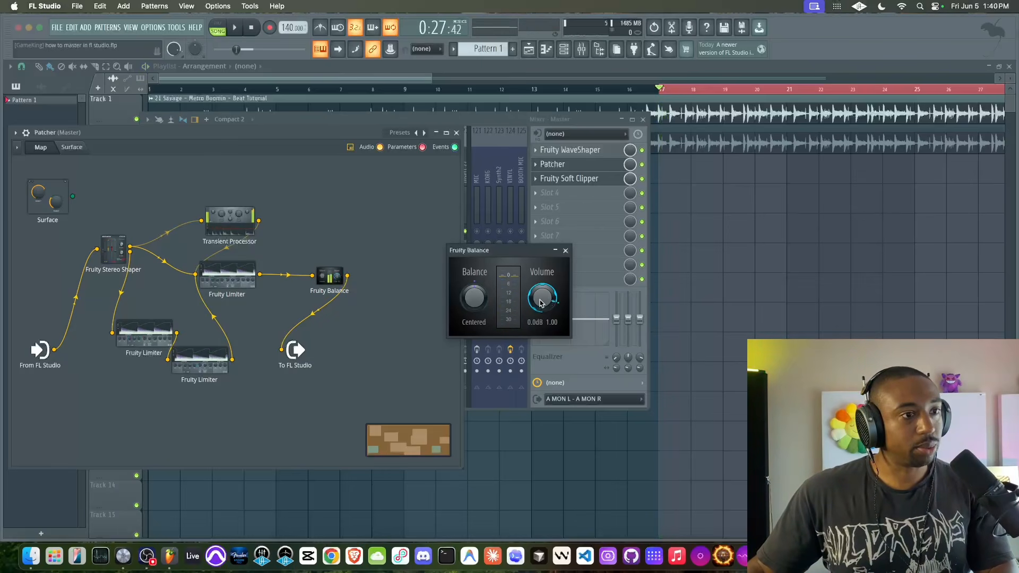
left_click(569, 178)
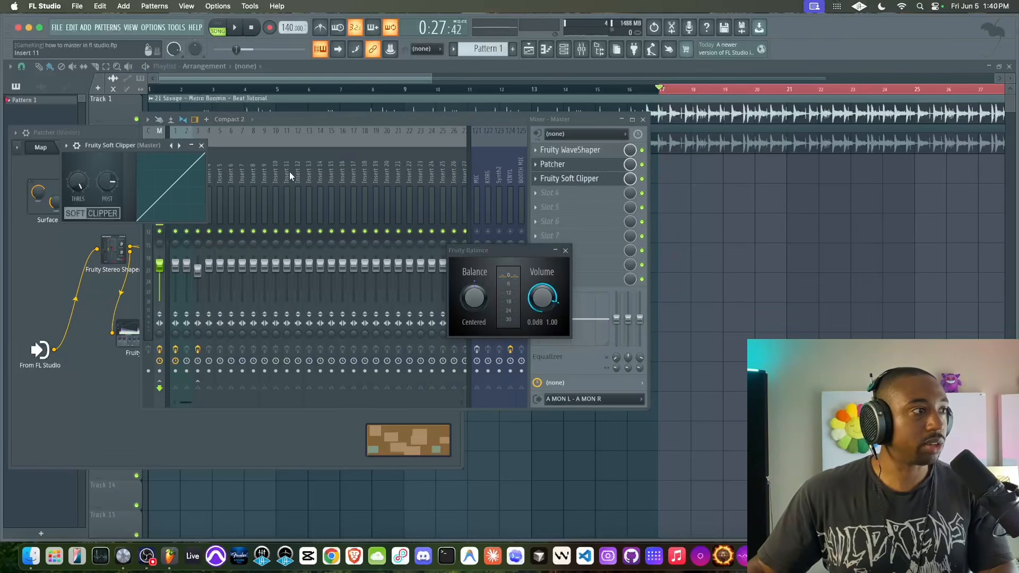
left_click_drag(138, 147, 386, 157)
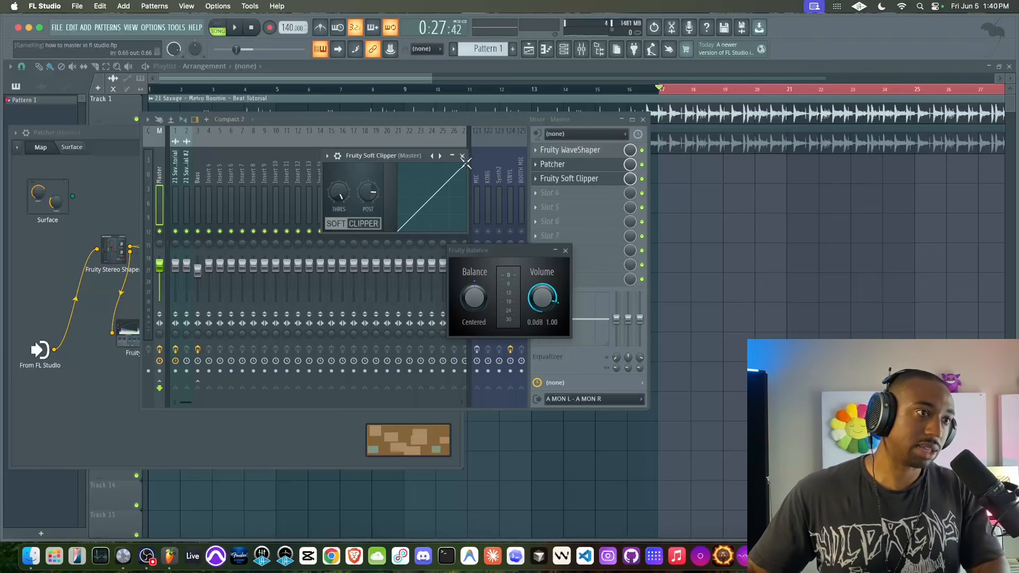
Raise the Fruity Balance volume to 3.4 dB and replay the looped section to judge the level into the soft clipper.
key("space")
left_click_drag(540, 298, 542, 283)
key("space")
key("space")
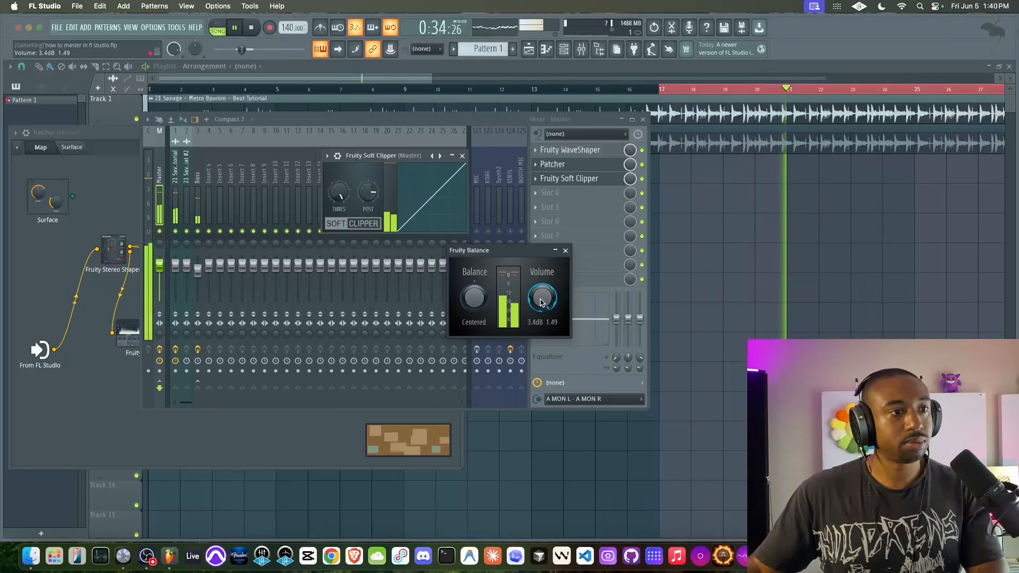
key("space")
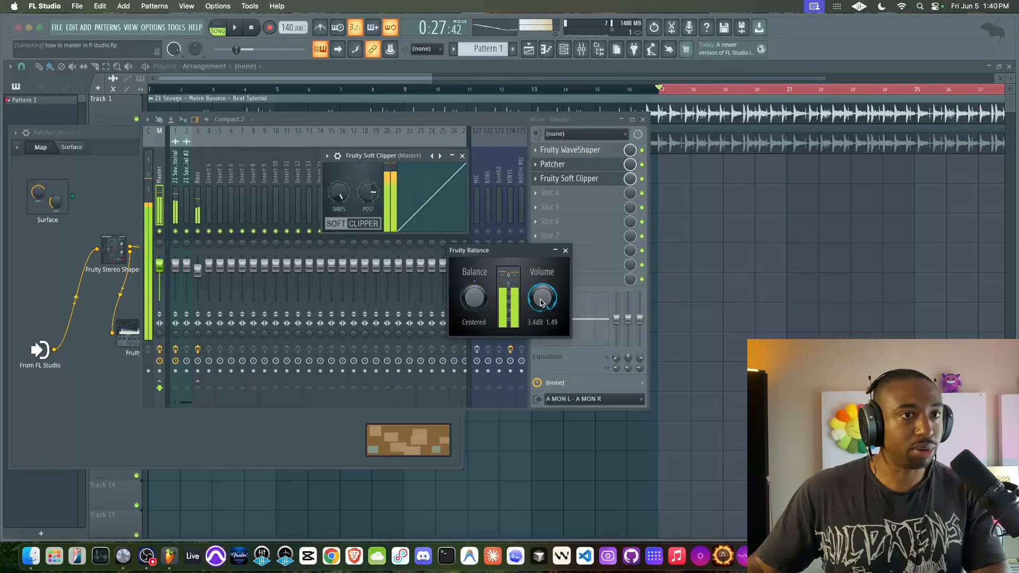
key("space")
key("space")
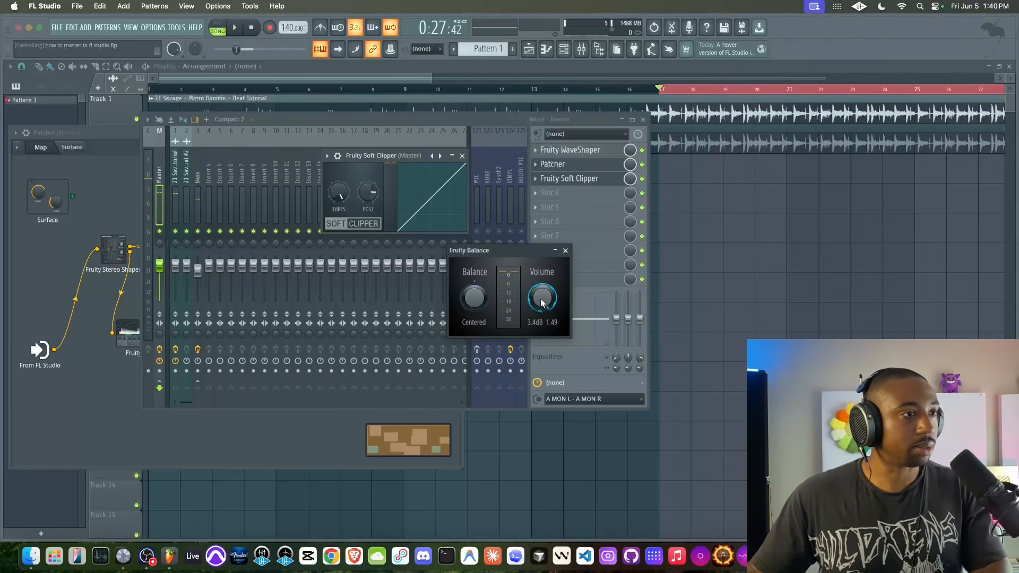
key("space")
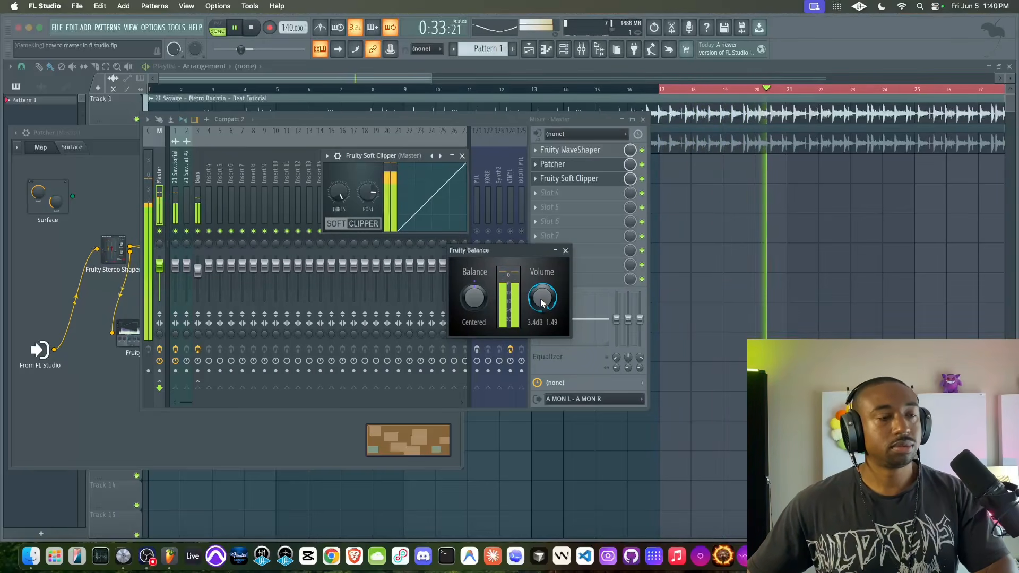
Raise the Fruity Balance volume to 4.0 dB and play the looped section to judge the added level.
left_click_drag(541, 302, 542, 295)
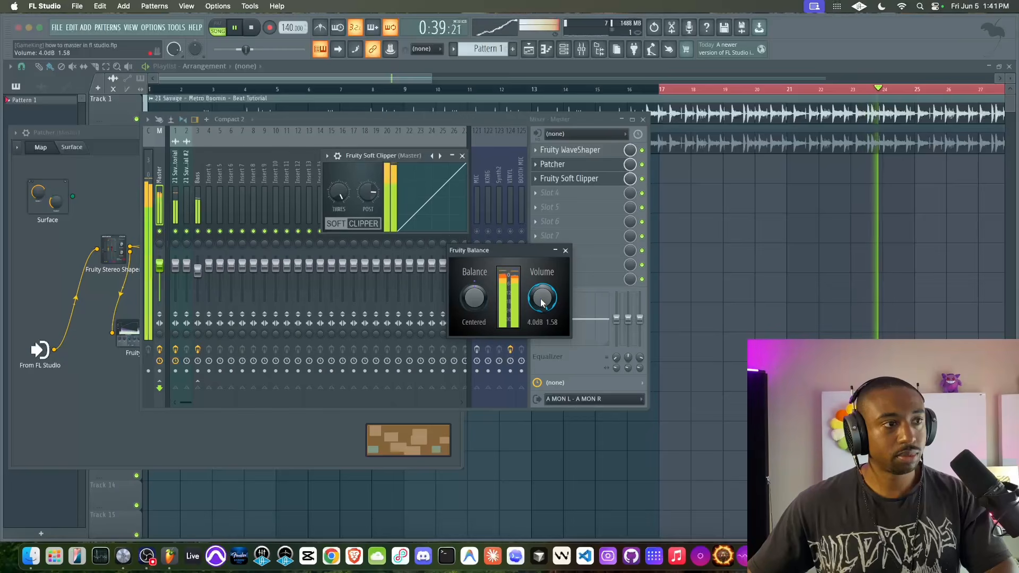
key("space")
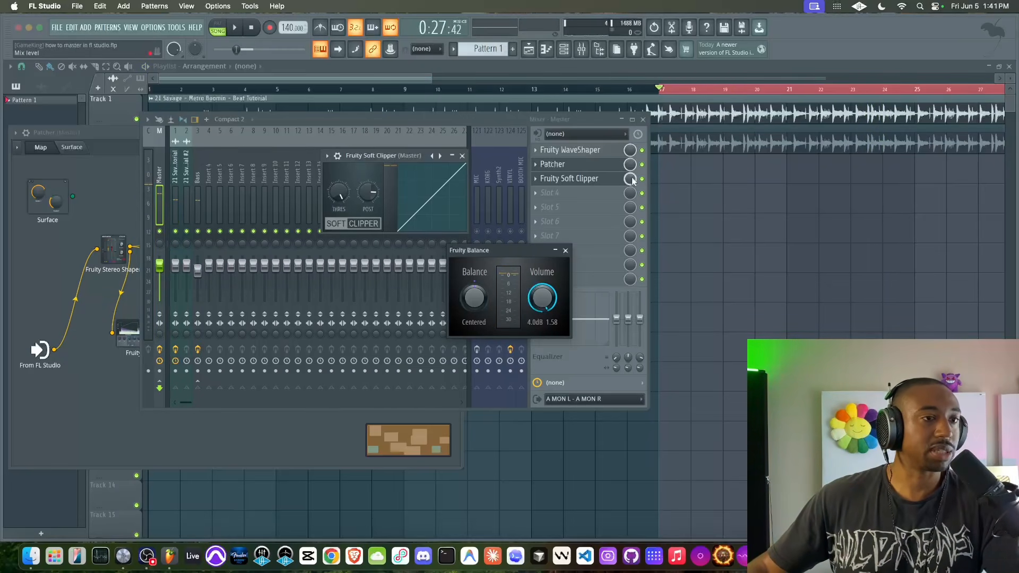
key("space")
Lower the mix level of the master's Fruity Soft Clipper to 49% while auditioning the looped section.
left_click_drag(632, 180, 632, 208)
key("space")
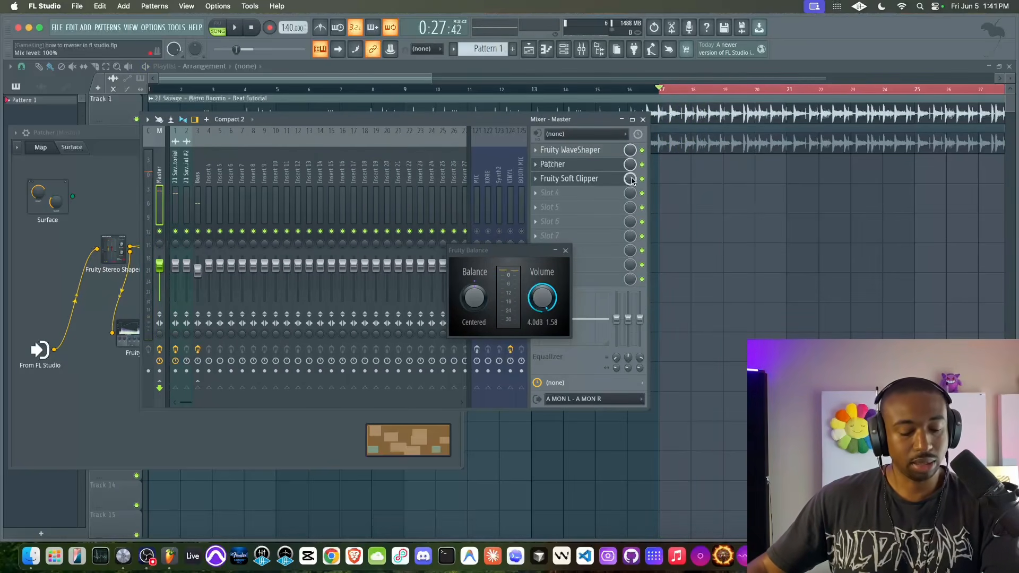
key("space")
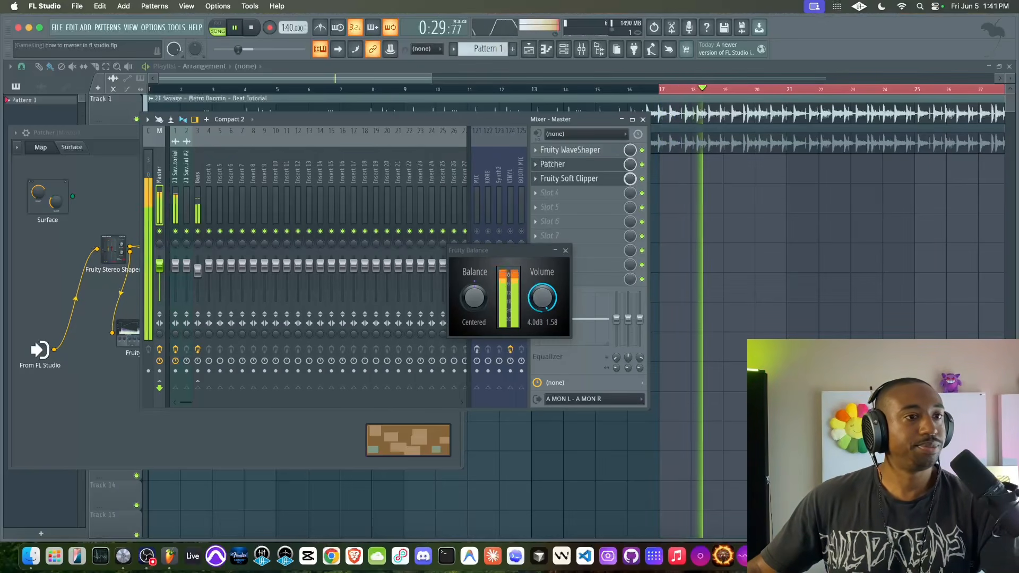
left_click_drag(632, 180, 631, 192)
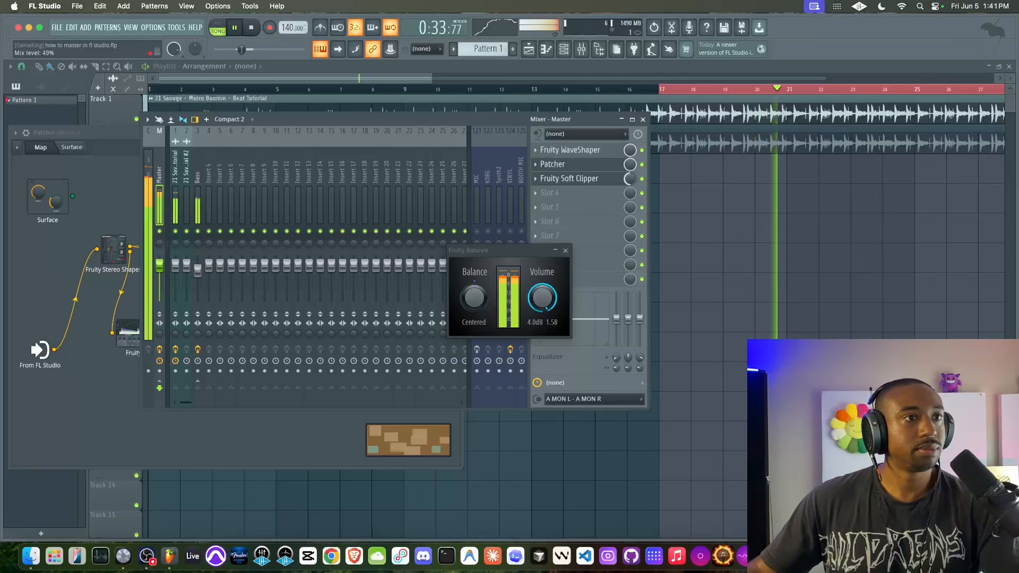
key("space")
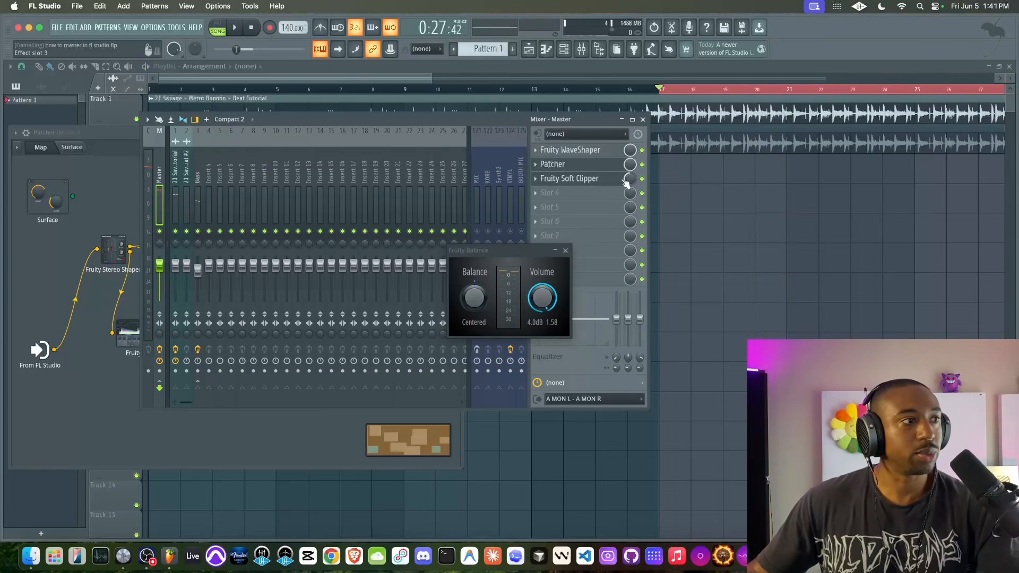
key("space")
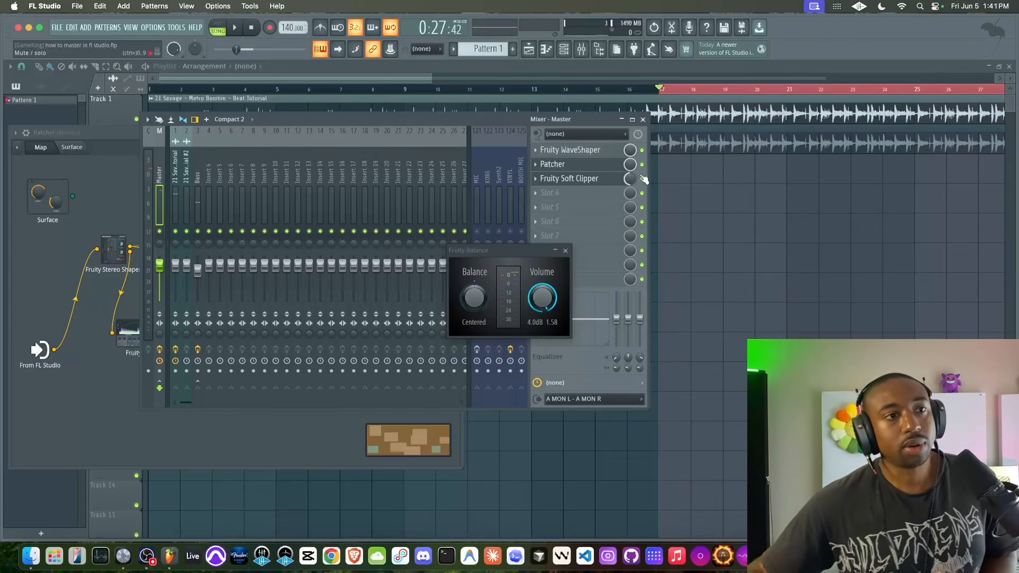
Add Fruity Limiter to the master's fourth effect slot and audition the loop through it.
left_click(591, 198)
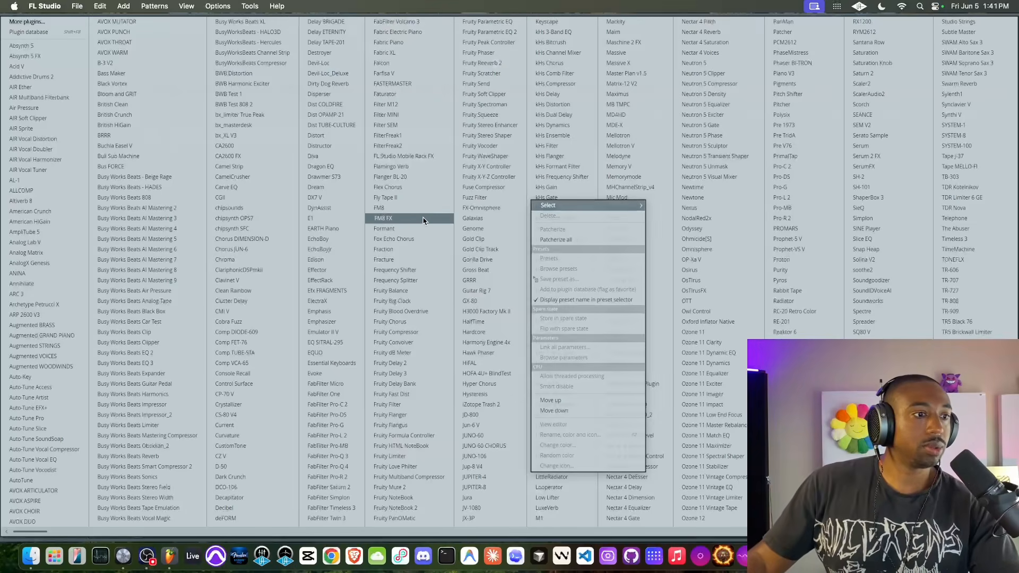
left_click(406, 457)
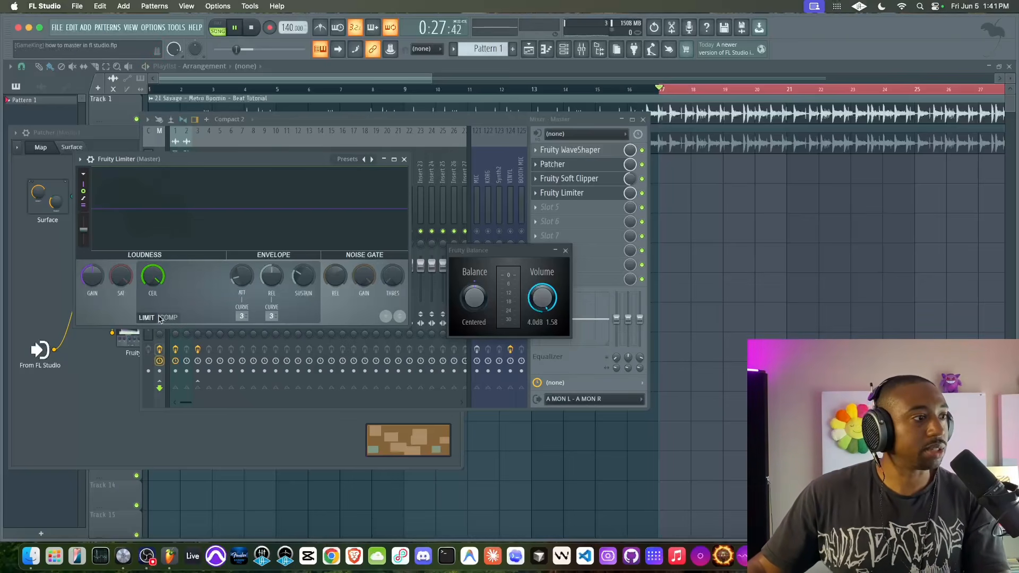
key("space")
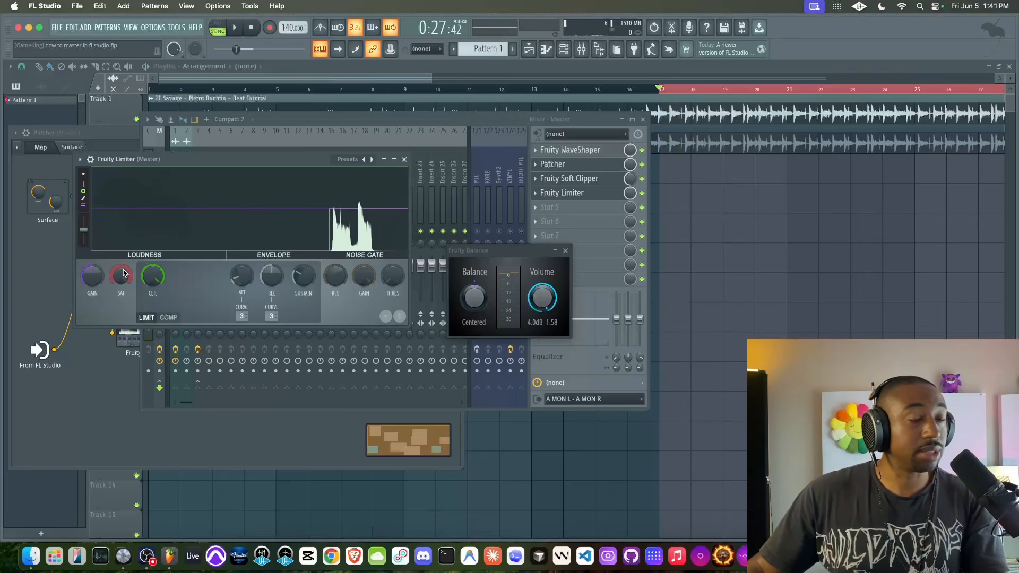
Lower the new Fruity Limiter's soft saturation threshold to -2.5 dB while replaying the looped section.
left_click_drag(123, 274, 123, 259)
key("space")
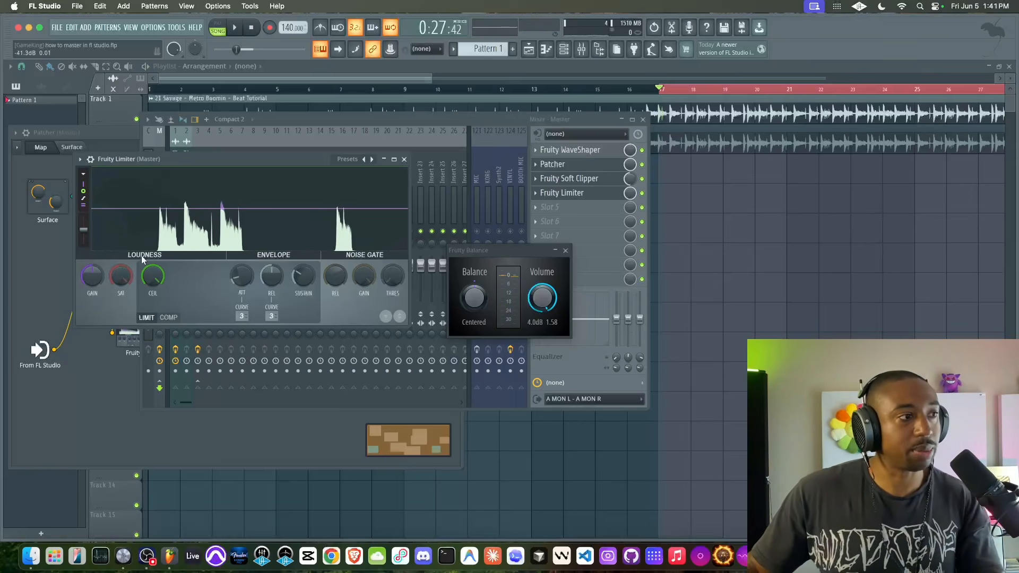
key("space")
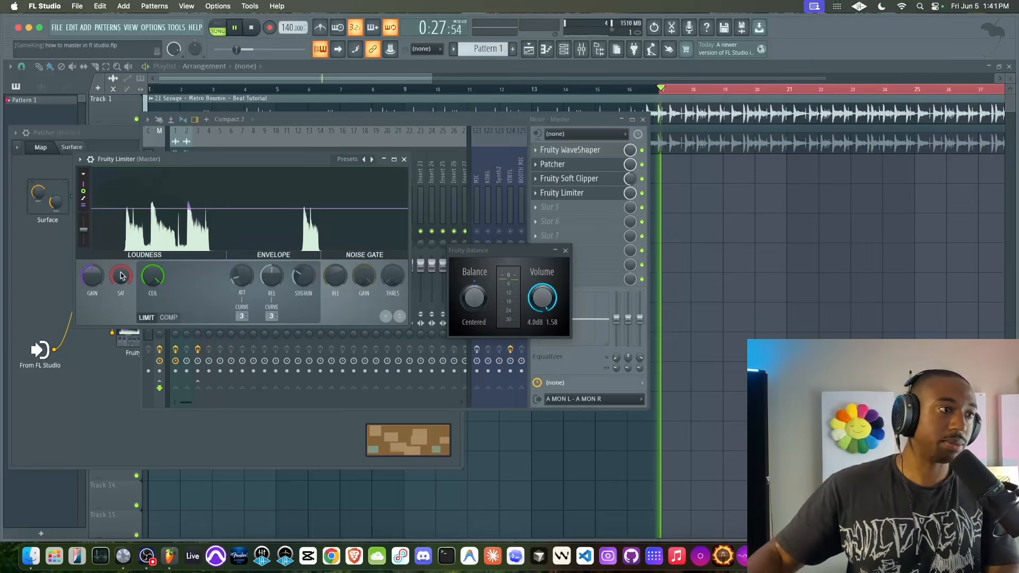
key("space")
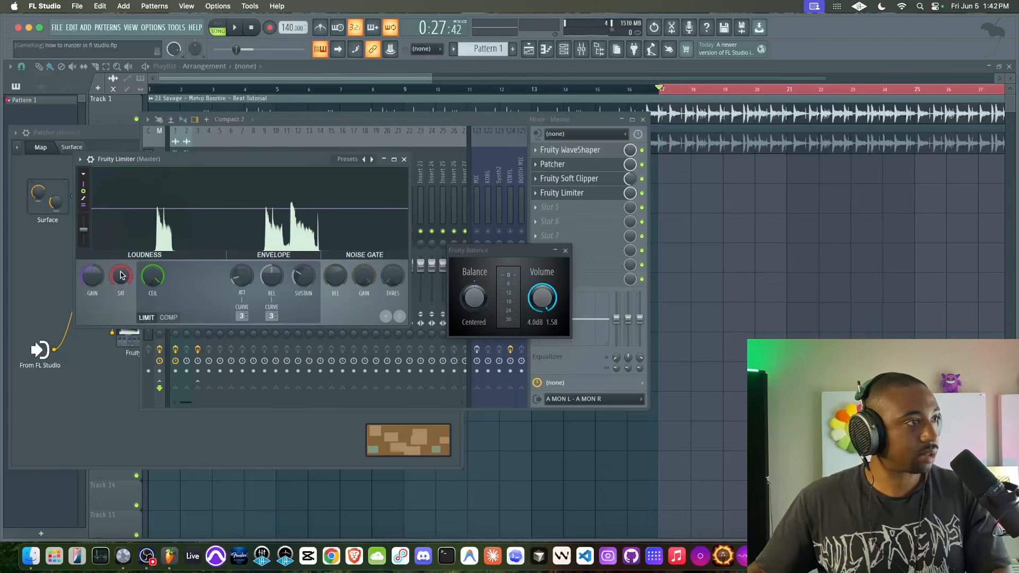
key("space")
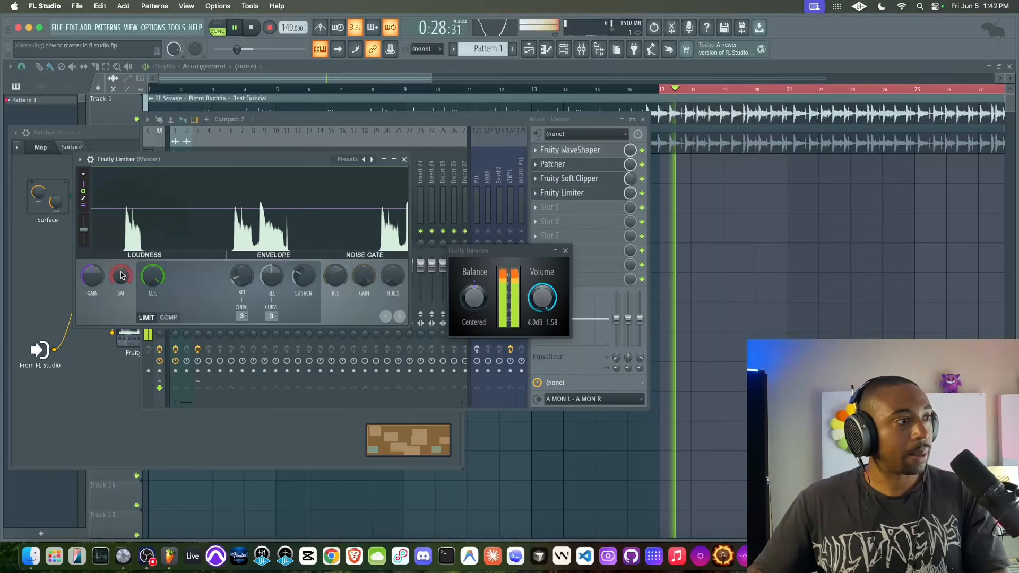
left_click_drag(121, 276, 121, 292)
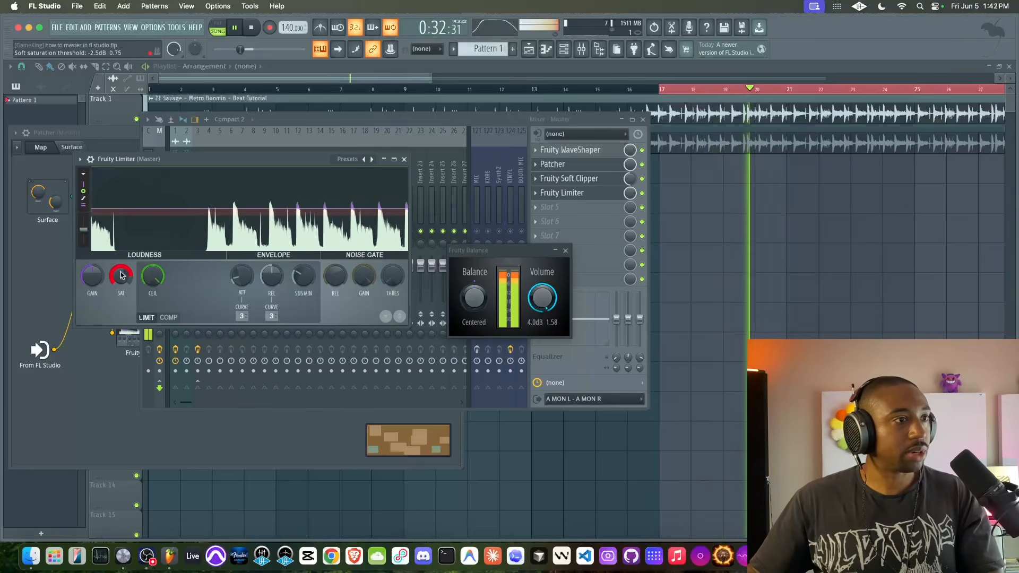
key("space")
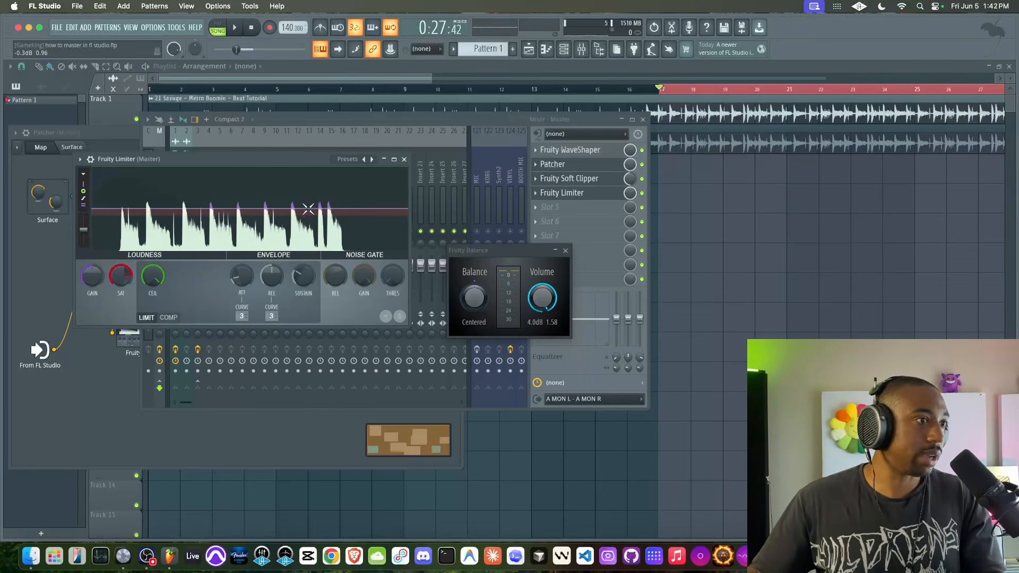
Lower the Fruity Limiter's soft saturation threshold further below -2.5 dB and replay the loop to hear the saturation.
key("space")
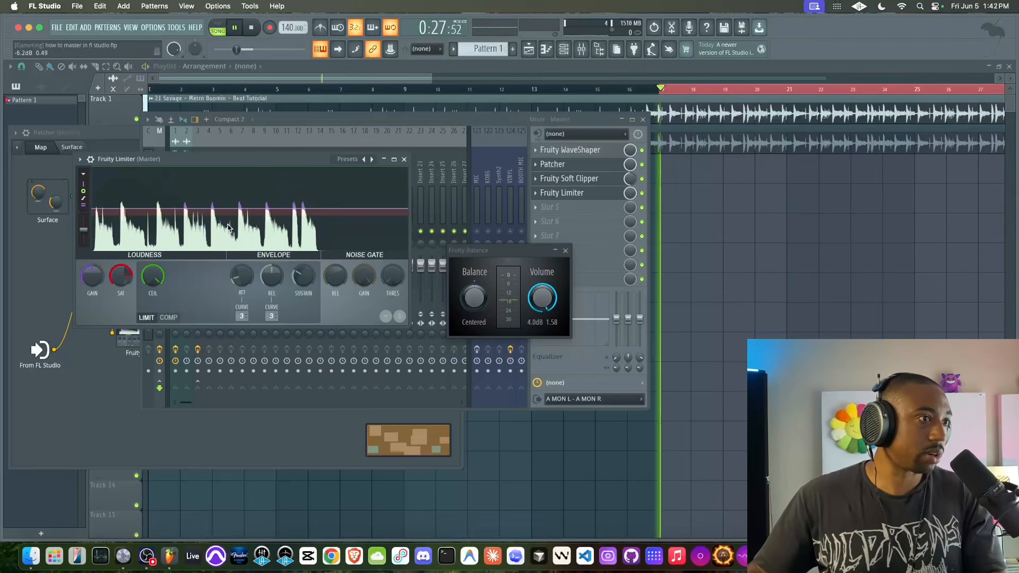
right_click(113, 276)
left_click(113, 277)
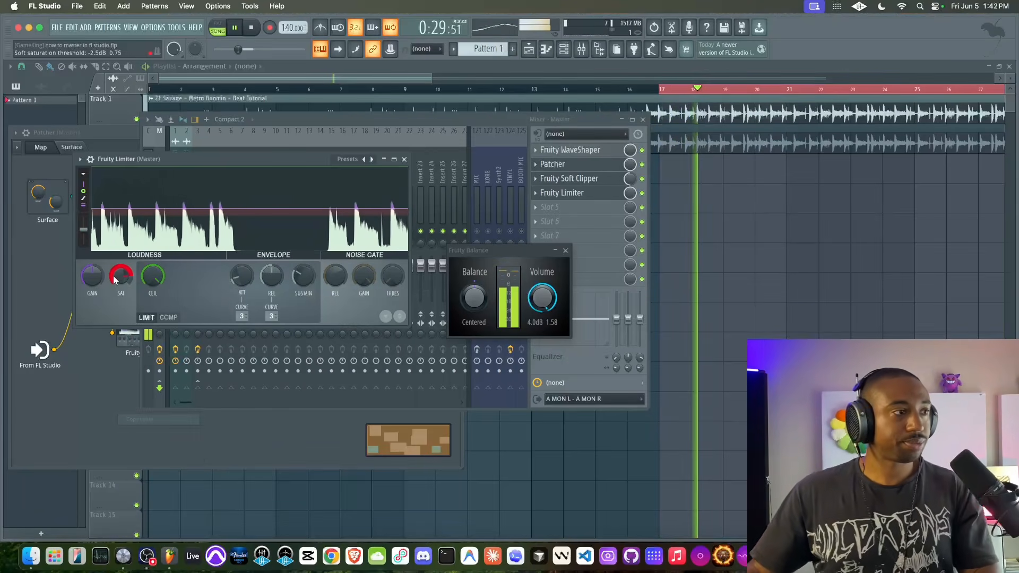
left_click_drag(116, 277, 118, 288)
key("space")
key("space")
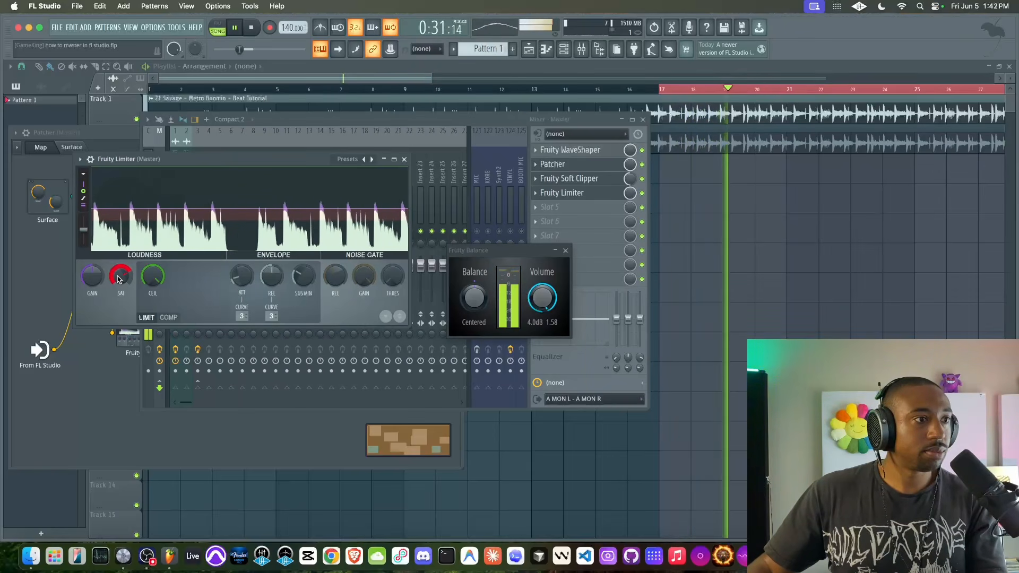
key("space")
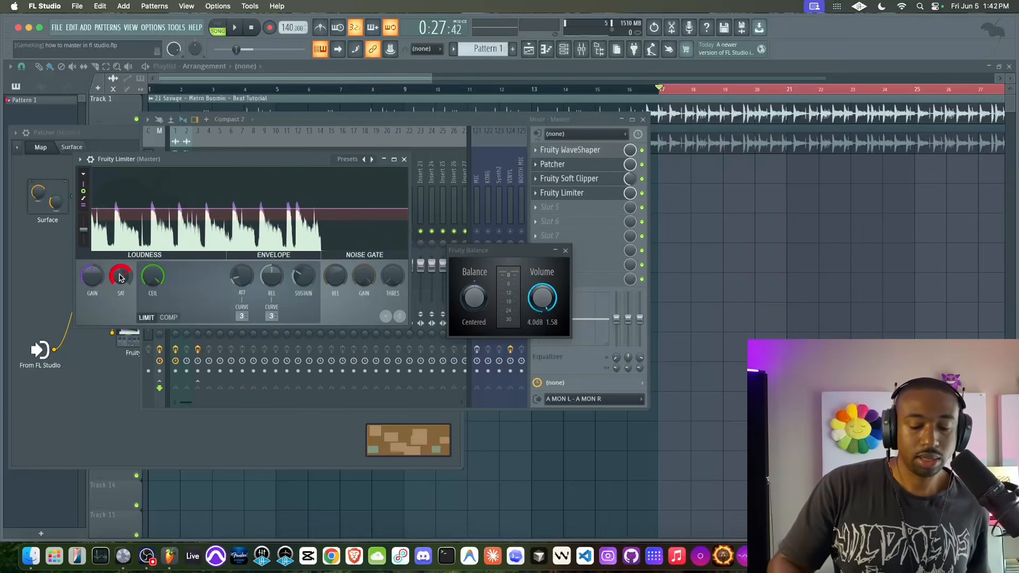
key("space")
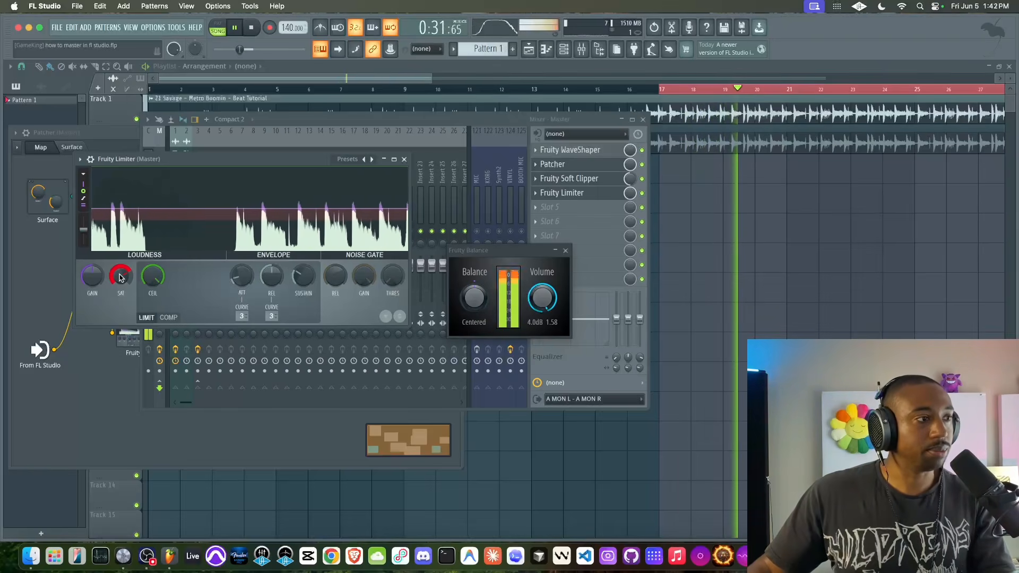
Push the Fruity Limiter's soft saturation threshold down to -22.4 dB and replay the loop to hear the extreme setting.
left_click_drag(121, 278, 120, 292)
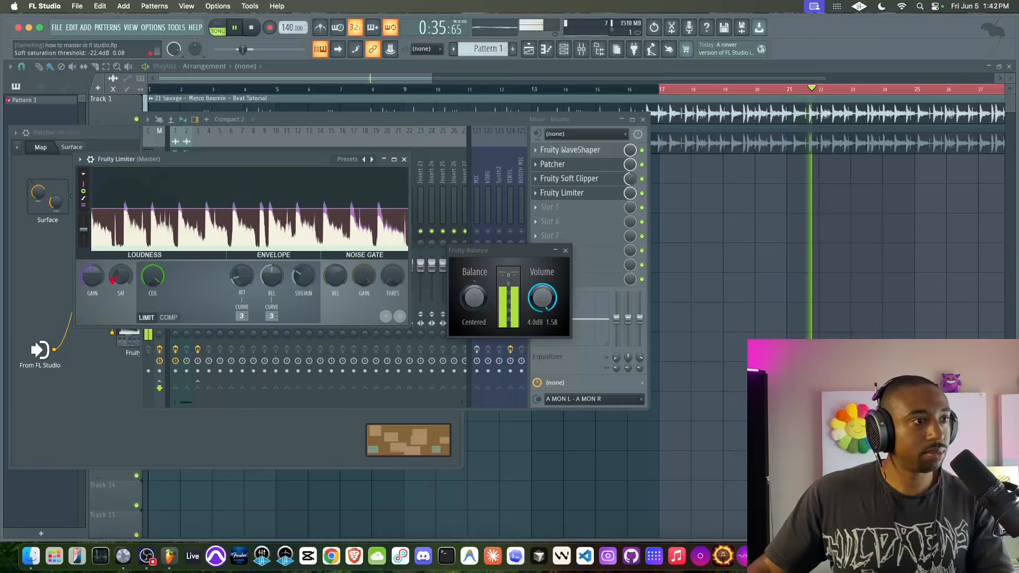
key("space")
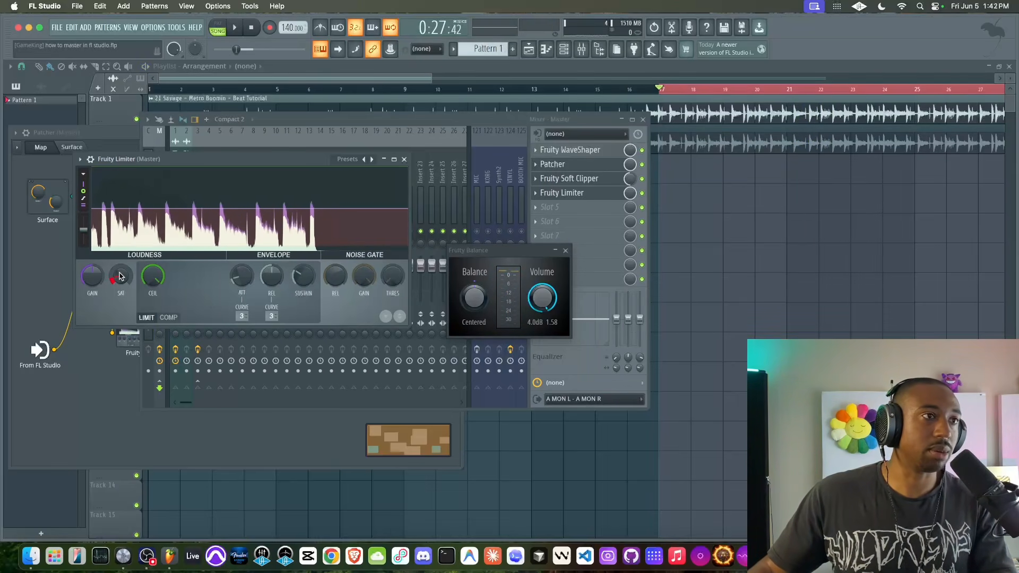
key("space")
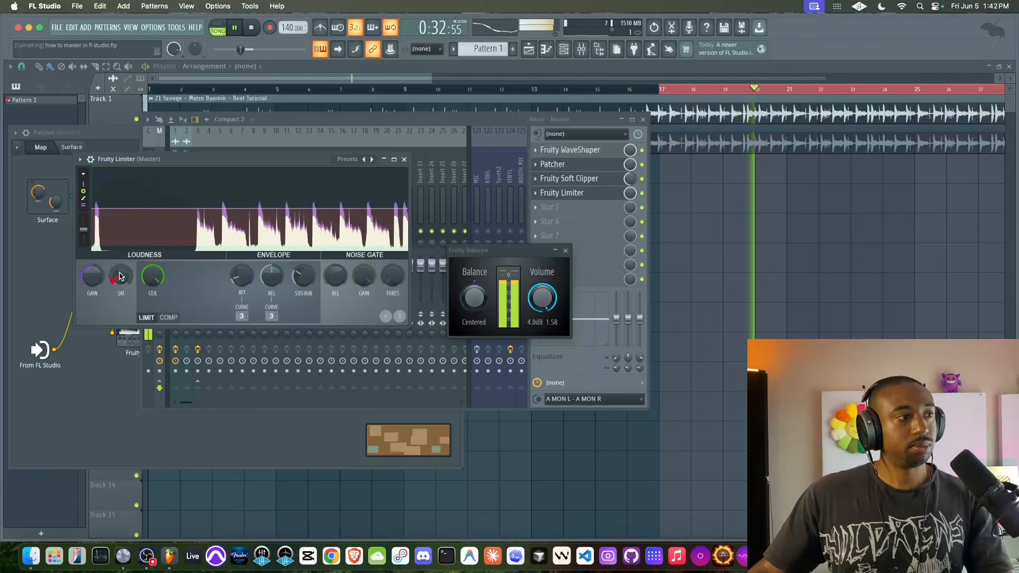
Raise the Fruity Limiter's soft saturation threshold back to a milder setting during playback and close the limiter window.
scroll(120, 275, "up", 5)
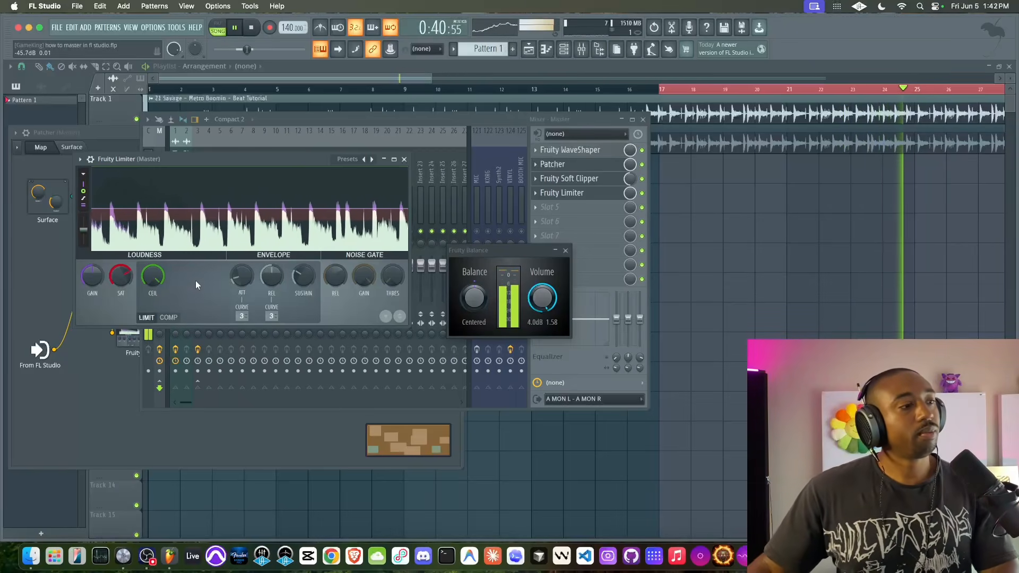
left_click(404, 159)
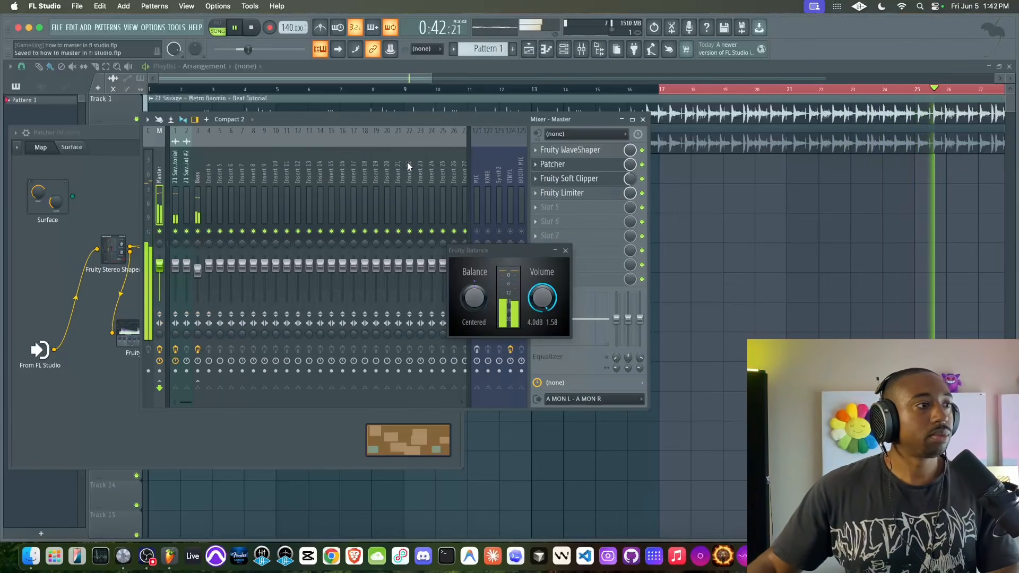
key("space")
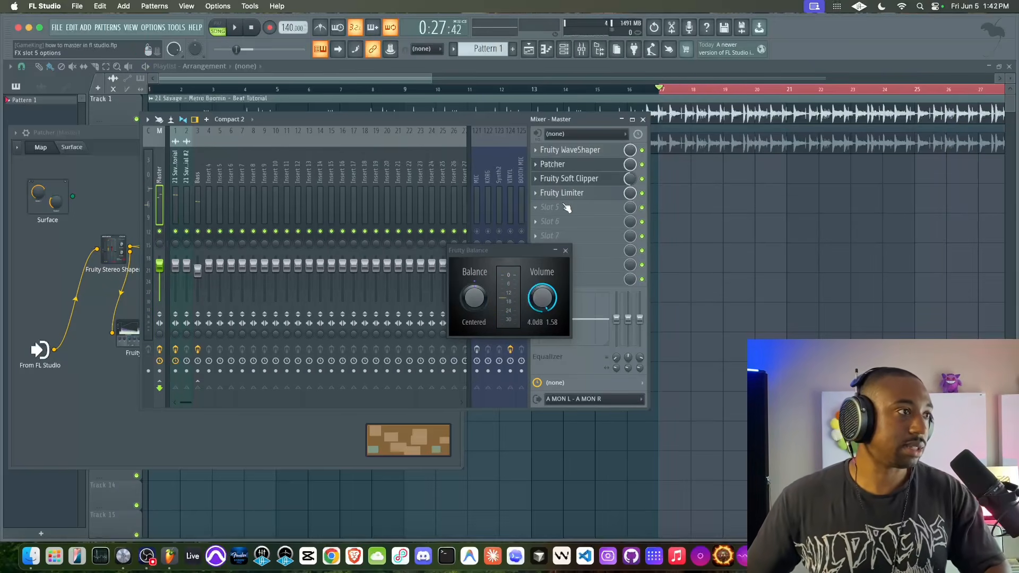
Load Emphasis in the master's fifth effect slot, replace it with Emphasizer, and save the project.
left_click(561, 210)
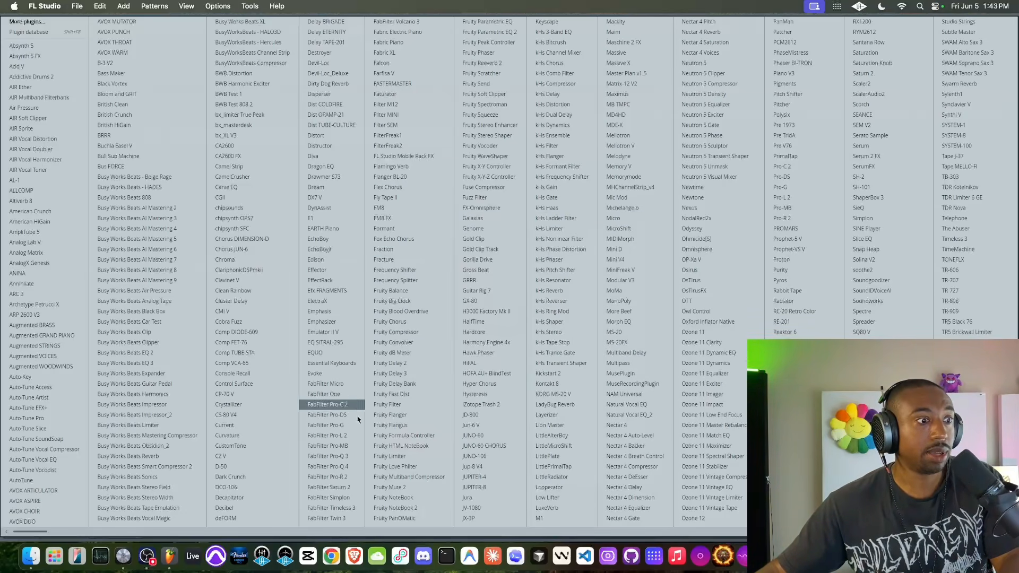
left_click(351, 314)
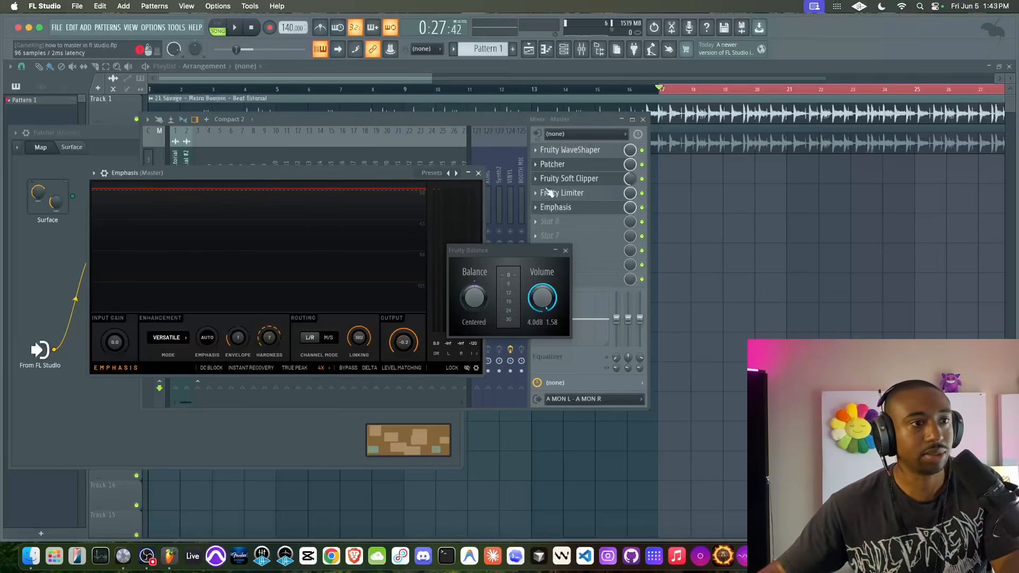
left_click(538, 208)
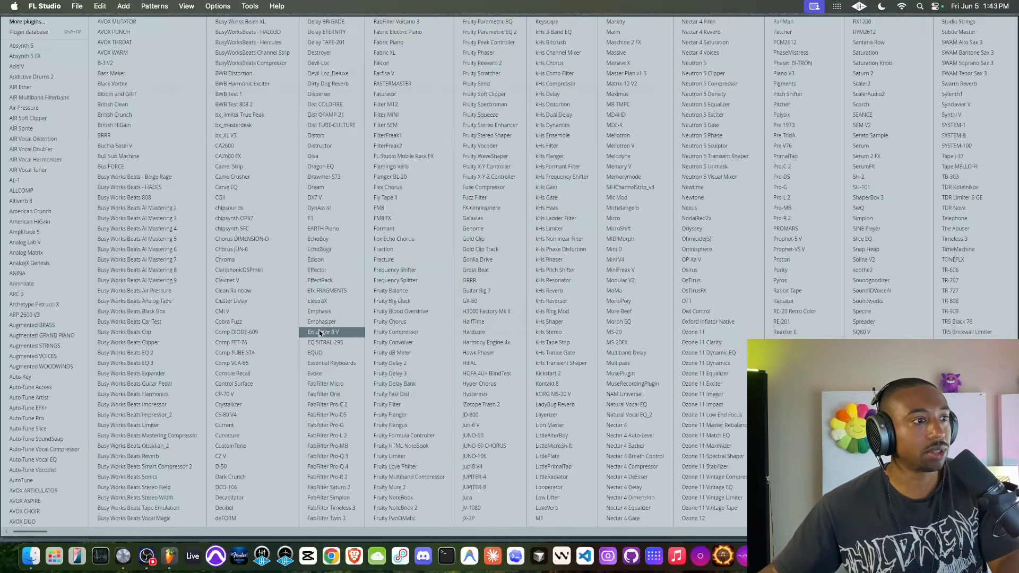
left_click(335, 322)
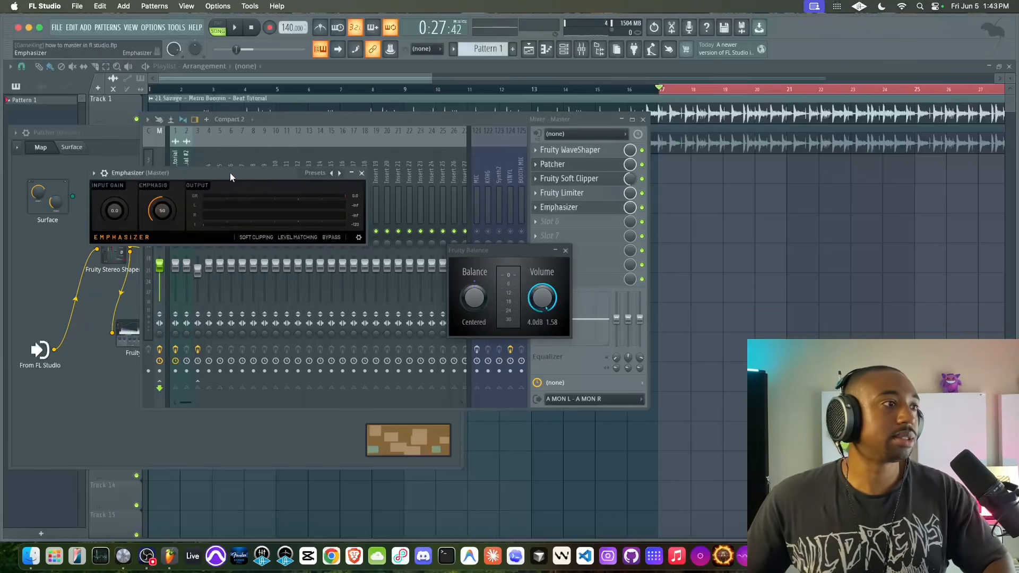
left_click_drag(231, 173, 295, 173)
key("super+s")
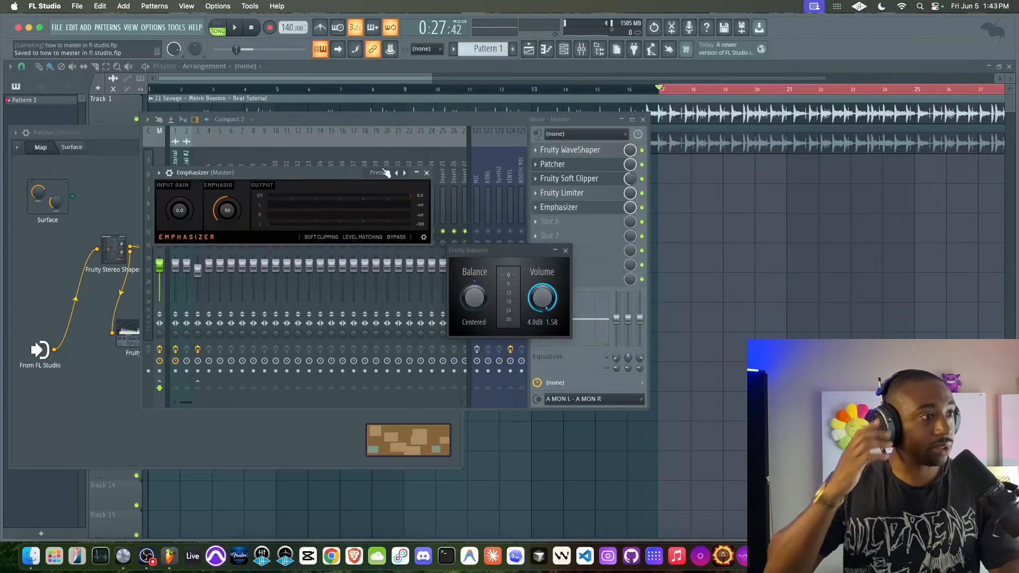
Enable soft clipping in Emphasizer and raise its input gain to 1.5 dB while auditioning the loop.
left_click(321, 239)
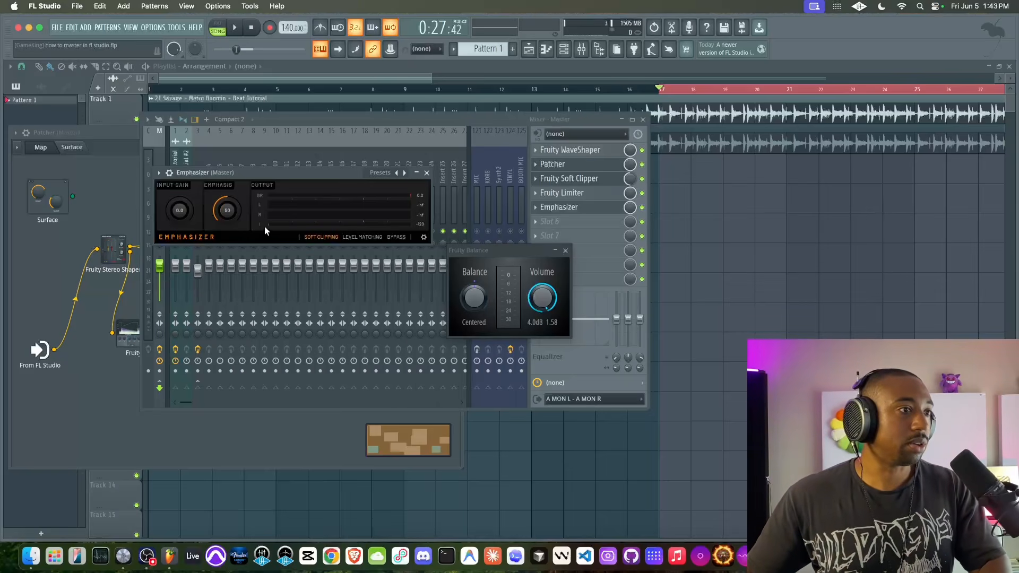
key("space")
scroll(177, 213, "up", 3)
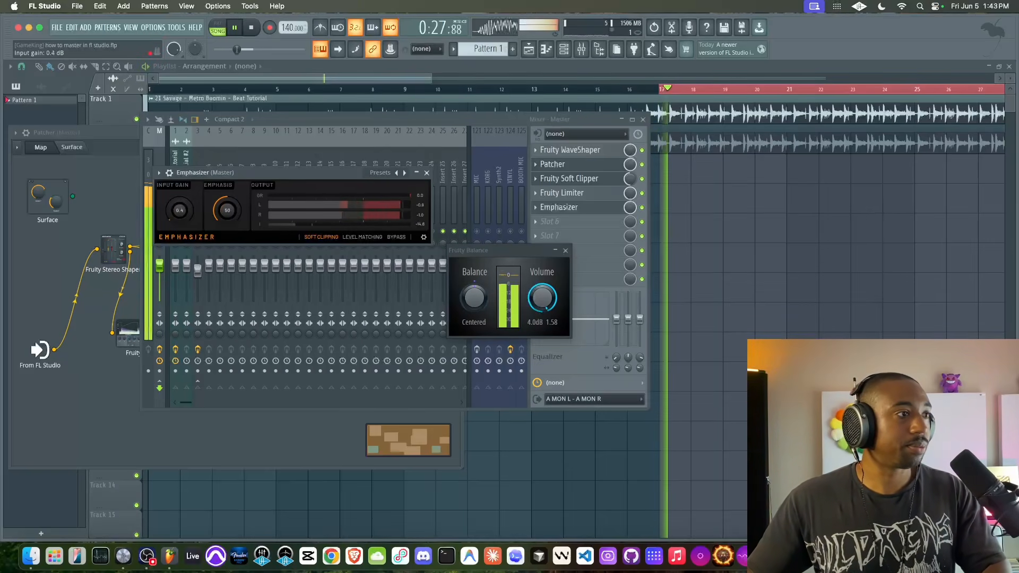
key("space")
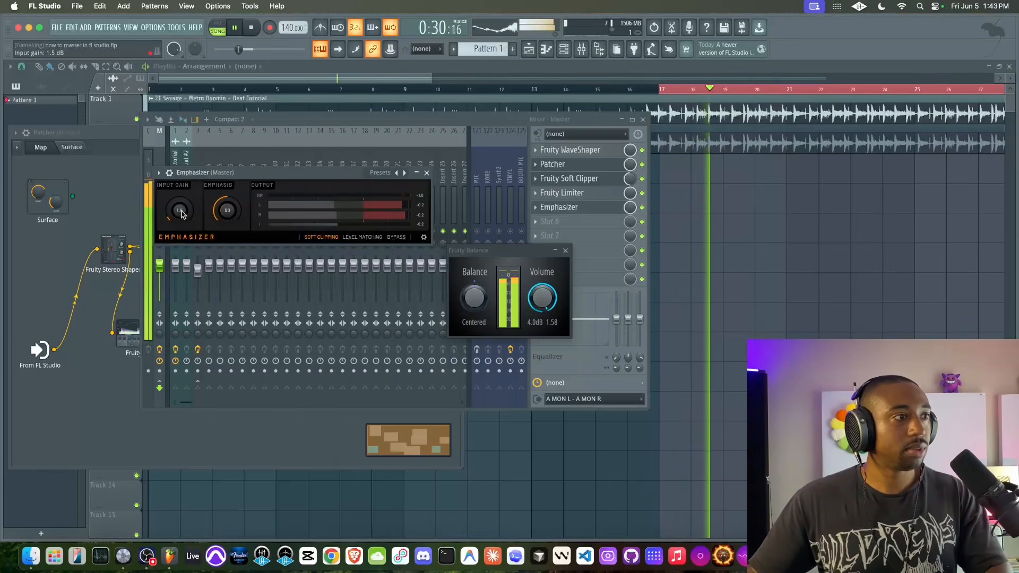
Raise Emphasizer's input gain to about 2.2 dB while replaying the loop, and close the Emphasizer and Fruity Balance windows.
key("space")
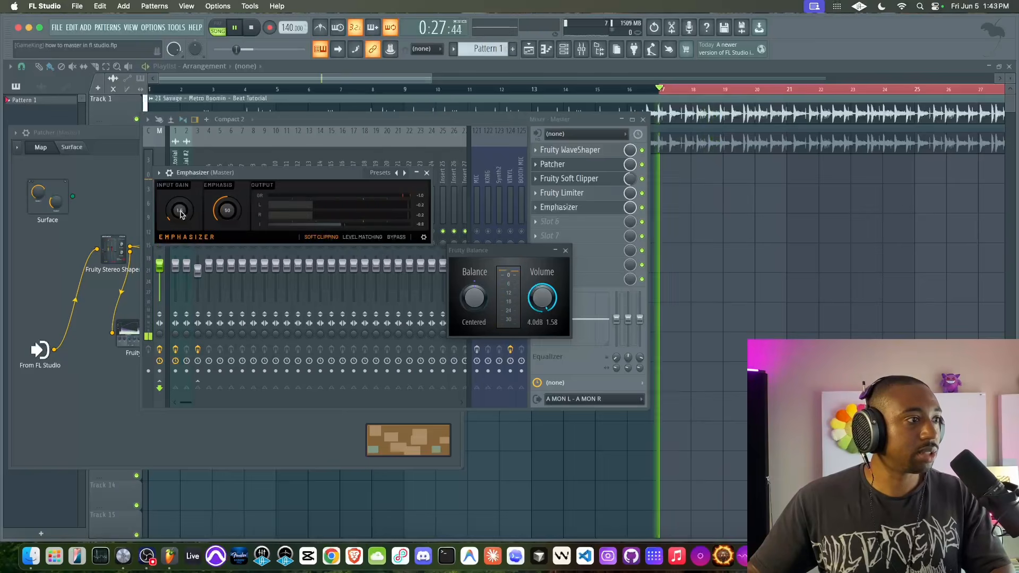
key("space")
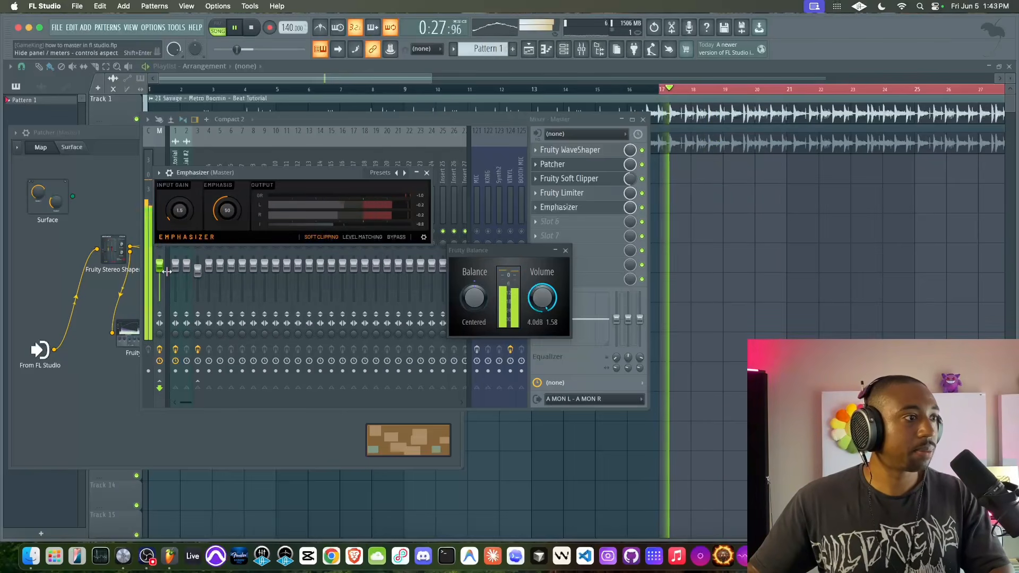
left_click_drag(179, 210, 179, 212)
key("space")
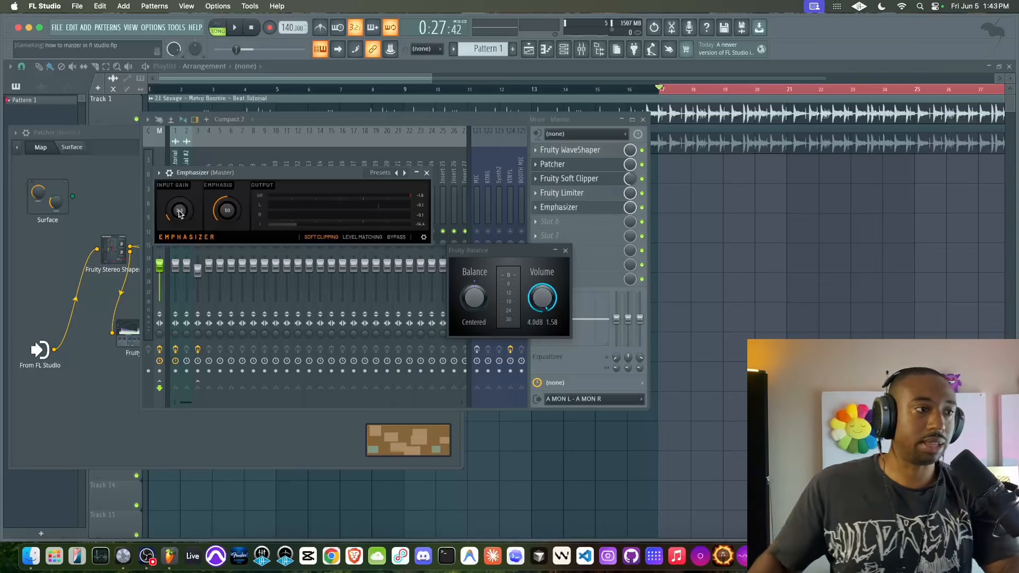
key("space")
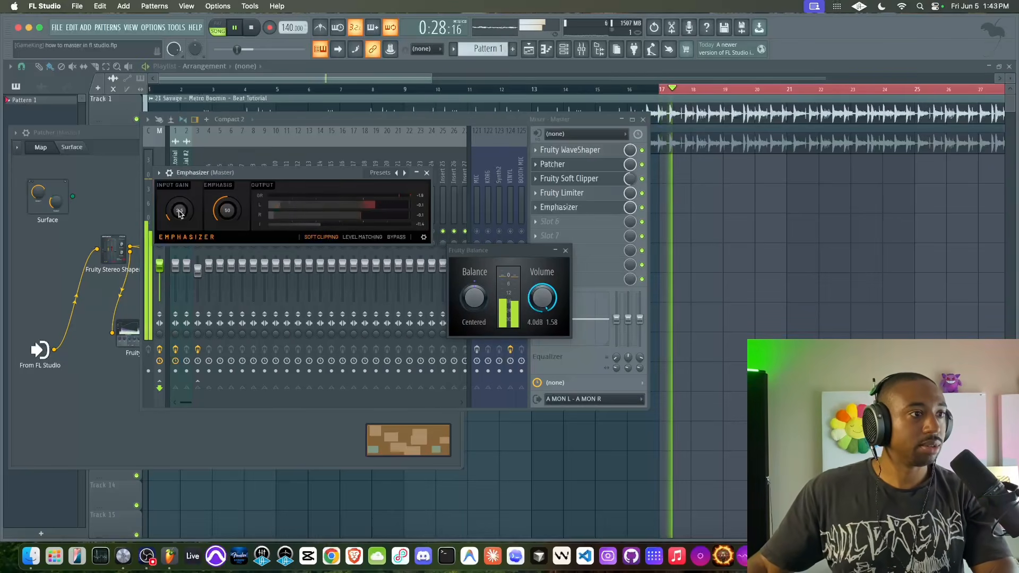
left_click_drag(179, 212, 180, 214)
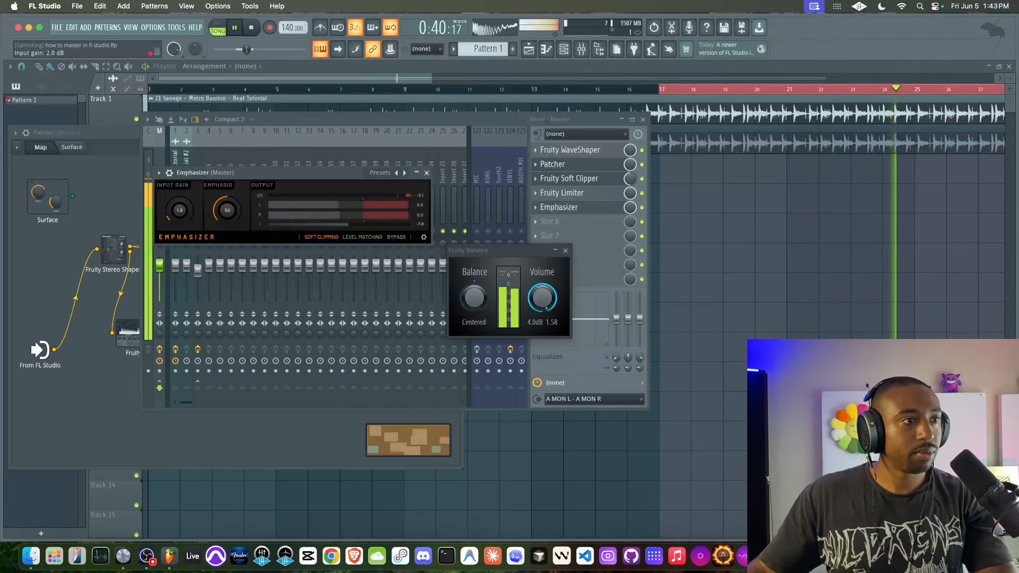
right_click(179, 212)
key("space")
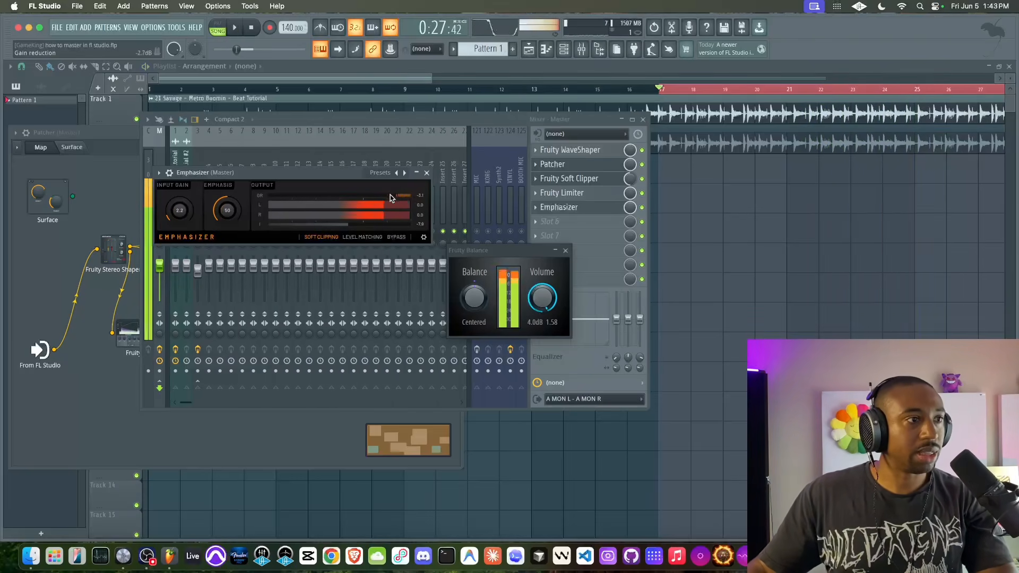
left_click(426, 173)
left_click(565, 251)
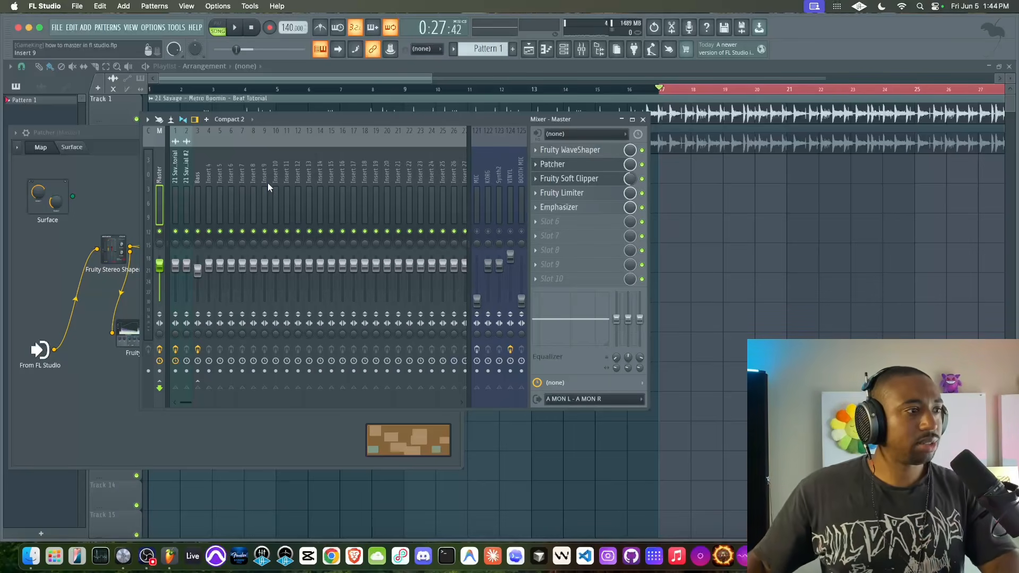
Audition the loop while checking the mixer tracks' levels, and return to the Master track.
left_click(223, 181)
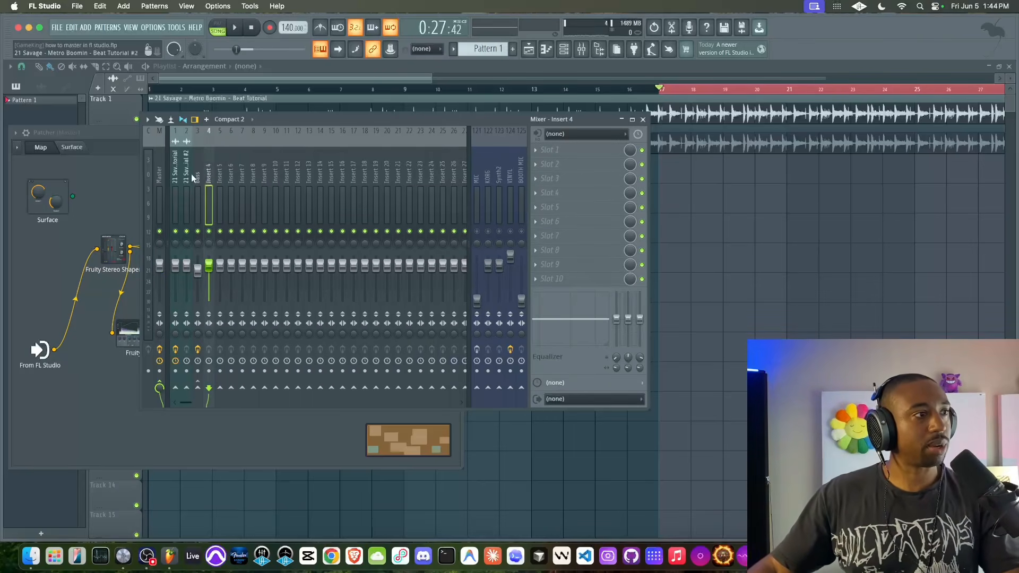
left_click(155, 177)
left_click(229, 173)
left_click(219, 174)
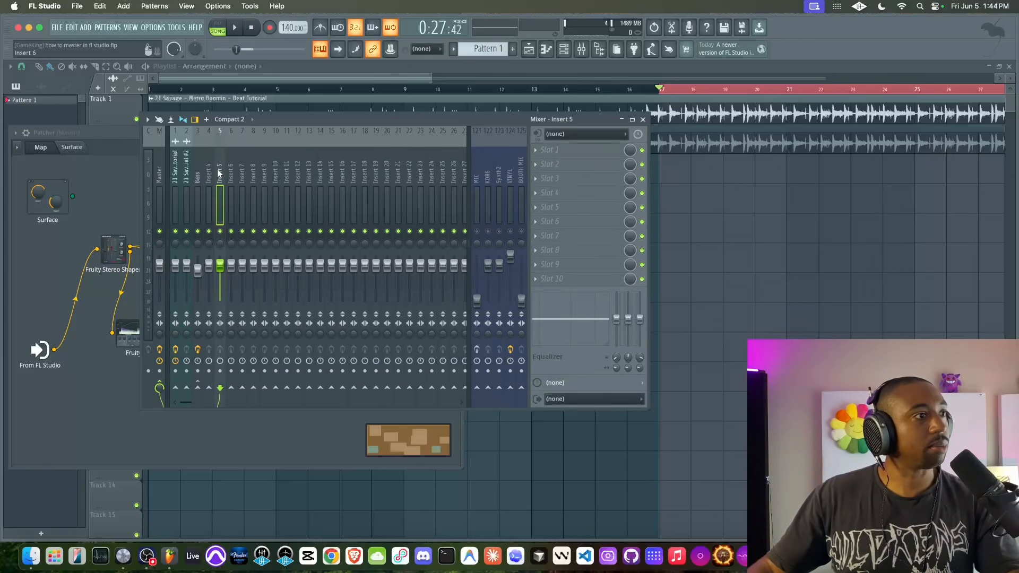
key("space")
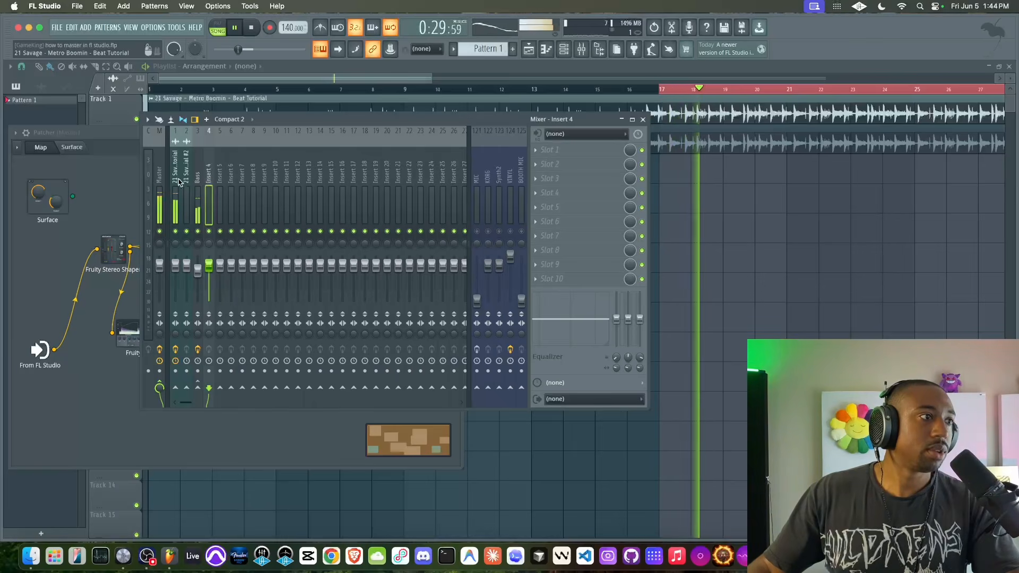
left_click(161, 183)
key("space")
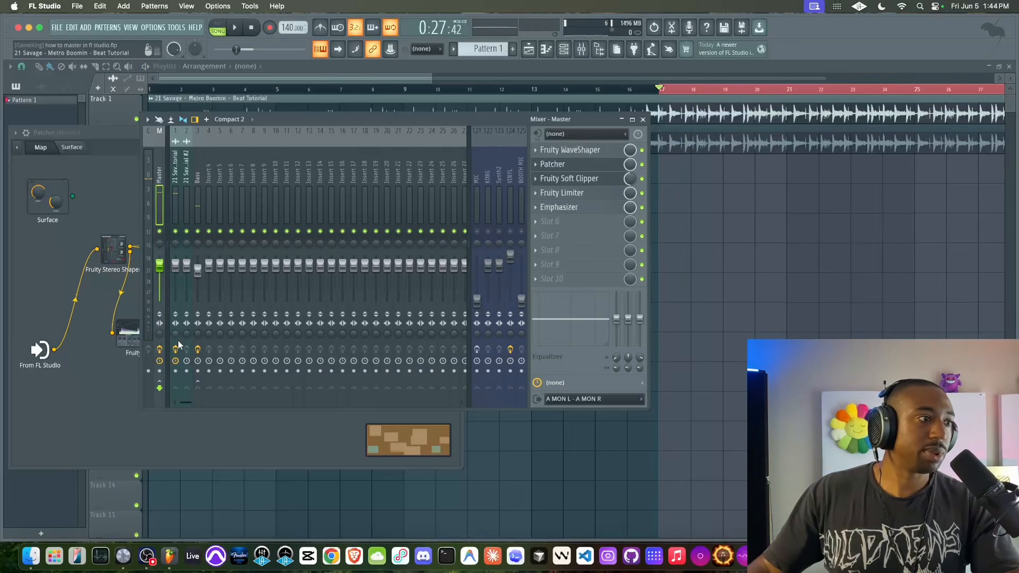
Compare the loop with the effects on the Master, first sample and Bass tracks bypassed and with them re-enabled.
left_click(175, 349)
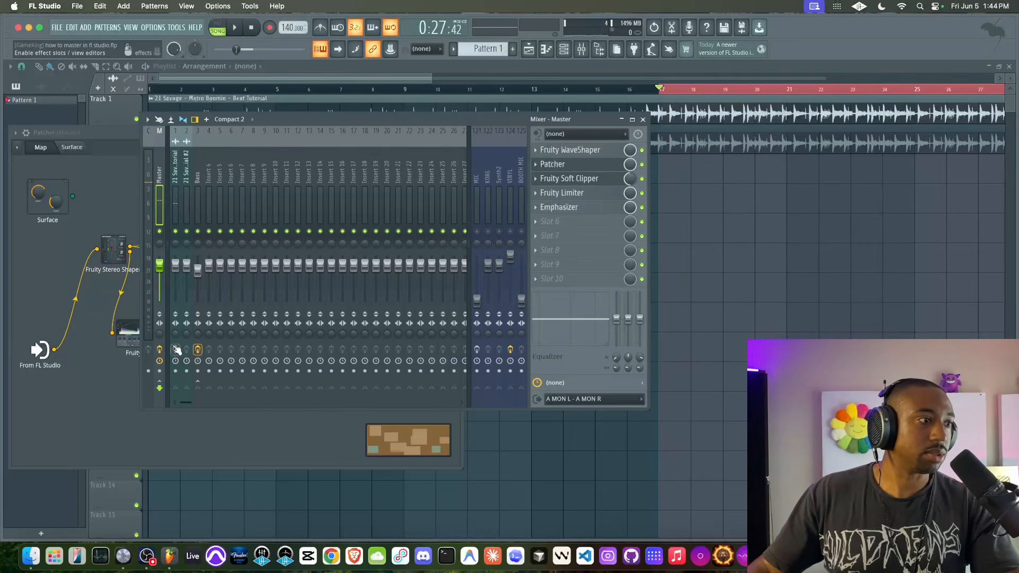
key("space")
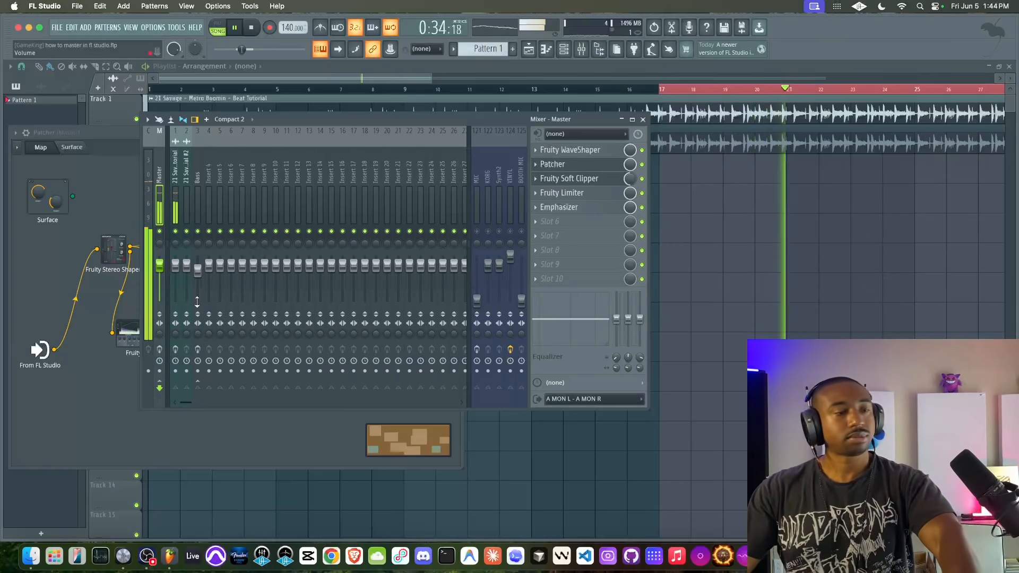
left_click(177, 350)
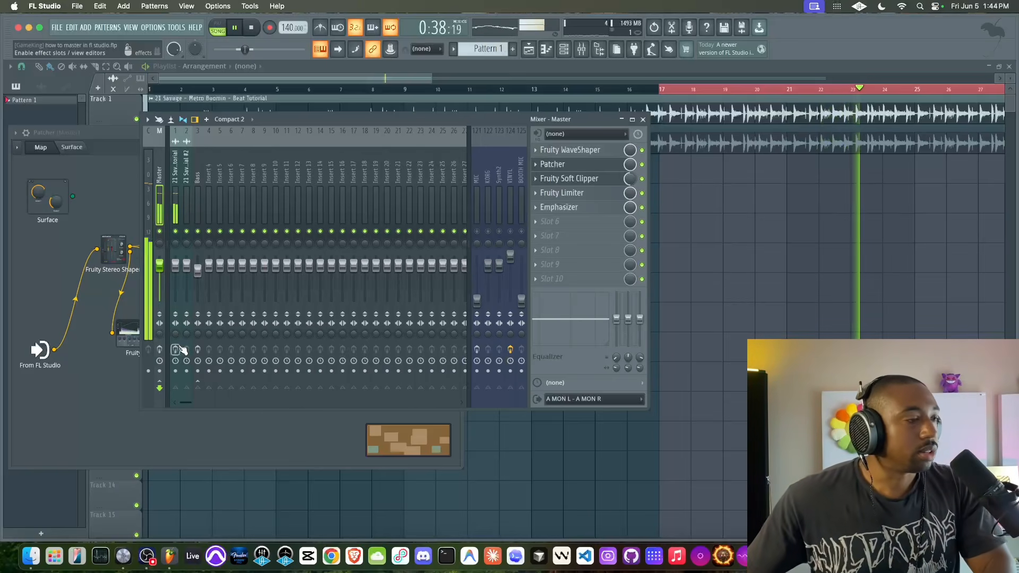
left_click(198, 350)
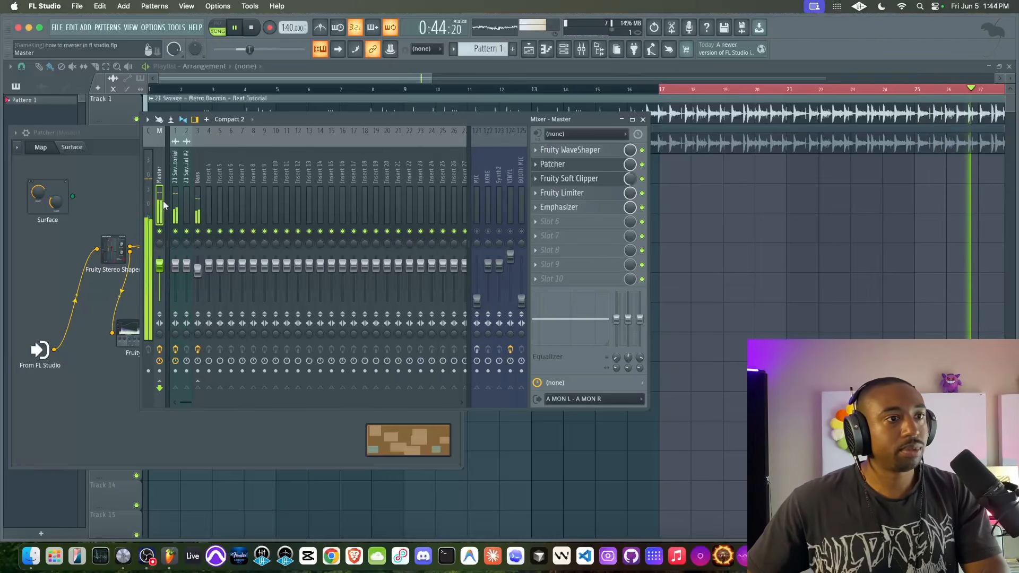
key("space")
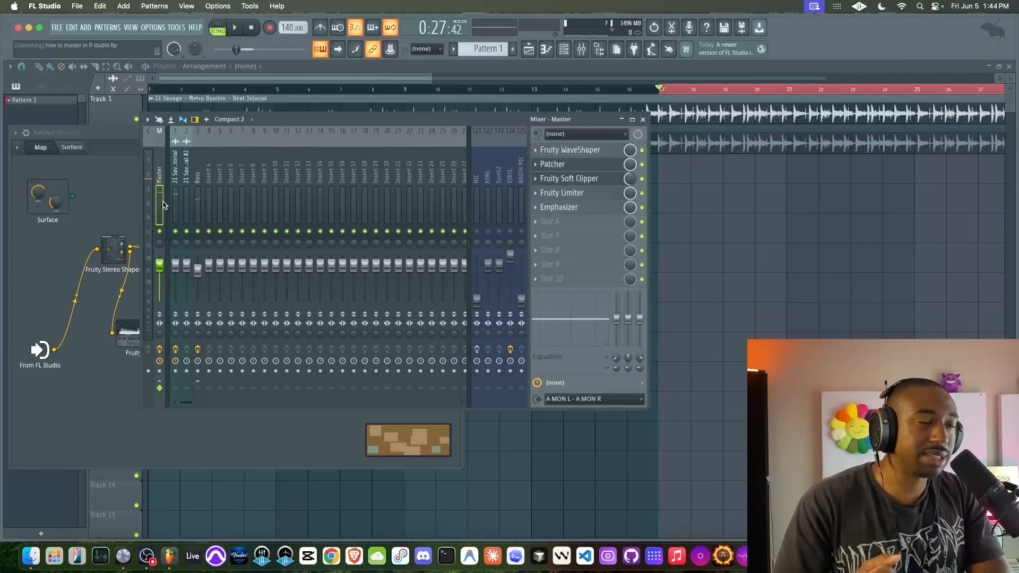
key("space")
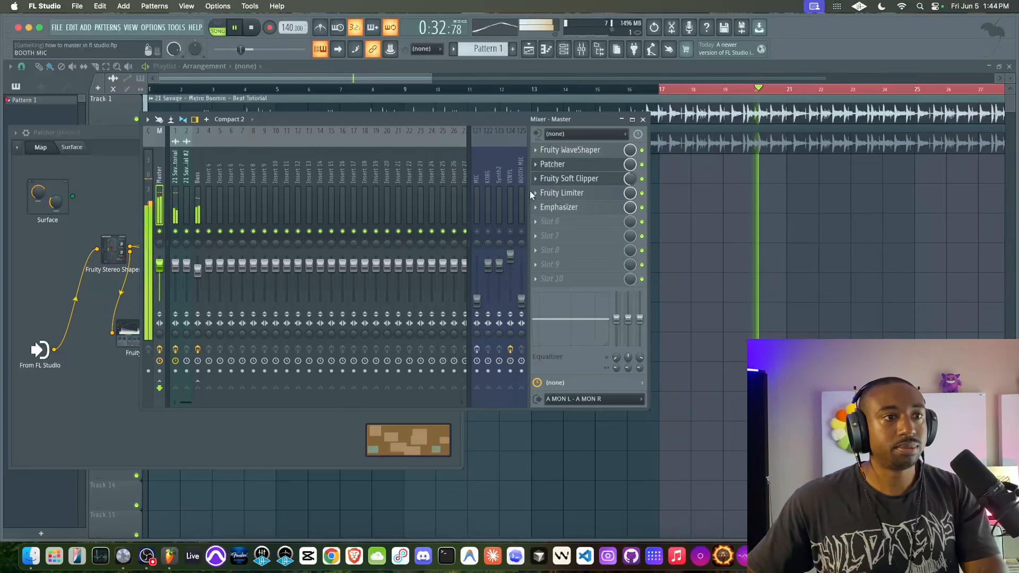
key("space")
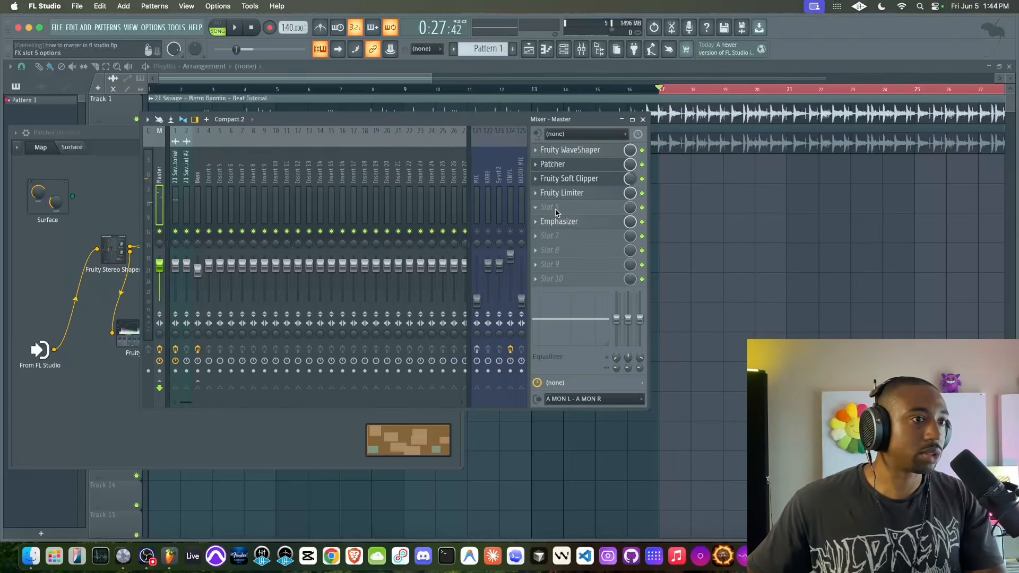
Load Fruity Parametric EQ 2 into the empty slot 5 above Emphasizer on the Master and move its window aside.
left_click(556, 212)
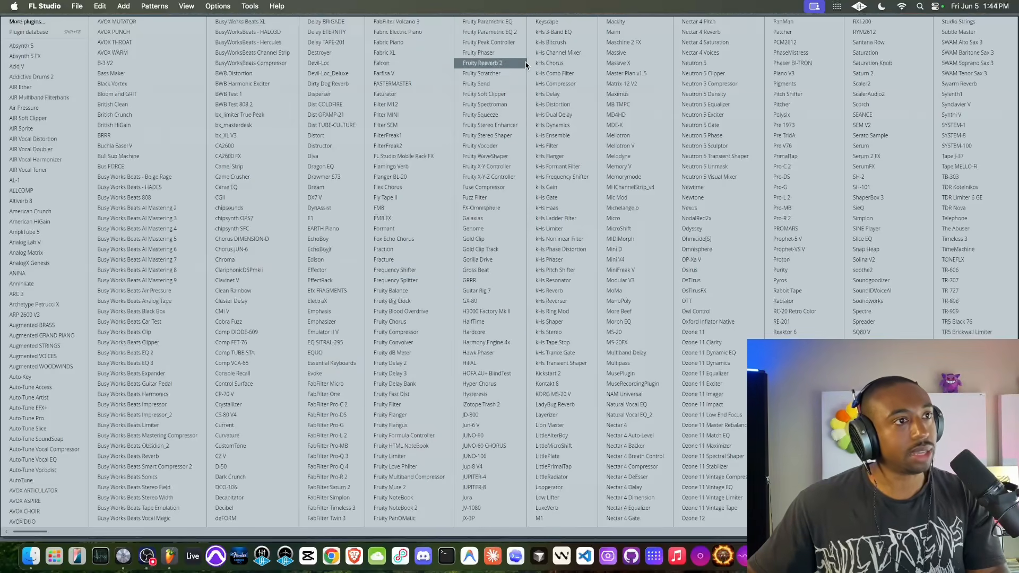
left_click(502, 35)
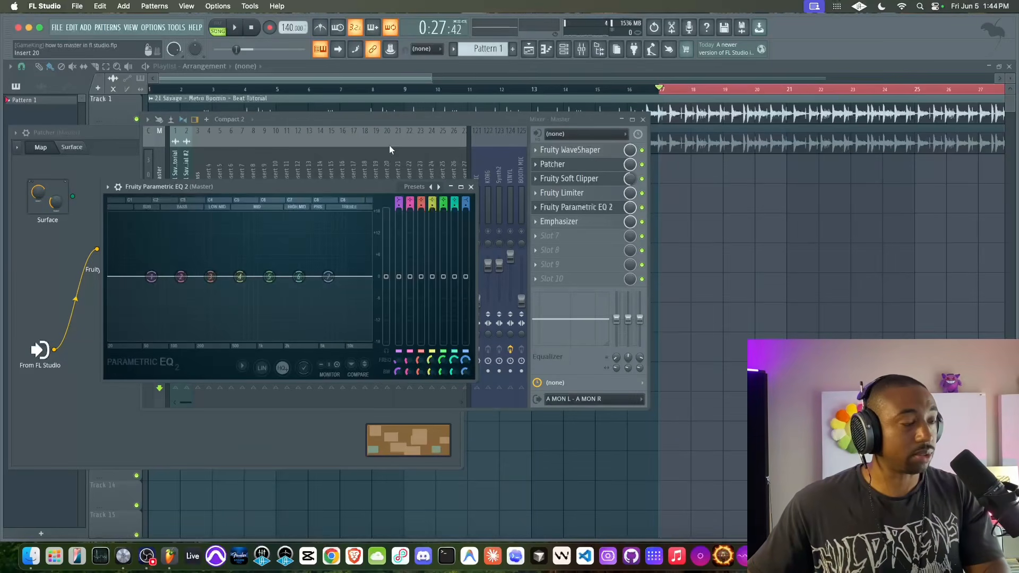
left_click_drag(364, 184, 516, 169)
left_click(518, 163)
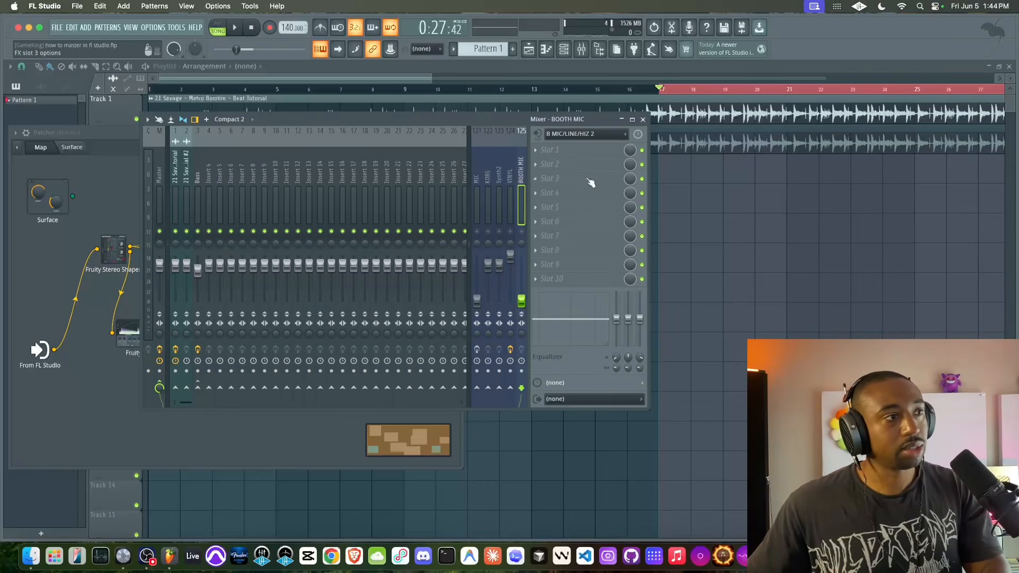
left_click(159, 183)
left_click(584, 210)
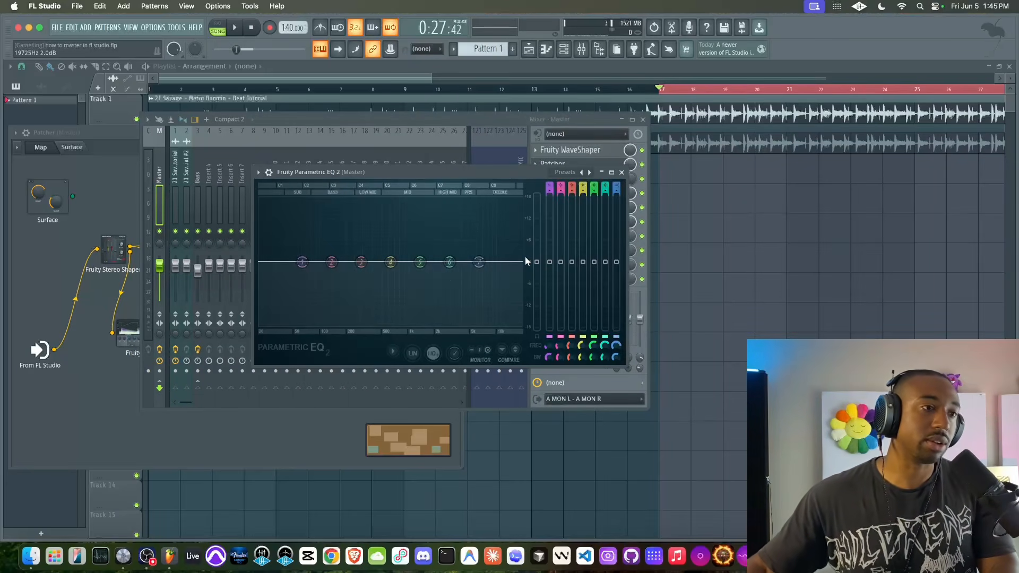
Boost band 3 of the Master's EQ to 5.7 dB at 294 Hz with a 13% bandwidth while auditioning the loop.
key("space")
key("space")
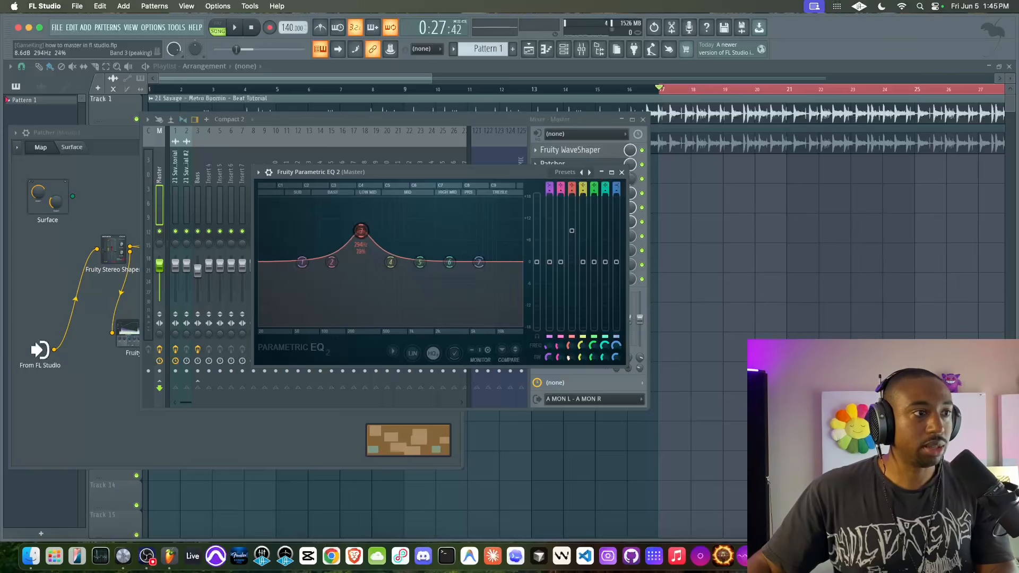
key("space")
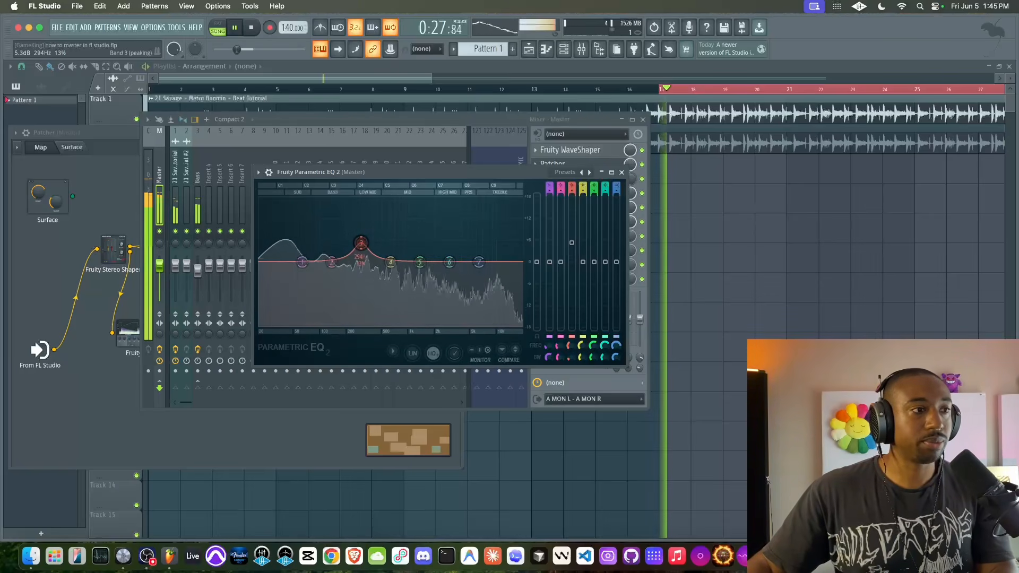
key("space")
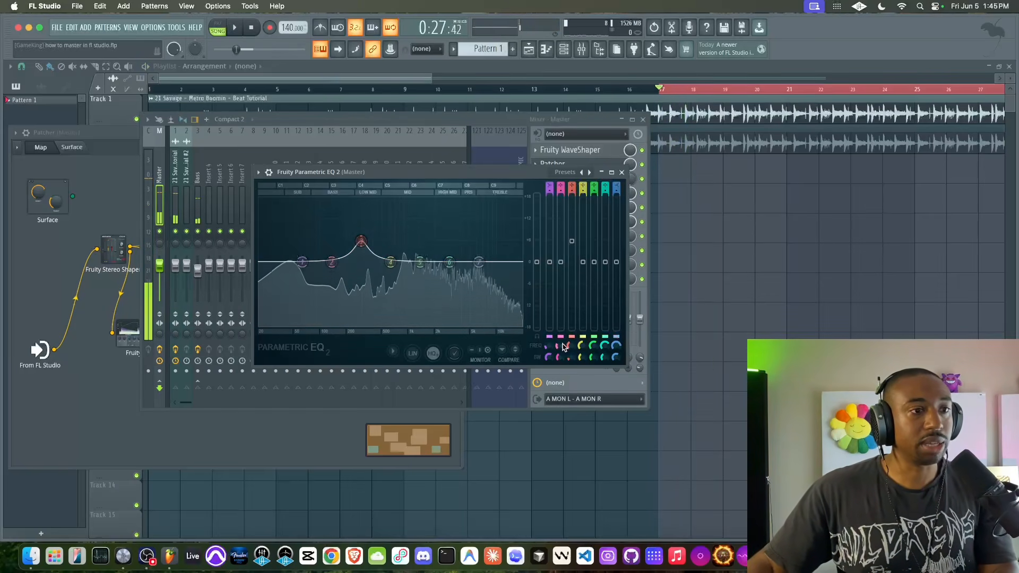
key("space")
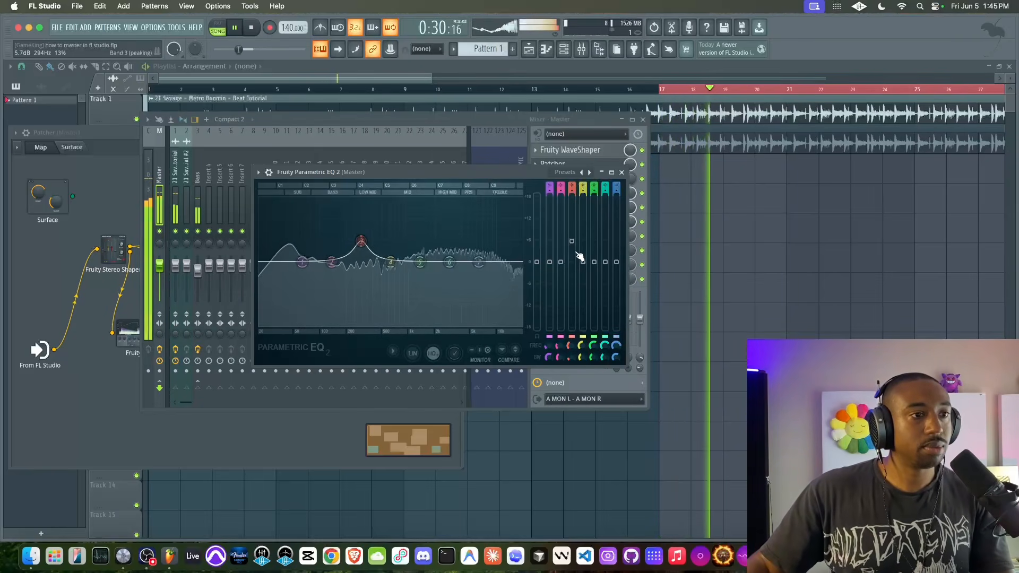
Sweep EQ band 3 up to 497 Hz and raise its boost to 6.8 dB and higher while replaying the loop.
key("space")
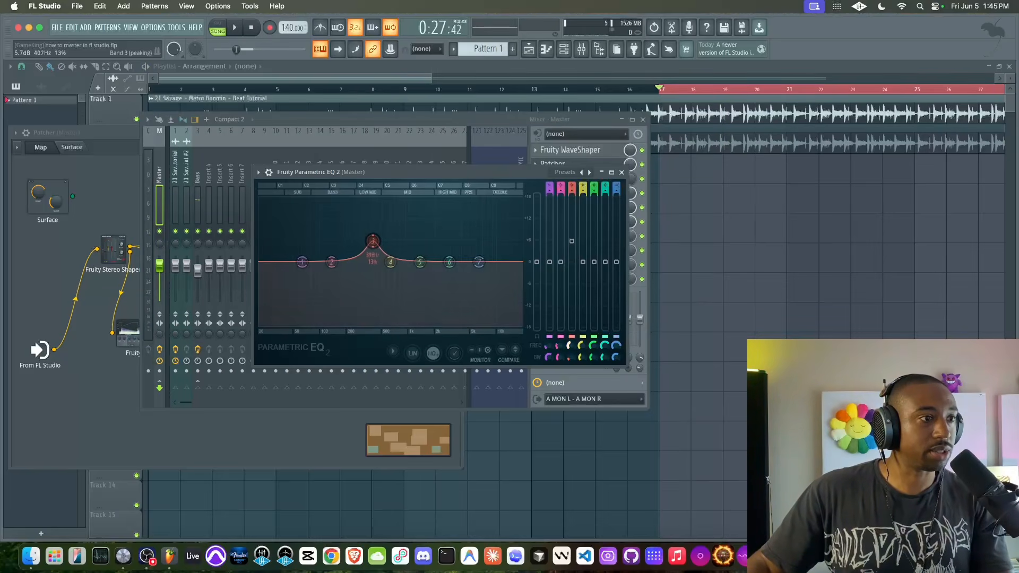
key("space")
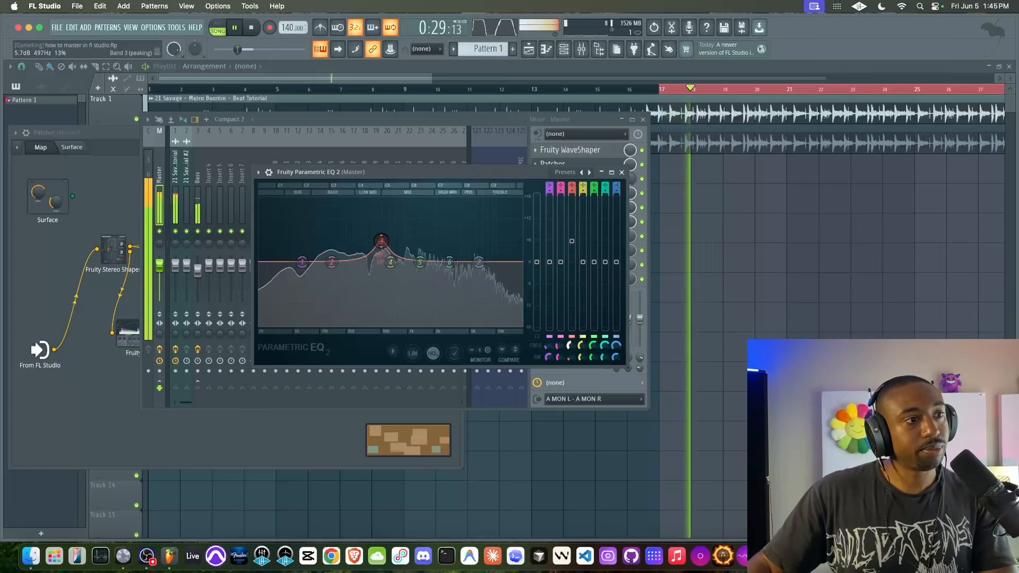
key("space")
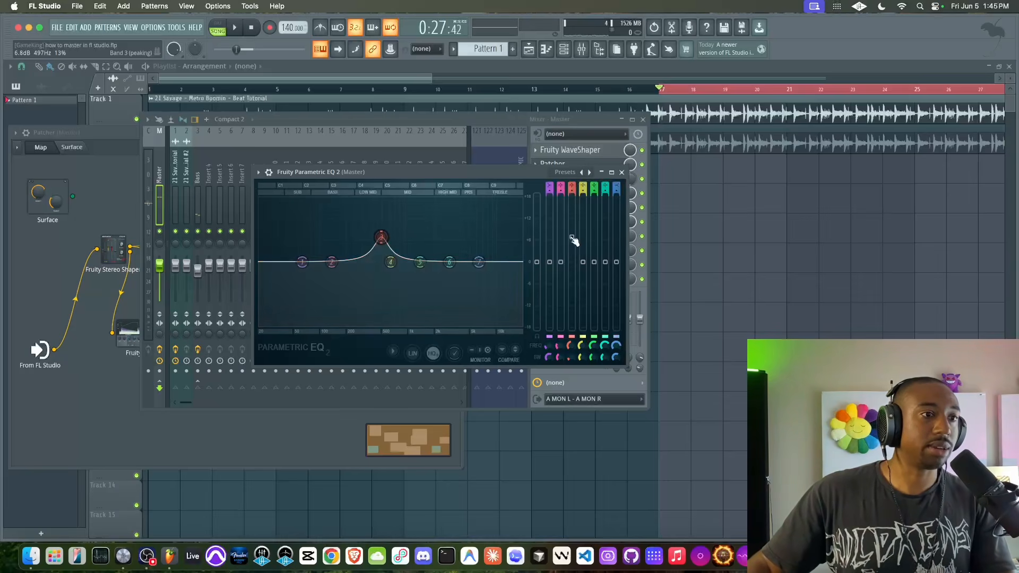
key("space")
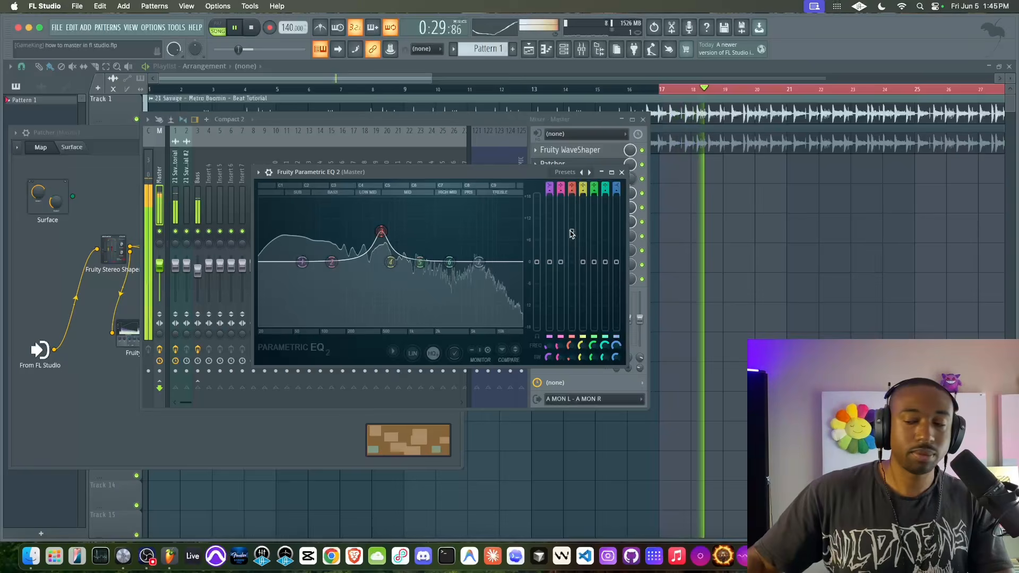
key("space")
key("space")
Pull EQ band 3 down to -4.6 dB, ease it to -1.9 dB, and settle on a slighter cut while auditioning the loop.
left_click_drag(572, 255, 571, 294)
key("space")
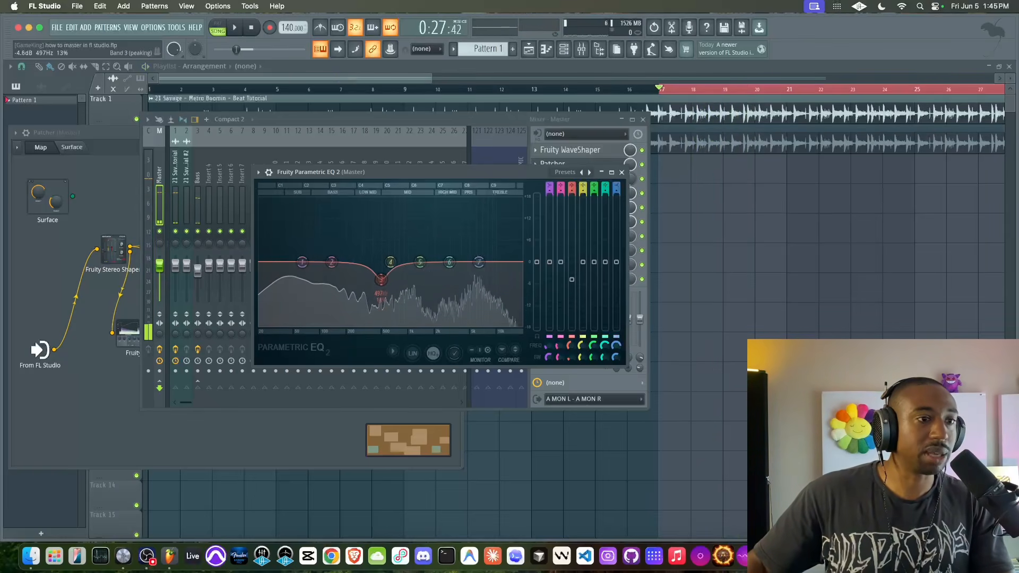
right_click(571, 273)
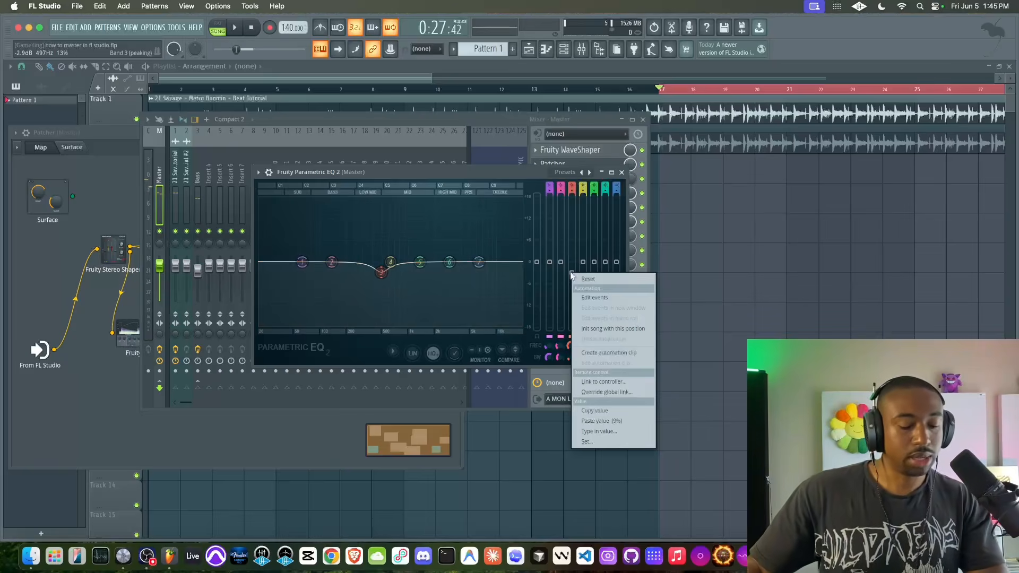
key("c")
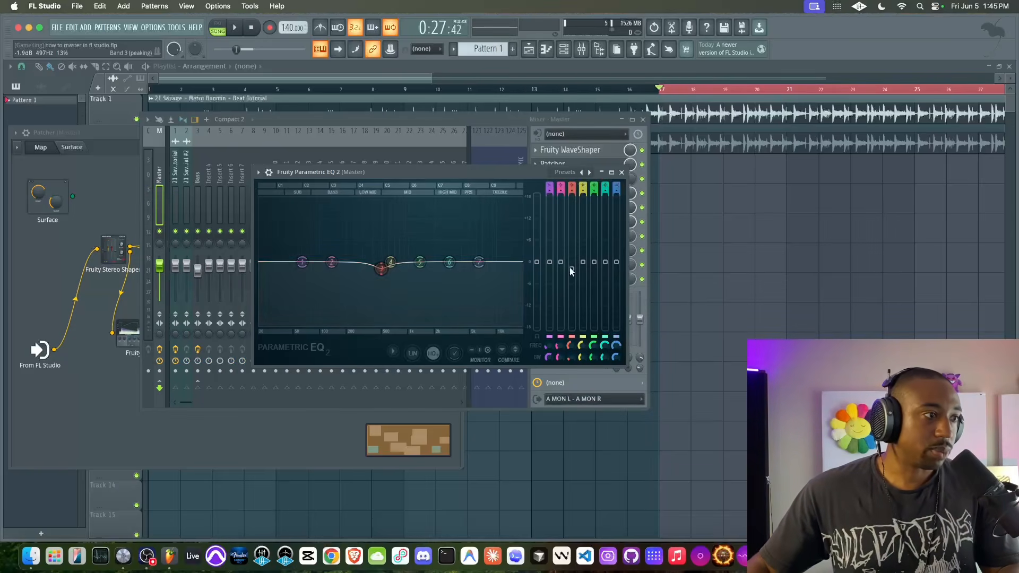
key("space")
mouse_move(572, 262)
left_mouse_down()
mouse_move(572, 239)
mouse_move(572, 266)
left_mouse_up()
key("space")
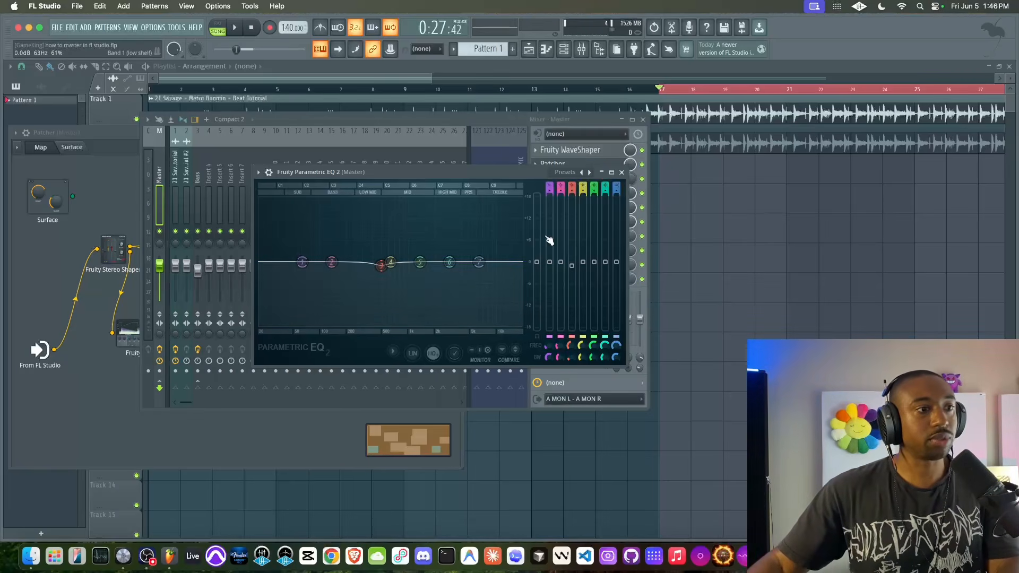
Look over the Master EQ's monitor input options, close the EQ window, and audition the loop.
left_click(392, 353)
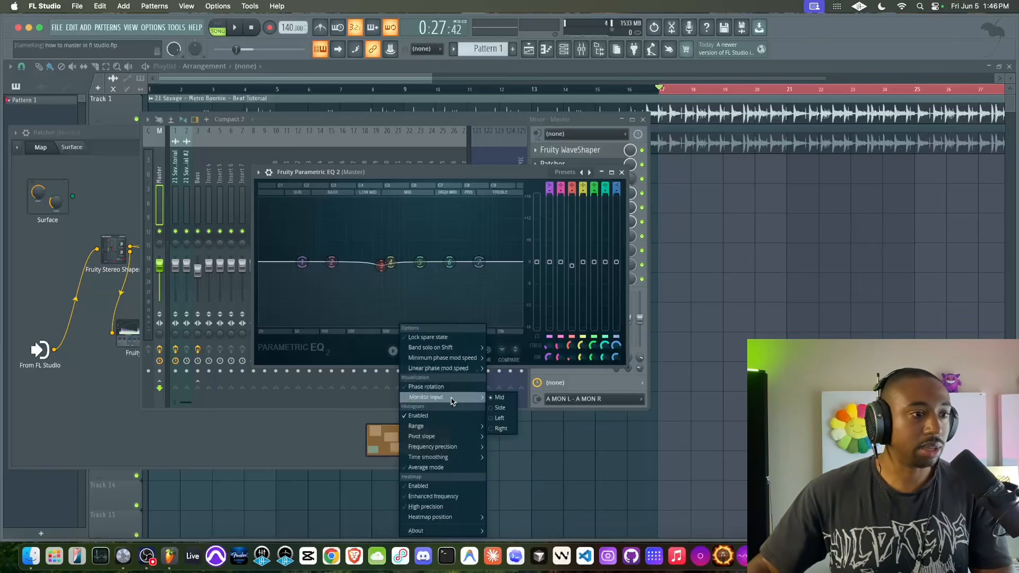
left_click(622, 173)
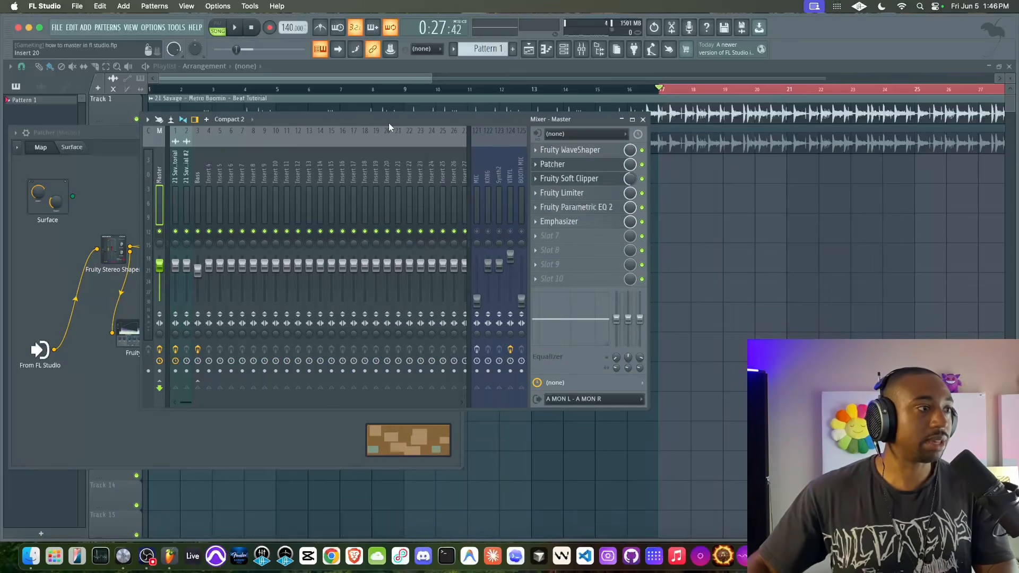
key("space")
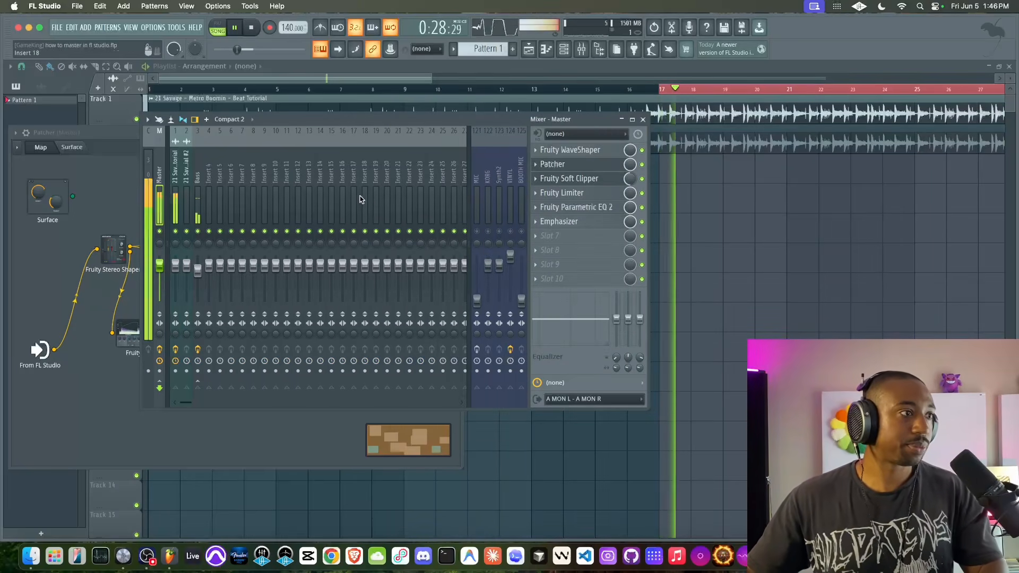
key("space")
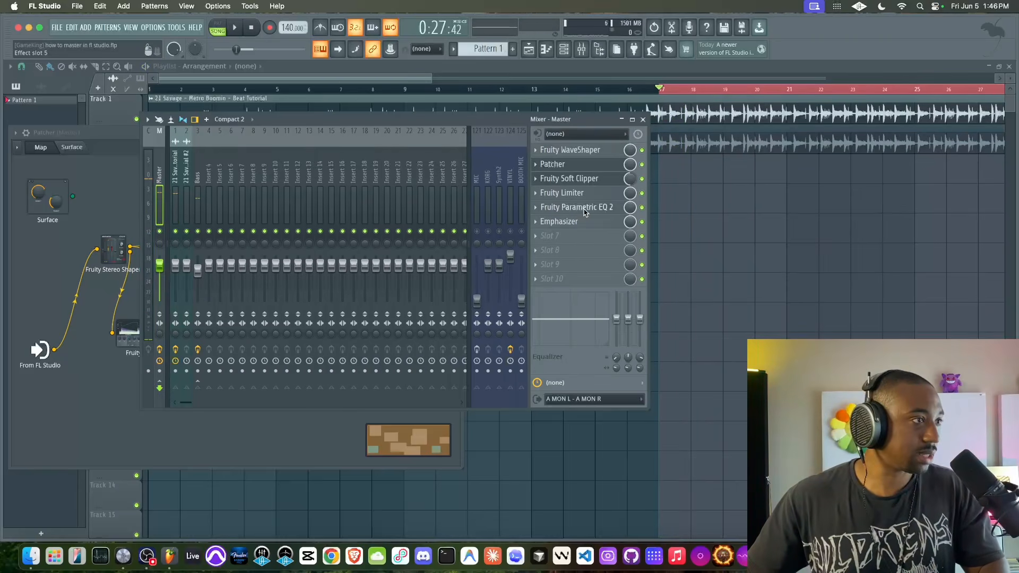
key("space")
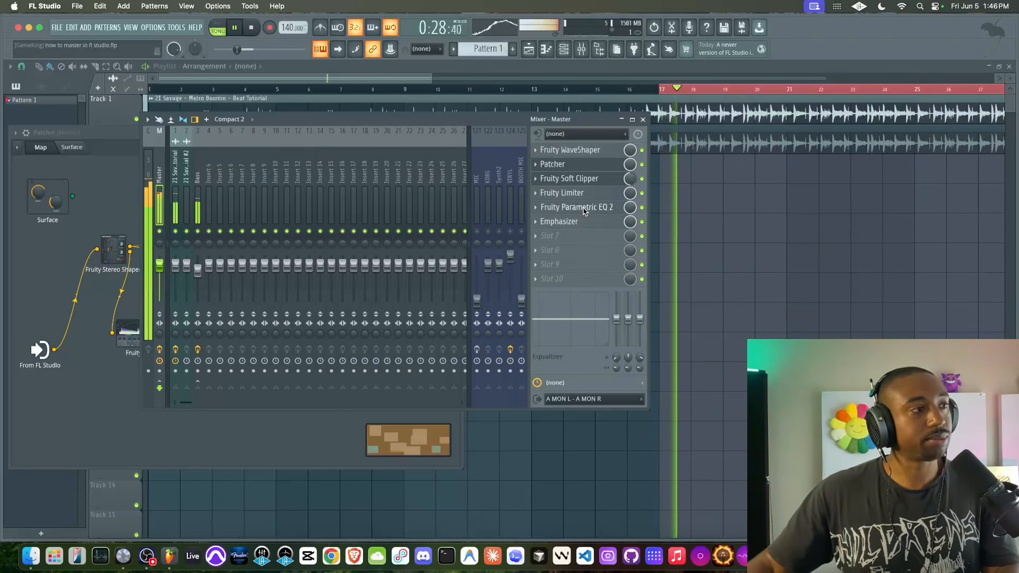
Reopen the Master's Parametric EQ 2, cut the band 1 low shelf to -4.1 dB at 63 Hz while auditioning, and save the project.
left_click(583, 212)
key("space")
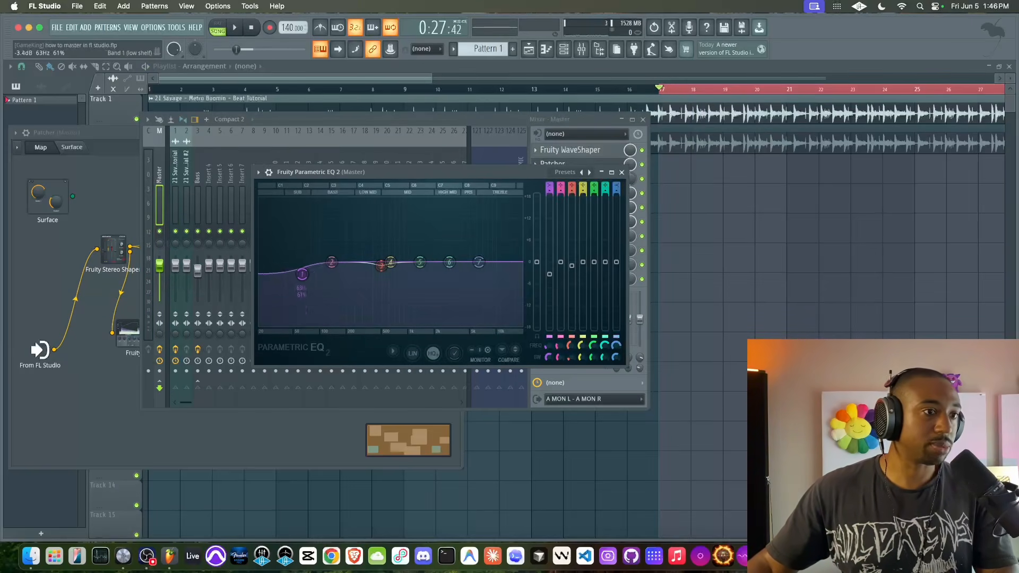
key("space")
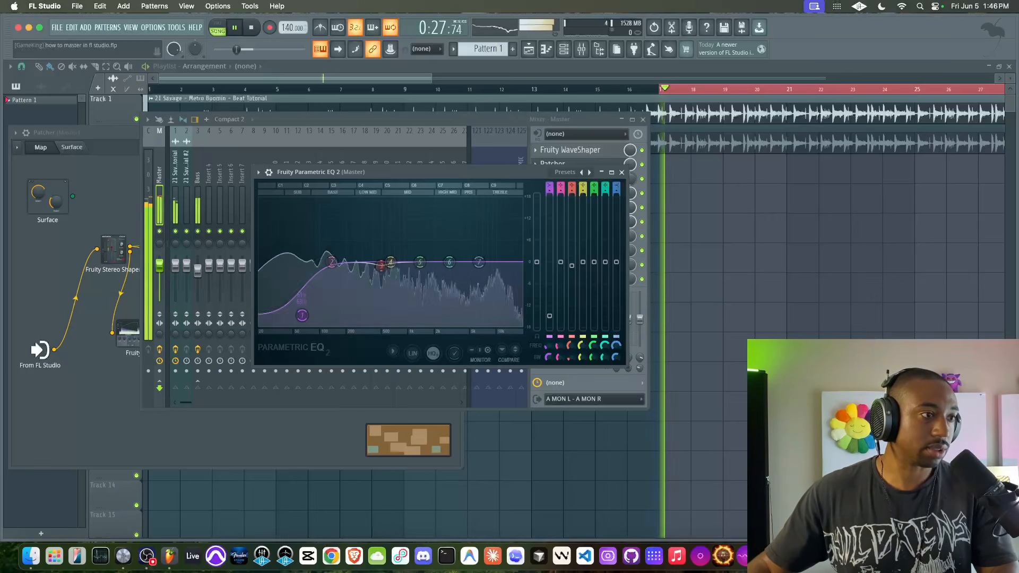
right_click(550, 315)
left_click_drag(549, 316, 550, 278)
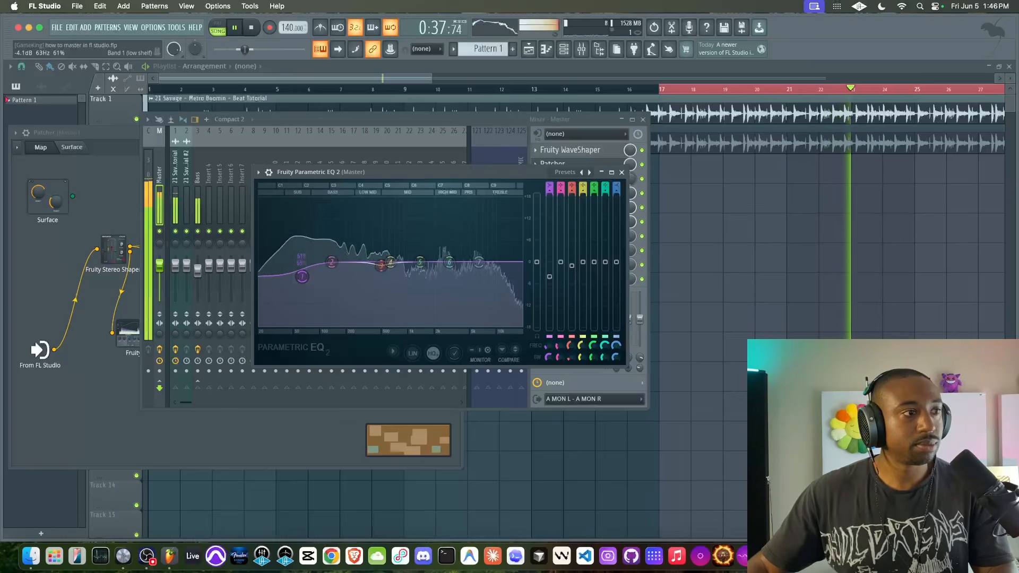
key("space")
key("super+s")
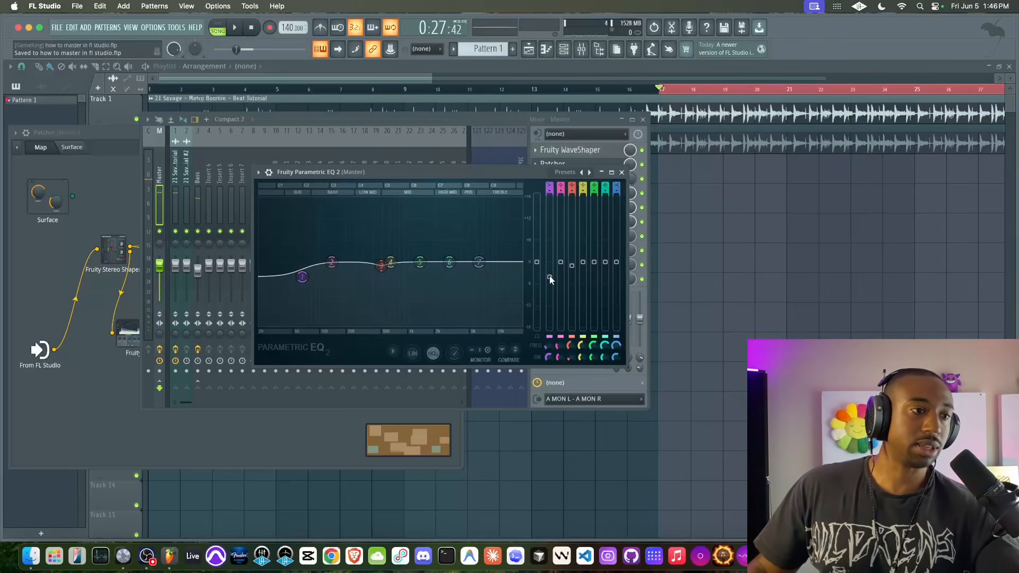
Audition the loop, ease the EQ's band 1 low-shelf cut to -1.9 dB, and close the EQ window.
key("space")
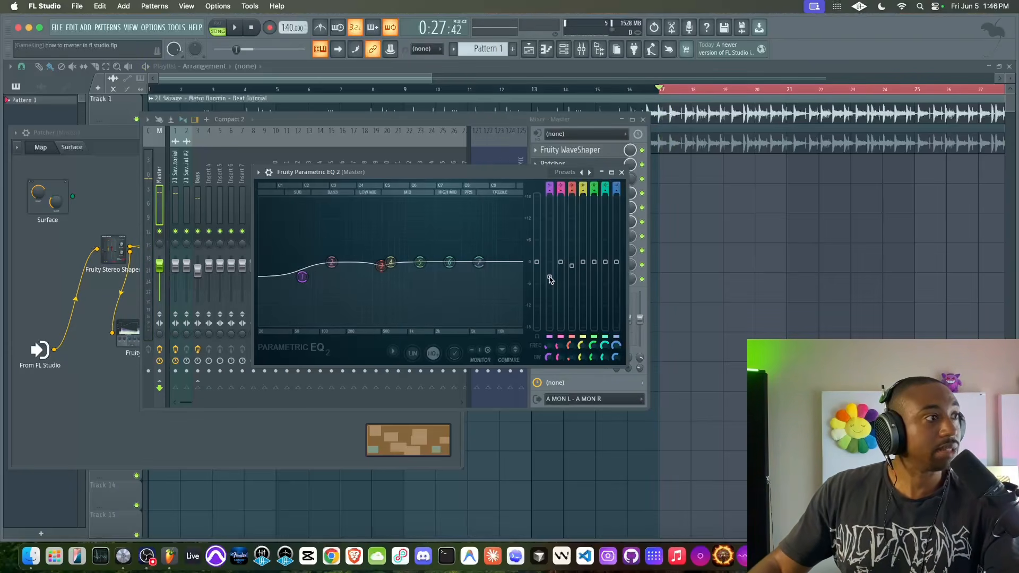
key("space")
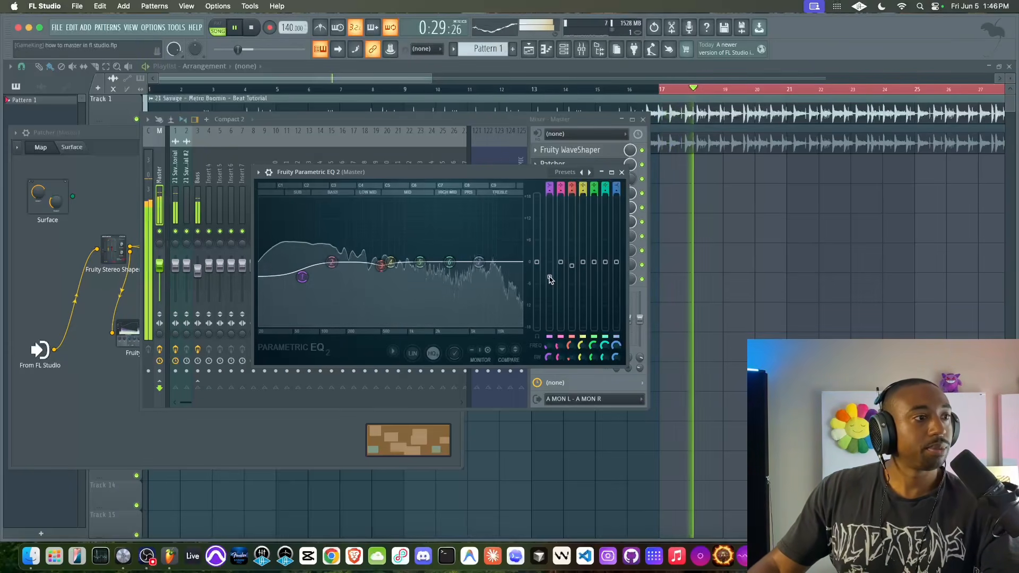
key("space")
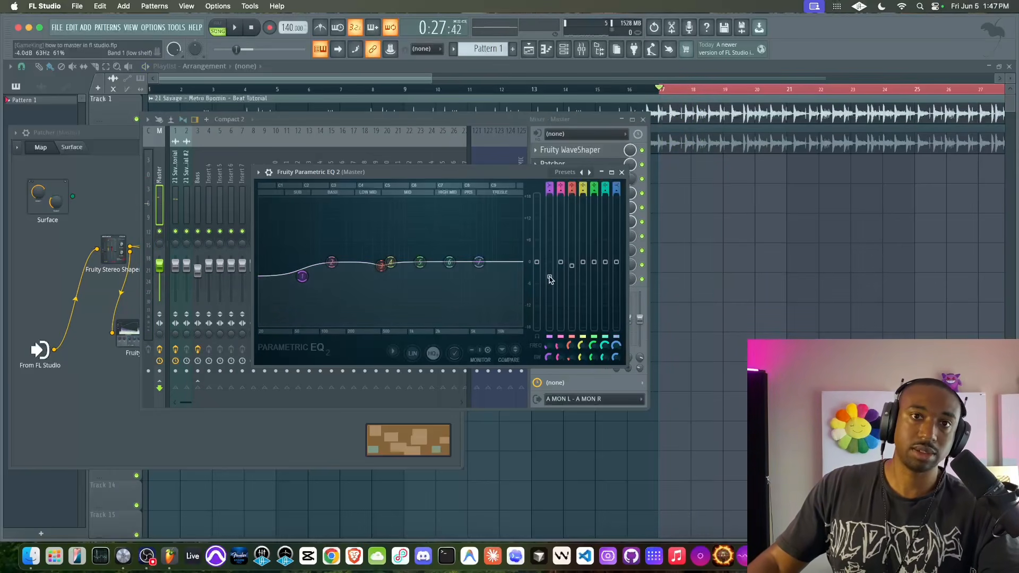
key("space")
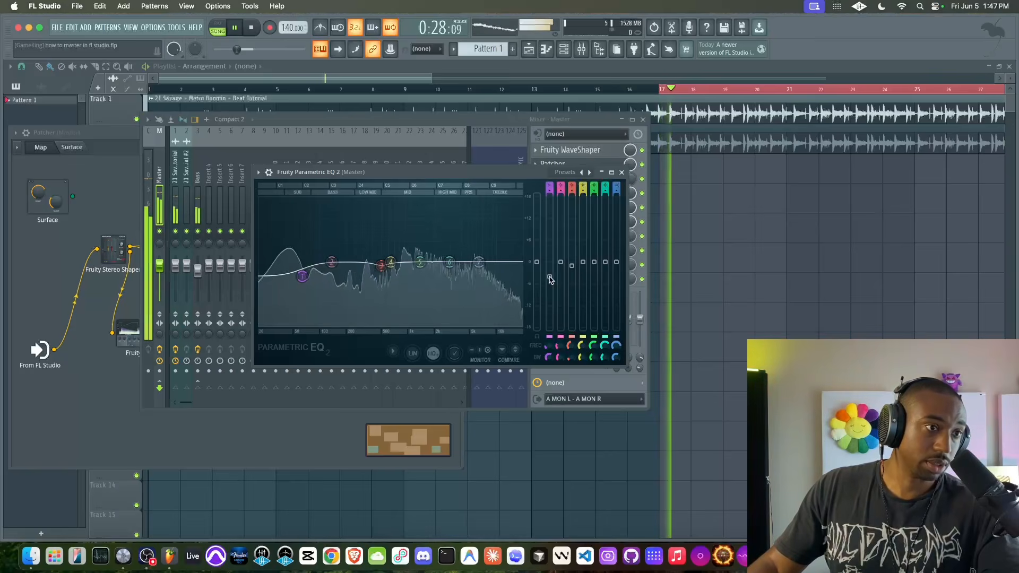
left_click_drag(550, 280, 550, 269)
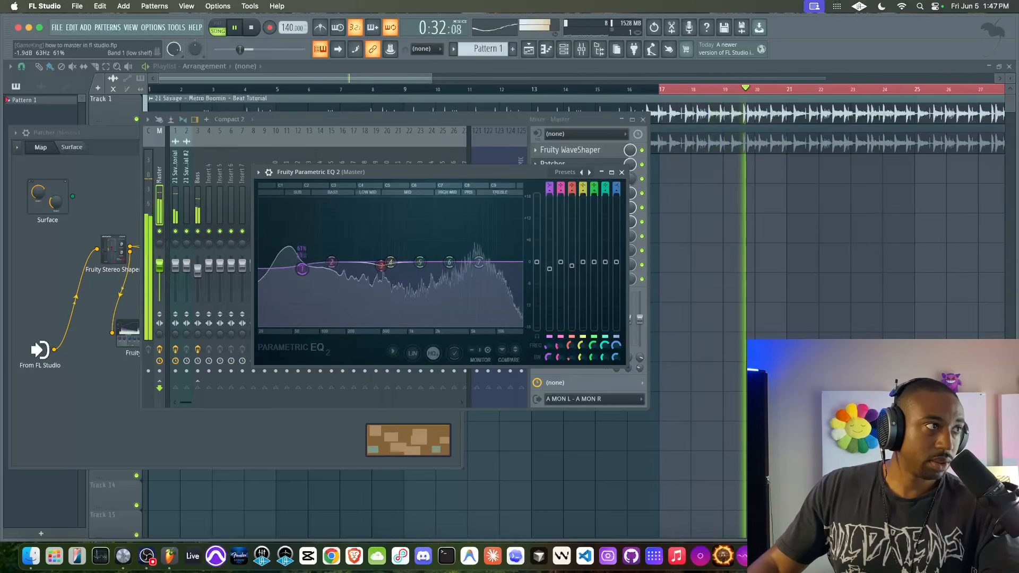
key("space")
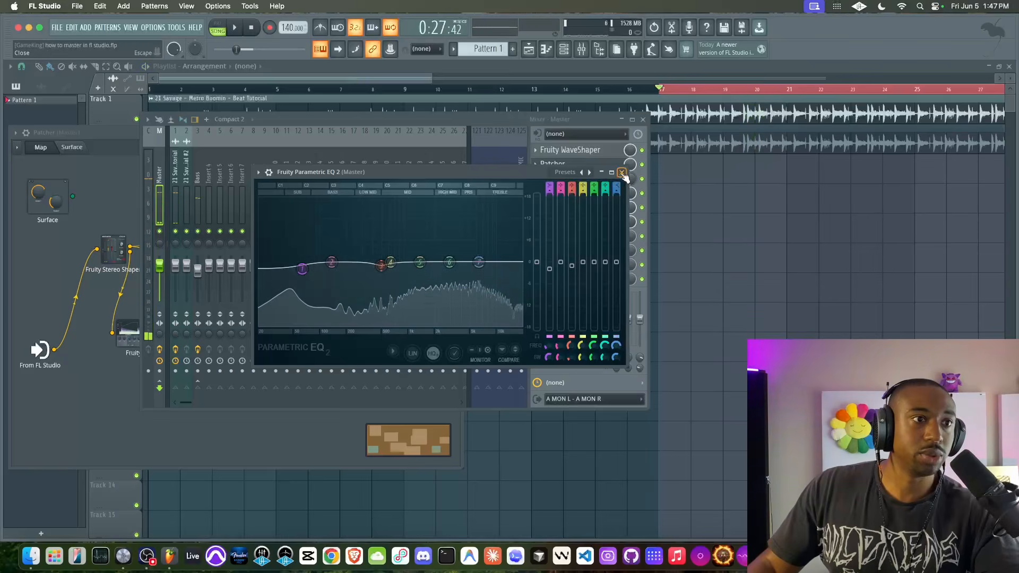
left_click(622, 172)
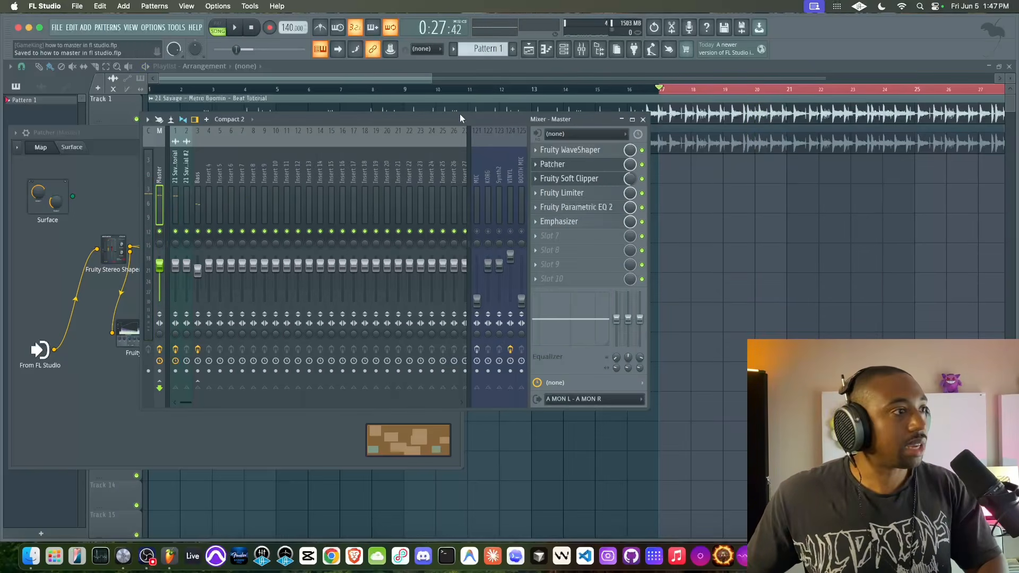
Replay the loop, reopen the Master's EQ, and raise the band 7 high shelf to 2.3 dB and on to 4.4 dB at 6324 Hz.
key("space")
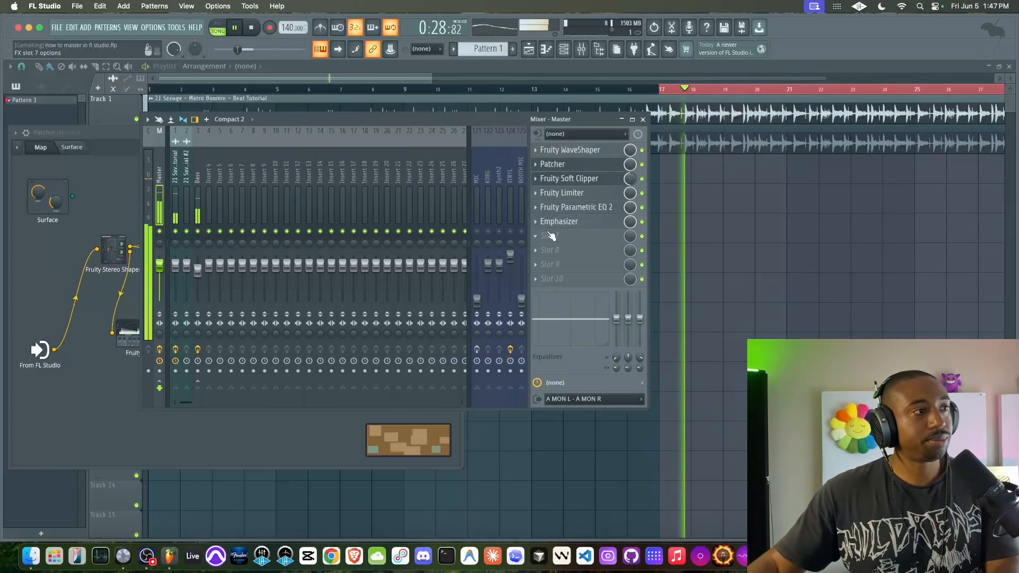
key("space")
left_click(568, 207)
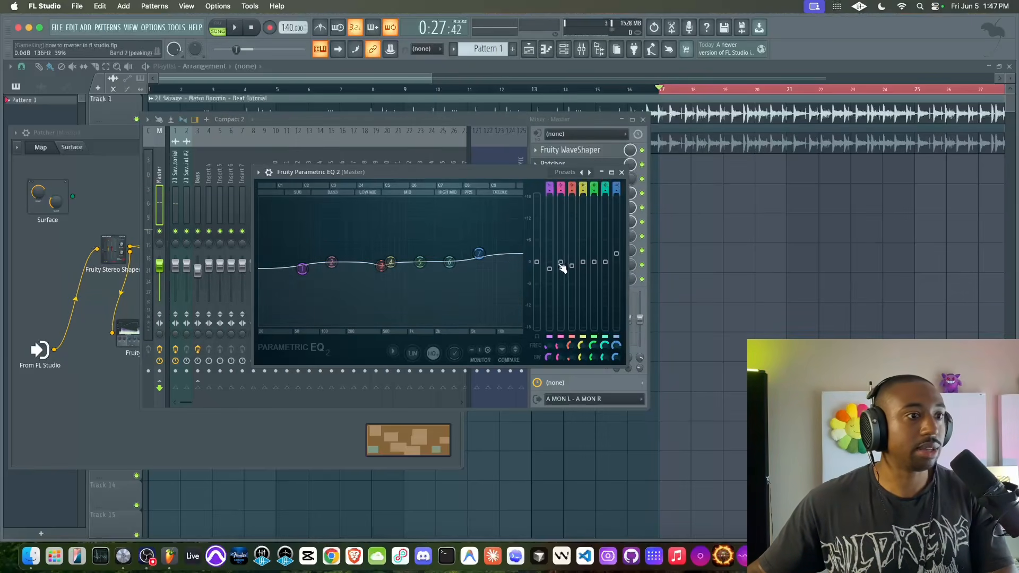
key("space")
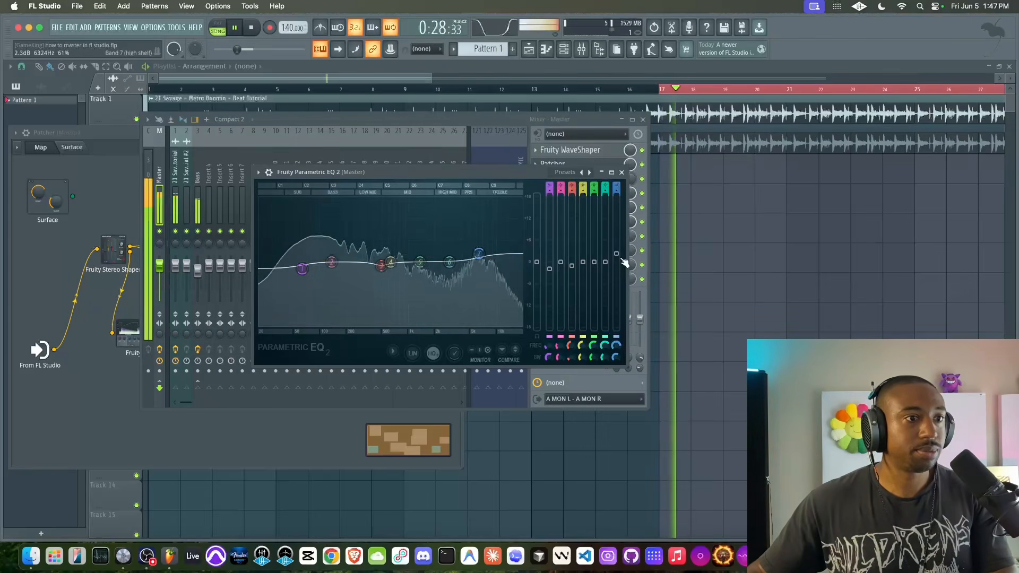
key("space")
left_click_drag(478, 252, 478, 247)
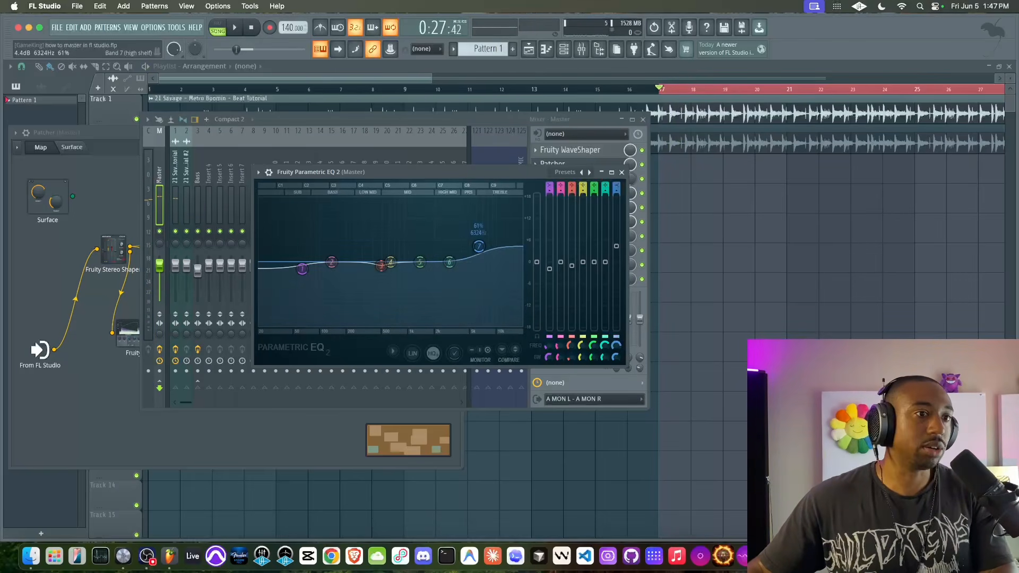
Ease the EQ's band 7 high-shelf boost to 3.1 dB and on to 2.9 dB while auditioning the loop.
key("space")
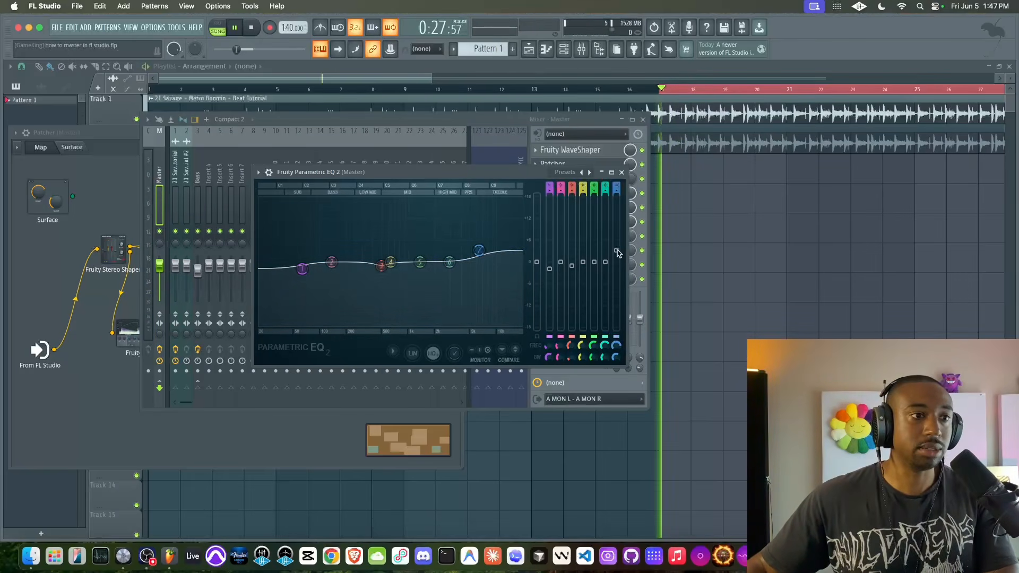
left_click_drag(617, 250, 617, 245)
left_click_drag(479, 245, 479, 252)
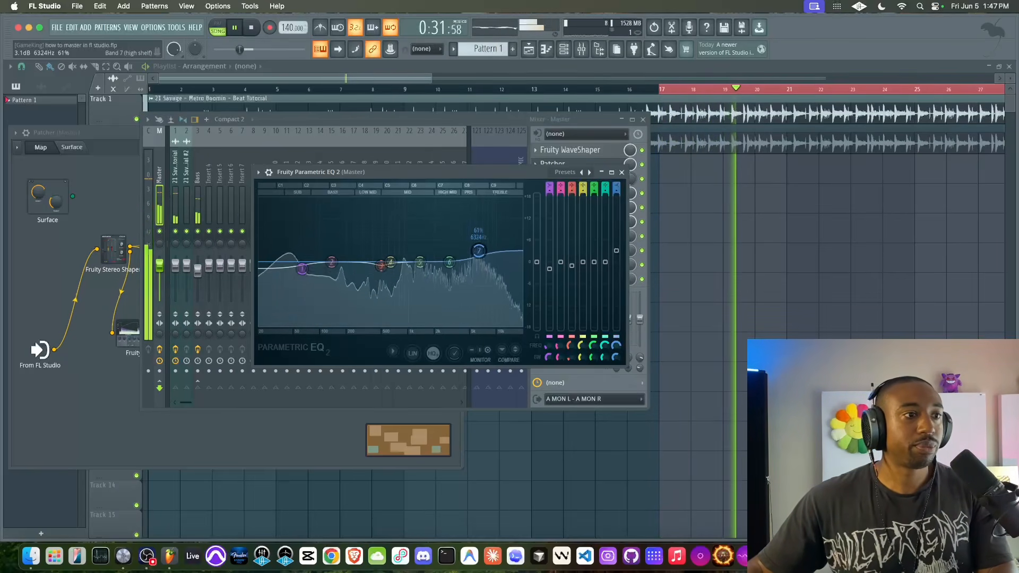
key("space")
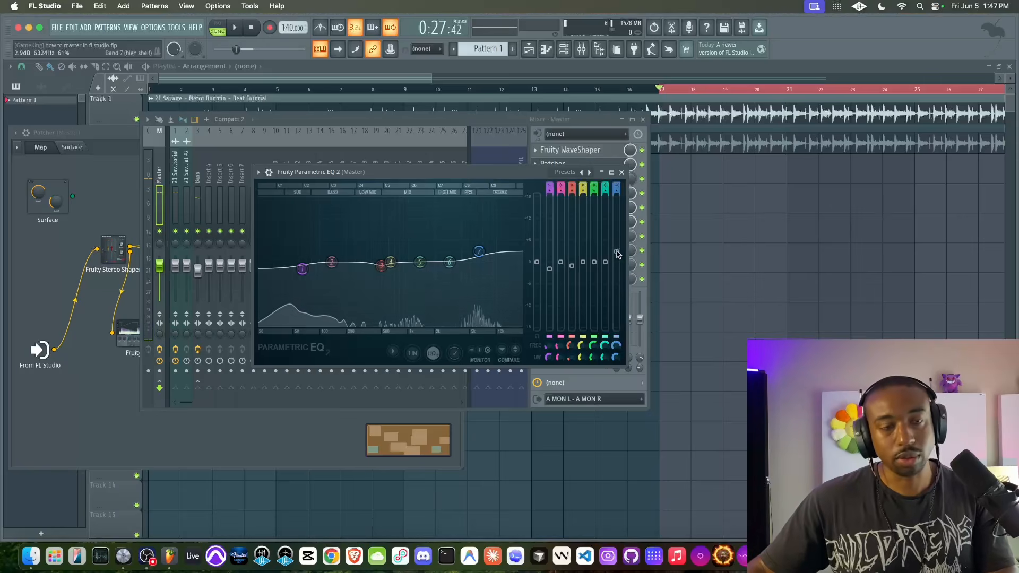
key("space")
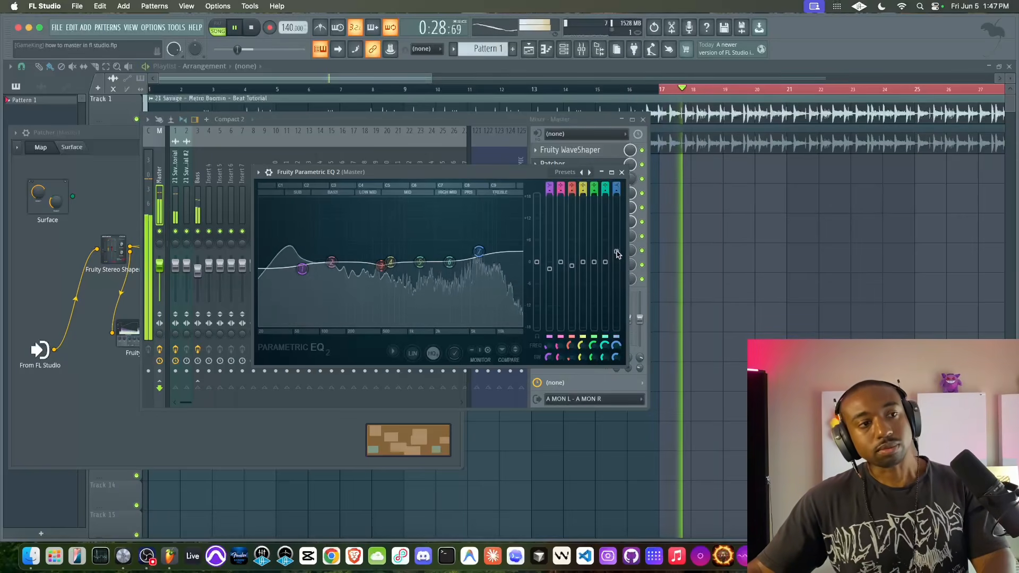
Push the EQ's band 7 high shelf up to 9.0 dB, bring it back to 7.0 dB, and replay the loop.
left_click_drag(479, 251, 479, 230)
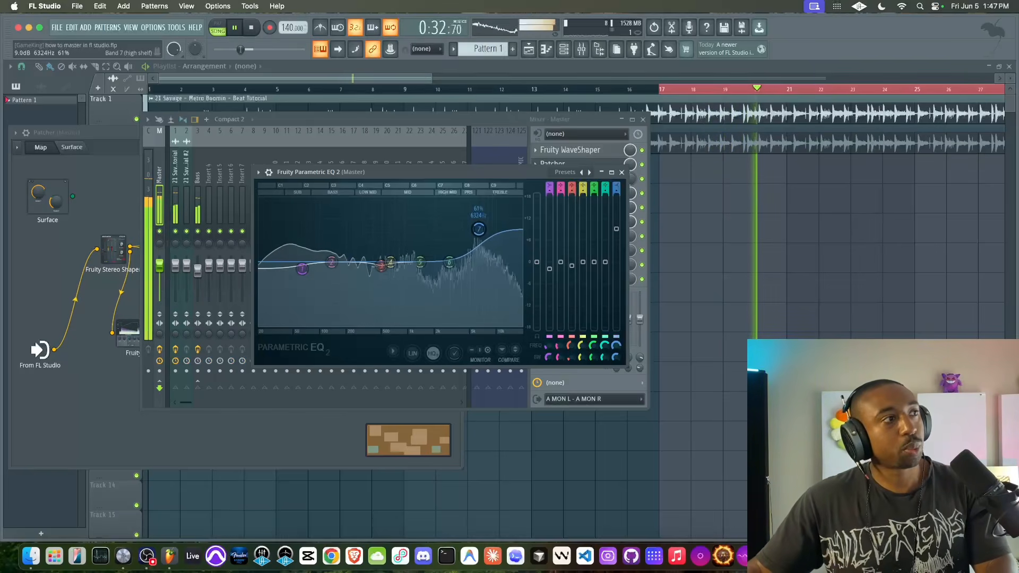
key("space")
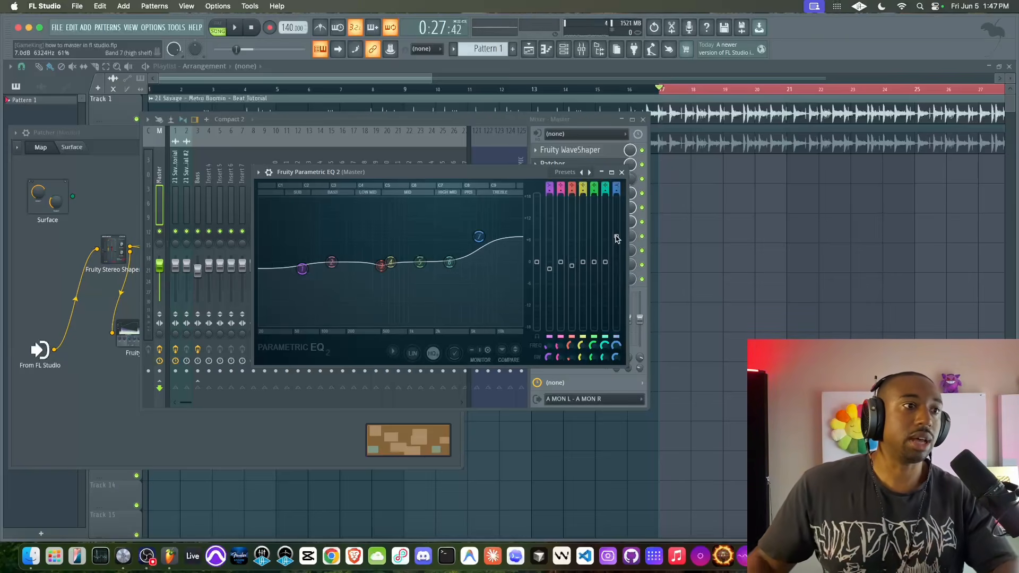
right_click(616, 238)
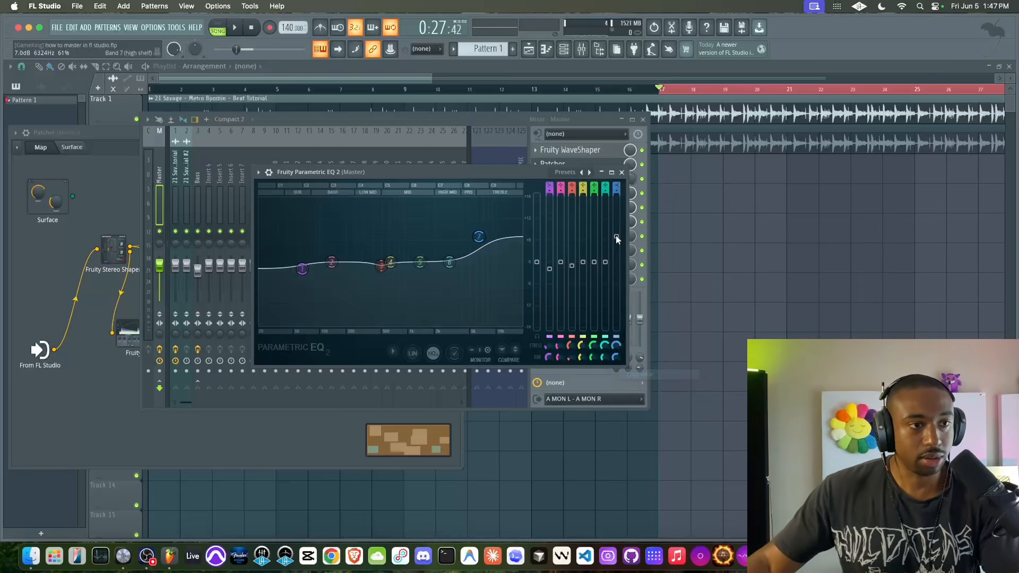
key("space")
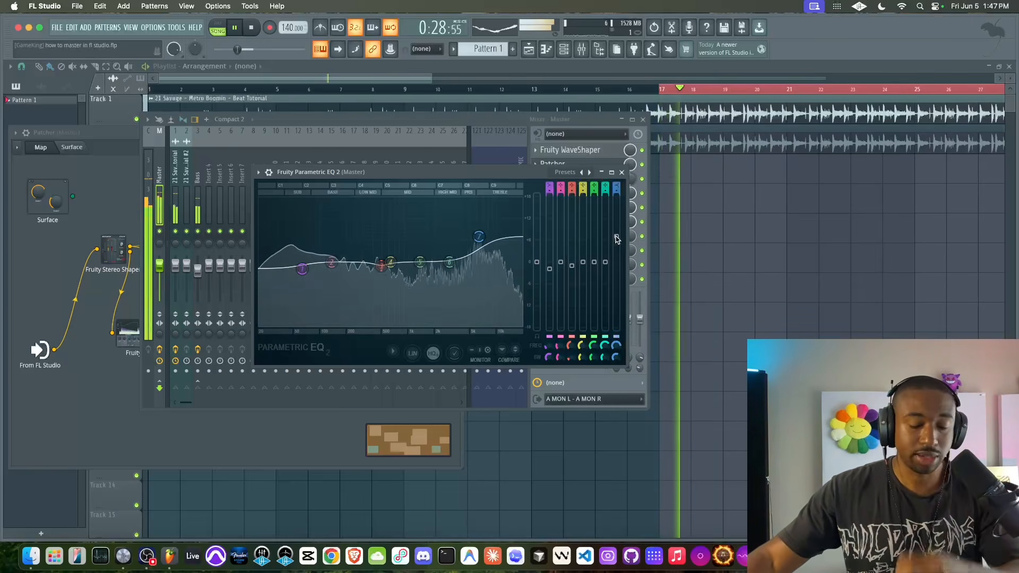
key("space")
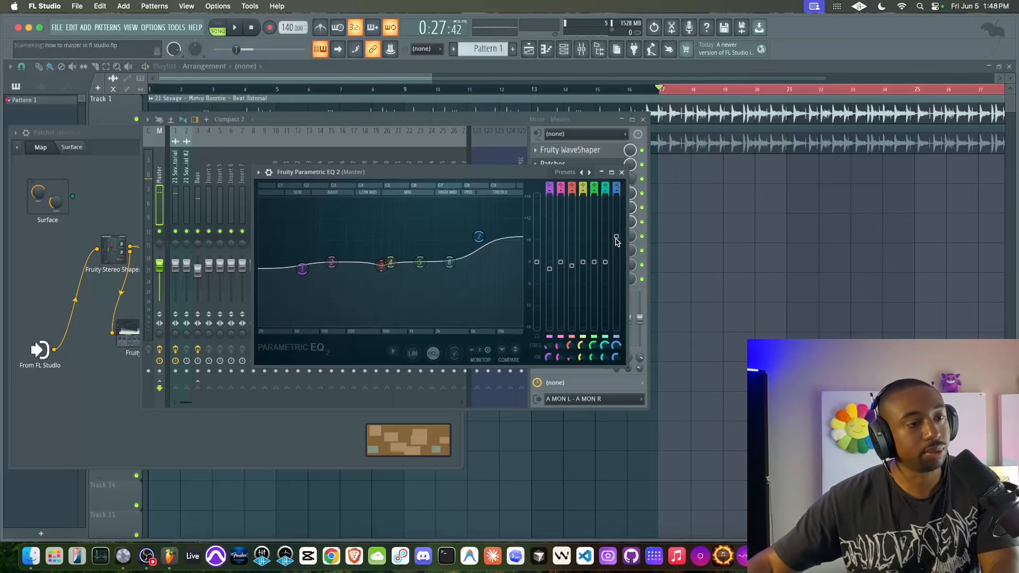
key("space")
key("space")
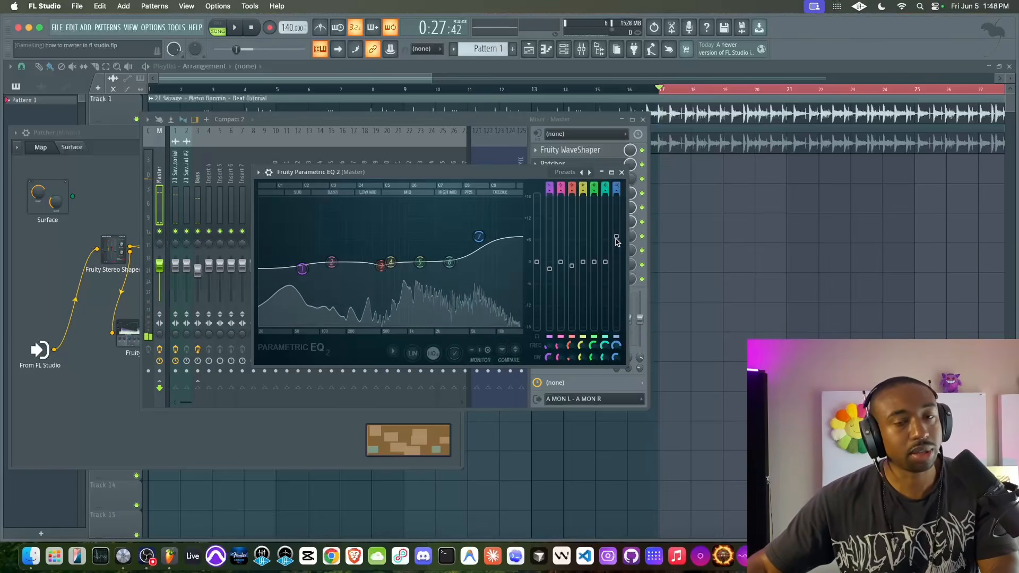
Fine-tune the EQ's band 7 high shelf to 7.3 dB at 6324 Hz and audition the loop.
right_click(615, 239)
key("Escape")
key("space")
key("space")
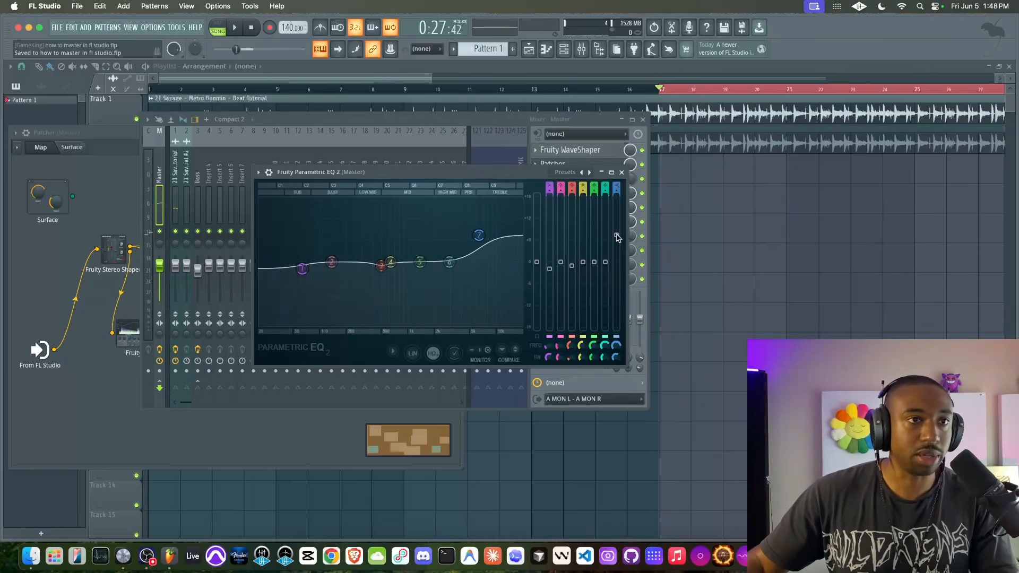
key("space")
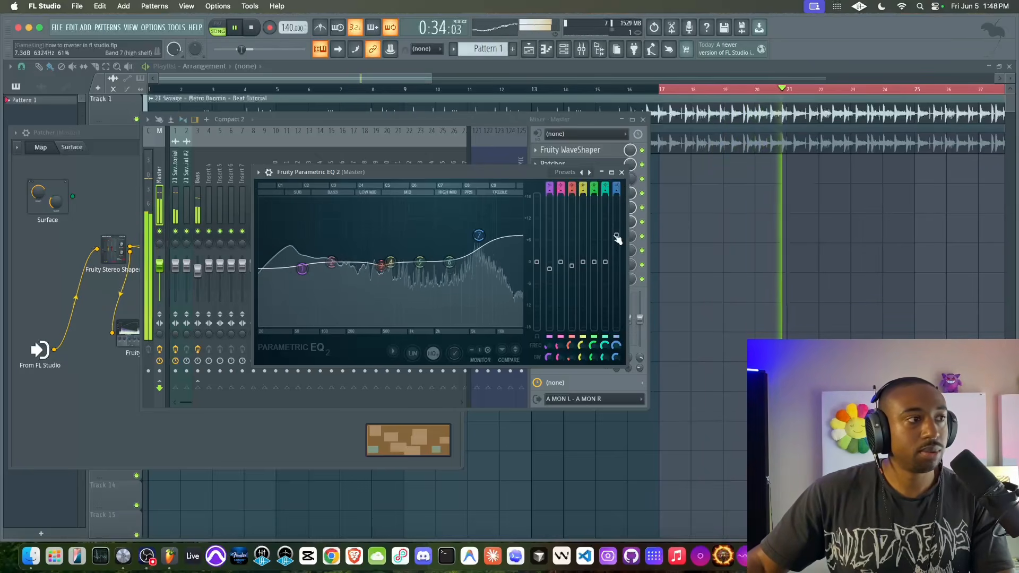
Close the Master's EQ window and listen to the loop through the full master chain.
left_click(621, 172)
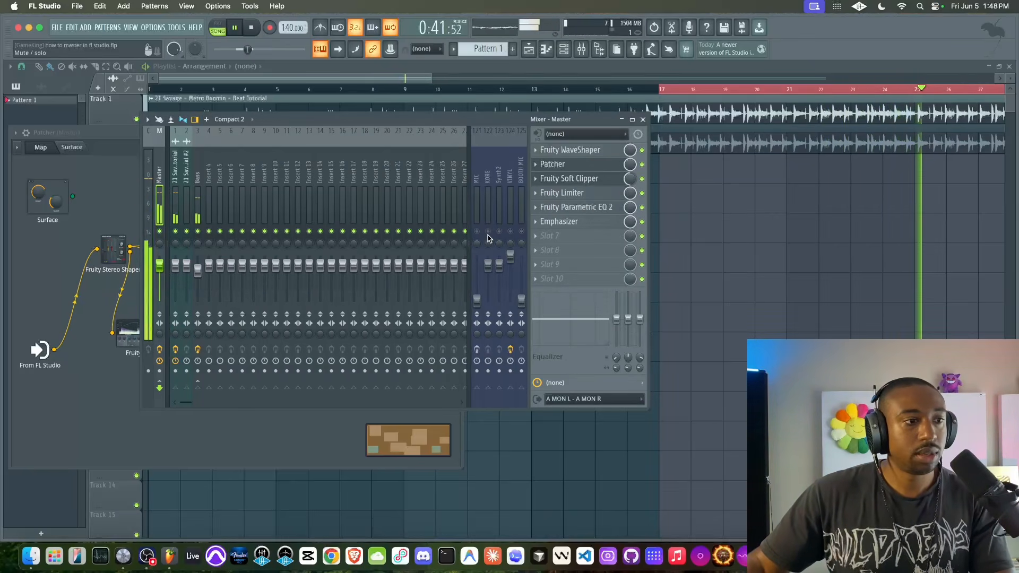
key("space")
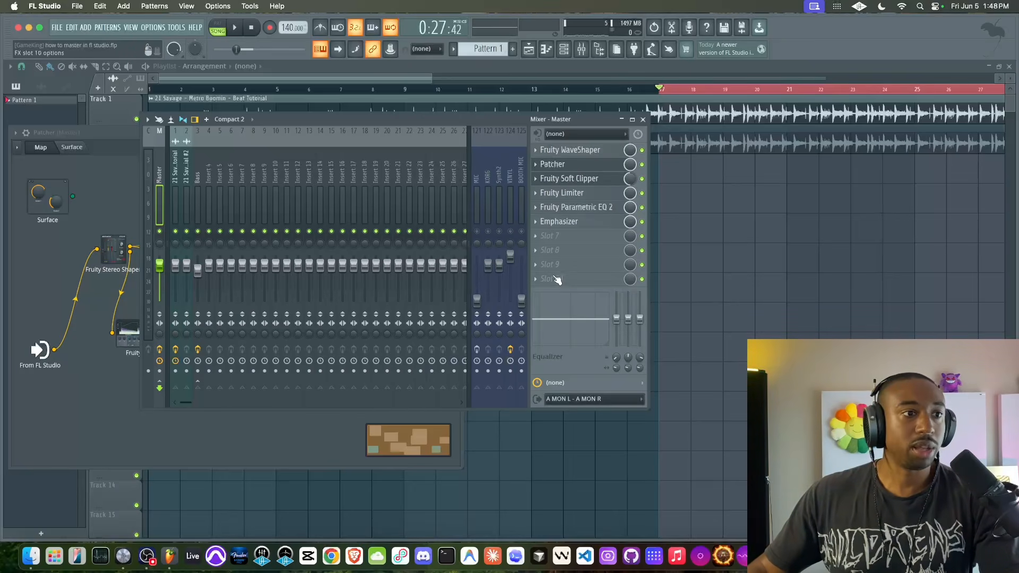
key("space")
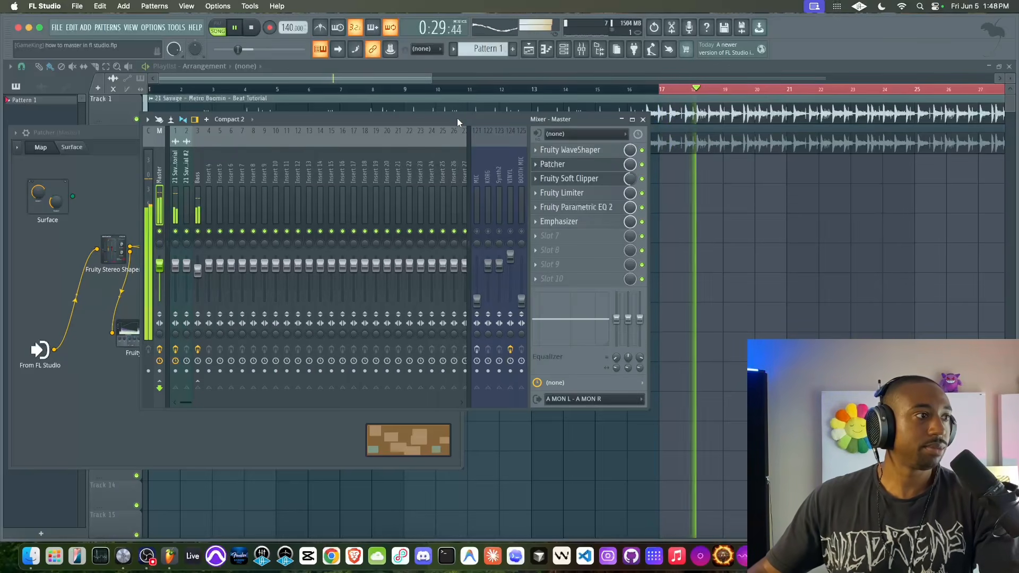
Audition the looped section, checking the first playlist track's mixer channel and returning to the Master's effect chain.
key("space")
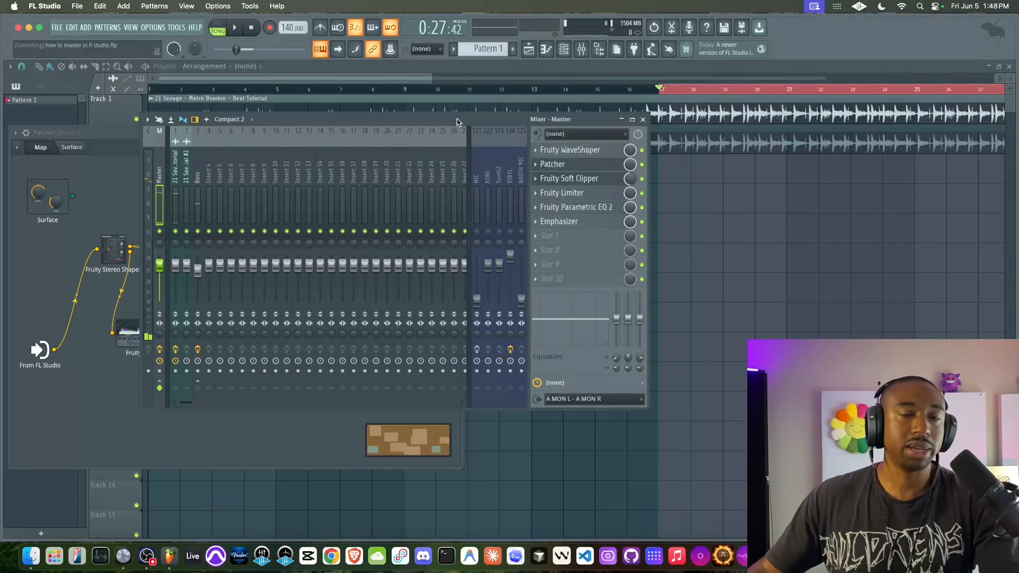
key("space")
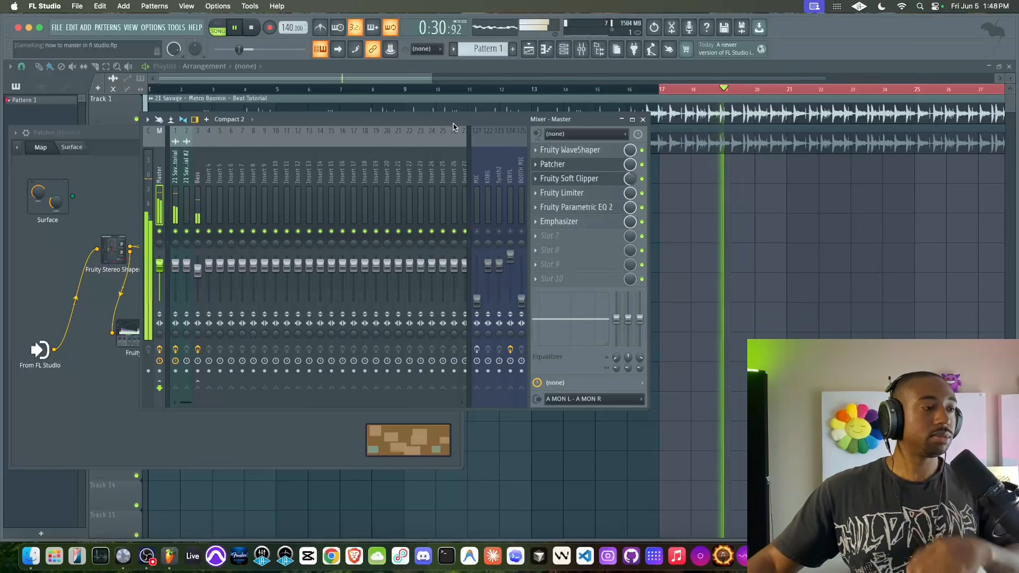
key("space")
key("space")
left_click(178, 209)
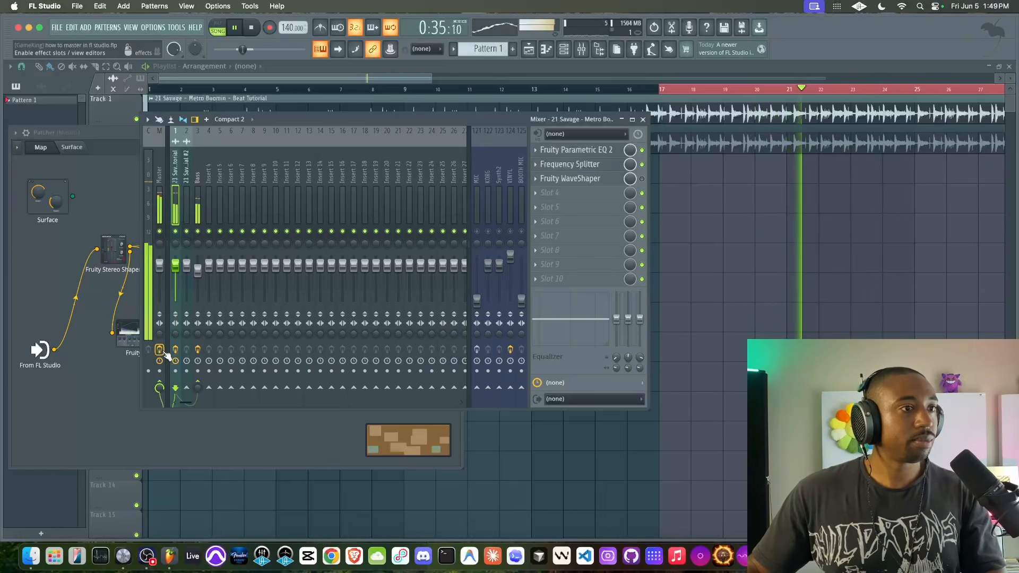
left_click(159, 207)
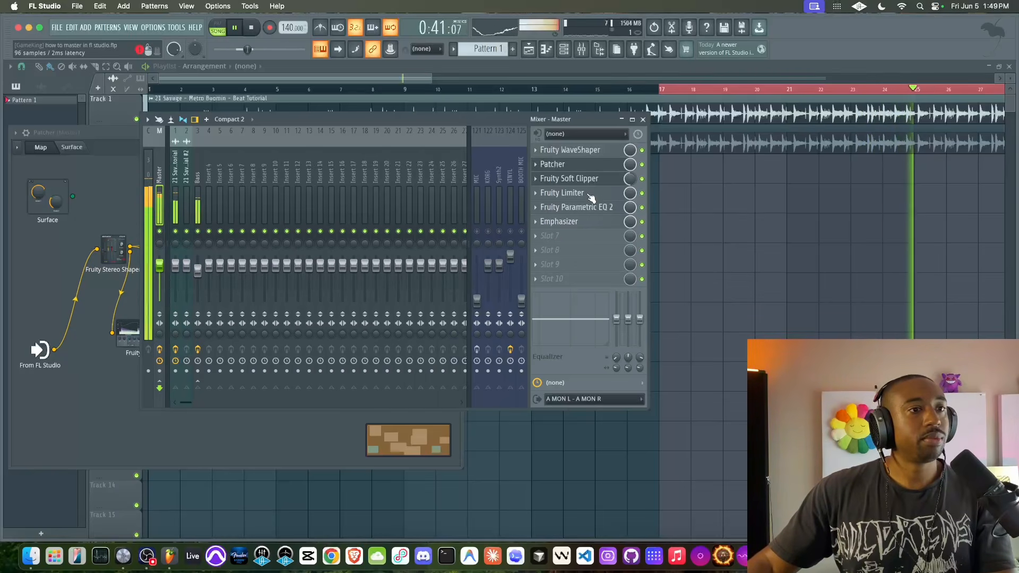
key("space")
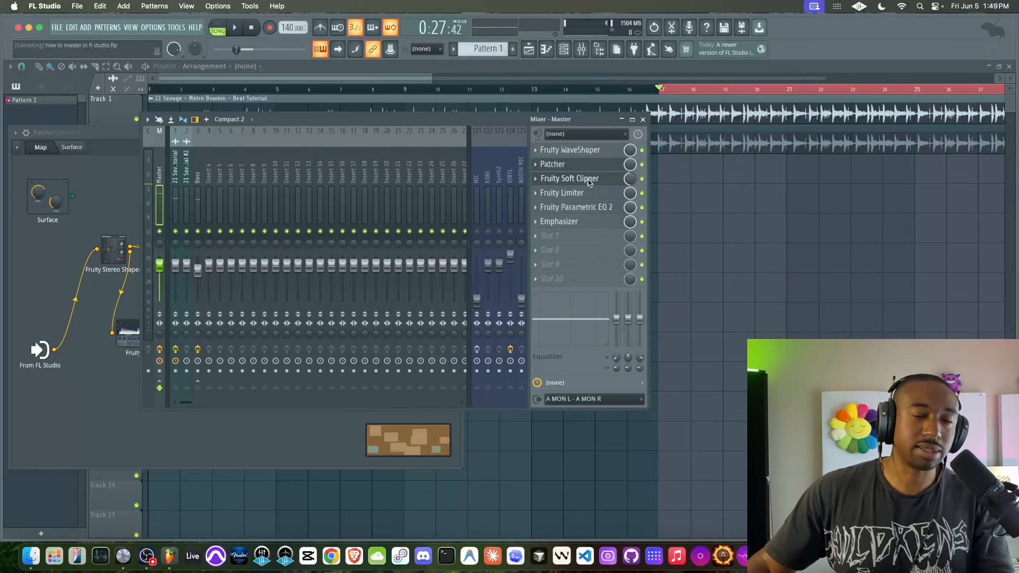
Review the Master's Fruity Limiter and Fruity WaveShaper windows while the loop plays.
right_click(630, 183)
key("Escape")
left_click(593, 197)
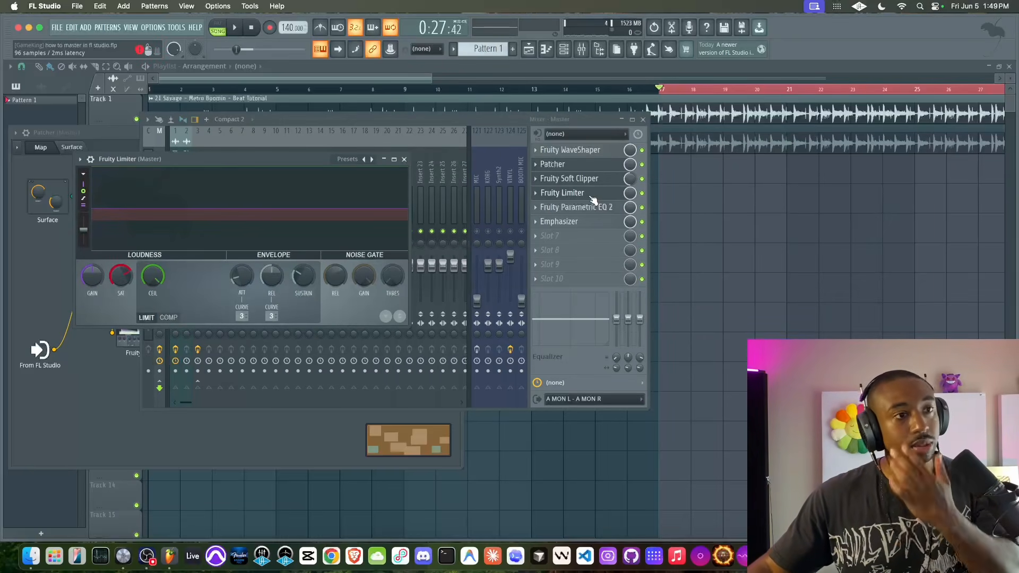
key("space")
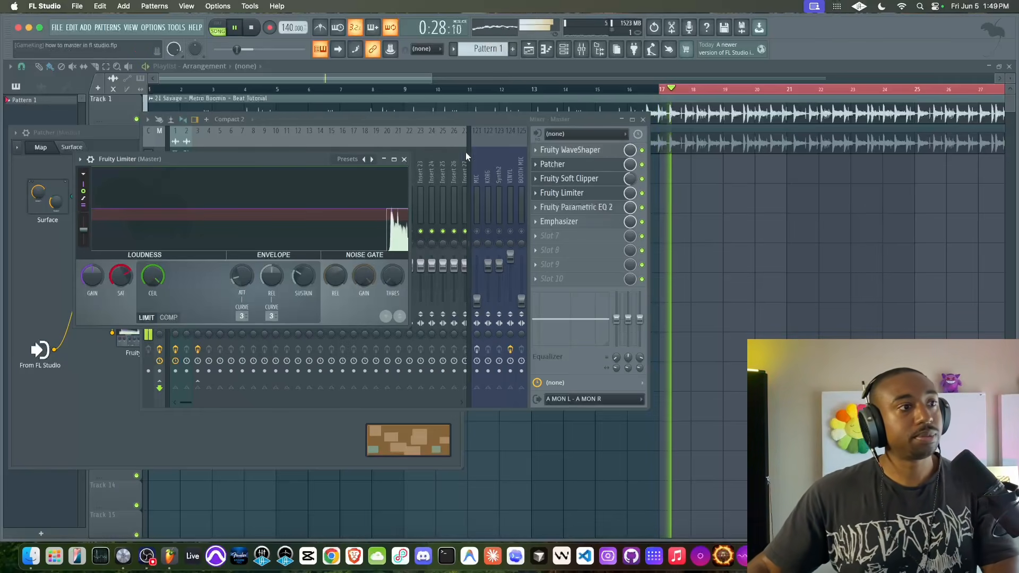
left_click(404, 159)
left_click(539, 153)
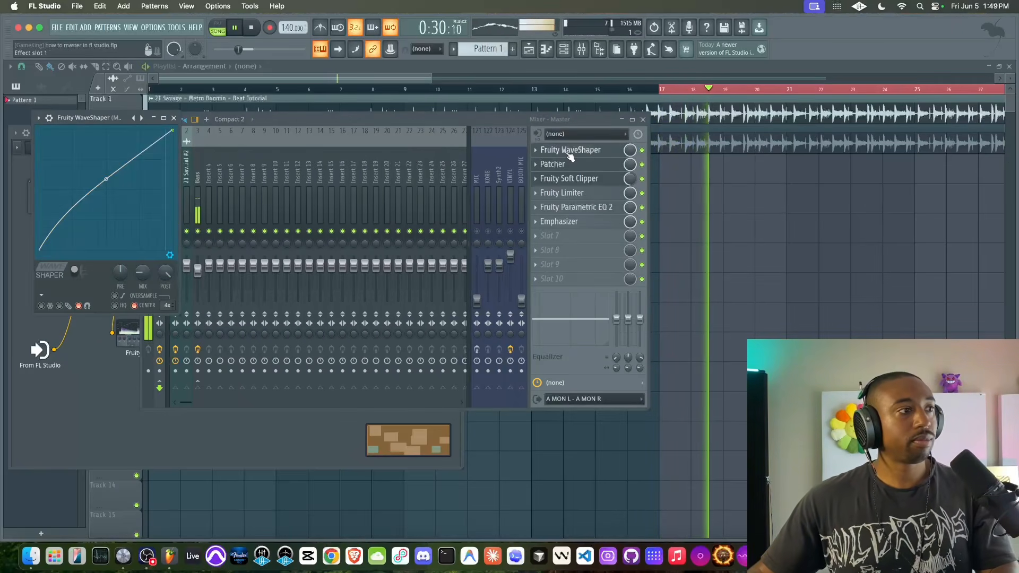
left_click(546, 159)
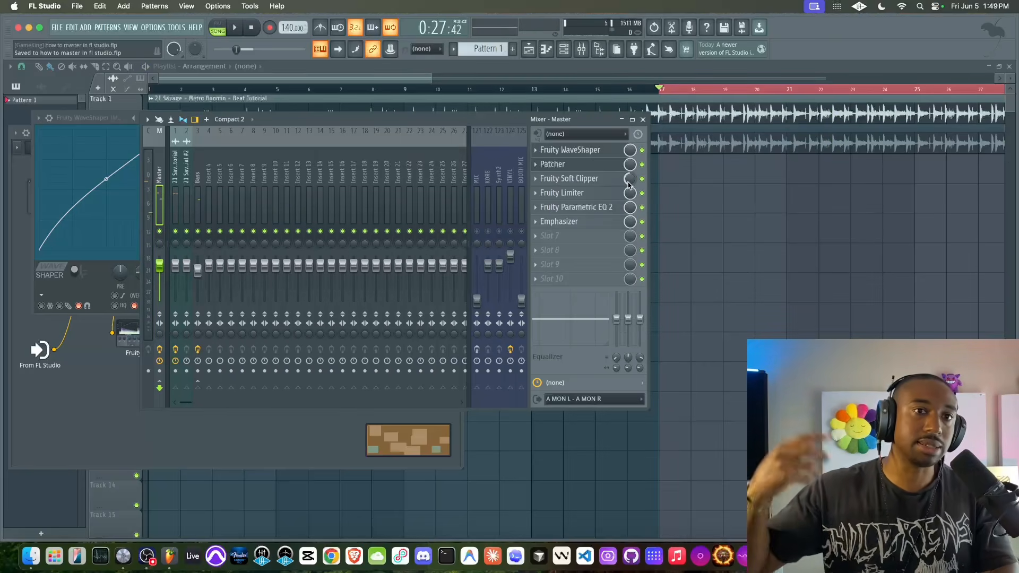
Audition the loop and lower the Fruity Soft Clipper's mix level on the Master.
key("space")
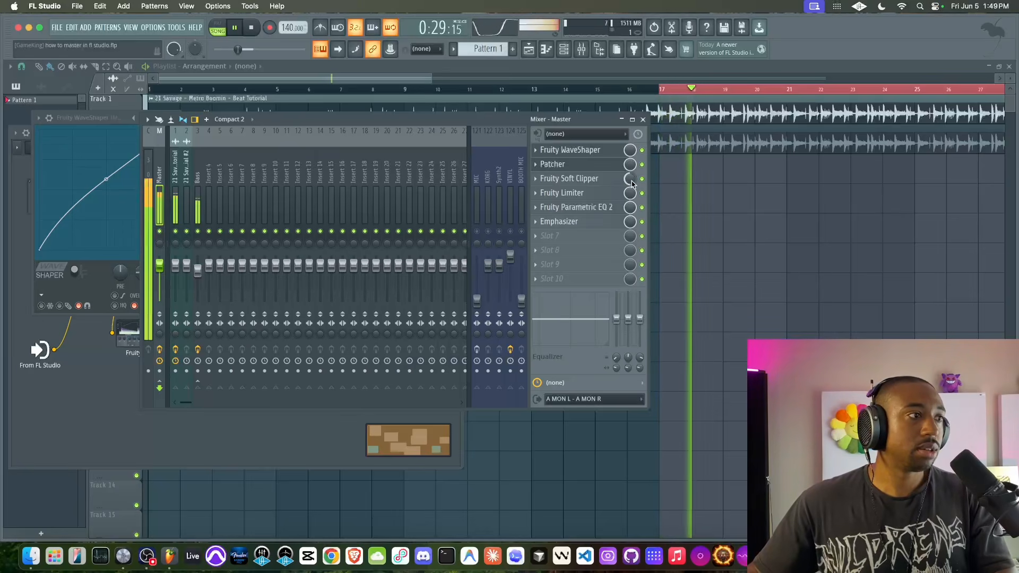
key("space")
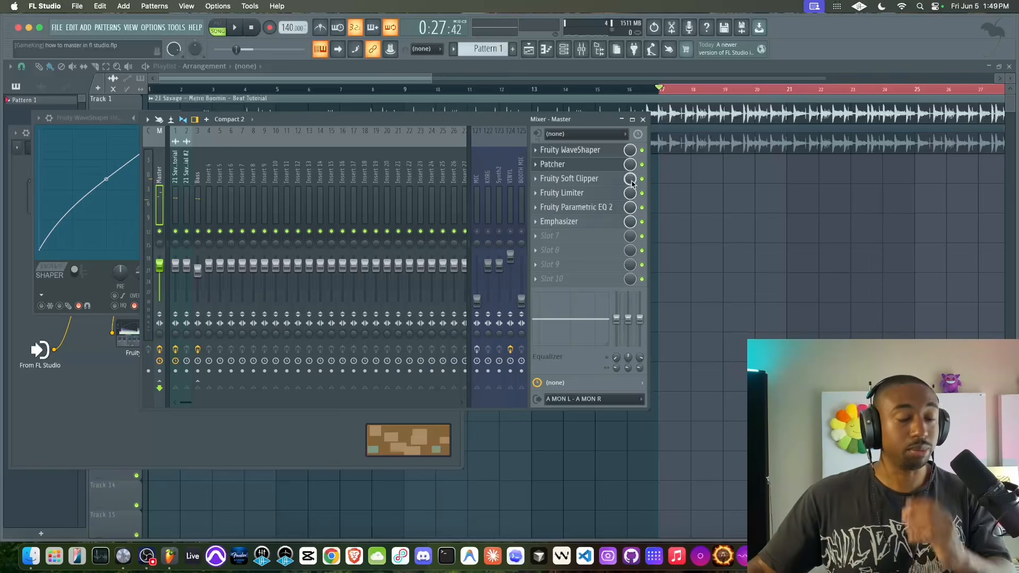
key("space")
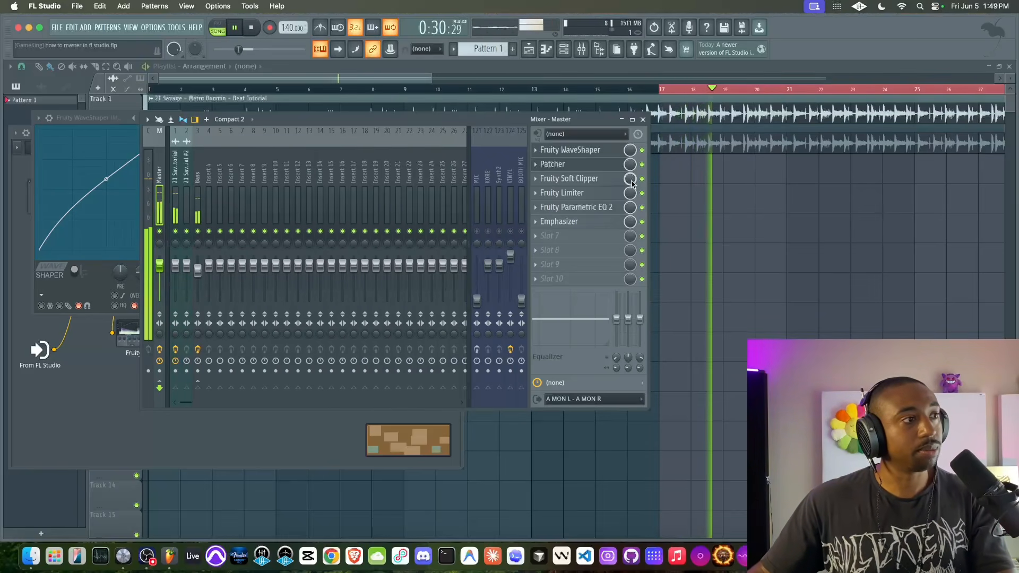
scroll(630, 179, "down", 5)
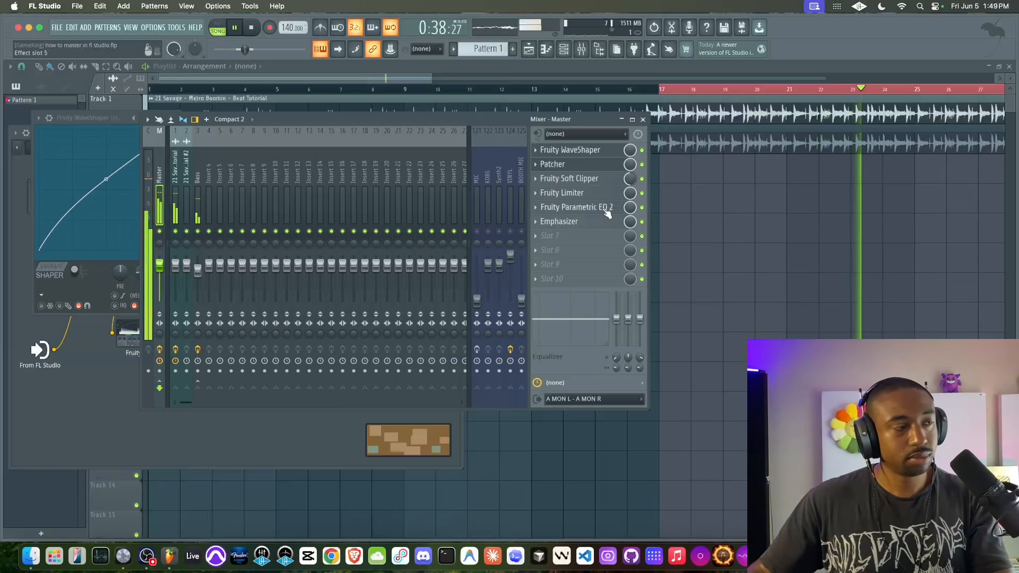
Inspect the Master's Fruity WaveShaper curve and the Emphasizer's output meters while replaying the loop.
left_click(597, 151)
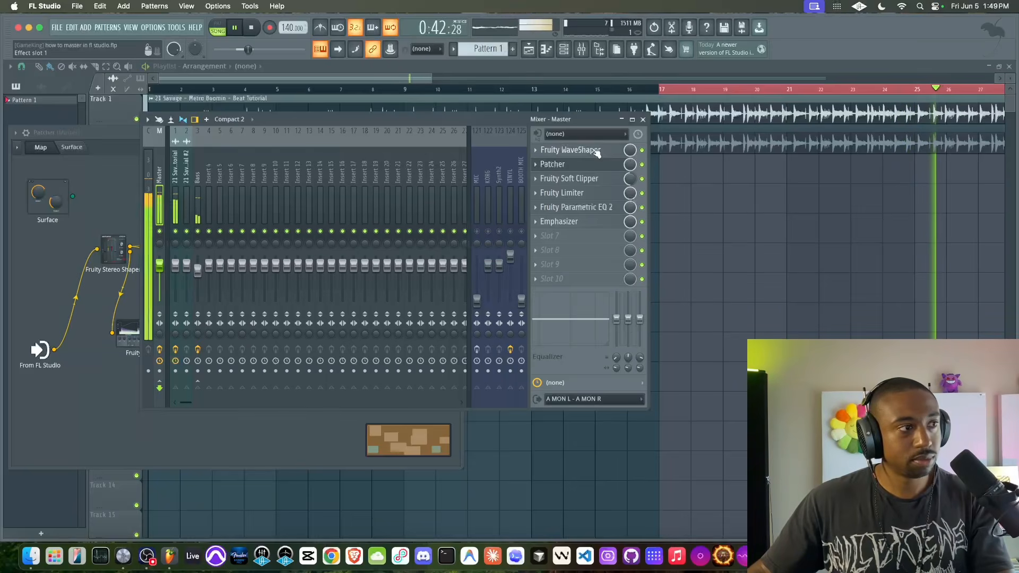
left_click(596, 150)
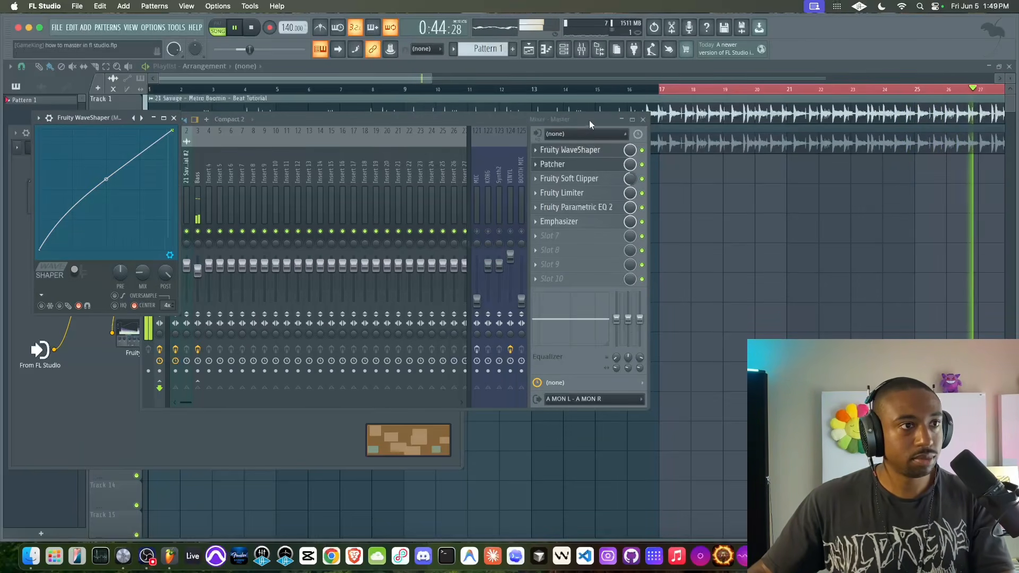
key("space")
key("space")
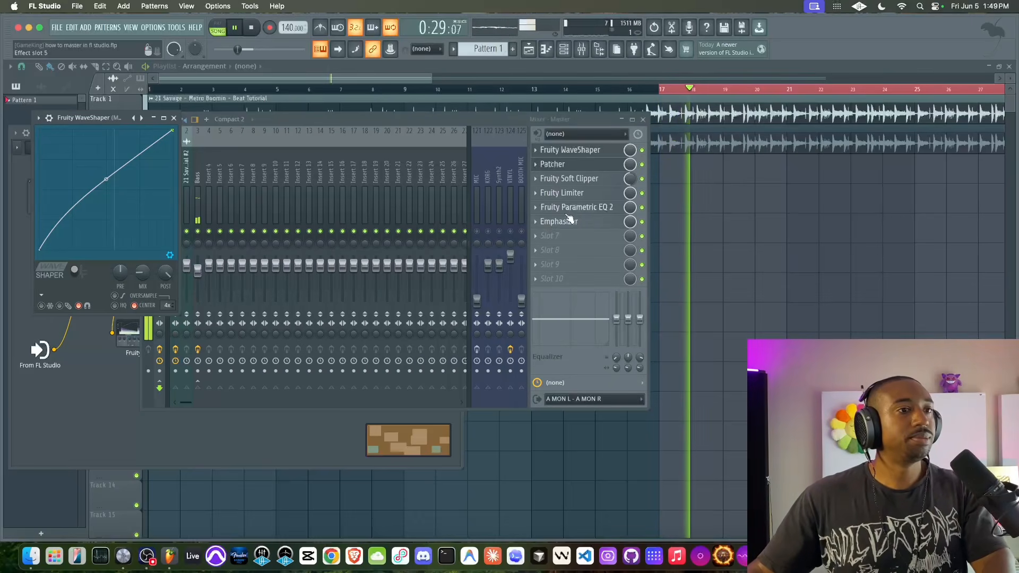
left_click(563, 221)
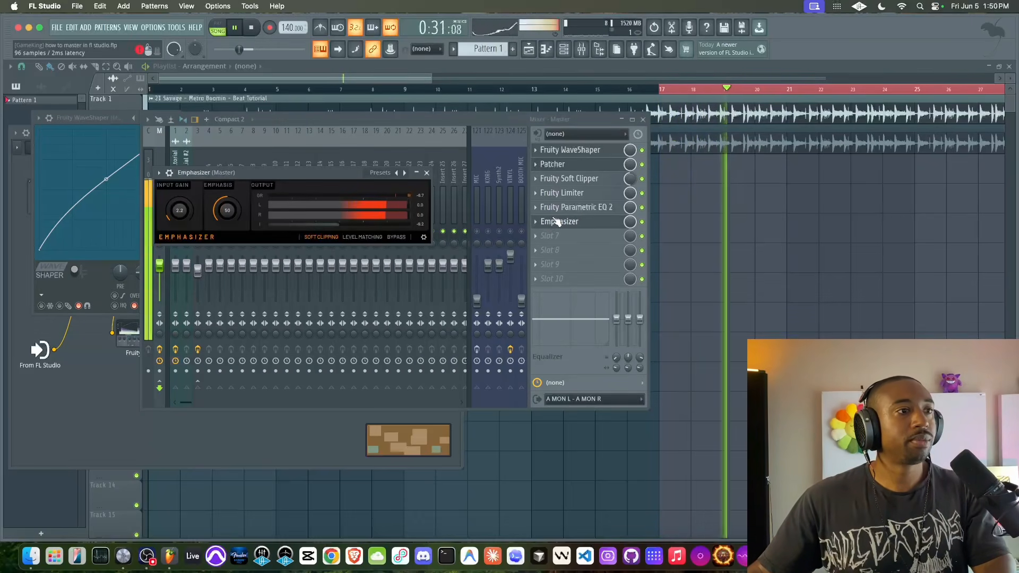
key("space")
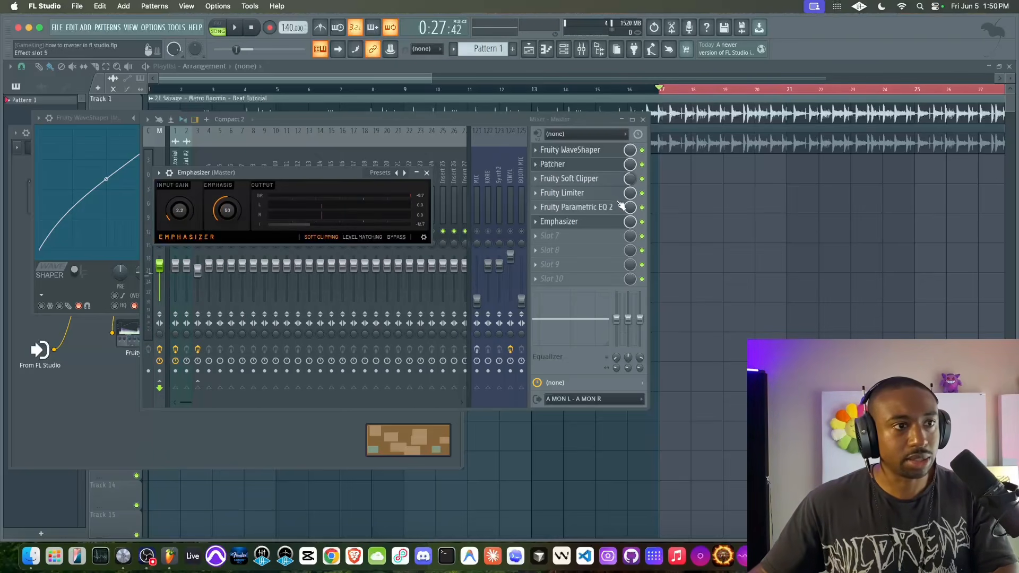
Check the Master's Parametric EQ 2, then set the Emphasizer's input gain to 0.0 dB and audition the loop.
left_click(595, 209)
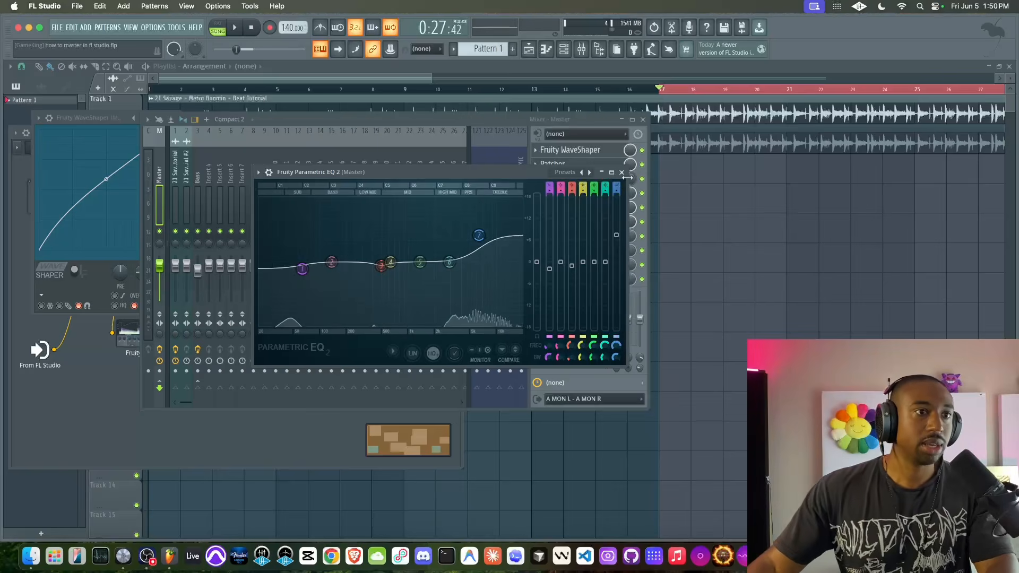
left_click(627, 173)
left_click(583, 227)
key("space")
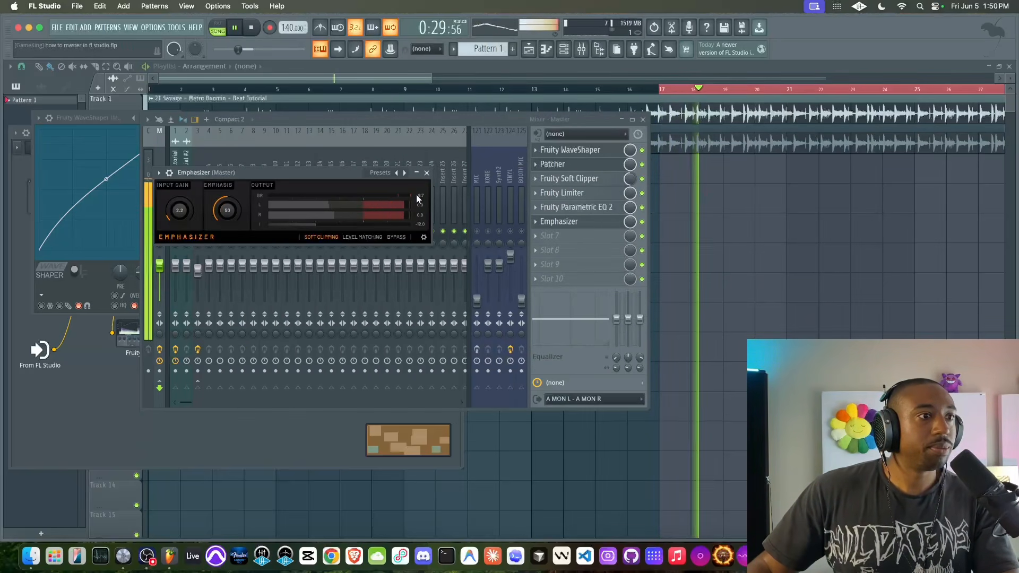
key("space")
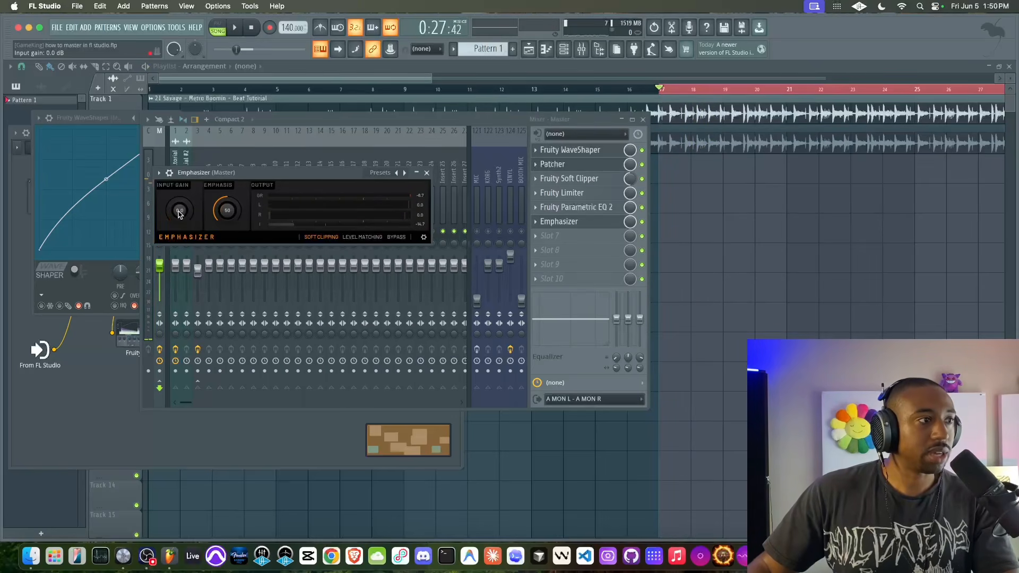
key("space")
key("space")
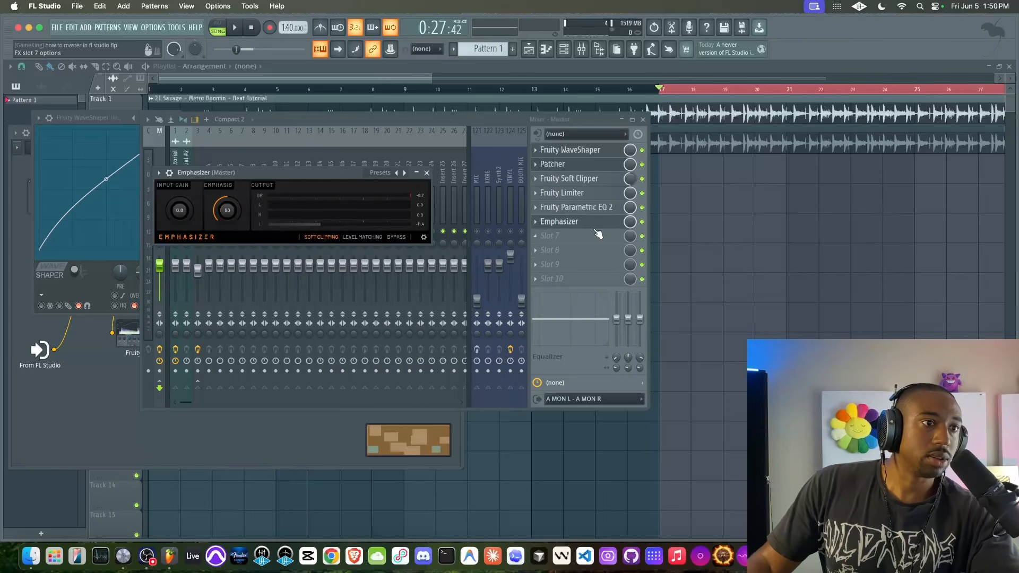
Move the Emphasizer down to slot 7 and insert a second Fruity Parametric EQ 2 in slot 6 of the Master.
left_click_drag(598, 227, 599, 240)
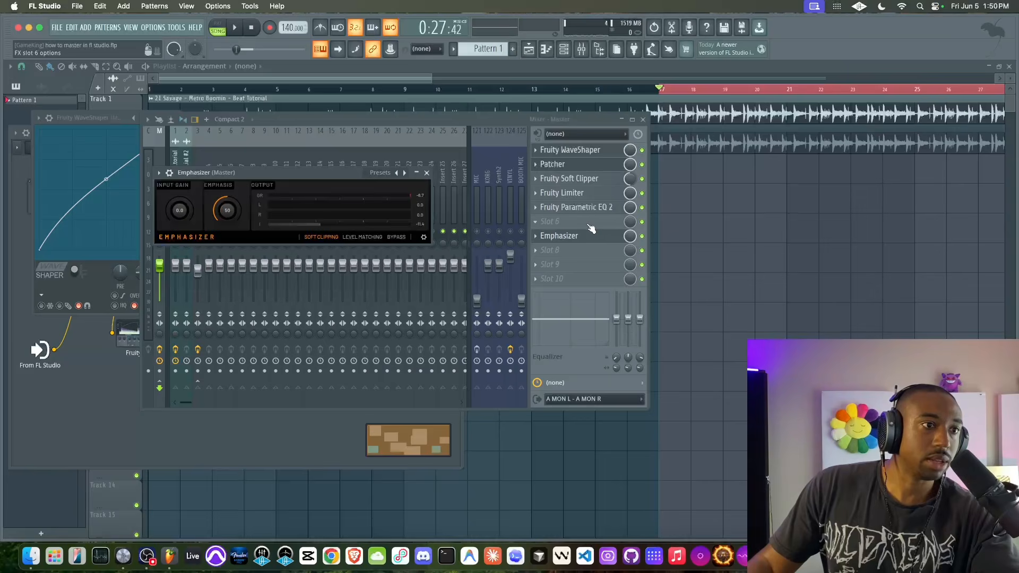
left_click(590, 228)
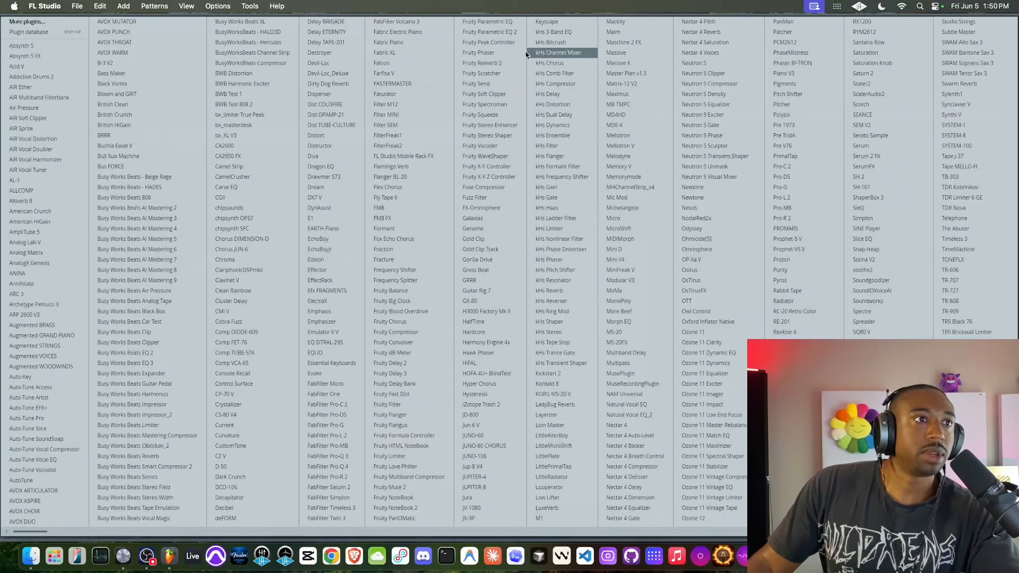
left_click(509, 32)
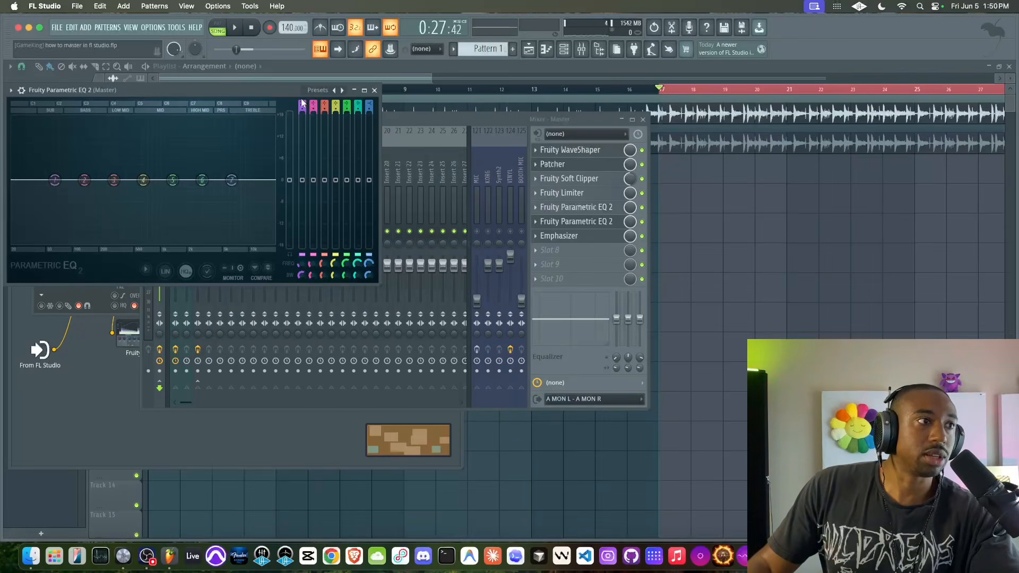
Make band 1 of the new EQ a high-pass filter at 2048 Hz and play the loop through it.
left_click_drag(302, 106, 302, 116)
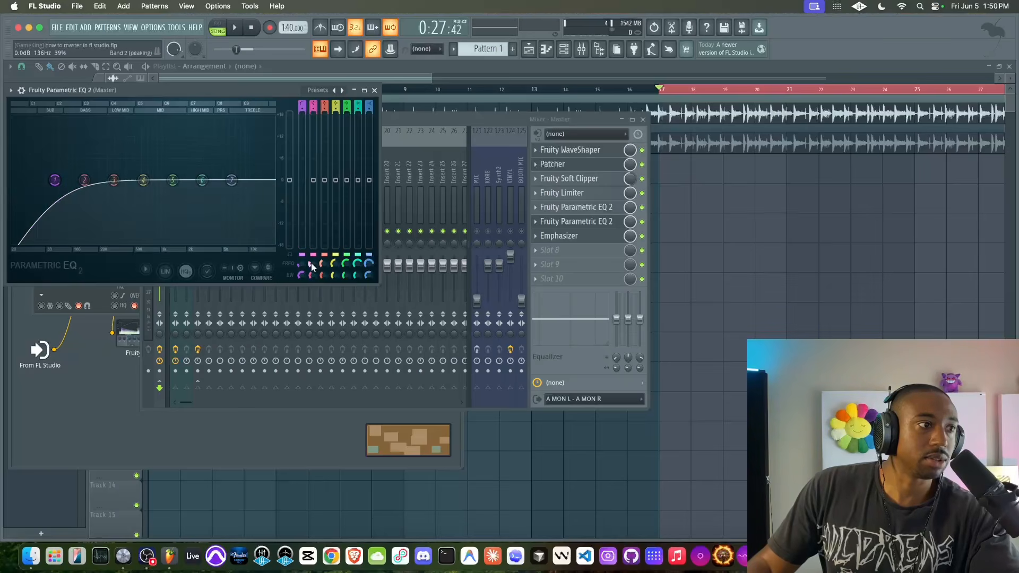
left_click_drag(302, 264, 304, 243)
key("space")
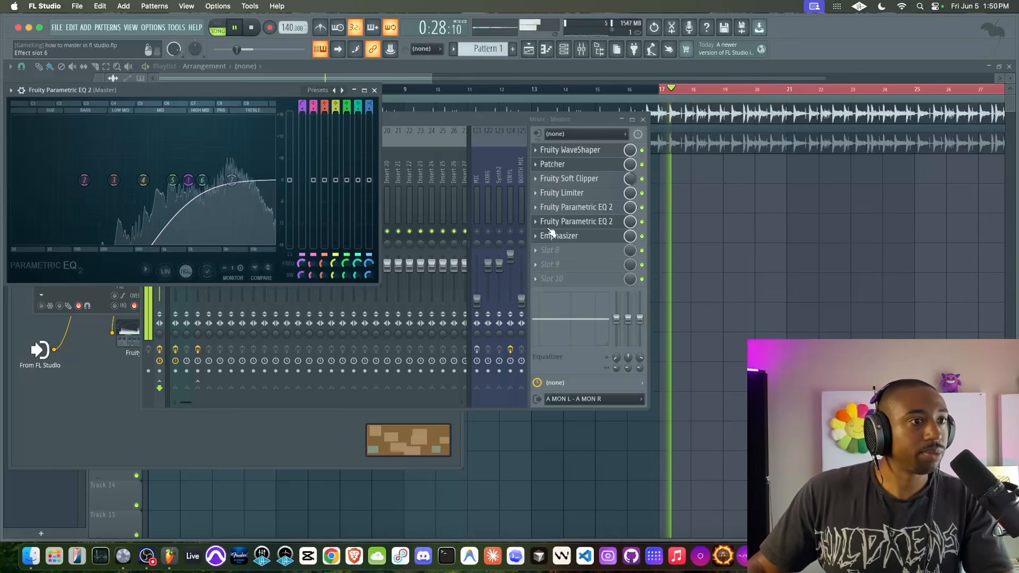
Raise the Emphasizer's input gain to 4.8 dB while auditioning the filtered loop, then close and reopen its window.
left_click(552, 236)
left_click_drag(188, 221, 189, 208)
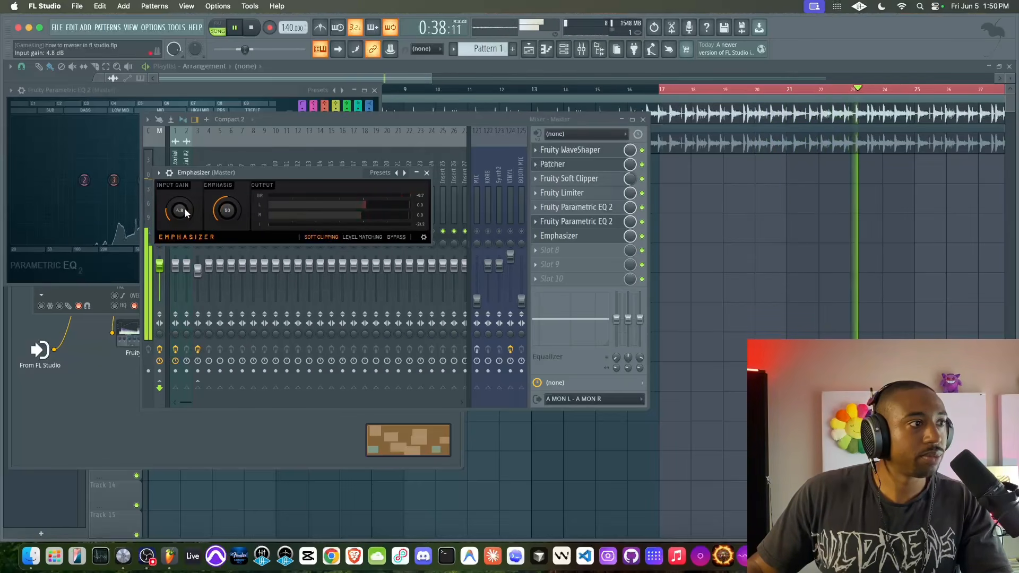
left_click(426, 173)
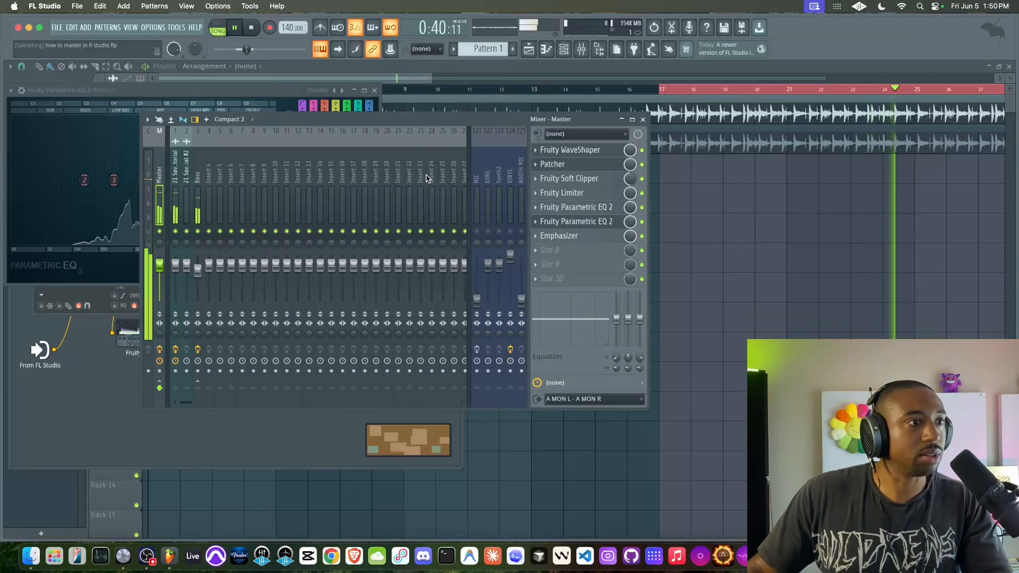
key("space")
left_click(565, 236)
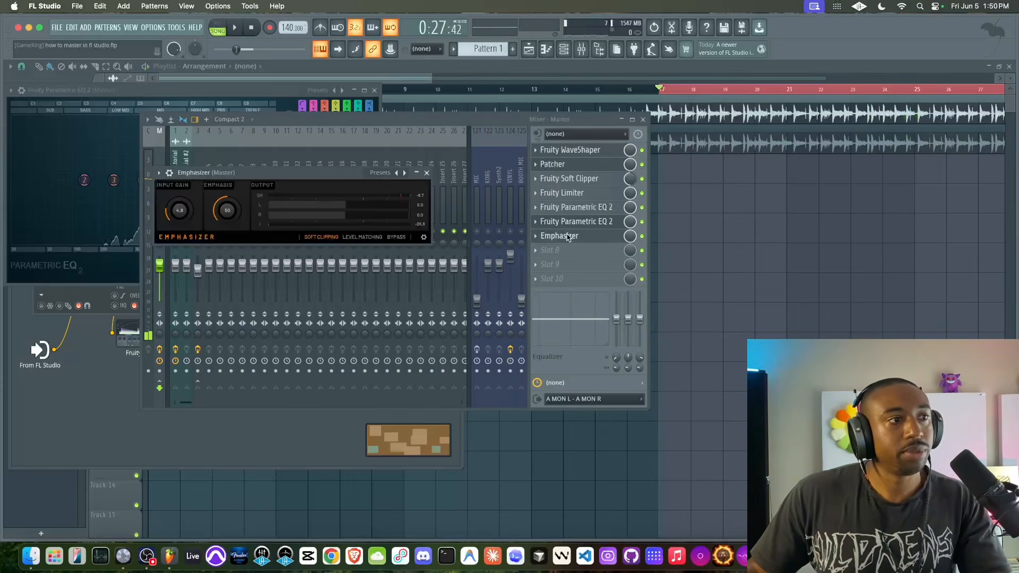
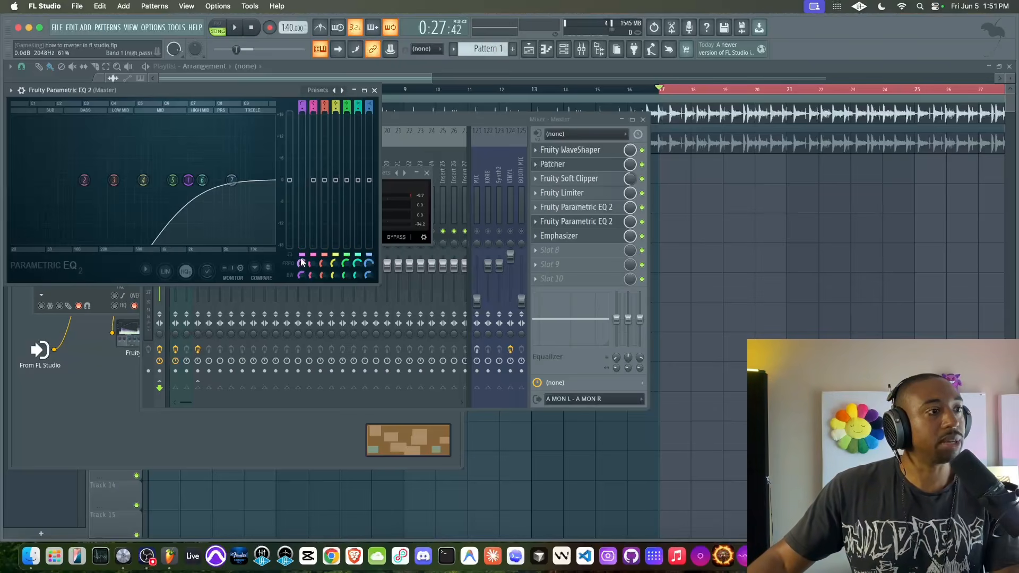
Switch off the Emphasizer and move it down to slot 9, then open the high-pass EQ in slot 6.
left_click(374, 90)
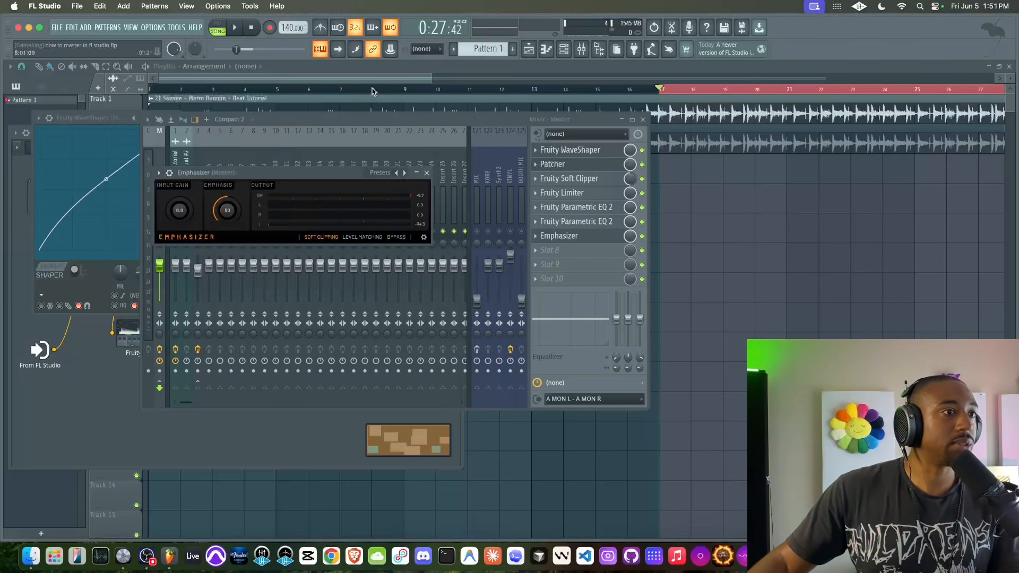
left_click(535, 238)
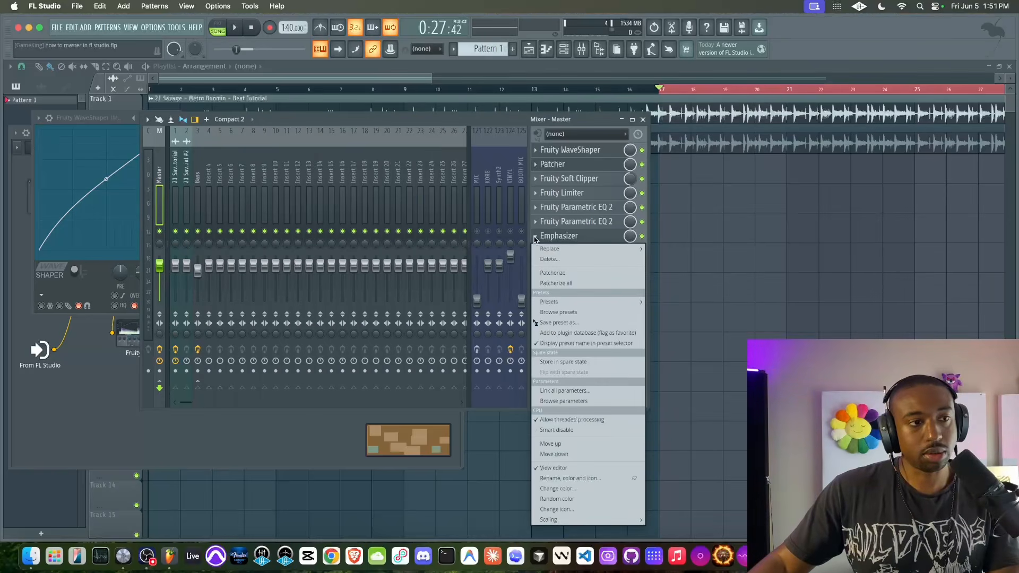
left_click(536, 238)
left_click_drag(595, 242, 587, 268)
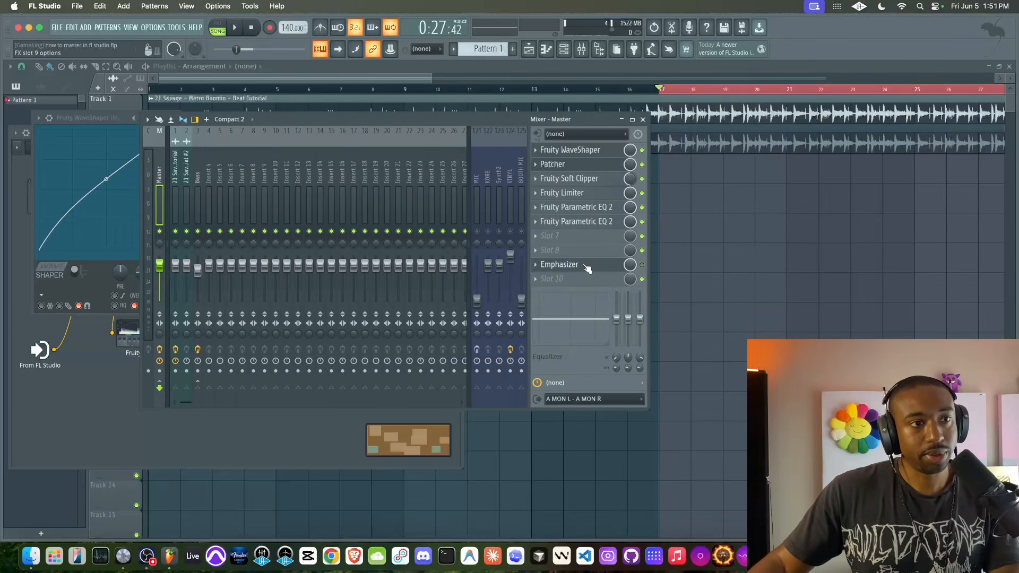
left_click(588, 228)
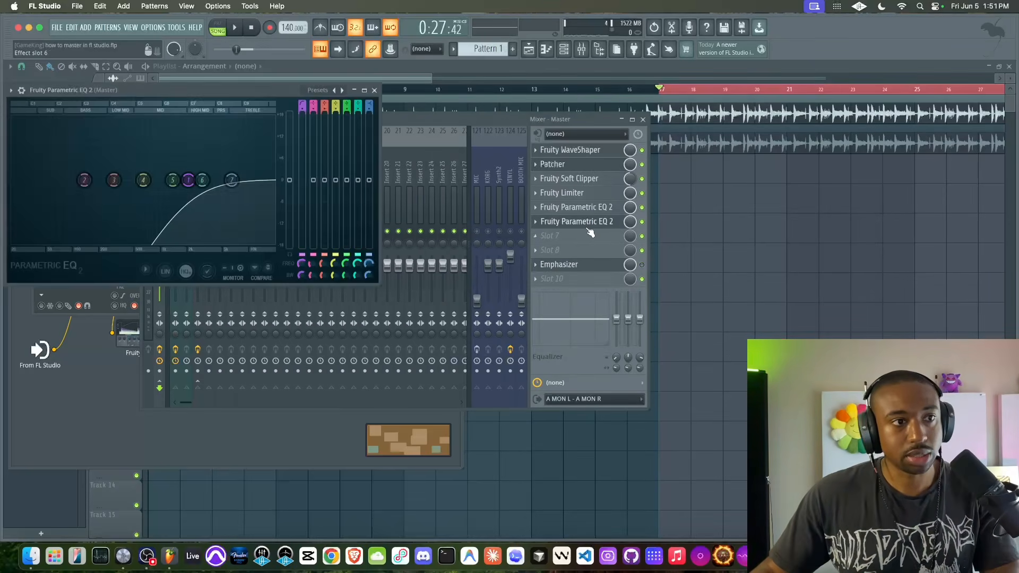
Audition the loop briefly and replace the high-pass EQ in slot 6 of the Master with Patcher.
key("space")
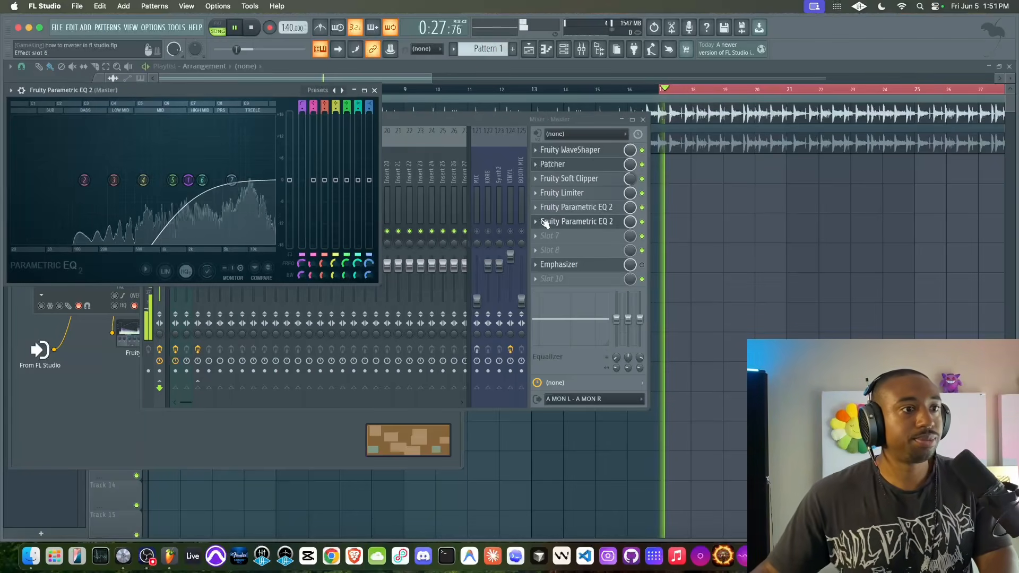
left_click(536, 224)
left_click(551, 244)
key("space")
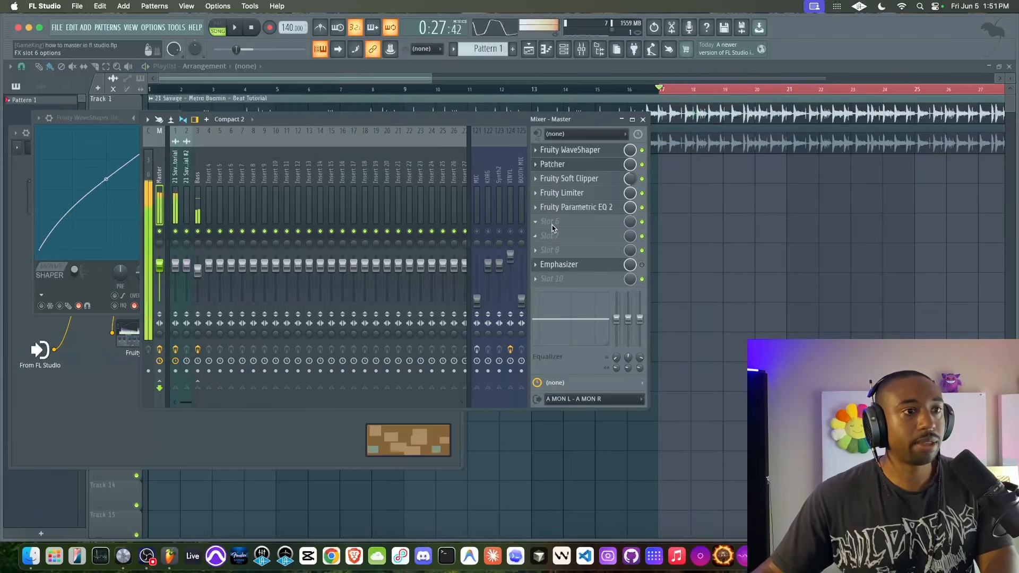
left_click(552, 224)
scroll(414, 260, "right", 4)
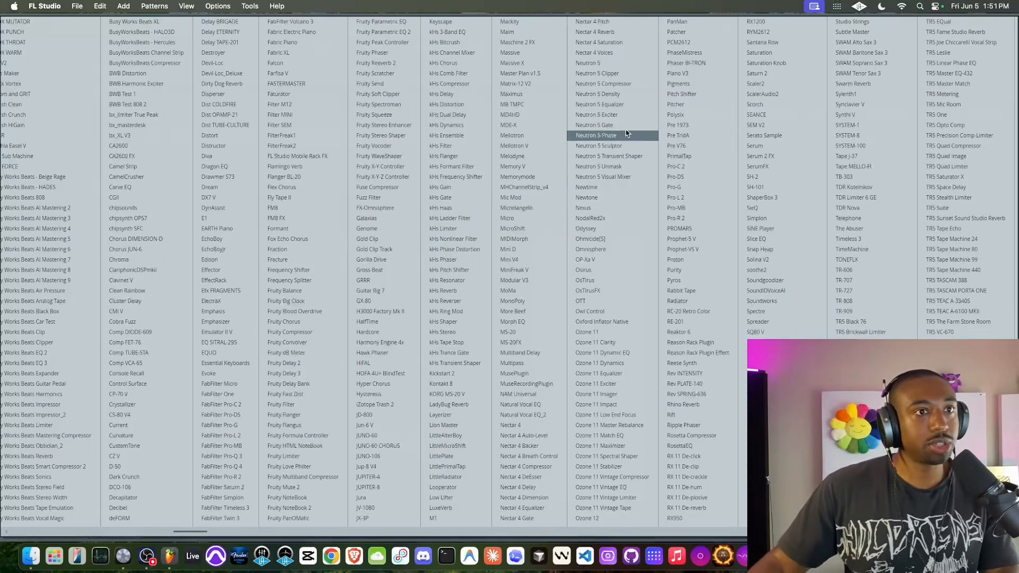
left_click(698, 33)
Add an Emphasizer to the Patcher map, move it higher in the map, and open and close its window.
right_click(222, 237)
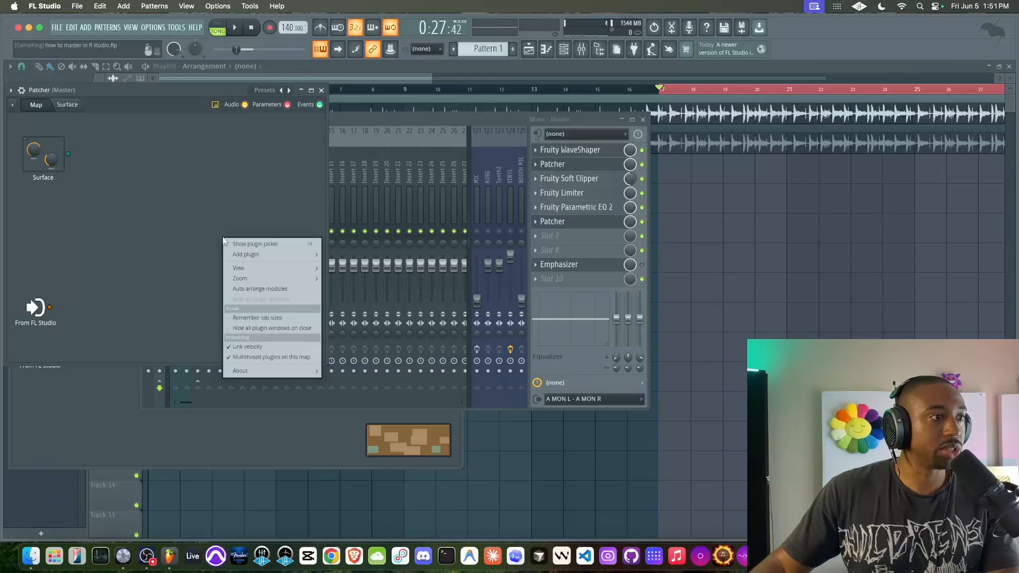
left_click(252, 256)
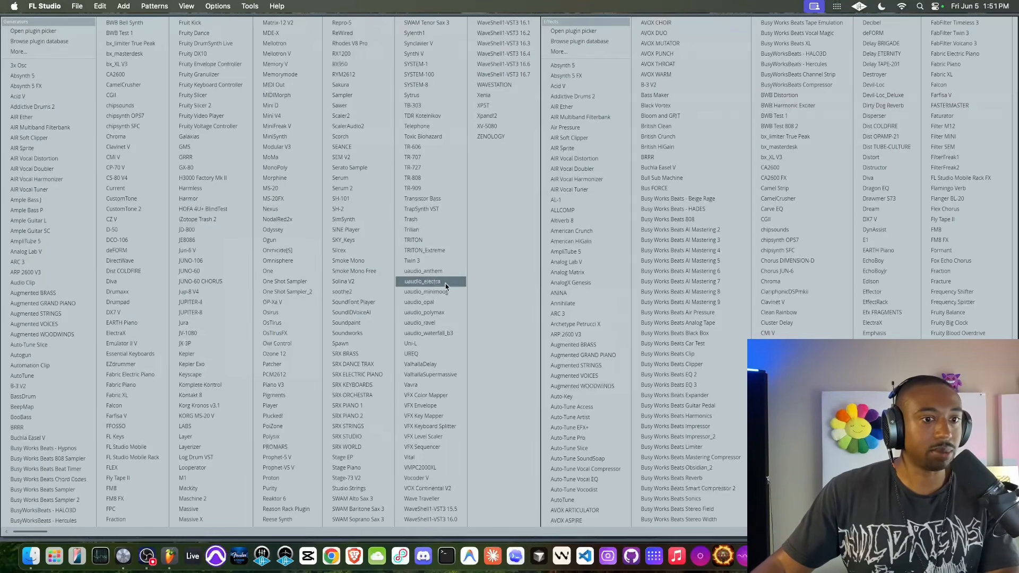
scroll(685, 325, "right", 5)
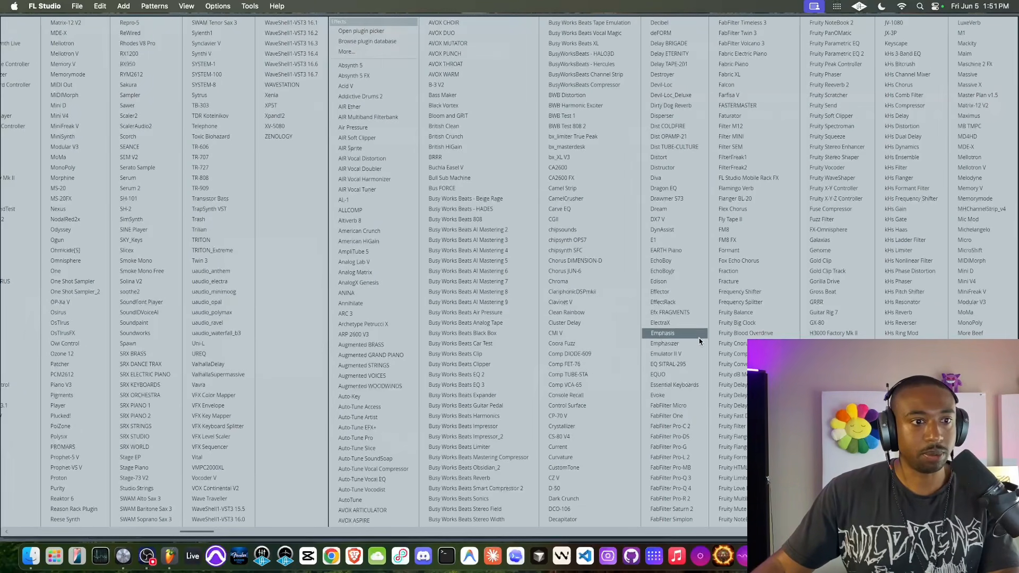
left_click(684, 343)
left_click_drag(224, 247, 227, 194)
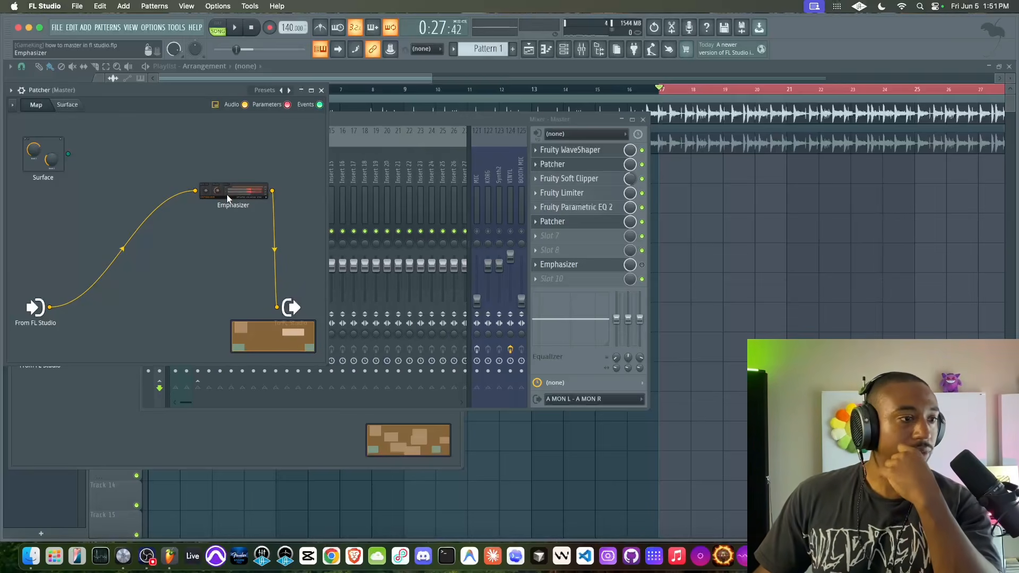
left_click(227, 194)
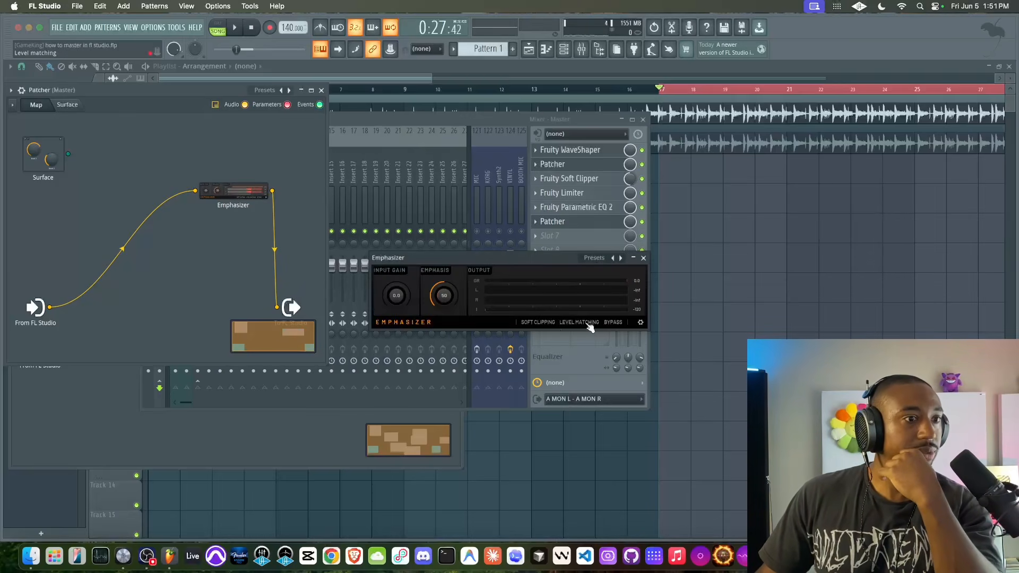
left_click(643, 259)
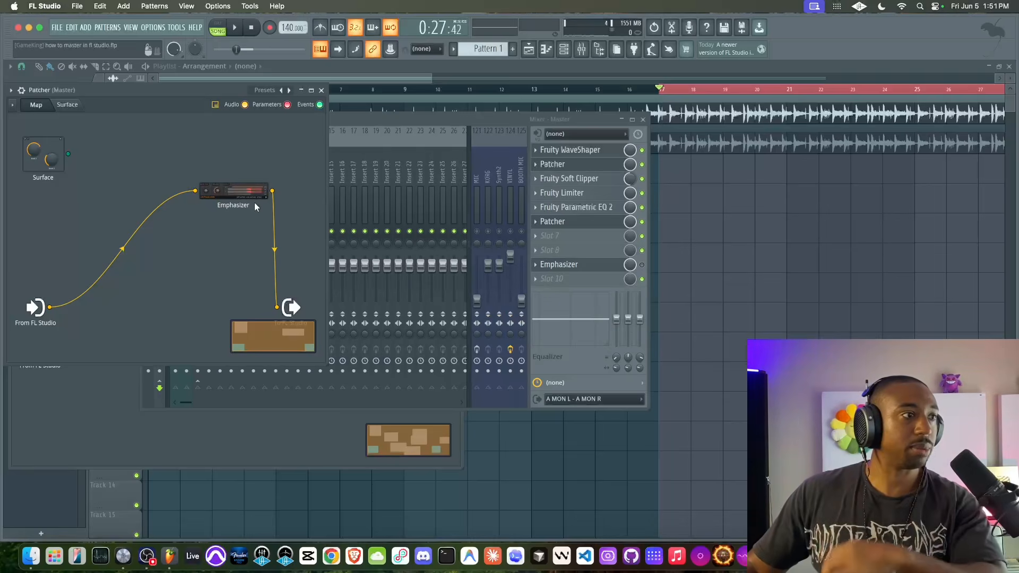
Create two more copies of the Emphasizer below the first one in the Patcher map.
right_click(242, 191)
left_click_drag(258, 215, 227, 306)
right_click(226, 239)
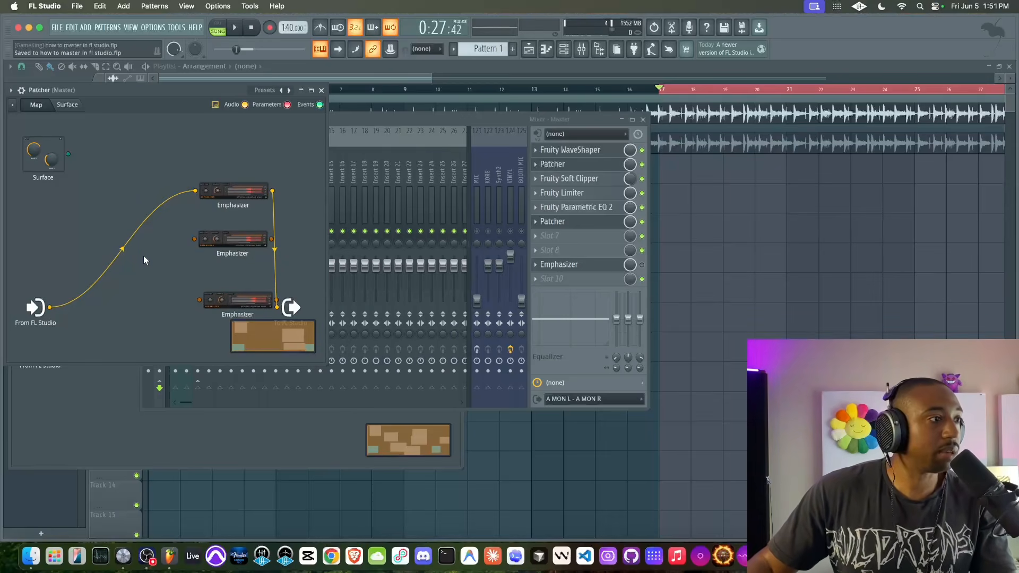
Insert a Frequency Splitter after the From FL Studio input and move it in front of the Emphasizers.
right_click(51, 308)
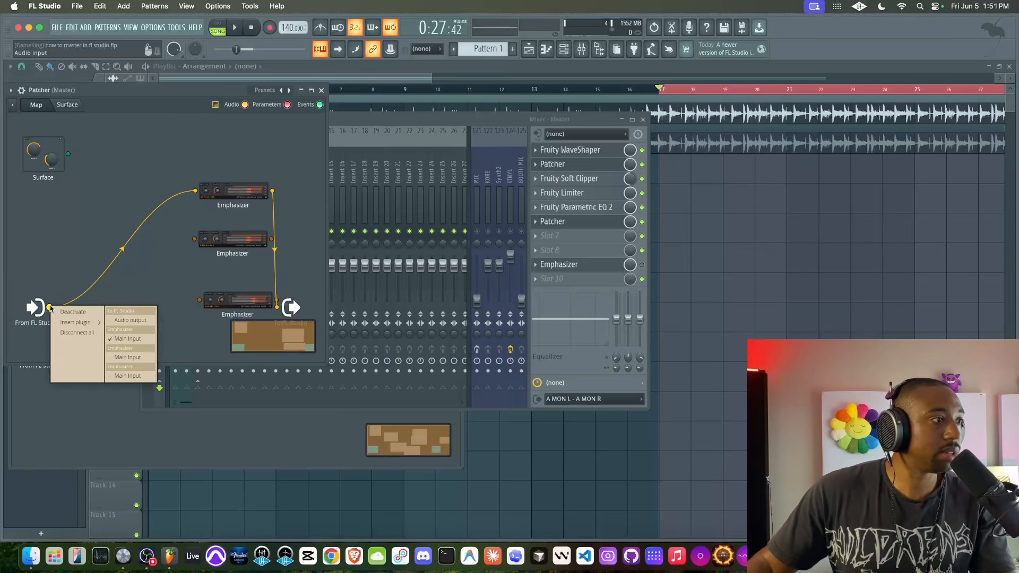
left_click(78, 324)
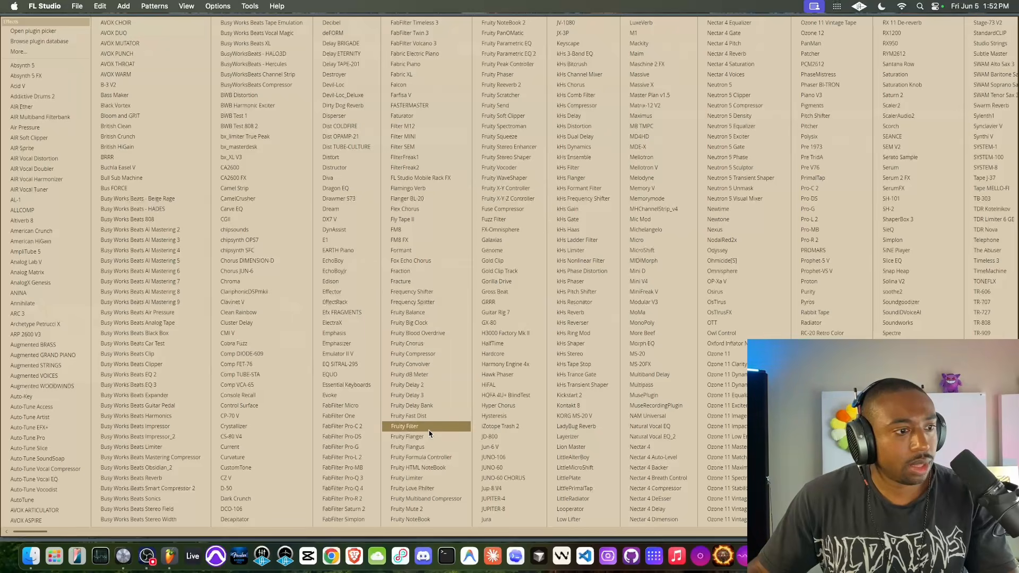
left_click(435, 306)
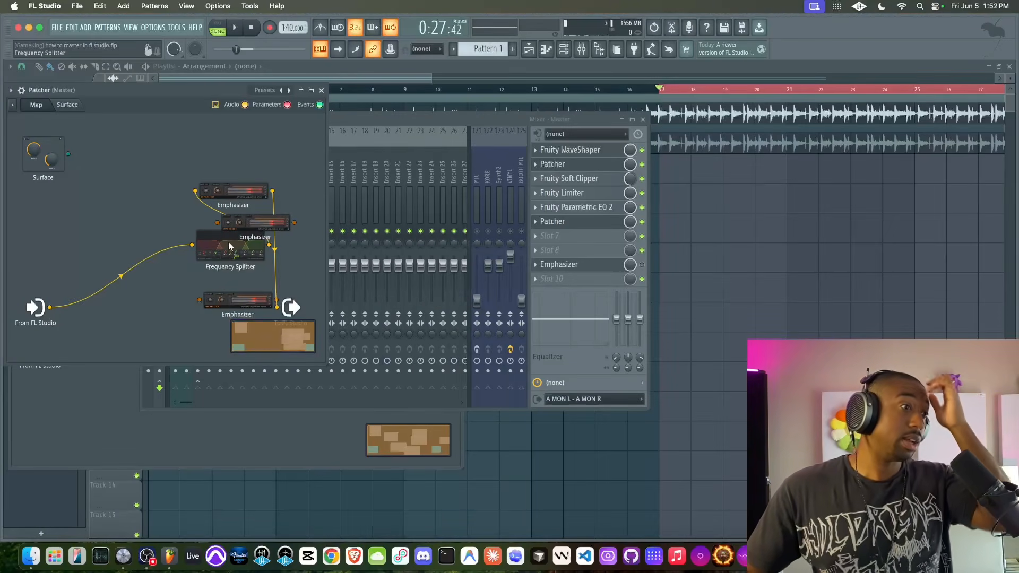
left_click_drag(225, 247, 113, 208)
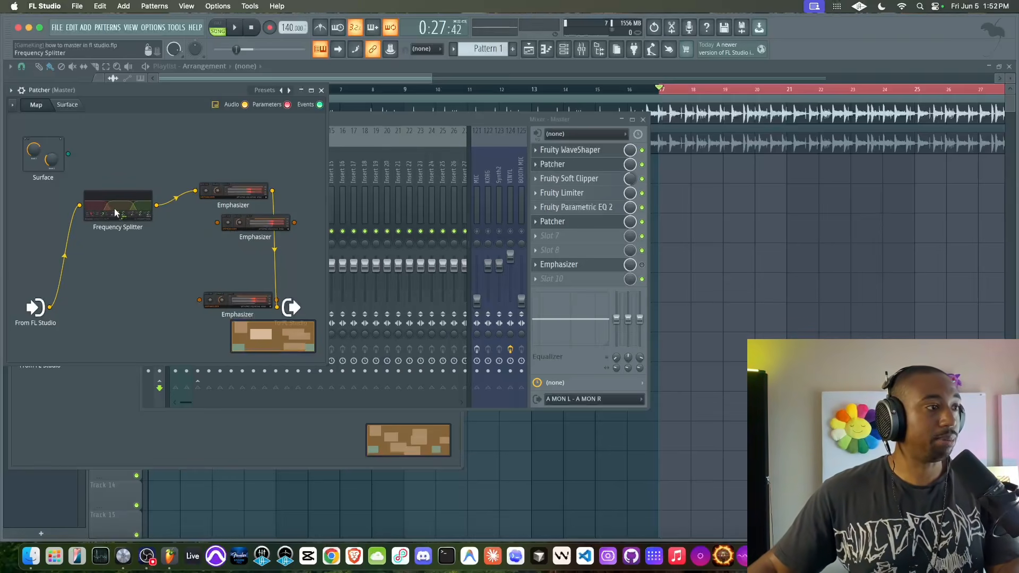
Activate the Frequency Splitter's Send 1 output and connect it to the topmost Emphasizer.
right_click(114, 212)
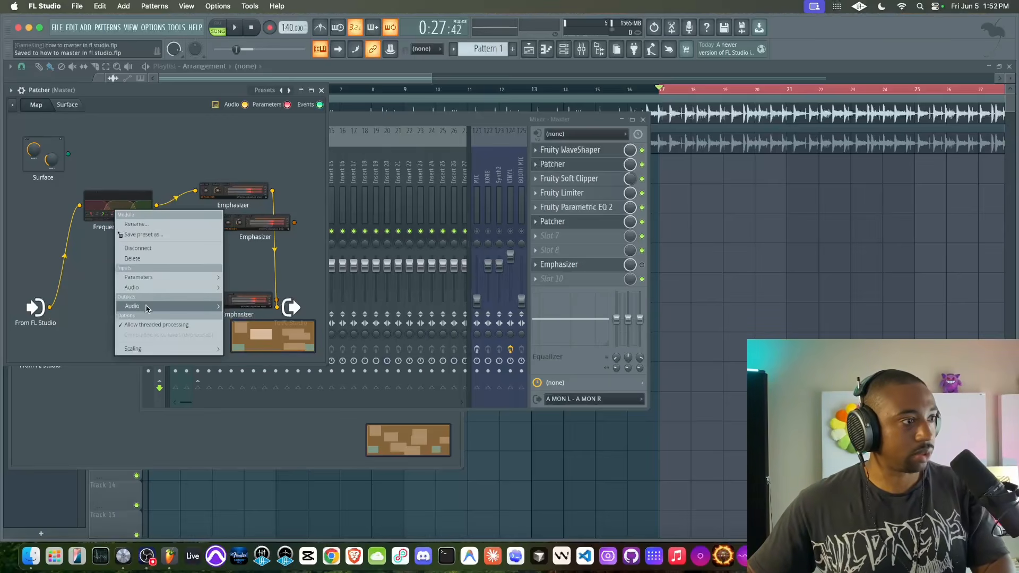
mouse_move(147, 308)
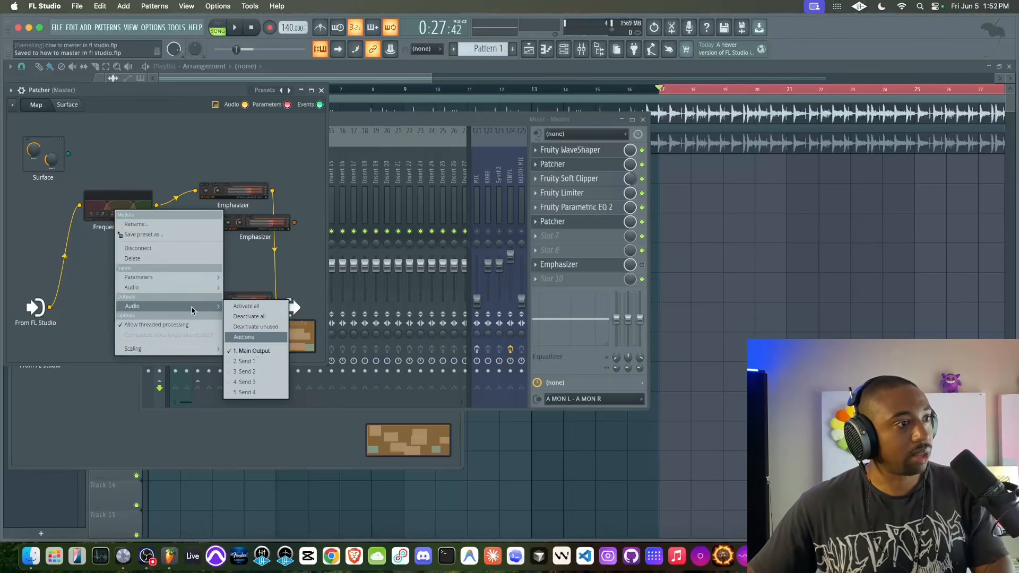
left_click(241, 362)
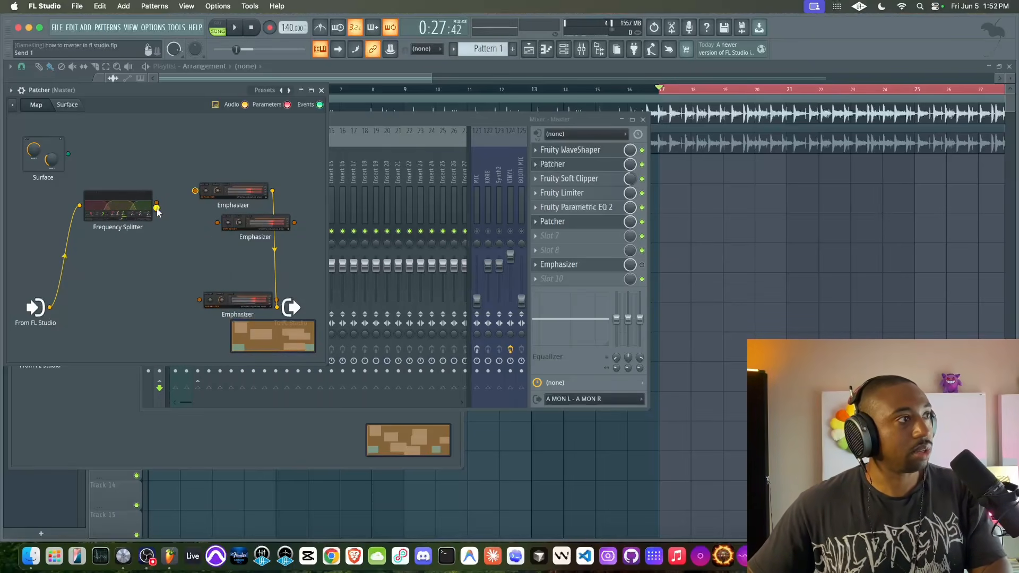
left_click_drag(157, 208, 195, 191)
Activate the Frequency Splitter's Send 2 output and connect it to the middle Emphasizer.
right_click(137, 207)
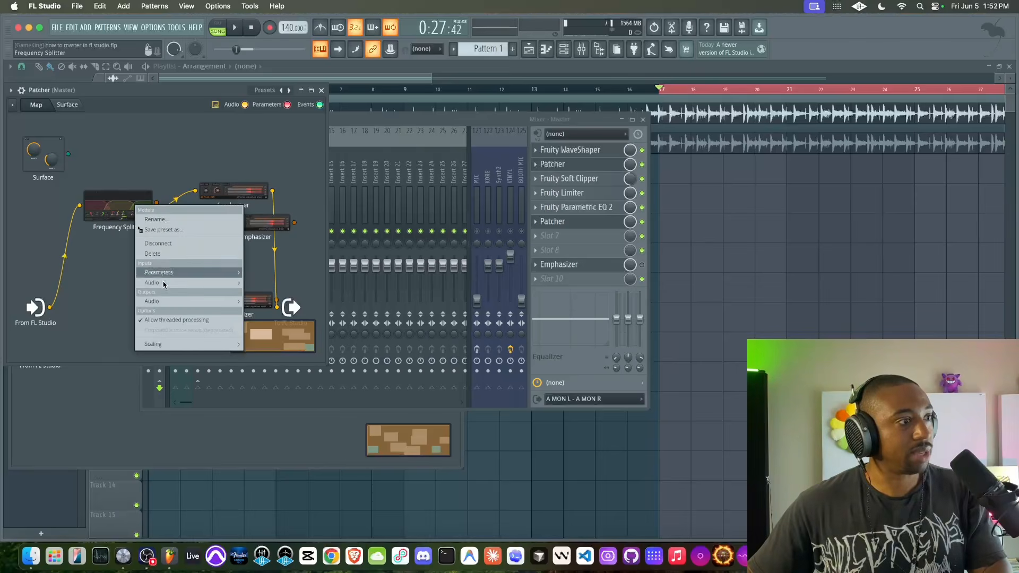
mouse_move(172, 301)
left_click(281, 369)
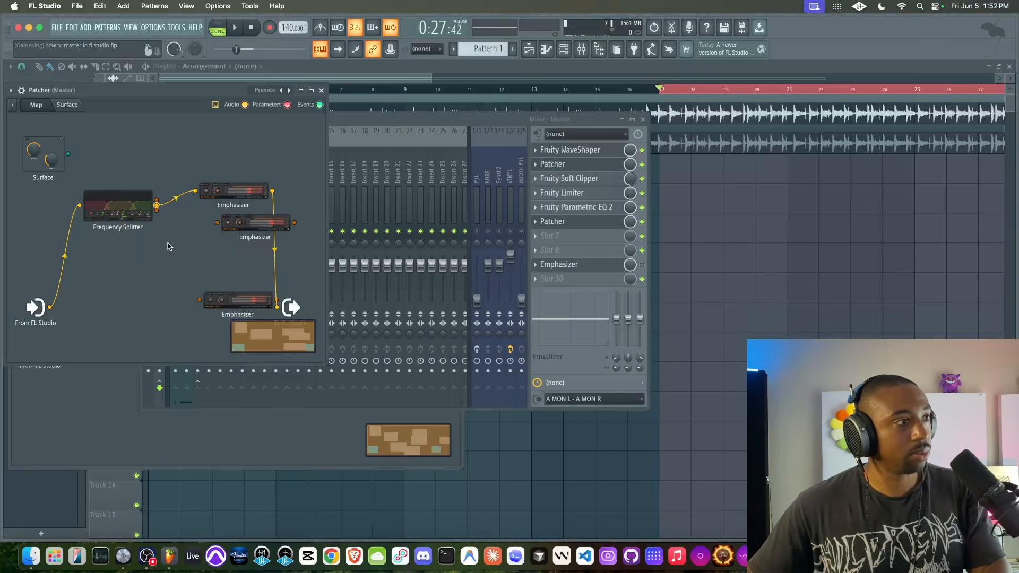
left_click_drag(157, 210, 218, 223)
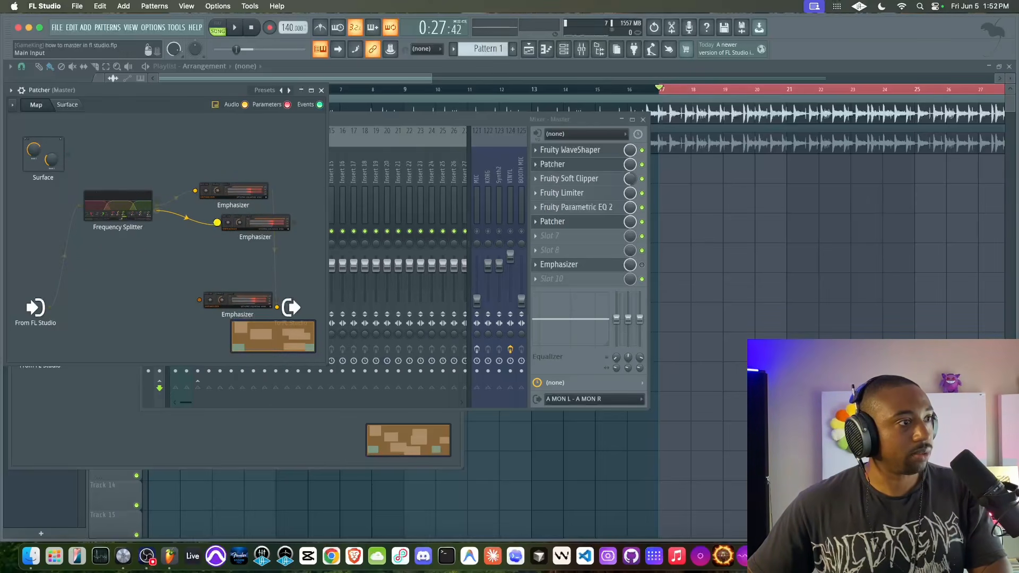
Rename the three Emphasizers, from uppermost to lowest, as Bass, Mids and Highs.
right_click(232, 190)
type("r")
type("Bass")
key("Return")
right_click(244, 225)
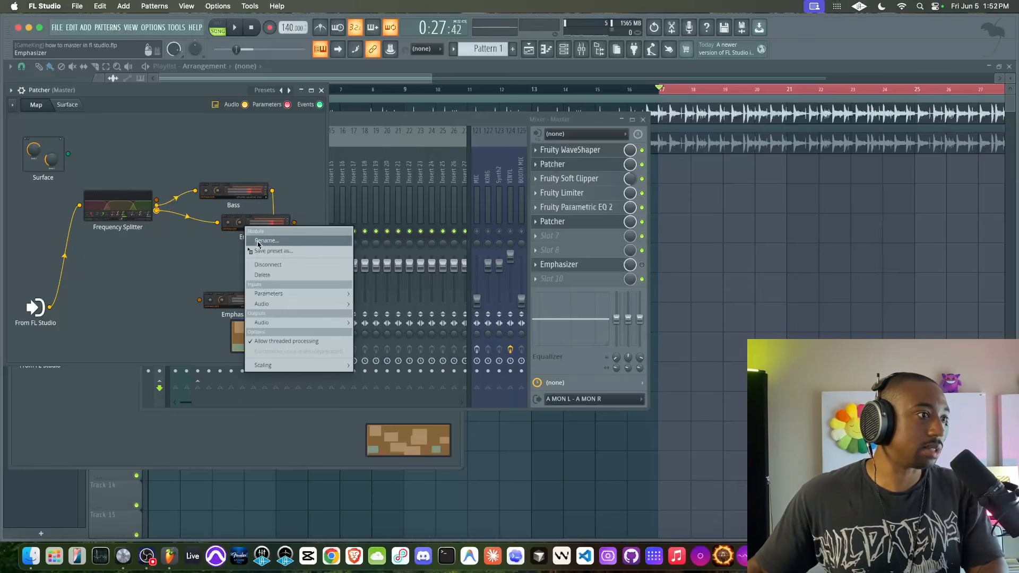
left_click(258, 243)
type("Mids")
key("Return")
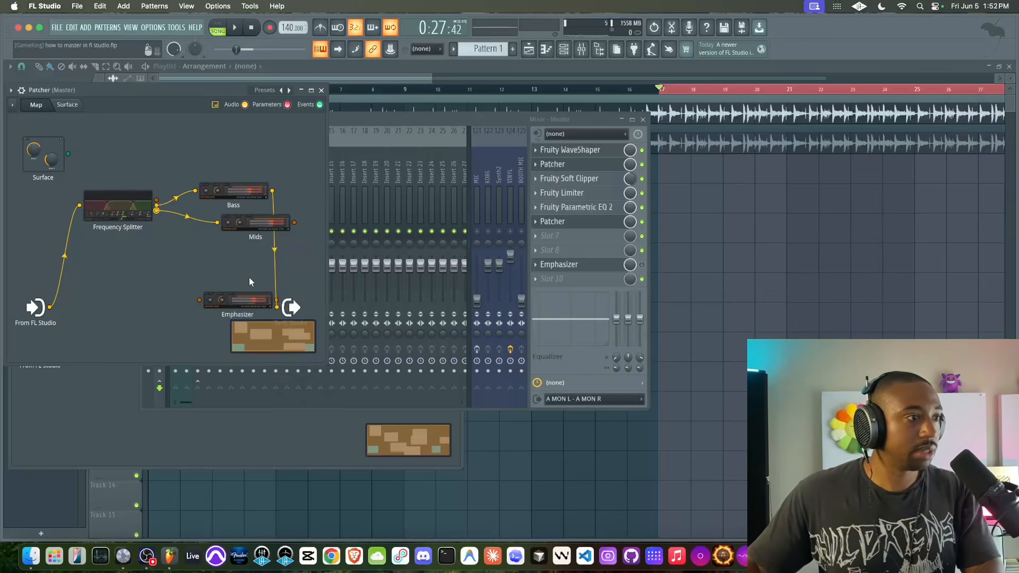
right_click(236, 302)
left_click(268, 316)
type("Highs")
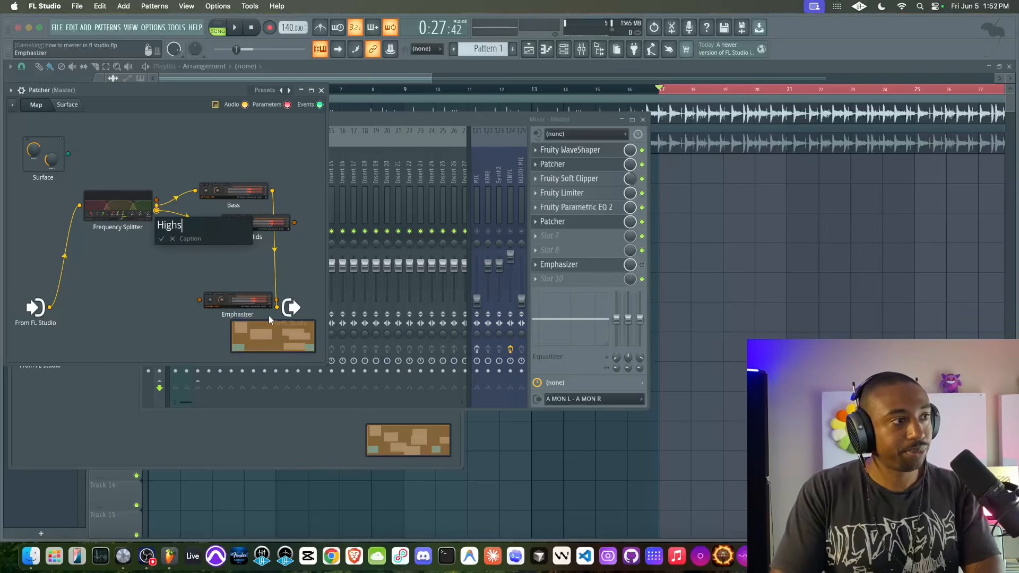
key("Return")
Activate the Frequency Splitter's Send 3 output and connect it to the Highs Emphasizer.
right_click(125, 214)
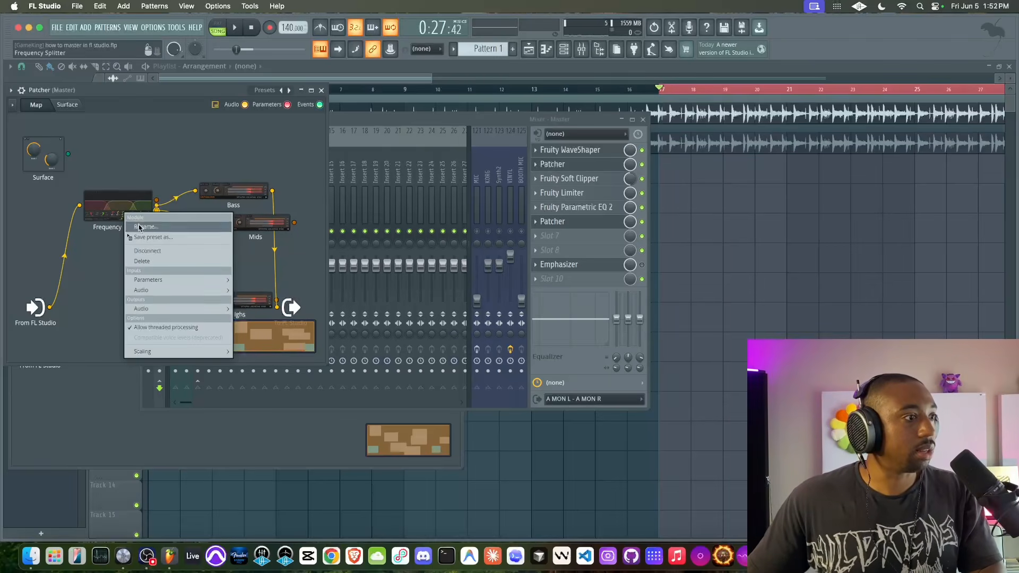
mouse_move(163, 309)
left_click(261, 386)
left_click_drag(156, 214, 157, 215)
left_click_drag(194, 295, 198, 299)
Open the Frequency Splitter and assign its low band to send 1, mid to send 2 and high to send 3.
double_click(120, 208)
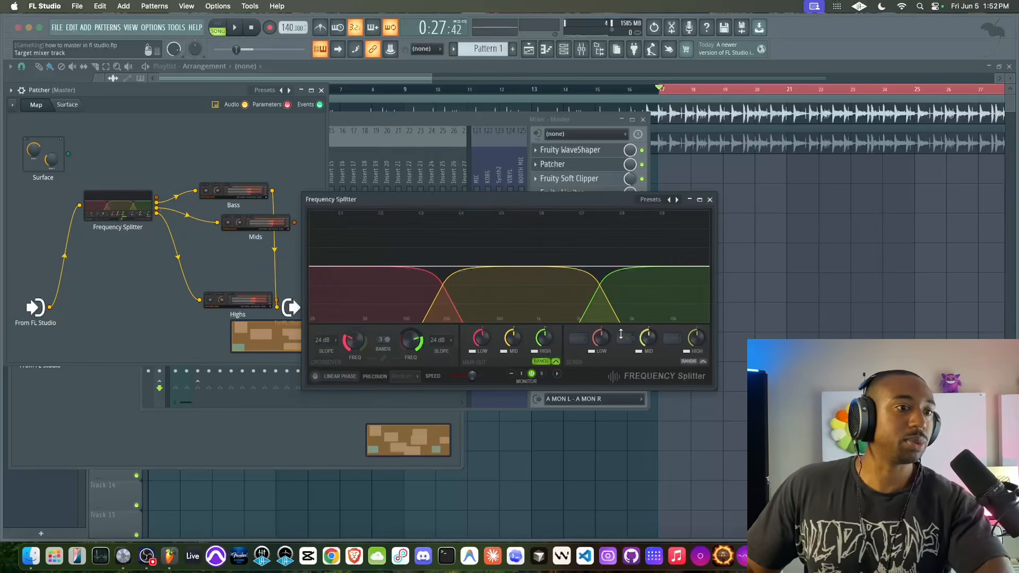
left_click_drag(601, 199, 512, 184)
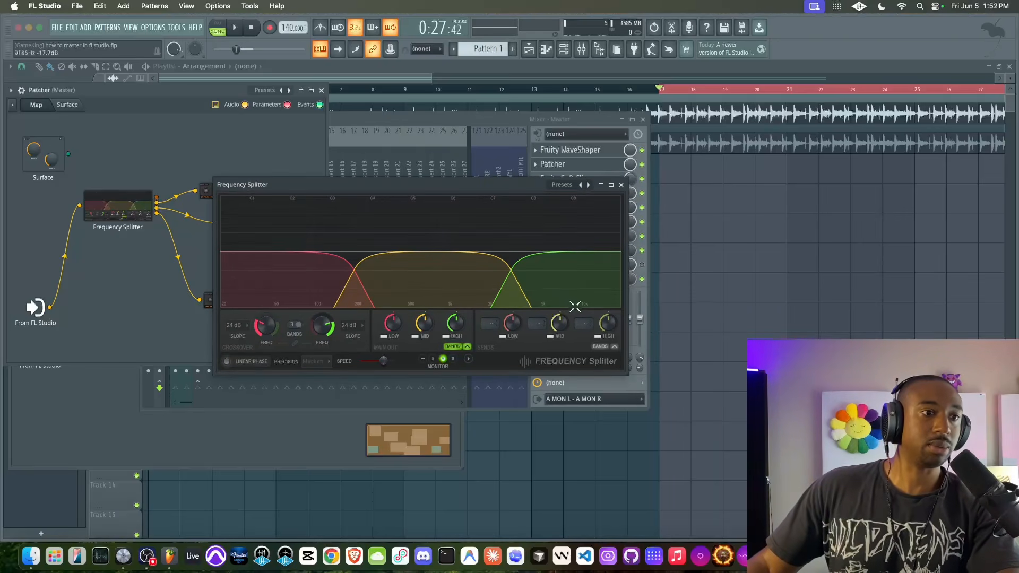
left_click(583, 323)
left_click(605, 361)
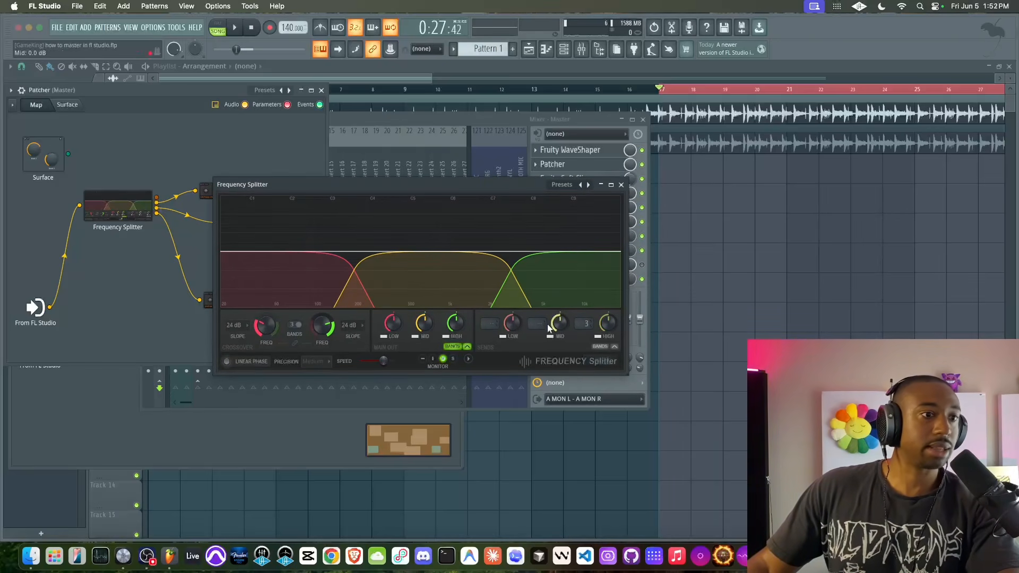
left_click(537, 324)
left_click(557, 349)
left_click(491, 321)
left_click(517, 340)
Toggle the mutes of the Frequency Splitter's main outputs, leaving only the high band muted, and close its window.
left_click(387, 337)
left_click(415, 338)
left_click(446, 337)
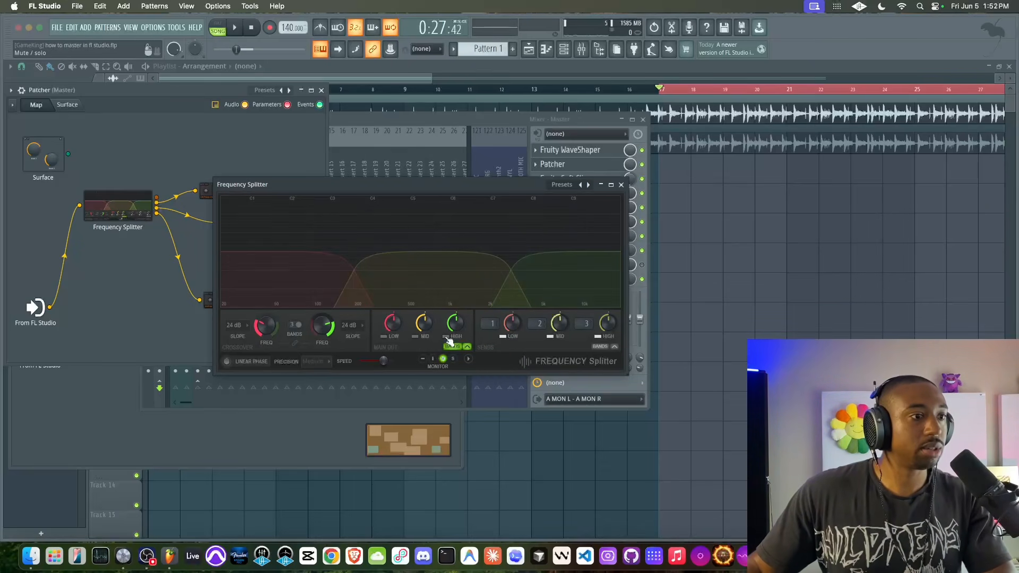
left_click(391, 336)
left_click(415, 336)
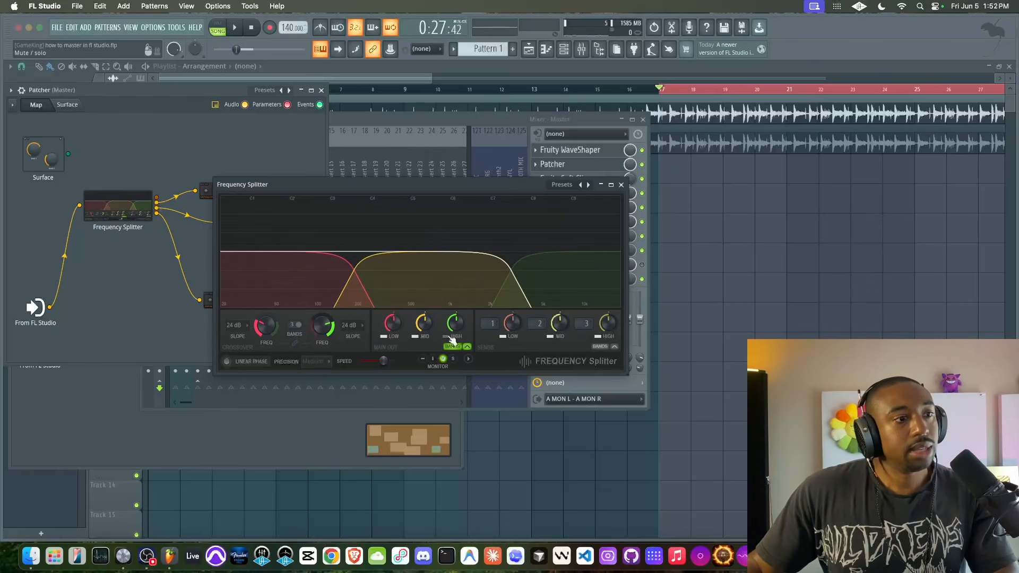
left_click(385, 337)
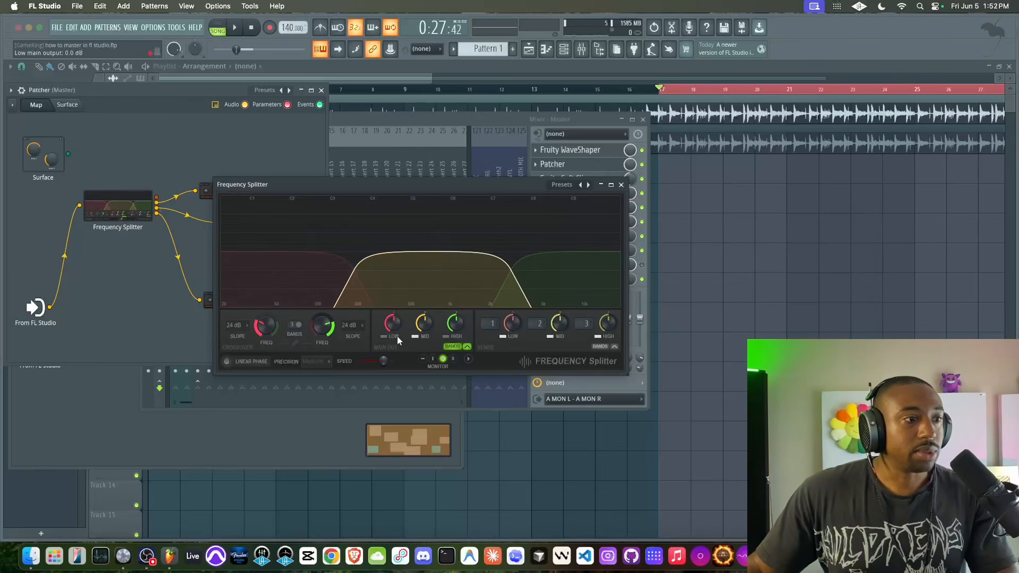
left_click(390, 337)
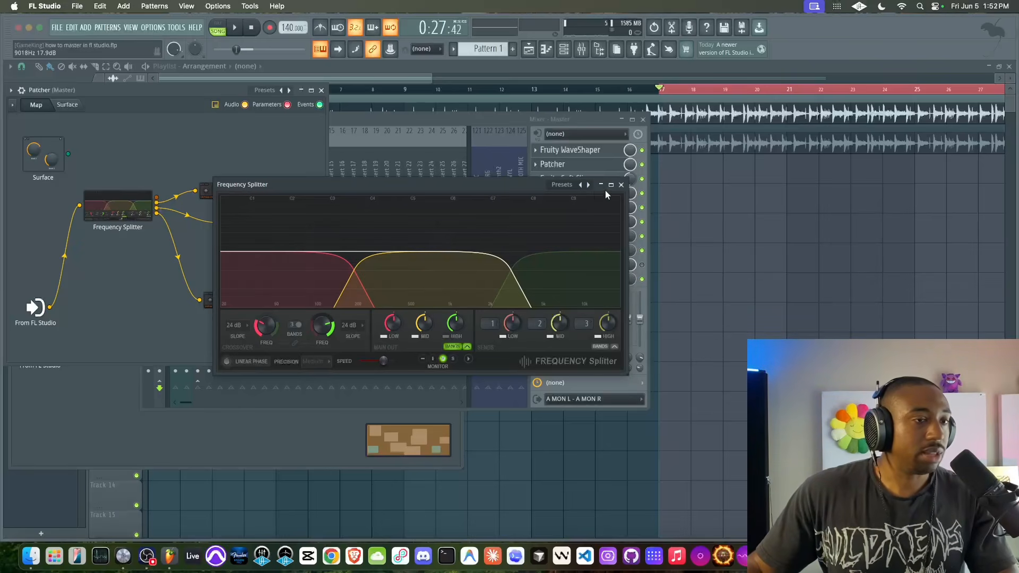
left_click(620, 185)
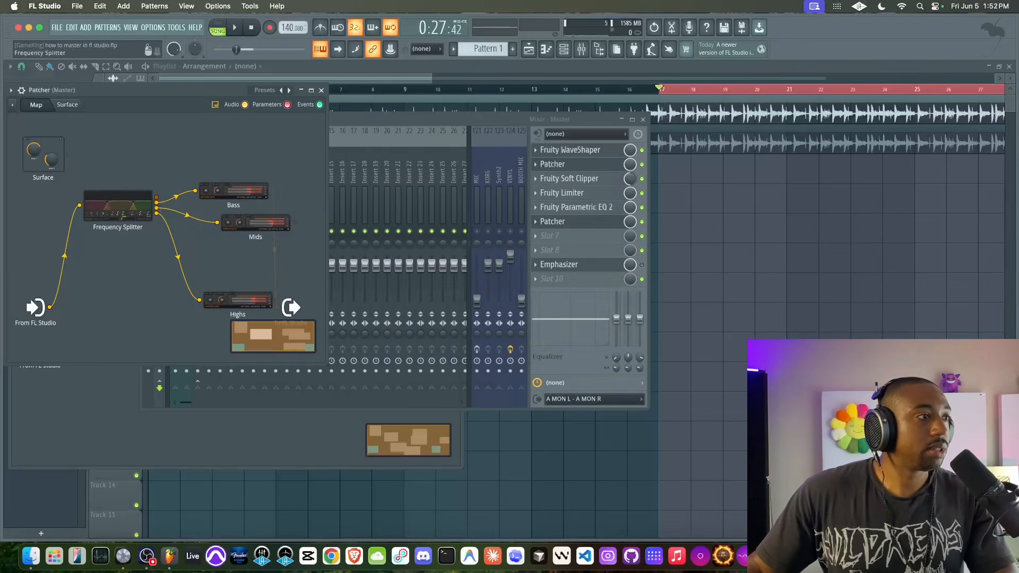
Reopen the Frequency Splitter and turn on linear phase while the loop plays.
left_click(118, 209)
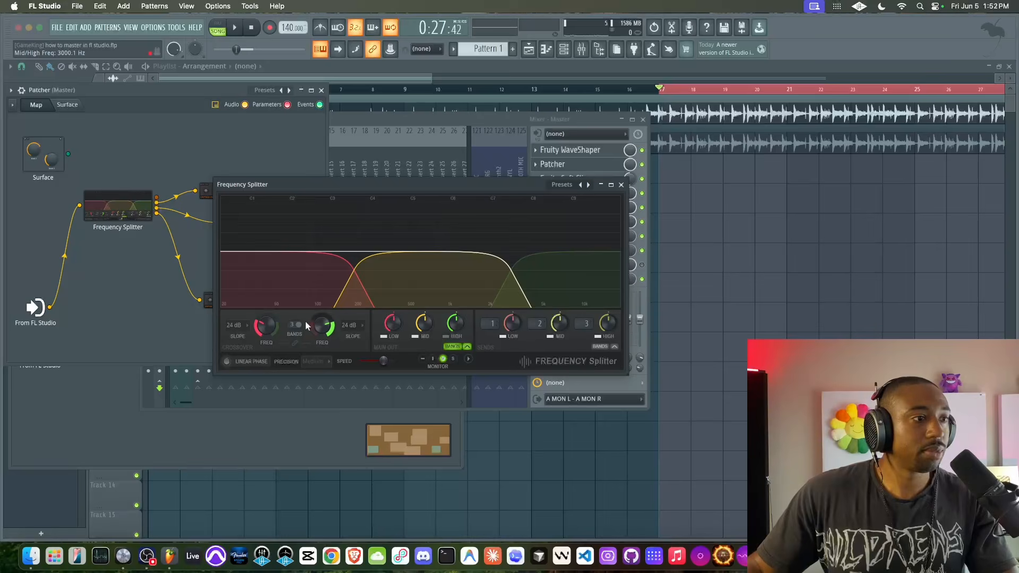
key("space")
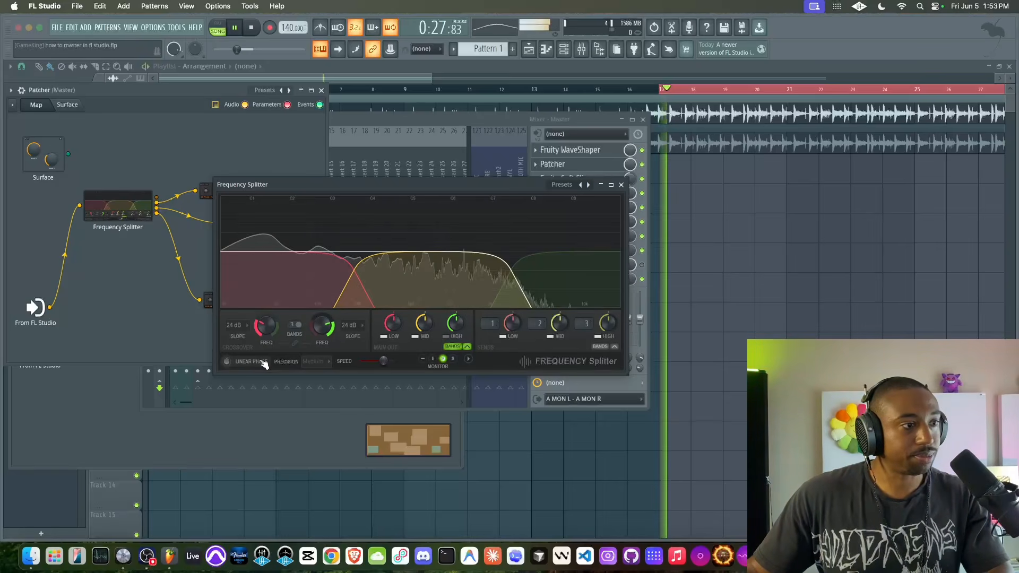
left_click(260, 363)
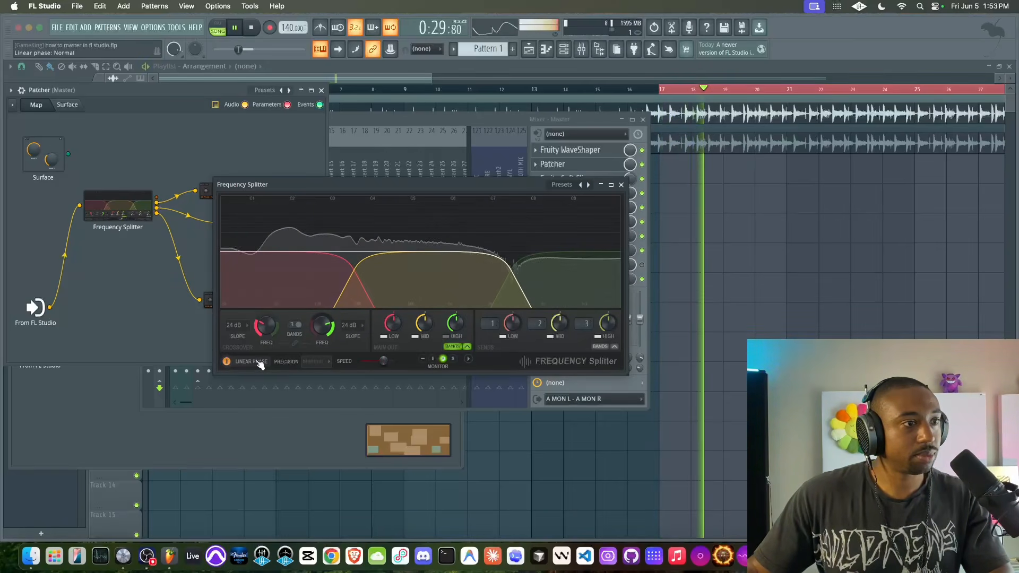
Compare the Frequency Splitter with linear phase off and on while the loop plays, leaving it on, and close the window.
left_click(260, 363)
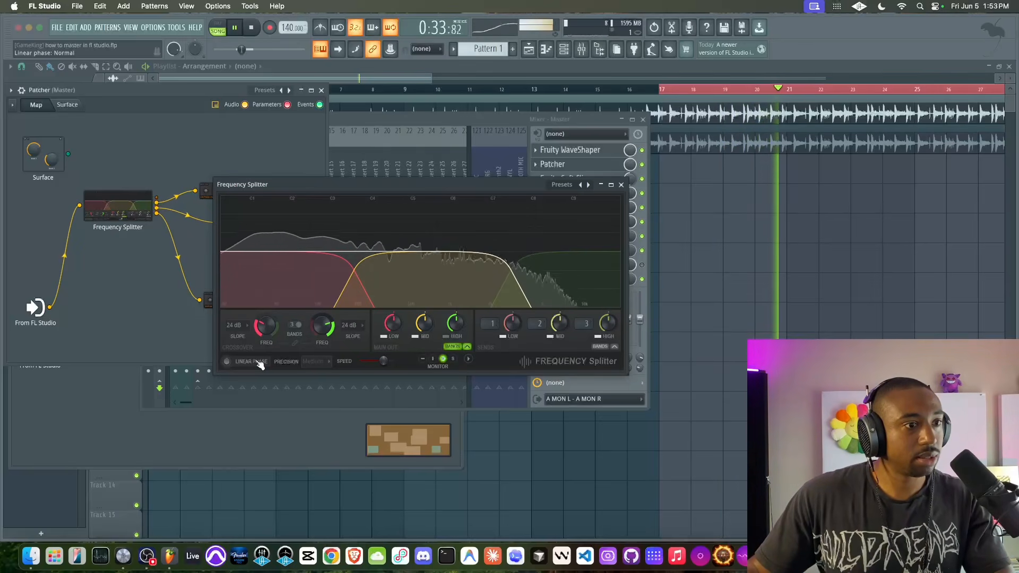
left_click(260, 363)
left_click(621, 185)
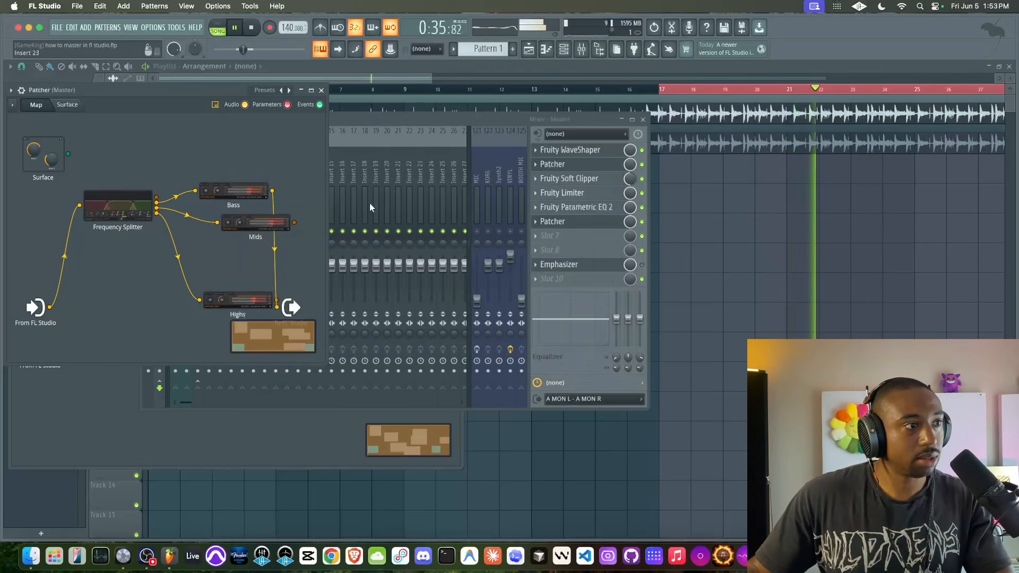
left_click(117, 207)
left_click(258, 363)
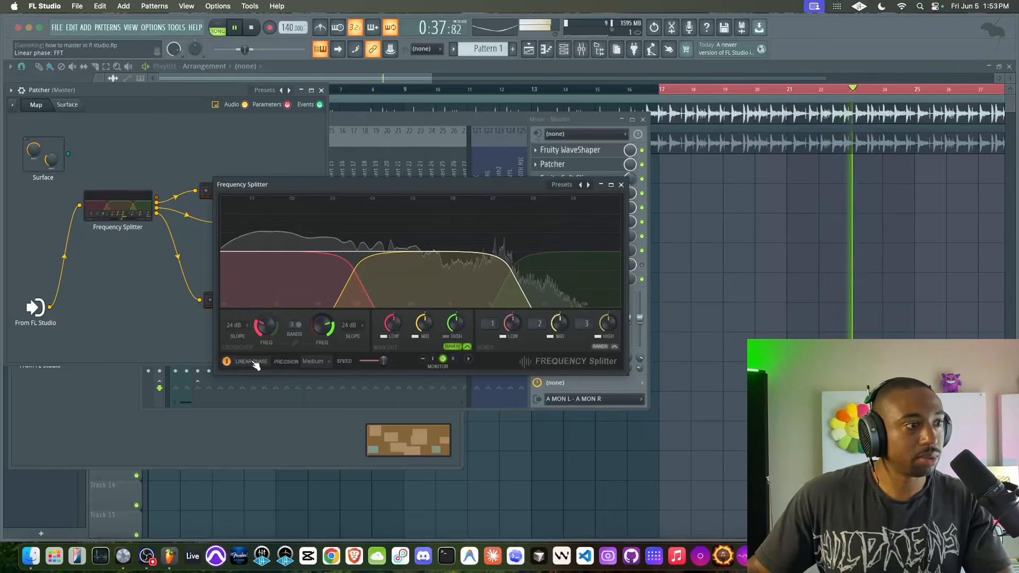
left_click(256, 364)
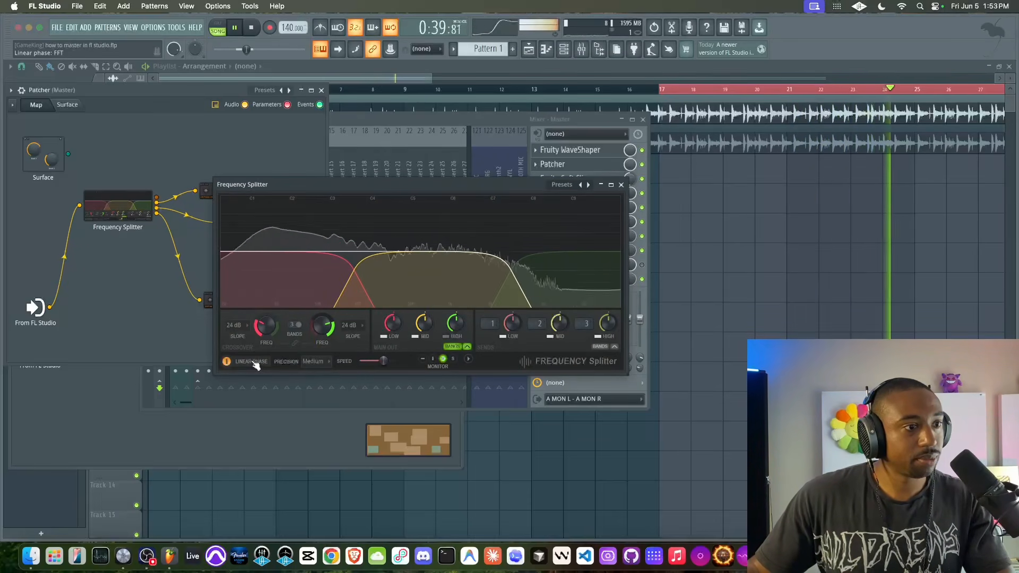
left_click(256, 364)
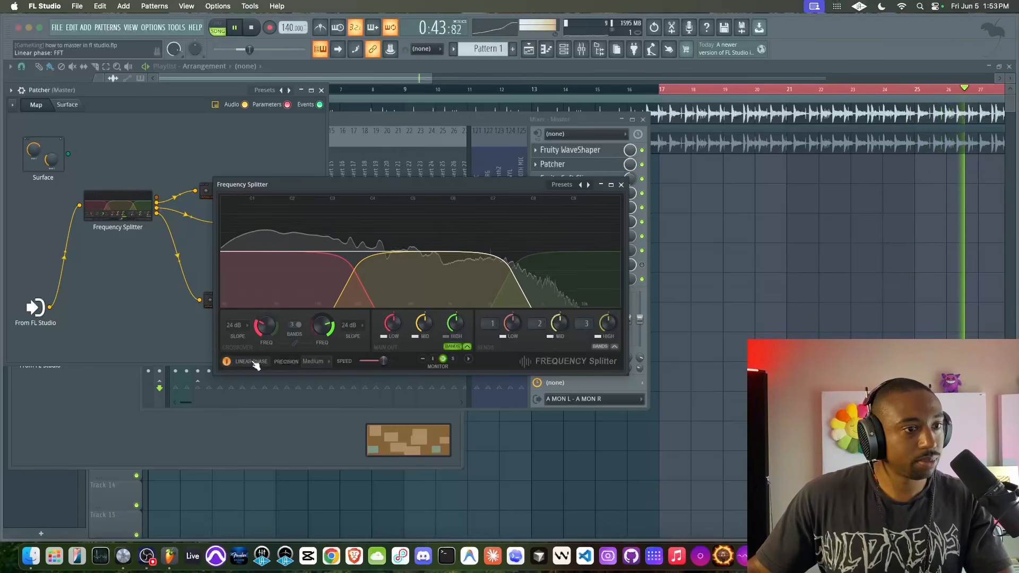
key("space")
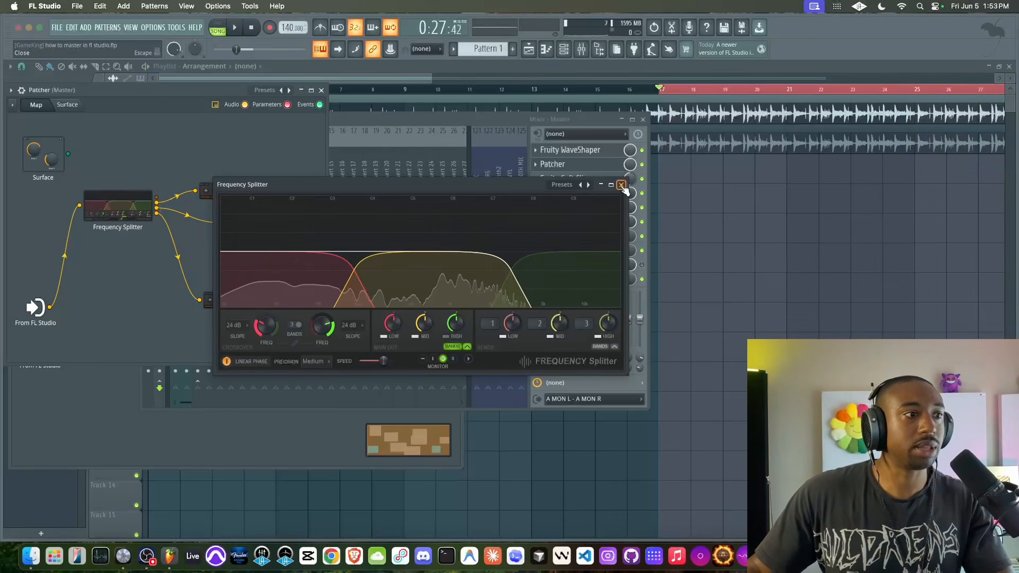
left_click(621, 185)
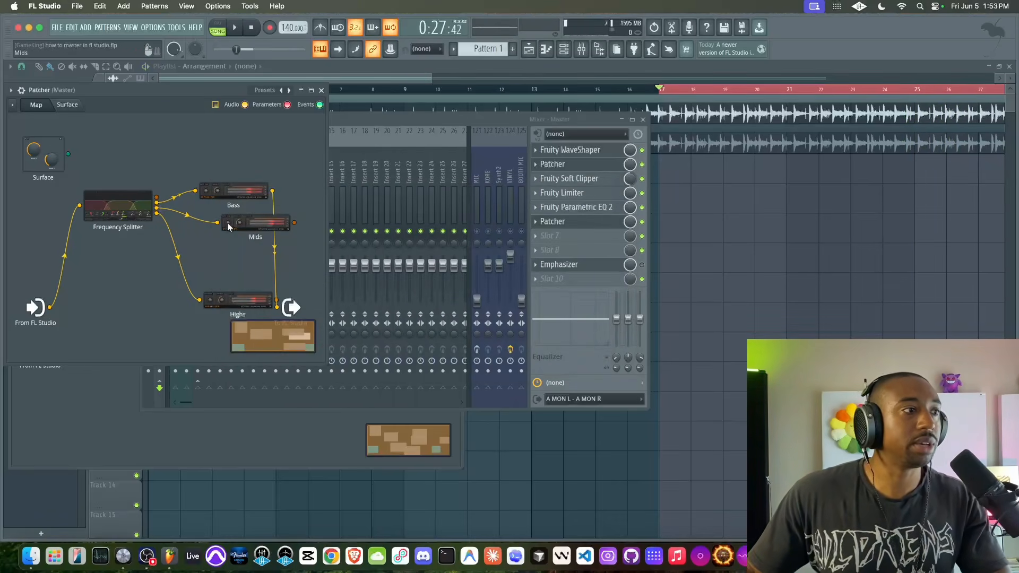
Move the Highs Emphasizer clear of the Patcher's output, then connect the Mids and Highs Emphasizers to that output.
left_click_drag(240, 295, 192, 278)
left_click_drag(295, 223, 277, 307)
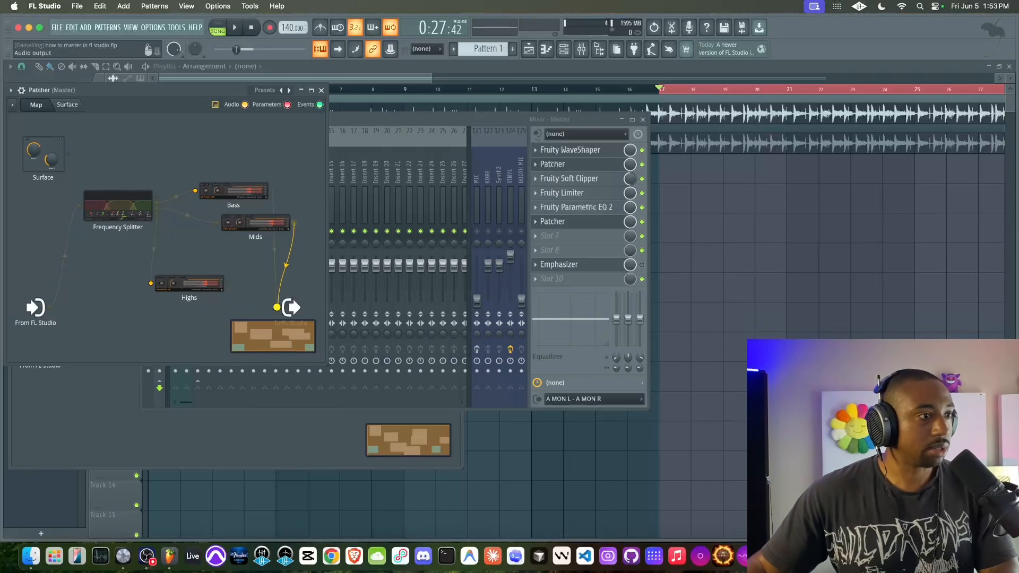
key("space")
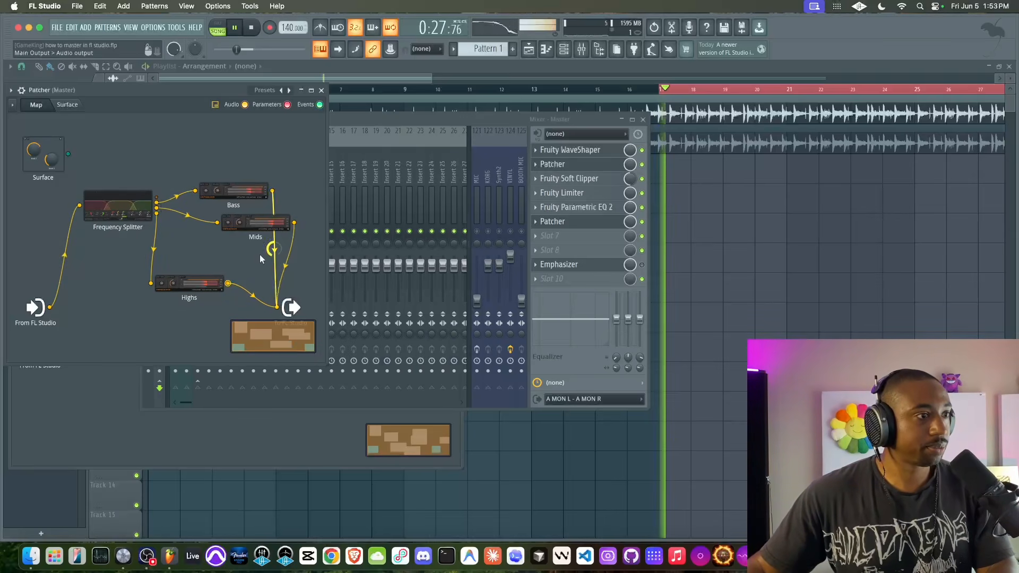
Turn on soft clipping alongside level matching in the Bass, Mids and Highs Emphasizers.
left_click(233, 192)
key("space")
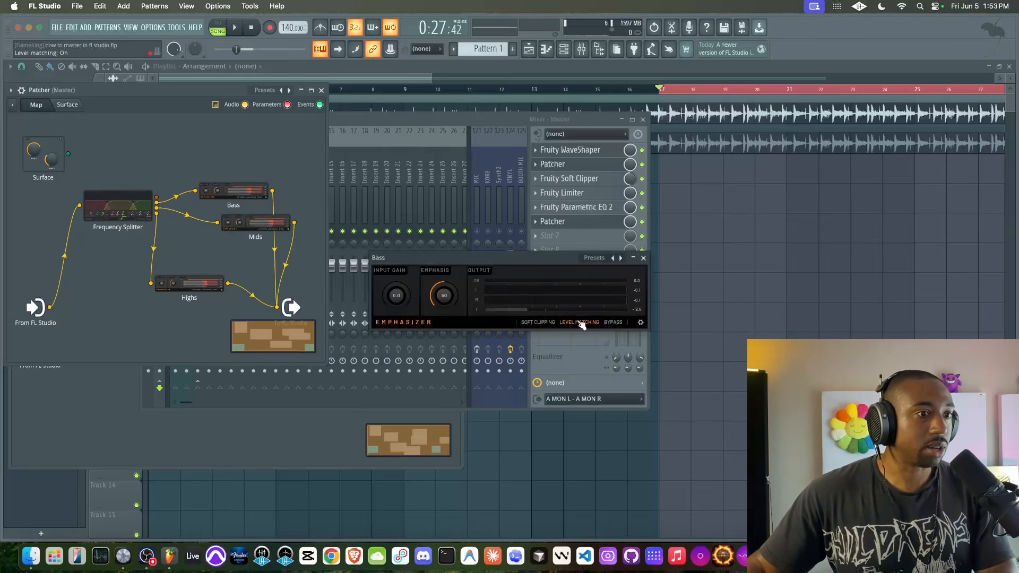
left_click(279, 225)
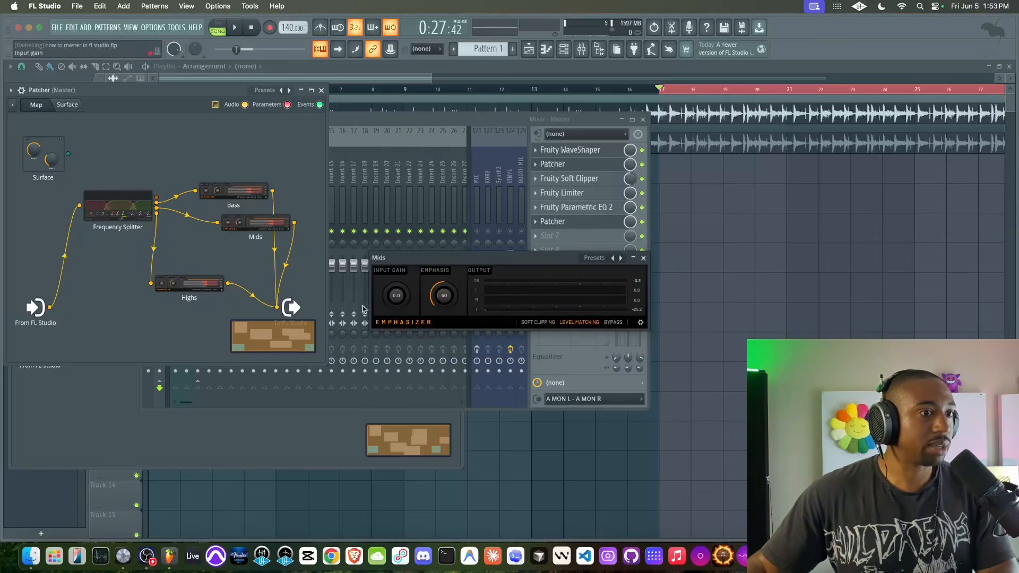
left_click(212, 288)
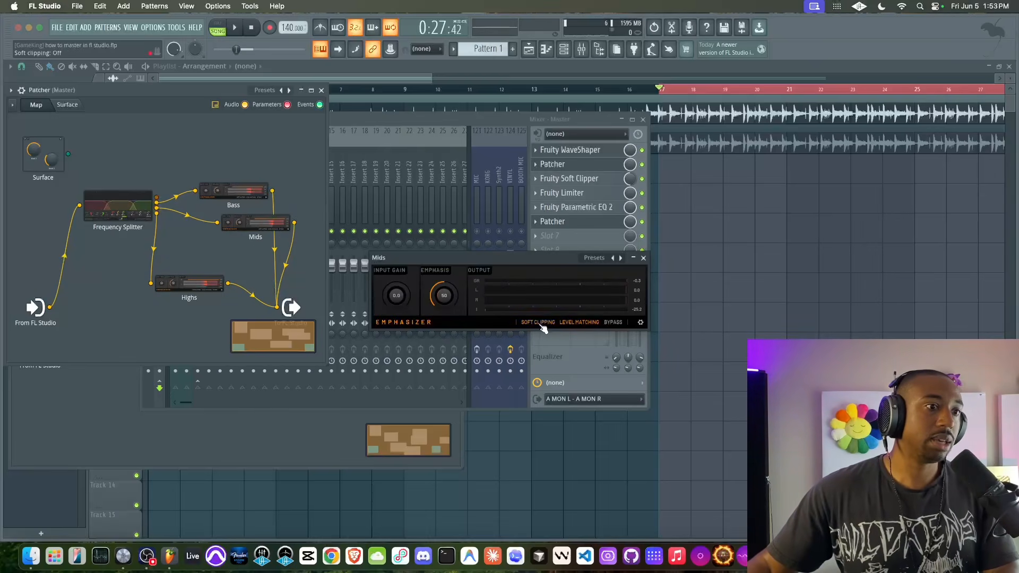
left_click(255, 195)
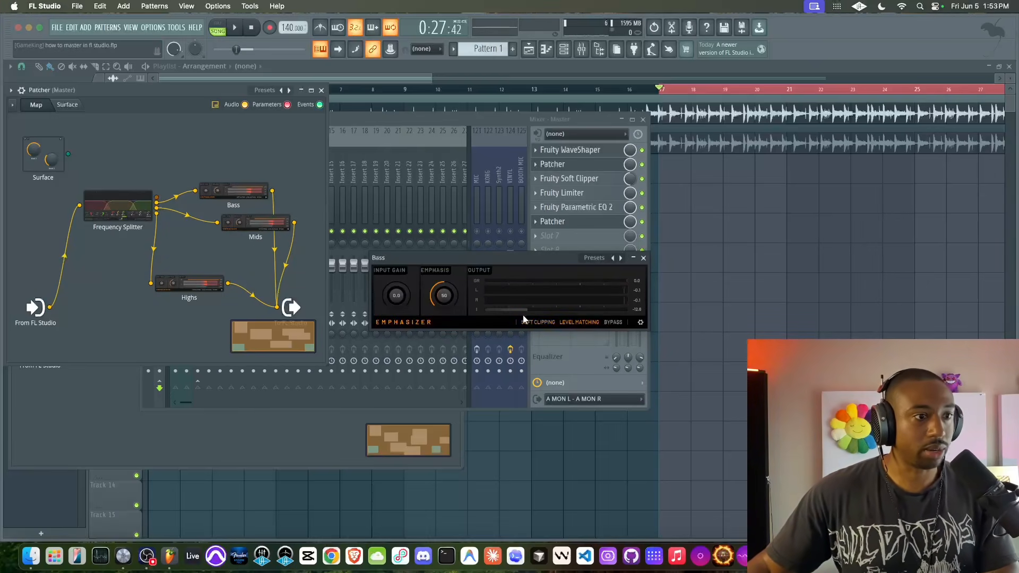
left_click(644, 258)
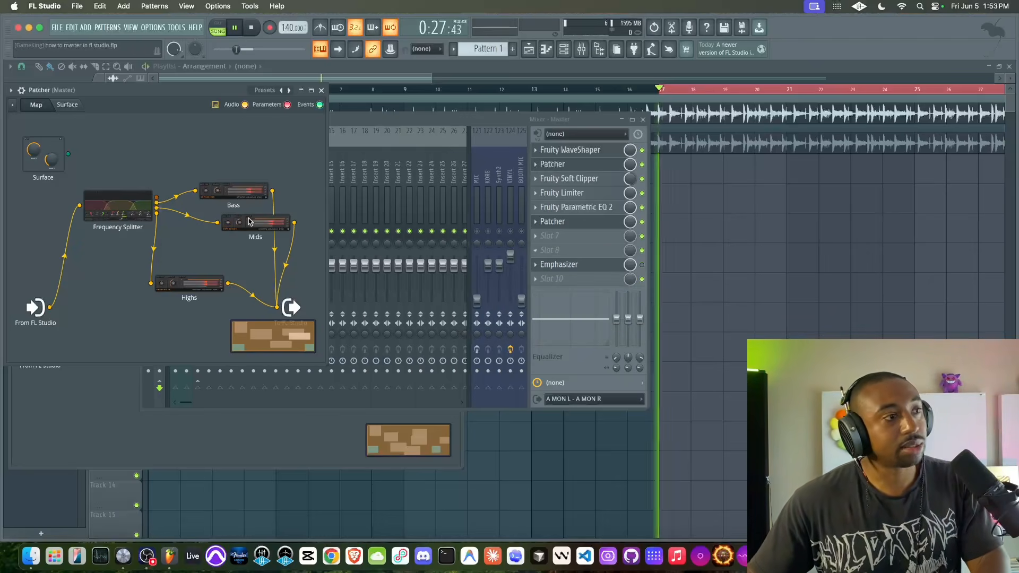
Check the Bass Emphasizer during playback and raise the Highs Emphasizer's input gain to about 5.5 dB.
left_click(228, 192)
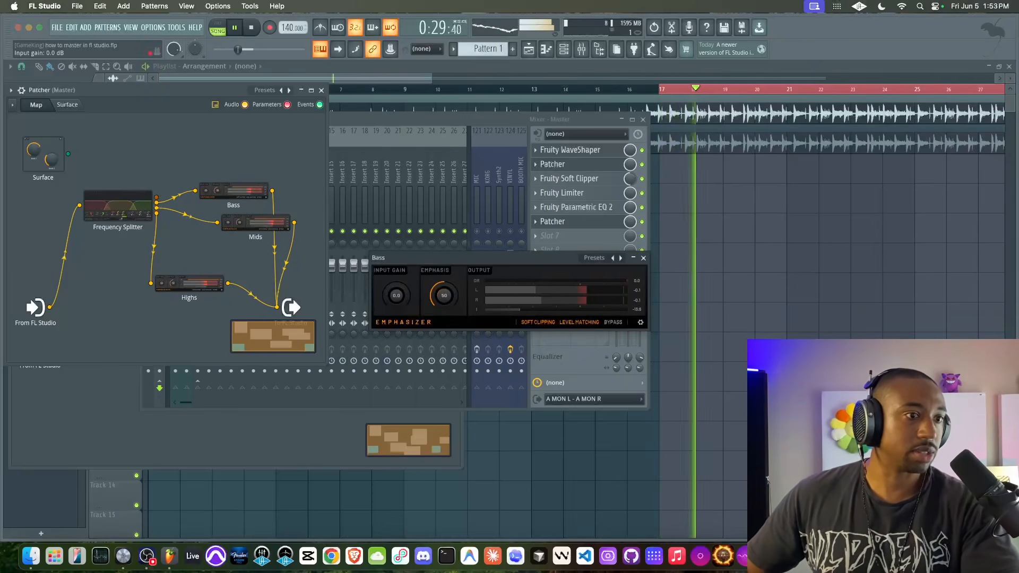
left_click(203, 285)
left_click_drag(383, 295, 383, 279)
key("space")
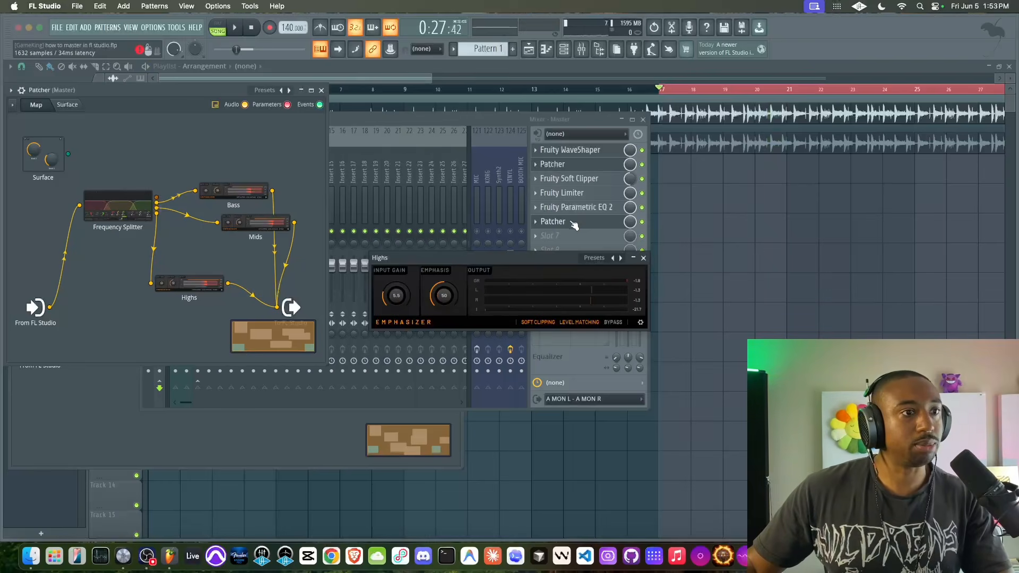
Insert a Fruity Parametric EQ 2 in Master effect slot 6 and set band 1 to a high pass at about 2090 Hz.
left_click_drag(574, 225, 574, 240)
left_click(571, 222)
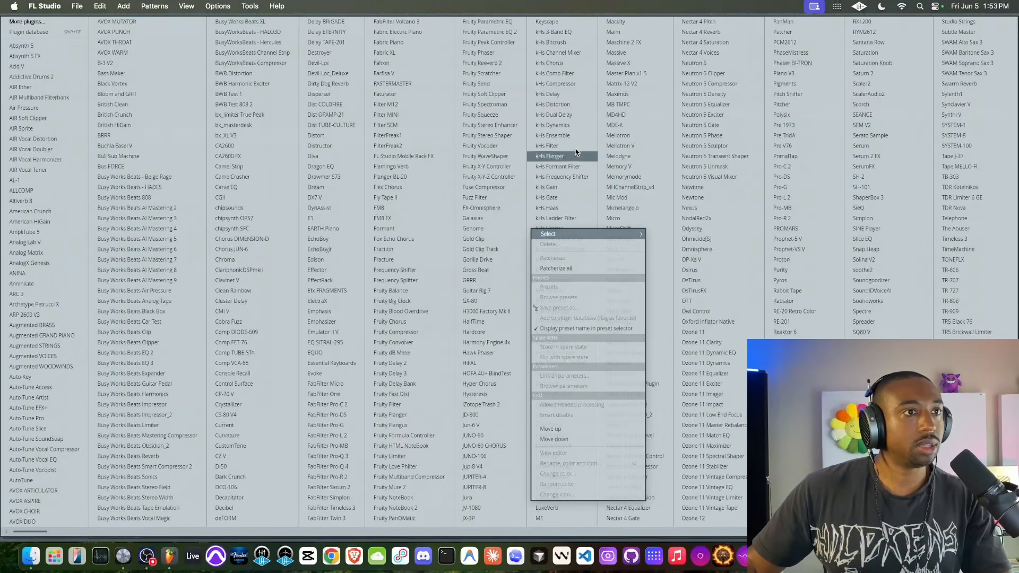
left_click(509, 32)
scroll(313, 118, "down", 5)
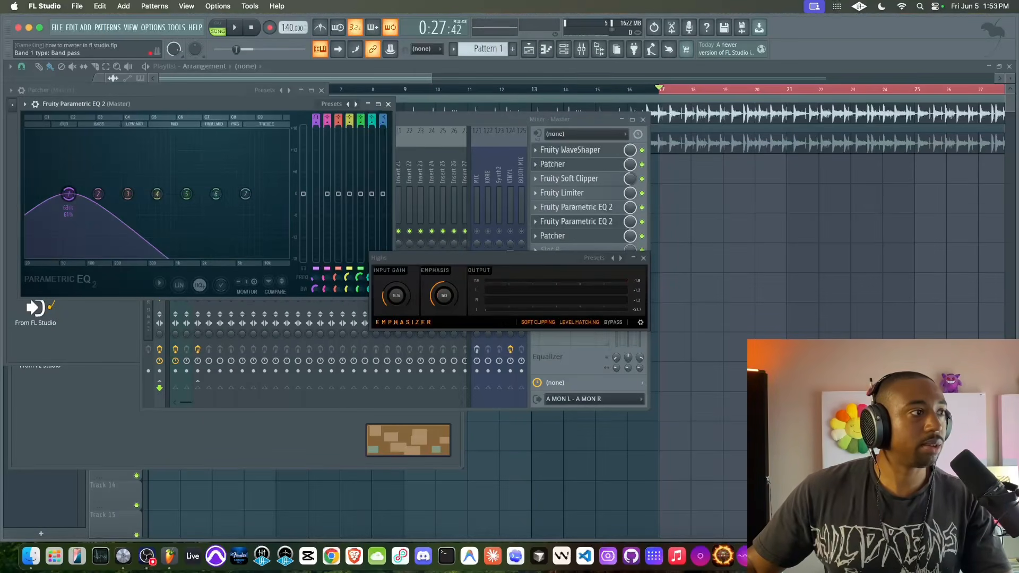
scroll(315, 118, "up", 3)
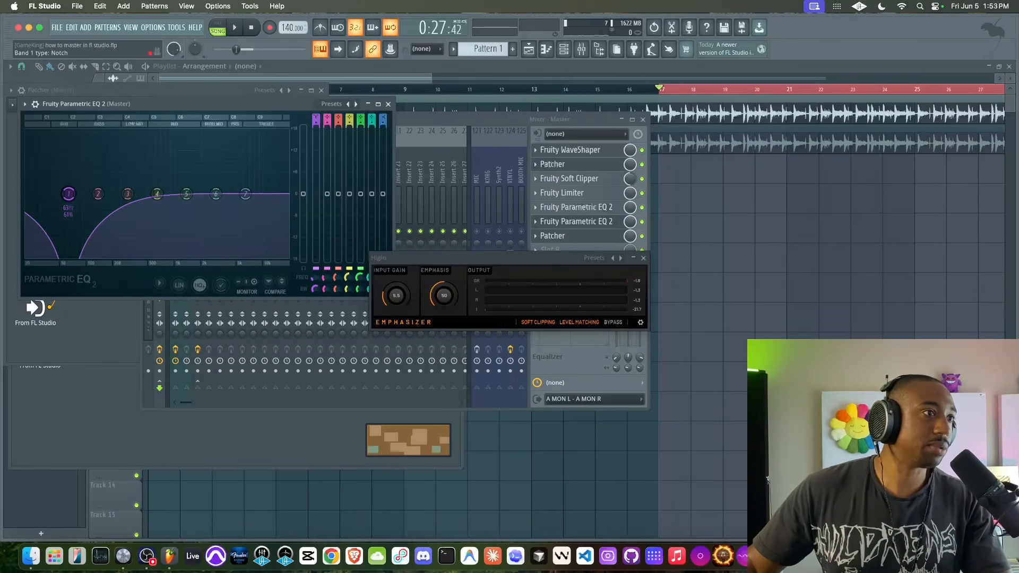
mouse_move(317, 279)
left_mouse_down()
mouse_move(318, 240)
mouse_move(318, 264)
left_mouse_up()
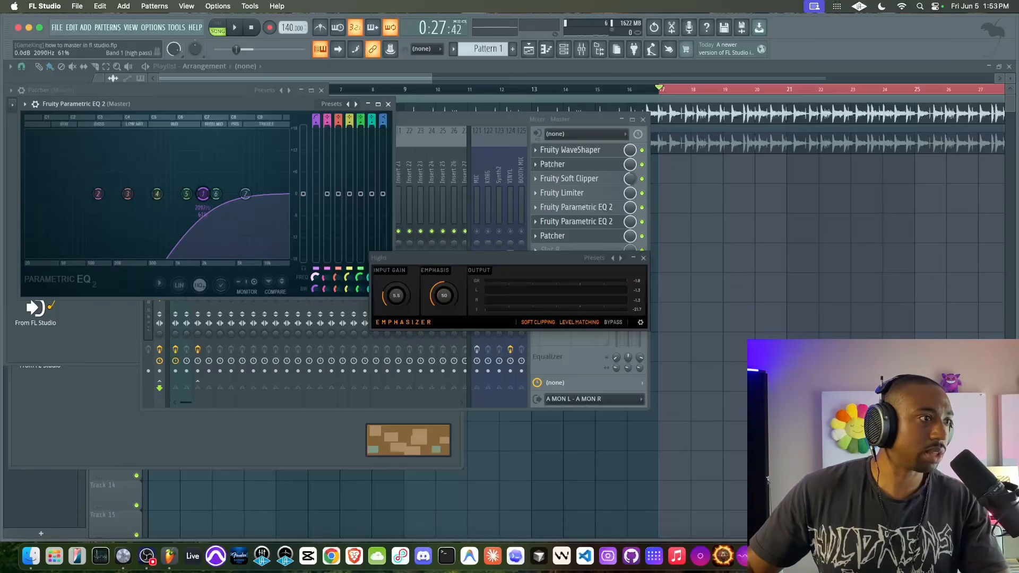
Delete the Fruity Parametric EQ 2 from Master effect slot 6.
left_click(533, 223)
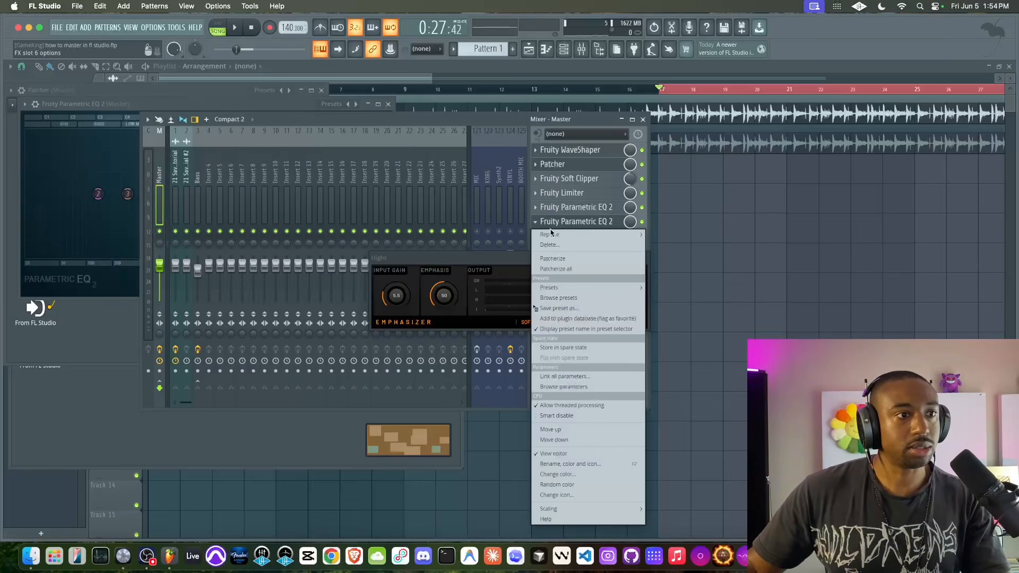
left_click(554, 241)
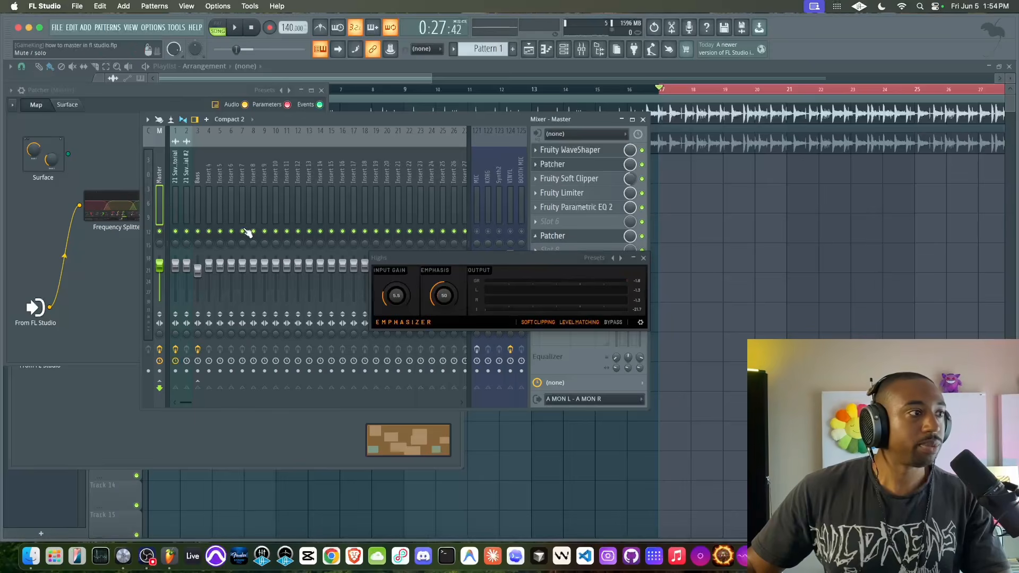
Fine-tune the mid/high crossover frequency in the Frequency Splitter, start playback and close its window.
left_click(116, 212)
double_click(116, 212)
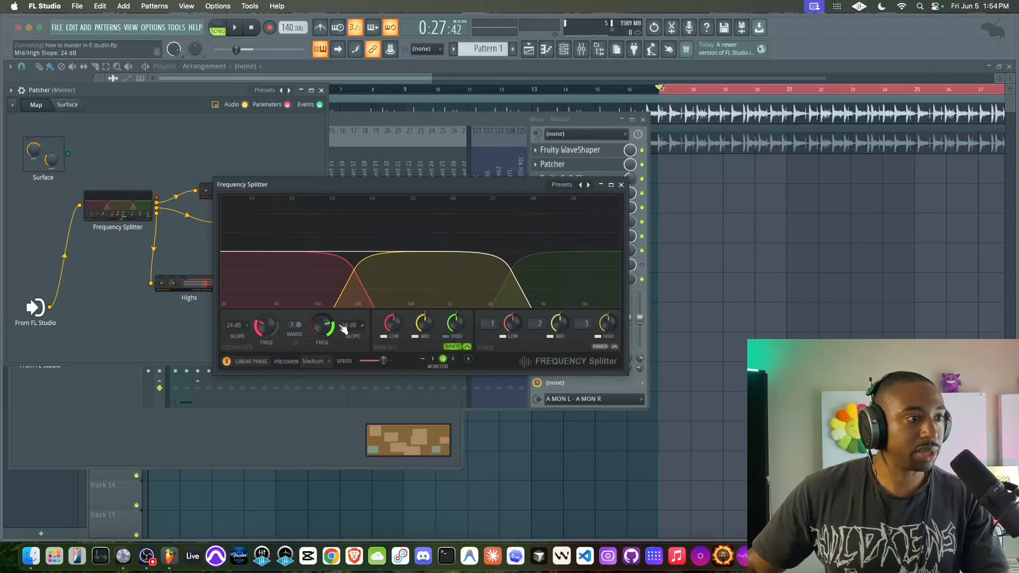
left_click_drag(322, 326, 322, 327)
key("space")
left_click(621, 185)
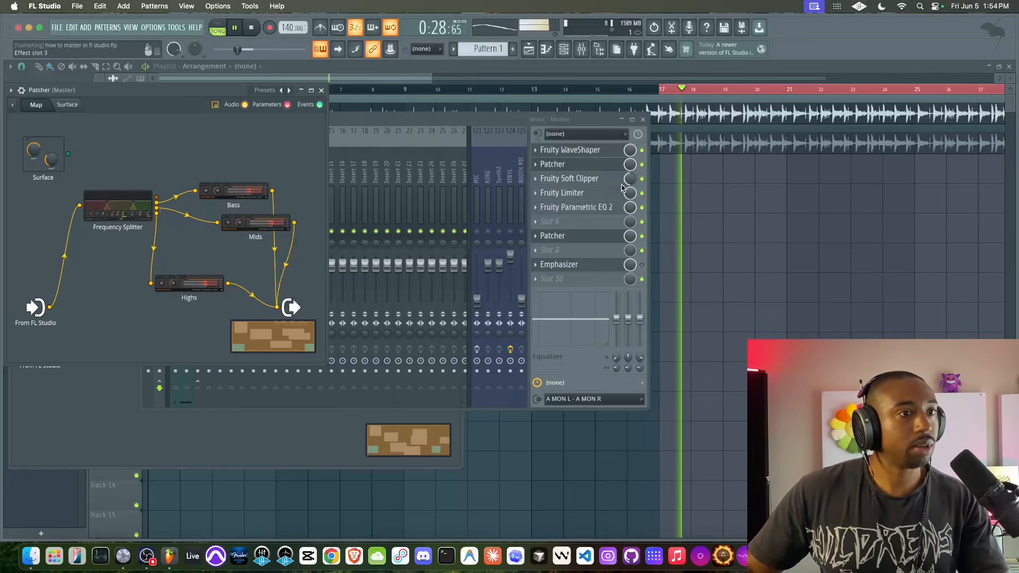
Adjust the Highs Emphasizer's input gain, close it, and move the mixer clear of the Patcher to expose the Master meter.
double_click(220, 285)
left_click_drag(407, 291, 394, 288)
key("space")
left_click(644, 258)
left_click_drag(388, 116, 592, 132)
key("space")
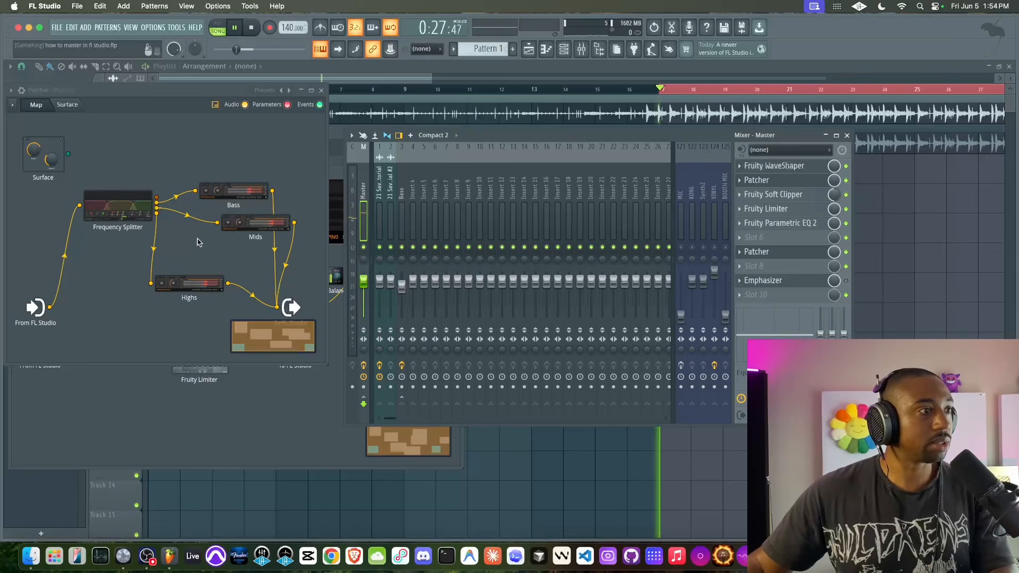
Set the Highs Emphasizer's input gain to about 11.2 dB and its emphasis to 100% while listening, then close it.
double_click(189, 283)
left_click_drag(396, 295, 399, 340)
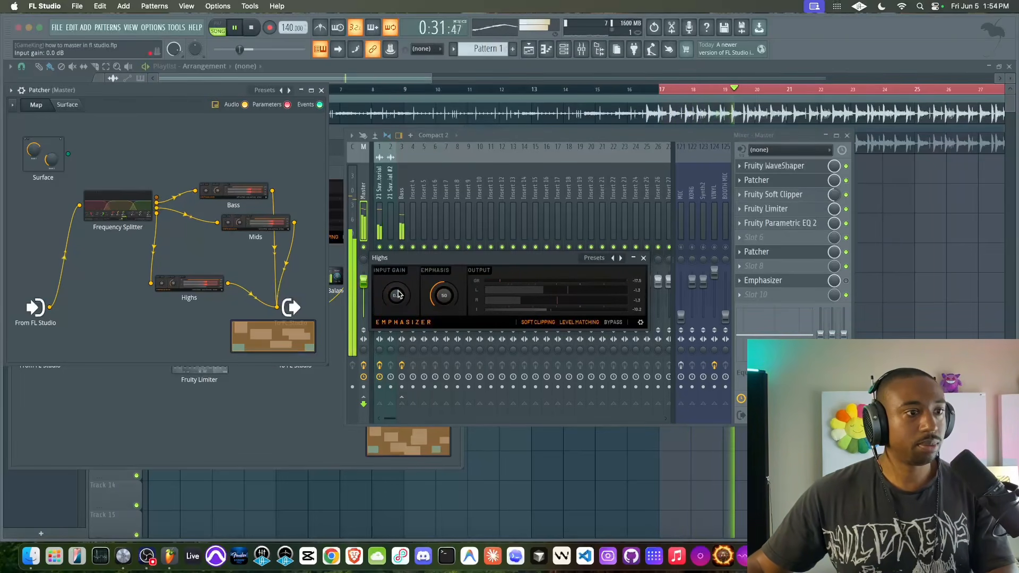
left_click_drag(400, 295, 399, 277)
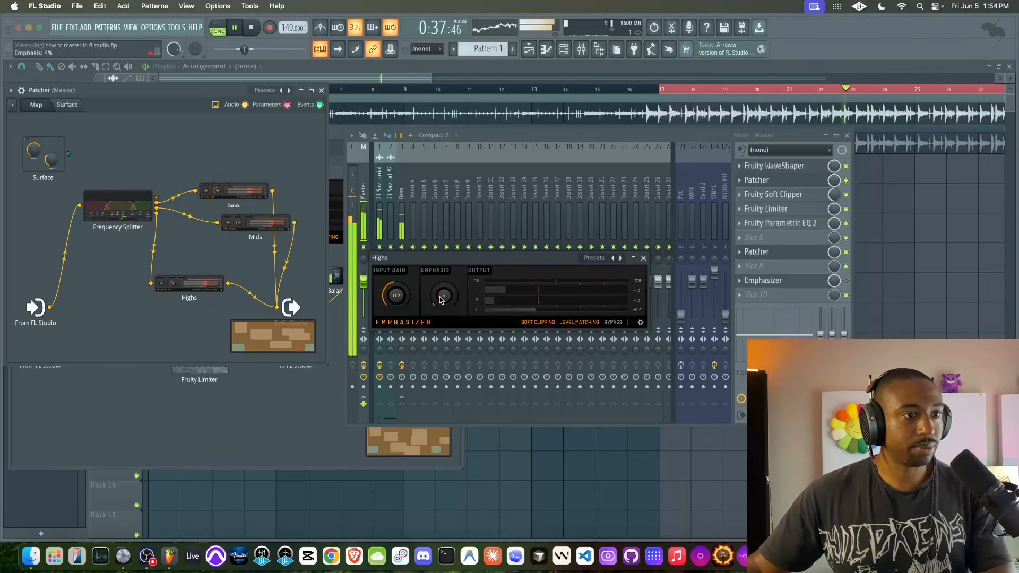
left_click_drag(444, 296, 440, 299)
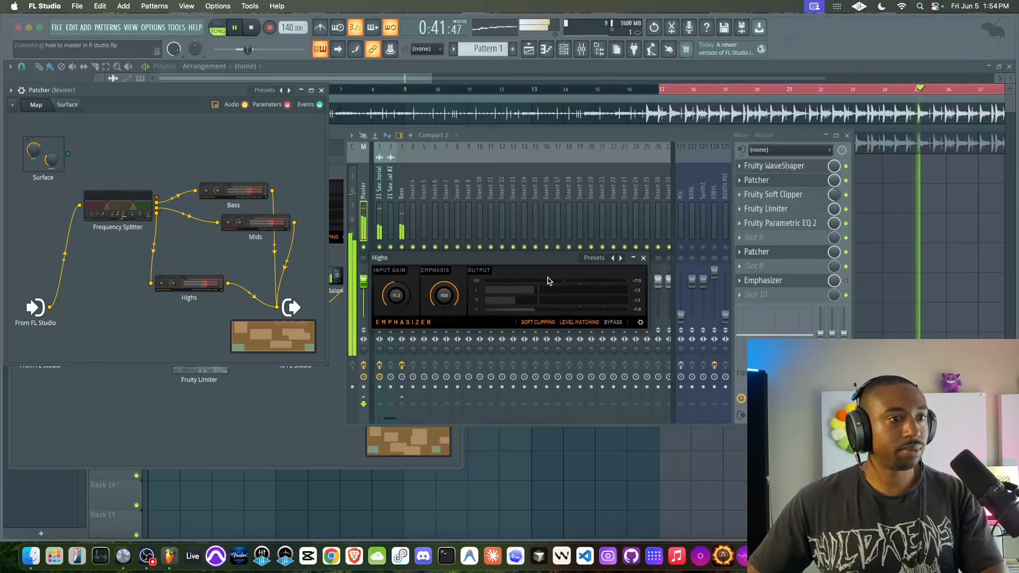
left_click(644, 261)
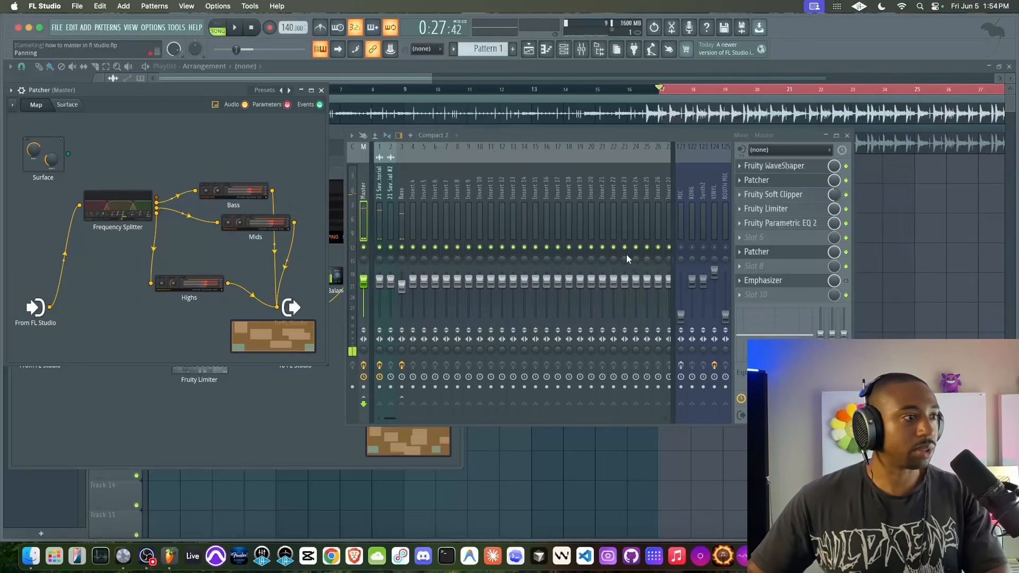
Try the Mids Emphasizer's input gain at 24 dB during playback, bring it down to about 5.6 dB, and close it.
left_click(248, 223)
key("space")
left_click_drag(399, 298, 399, 251)
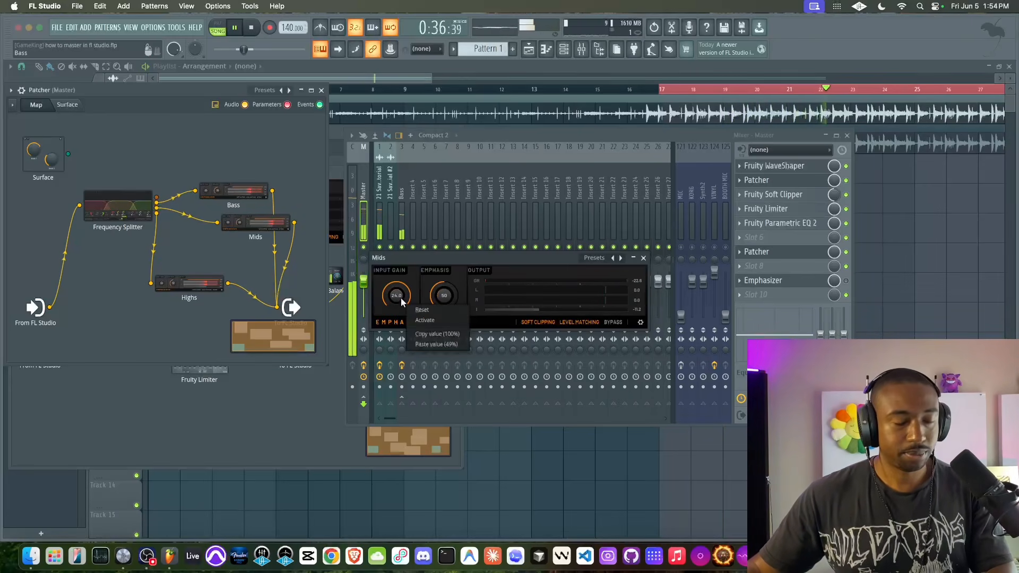
left_click_drag(396, 295, 396, 324)
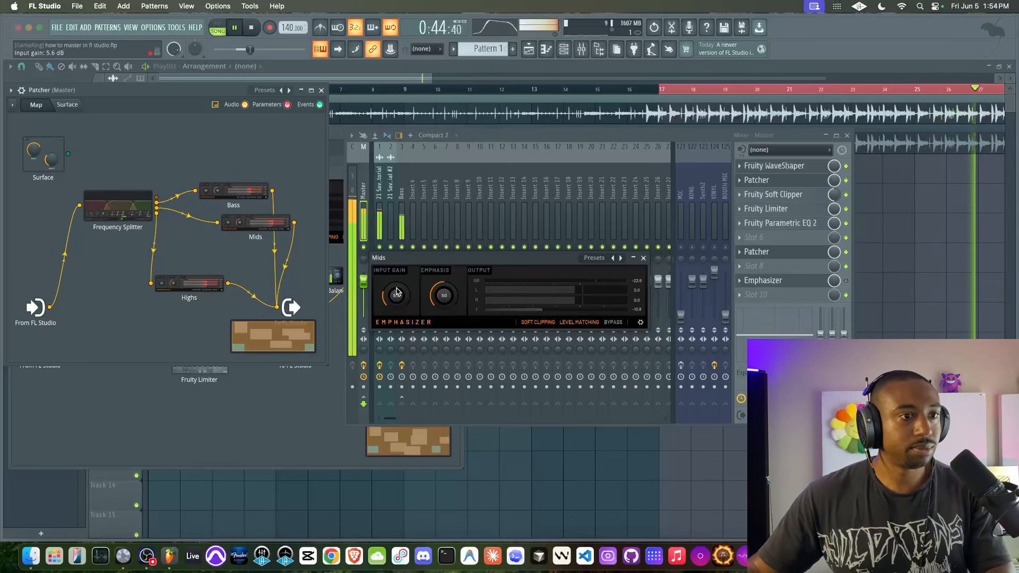
left_click(643, 258)
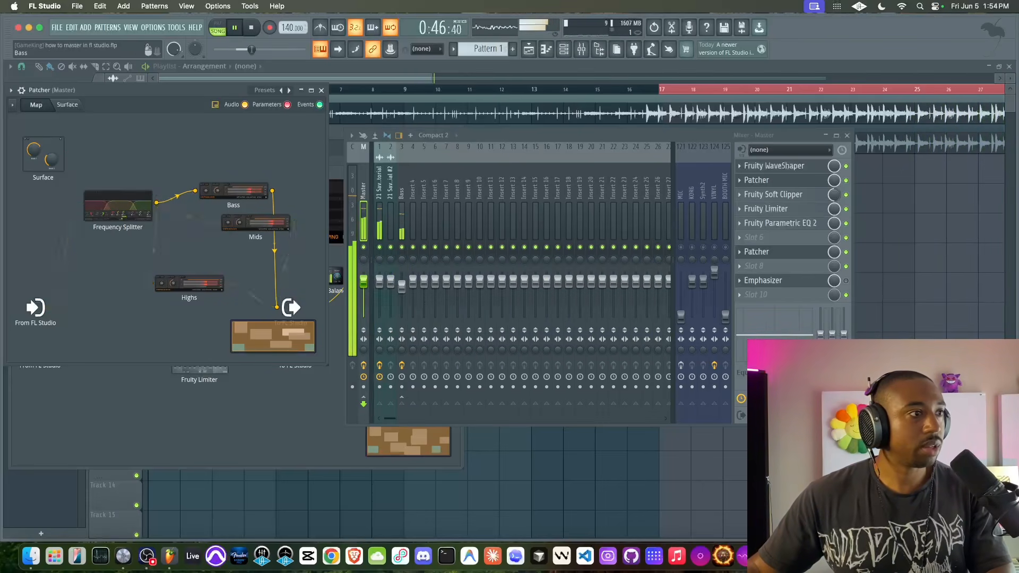
Set the Bass Emphasizer's input gain to about 1.2 dB, close it, and move the mixer so its full effects list is visible.
double_click(233, 192)
mouse_move(402, 301)
left_mouse_down()
mouse_move(400, 317)
mouse_move(401, 298)
left_mouse_up()
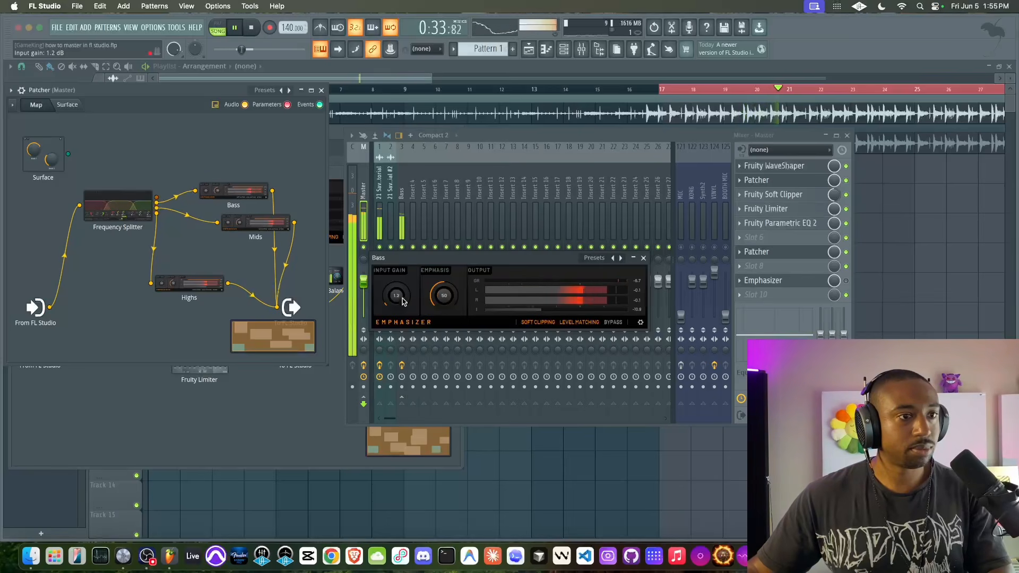
left_click(643, 258)
key("space")
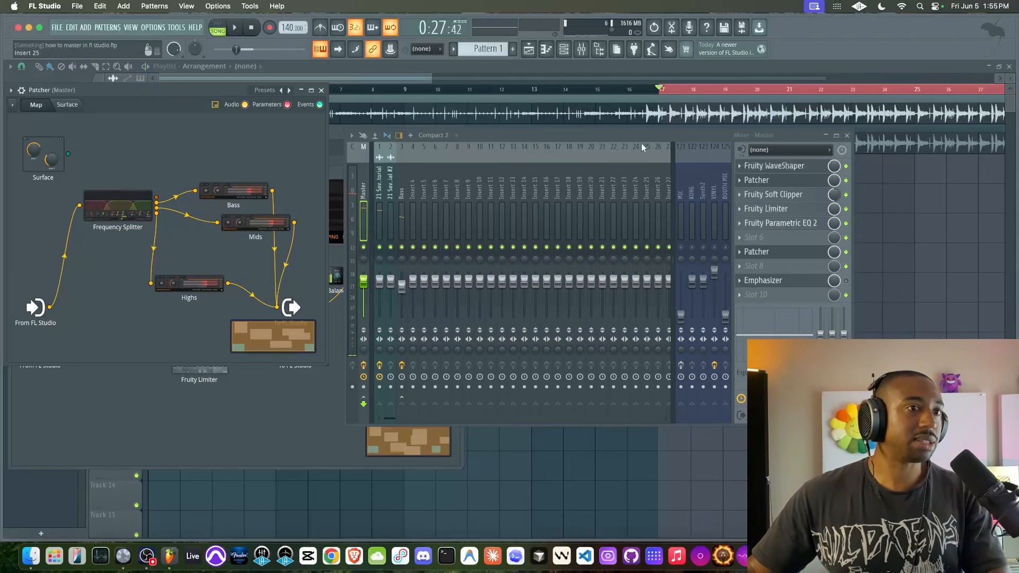
left_click_drag(612, 137, 499, 122)
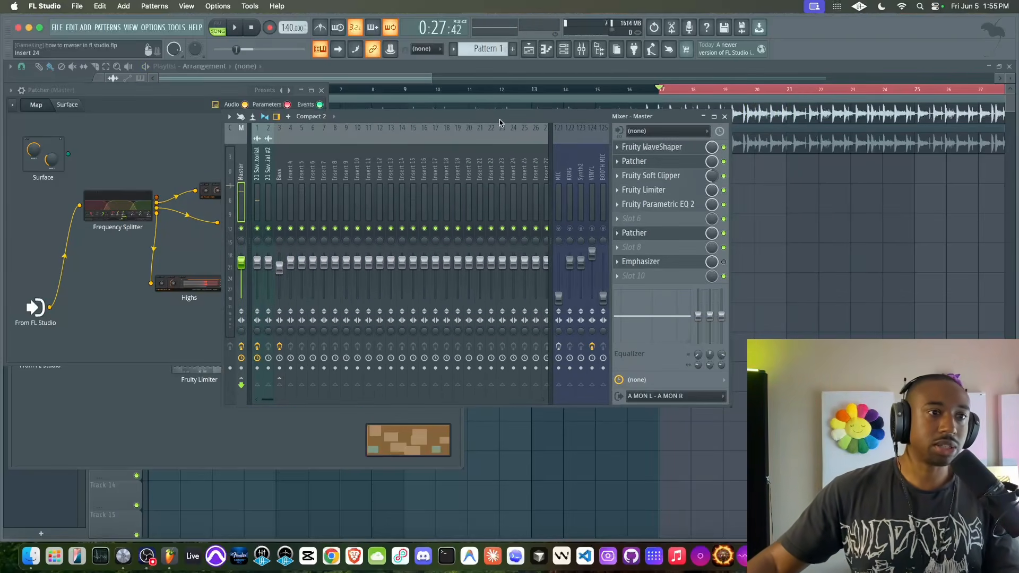
Play the beat while switching the Master's slot 7 Patcher off and on to compare the sound with and without it.
key("space")
left_click(725, 233)
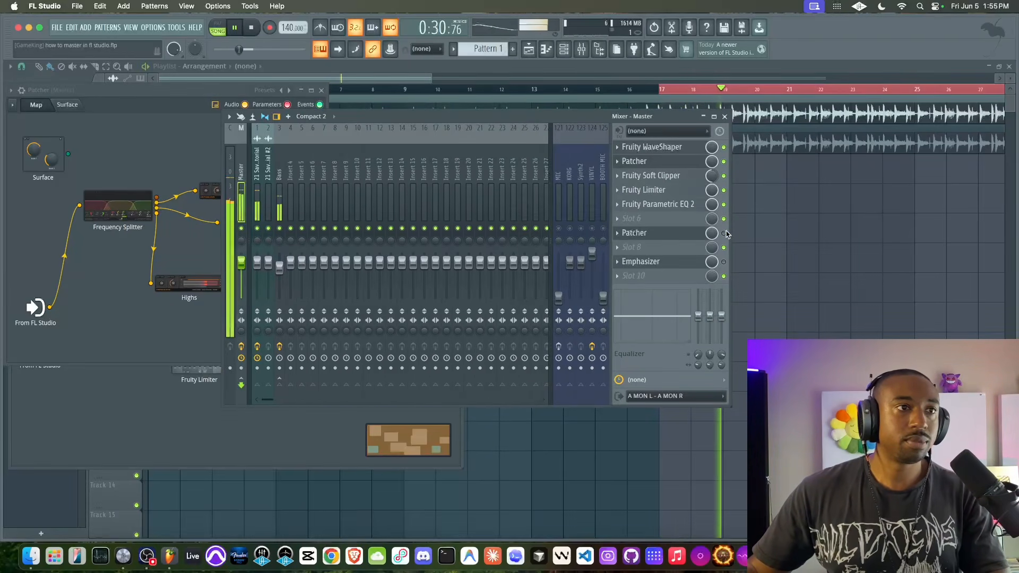
left_click(725, 233)
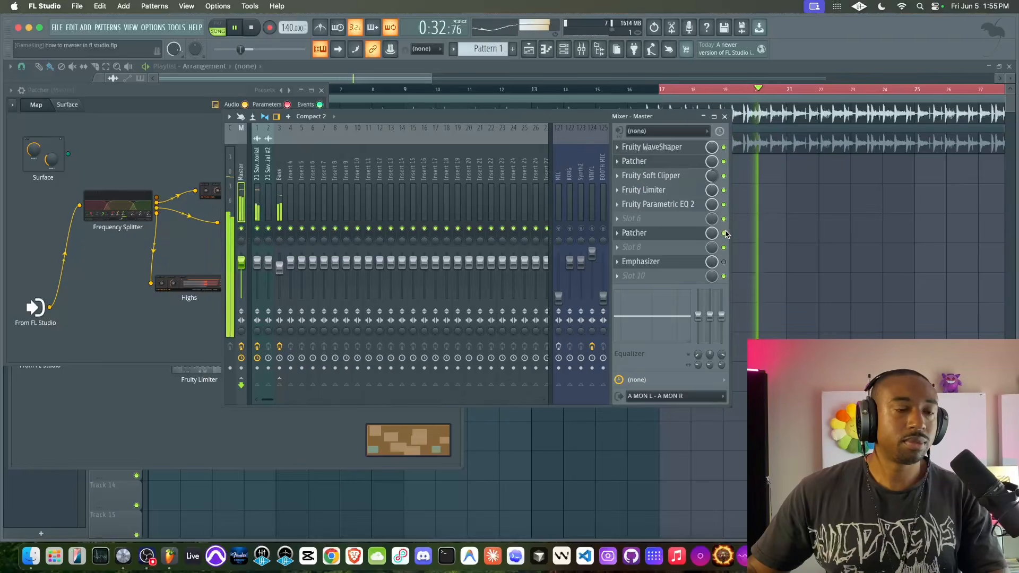
left_click(725, 233)
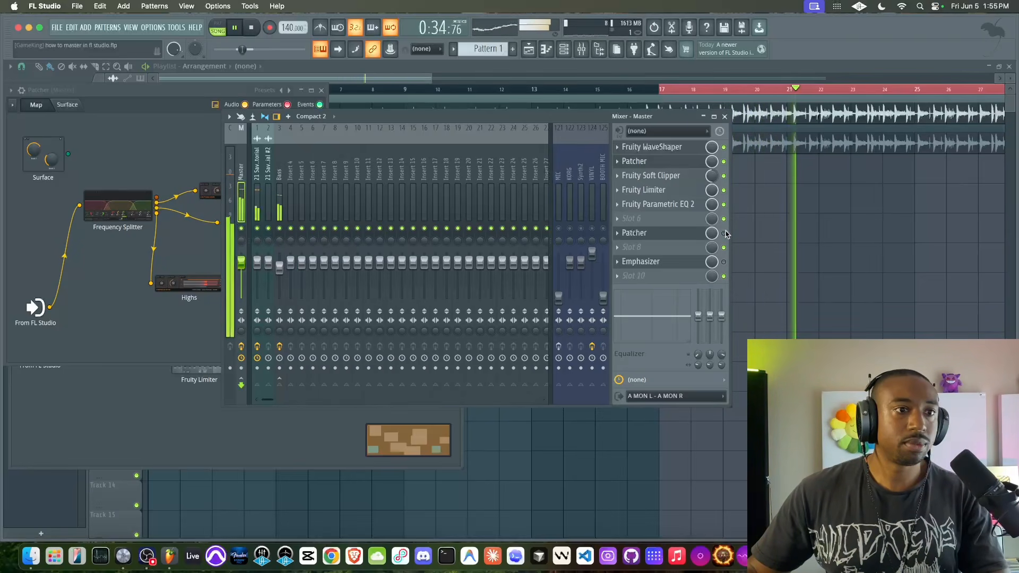
key("space")
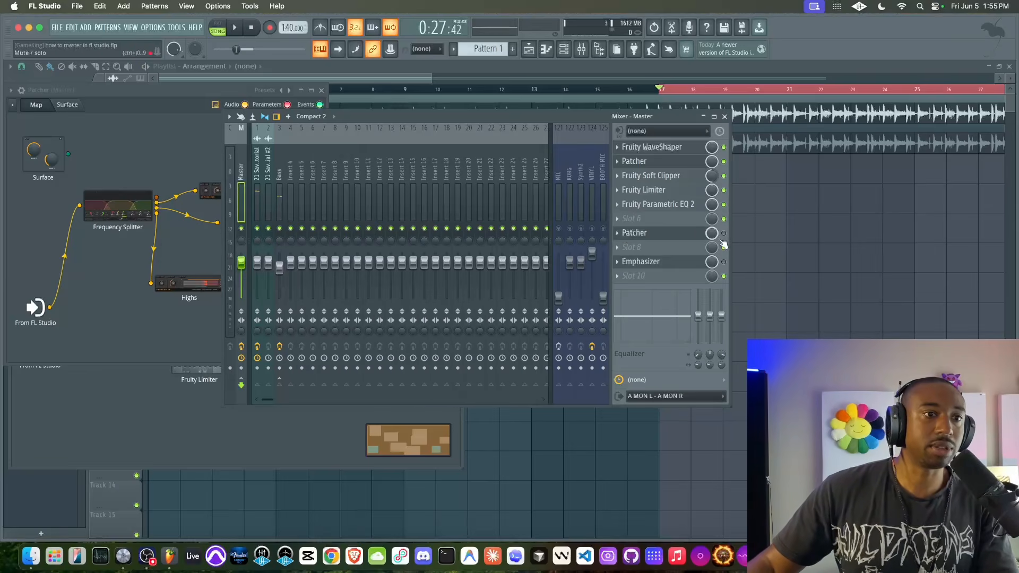
Bring the Patcher map forward, check the Frequency Splitter's low, mid and high bands, and close it.
key("space")
left_click(699, 234)
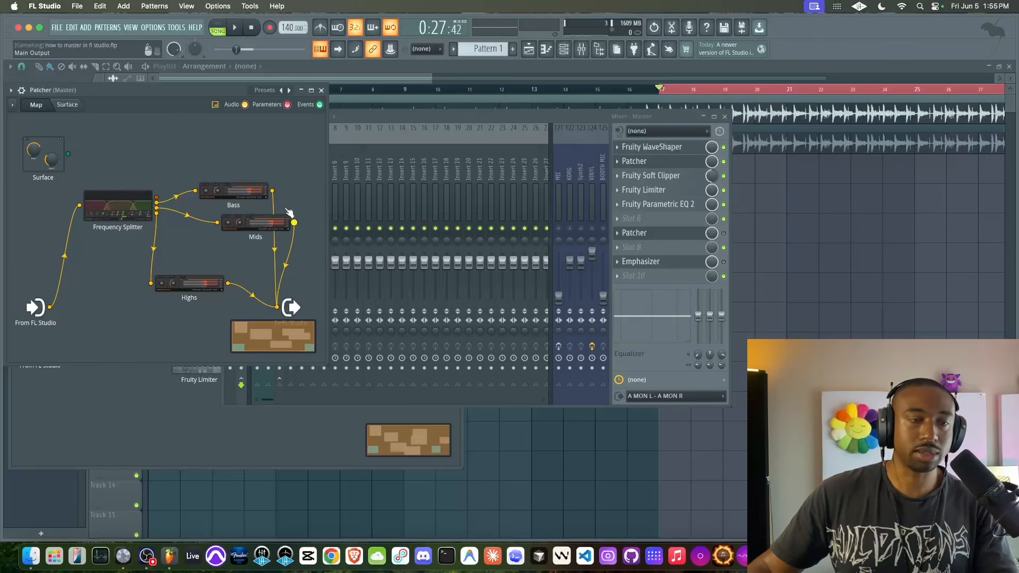
double_click(137, 217)
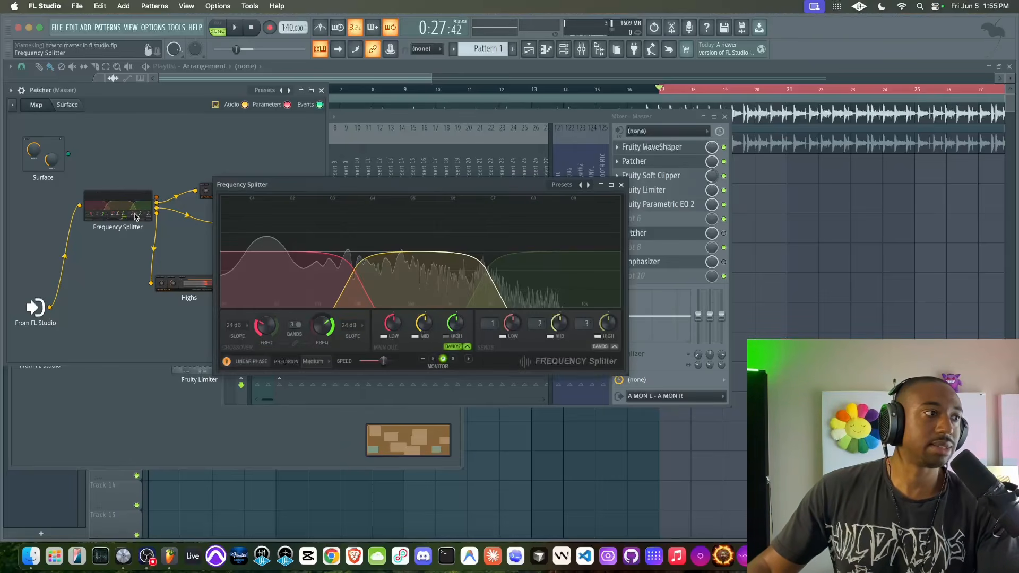
left_click(621, 185)
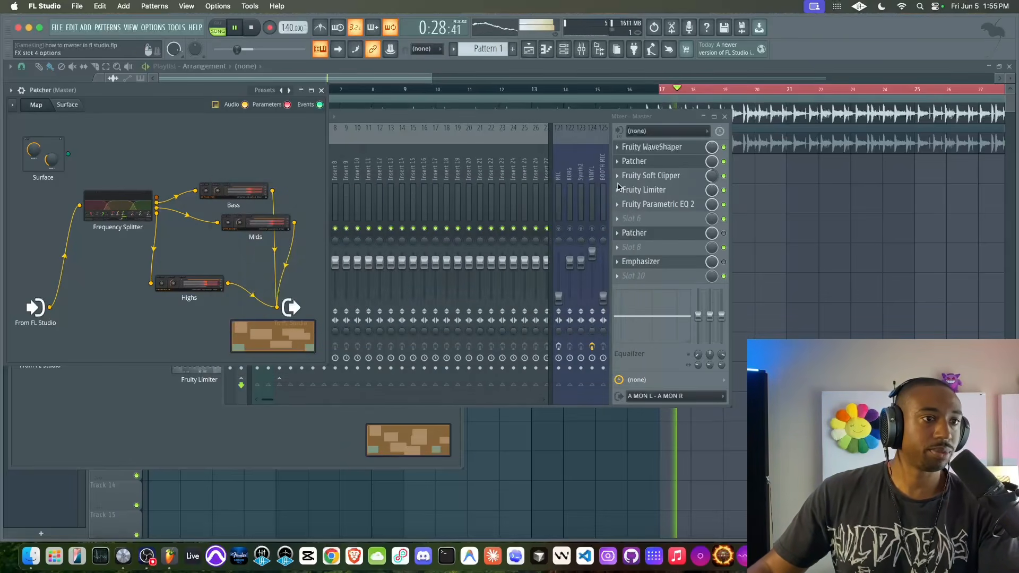
Compare the master with the slot 7 Patcher bypassed and enabled again during playback, leaving it enabled.
left_click(730, 238)
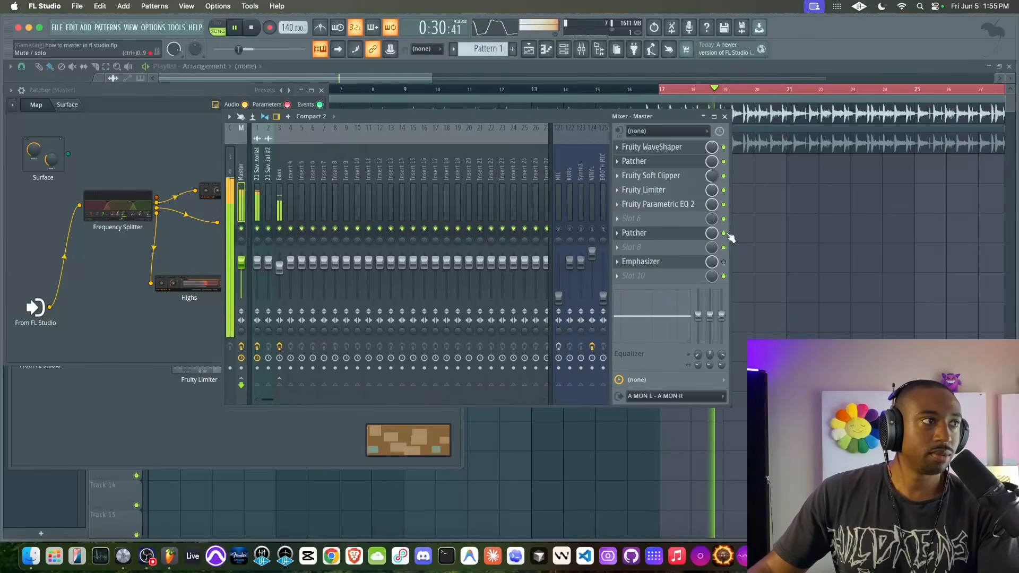
left_click(724, 234)
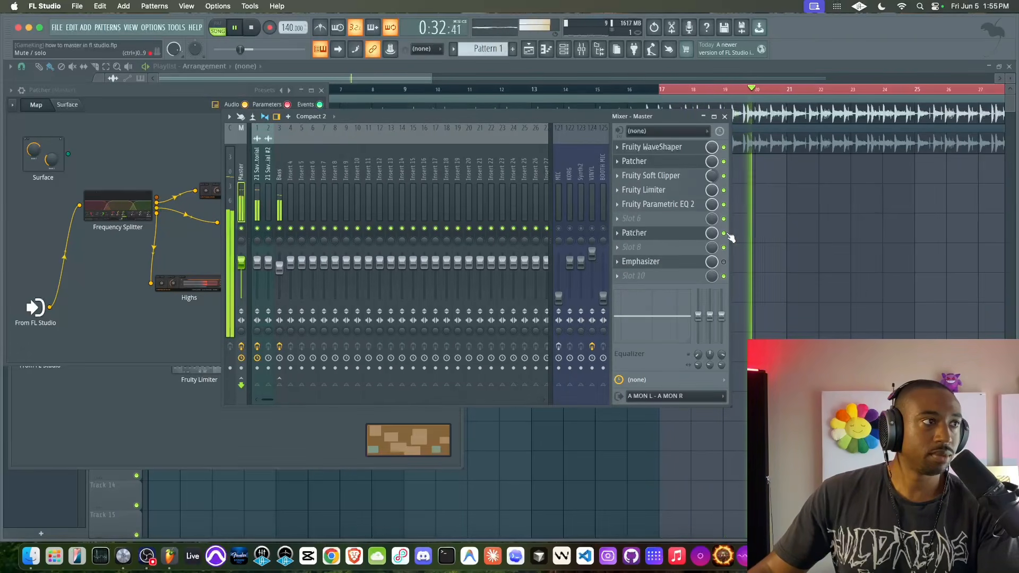
left_click(624, 237)
left_click(104, 254)
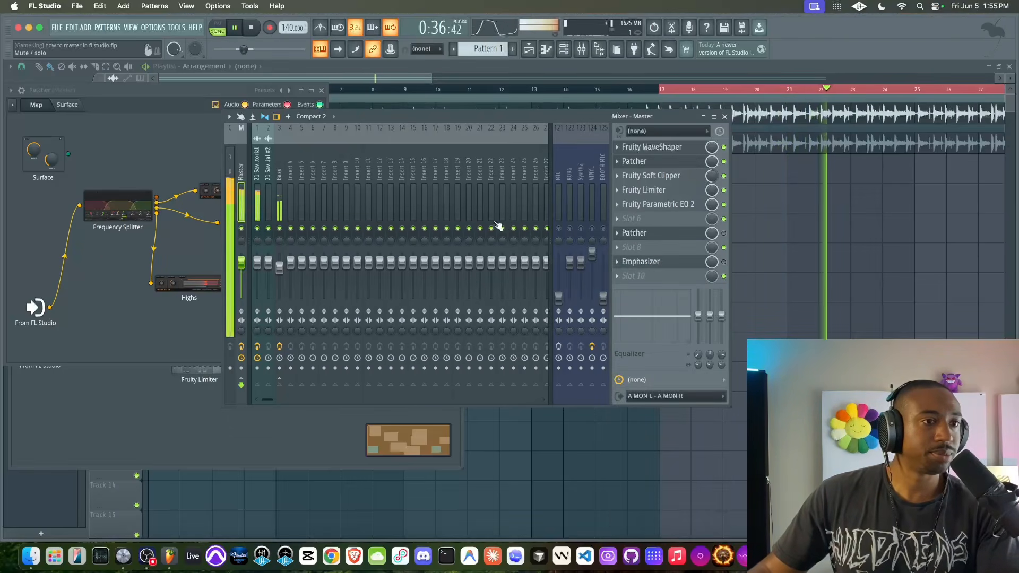
key("space")
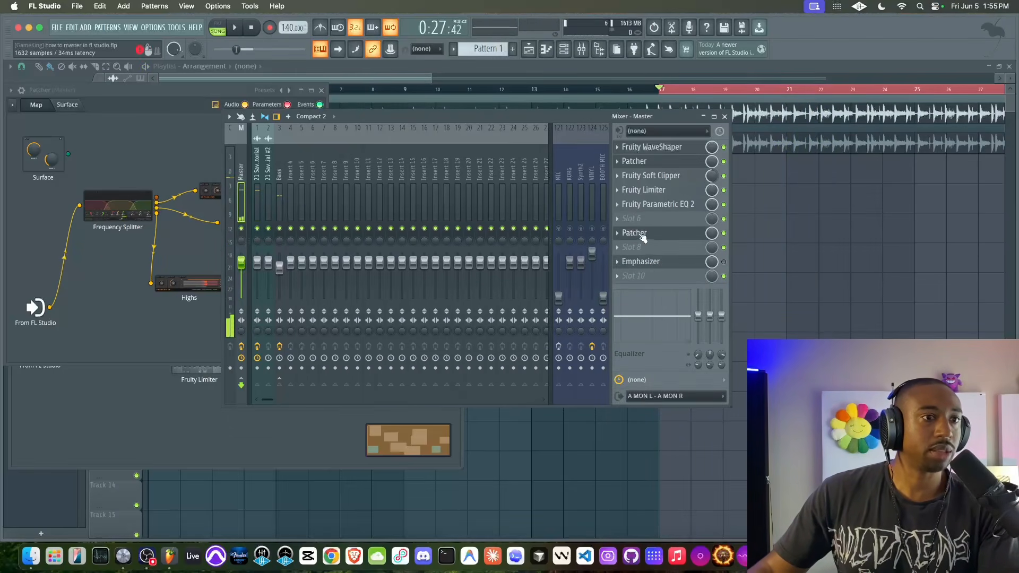
Move the Frequency Splitter further from the Emphasizers in the Patcher and insert a Fruity Limiter between its high output and Highs.
key("space")
left_click(190, 242)
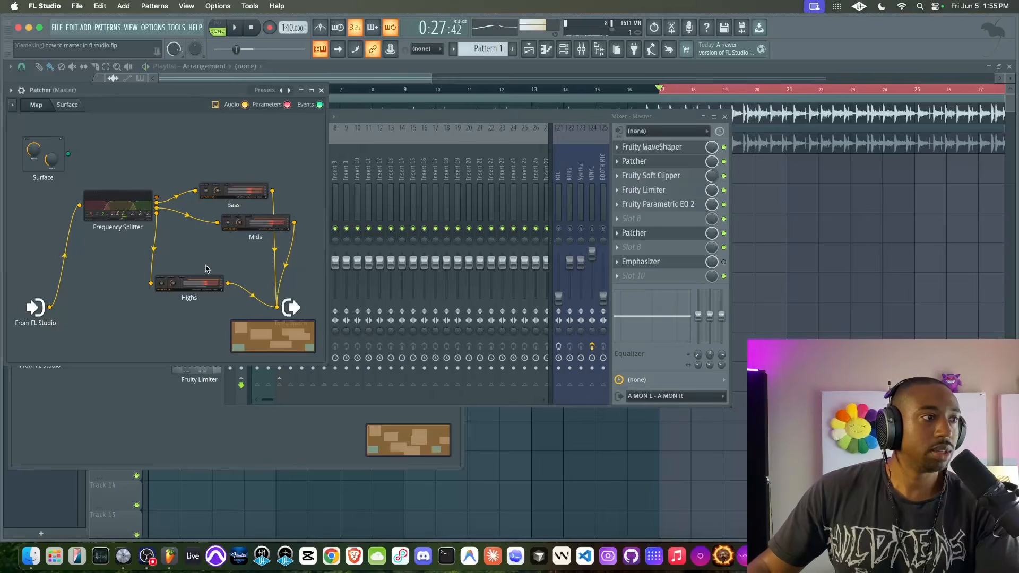
left_click_drag(140, 212, 114, 212)
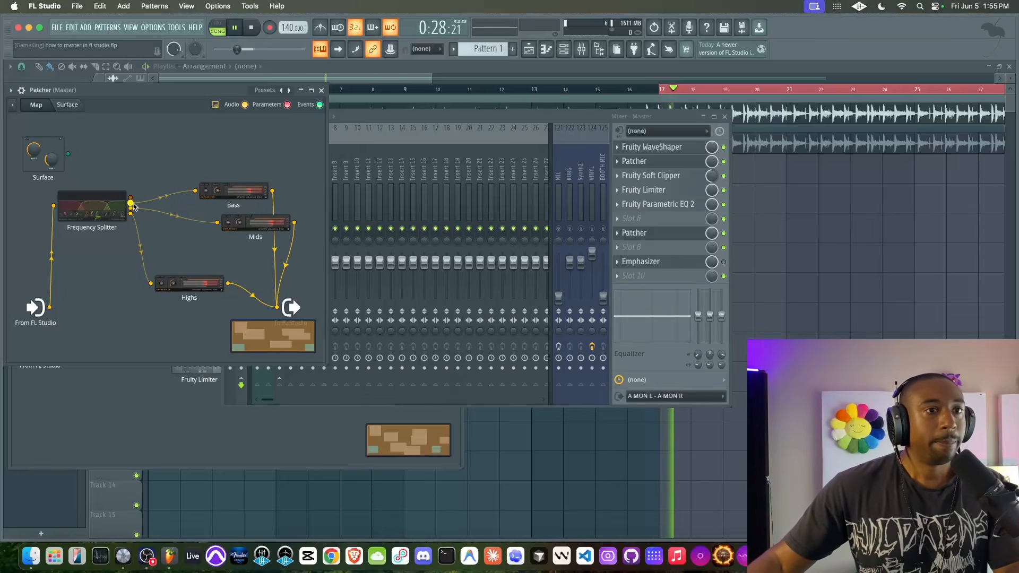
key("space")
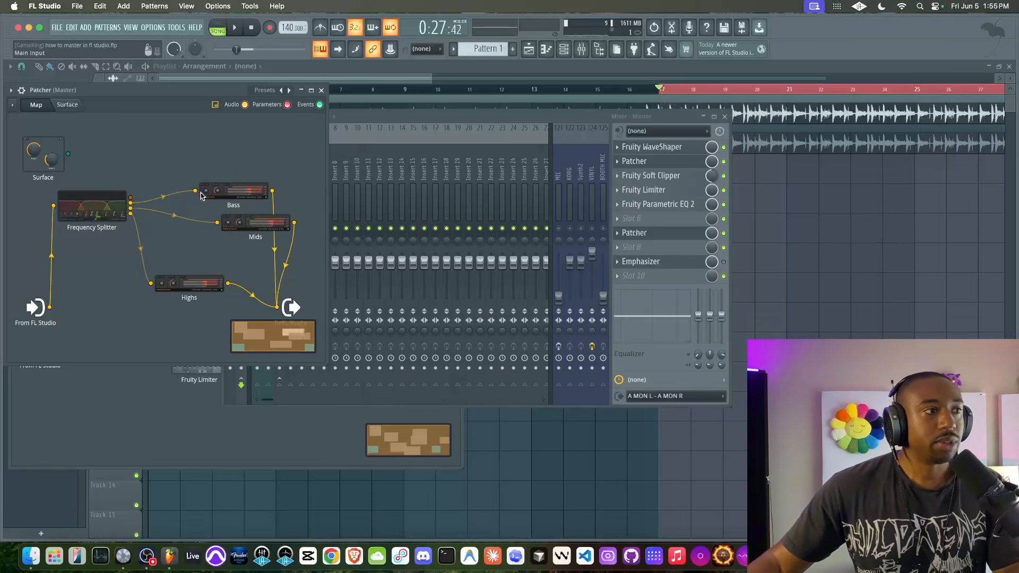
right_click(131, 213)
mouse_move(157, 232)
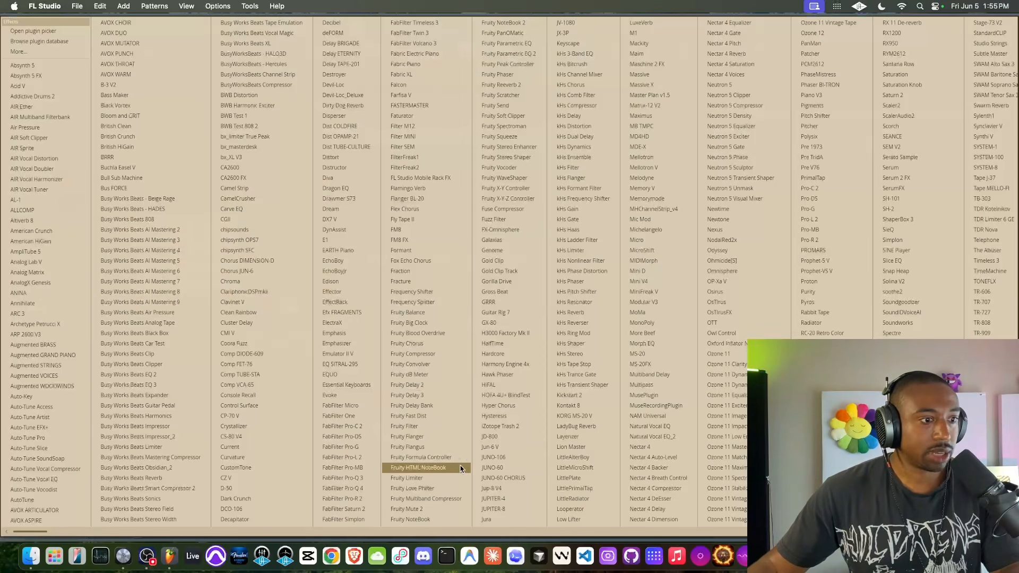
left_click(429, 477)
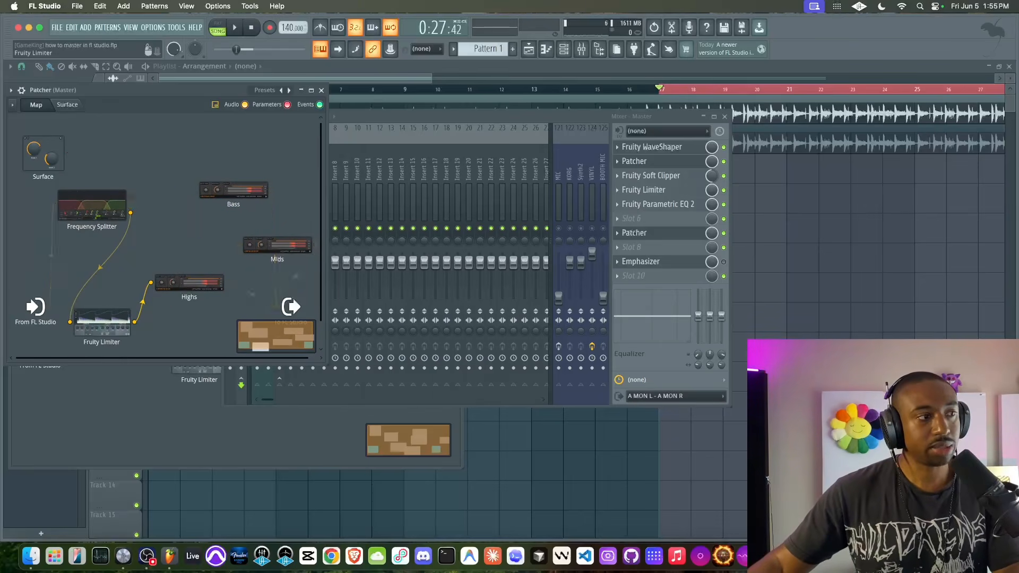
Check the Fruity Limiter and the Highs Emphasizer during playback and connect the limiter directly to the Patcher's output.
left_click(116, 315)
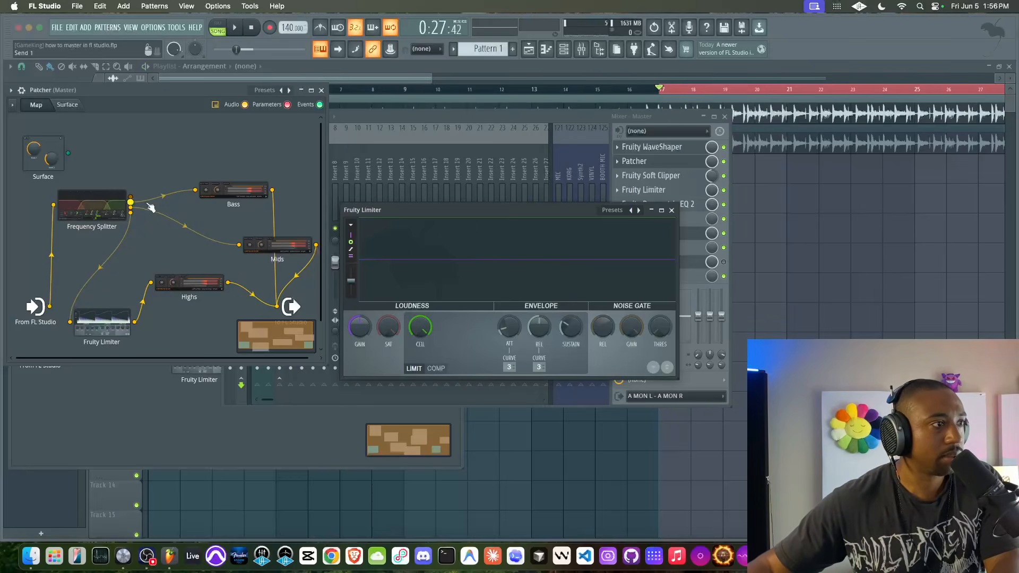
key("space")
left_click_drag(615, 220, 589, 154)
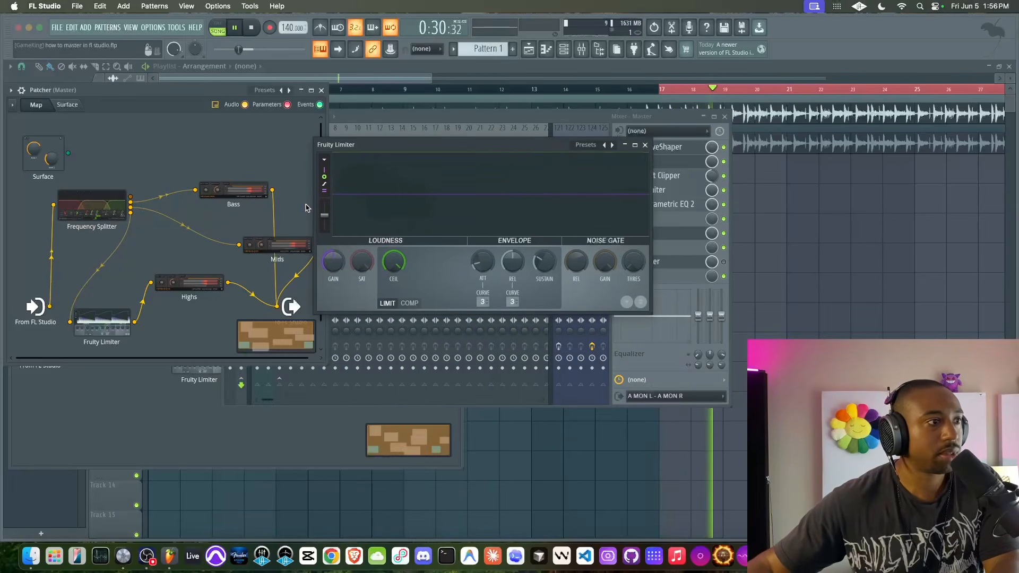
left_click(211, 272)
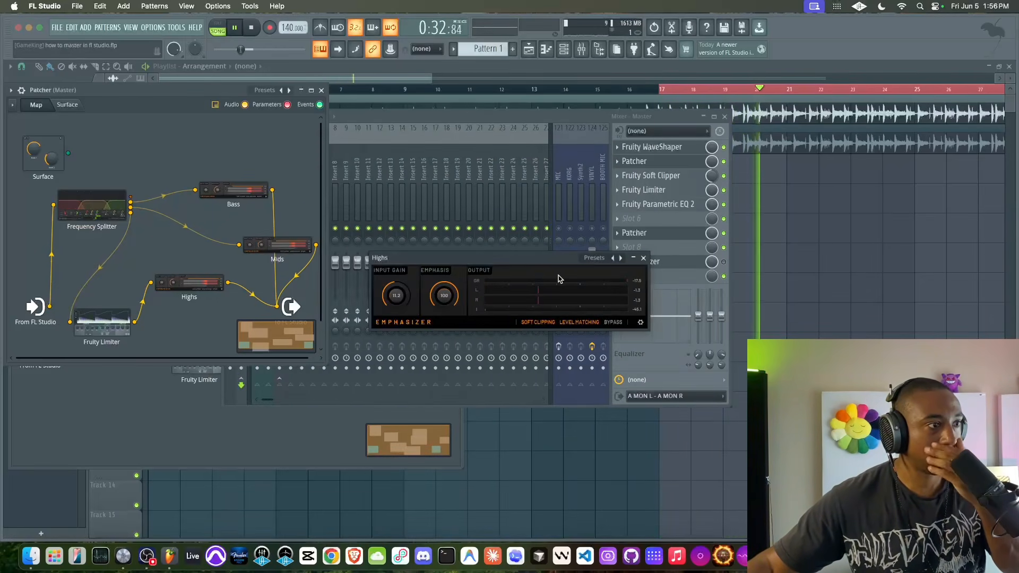
left_click(643, 258)
key("space")
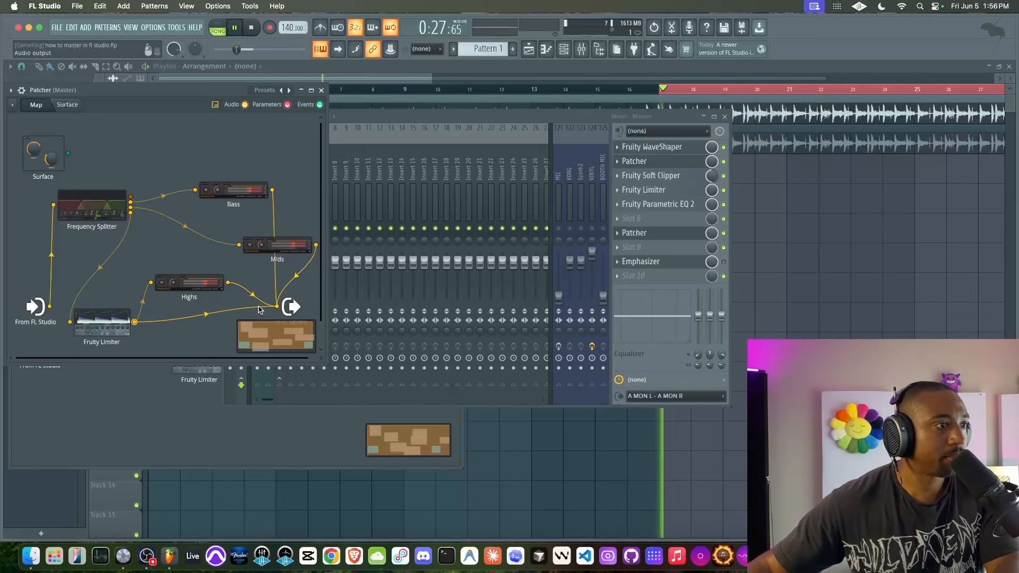
Check the Frequency Splitter's bands during playback, close it, and reopen the Fruity Limiter.
double_click(117, 206)
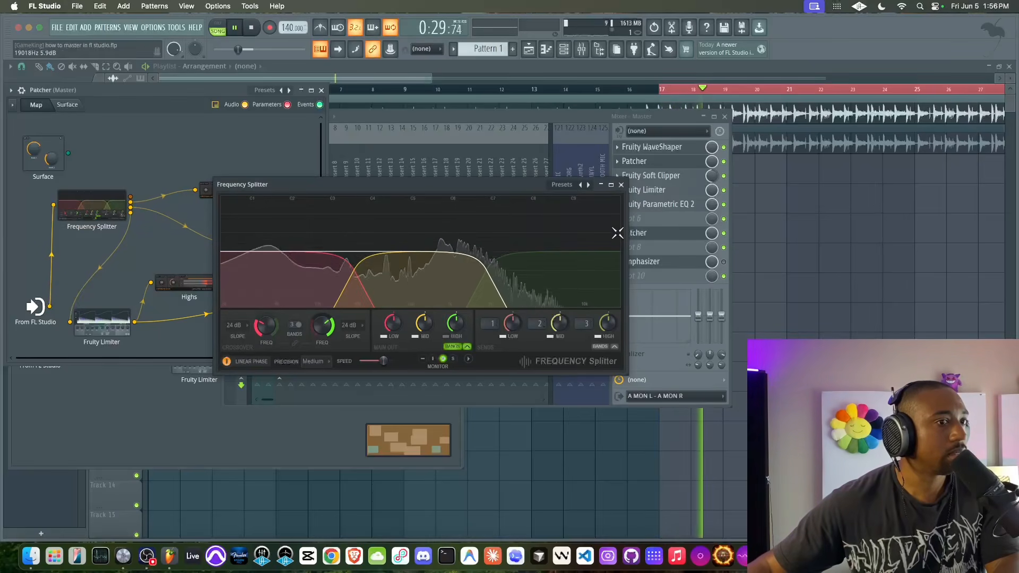
left_click(620, 185)
double_click(101, 327)
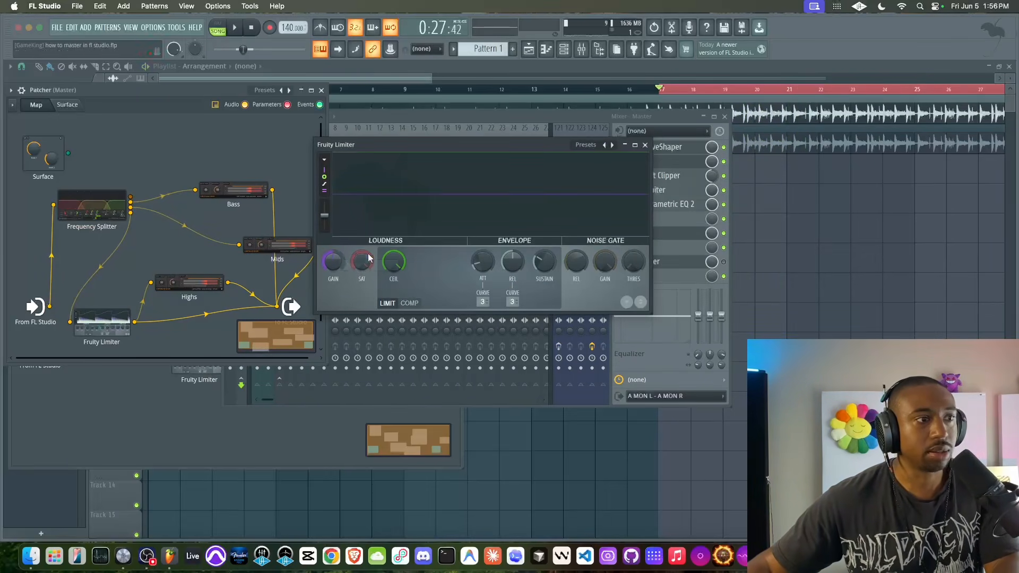
key("space")
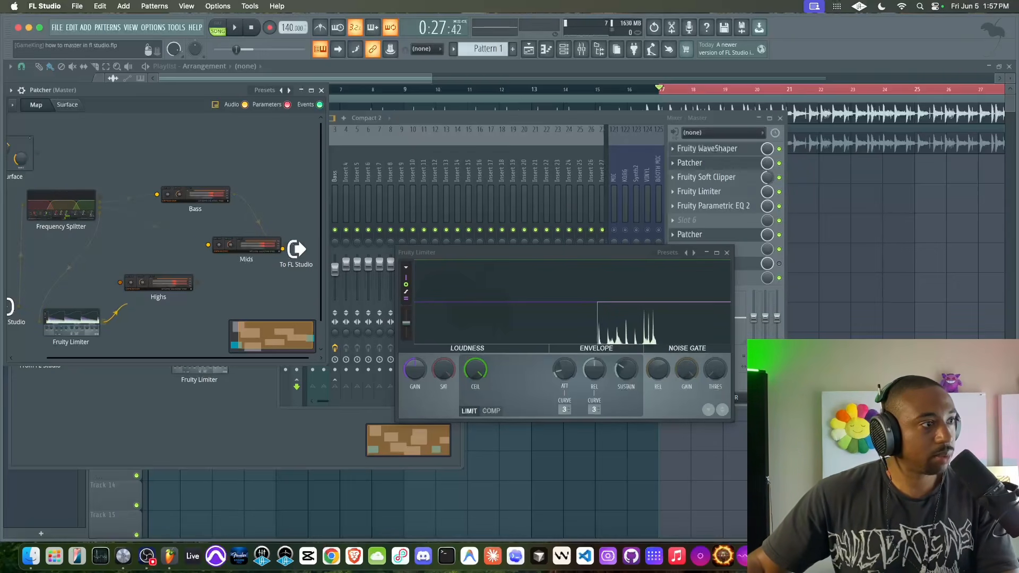
Undo the latest Patcher edits and move the Mids and Highs Emphasizers closer to Bass in the map.
key("super+z")
key("super+z")
key("super+z")
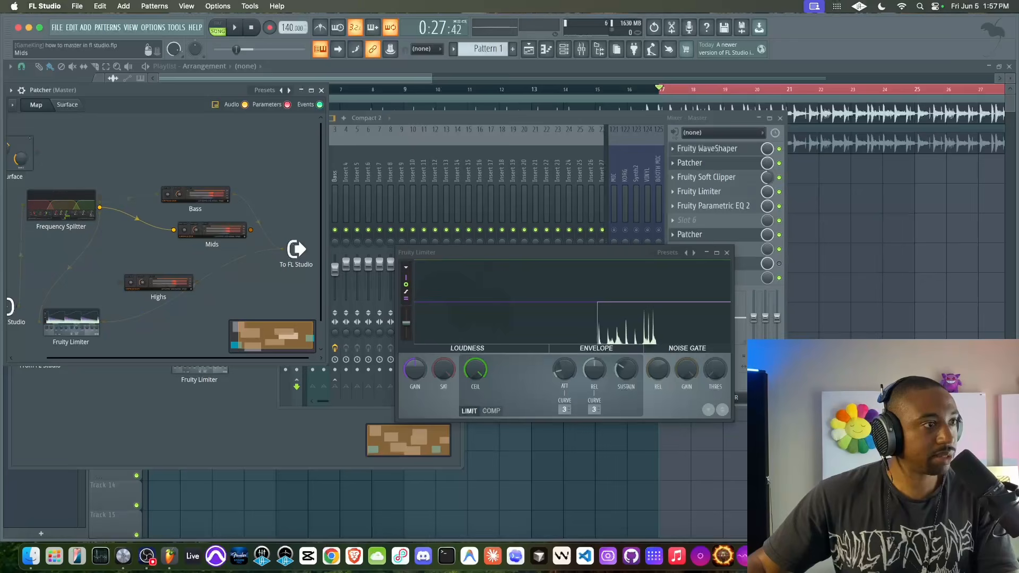
key("space")
Open the Patcher's Fruity Limiter and rename it as High Detail.
left_click(81, 316)
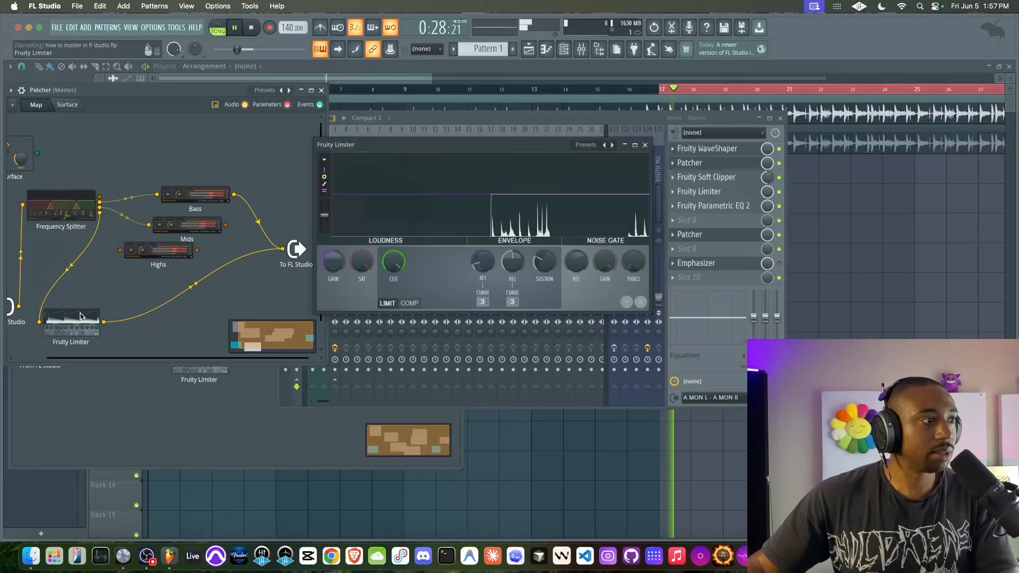
double_click(167, 264)
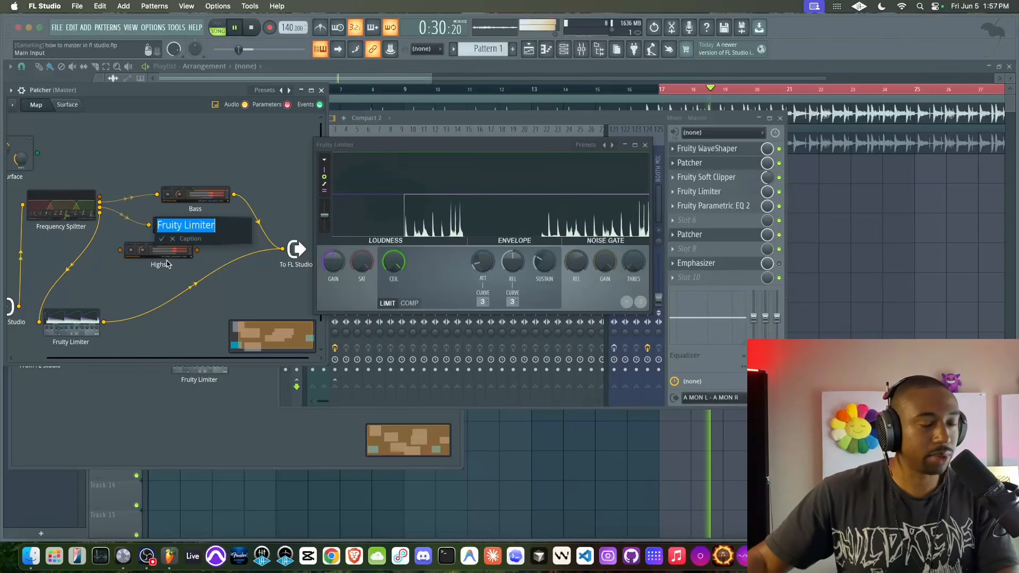
type("High Detail")
key("Return")
Lower the High Detail limiter's soft saturation threshold to about -53.1 dB, fine-tune it by ear, and close the limiter.
left_click_drag(366, 255, 366, 254)
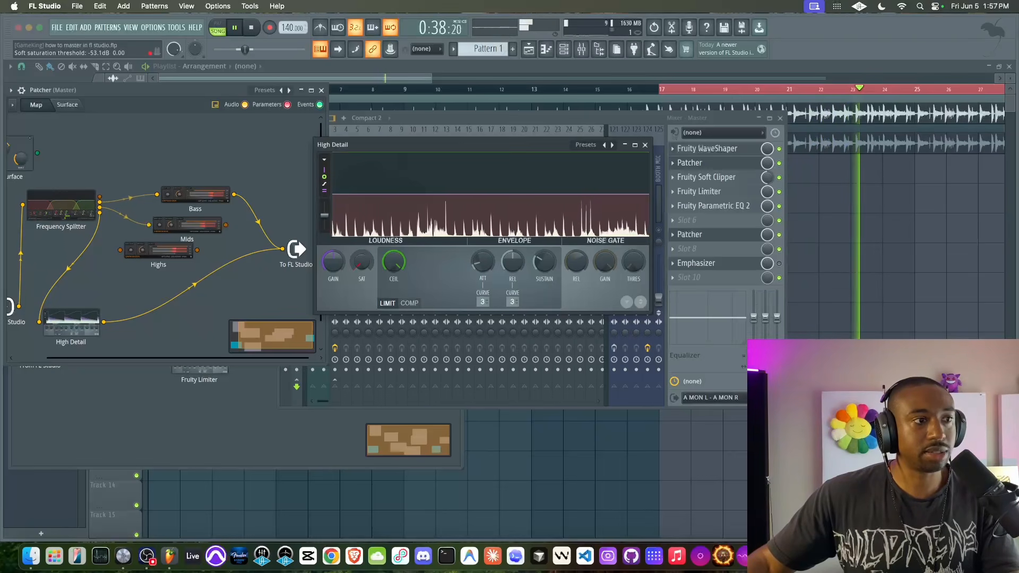
left_click_drag(364, 256, 361, 261)
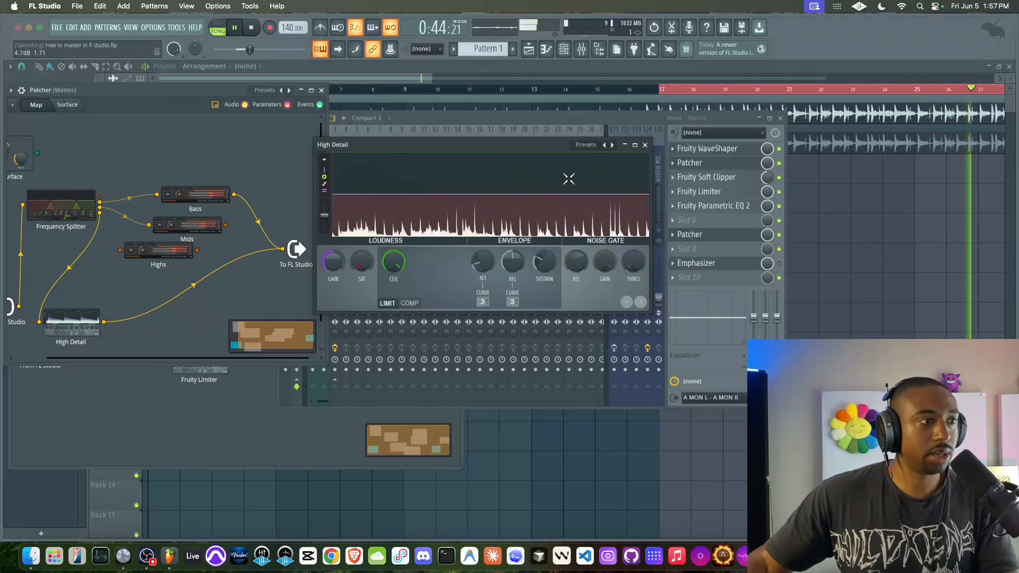
left_click(645, 145)
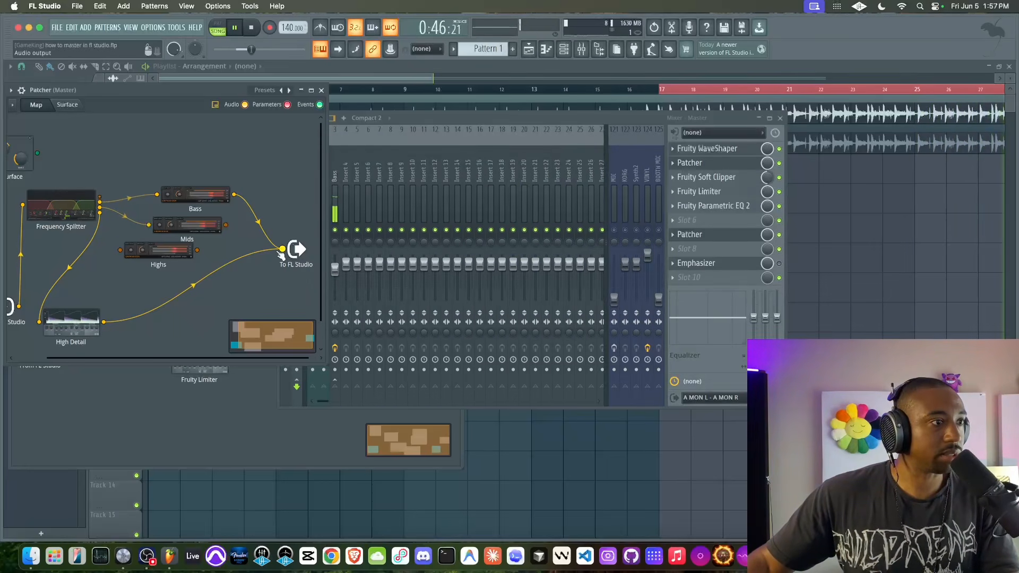
Route only High Detail through the Highs Emphasizer to the output, reset that Emphasizer's input gain to 0 dB, and close it.
left_click_drag(109, 291, 281, 249)
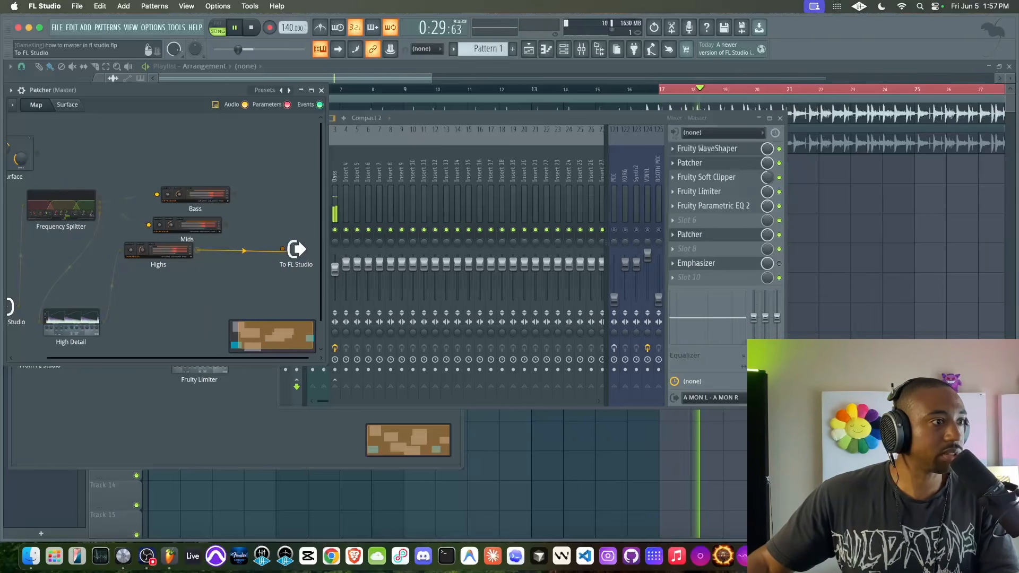
left_click(158, 250)
right_click(397, 296)
left_click(418, 303)
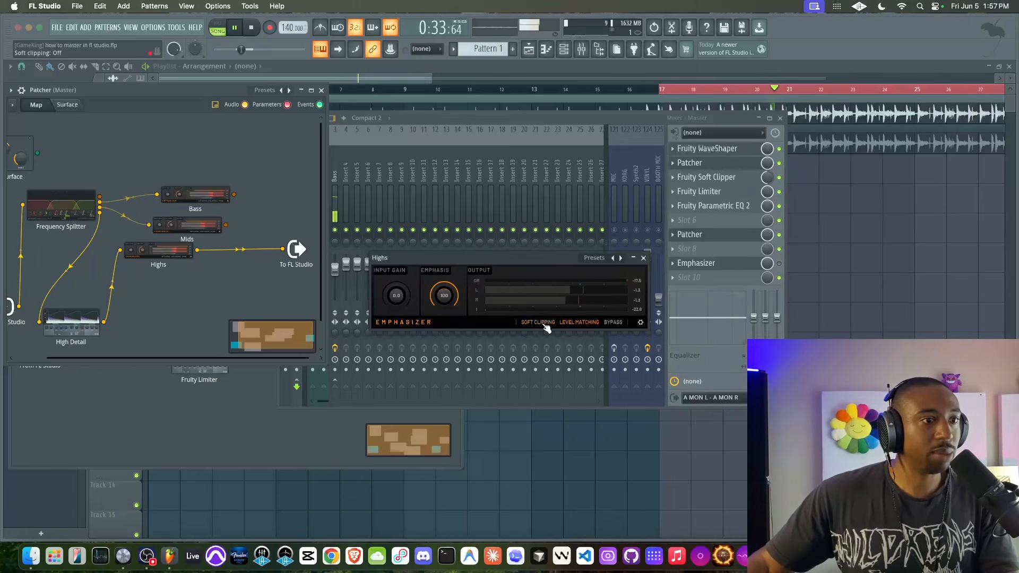
left_click(643, 258)
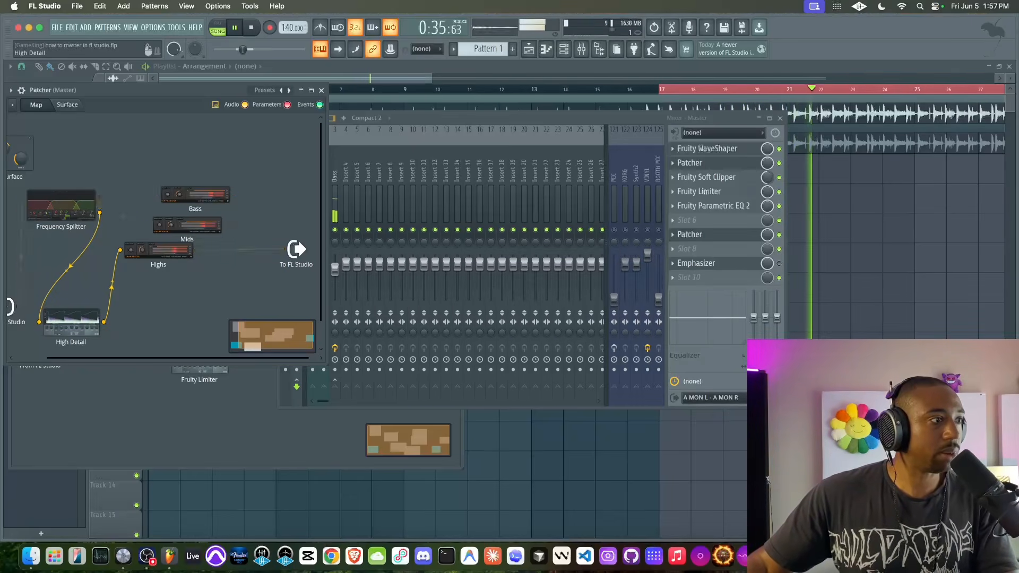
Try raising the High Detail limiter's gain during playback and reset it to its default.
left_click(71, 325)
left_click_drag(333, 261, 333, 252)
right_click(338, 262)
left_click(362, 269)
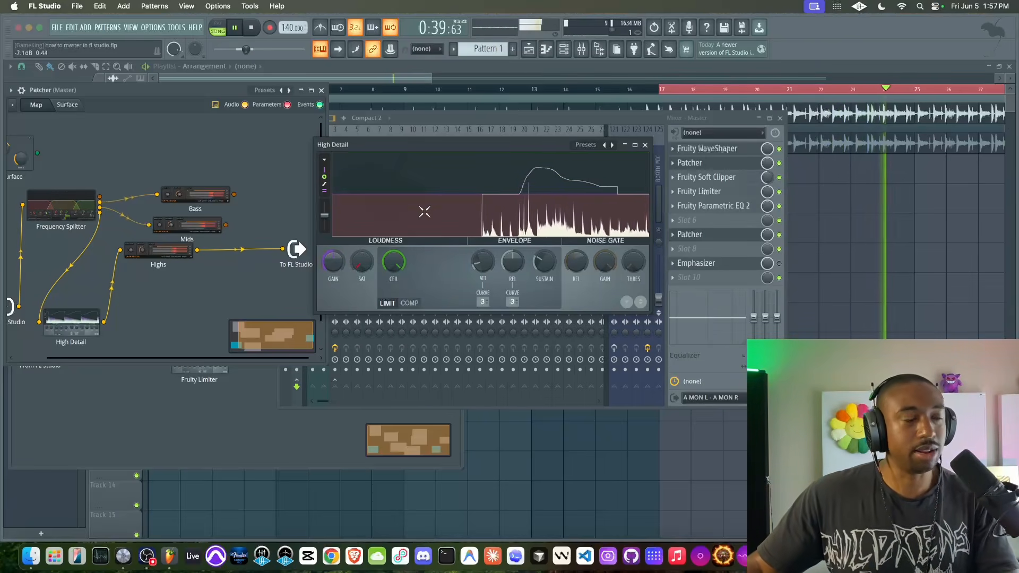
Connect High Detail and the Frequency Splitter's low and mid sends directly to the Patcher's output, bypassing the Emphasizers.
left_click_drag(120, 249, 282, 249)
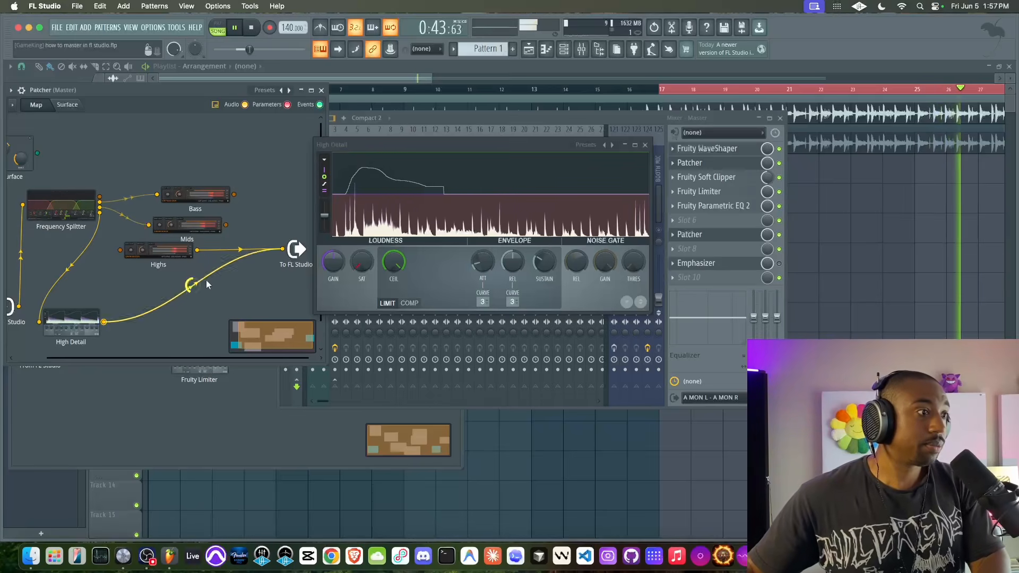
left_click_drag(100, 207, 266, 217)
left_click_drag(99, 203, 282, 249)
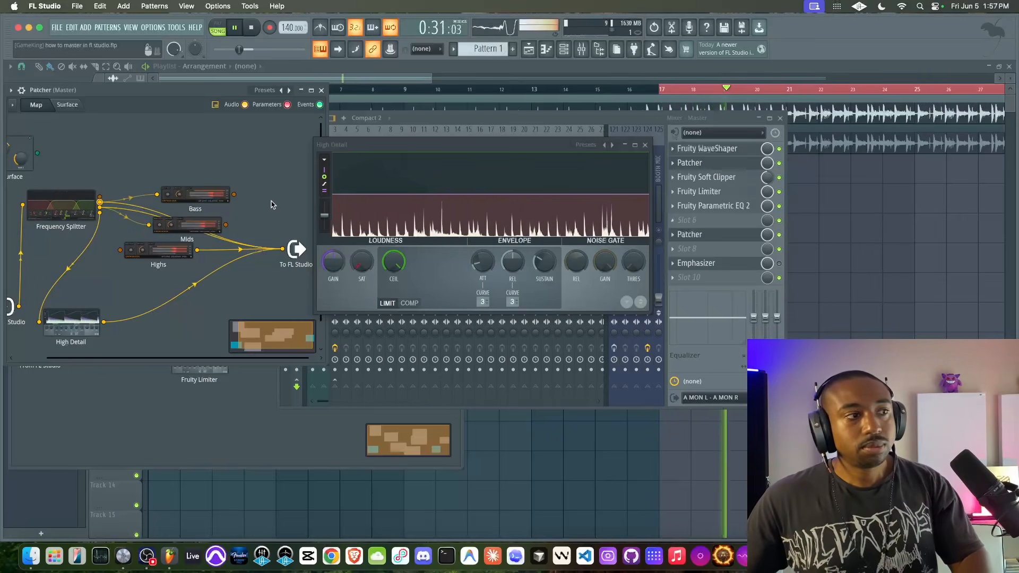
Try connecting the Frequency Splitter's high send directly to the Patcher's output alongside the High Detail path.
key("space")
left_click_drag(101, 213, 279, 288)
left_click_drag(283, 249, 282, 249)
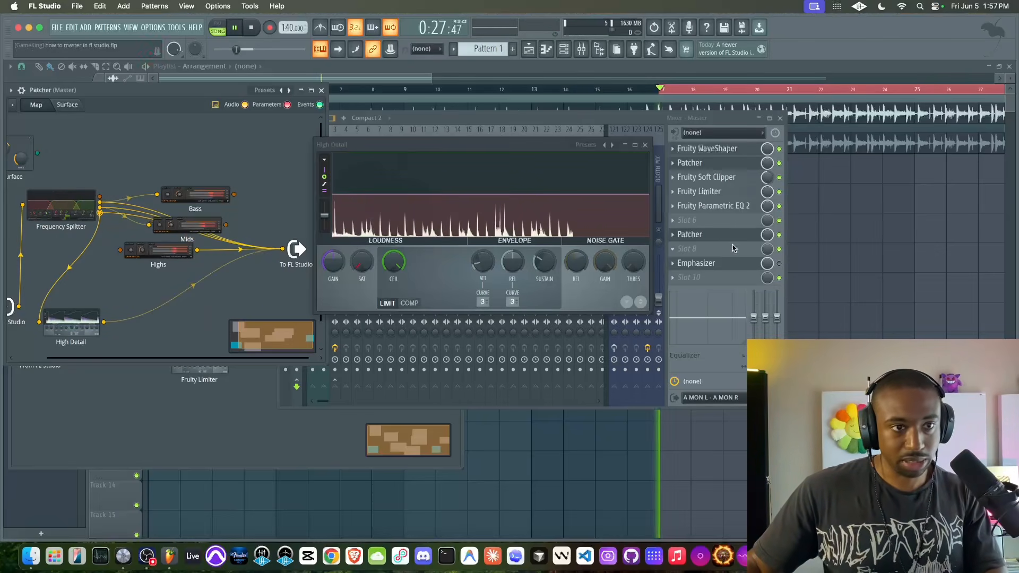
Compare the master with the slot 7 Patcher bypassed and enabled during playback, closing the High Detail limiter.
left_click(779, 234)
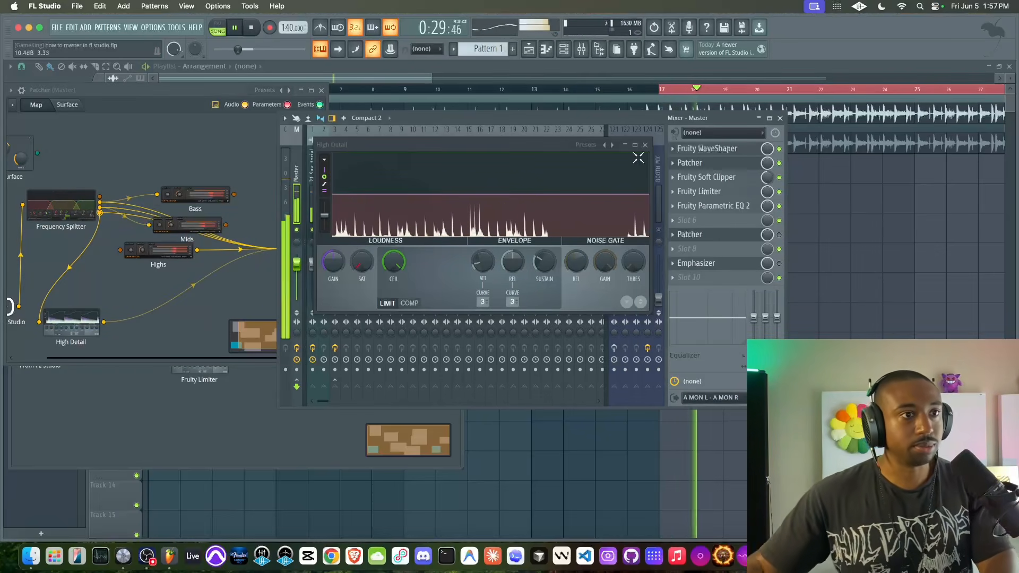
left_click(646, 146)
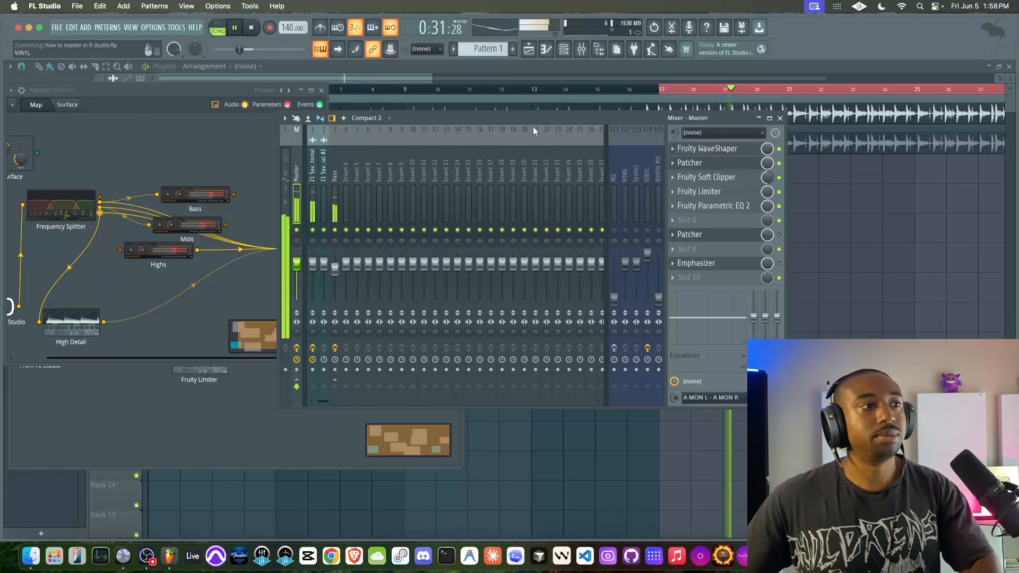
left_click(780, 235)
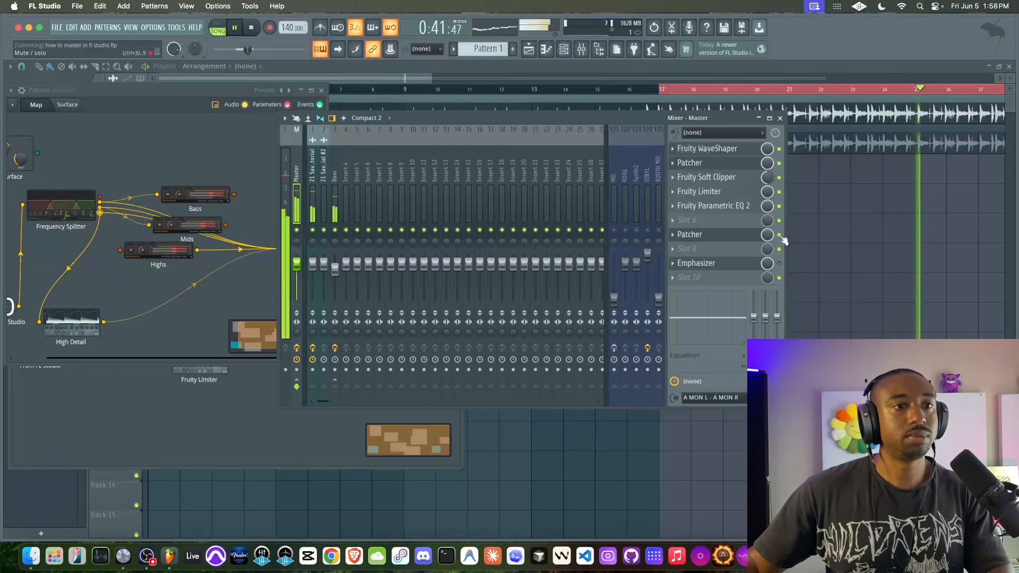
key("space")
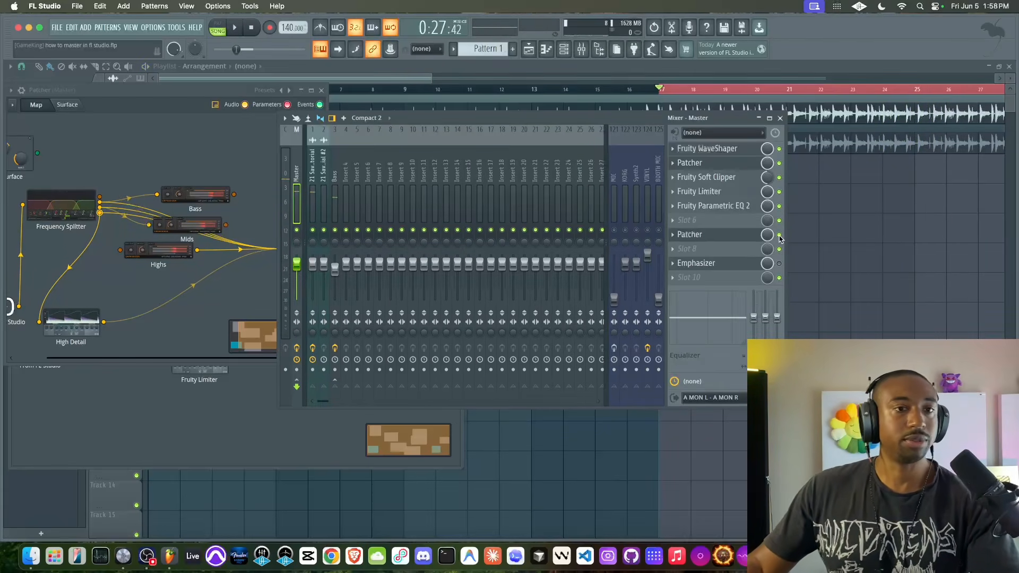
key("space")
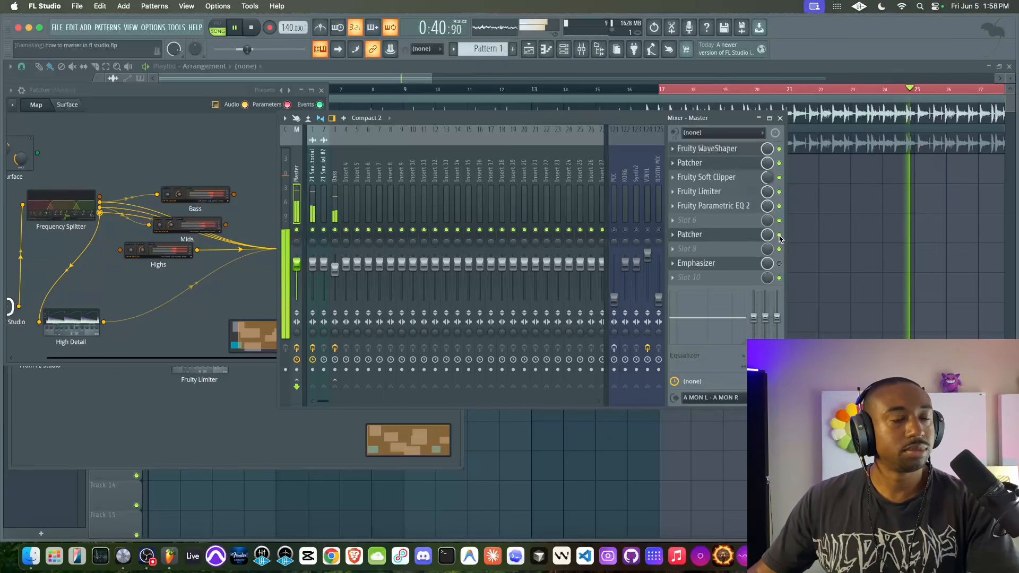
key("space")
Reposition High Detail, disconnect the Frequency Splitter's band sends, and reconnect only its high send to High Detail.
left_click_drag(62, 322, 107, 317)
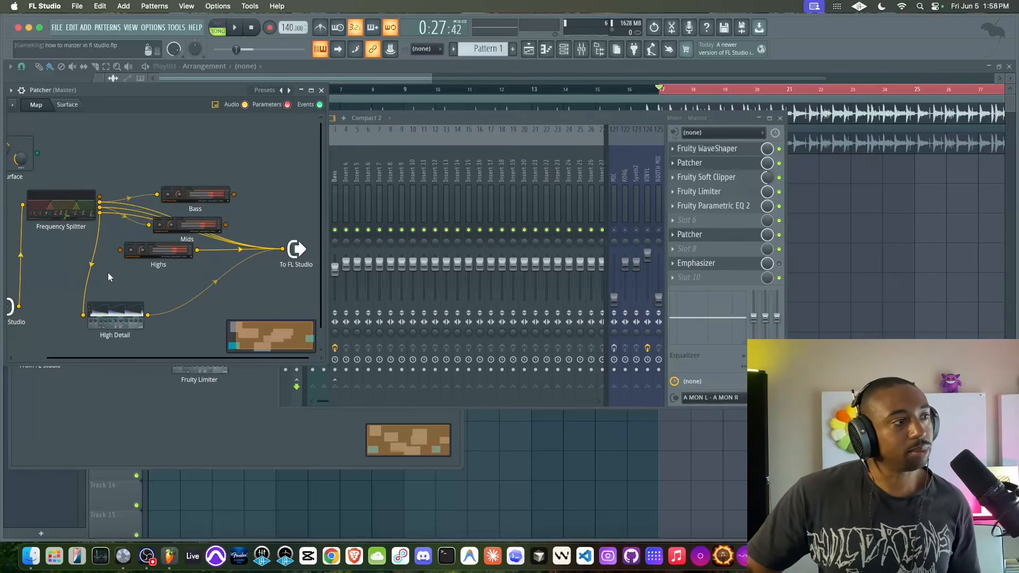
right_click(100, 214)
left_click(122, 243)
right_click(101, 210)
left_click(121, 240)
right_click(100, 202)
left_click(121, 233)
left_click_drag(100, 214, 99, 301)
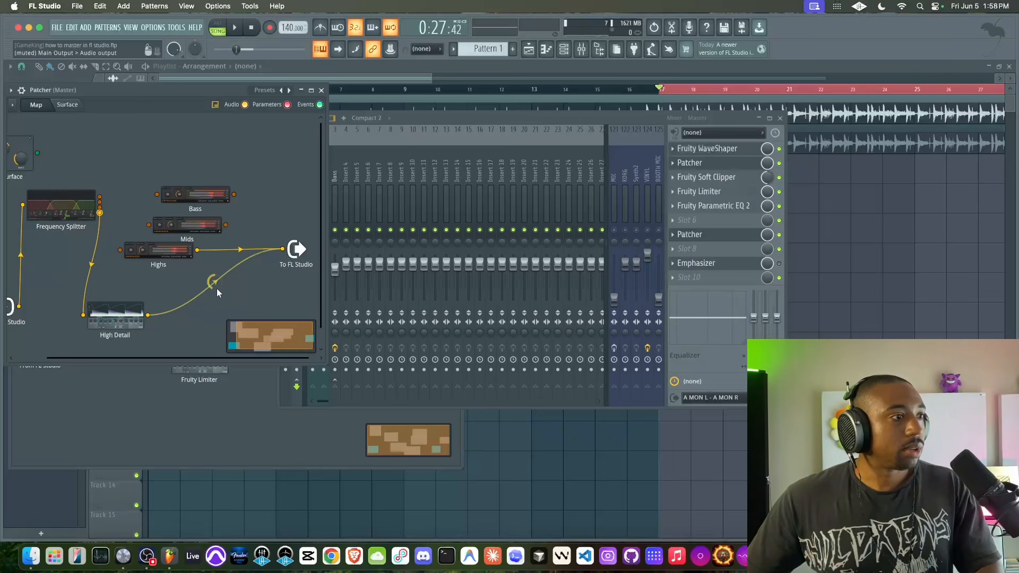
Open the High Detail limiter, try adjusting its gain during playback, and switch it to compressor mode.
left_click(121, 312)
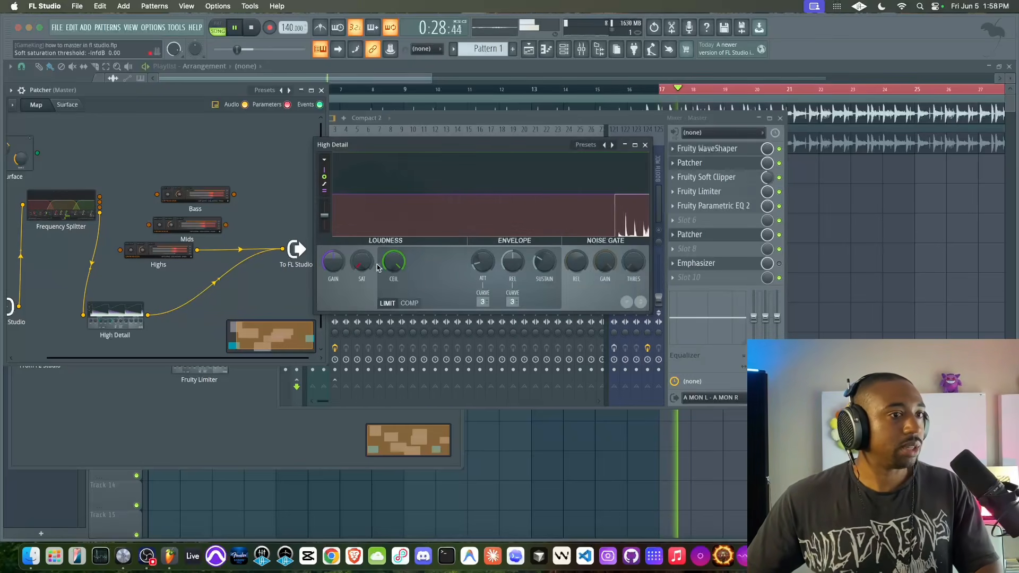
left_click_drag(333, 261, 333, 245)
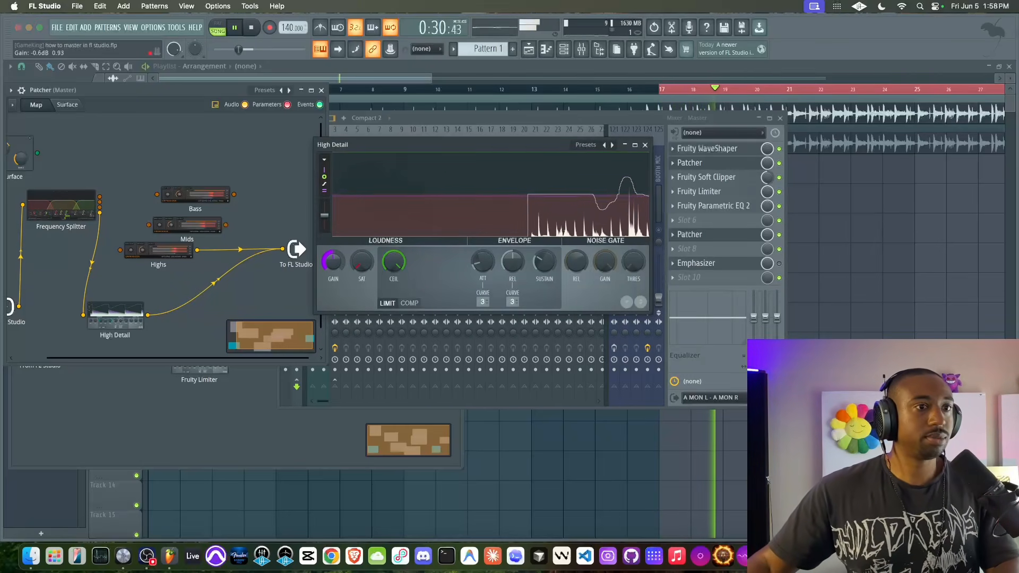
left_click(409, 303)
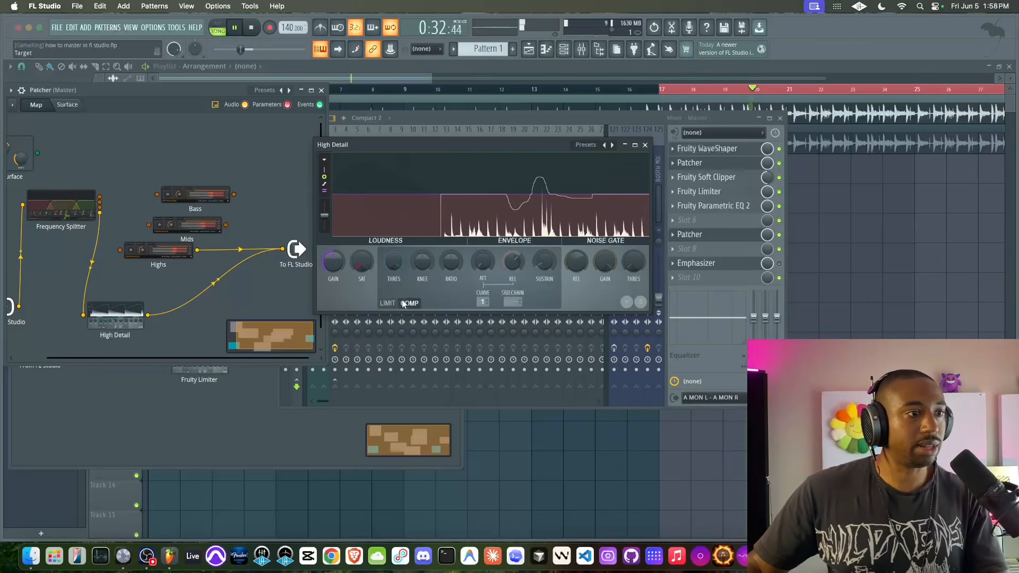
Set High Detail's compressor threshold to about -28.4 dB and soft saturation threshold to about -8.6 dB, adjust ratio and sustain, and close it.
left_click_drag(393, 261, 393, 284)
left_click_drag(451, 261, 451, 268)
left_click_drag(544, 262, 544, 238)
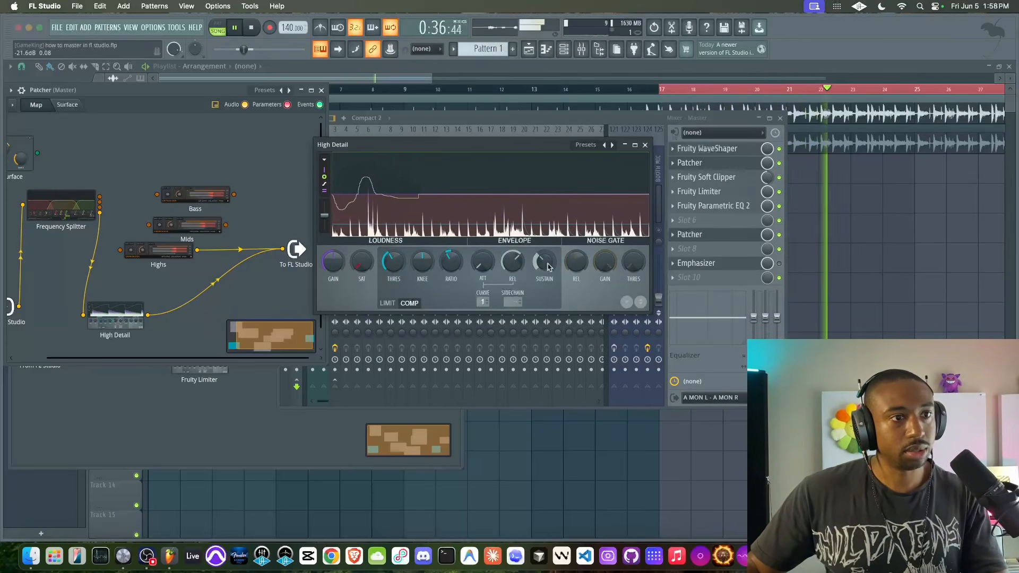
left_click_drag(398, 266, 398, 292)
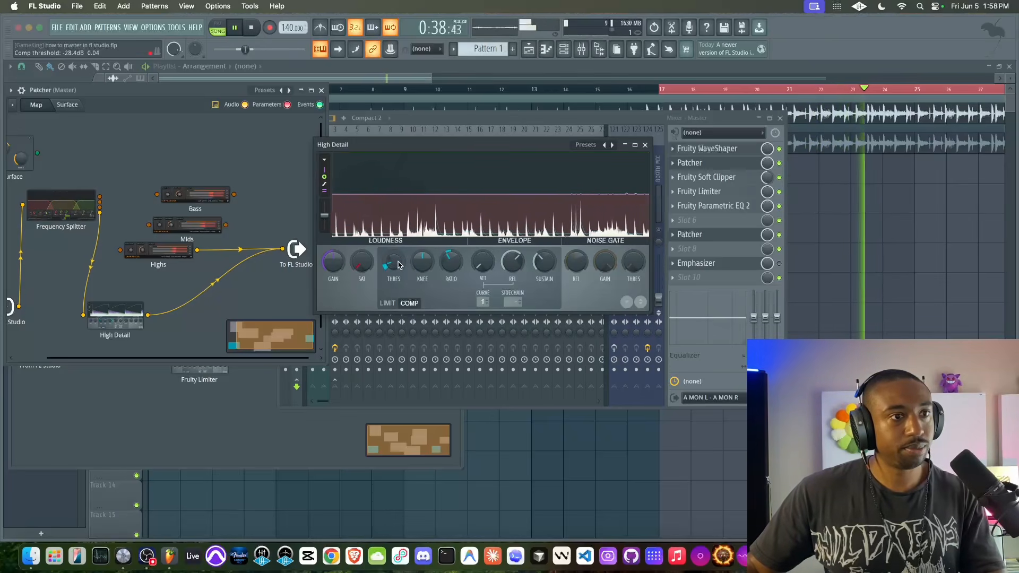
left_click_drag(362, 261, 360, 247)
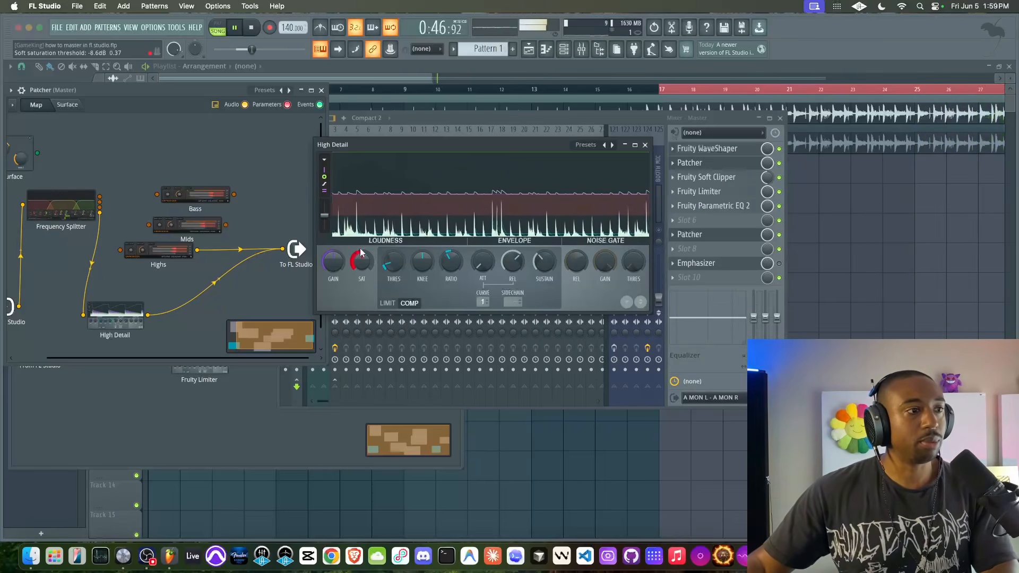
left_click(645, 145)
Insert a Fruity Balance between High Detail and the Patcher's output, place it beside High Detail, and lower its volume to -3.4 dB.
right_click(148, 316)
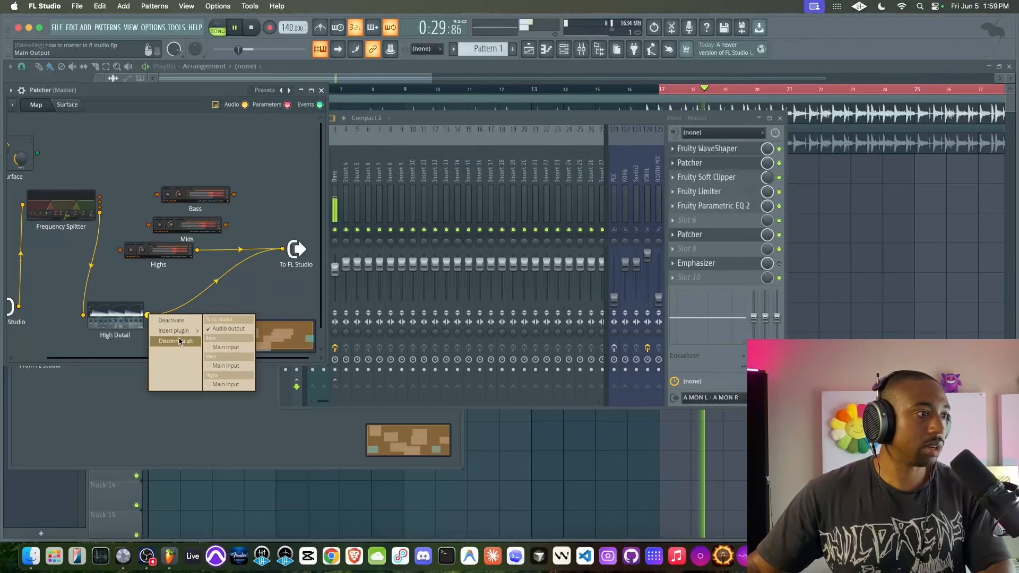
mouse_move(175, 340)
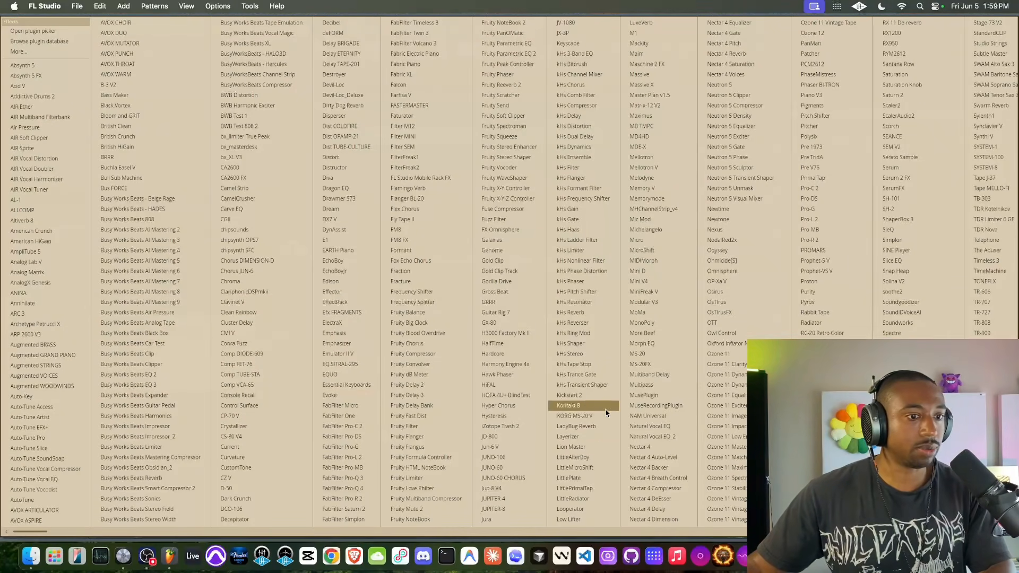
left_click(440, 318)
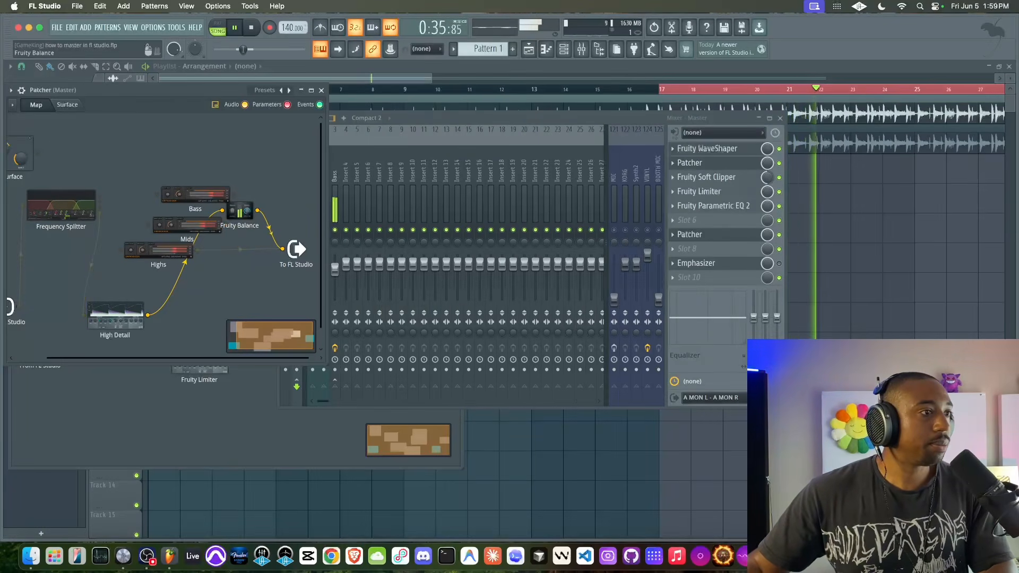
left_click_drag(239, 211, 207, 303)
double_click(208, 304)
left_click_drag(544, 296, 543, 321)
Reconnect the Frequency Splitter's low and mid sends to the Patcher's output and compare the Patcher bypassed and enabled.
left_click_drag(99, 207, 283, 248)
left_click_drag(99, 202, 282, 249)
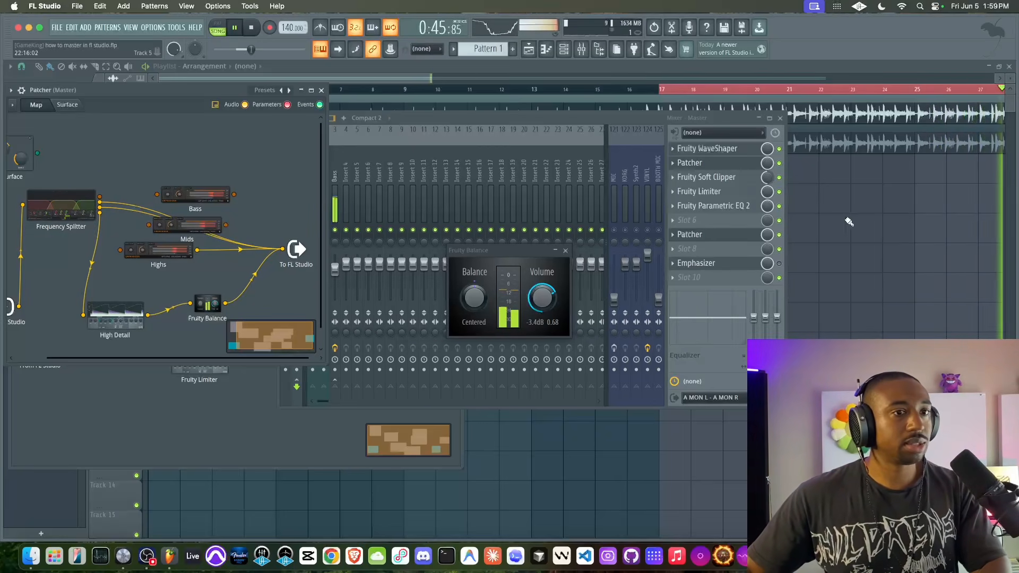
left_click(780, 235)
key("space")
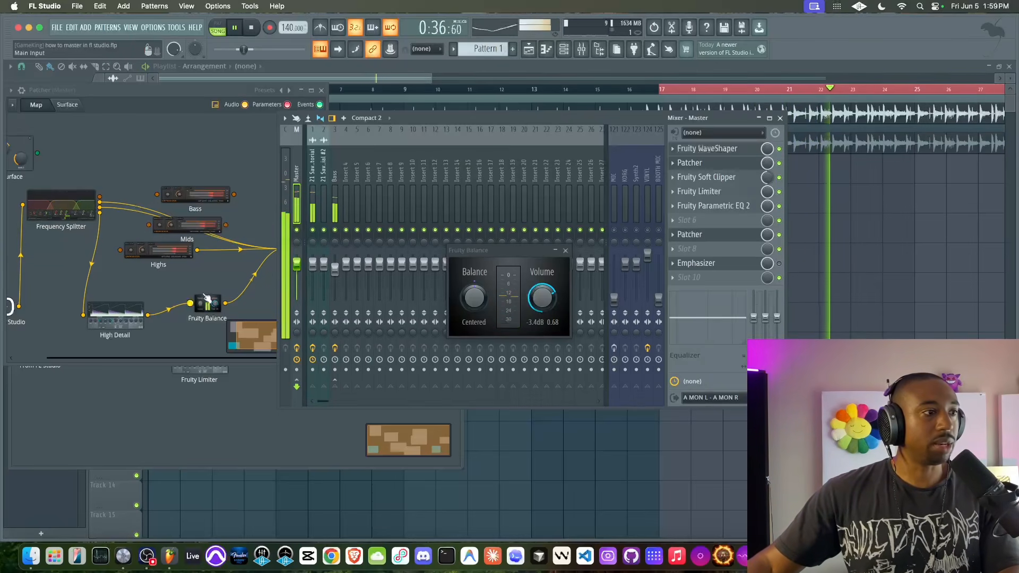
Raise Fruity Balance's volume to about 0.7 dB, close it, and move the Frequency Splitter node beside the Bass Emphasizer.
left_click_drag(542, 297, 542, 266)
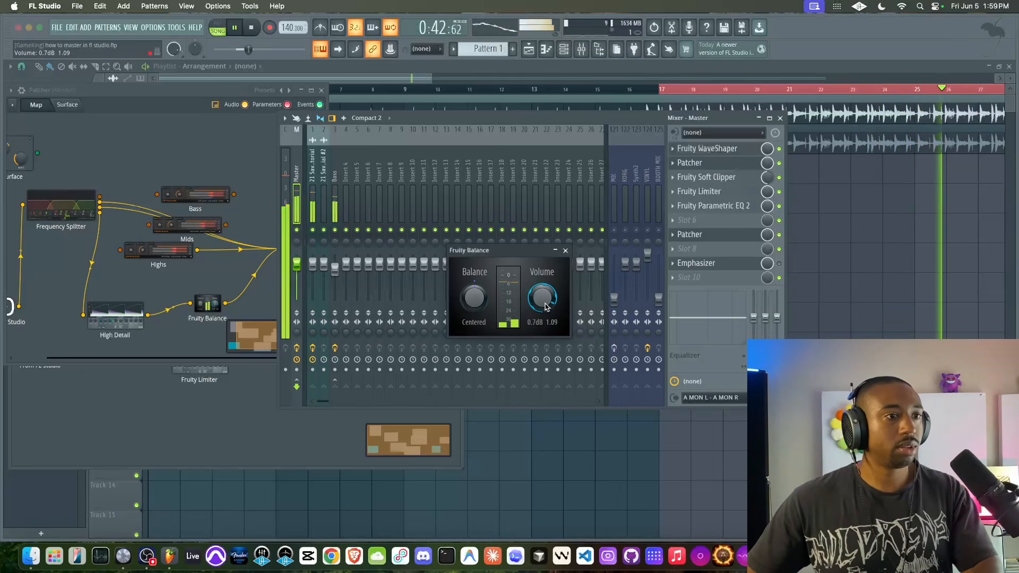
left_click(565, 250)
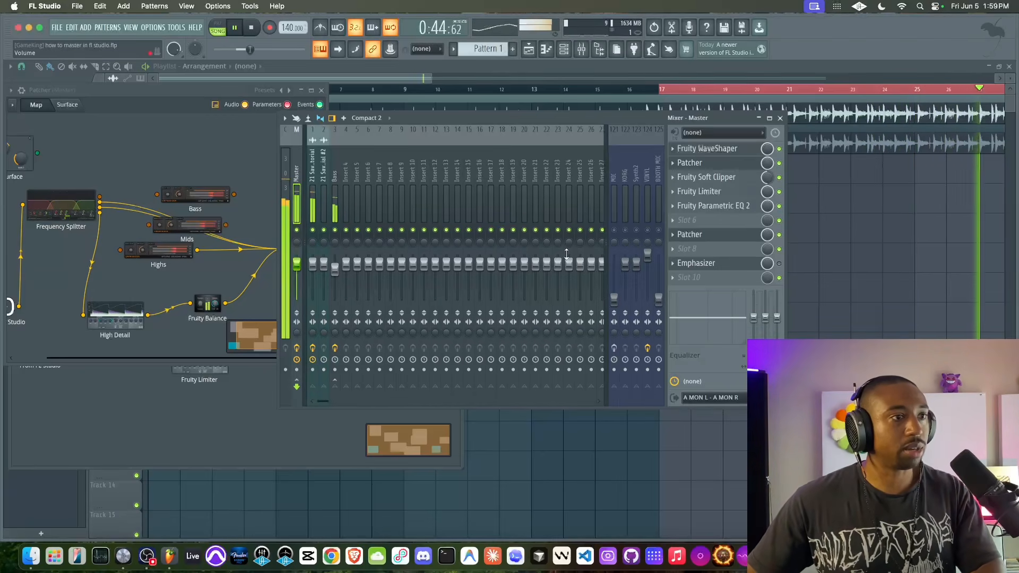
left_click(236, 272)
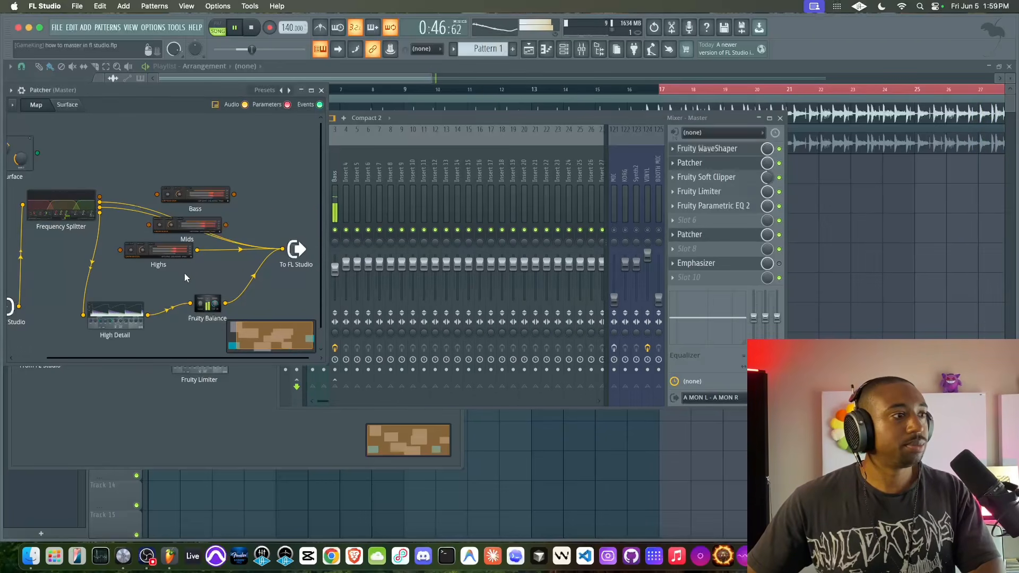
left_click_drag(79, 212, 142, 204)
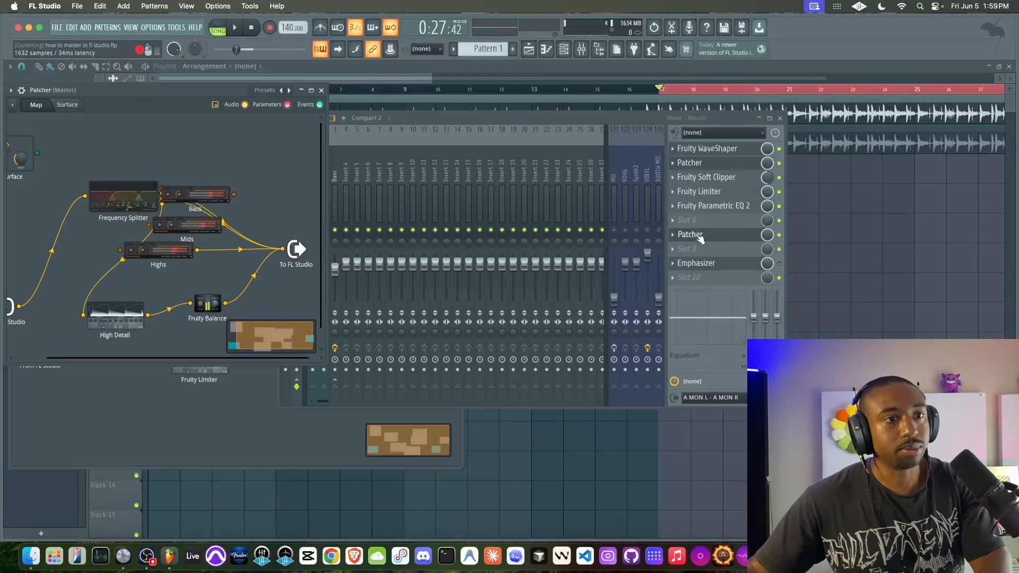
Move the band-splitting Patcher up to master slot 6 and load a new Patcher into slot 7.
left_click_drag(700, 239, 701, 225)
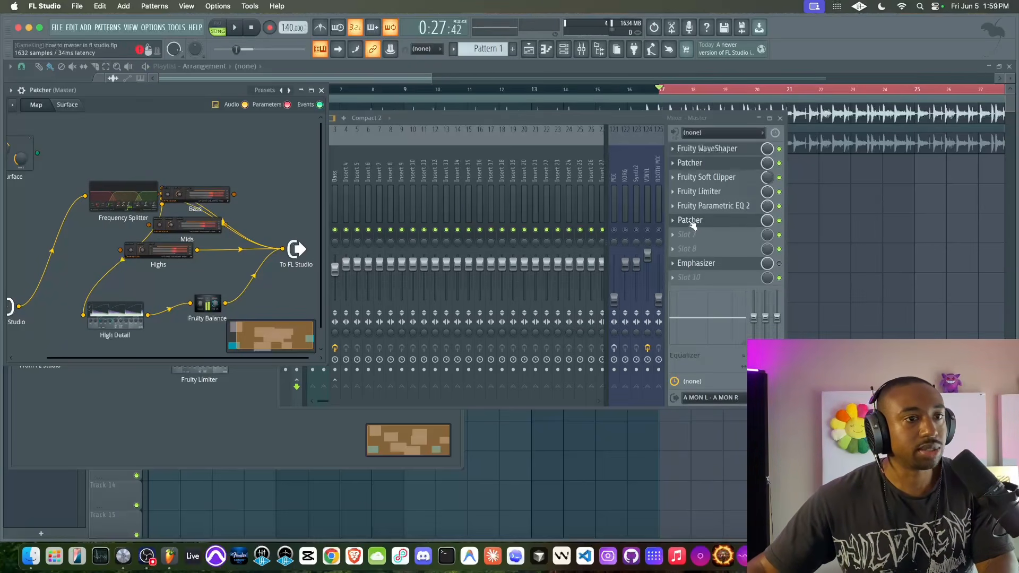
left_click(703, 242)
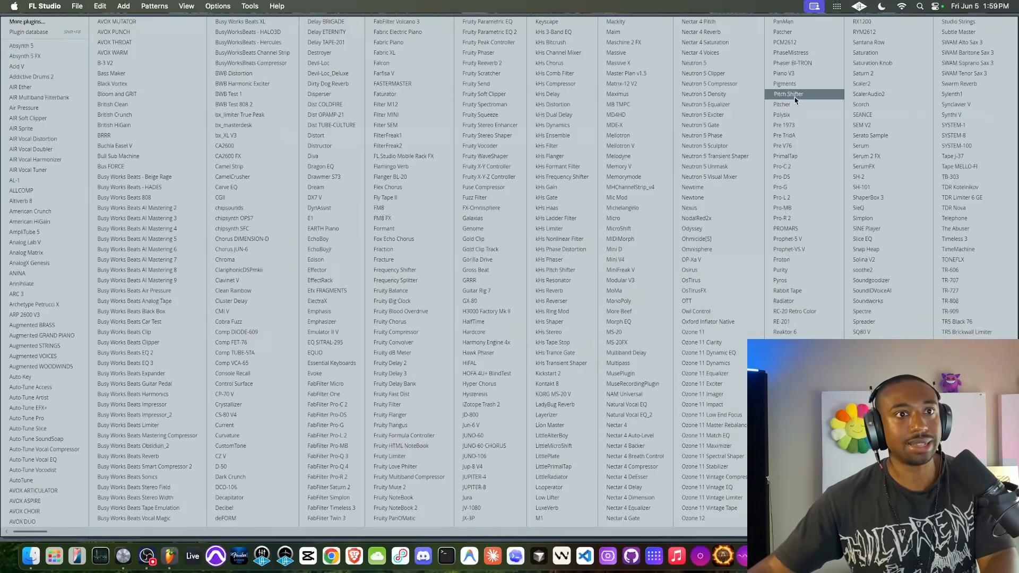
left_click(796, 33)
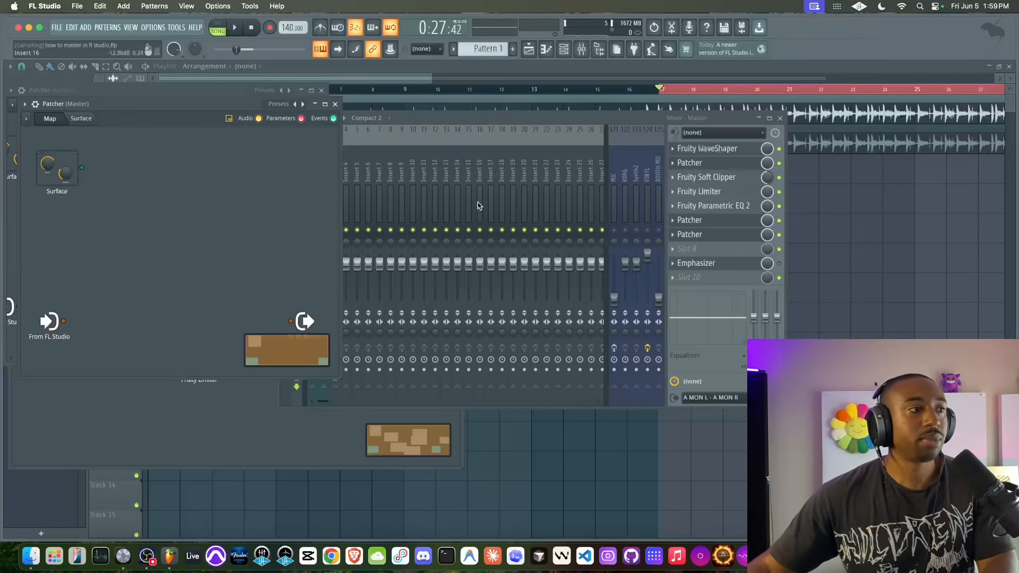
Insert a Fruity Stereo Shaper between the new Patcher's input and output.
right_click(83, 281)
mouse_move(115, 295)
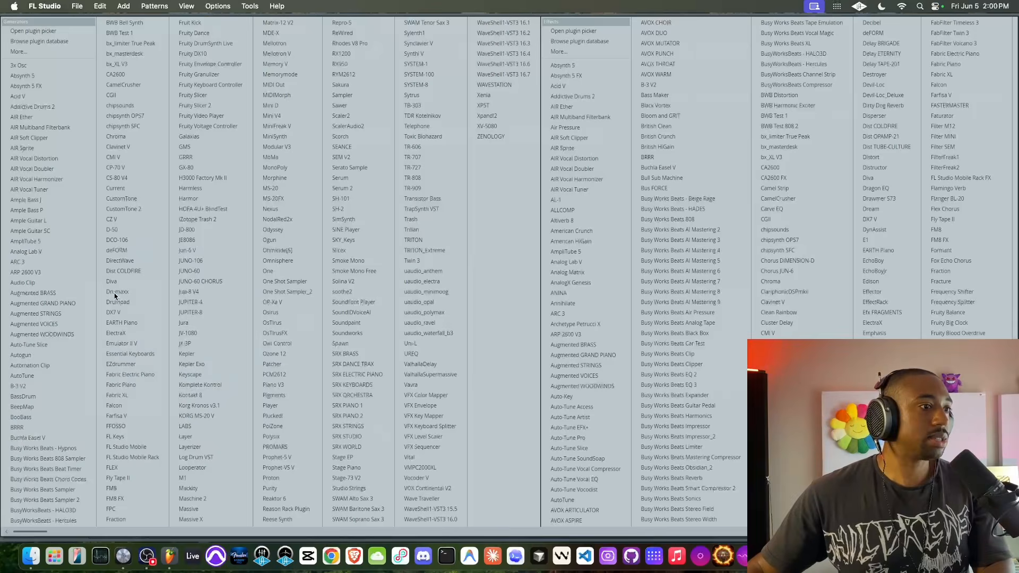
scroll(734, 366, "right", 5)
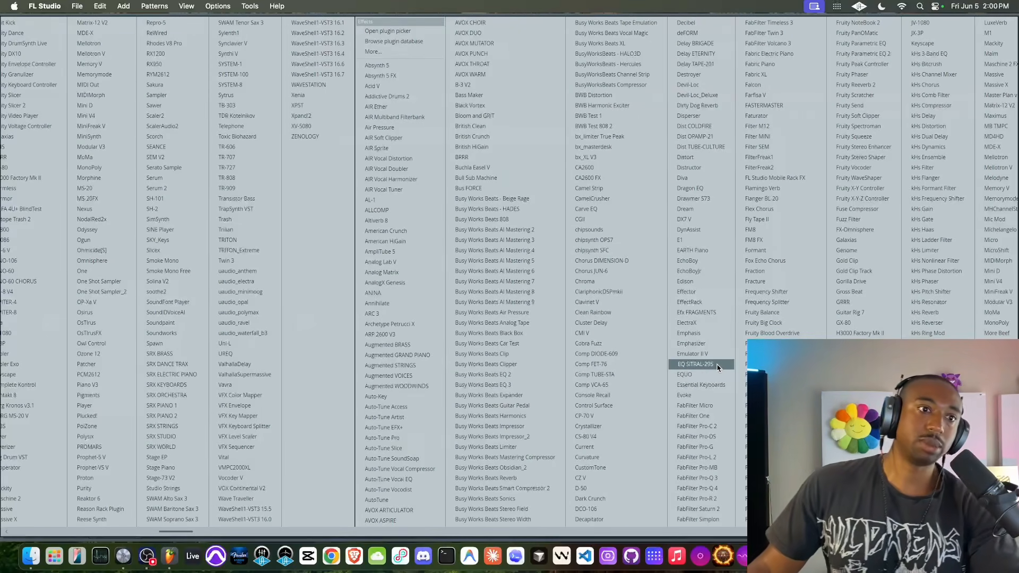
scroll(717, 366, "right", 2)
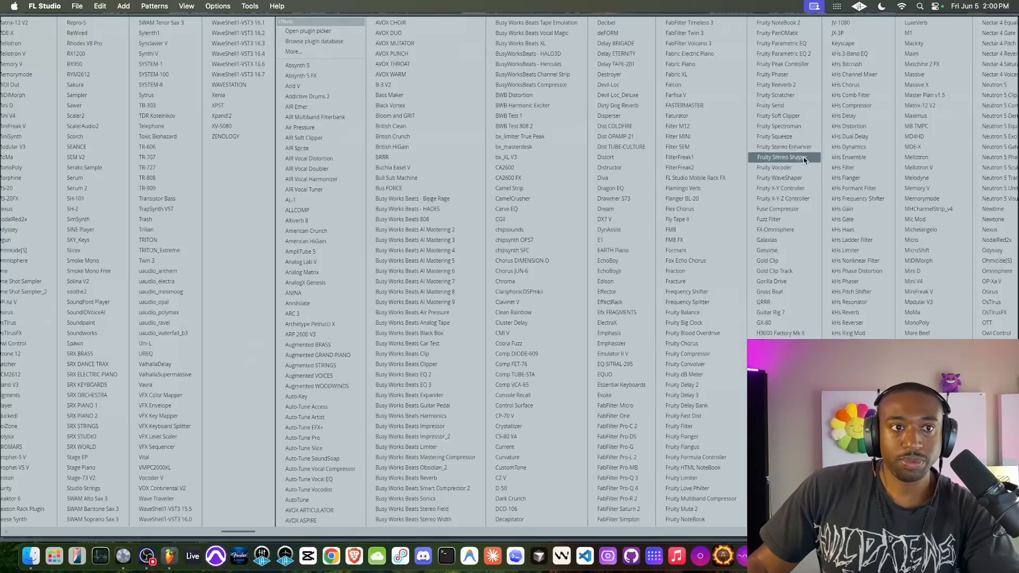
left_click(782, 157)
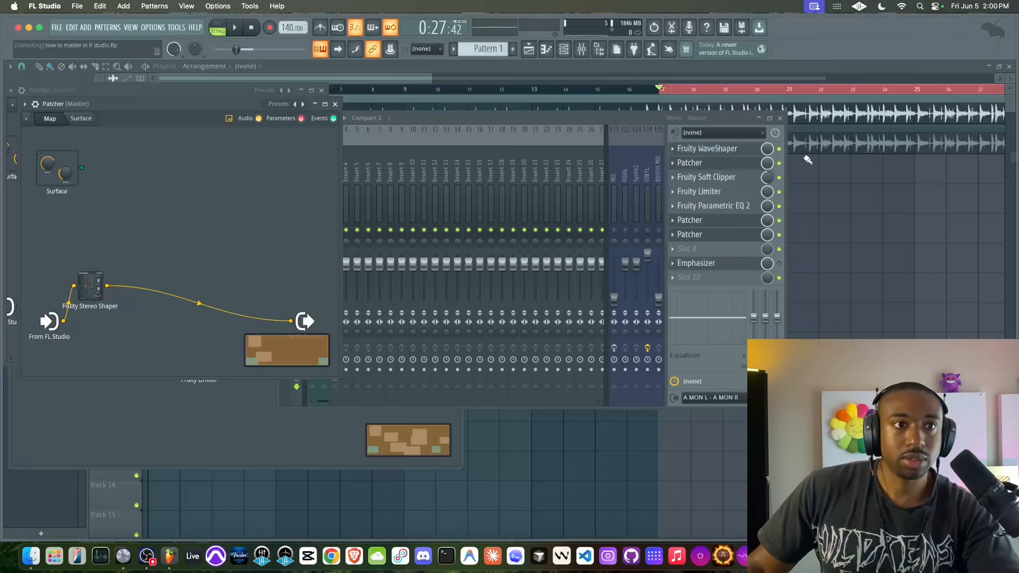
Load the Mid - aSide splitter mixing preset in the Fruity Stereo Shaper and close the plugin.
left_click(93, 284)
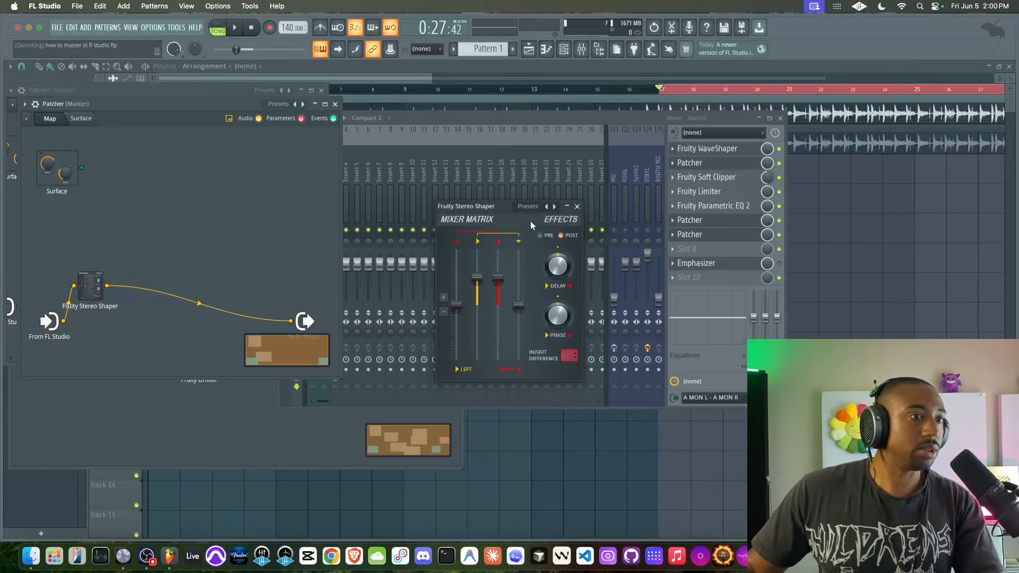
left_click(529, 206)
mouse_move(558, 245)
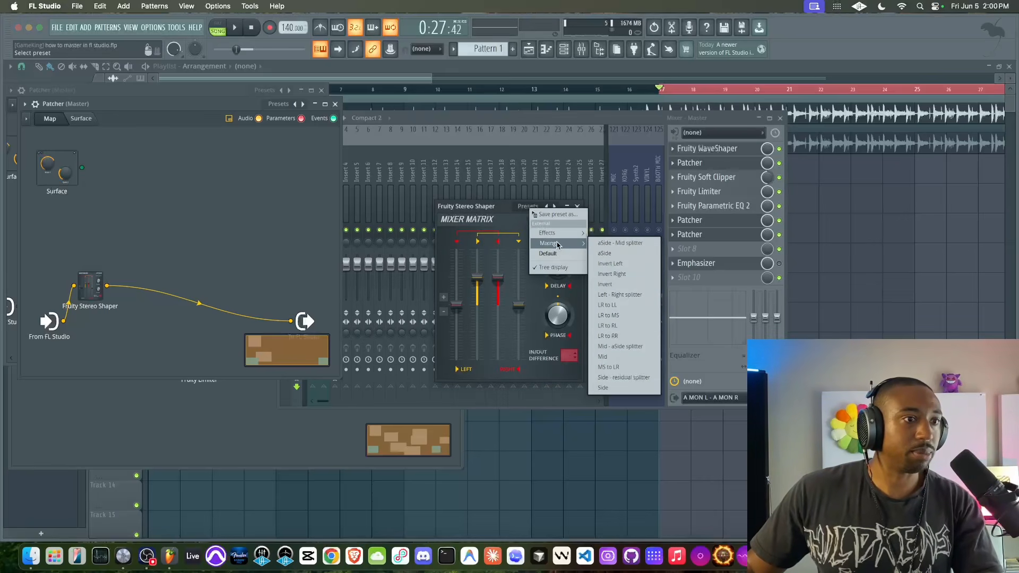
left_click(634, 347)
left_click(577, 207)
Move the Fruity Stereo Shaper node higher in the Patcher map while auditioning the beat.
key("space")
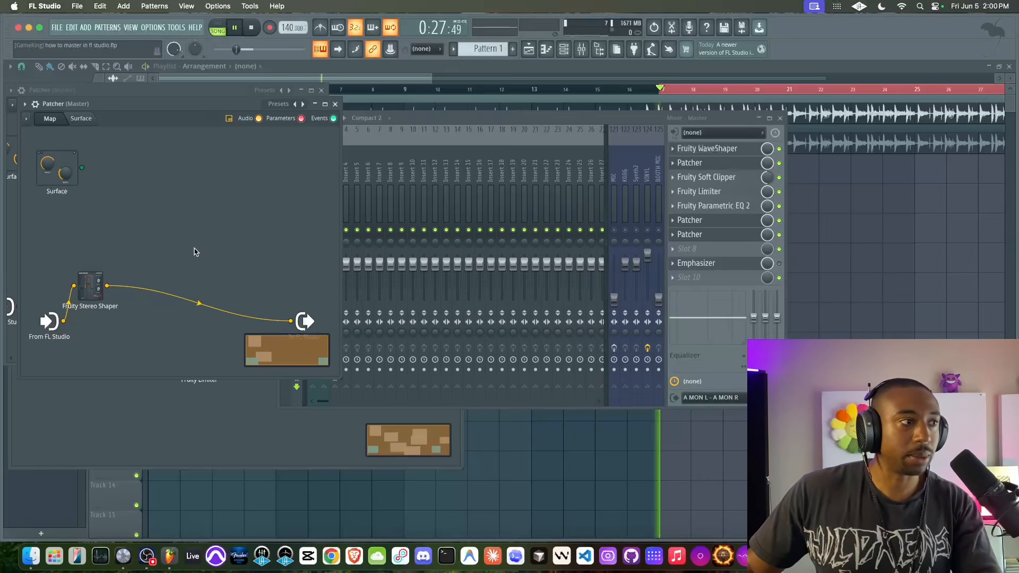
left_click_drag(87, 283, 104, 242)
key("space")
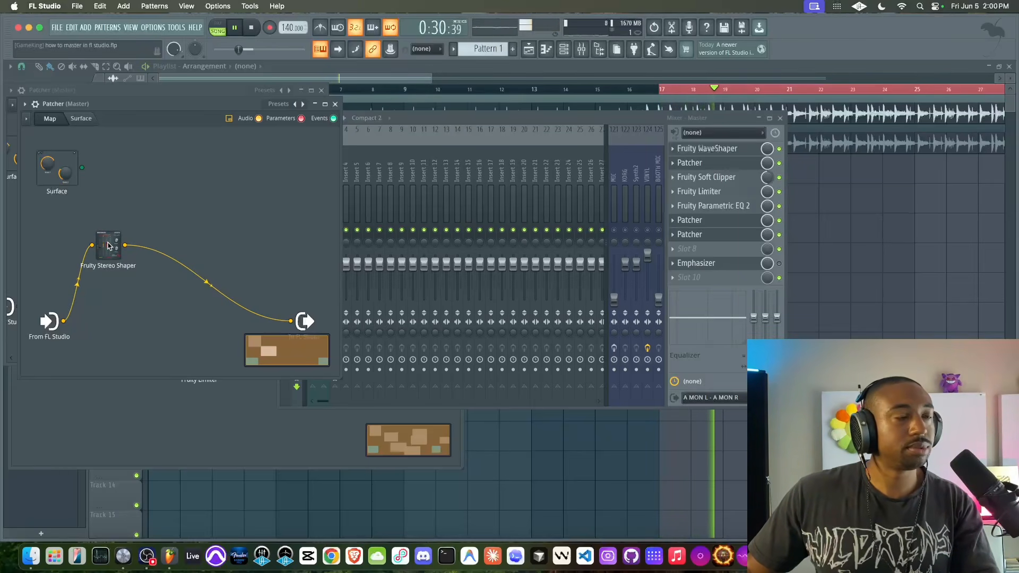
key("space")
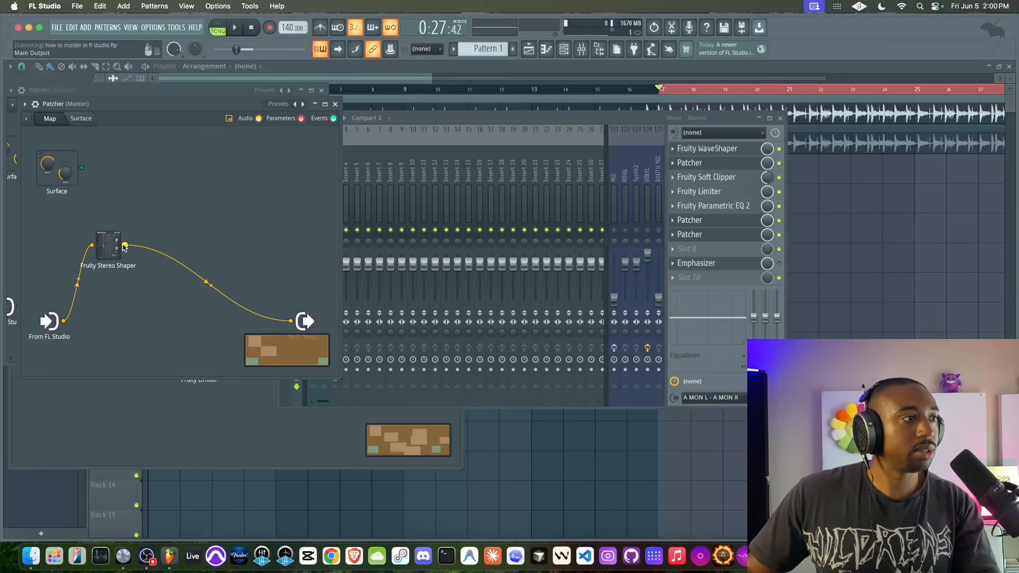
Insert a Fruity Limiter between the Fruity Stereo Shaper and the Patcher output, placing its node above the output node.
left_click_drag(132, 249, 145, 264)
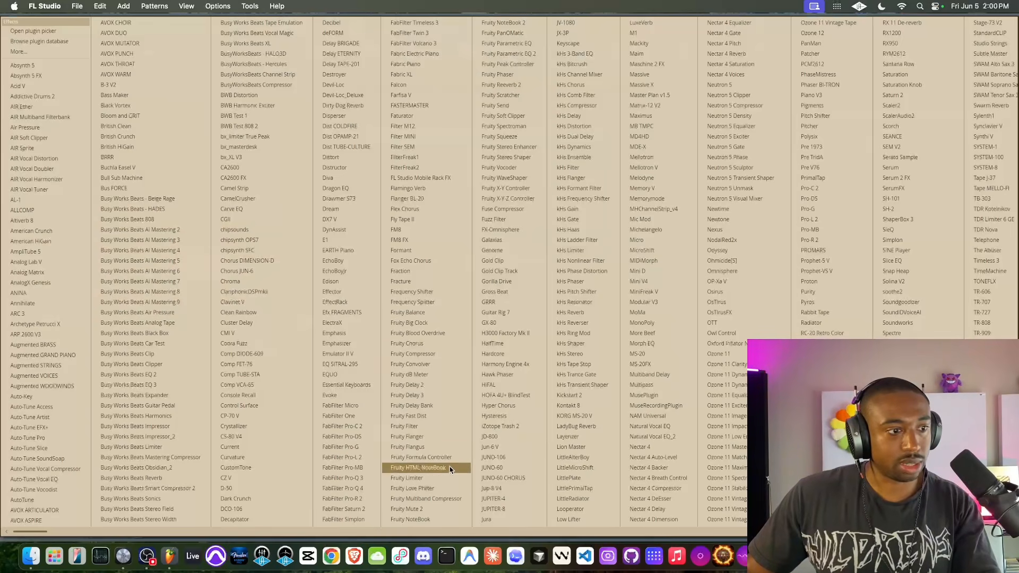
left_click(440, 479)
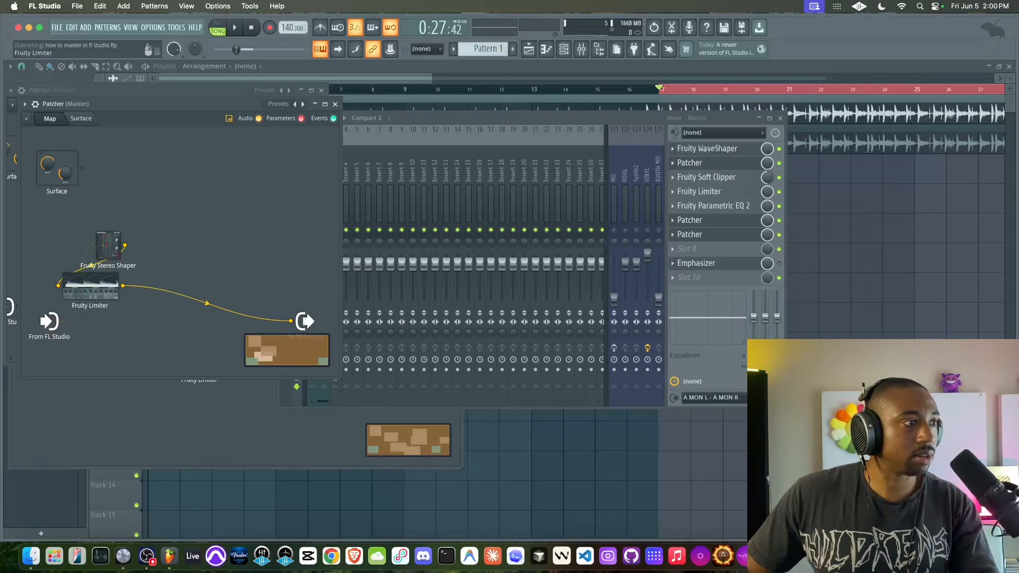
left_click_drag(94, 294, 275, 181)
Switch the Fruity Limiter to compressor mode, adjust its threshold, ratio and sustain while auditioning the beat, and close the plugin.
double_click(274, 181)
key("space")
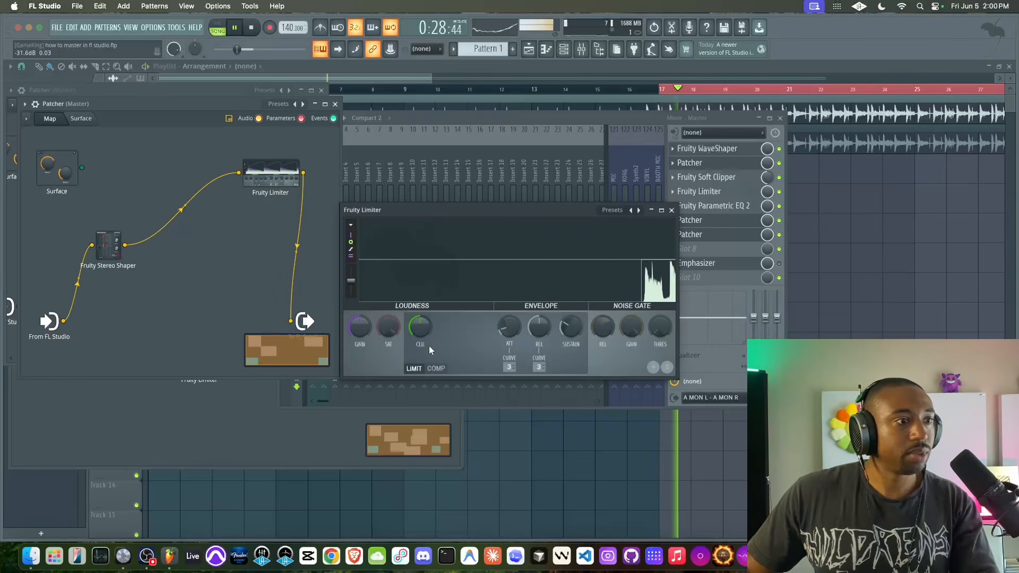
left_click(435, 368)
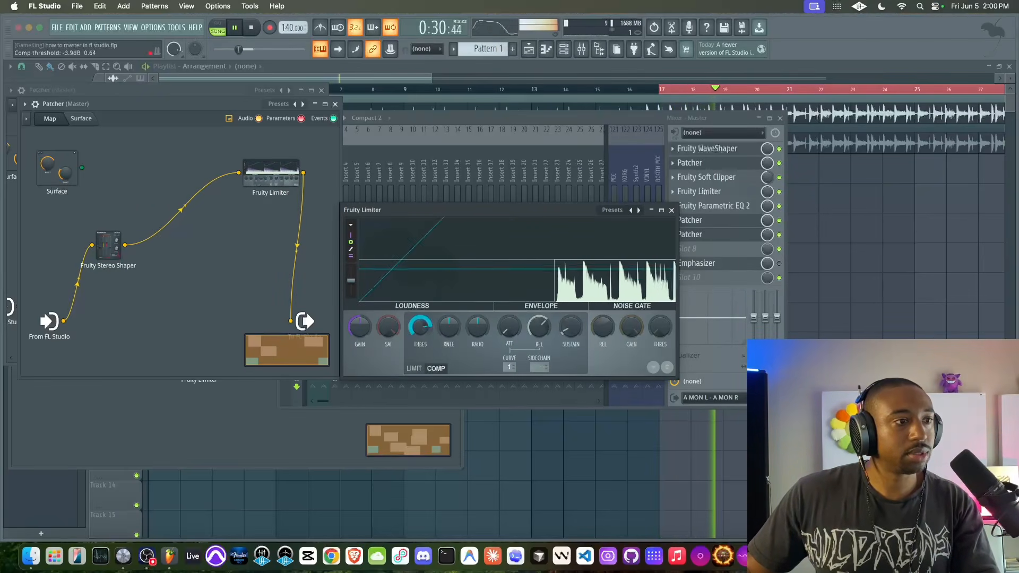
left_click_drag(484, 324, 485, 320)
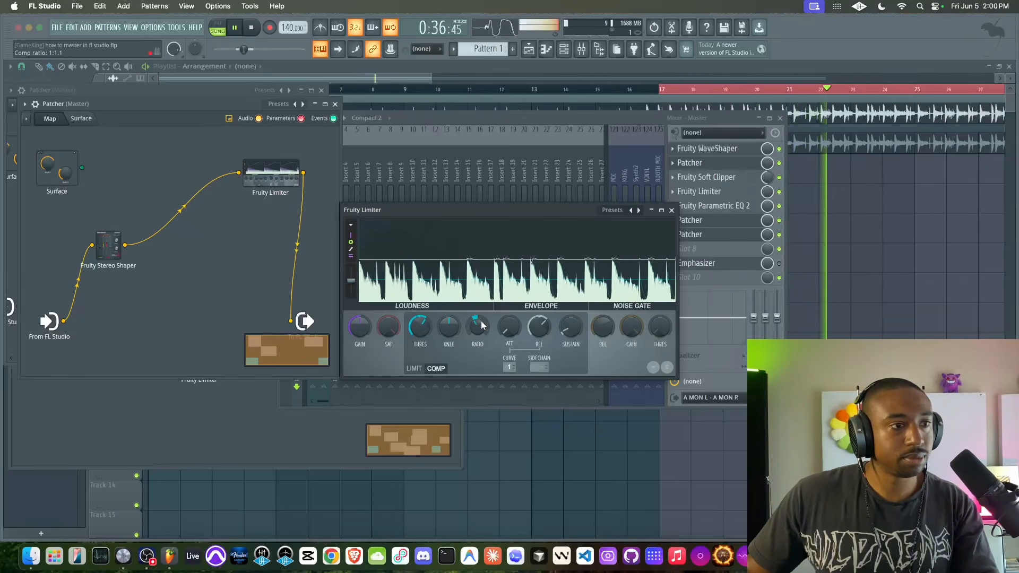
mouse_move(483, 325)
left_mouse_down()
mouse_move(483, 310)
mouse_move(481, 327)
left_mouse_up()
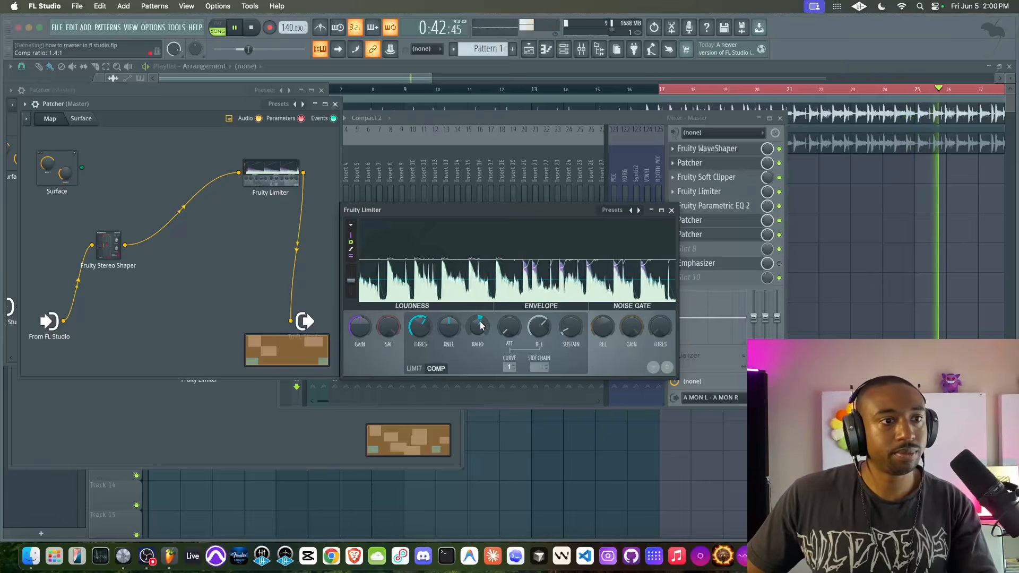
left_click_drag(480, 325, 480, 327)
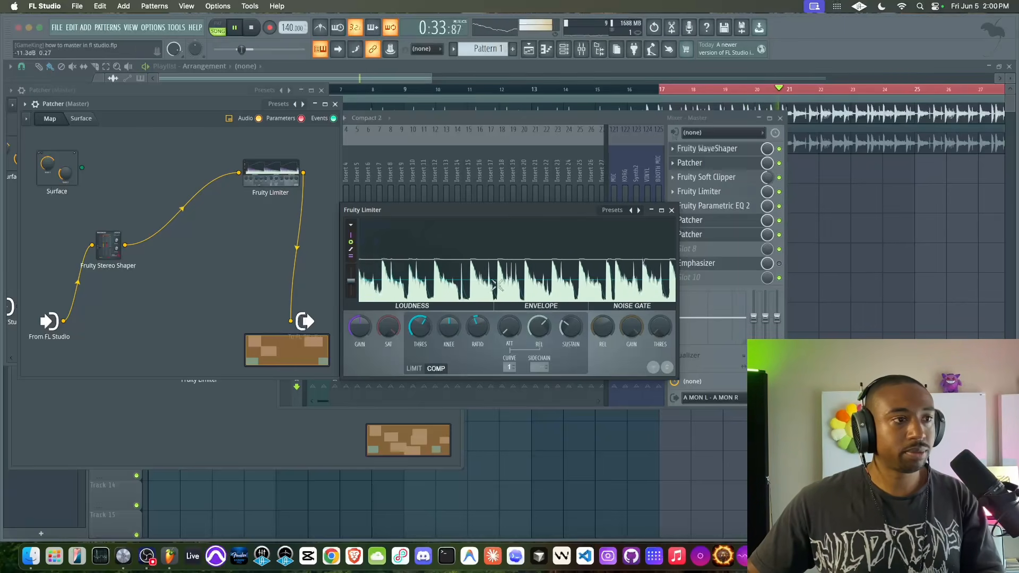
mouse_move(391, 329)
left_mouse_down()
mouse_move(392, 302)
mouse_move(388, 357)
mouse_move(388, 325)
left_mouse_up()
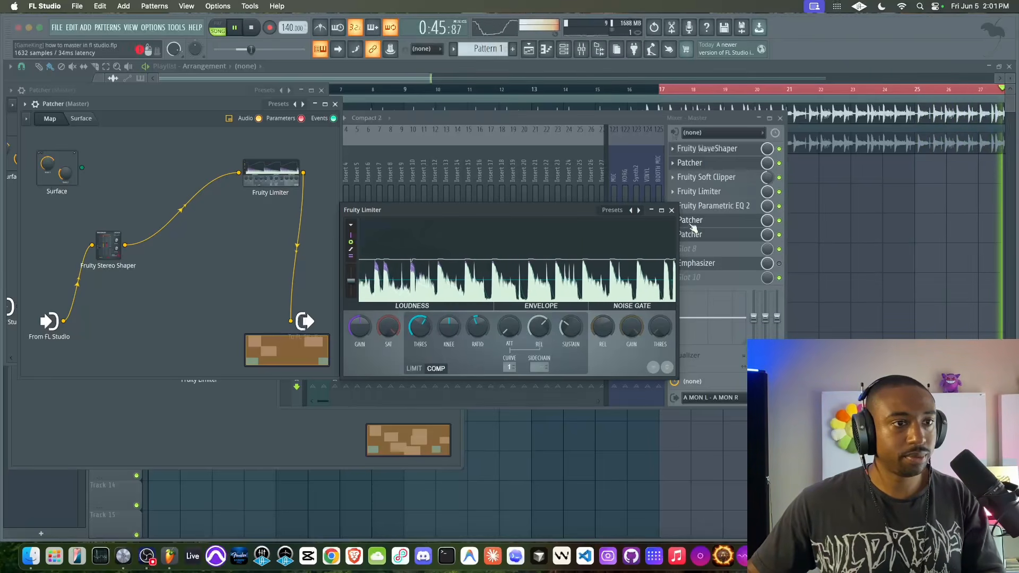
left_click(672, 211)
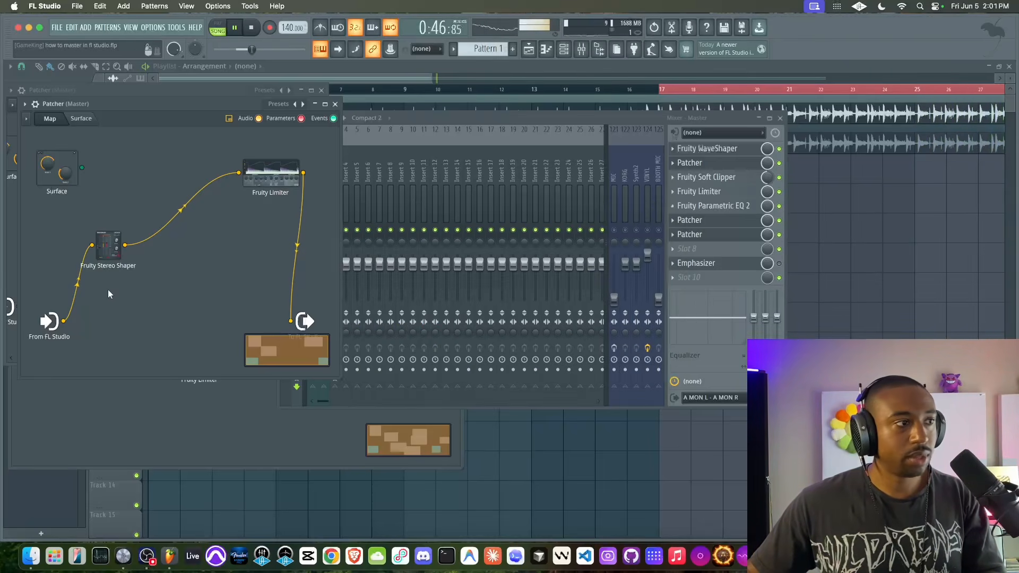
Activate a second audio output on the Fruity Stereo Shaper node and check the plugin's mixer matrix.
right_click(117, 251)
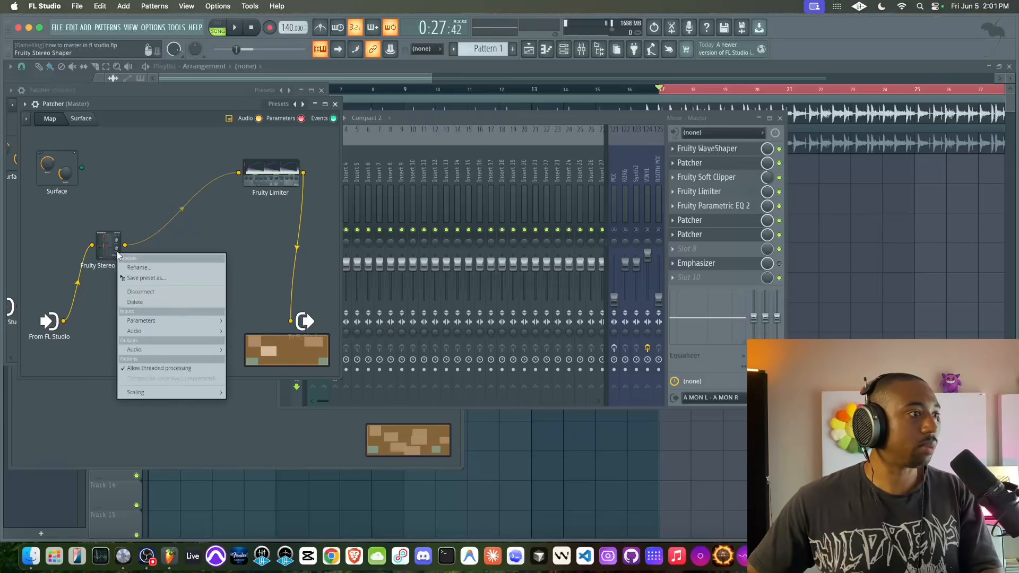
mouse_move(148, 338)
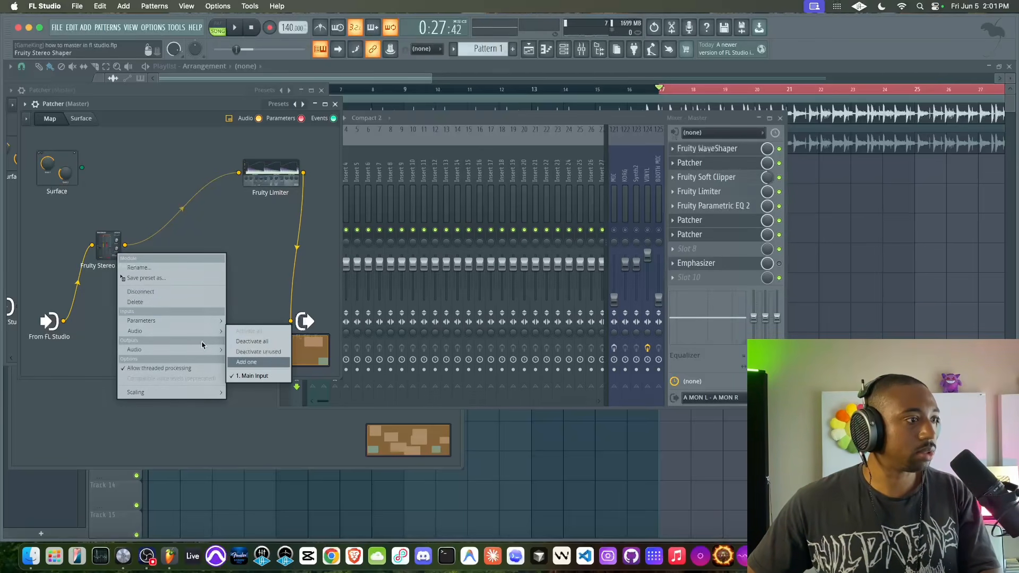
left_click(266, 419)
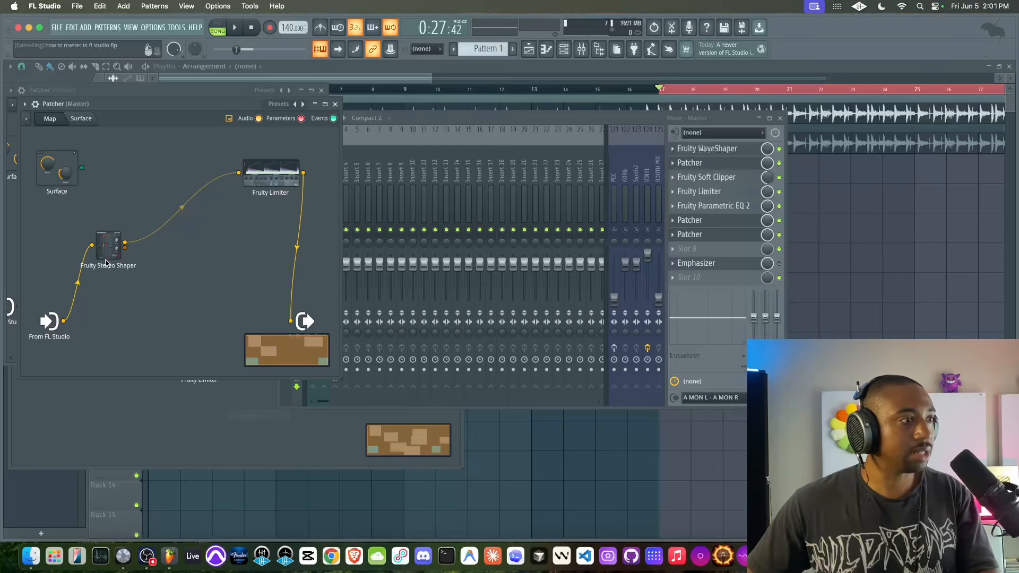
double_click(105, 256)
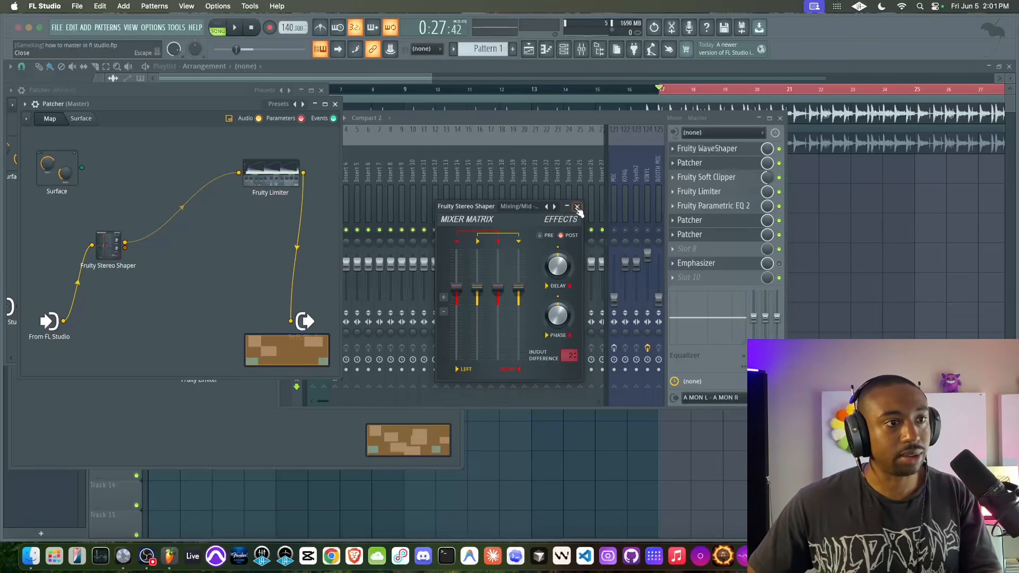
left_click(577, 207)
double_click(117, 255)
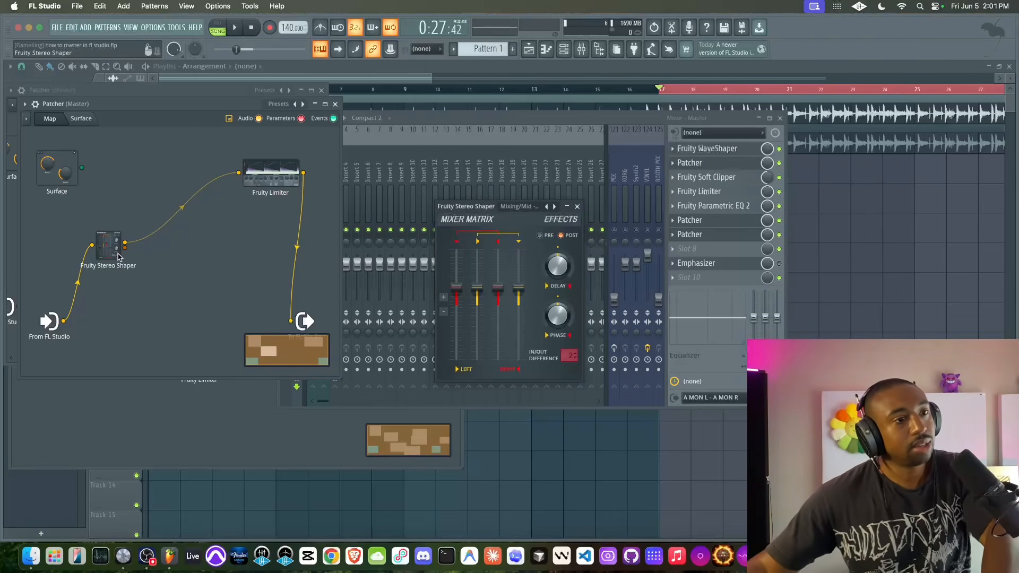
left_click(577, 206)
key("space")
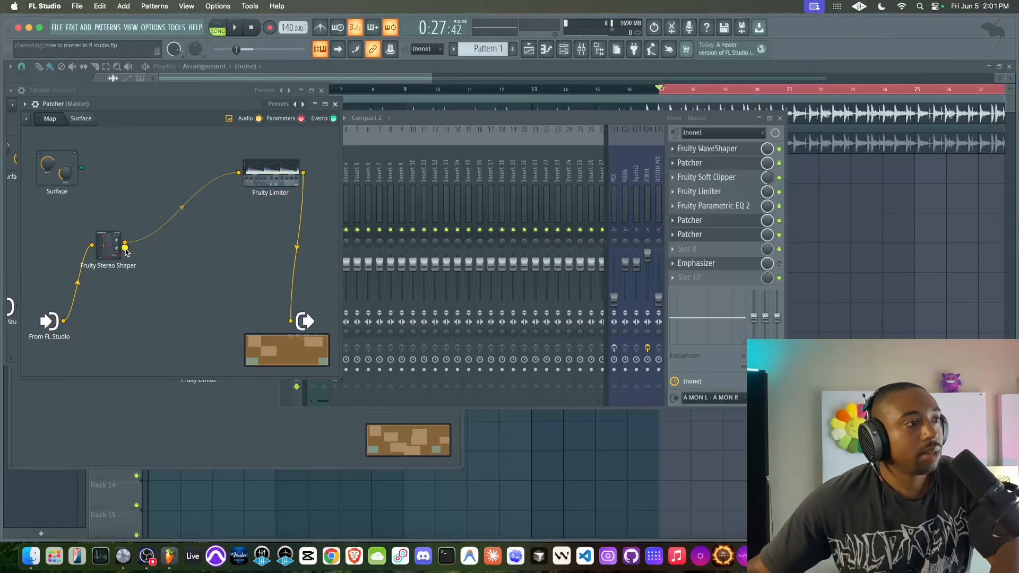
Add a Fruity Parametric EQ to the Stereo Shaper's second output and connect it to the Patcher output while the beat plays.
right_click(126, 252)
left_click(151, 269)
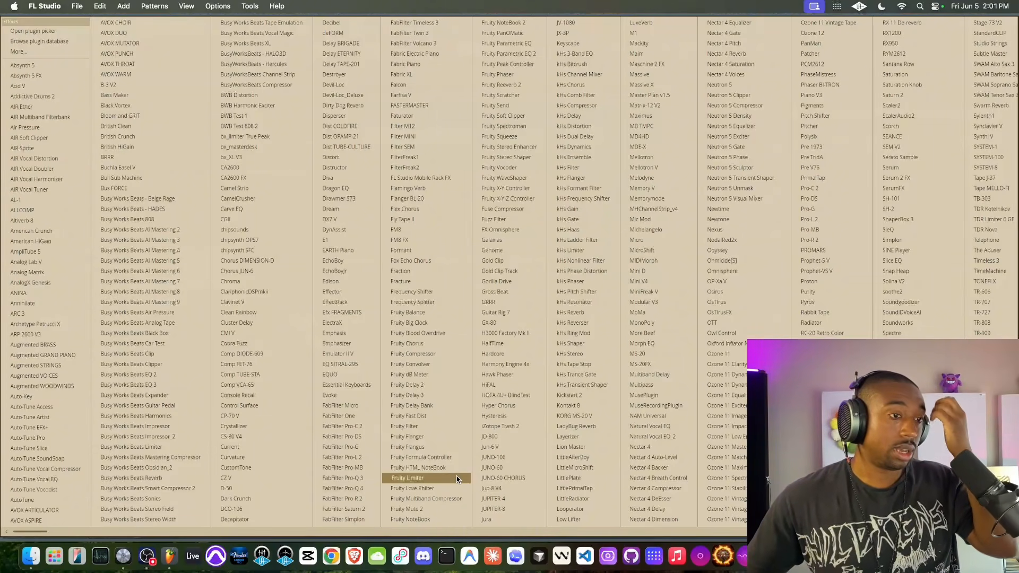
left_click(517, 45)
left_click_drag(101, 283, 188, 282)
key("space")
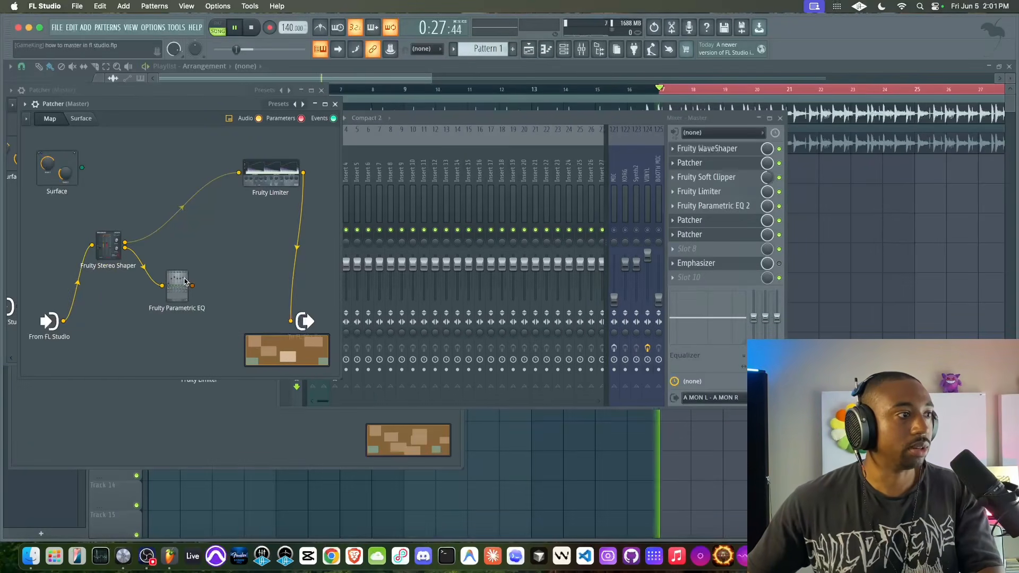
left_click_drag(285, 315, 291, 320)
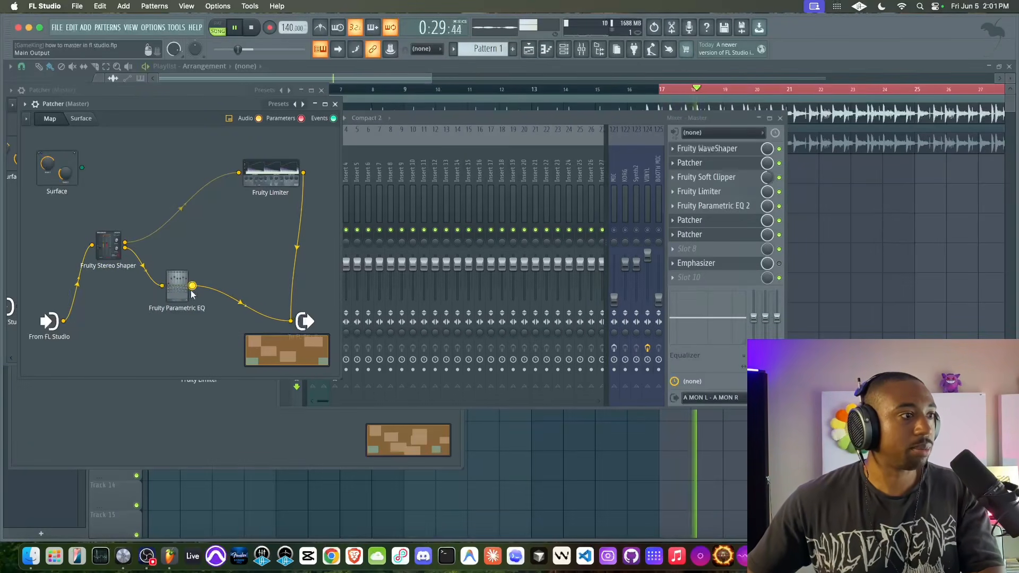
In the Patcher's Fruity Parametric EQ, sweep band 2 with a boost at 47% width, retune it to 304 Hz and cut it slightly to -1.7 dB.
double_click(178, 287)
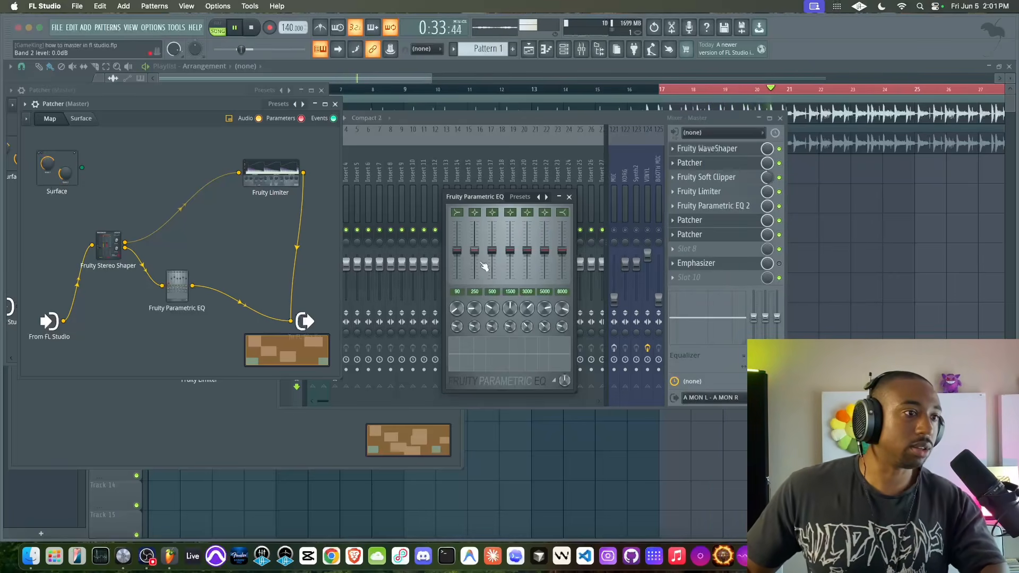
key("space")
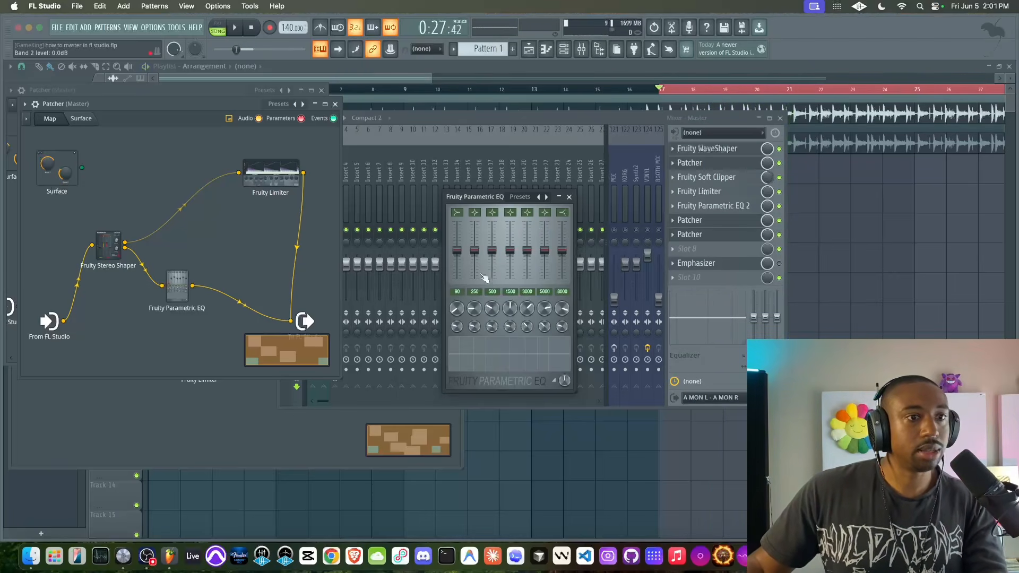
left_click_drag(478, 257, 478, 240)
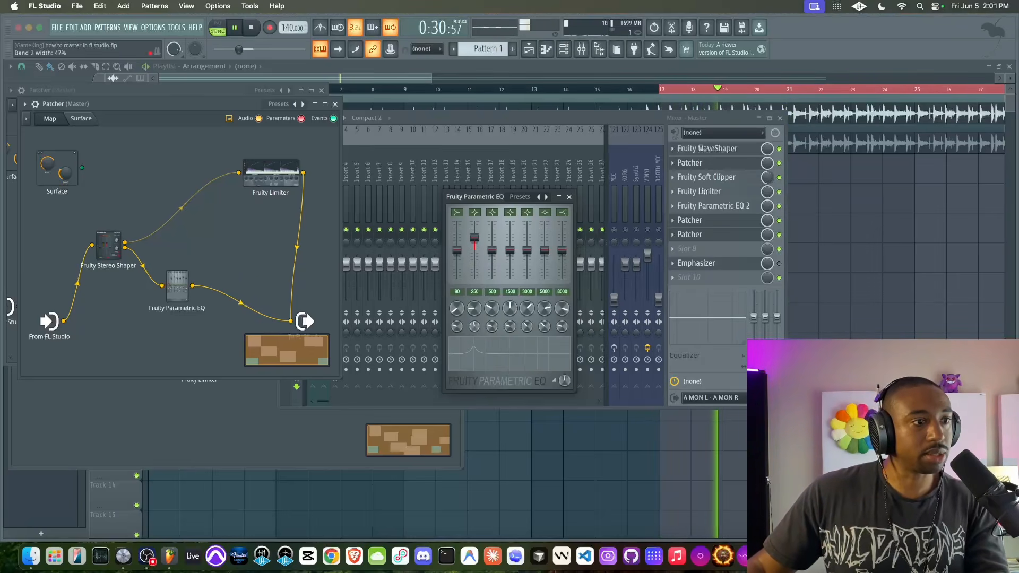
left_click_drag(475, 327, 474, 328)
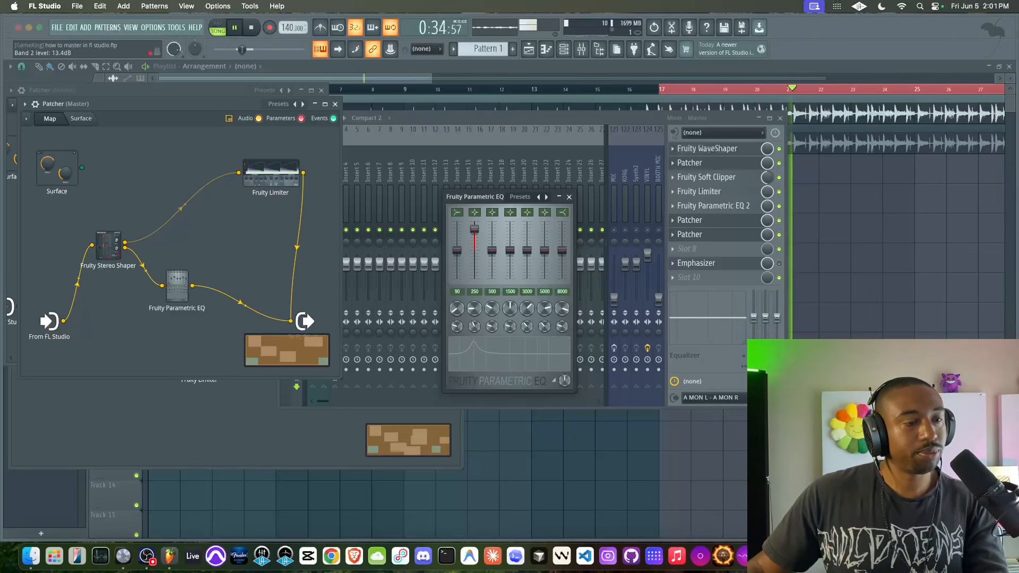
left_click_drag(474, 308, 474, 305)
left_click_drag(474, 229, 474, 250)
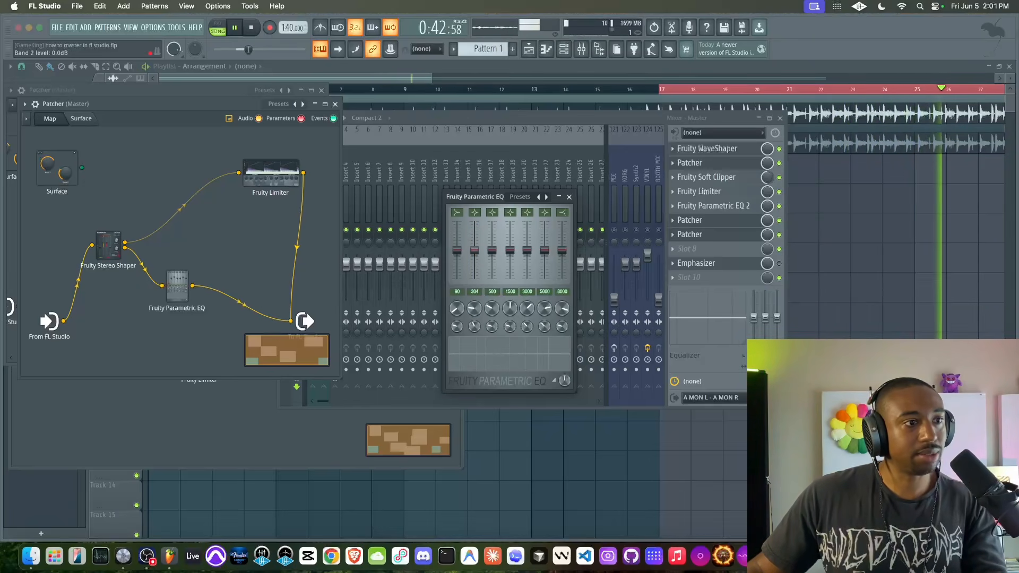
mouse_move(474, 250)
left_mouse_down()
mouse_move(474, 237)
mouse_move(474, 255)
left_mouse_up()
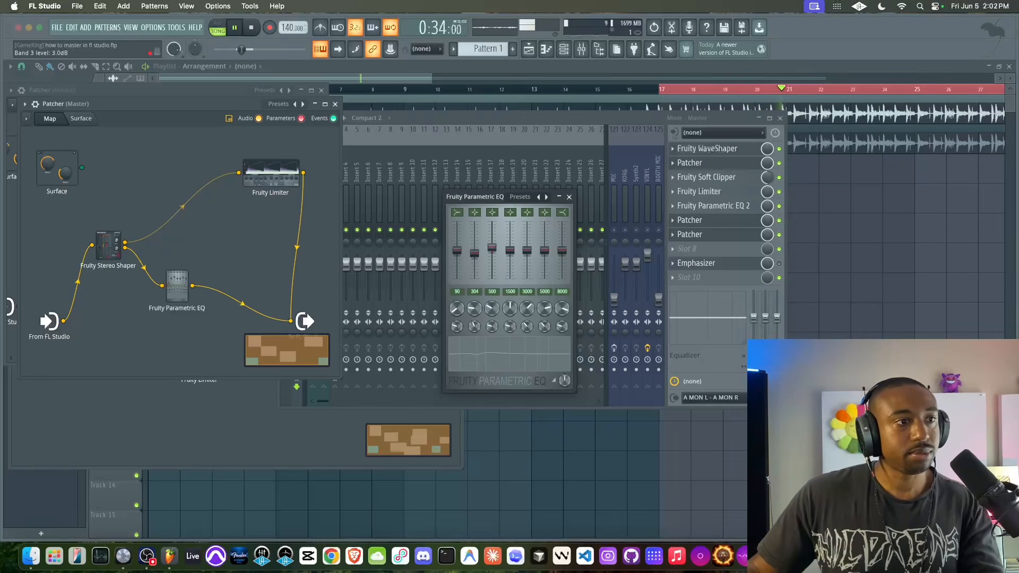
Set EQ band 3 to 0.7 dB, band 6 to 3.0 dB and band 1 to -18.0 dB, raise band 7 slightly, and close the EQ.
left_click_drag(492, 239, 492, 249)
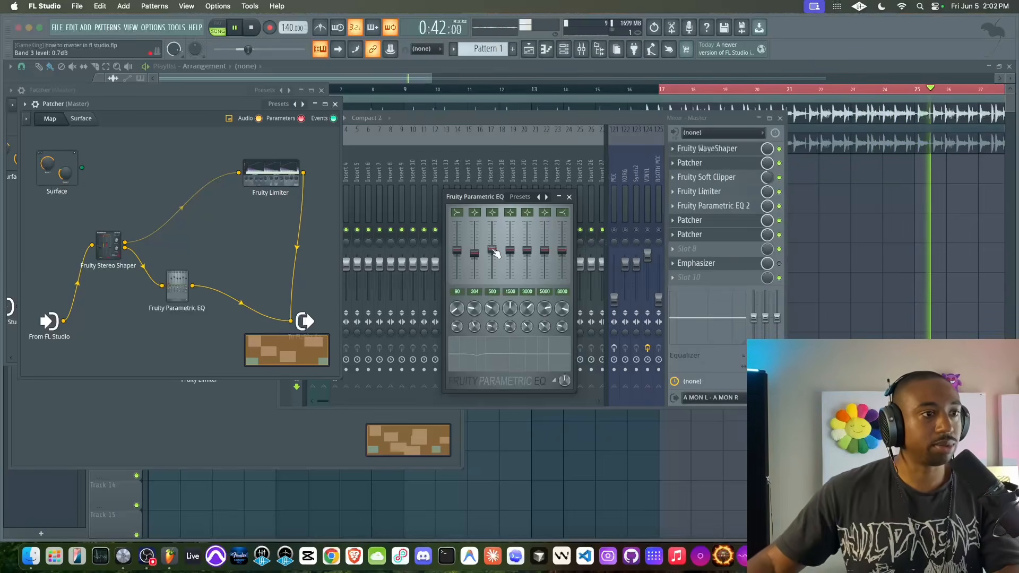
left_click_drag(544, 250, 545, 243)
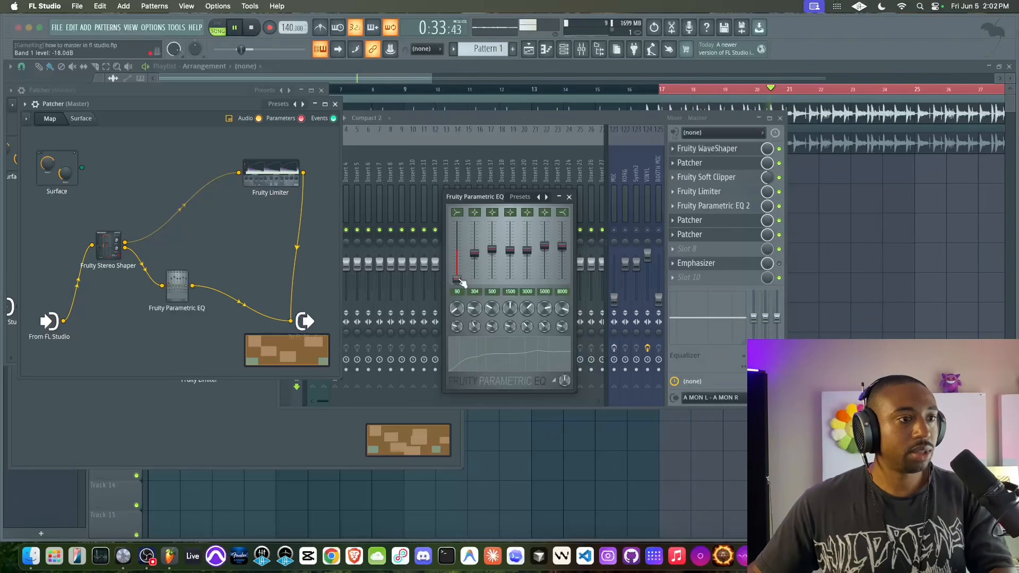
key("space")
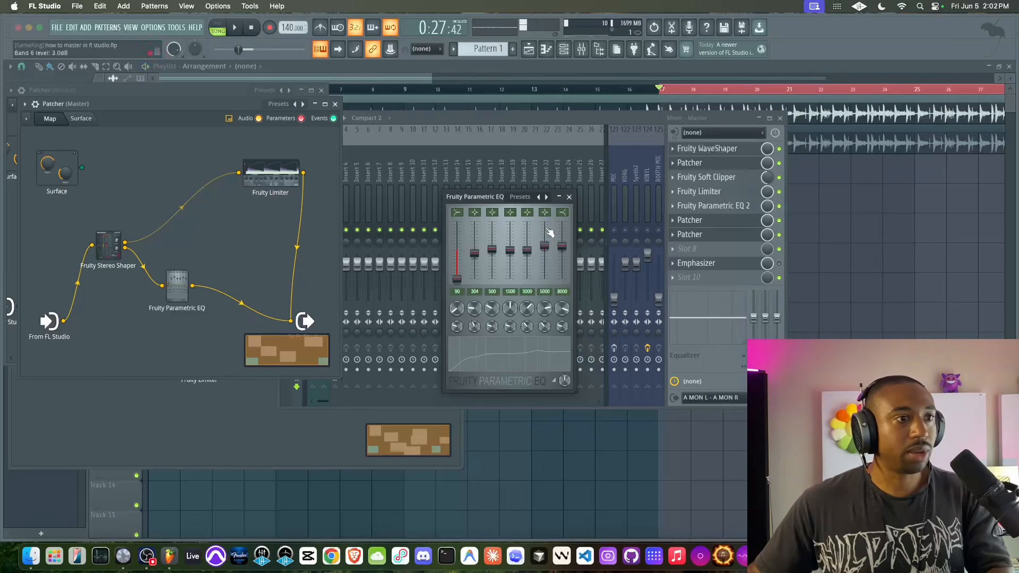
left_click(569, 198)
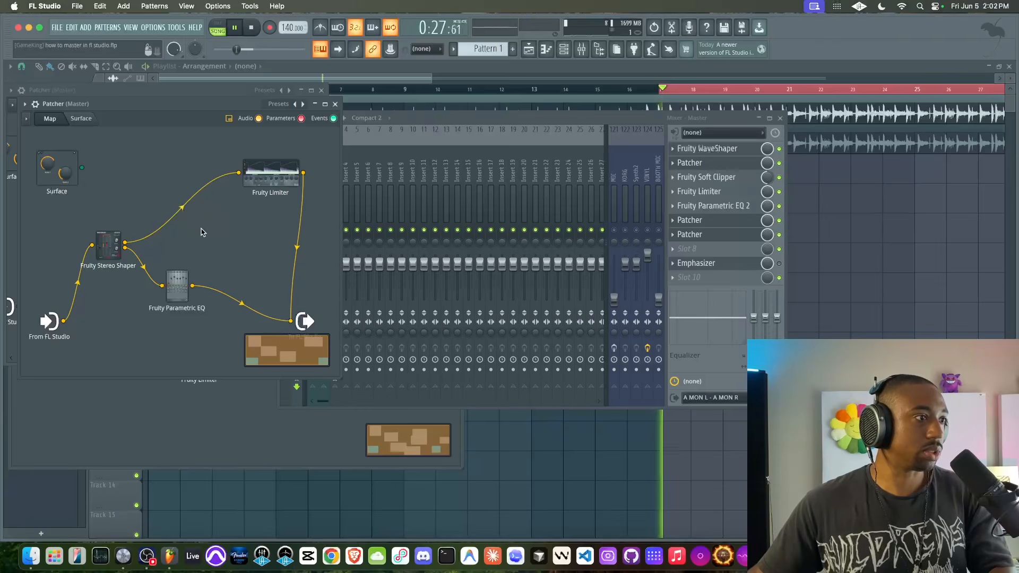
Reopen the Patcher's Fruity Parametric EQ, set the band 1 level to -9.3 dB during playback, and audition the loop with the EQ closed.
double_click(177, 285)
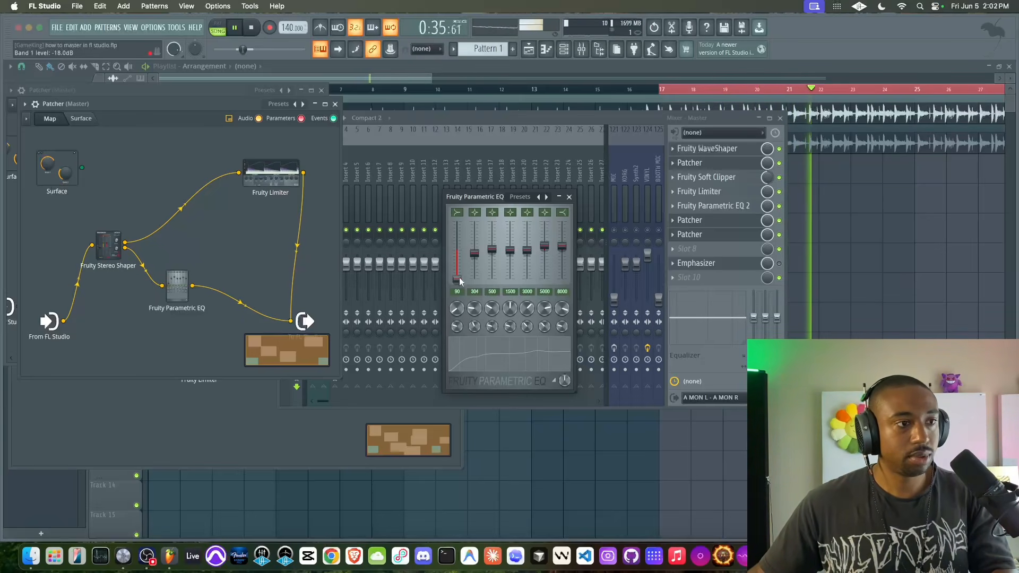
left_click_drag(459, 277, 457, 251)
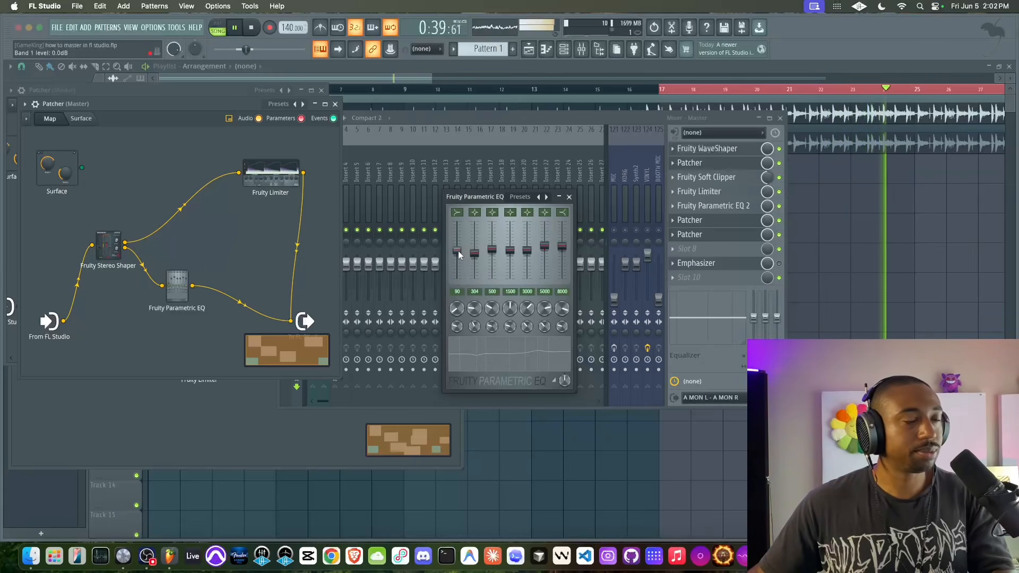
left_click_drag(457, 251, 458, 229)
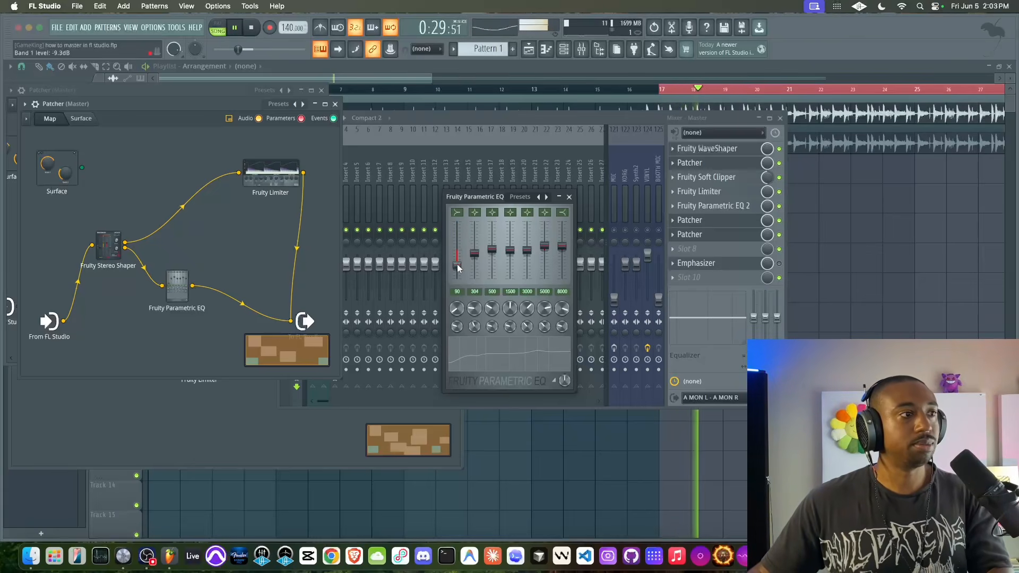
left_click(569, 196)
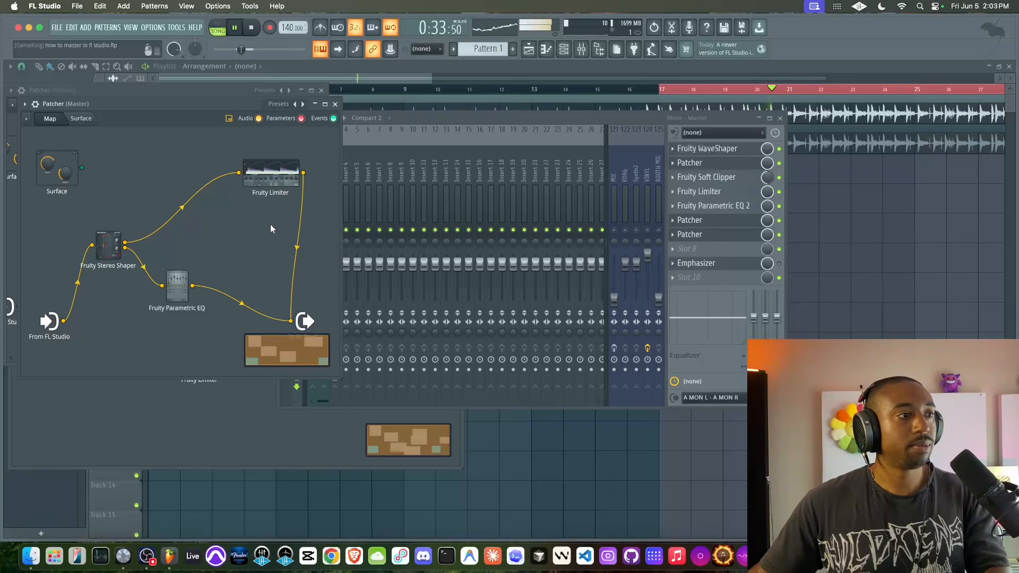
key("space")
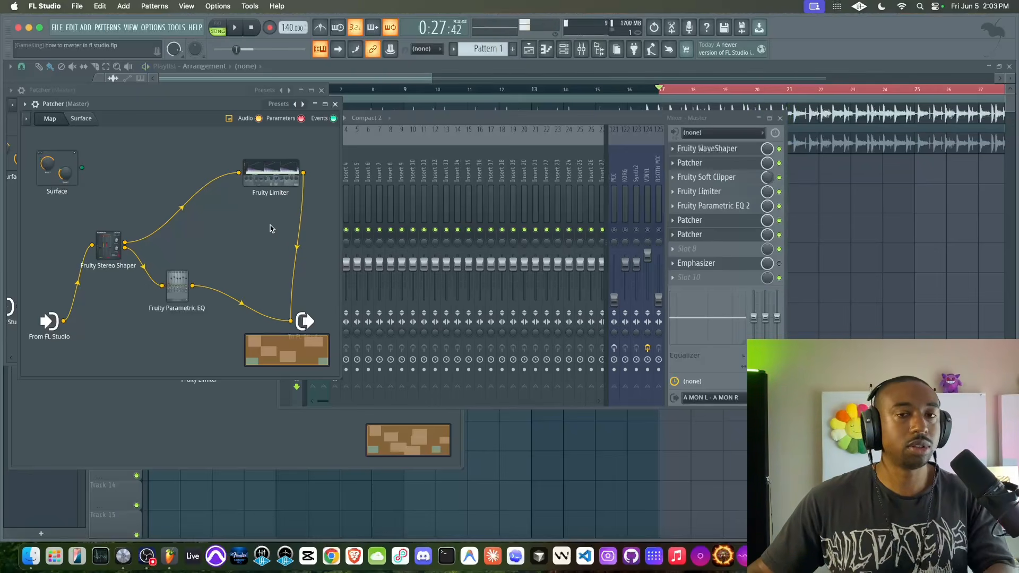
key("space")
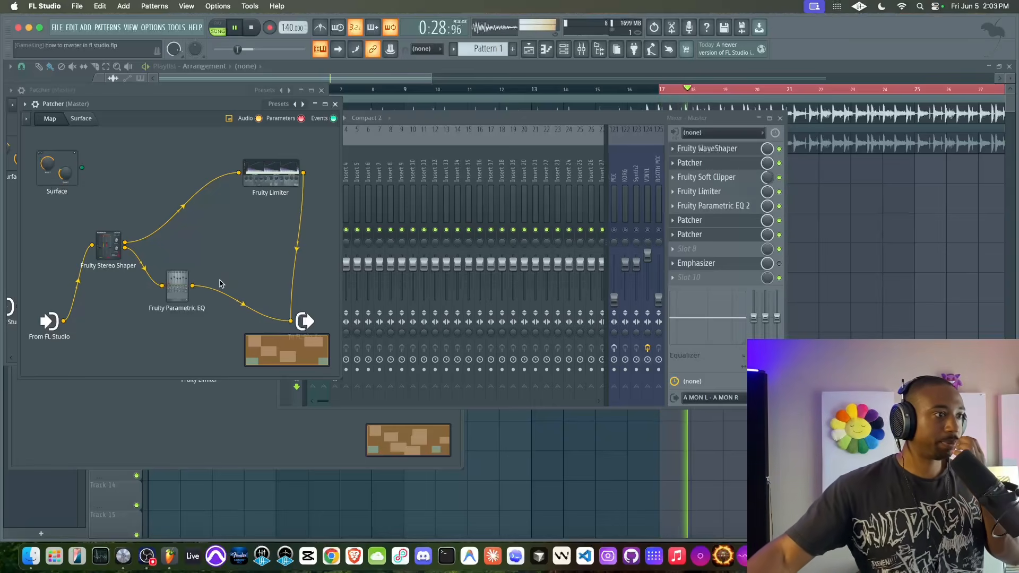
Soften the band 1 cut in the Patcher's Fruity Parametric EQ, and close the EQ and its Patcher.
left_click(181, 289)
left_click_drag(457, 264, 475, 250)
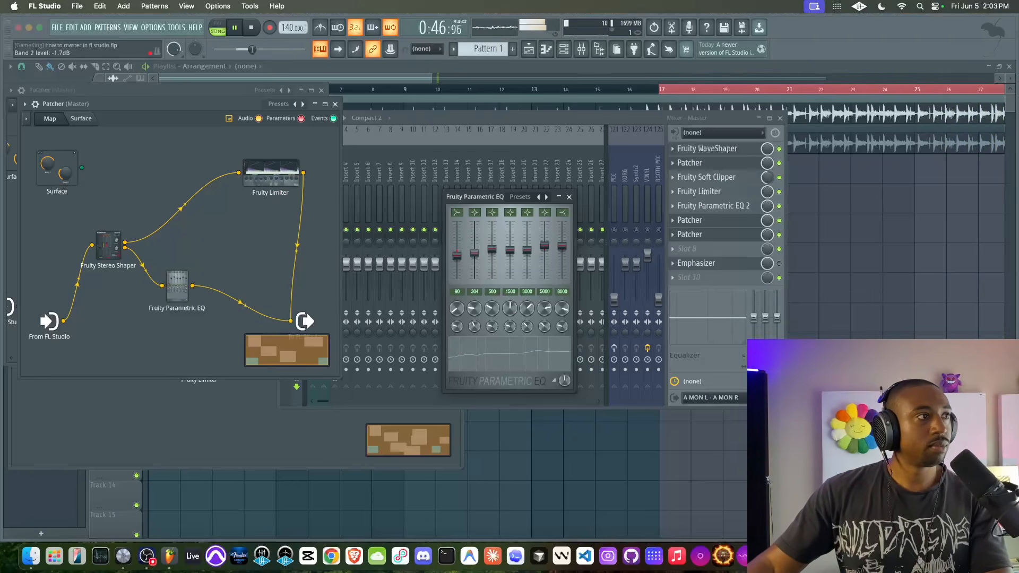
left_click(573, 197)
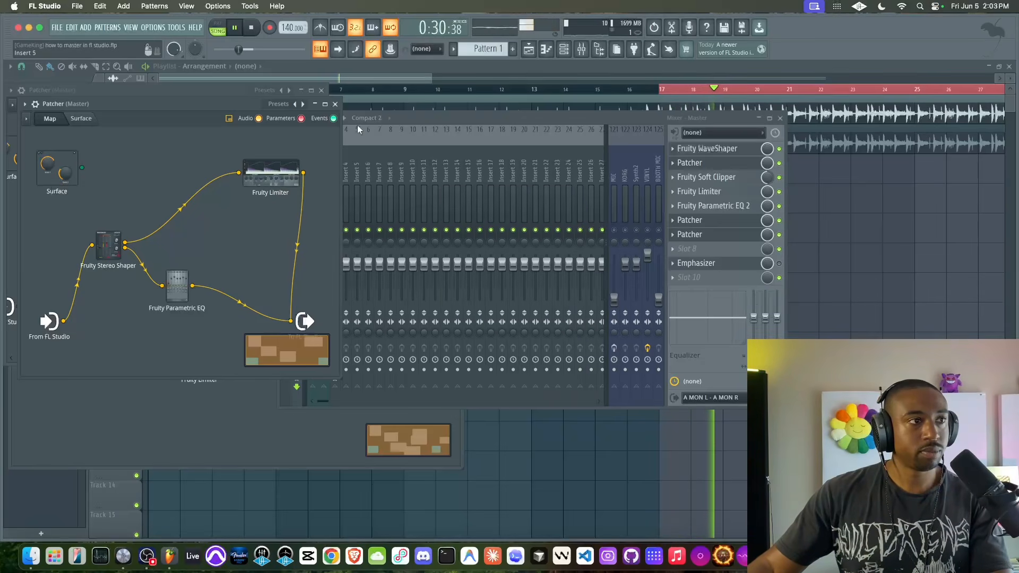
left_click(336, 104)
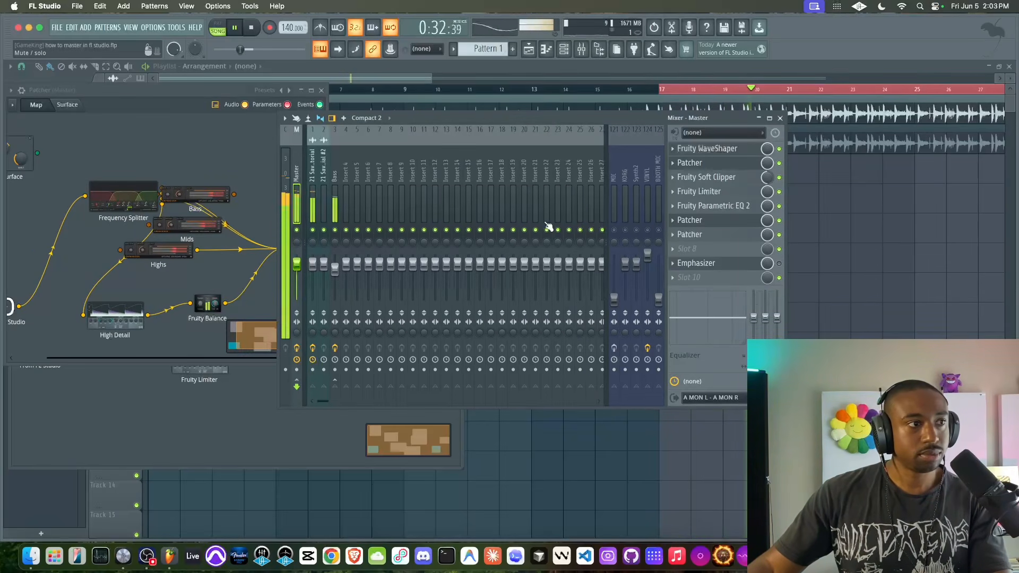
Open the Emphasizer on the master track and set its input gain to 0.8 dB while the loop plays.
left_click(734, 268)
key("space")
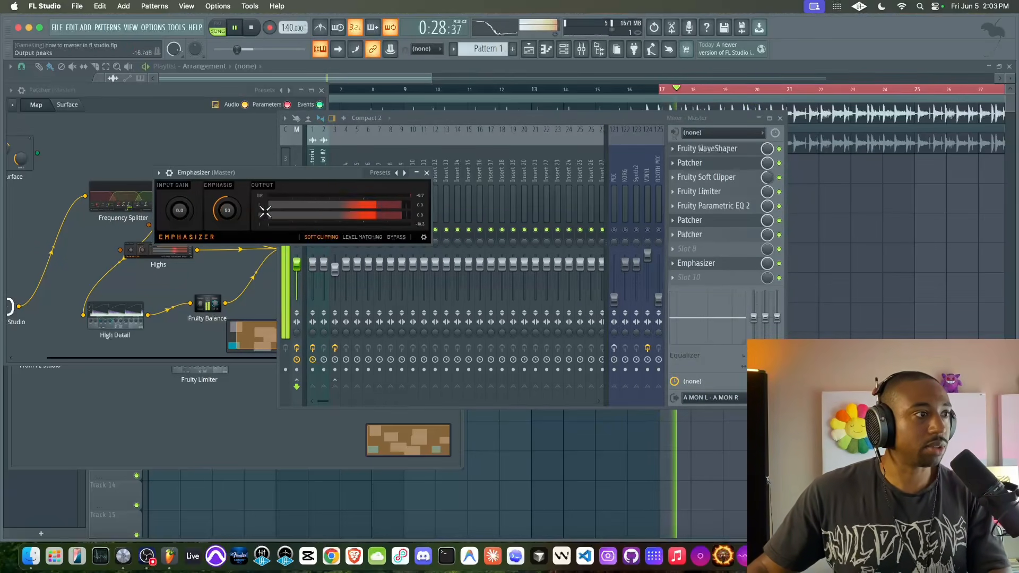
left_click_drag(172, 209, 173, 208)
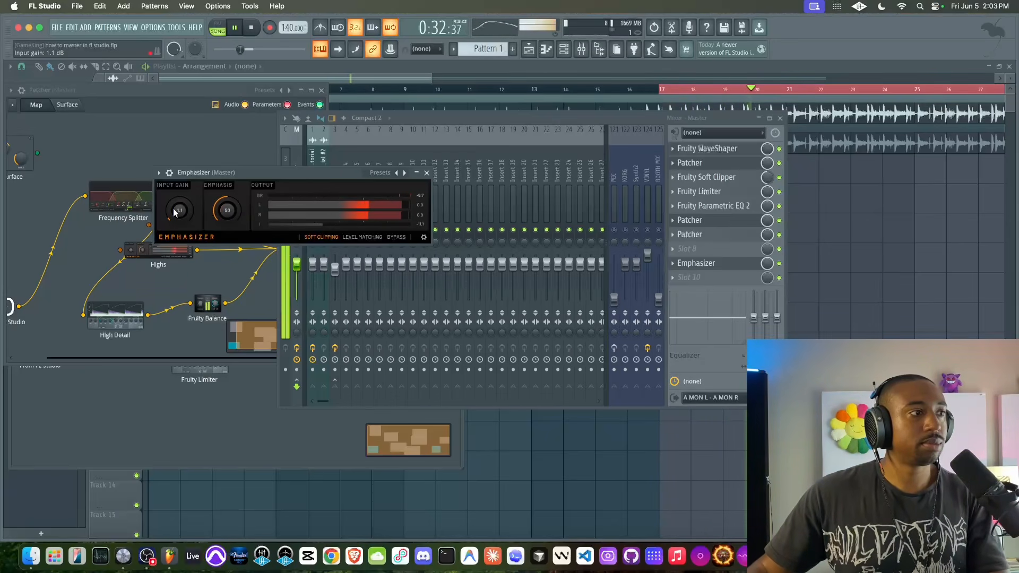
left_click_drag(178, 209, 178, 211)
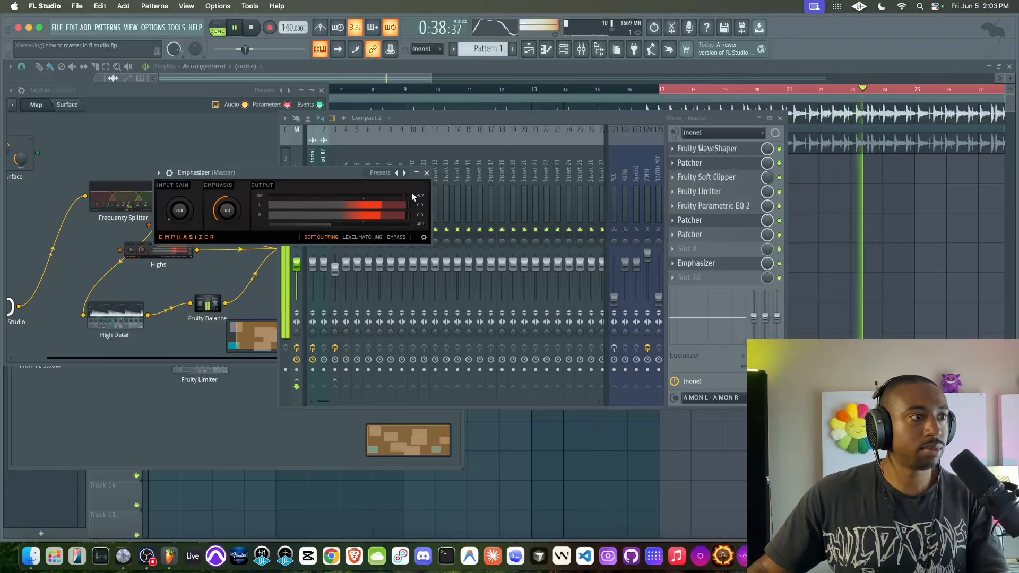
key("space")
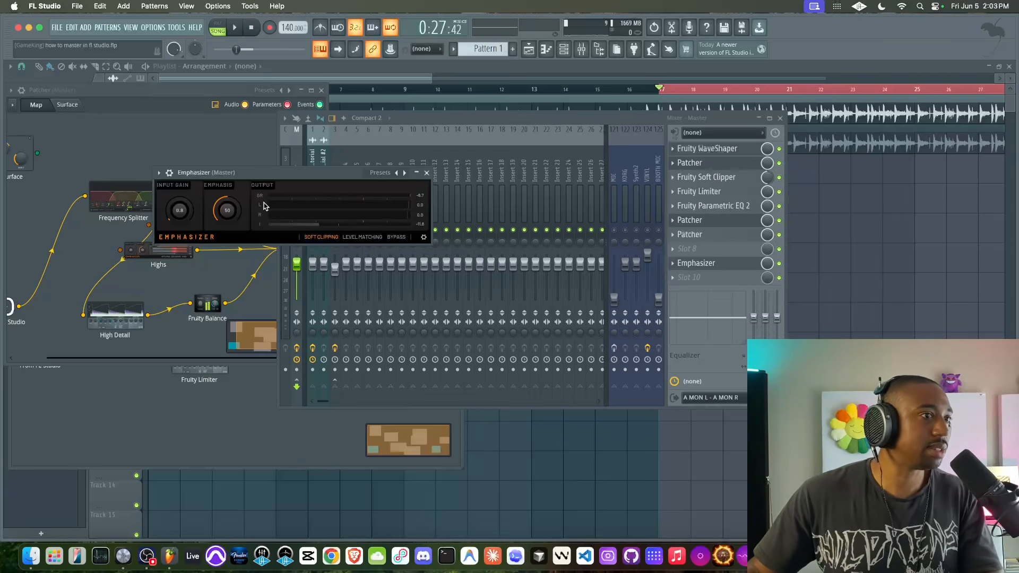
Audition the loop with the Emphasizer's input gain lowered to 0.1 dB, and raise the gain in small amounts to 0.6 dB.
key("space")
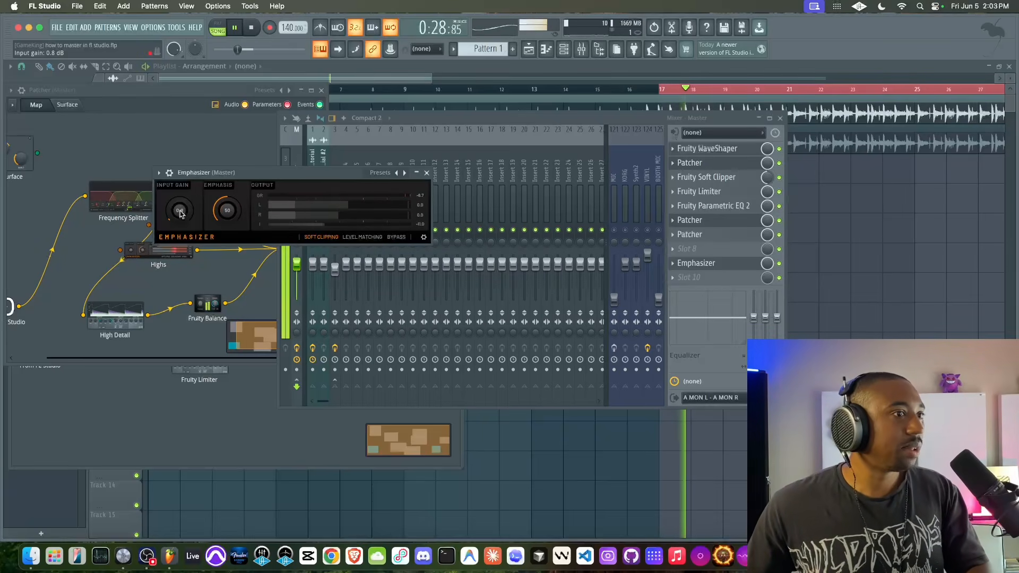
left_click_drag(192, 208, 192, 210)
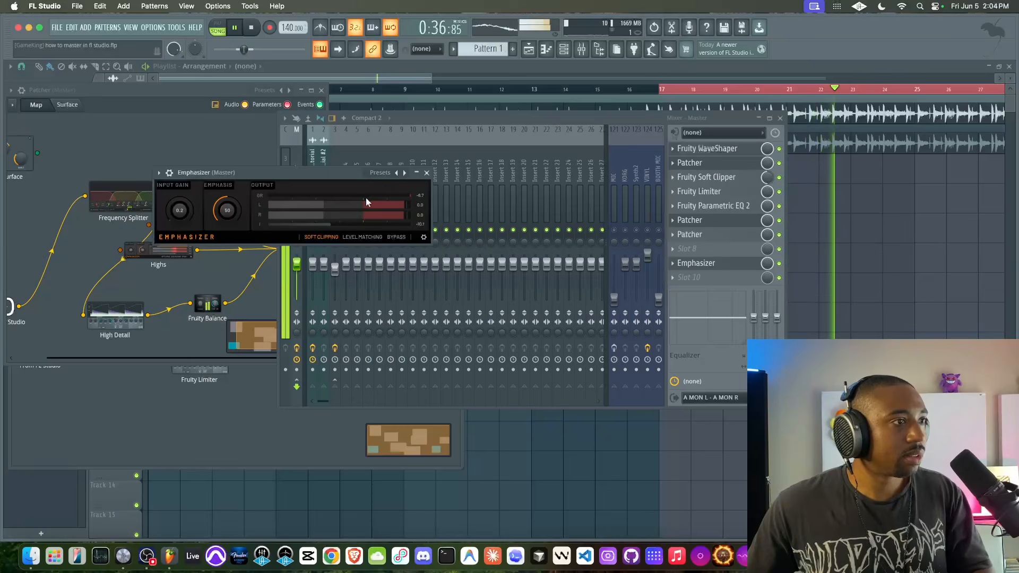
left_click_drag(183, 211, 183, 214)
key("space")
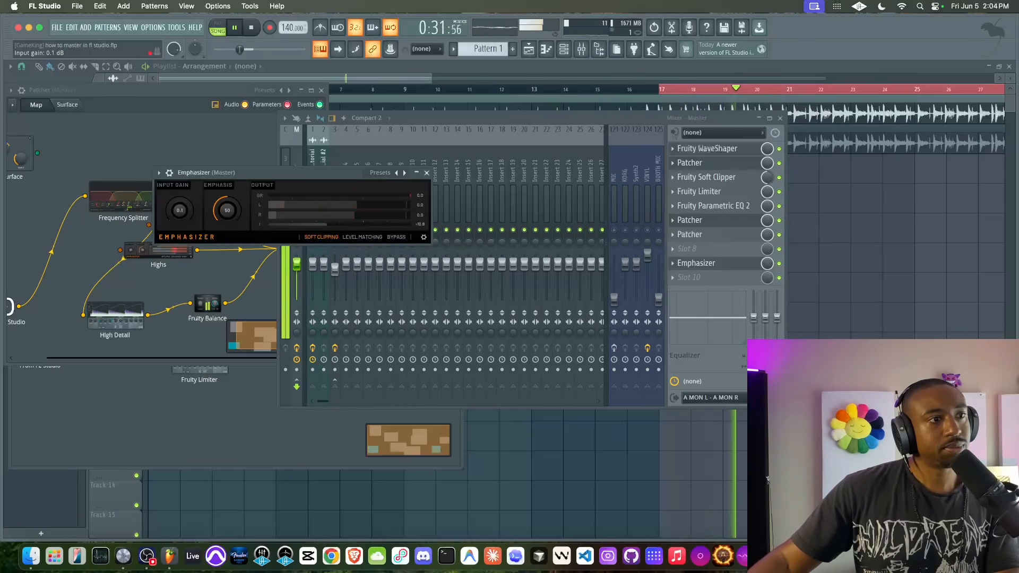
left_click_drag(180, 210, 181, 208)
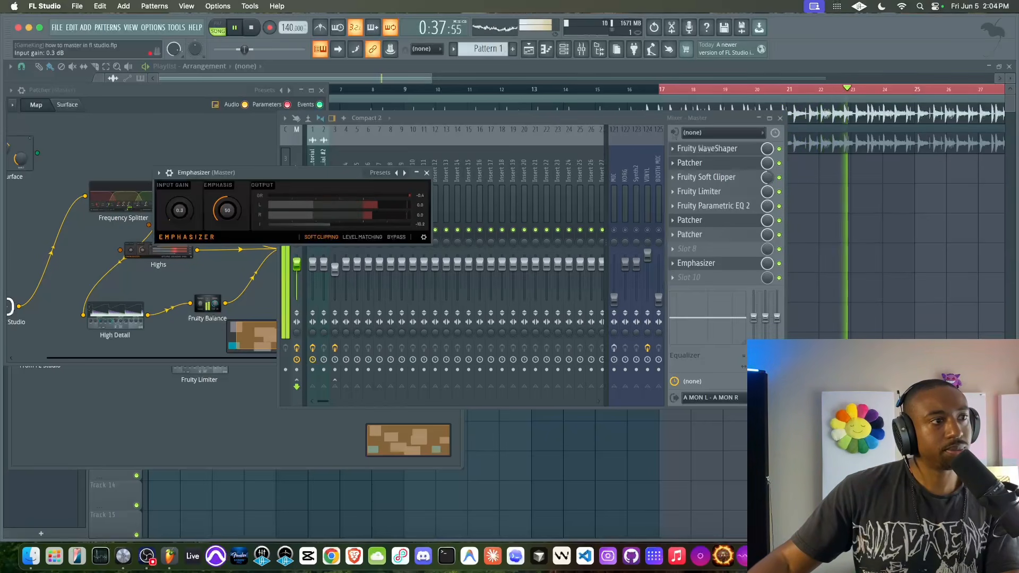
left_click_drag(183, 214, 183, 211)
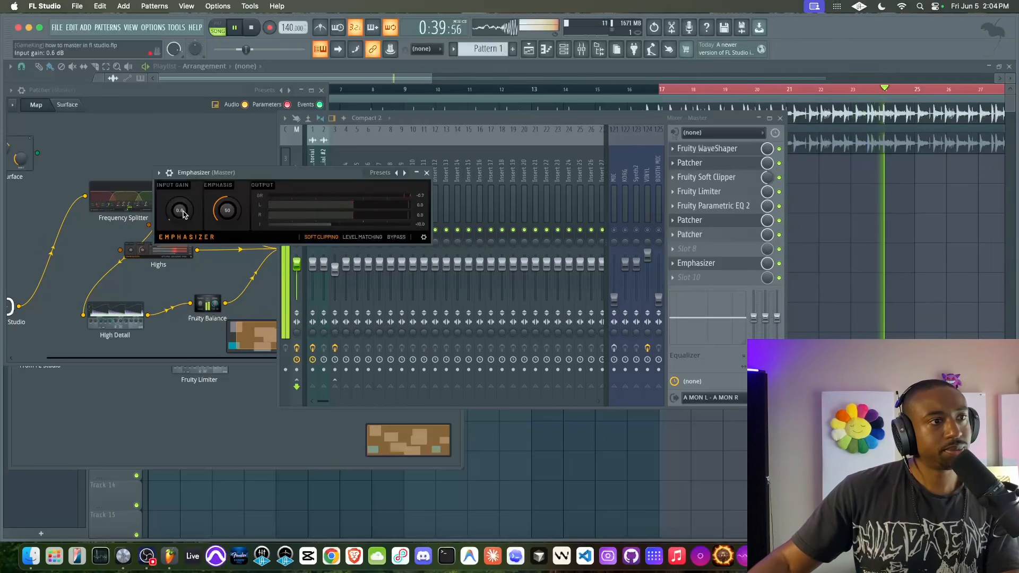
right_click(183, 214)
left_click(183, 215)
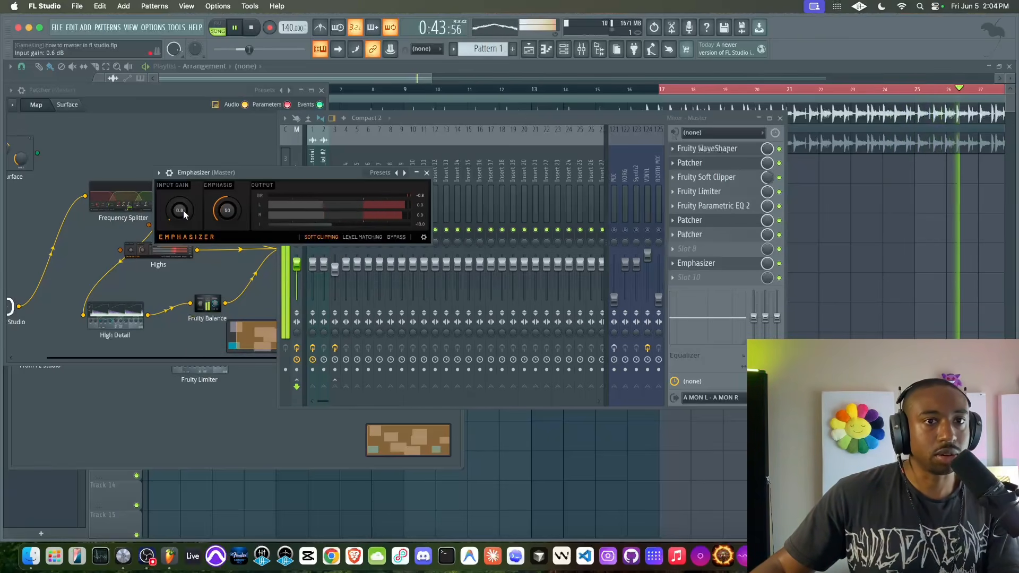
Set the Emphasizer's input gain to 1.8 dB, stop playback and close the plugin.
left_click_drag(183, 212, 183, 209)
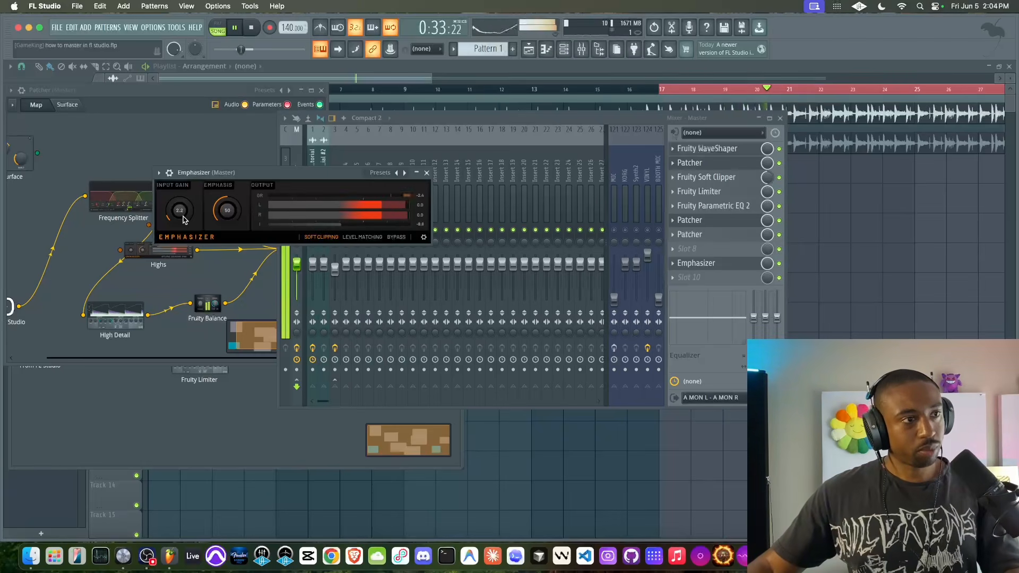
left_click_drag(180, 211, 184, 221)
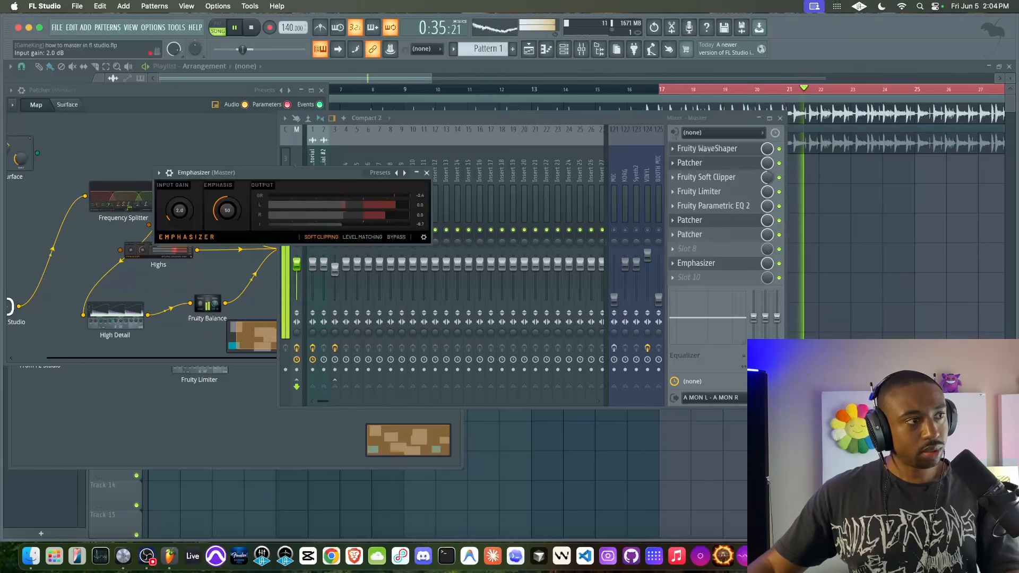
key("space")
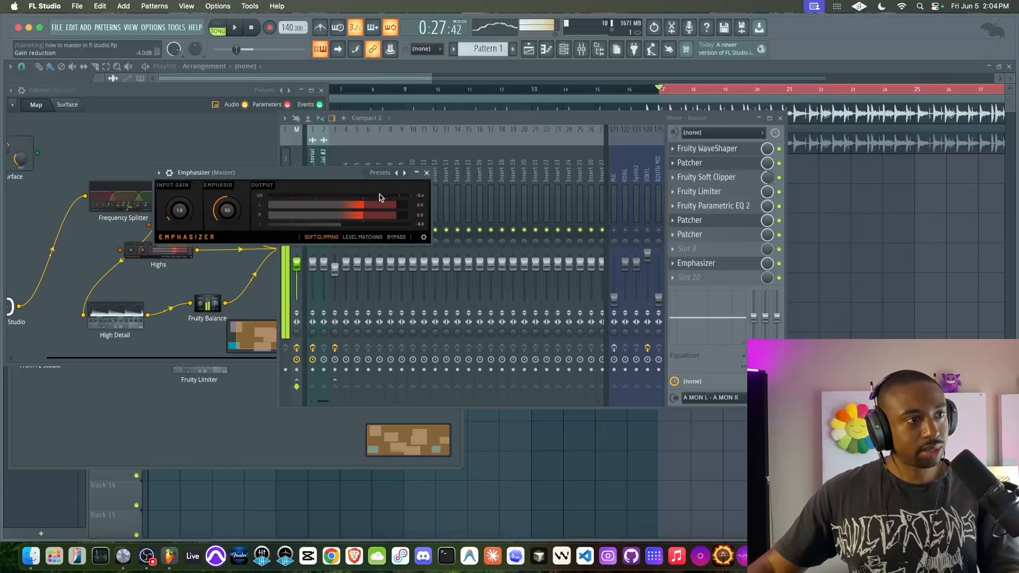
left_click(426, 172)
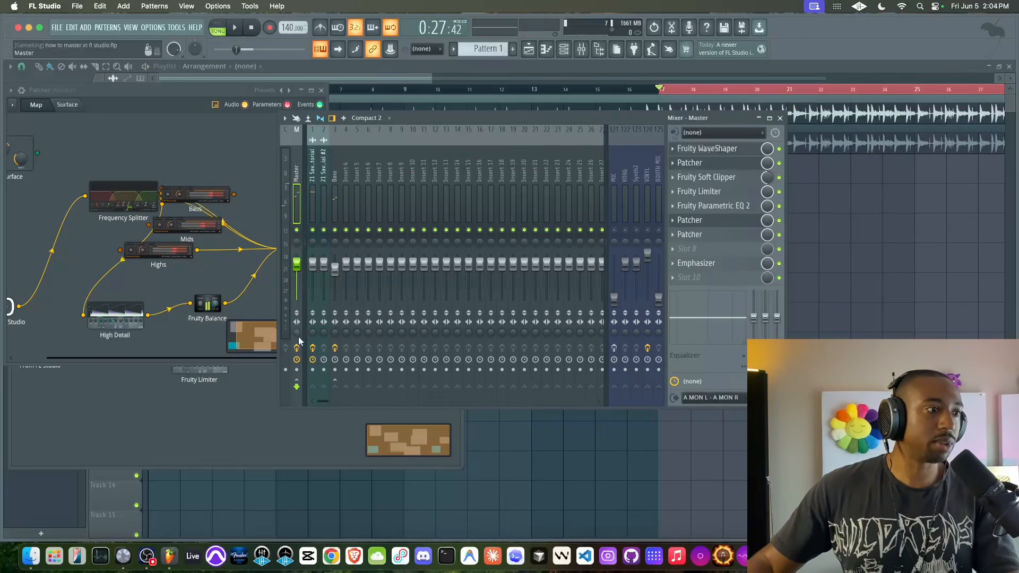
Play the loop, save the project, and toggle the master track's effects to compare the mastered and unprocessed sound.
key("space")
key("super+s")
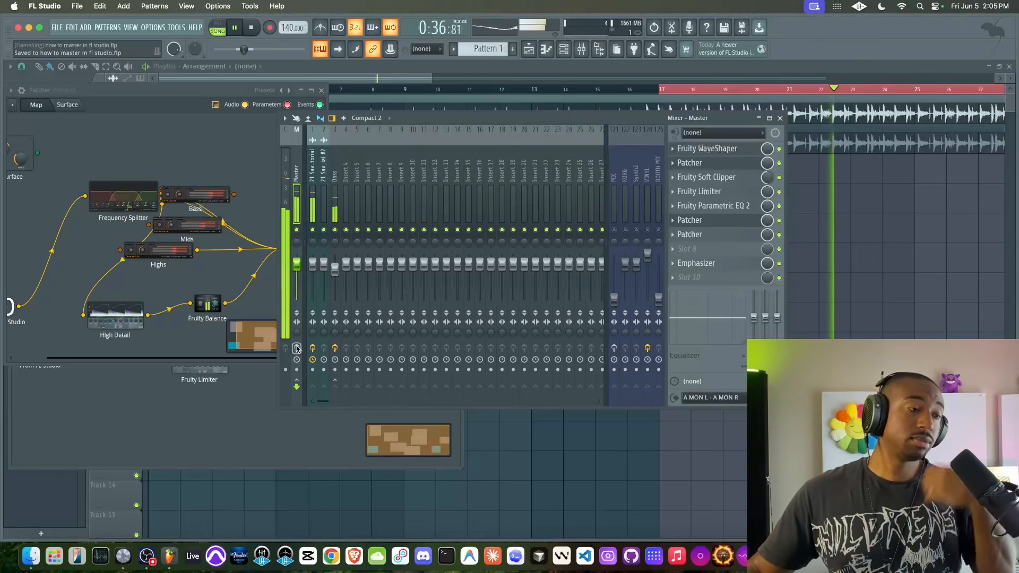
left_click(297, 348)
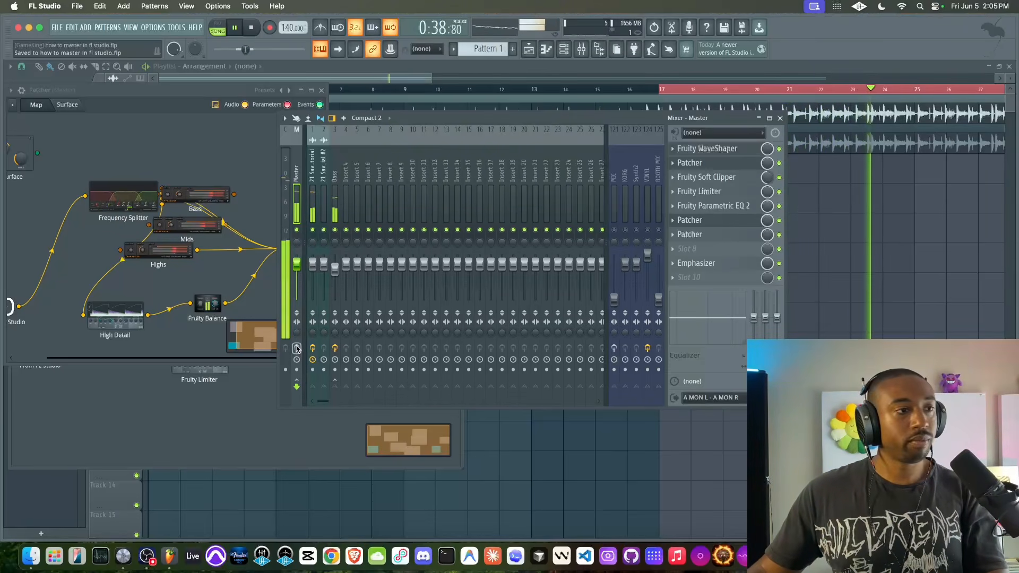
Add a Fruity Limiter to slot 8 of the master track and switch it to compressor mode.
left_click(502, 428)
scroll(517, 245, "down", 3)
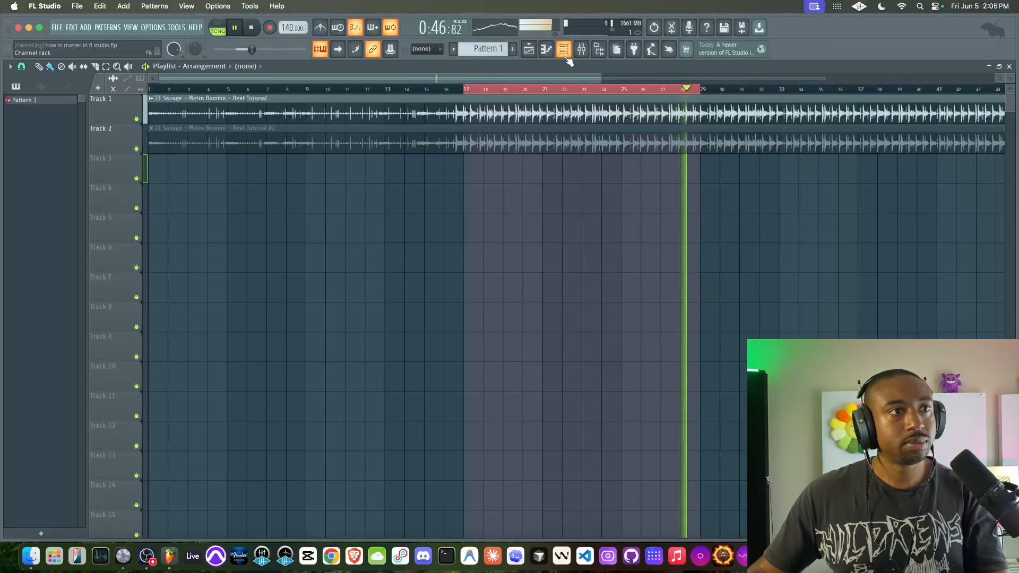
key("space")
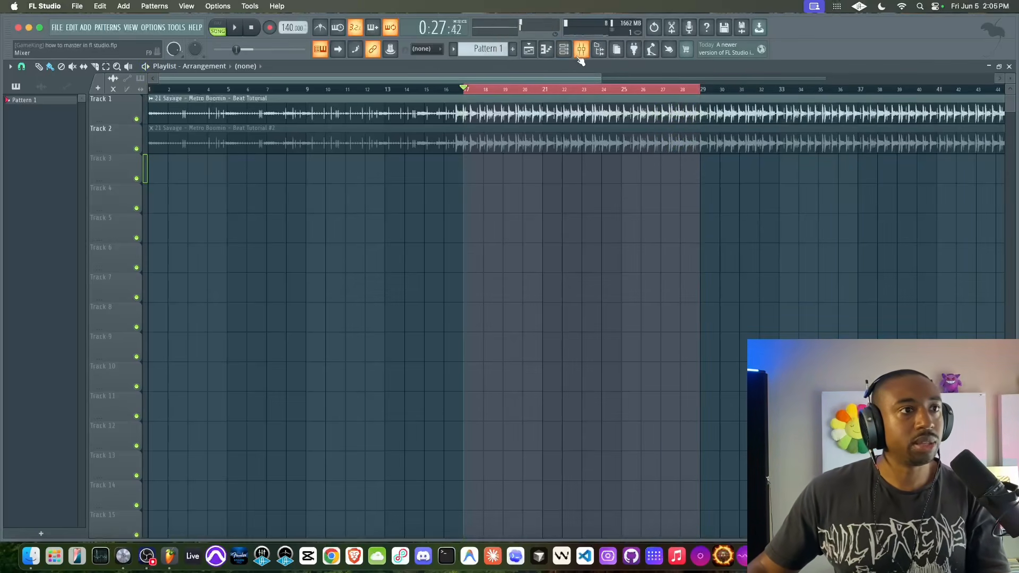
left_click(580, 55)
key("space")
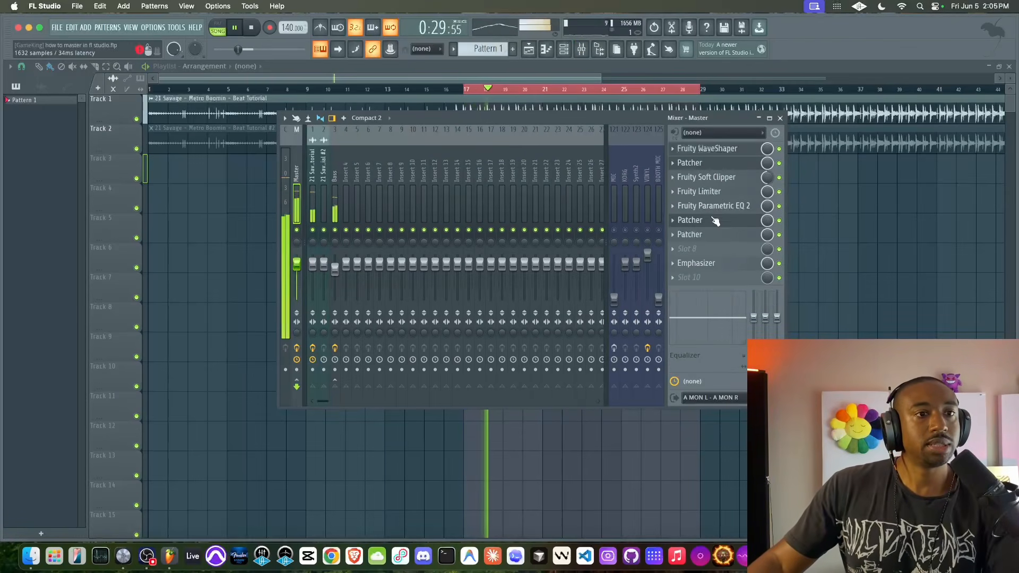
left_click(693, 250)
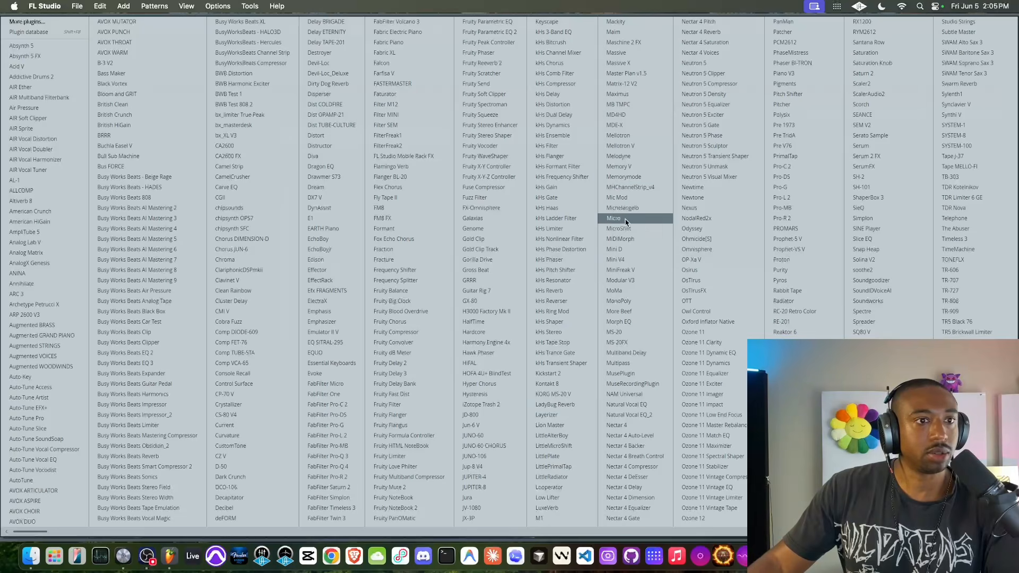
left_click(418, 457)
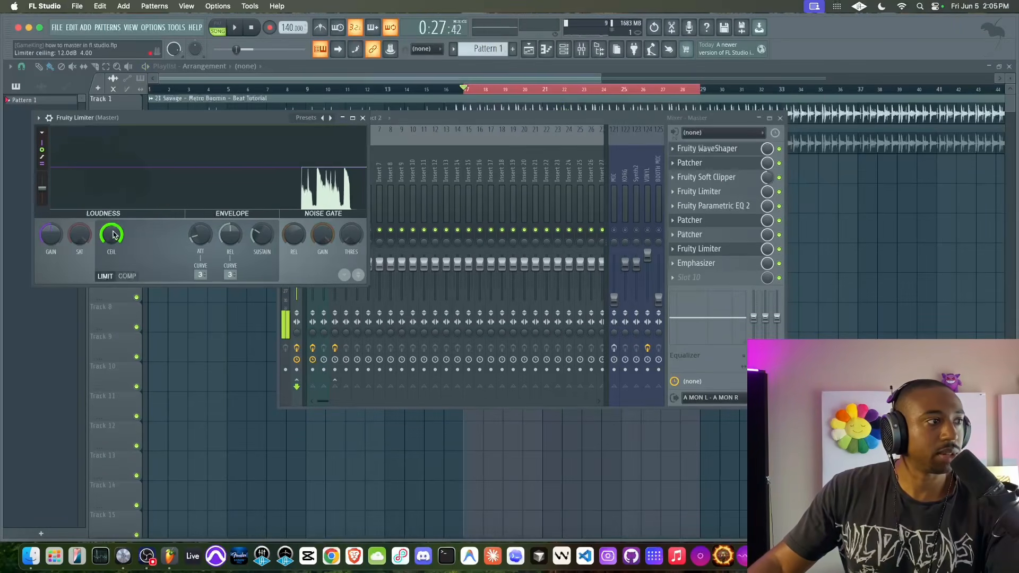
left_click(127, 276)
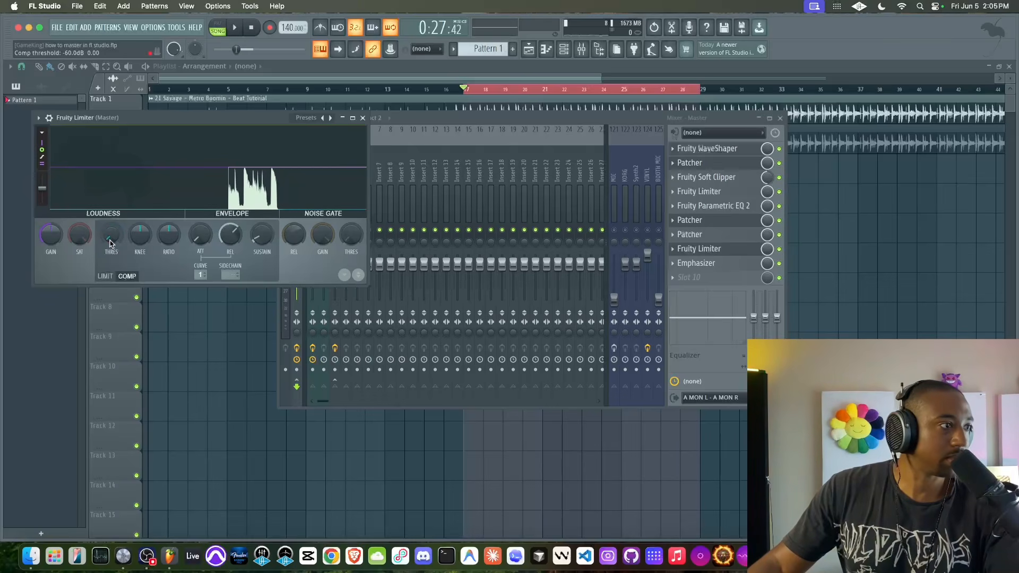
Fine-tune the compression ratio of the master's new Fruity Limiter while the loop plays.
key("space")
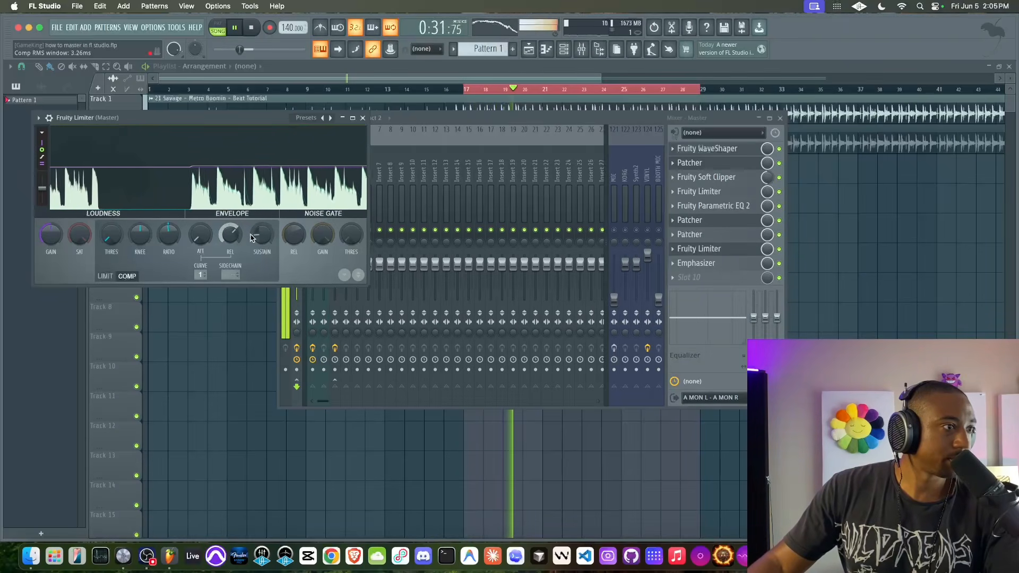
right_click(168, 231)
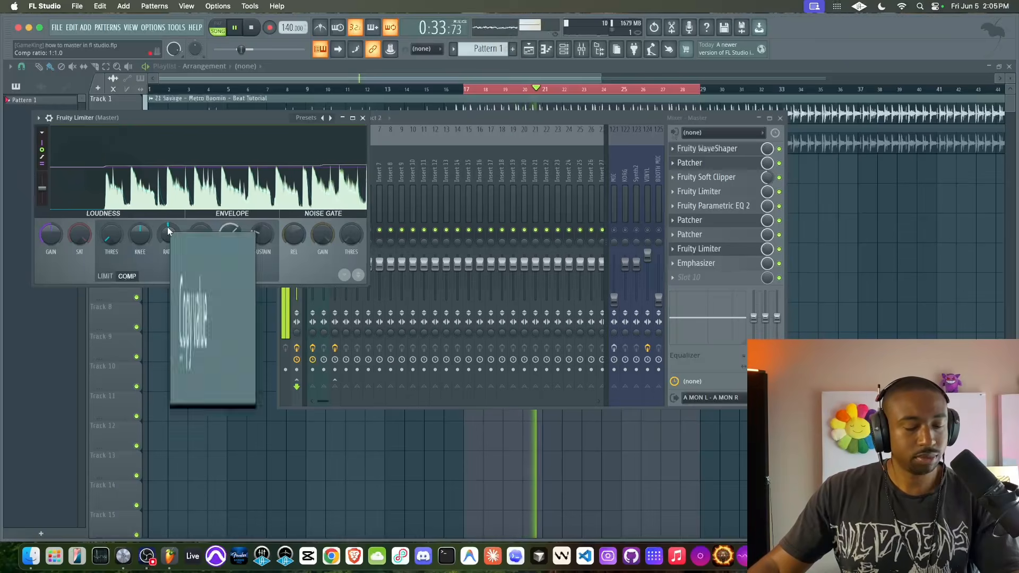
key("Escape")
left_click_drag(169, 234, 169, 232)
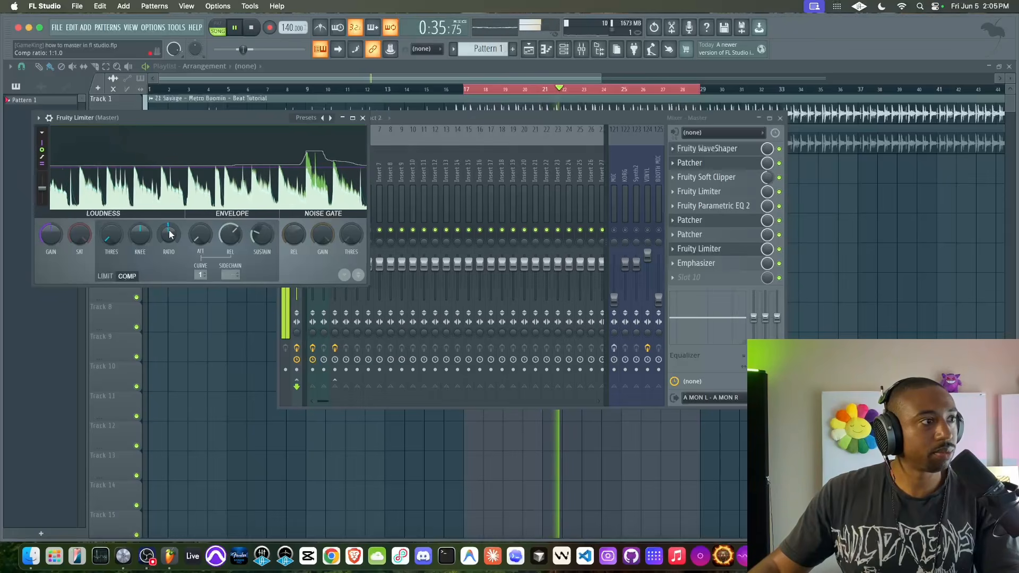
key("space")
key("space")
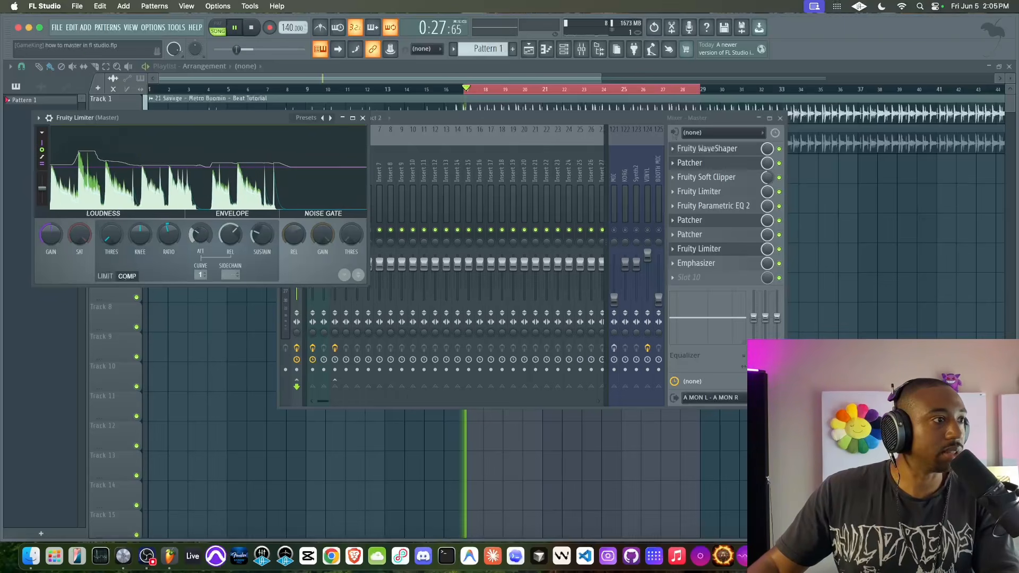
left_click_drag(169, 234, 169, 238)
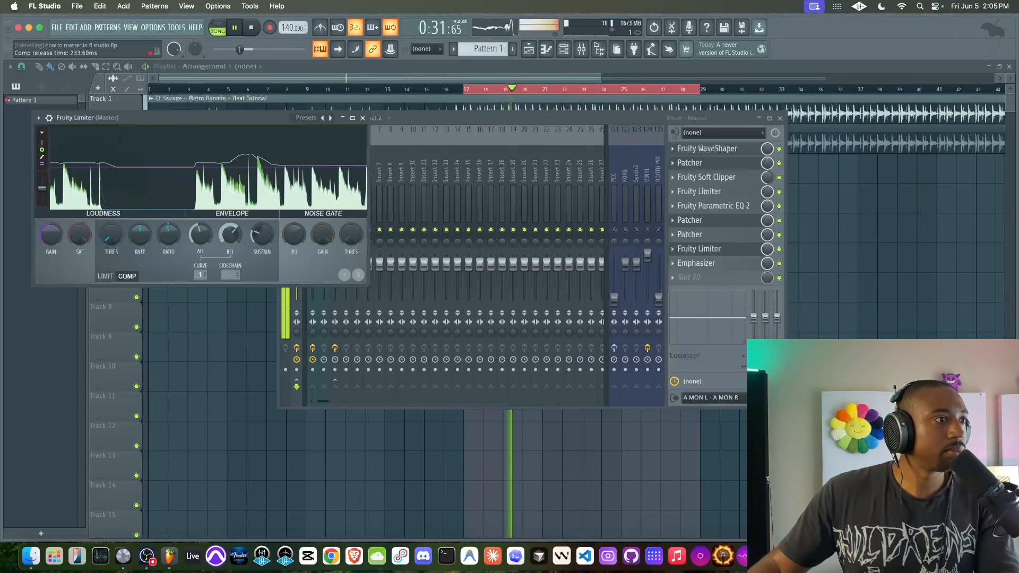
Audition the compressor with a knee of -30%, readjust the knee, and set the envelope curve to 4.
left_click_drag(142, 243, 140, 249)
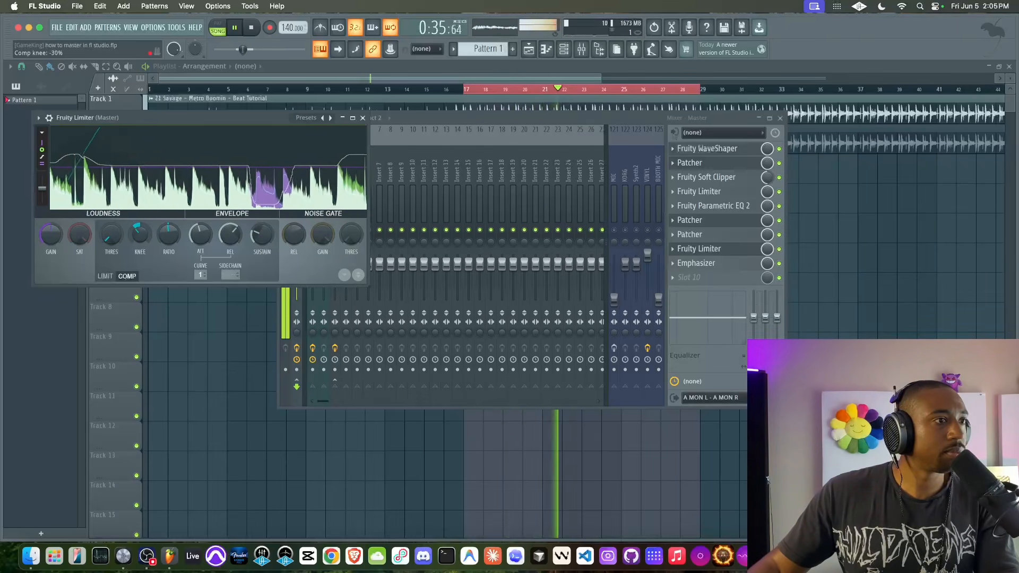
left_click_drag(143, 241, 143, 240)
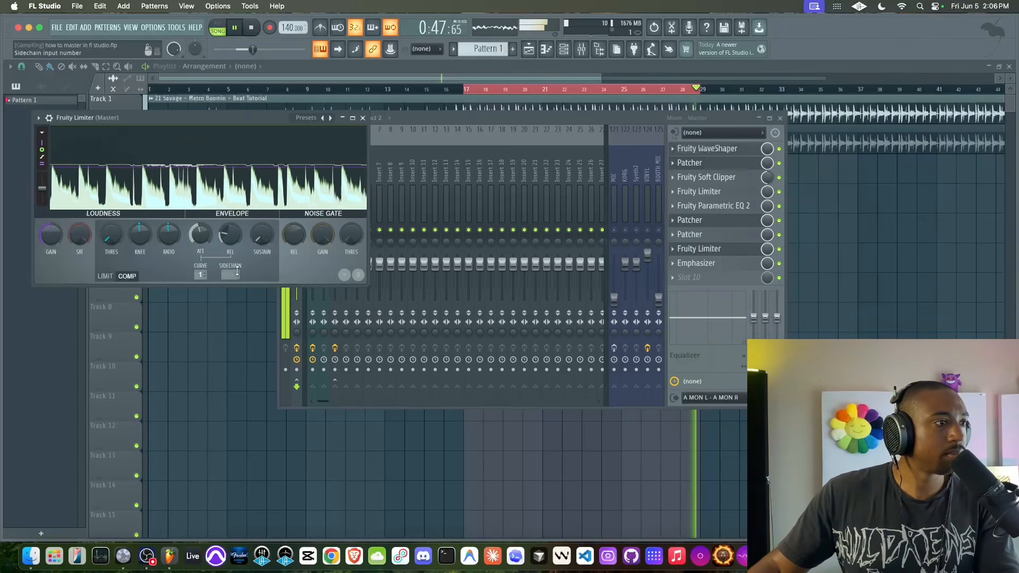
left_click_drag(202, 275, 201, 264)
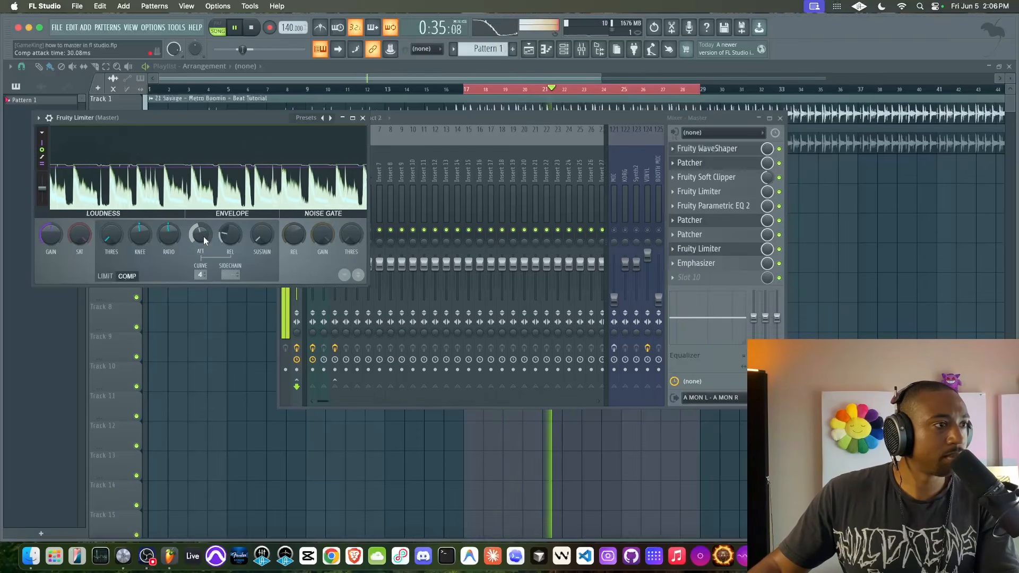
Compare the master with the slot 8 Fruity Limiter bypassed and enabled, stop playback, and close the plugin and mixer.
left_click(779, 249)
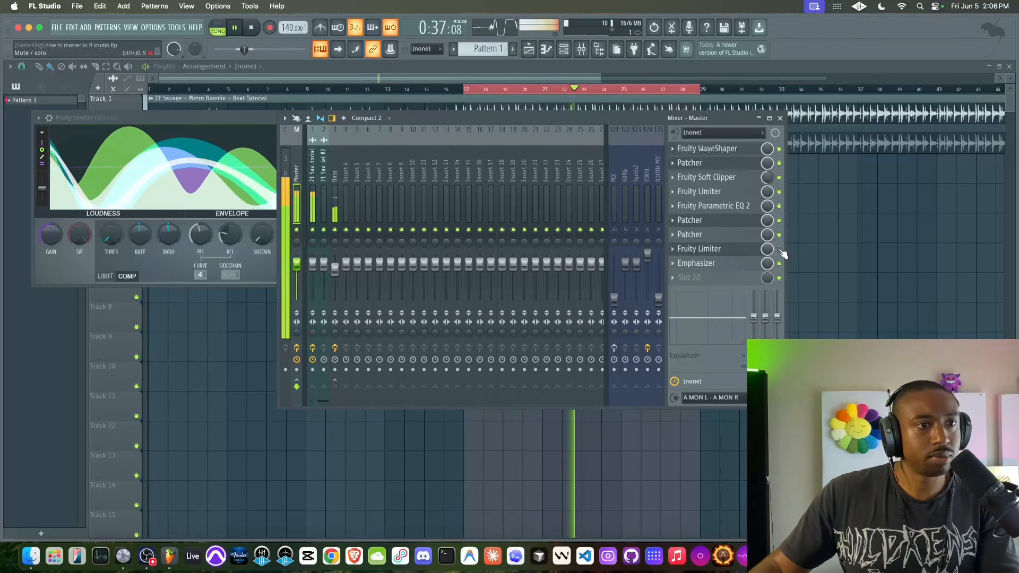
left_click(779, 249)
left_click(757, 250)
left_click(756, 251)
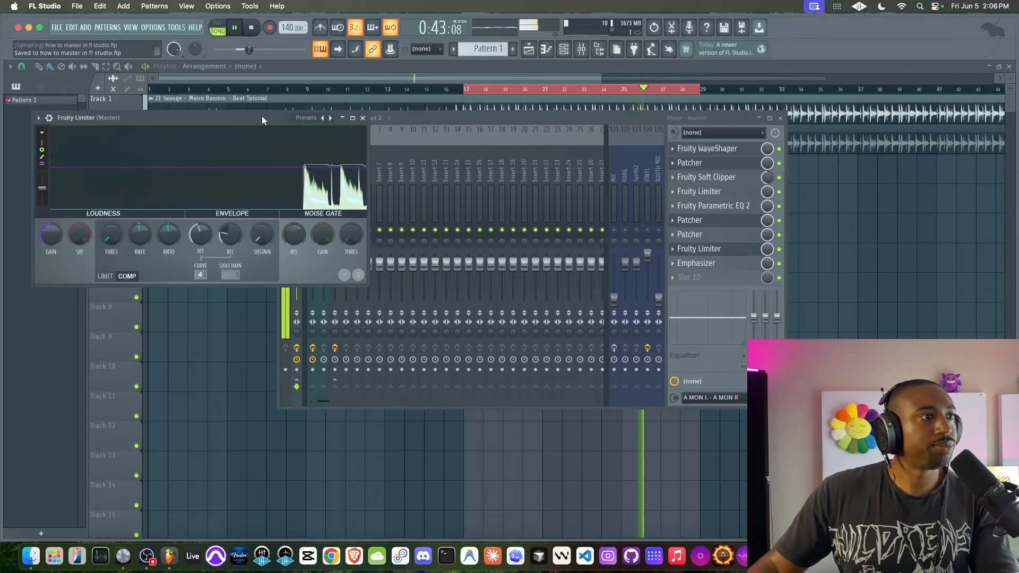
key("space")
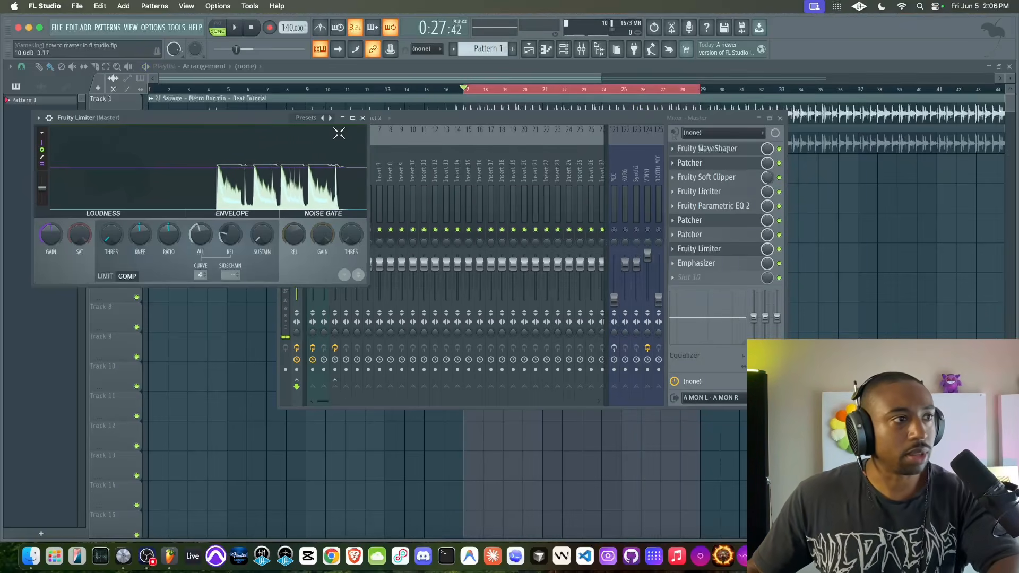
left_click(363, 118)
key("F9")
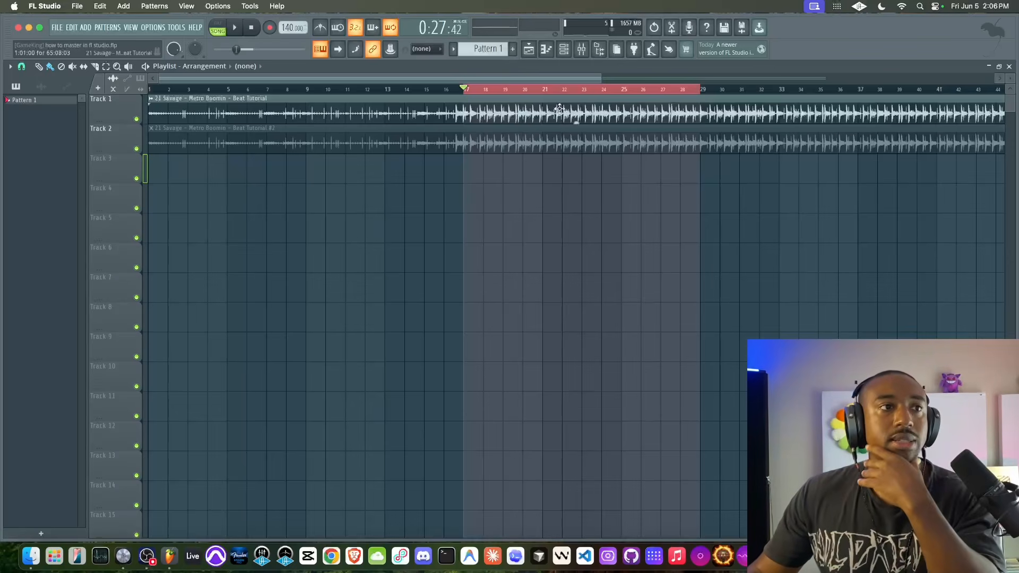
Close the Patcher and all other open plugin windows, and bring the mixer back.
left_click(582, 52)
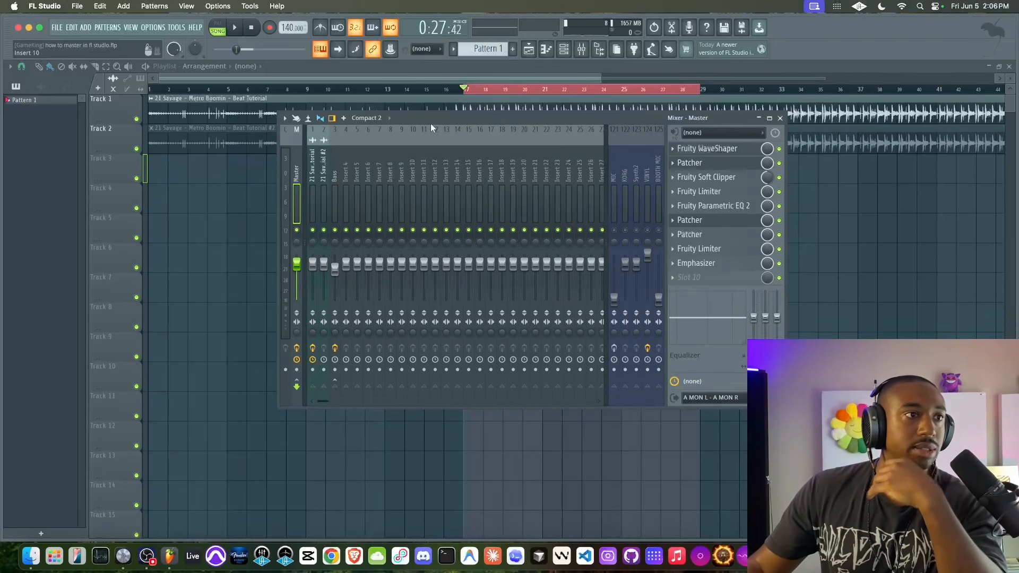
left_click(470, 95)
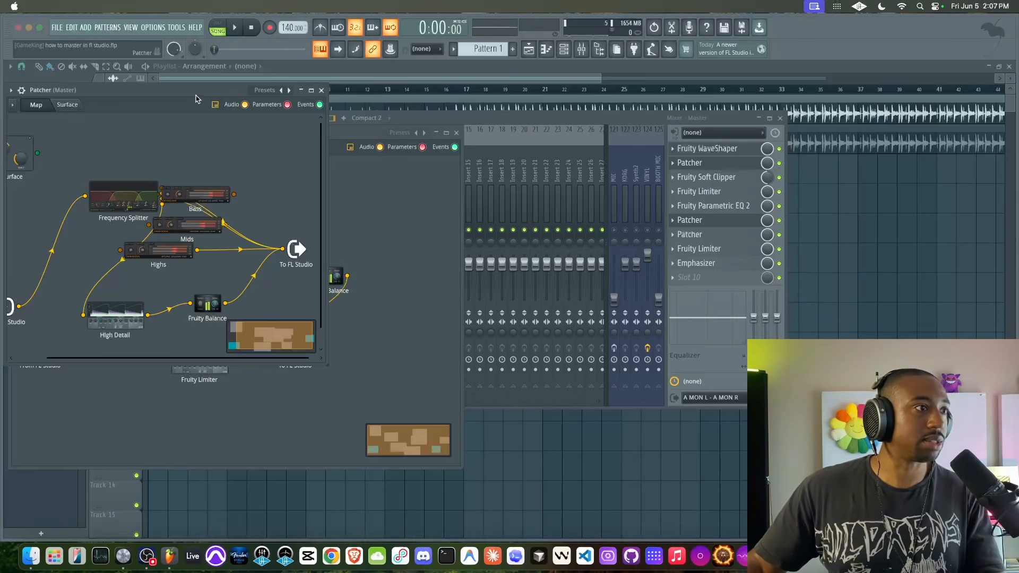
left_click(321, 92)
left_click(456, 134)
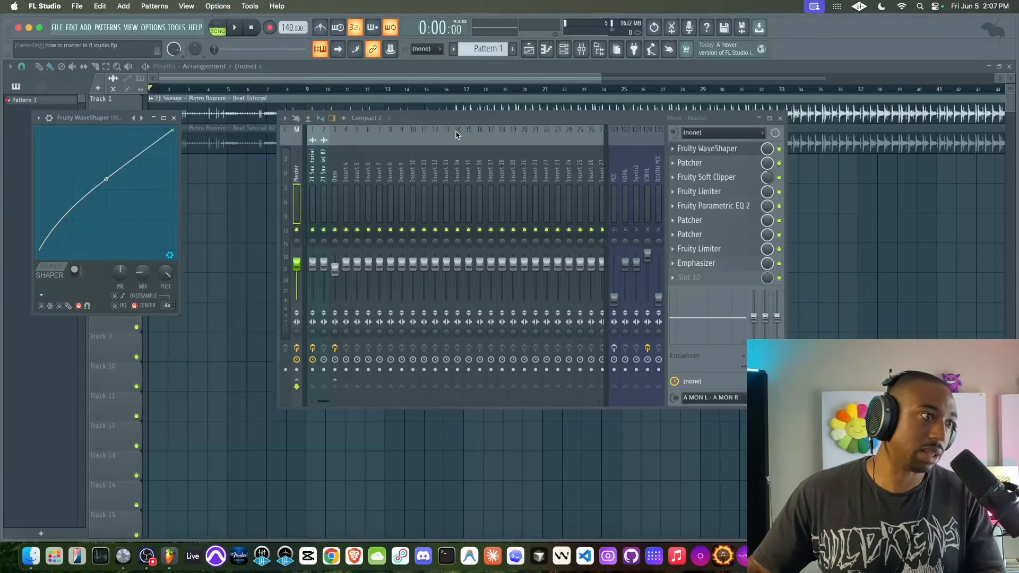
key("F12")
left_click(580, 51)
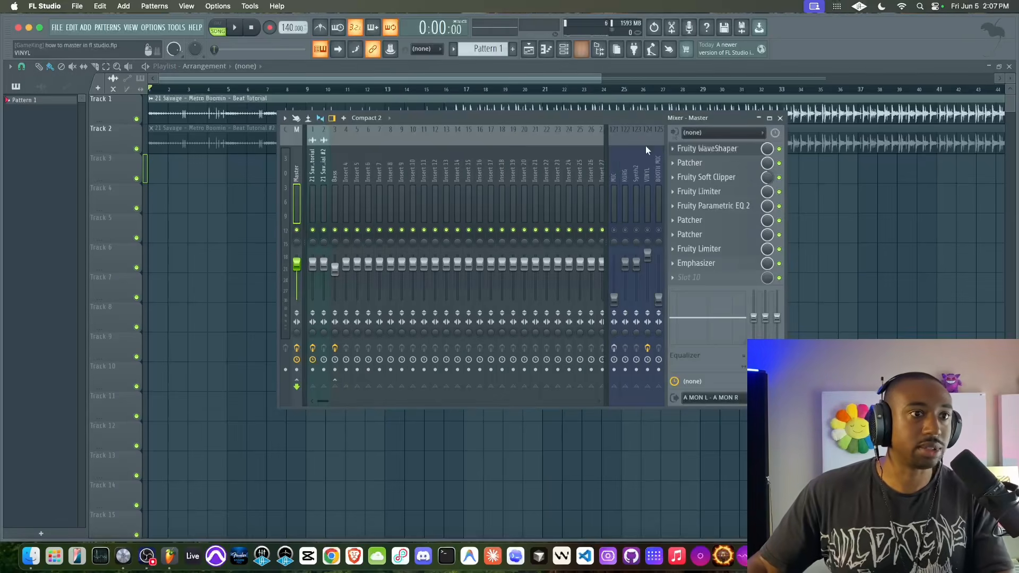
Set the playback start at bar 18 and open Fruity Parametric EQ 2 on the first 21 Savage insert track.
left_click(312, 178)
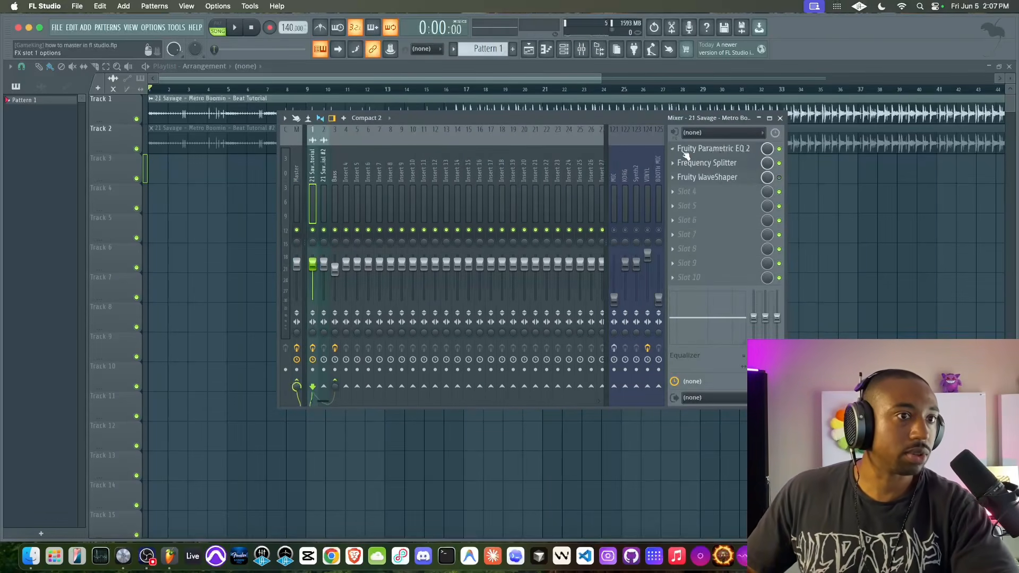
left_click(706, 151)
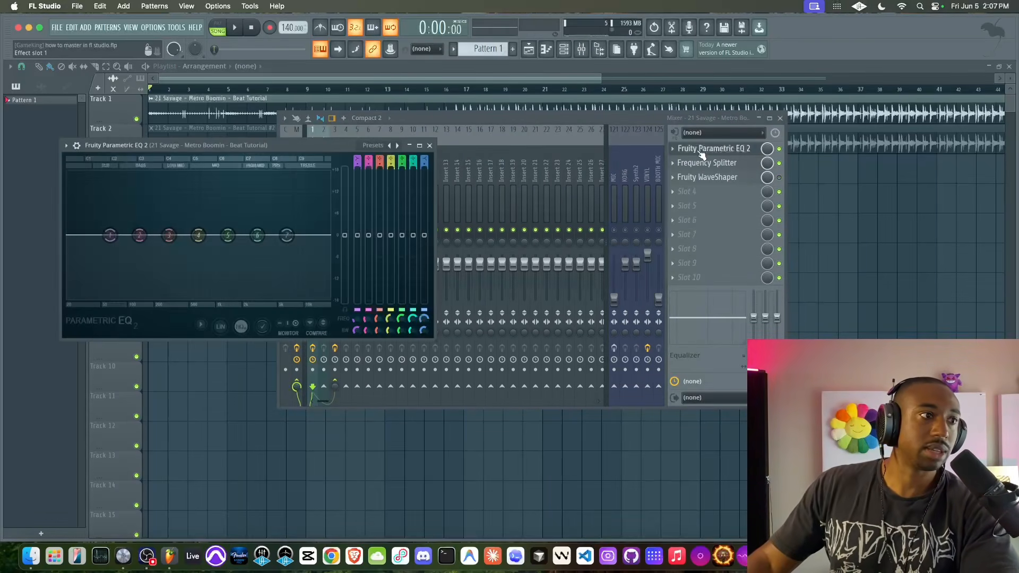
left_click(430, 145)
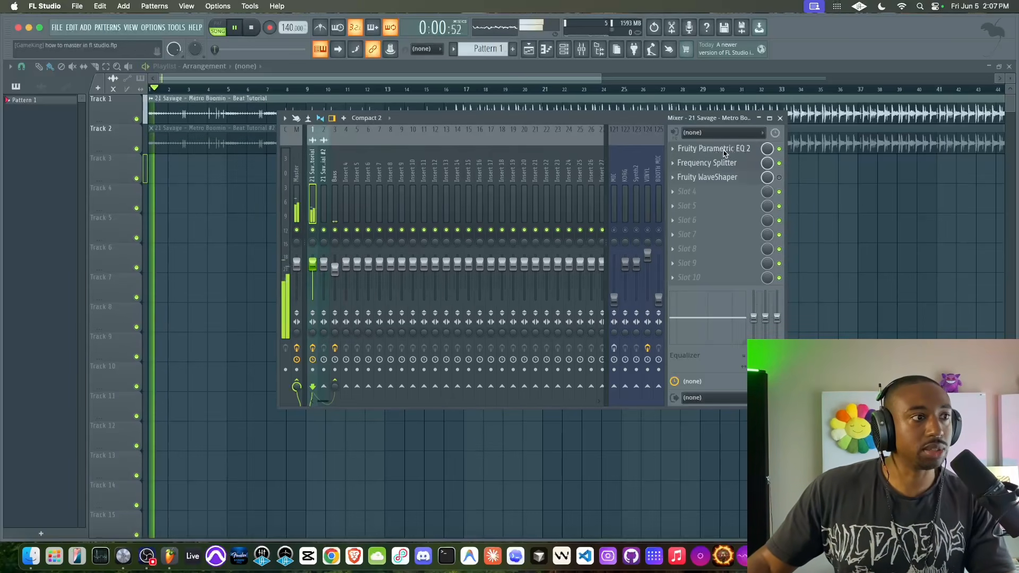
left_click(488, 93)
left_click(579, 52)
key("space")
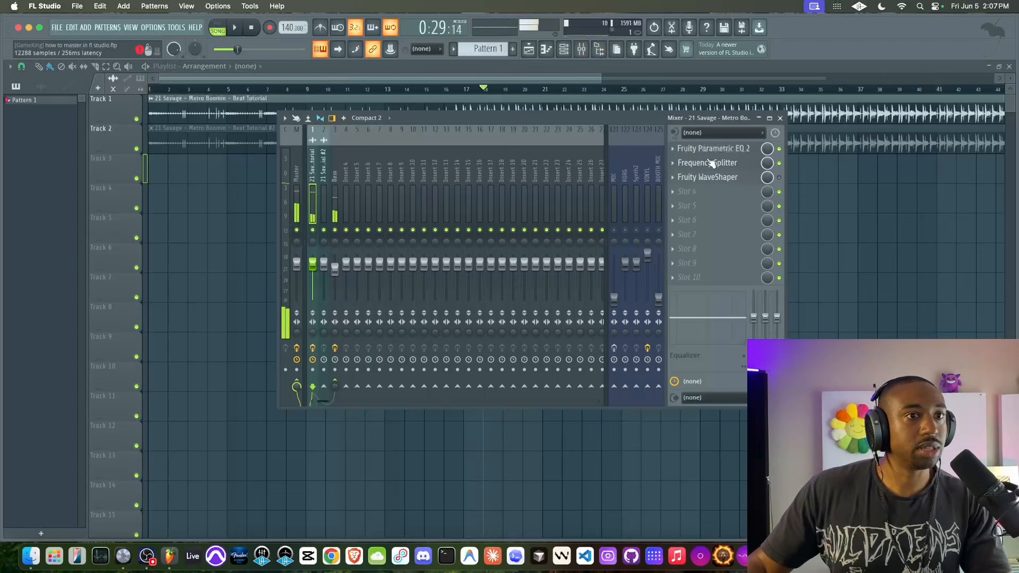
left_click(710, 150)
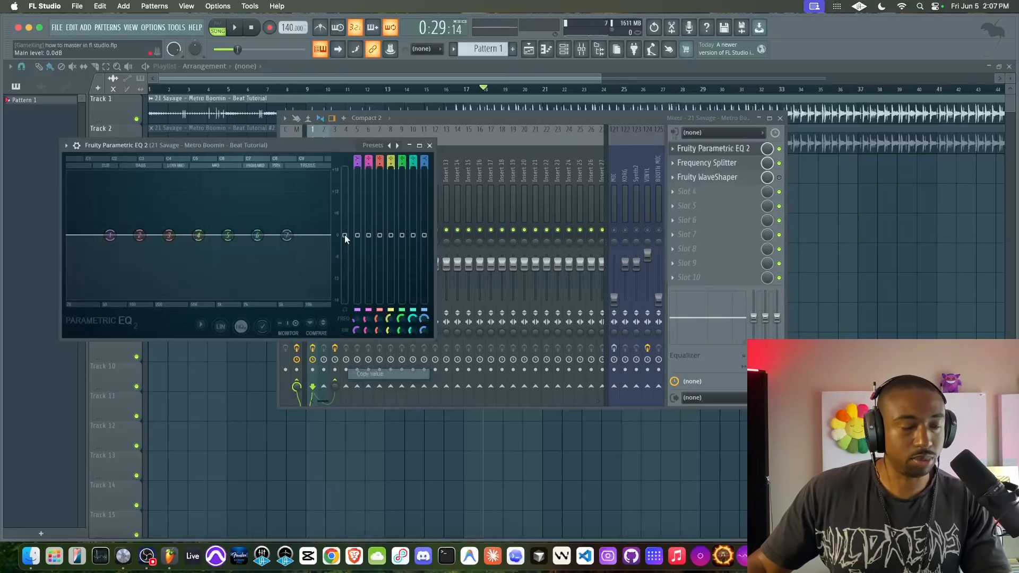
Audition the track with the EQ's main level raised to 2.3 dB, lowered to 0.4 dB, and set to 1.3 dB.
key("space")
left_click_drag(345, 236, 345, 227)
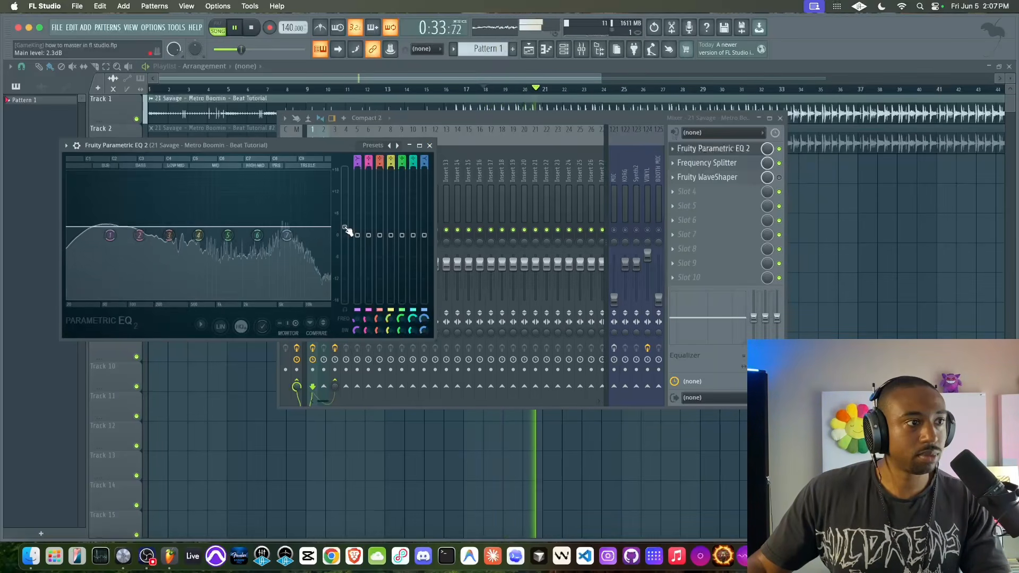
key("space")
left_click_drag(346, 228, 346, 230)
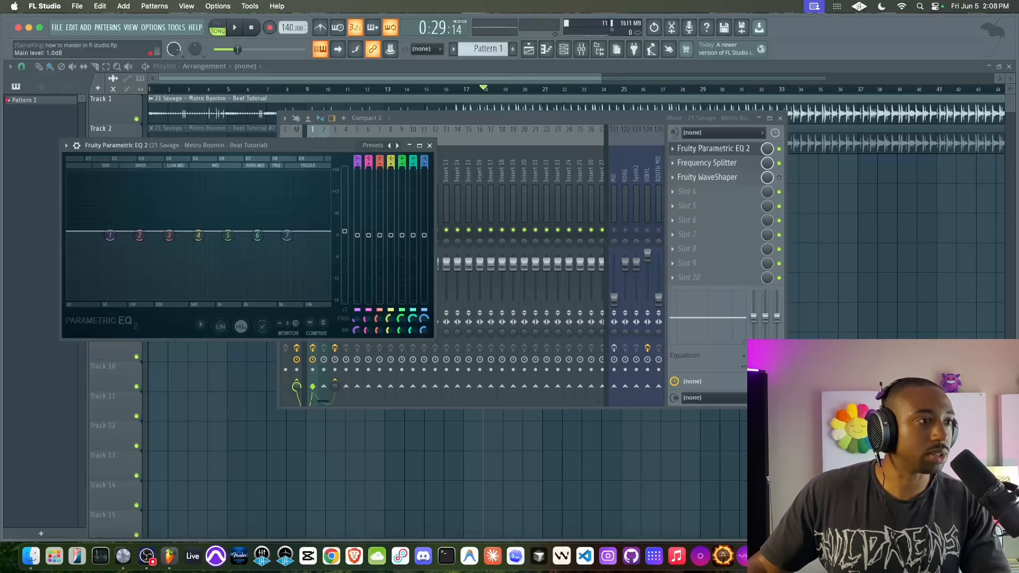
key("space")
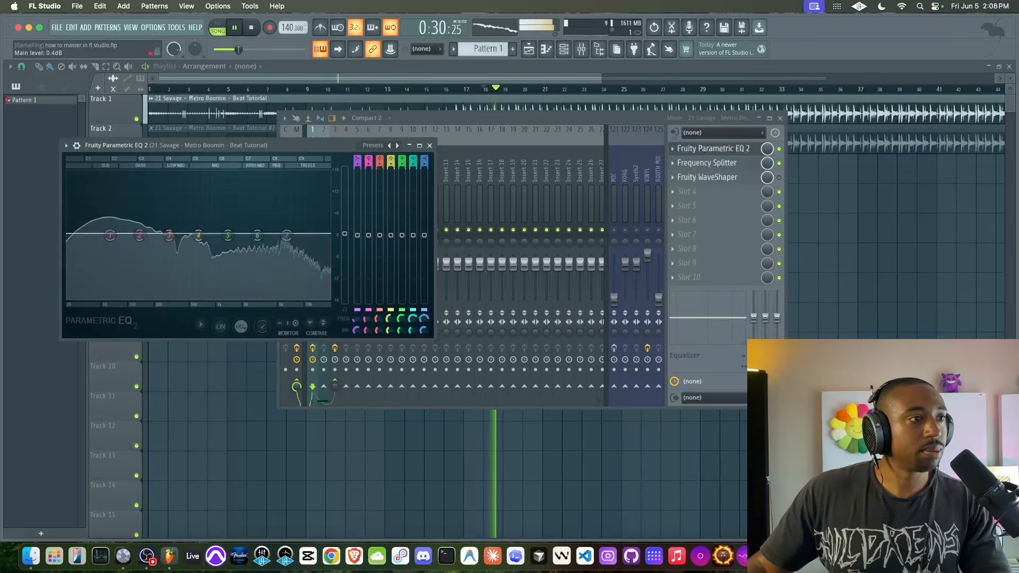
left_click_drag(345, 233, 345, 231)
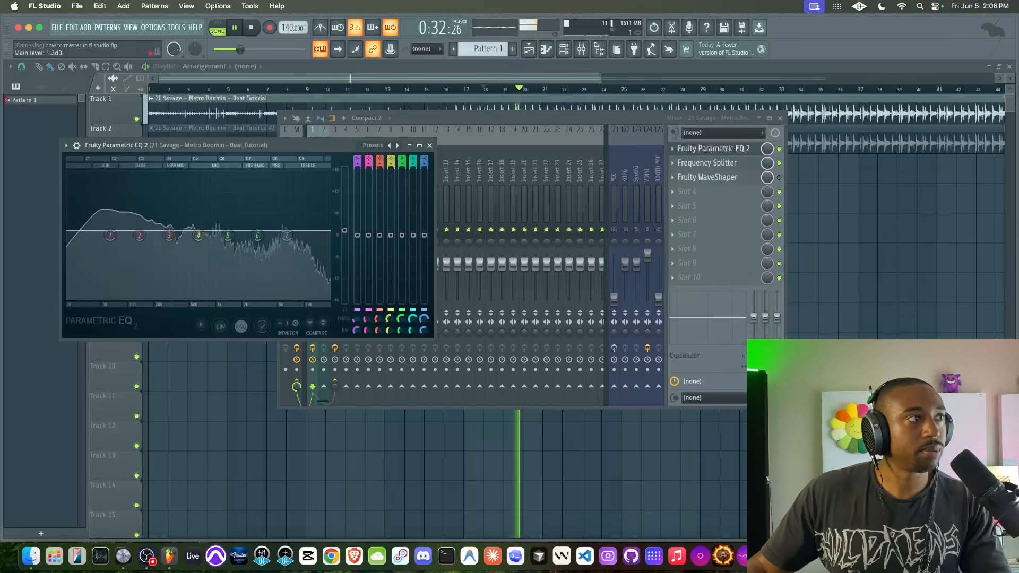
key("space")
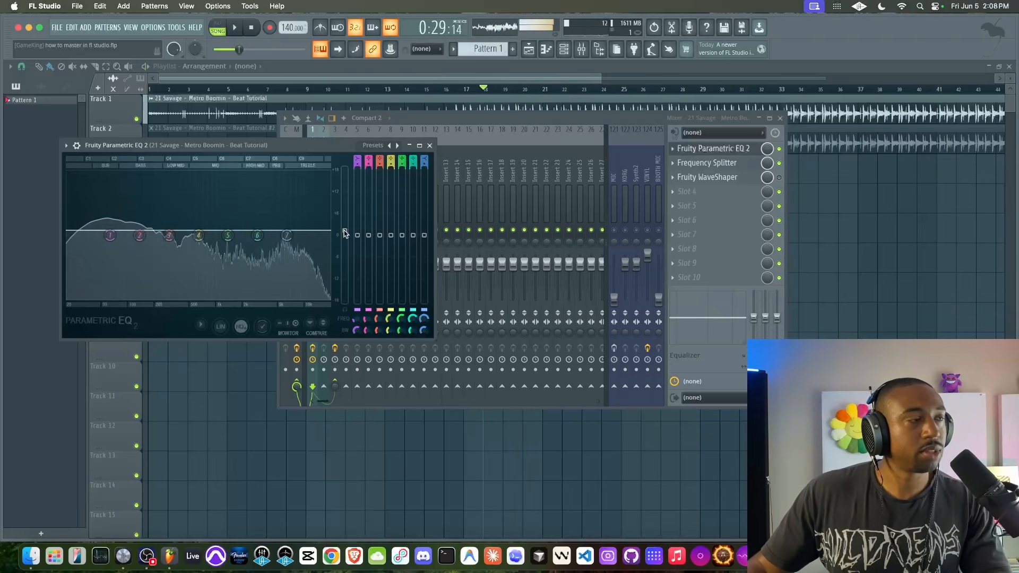
Reset the EQ's main level to 0.0 dB and raise it to 0.9 dB while the track plays.
right_click(344, 231)
left_click(356, 236)
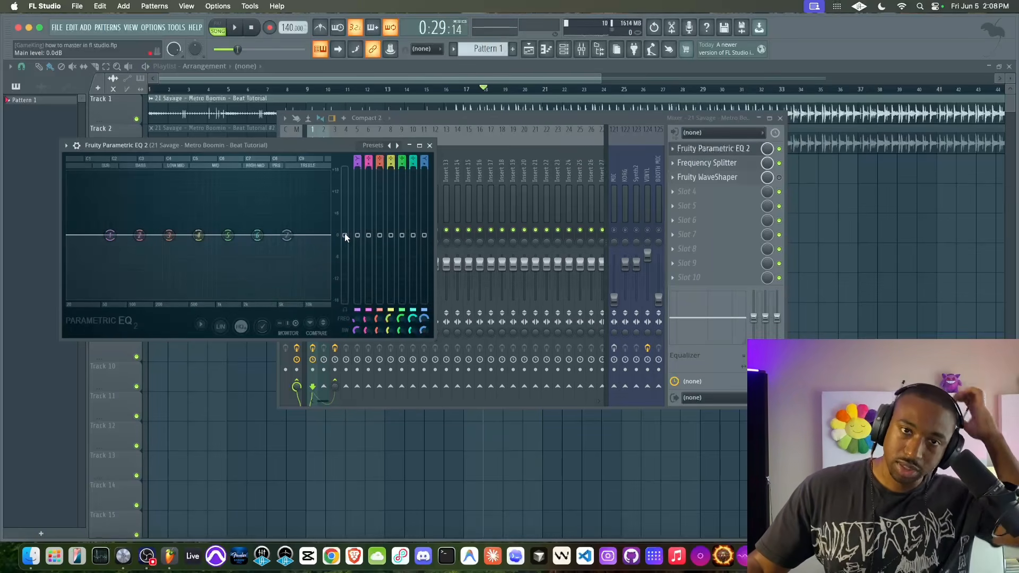
key("space")
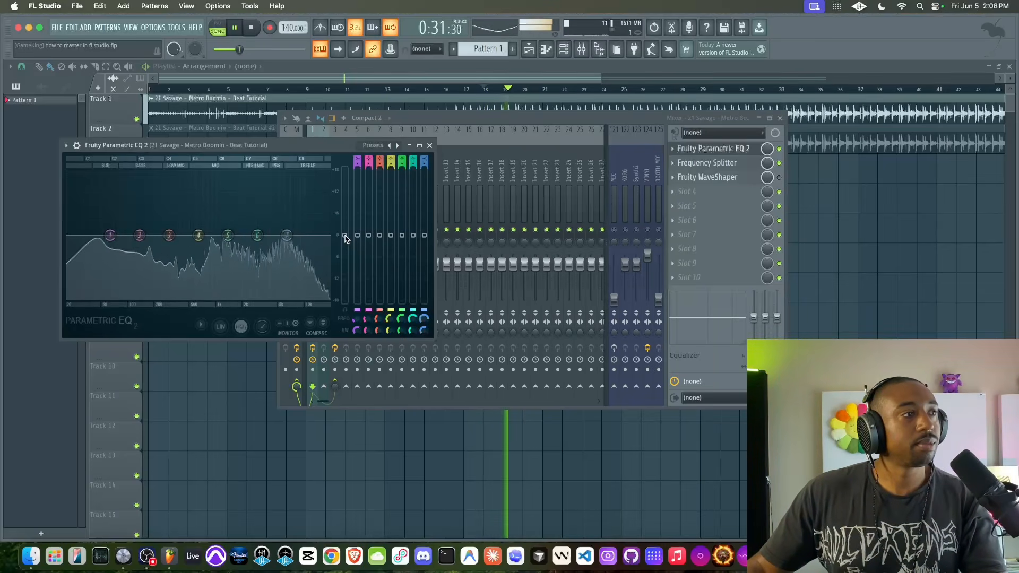
left_click_drag(345, 238, 345, 232)
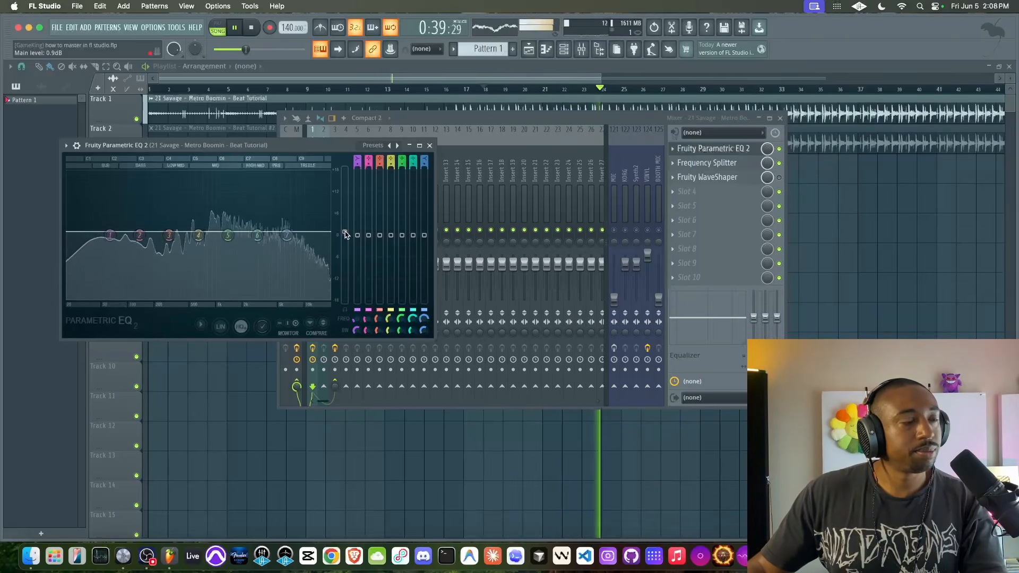
Raise the EQ's main level to 1.2 dB while the track plays, and stop playback.
left_click_drag(345, 232, 345, 231)
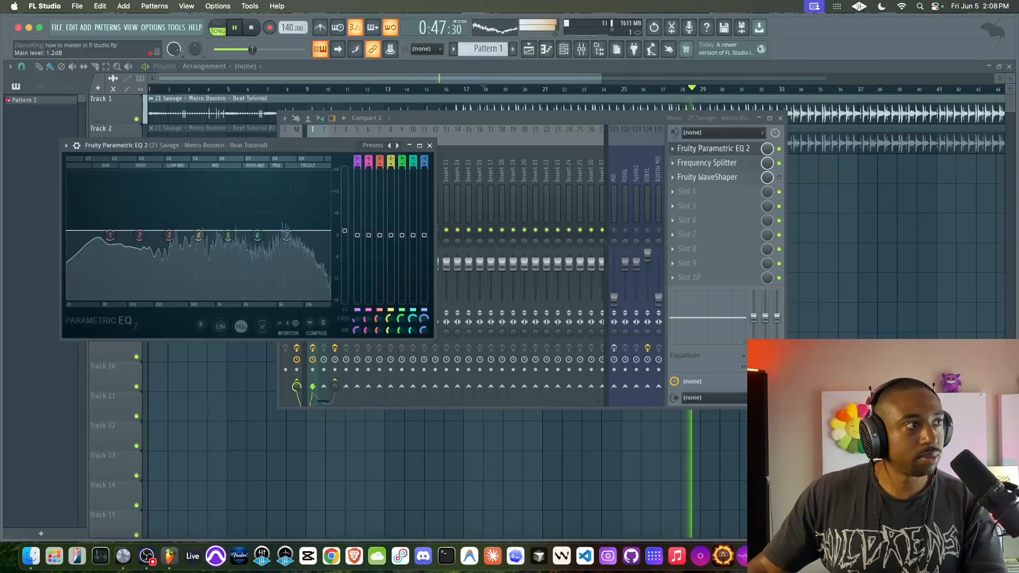
key("space")
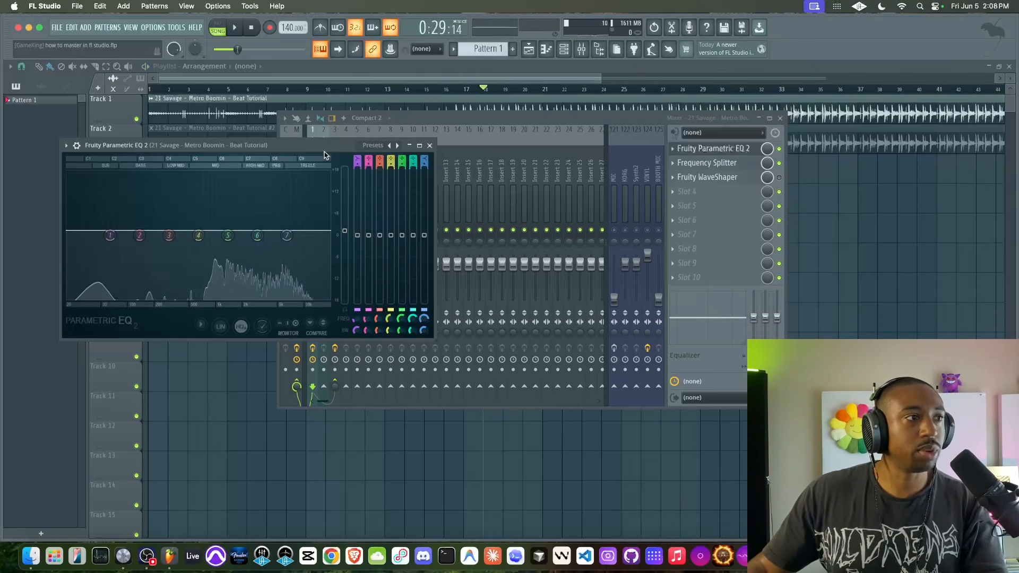
Export the full song as a 32-bit float WAV named "how to master in fl studio - fl studio stock plugins 1.2 db boost".
left_click(58, 28)
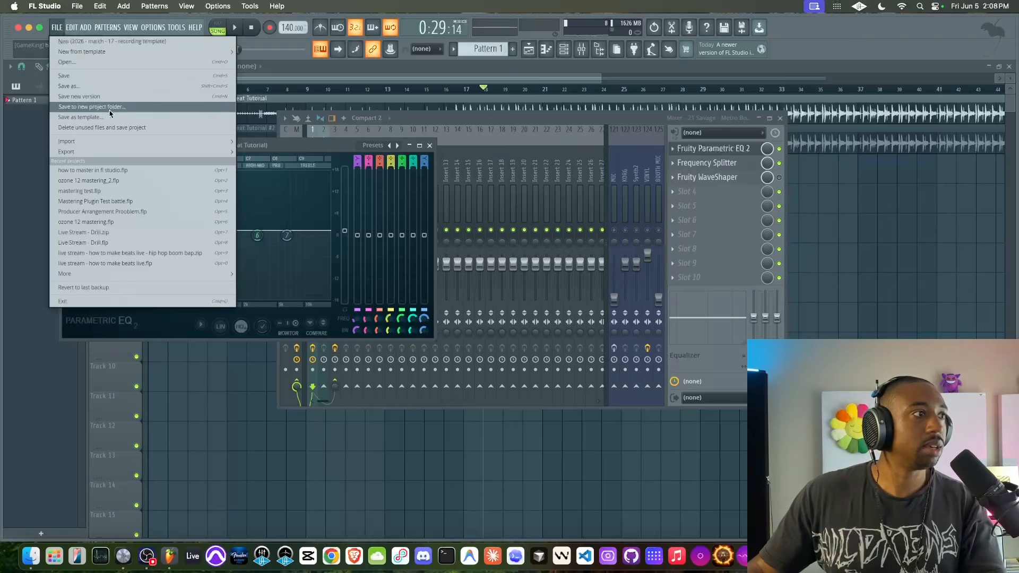
mouse_move(69, 152)
left_click(285, 160)
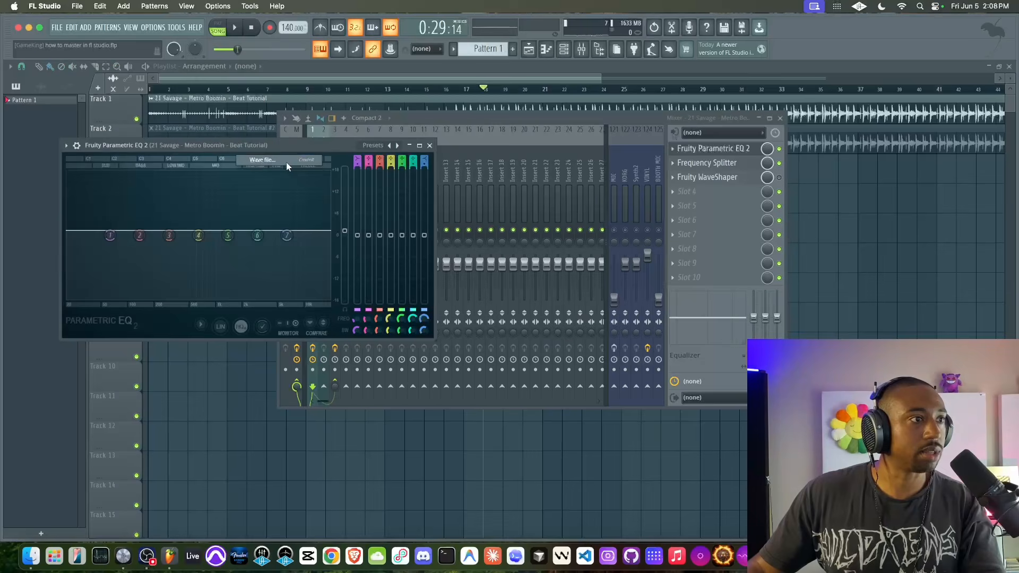
left_click(509, 242)
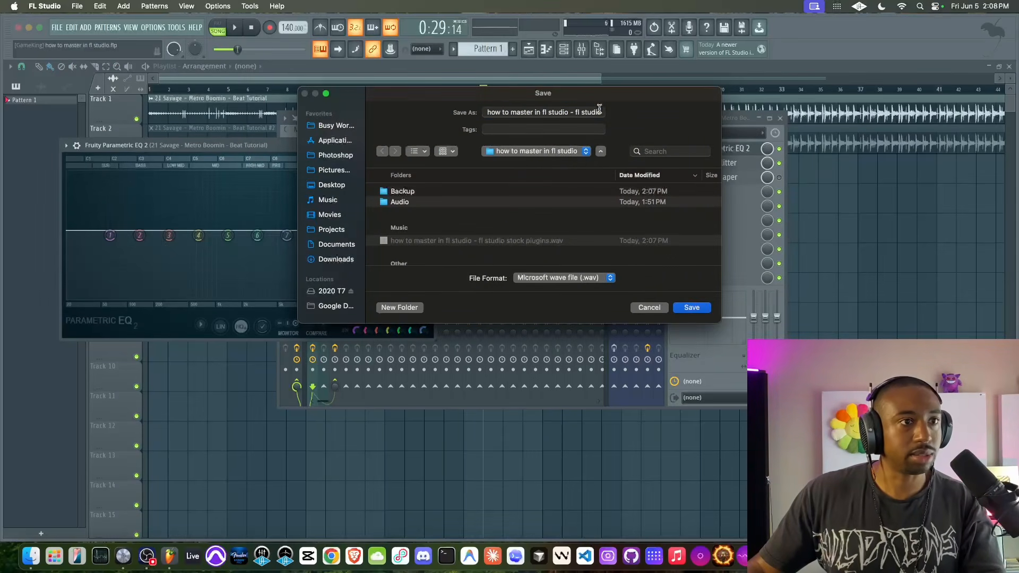
left_click(599, 110)
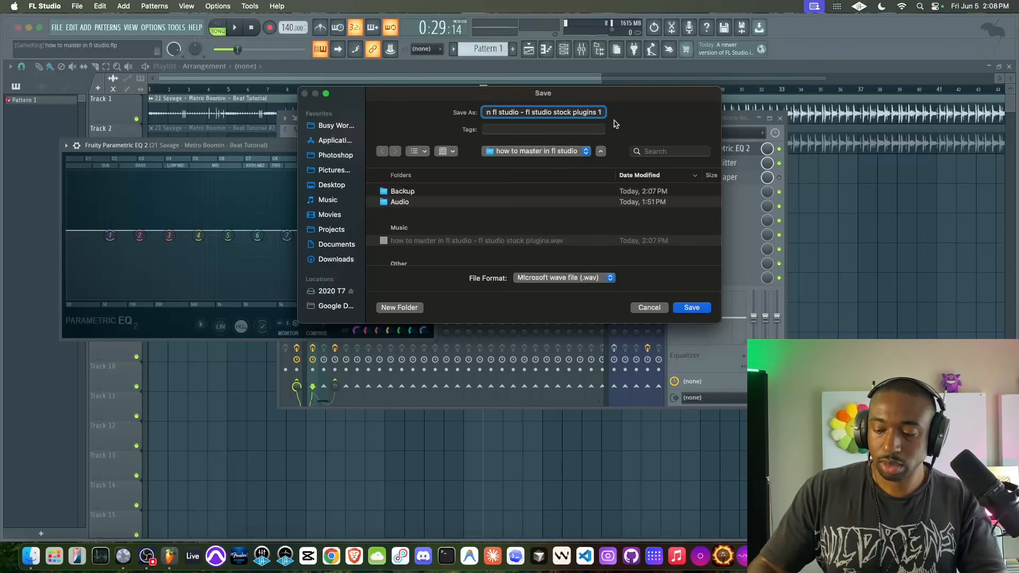
type("1.9 db boost")
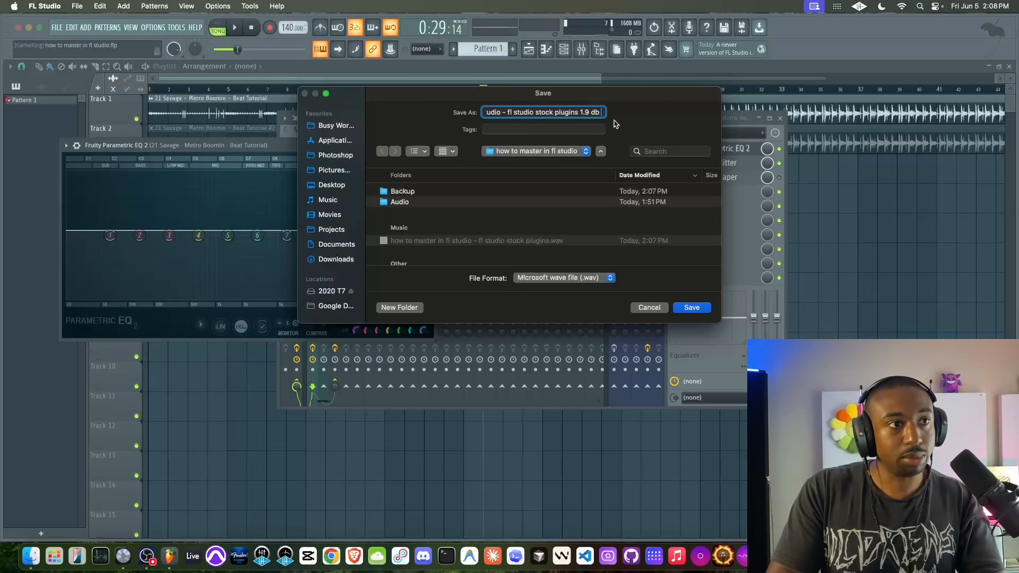
key("Return")
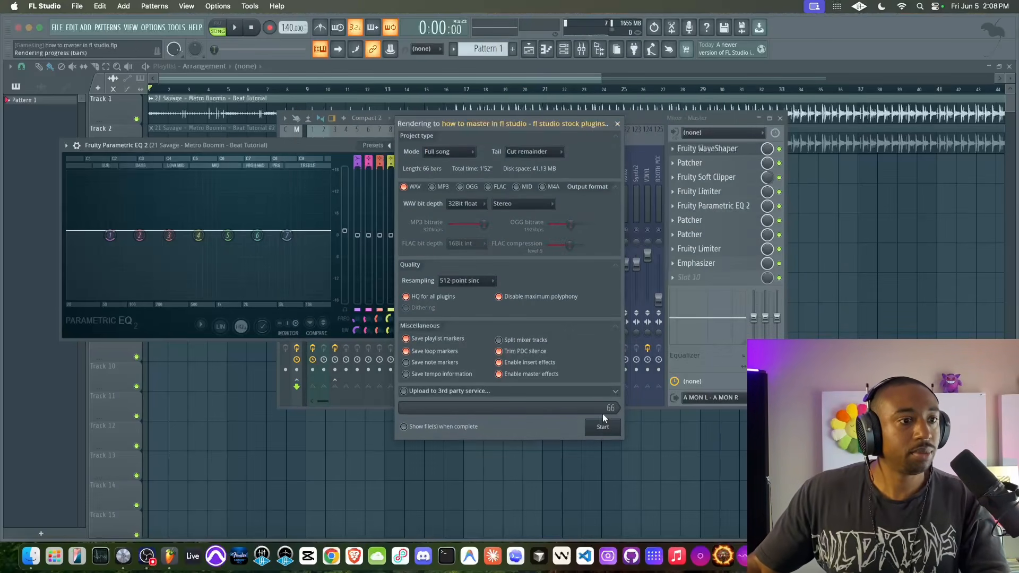
left_click(604, 427)
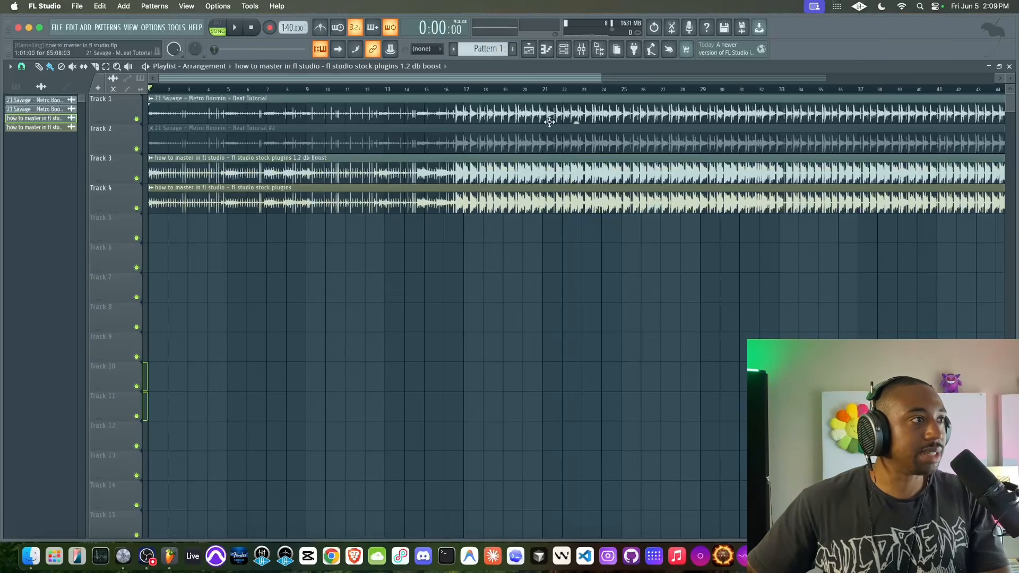
Compare the waveforms of the two rendered masters on Tracks 3 and 4 at close and full zoom.
scroll(549, 122, "up", 4)
scroll(508, 116, "up", 2)
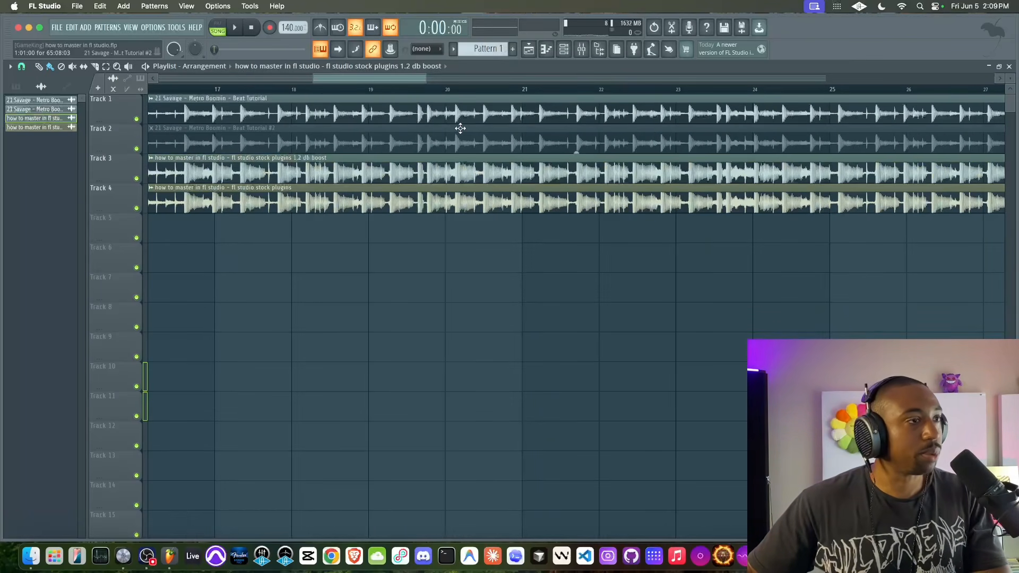
scroll(489, 218, "up", 3)
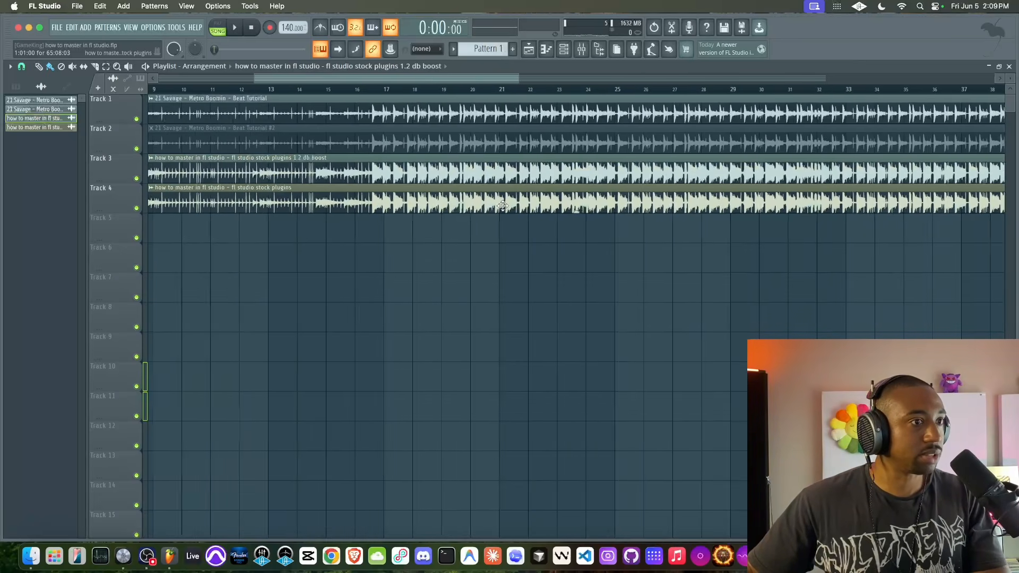
scroll(489, 209, "down", 6)
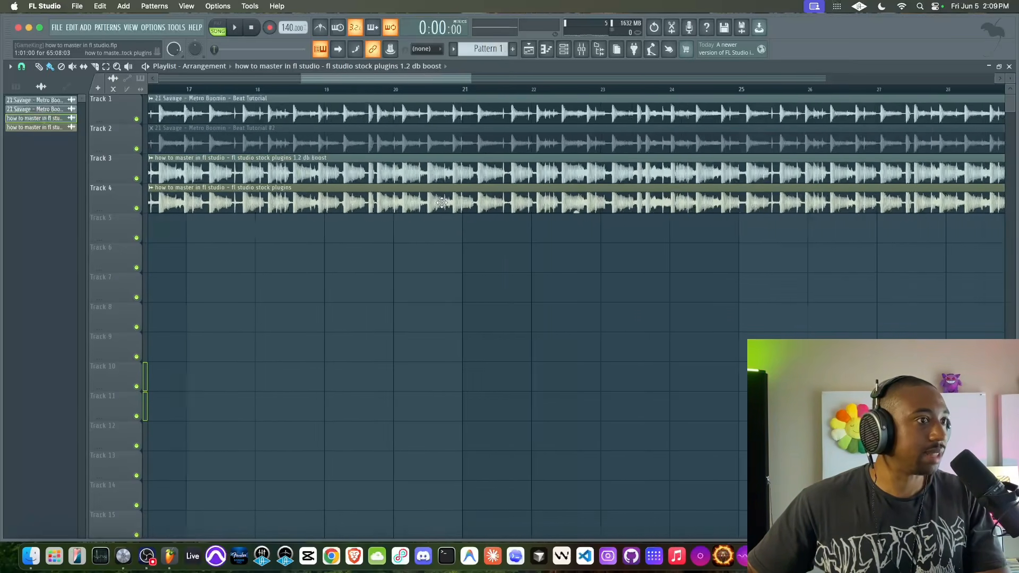
scroll(489, 211, "down", 5)
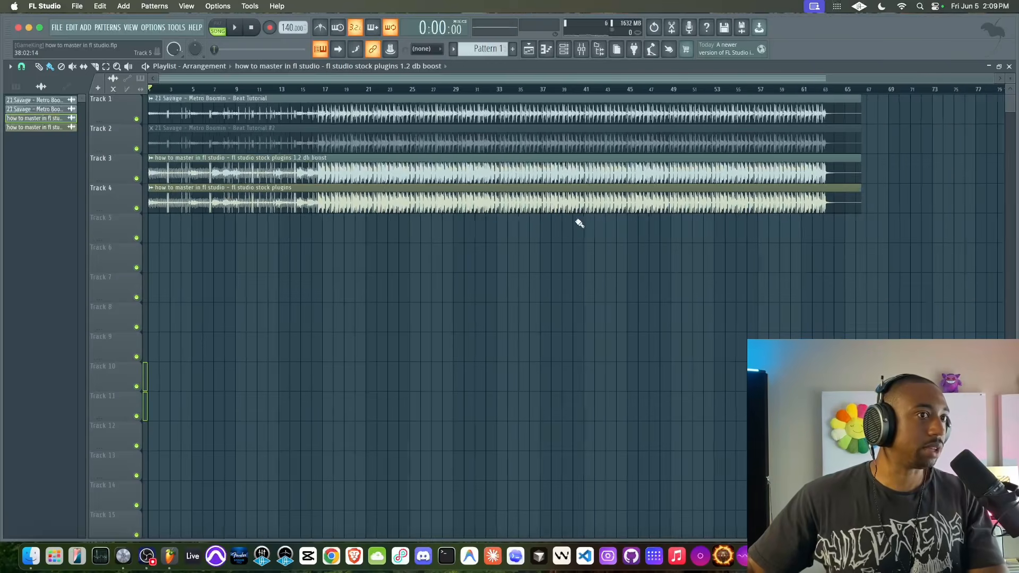
left_click_drag(312, 175, 335, 209)
left_click(315, 245, "super")
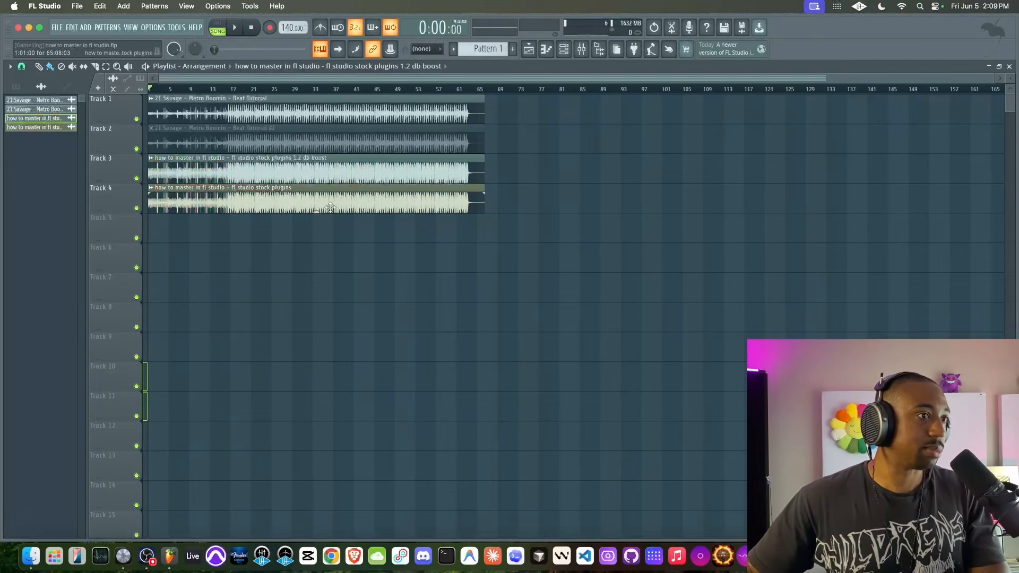
Mute the original clip on Track 1 and route the 1.2 db boost render on Track 3 to mixer insert 4.
left_click(582, 50)
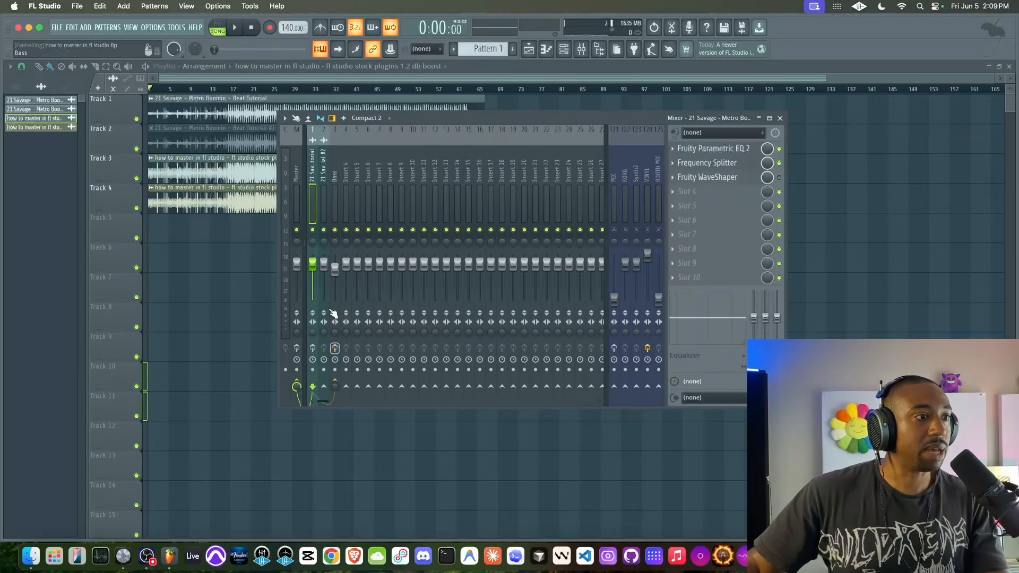
key("F9")
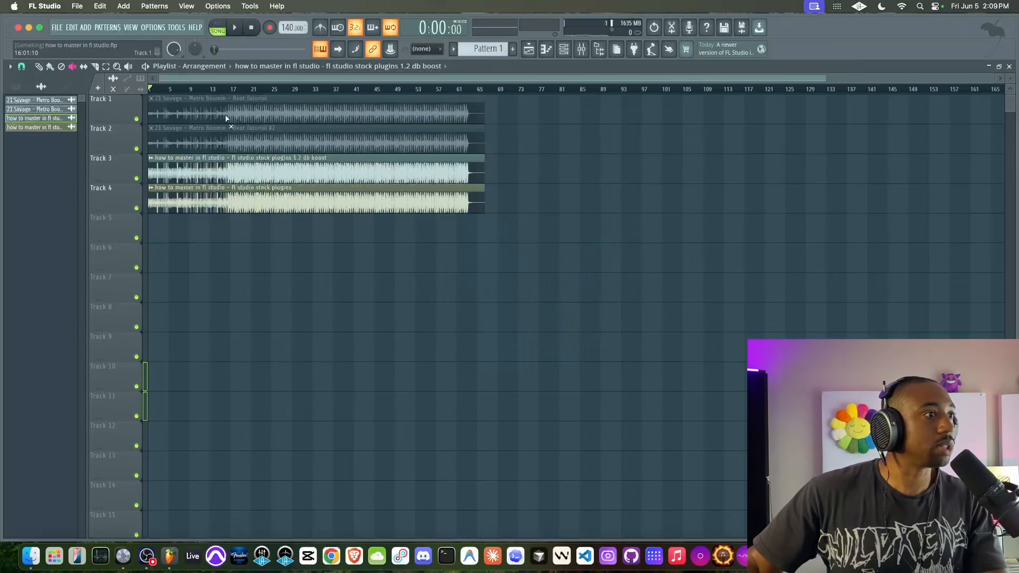
double_click(285, 178)
key("F9")
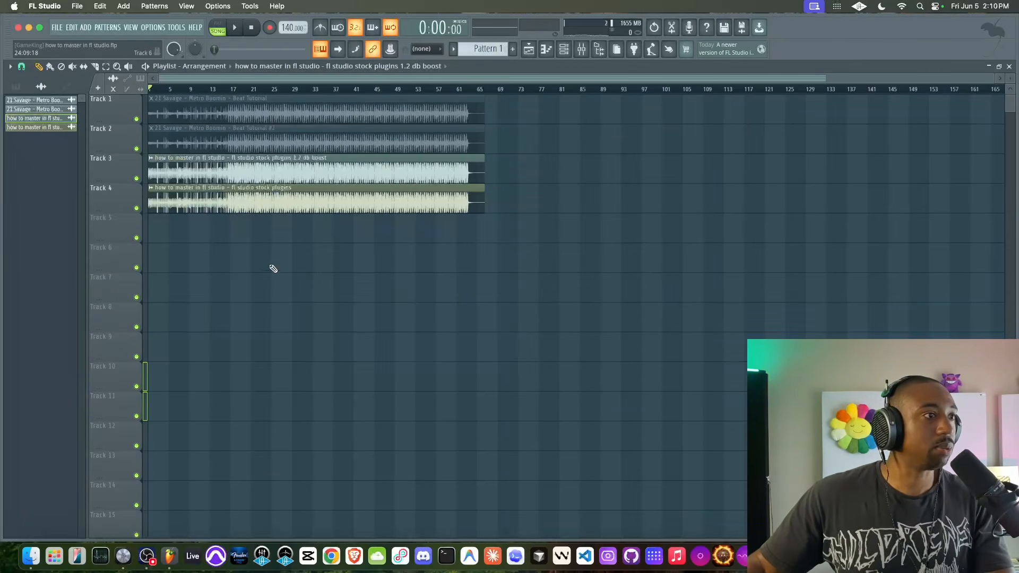
Route the stock plugins render on Track 4 to mixer insert 5 and the Track 2 clip to insert 6.
left_click(245, 204)
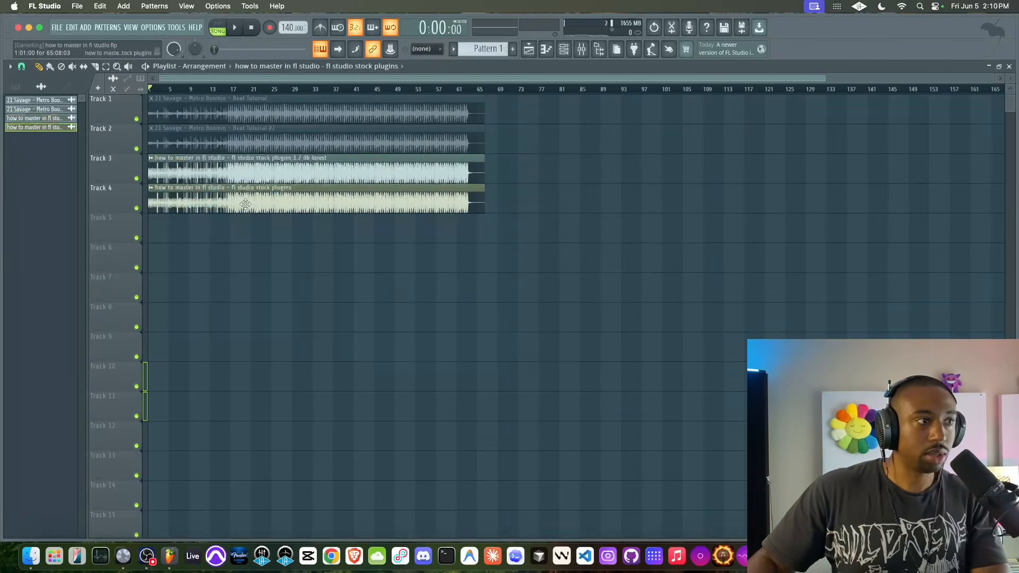
double_click(245, 204)
key("F9")
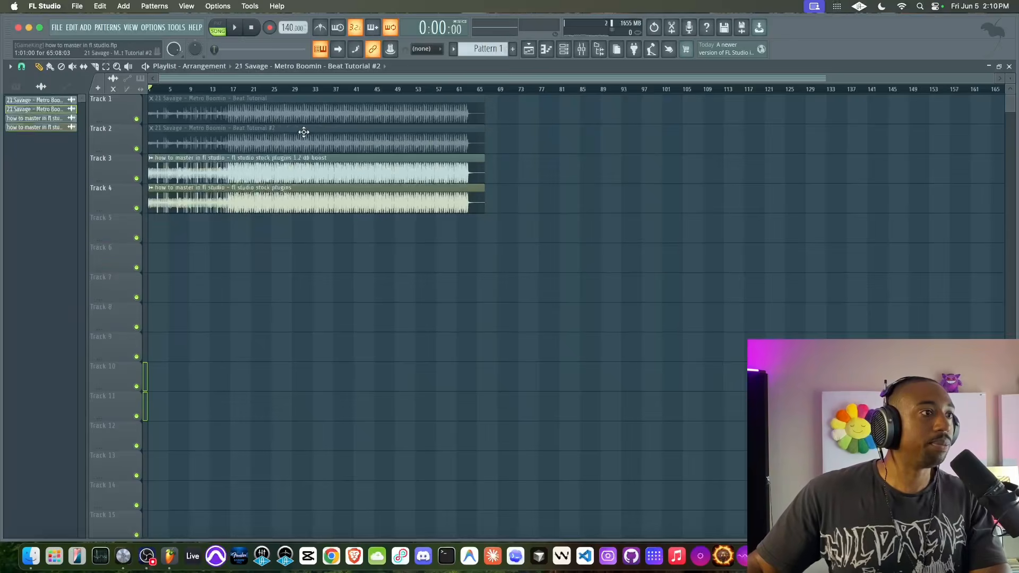
double_click(303, 130)
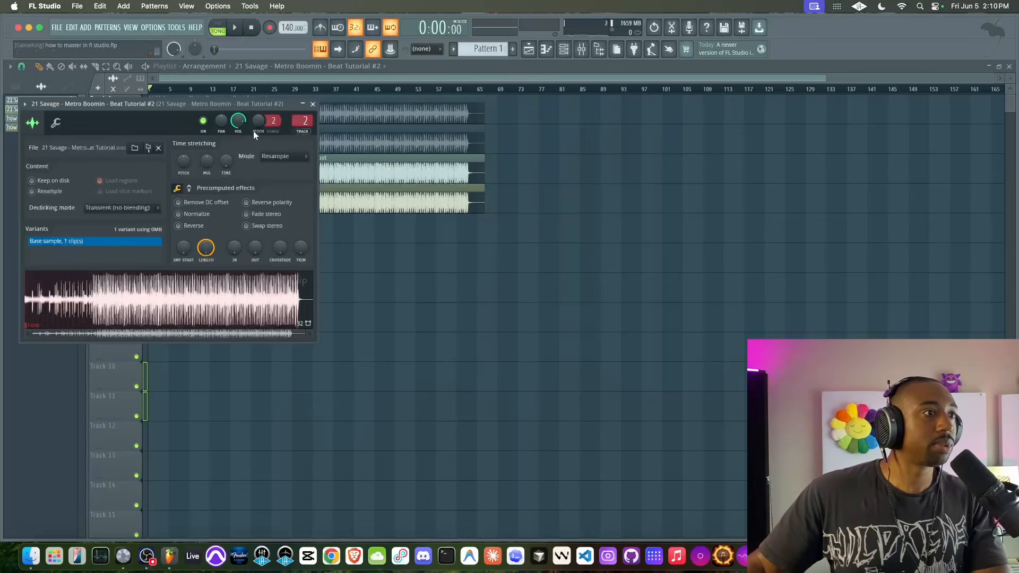
key("F9")
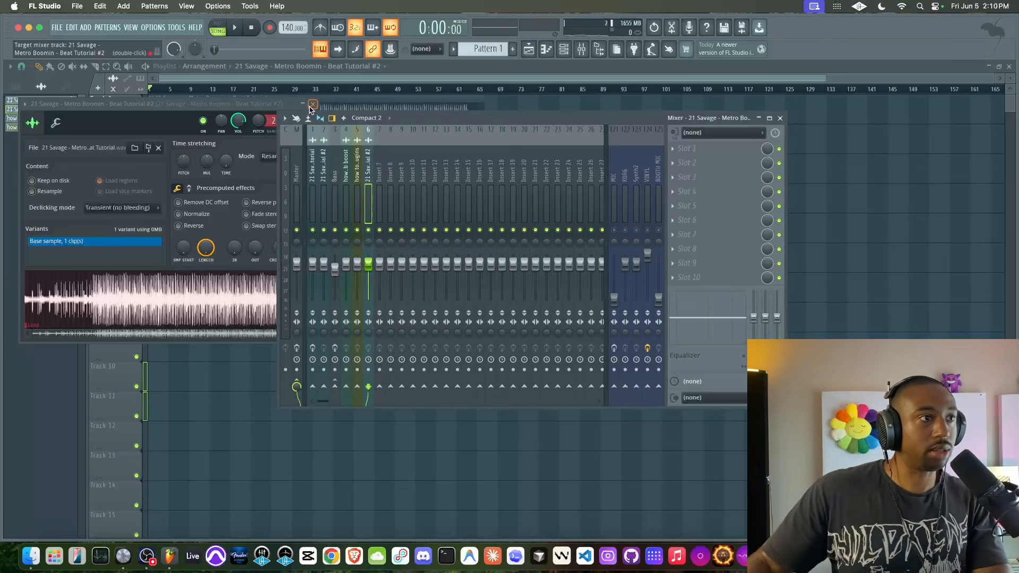
Rename mixer insert 6 as "Busy Works Beats AI Mastering 8".
double_click(368, 164)
type("Busy Work")
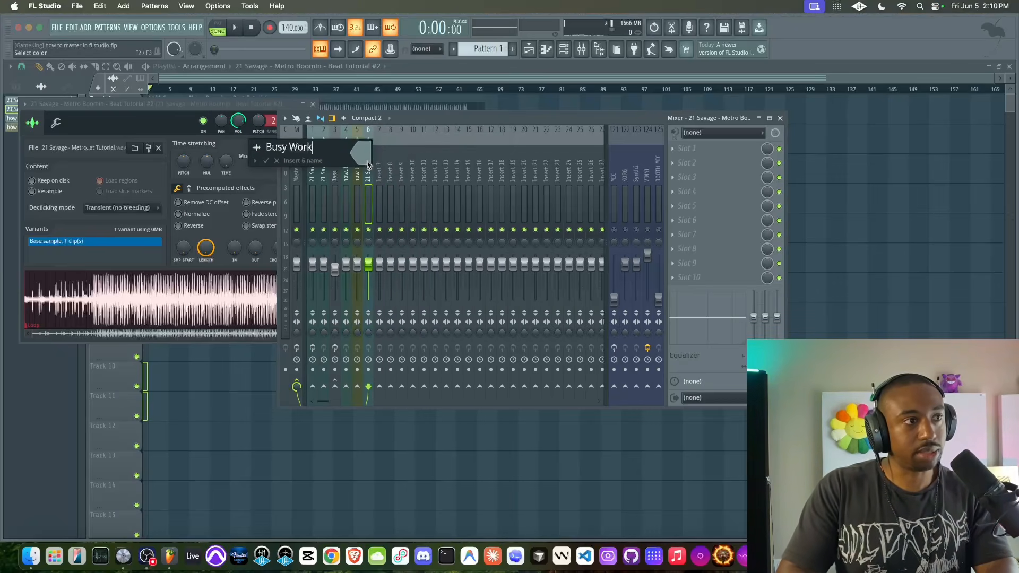
type("s Beats AI Mastering")
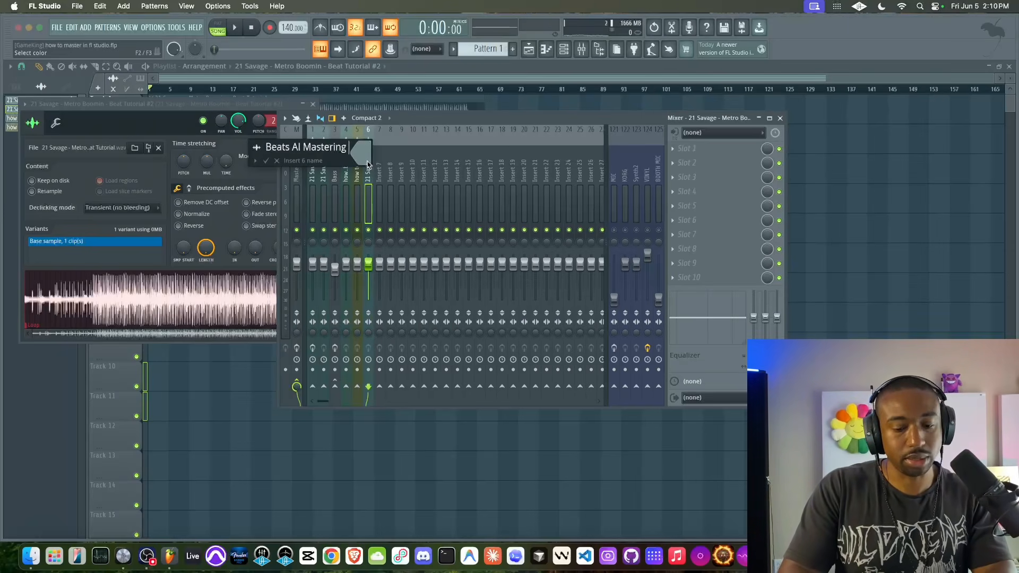
key("Return")
Rename mixer insert 4 as "1.2dB Boost FL Stock".
left_click(350, 166)
right_click(350, 166)
left_click(390, 138)
type("1.2dB Boost FL Stoc")
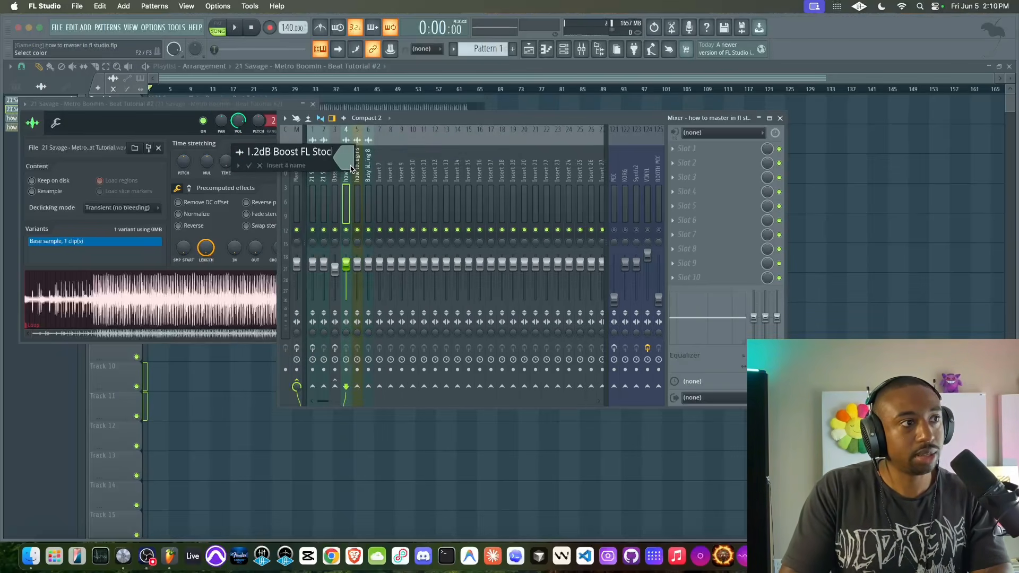
key("Return")
Rename mixer insert 5 as "FL Stock".
left_click(354, 171)
right_click(355, 171)
left_click(396, 139)
type("FL")
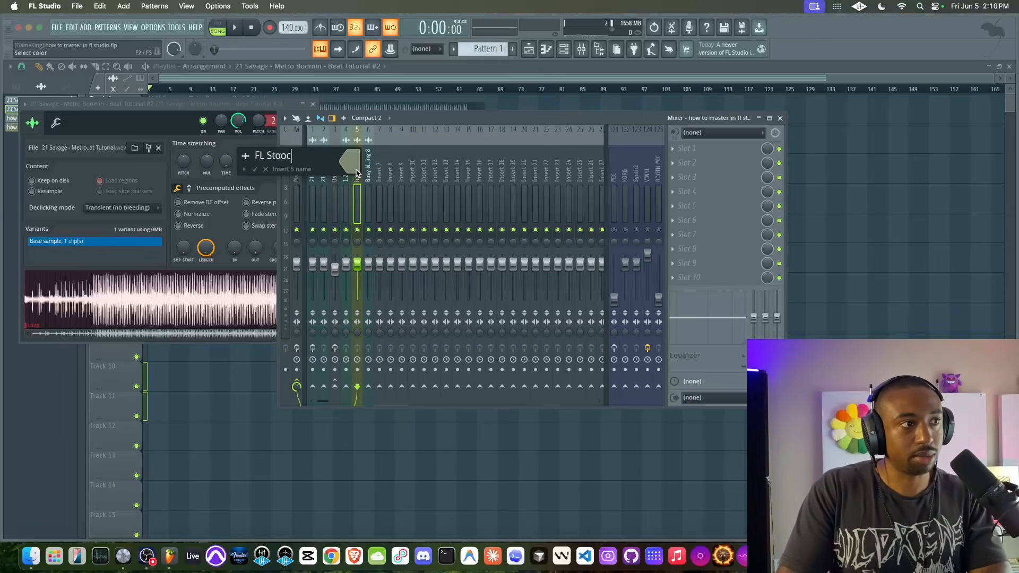
type(" Stock")
key("Return")
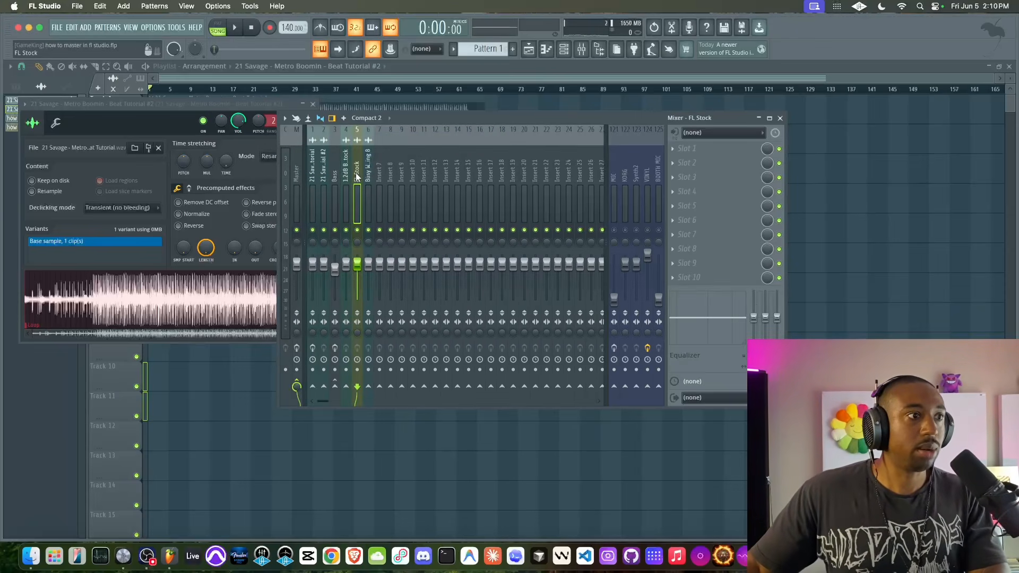
Load HOFA 4U+ BlindTest on the 1.2dB Boost FL Stock and FL Stock inserts, closing each plugin window.
left_click(685, 149)
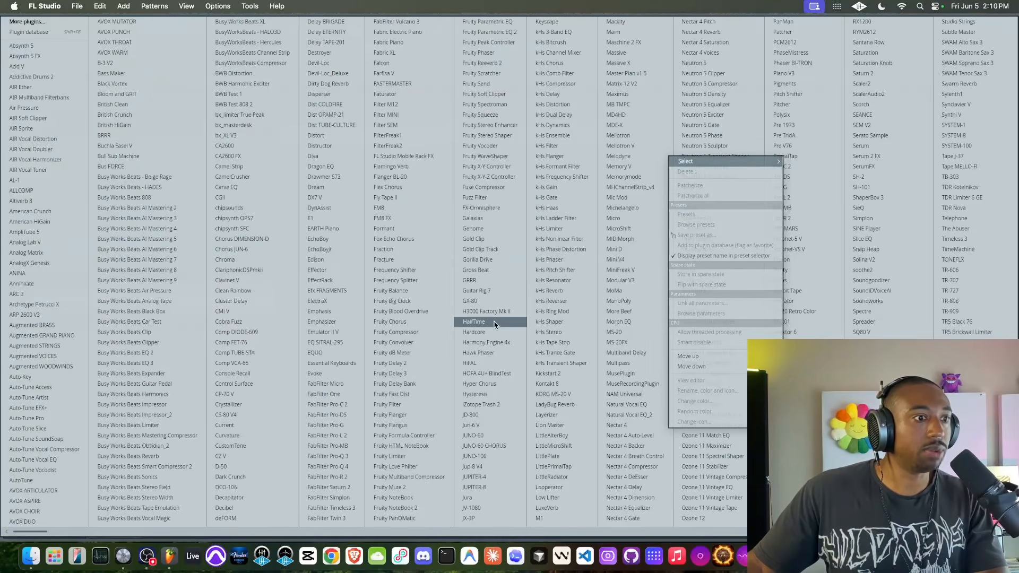
left_click(486, 373)
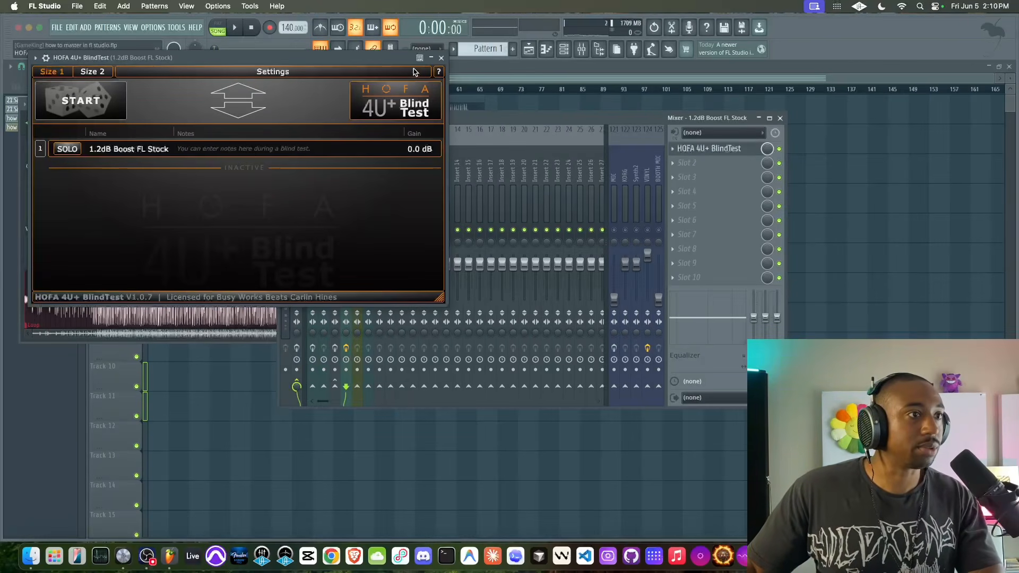
left_click(440, 57)
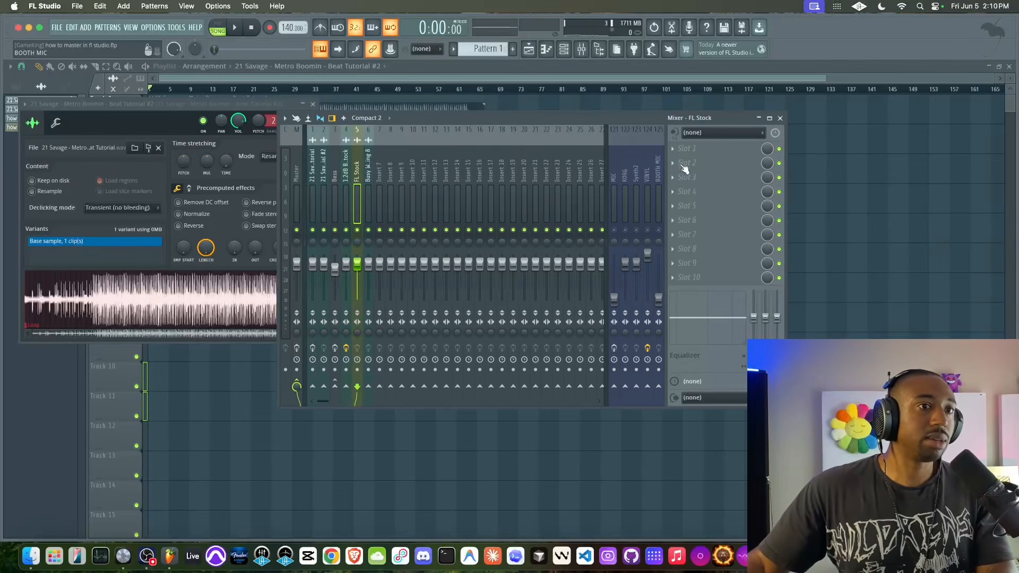
left_click(676, 163)
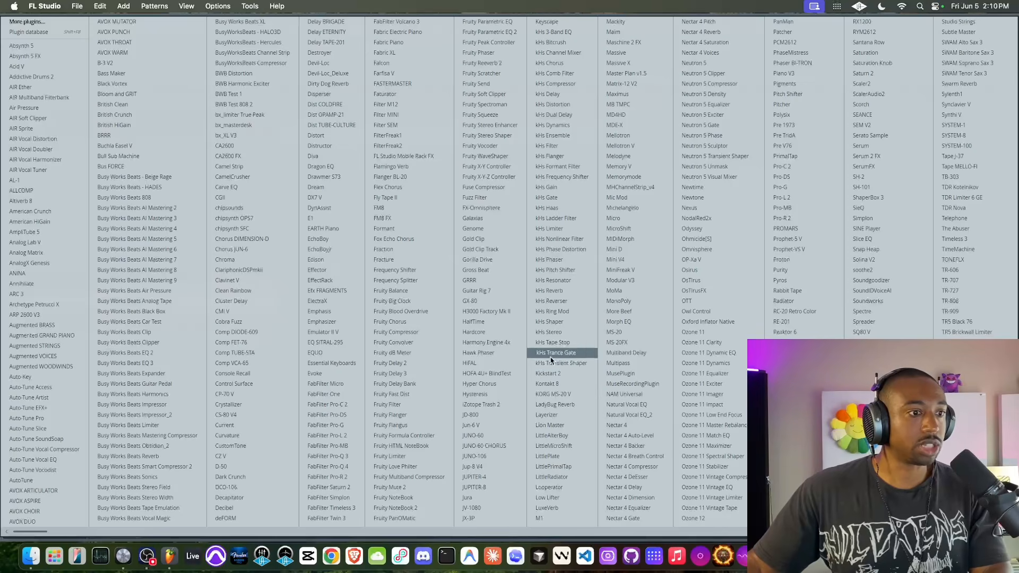
left_click(502, 373)
left_click(469, 86)
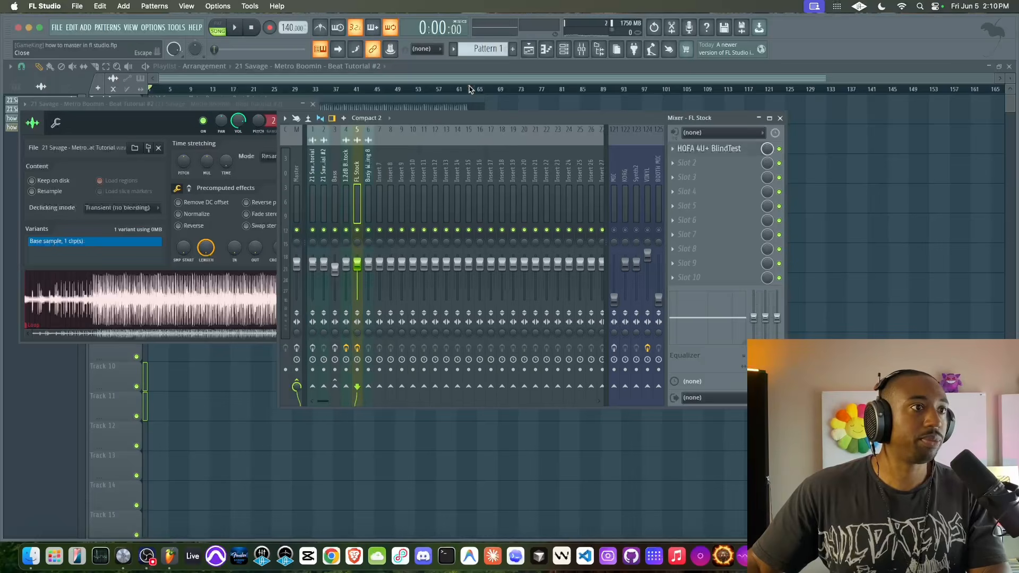
Load HOFA 4U+ BlindTest on the Busy Works Beats AI Mastering 8 insert and close its window.
left_click(371, 167)
left_click(700, 149)
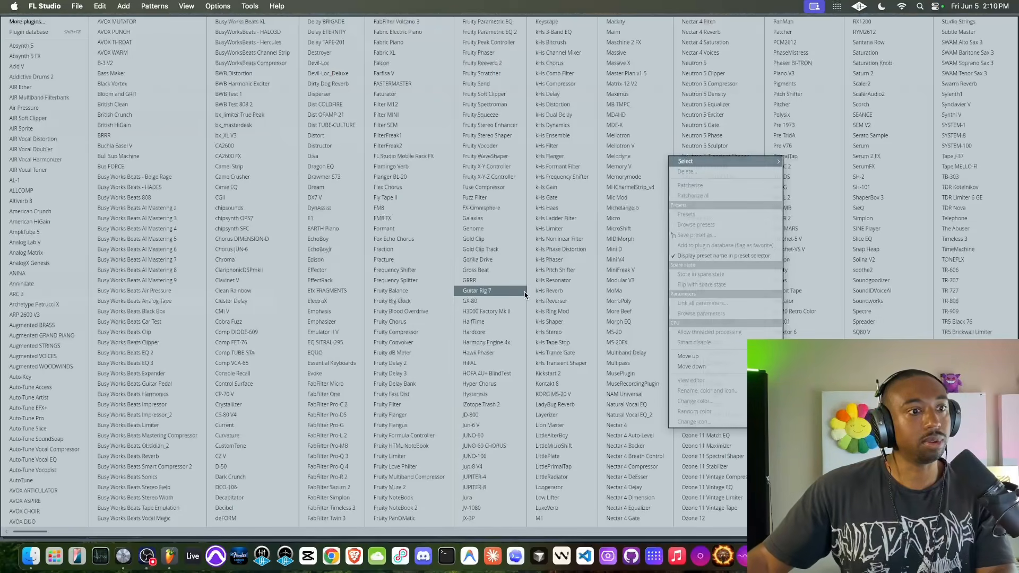
left_click(493, 374)
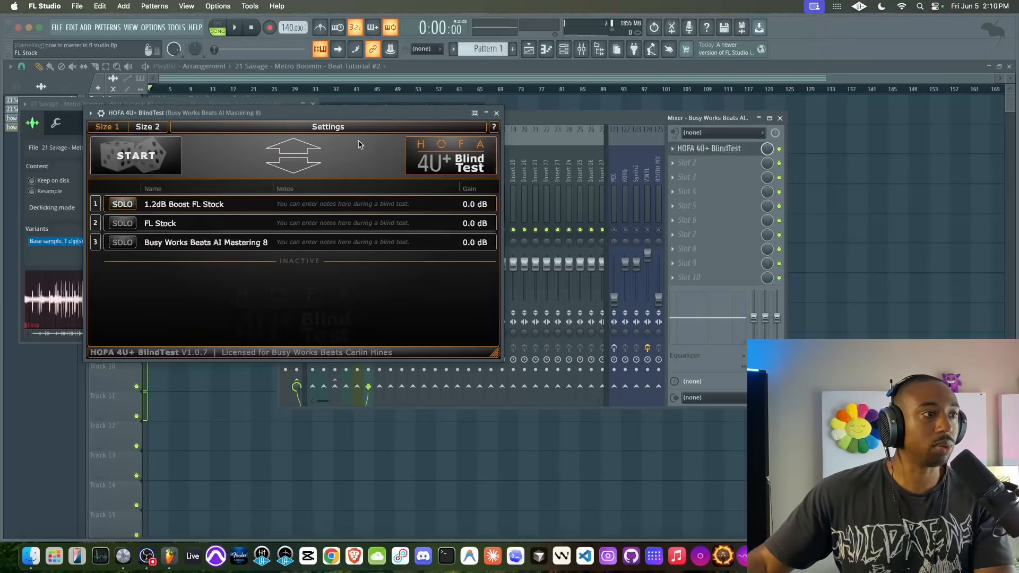
left_click(497, 113)
Save the project and close all open windows to return to the playlist.
key("super+s")
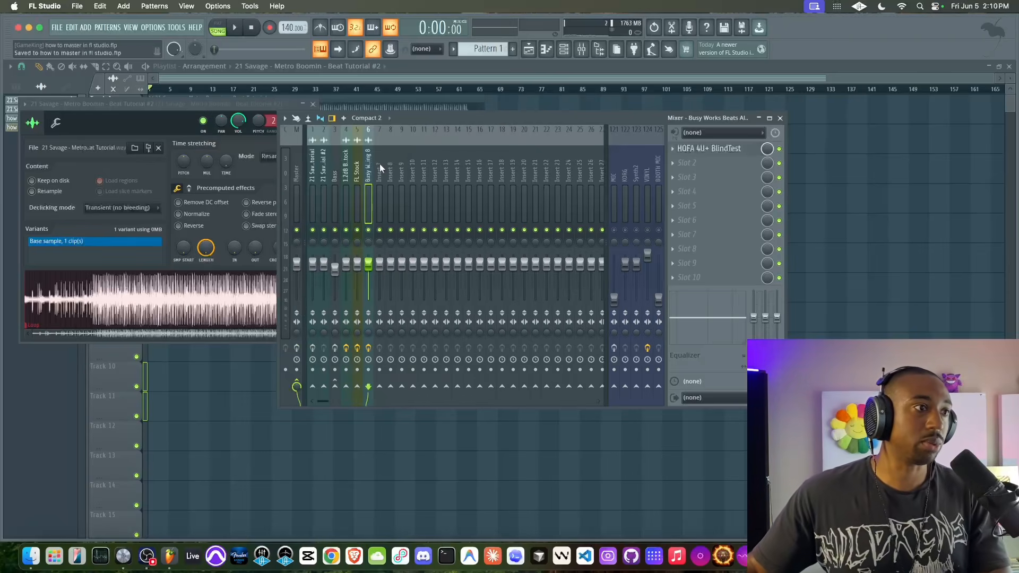
key("F12")
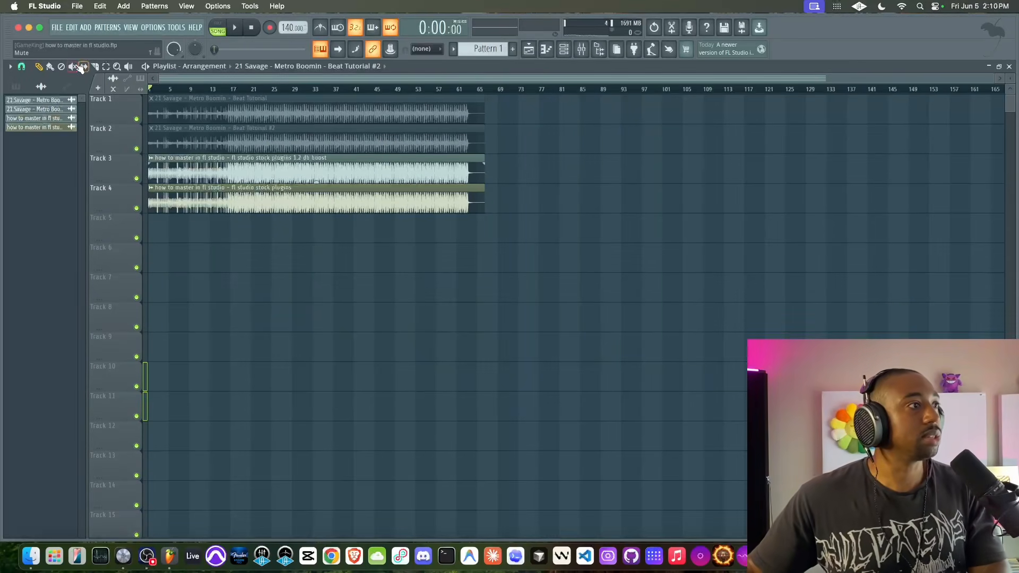
Unmute the Track 2 clip and play the song with Busy Works Beats AI Mastering 8 soloed in BlindTest.
left_click(255, 148)
left_click(561, 49)
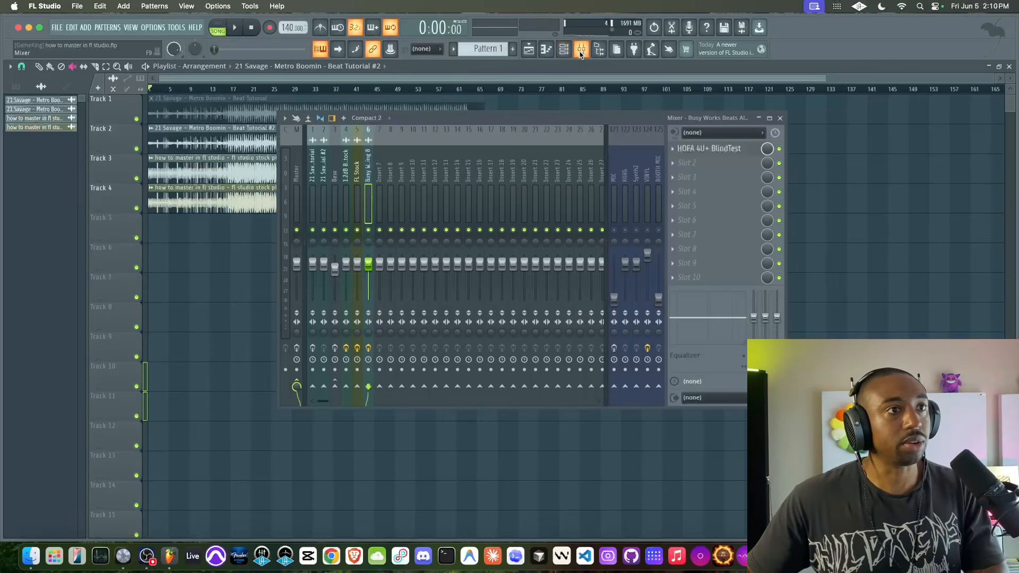
left_click(726, 150)
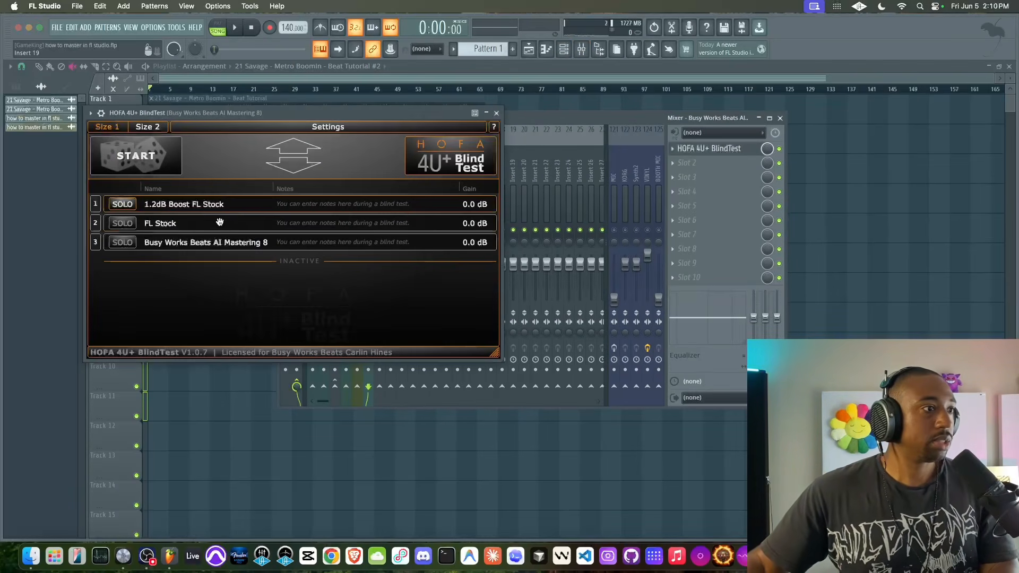
key("space")
left_click_drag(278, 113, 527, 293)
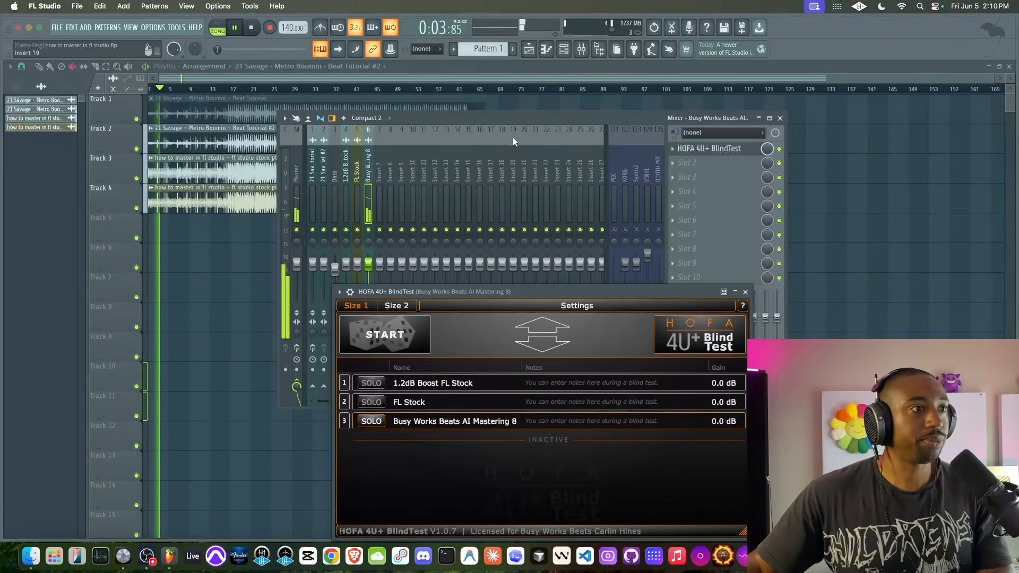
Move BlindTest down to slot 3 on the AI mastering insert and load Busy Works Beats AI Mastering 8 in slot 1.
left_click_drag(696, 149, 695, 165)
left_click(694, 163)
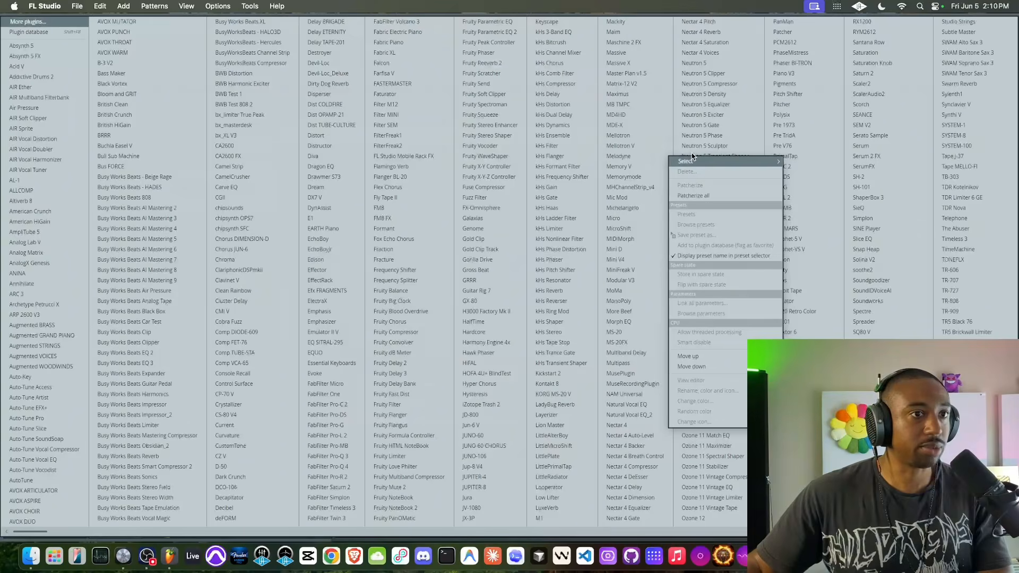
left_click(179, 270)
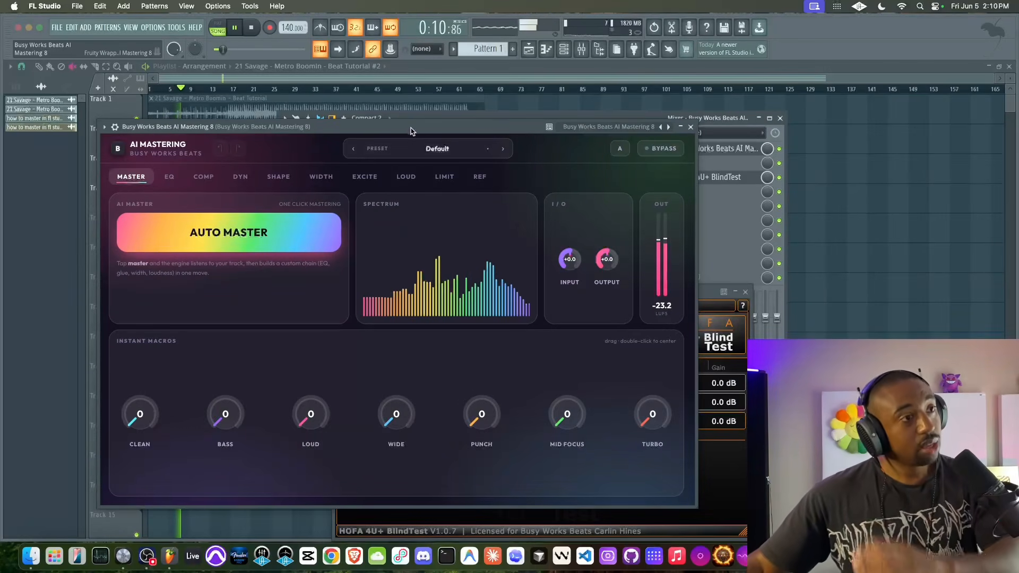
left_click_drag(411, 132, 367, 209)
left_click_drag(411, 118, 429, 203)
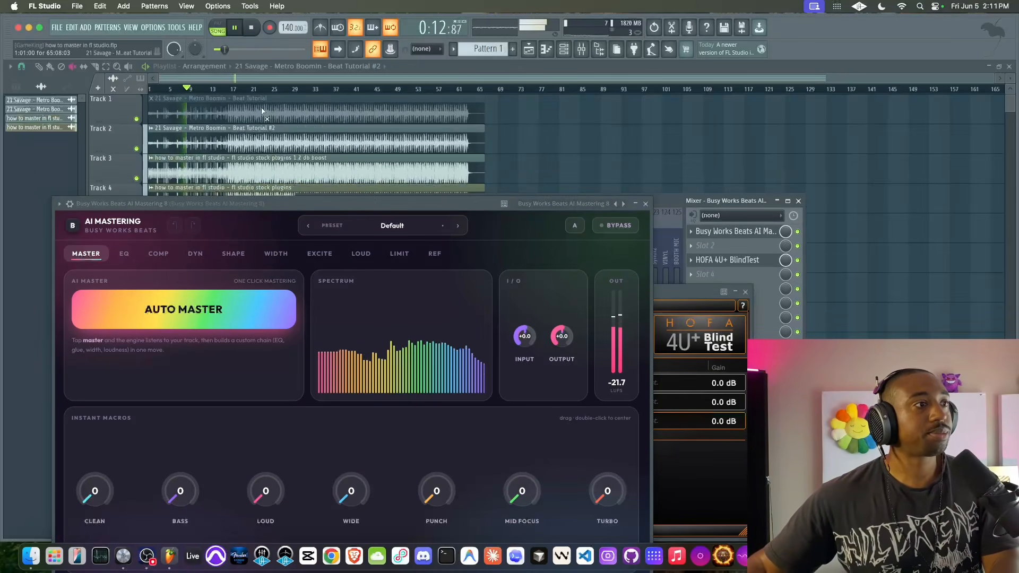
Set a playback loop over the louder section from about bar 16 to bar 26 and start playing it.
key("space")
left_click_drag(227, 89, 235, 90)
key("space")
left_click_drag(331, 203, 381, 137)
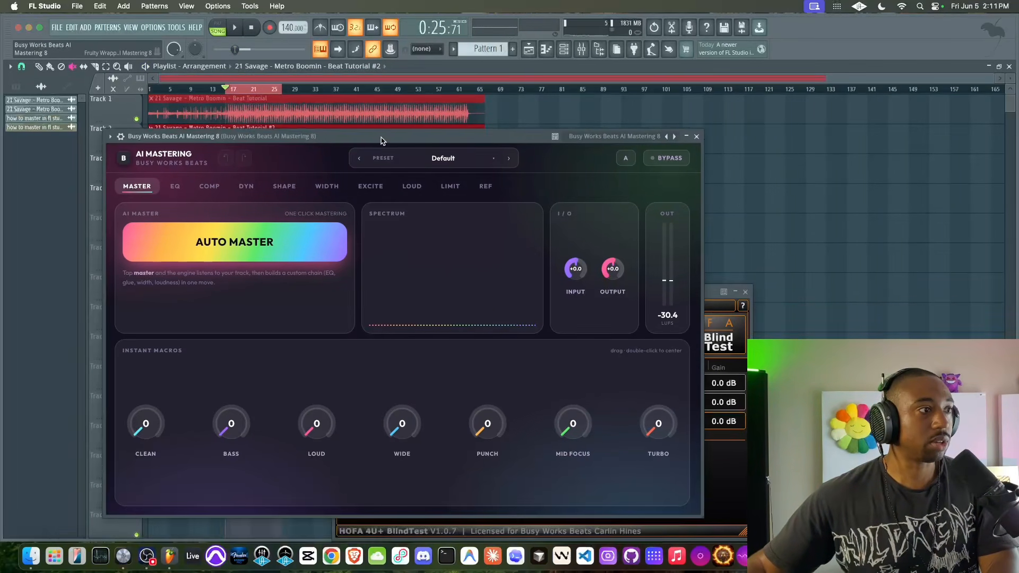
Run Auto Master on the looping section, stop playback and close the AI Mastering plugin.
left_click(266, 240)
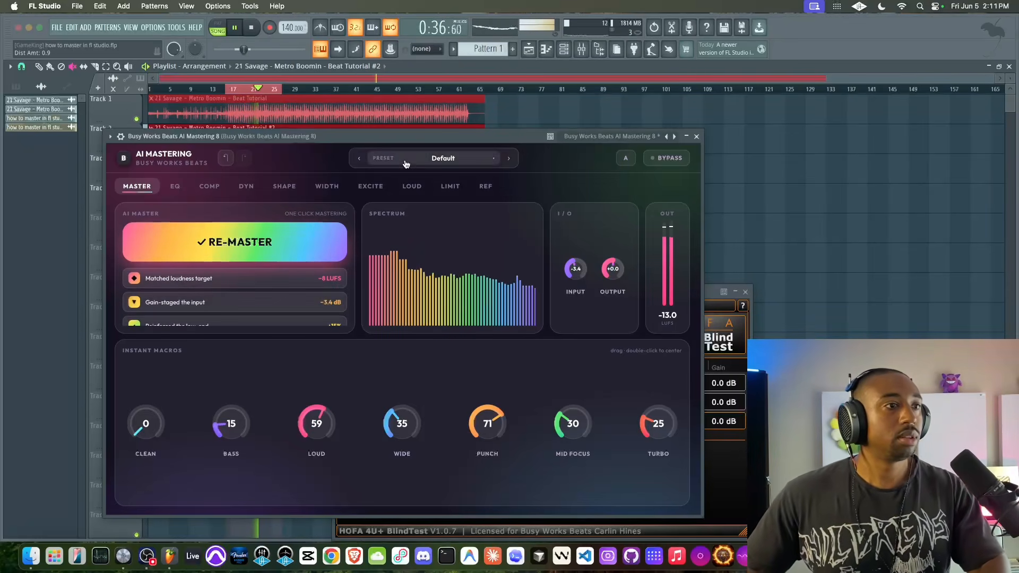
key("space")
left_click(696, 136)
Compare the Busy Works Beats AI Mastering 8 and FL Stock versions in BlindTest by soloing each during playback.
left_click_drag(614, 291, 579, 159)
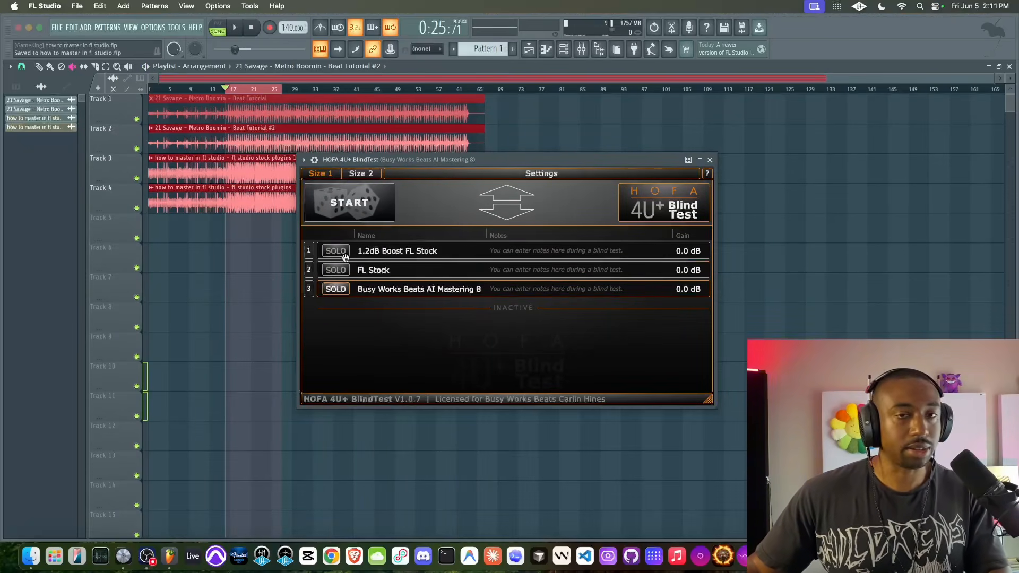
key("space")
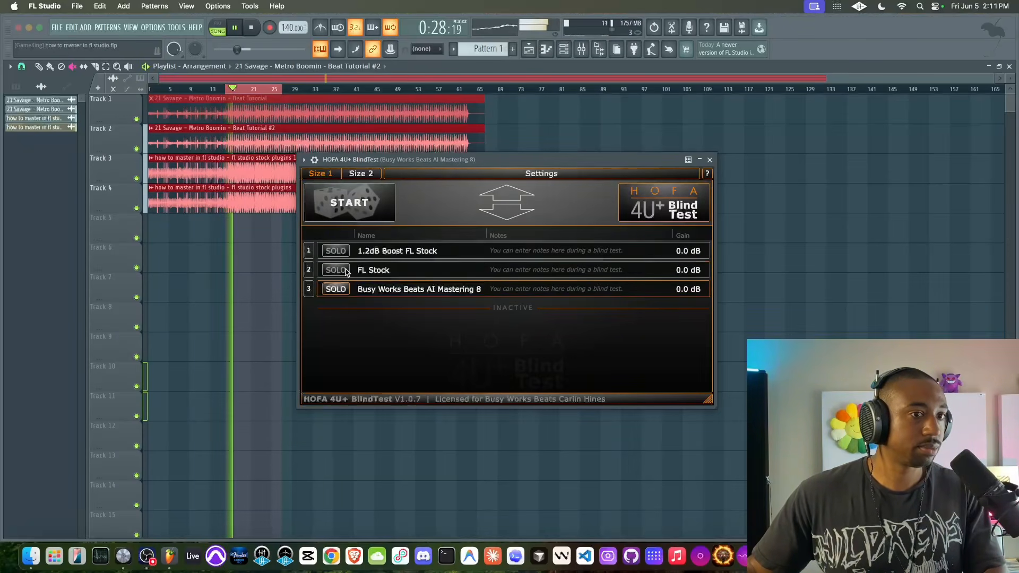
left_click(344, 271)
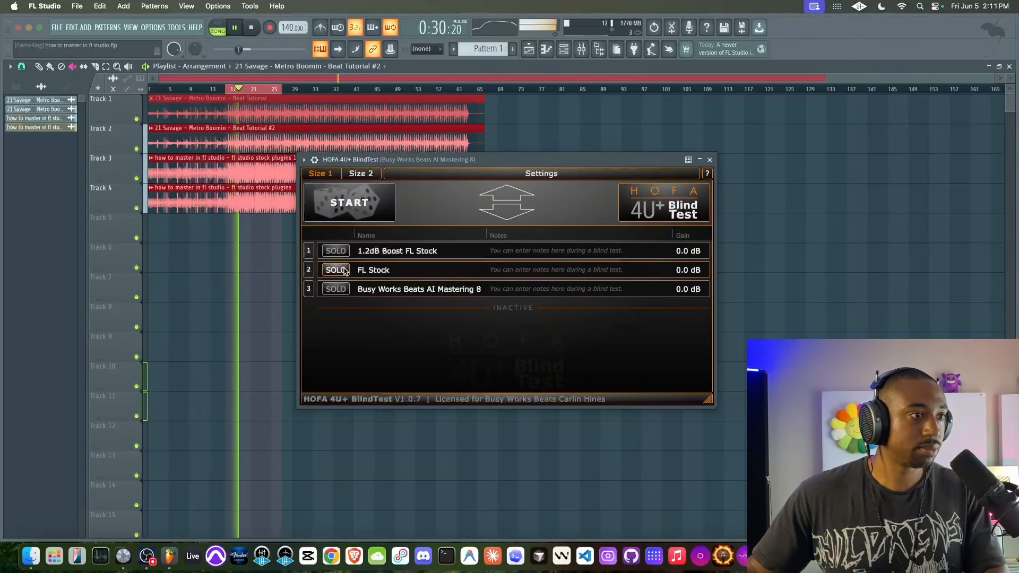
key("space")
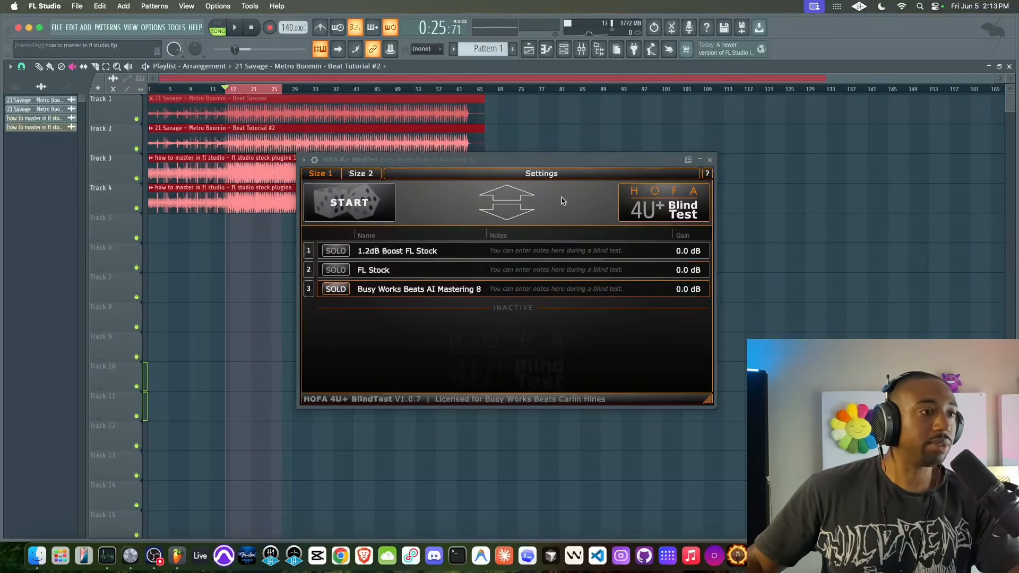
Close BlindTest, clear the clip selection and reopen the AI Mastering plugin on the Busy Works Beats AI Mastering 8 insert.
left_click(582, 49)
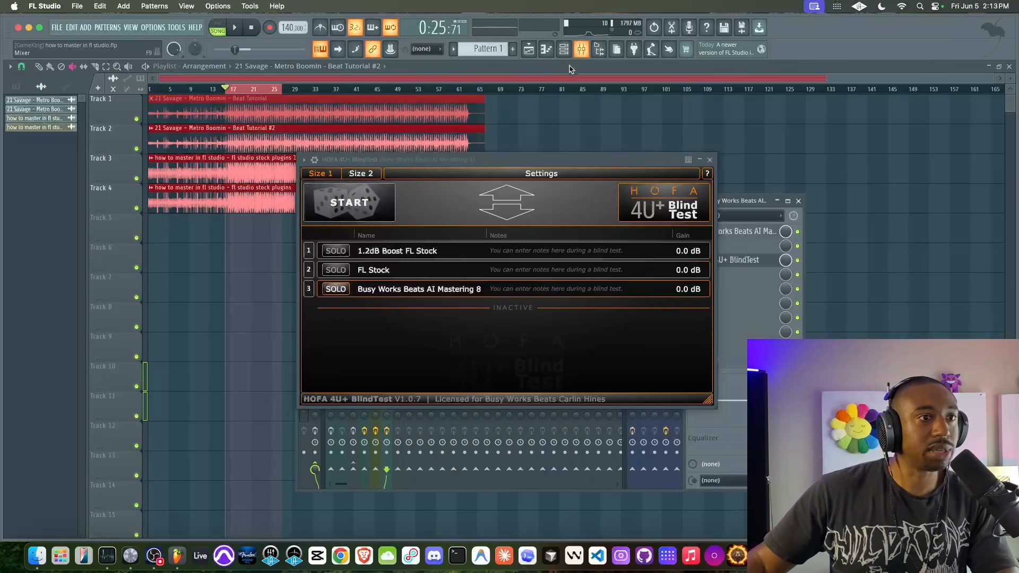
left_click(710, 160)
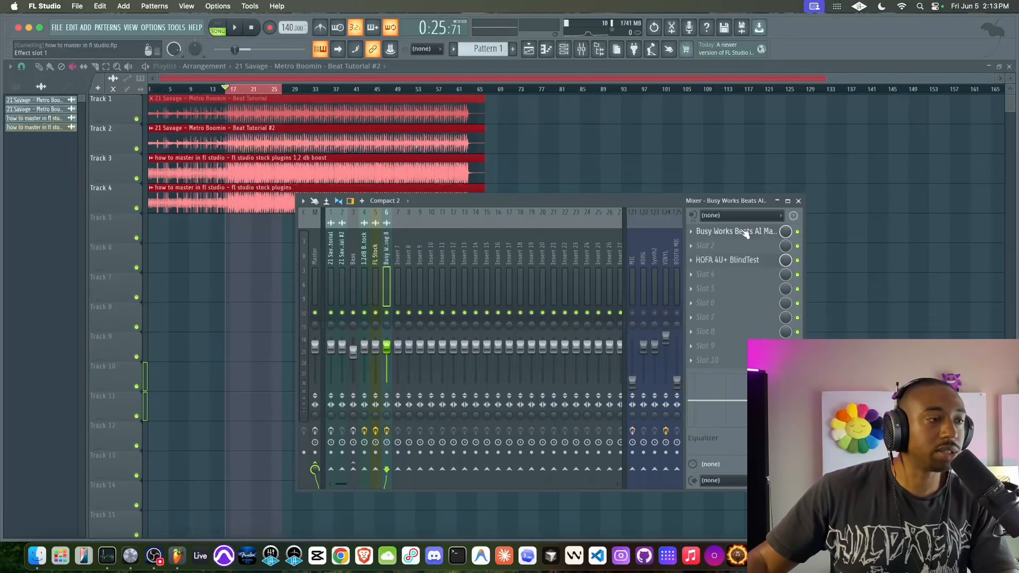
left_click(565, 171)
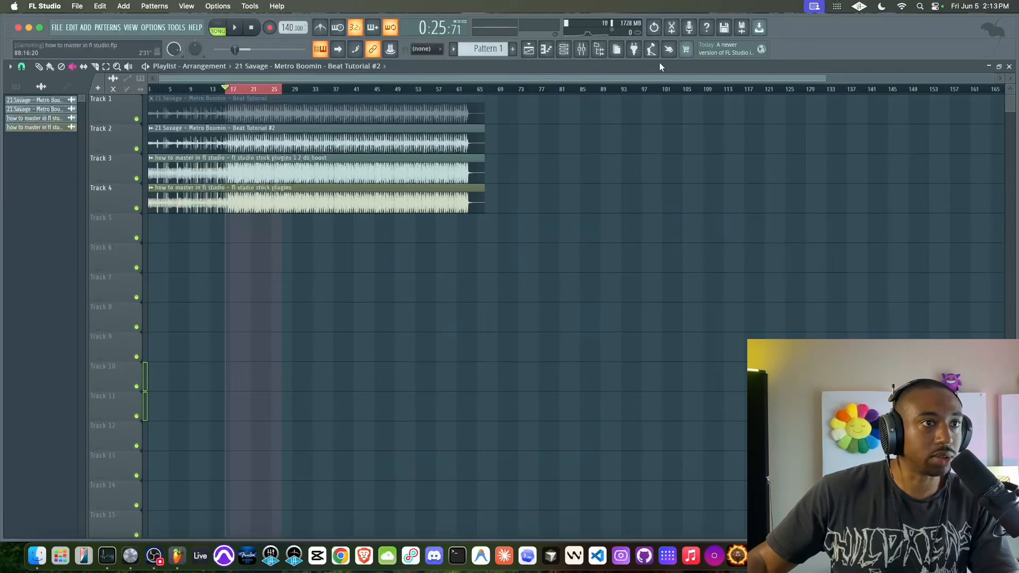
key("space")
left_click(580, 50)
left_click(725, 233)
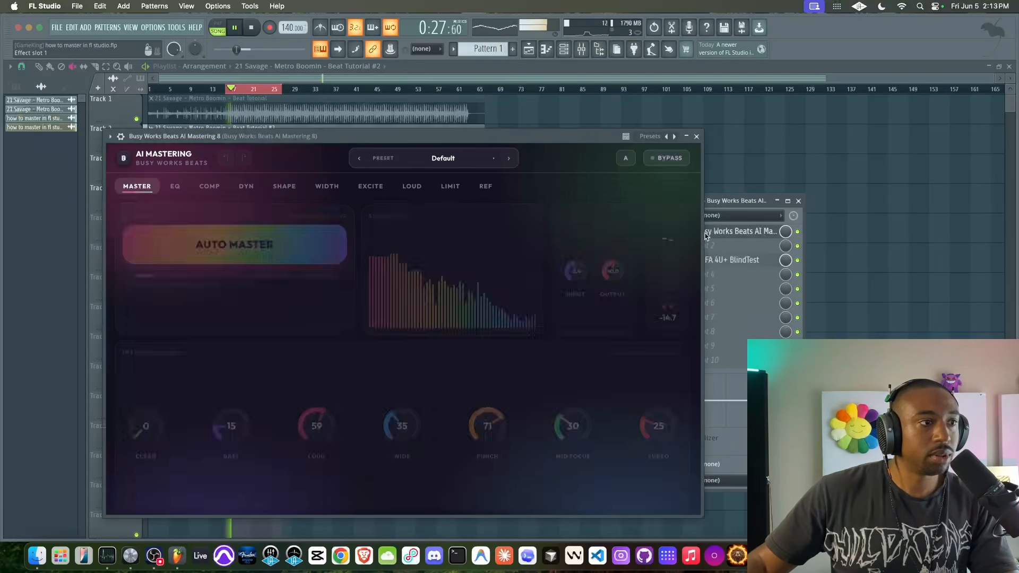
key("space")
Initialize the AI Mastering plugin to reset all its settings.
left_click(450, 164)
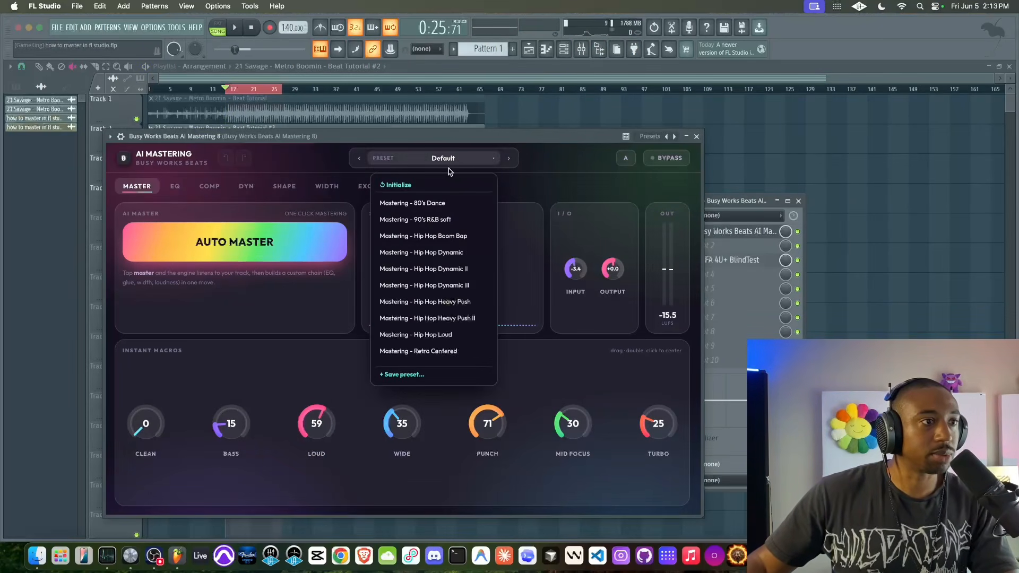
left_click(419, 183)
left_click(417, 164)
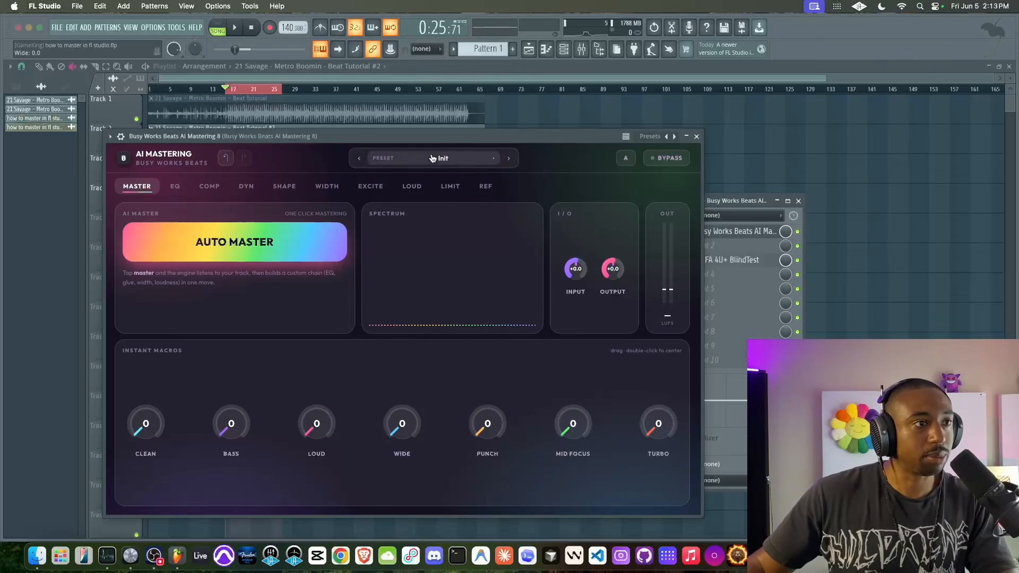
left_click(321, 265)
Run Auto Master from the initialized state while the loop plays, stop playback and close the plugin.
key("space")
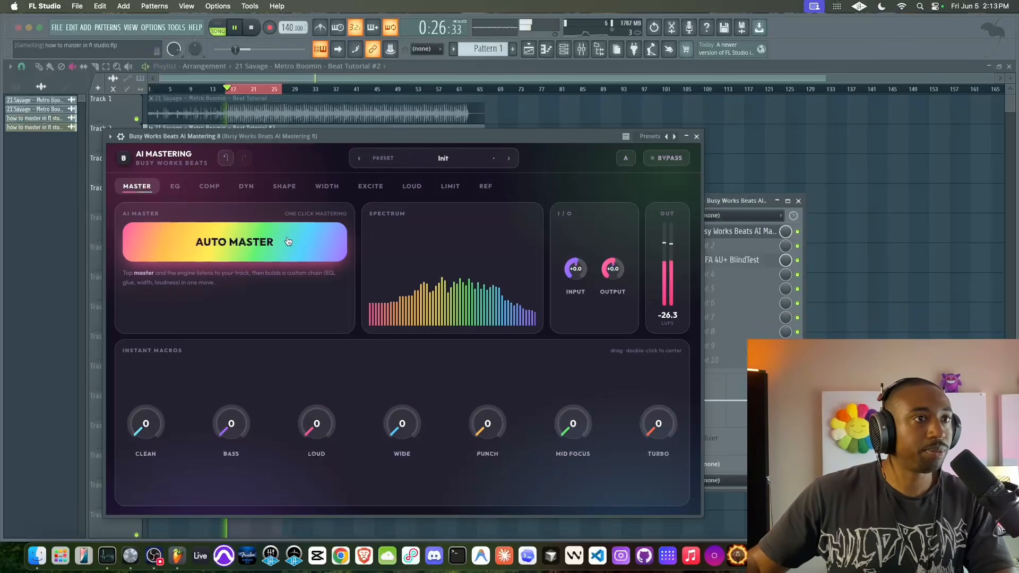
left_click(242, 245)
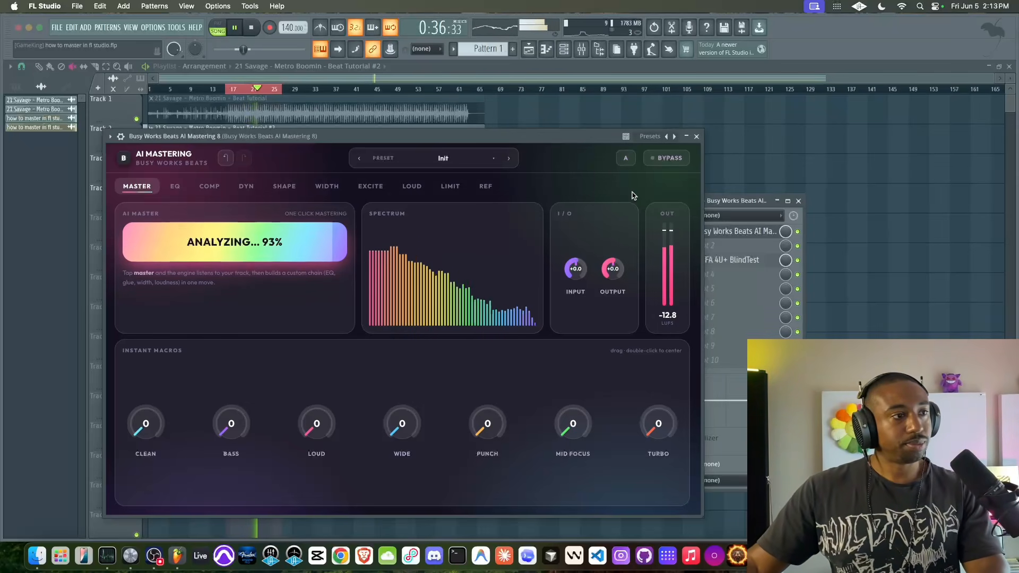
key("space")
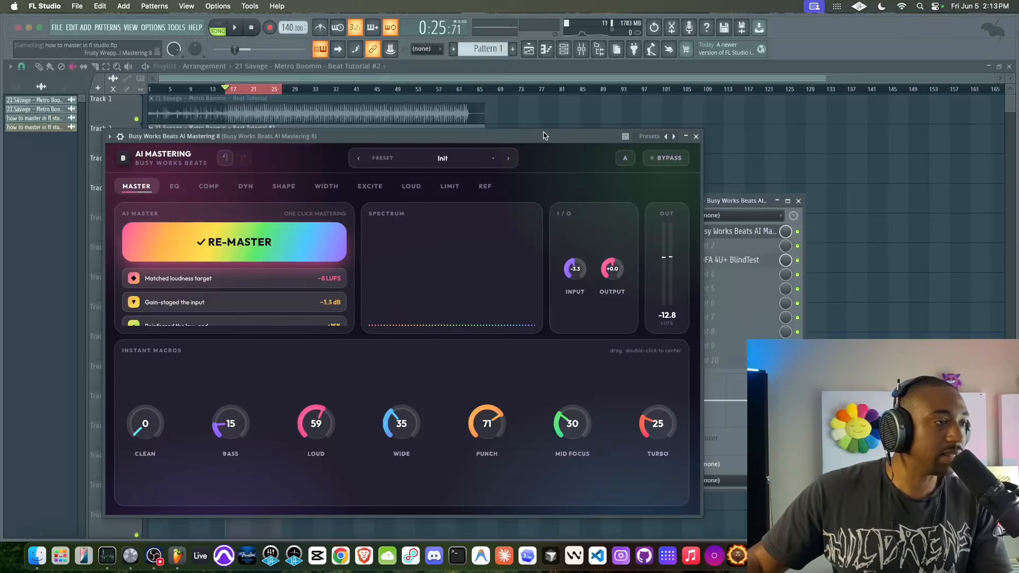
left_click_drag(544, 136, 553, 104)
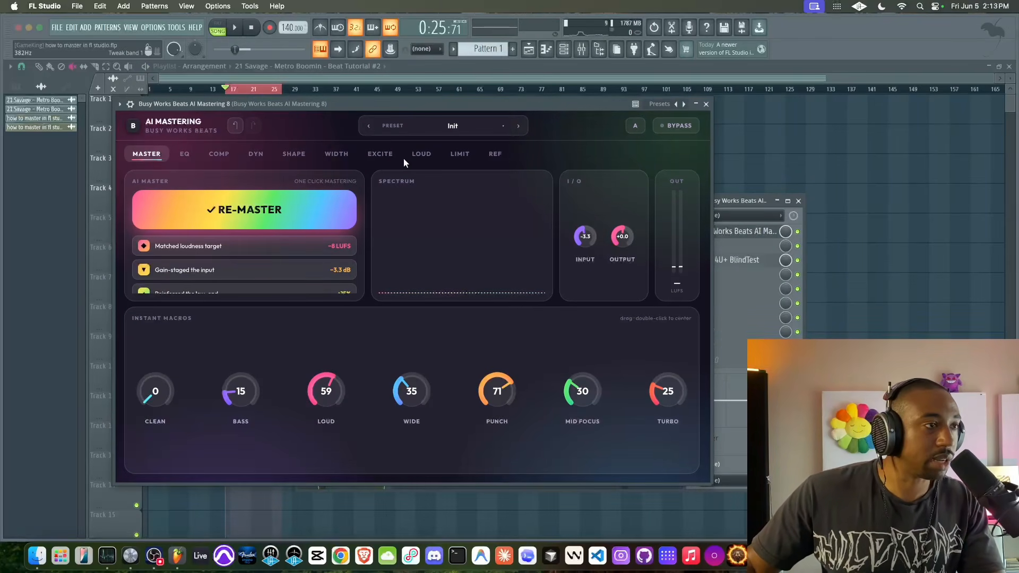
left_click(706, 105)
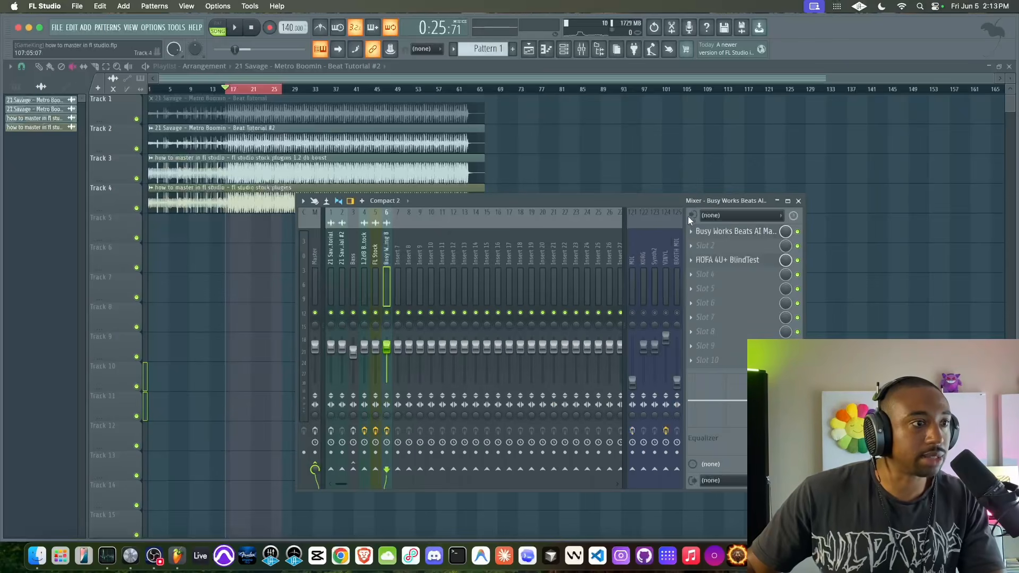
Open BlindTest and compare the AI-mastered, FL Stock and 1.2dB Boost FL Stock versions by soloing each during playback.
left_click(737, 259)
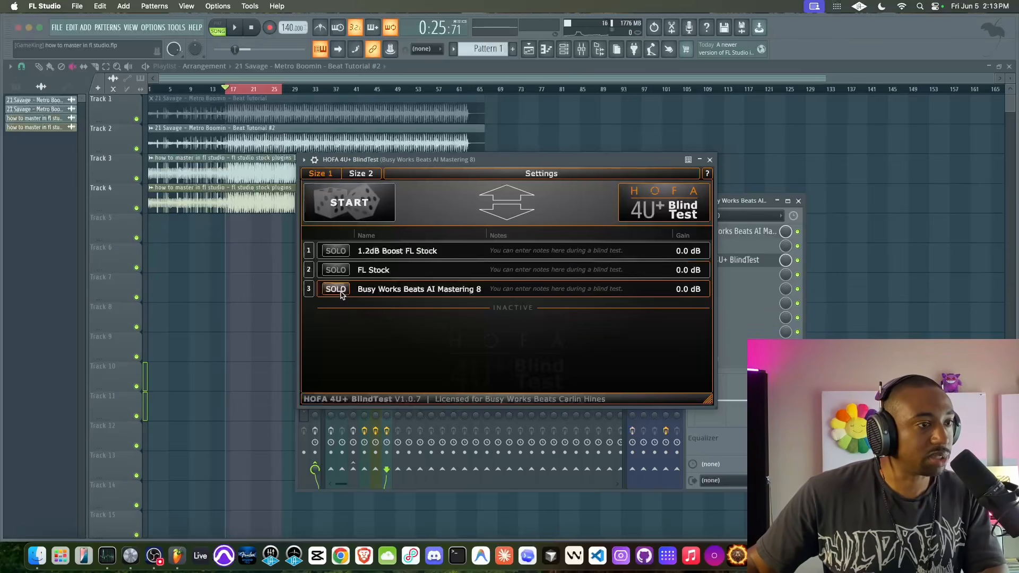
key("space")
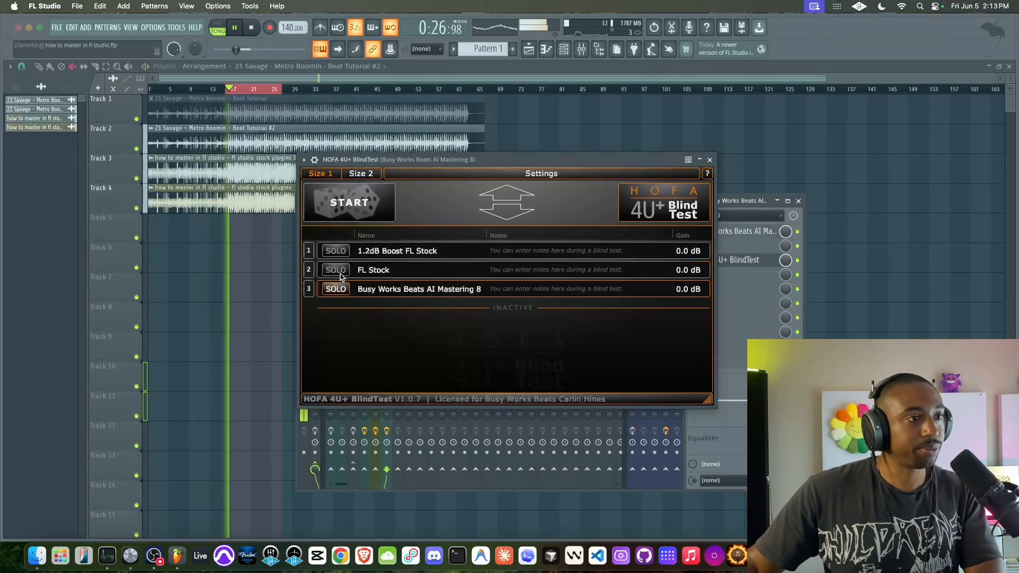
left_click(336, 270)
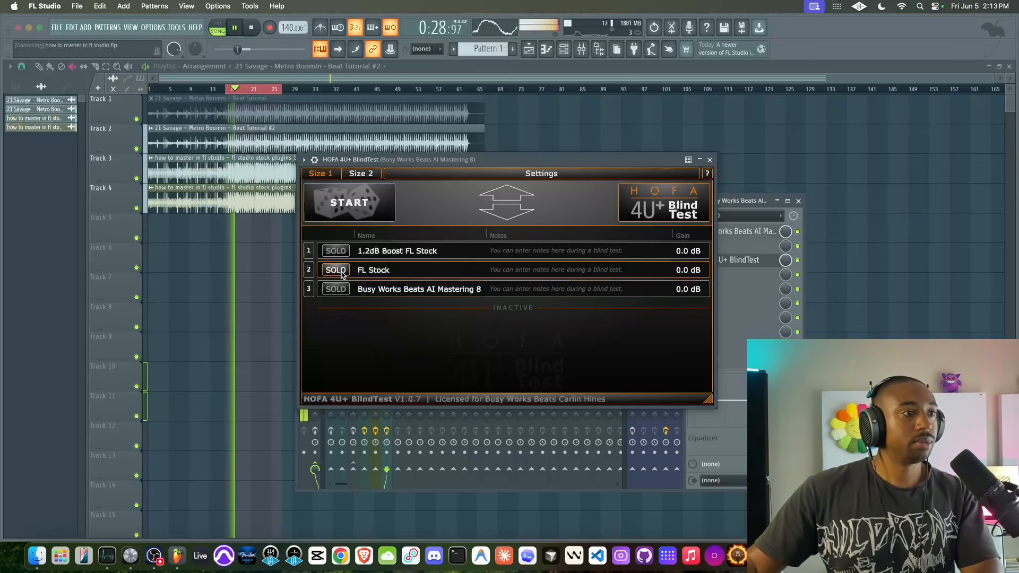
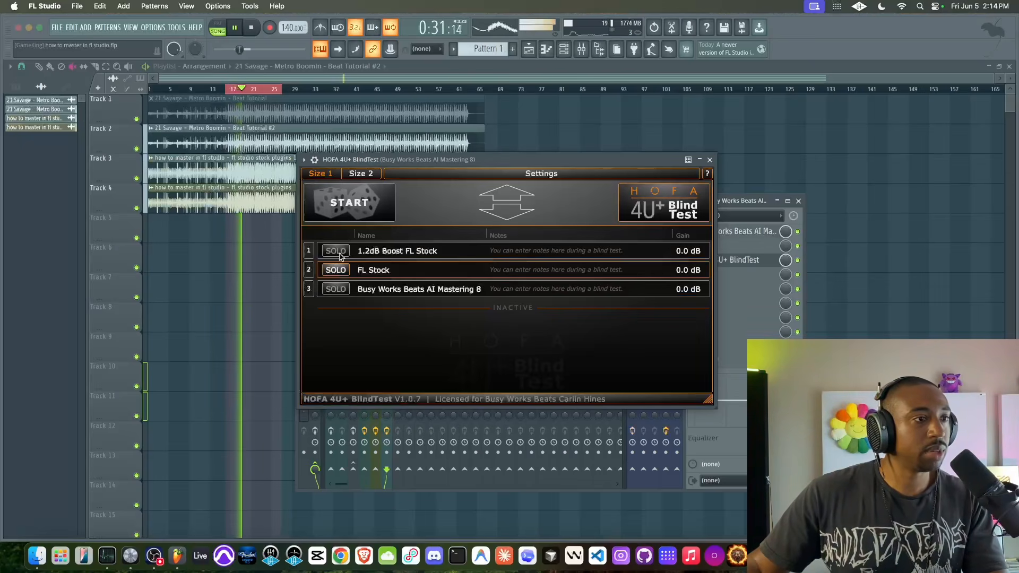
left_click(343, 253)
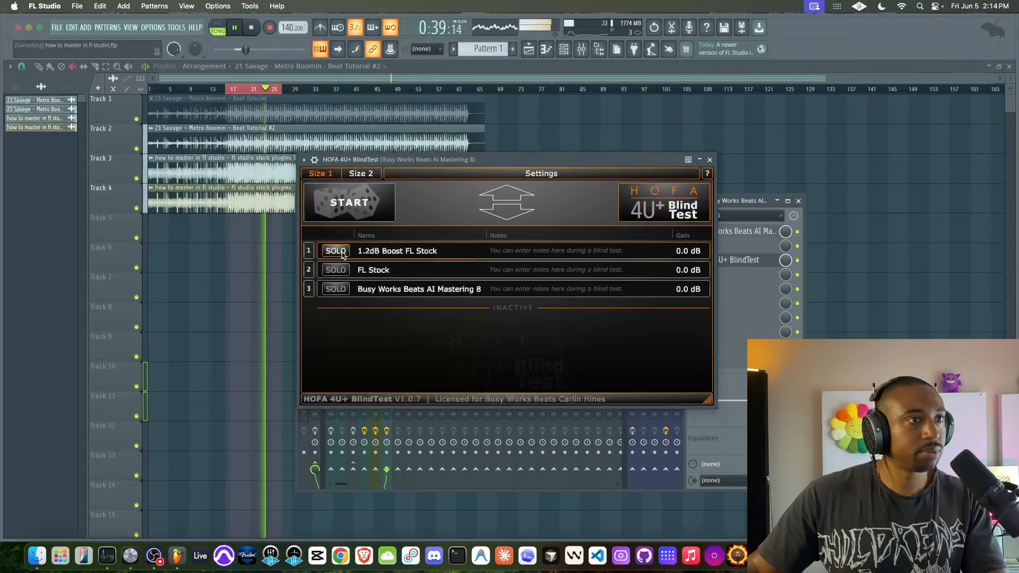
key("space")
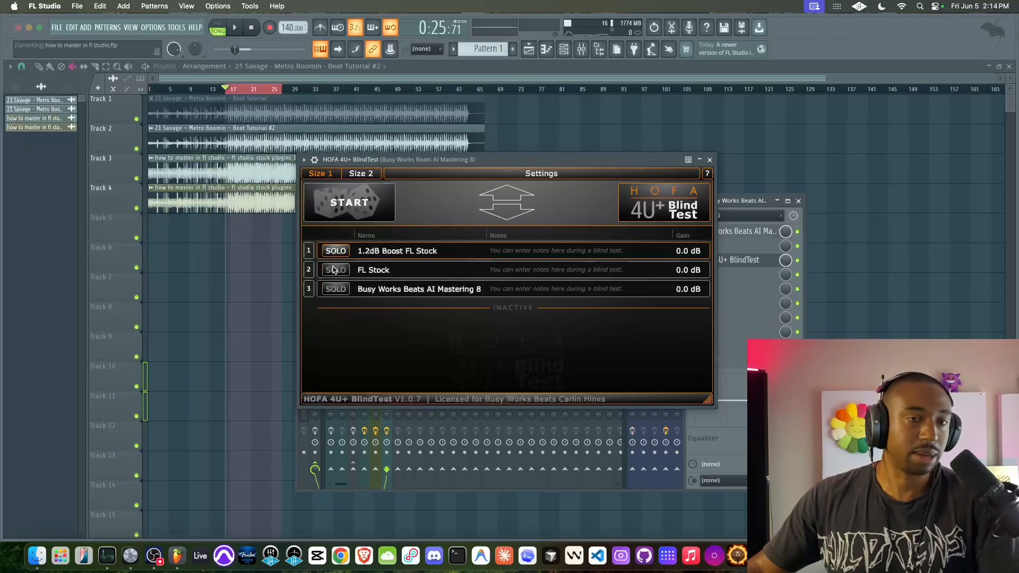
Replay the loop, switching the solo from 1.2dB Boost FL Stock to FL Stock and Busy Works Beats AI Mastering 8.
key("space")
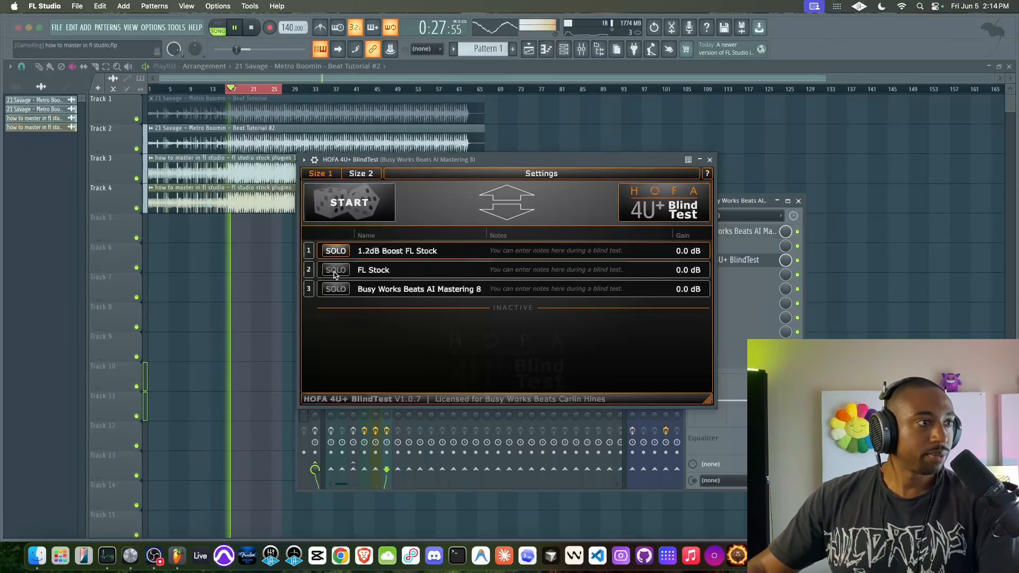
left_click(335, 270)
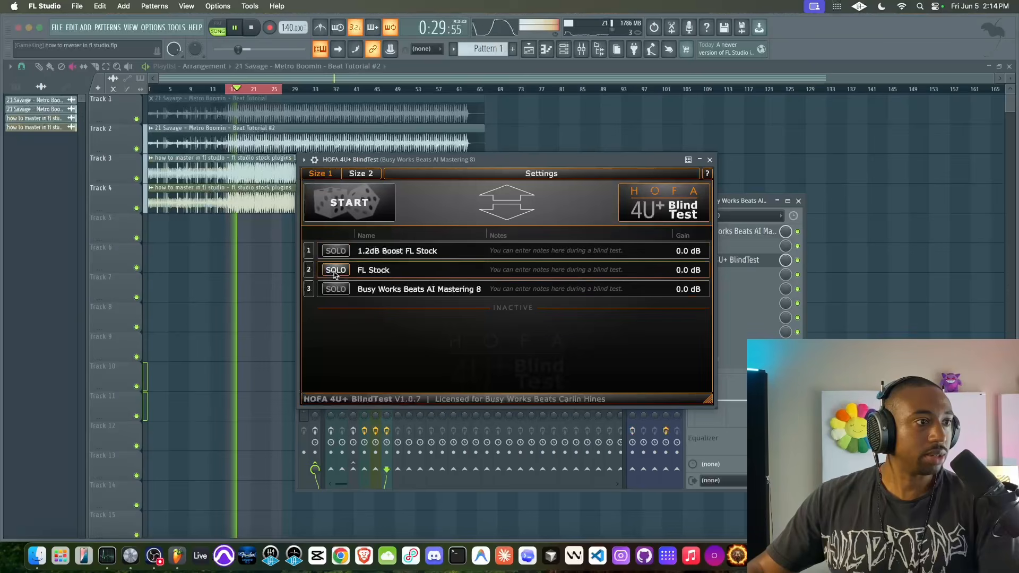
left_click(340, 288)
key("space")
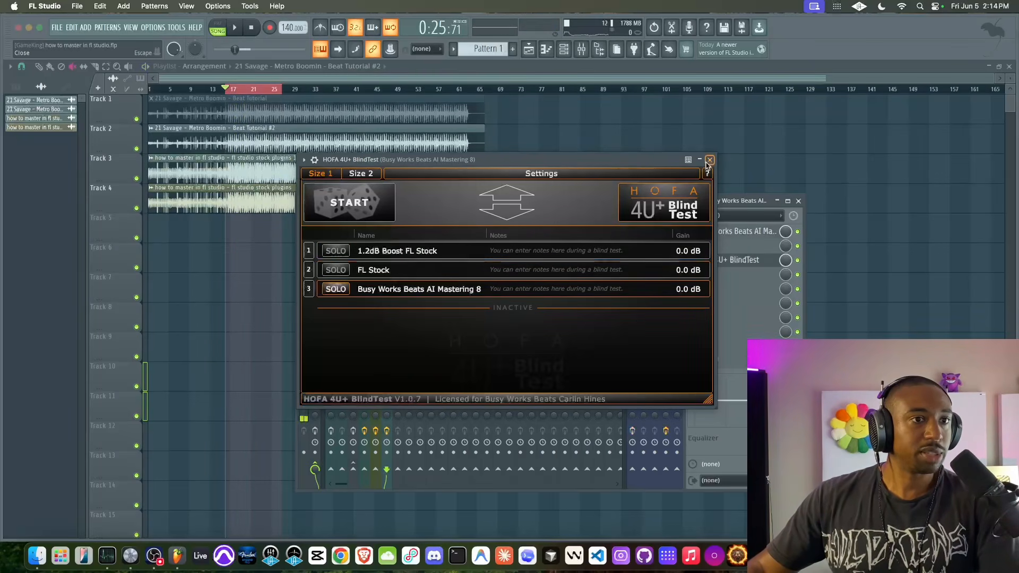
Close BlindTest and reopen the AI Mastering plugin on the AI mastering insert to review its settings.
left_click(709, 160)
left_click(738, 232)
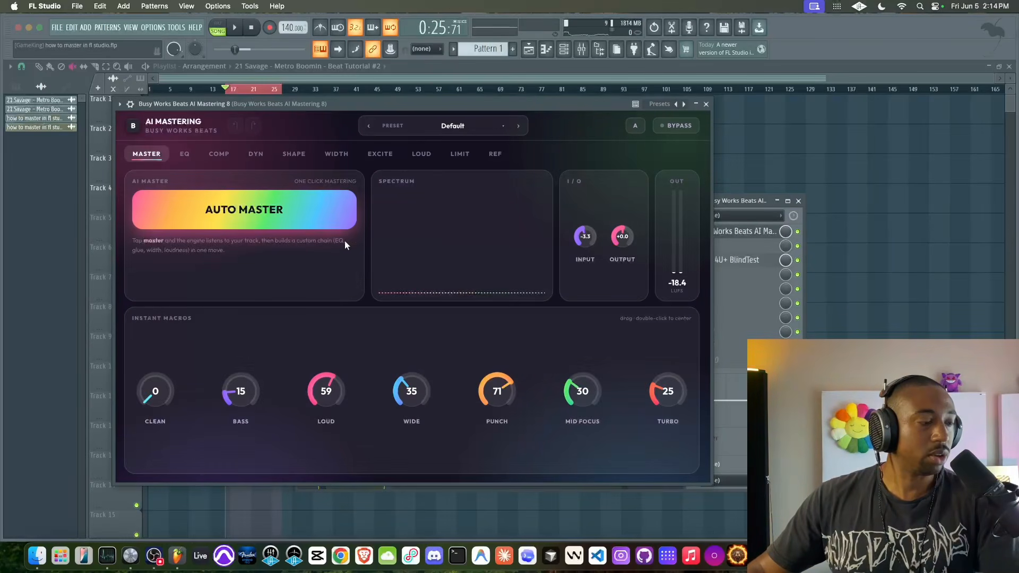
left_click(154, 548)
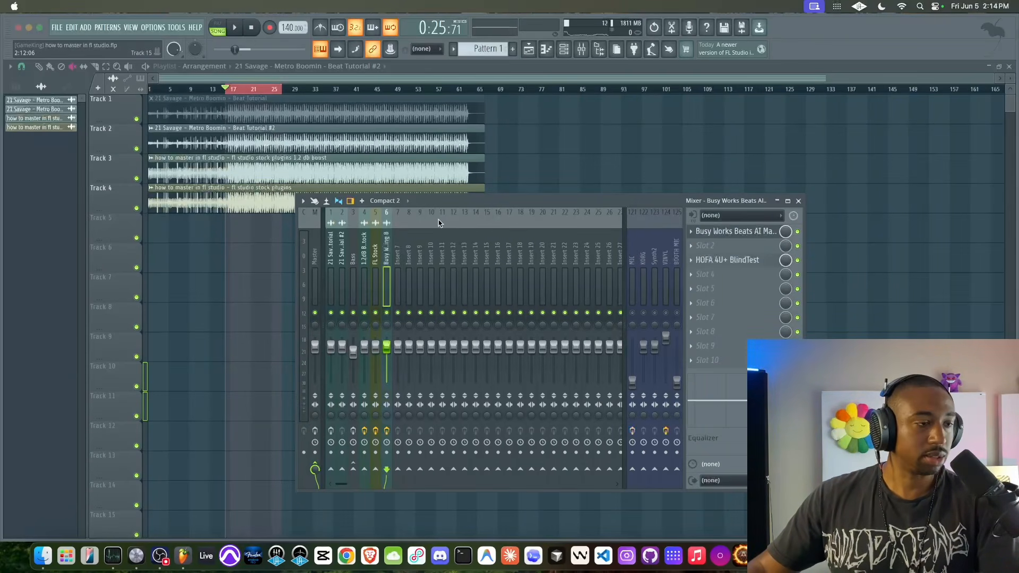
left_click(735, 235)
left_click(735, 237)
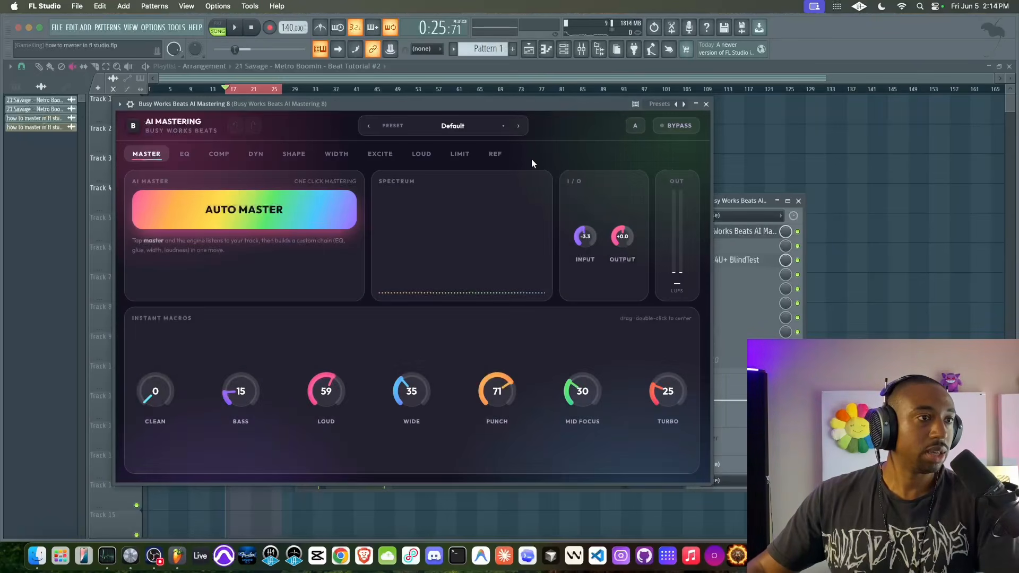
Play the loop while raising the Turbo macro to 89 and the Loud macro to 100, replay it and stop playback.
key("space")
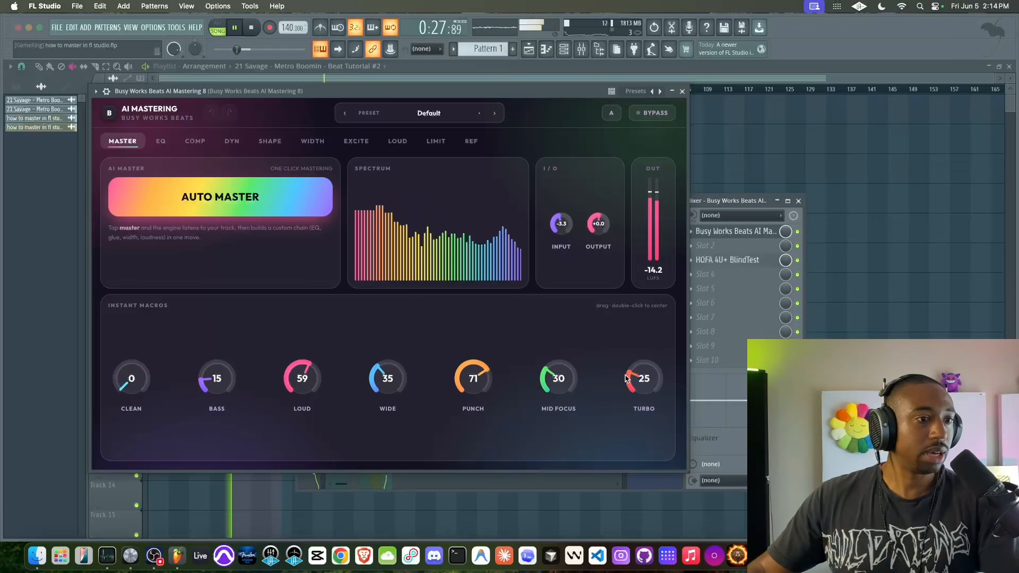
left_click_drag(645, 387, 648, 297)
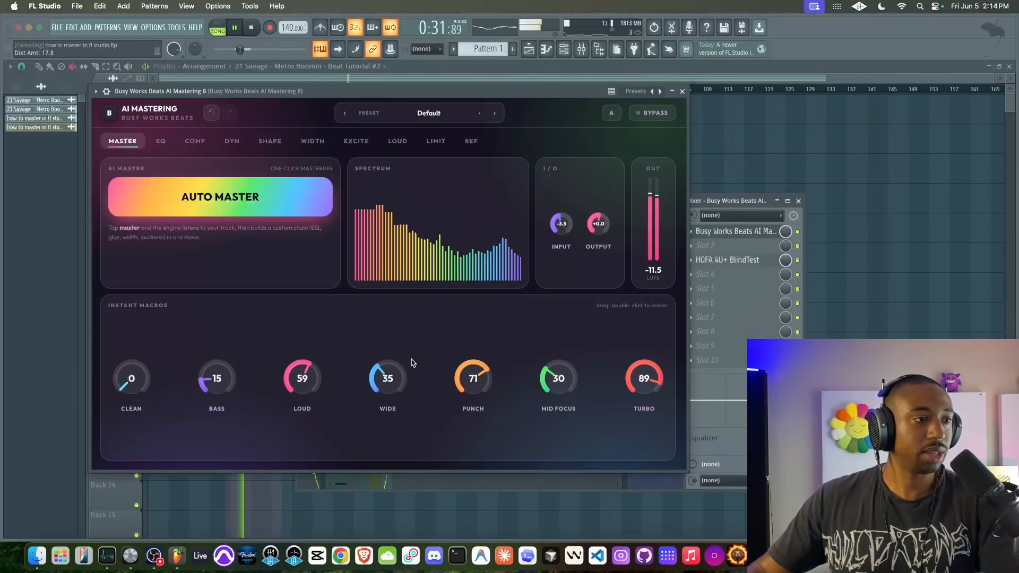
left_click_drag(298, 378, 315, 321)
key("space")
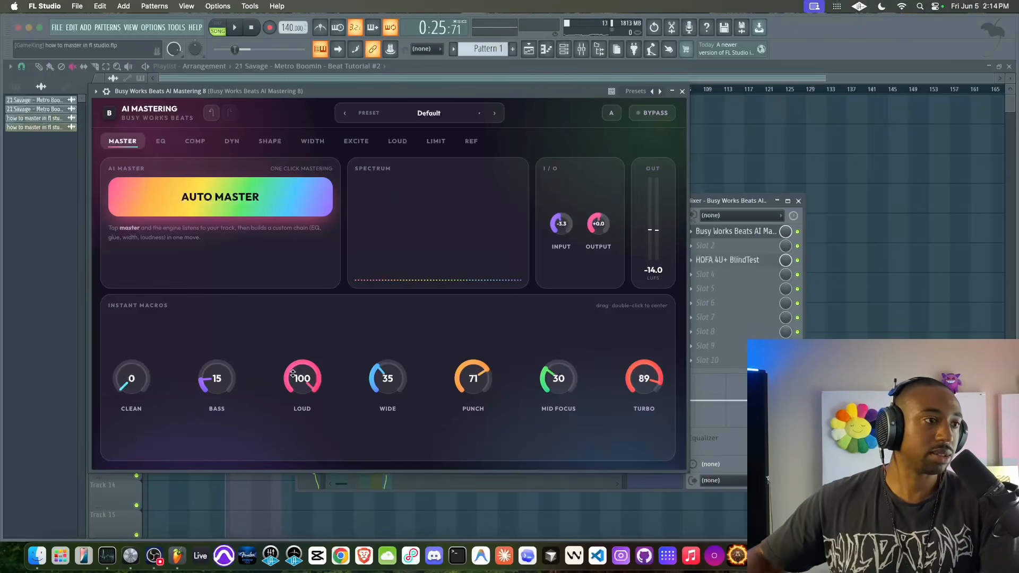
key("space")
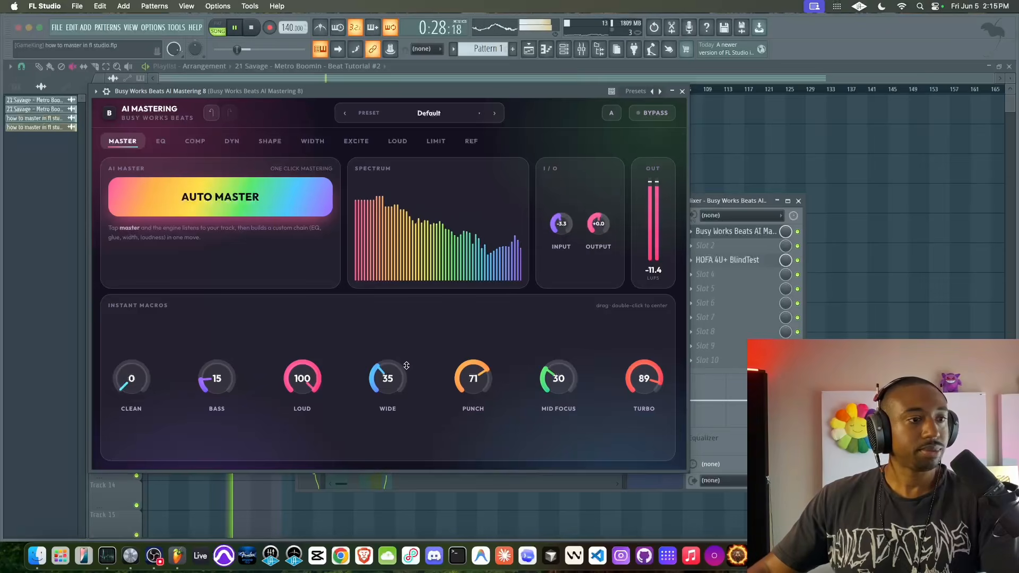
key("space")
Compare the EQ's high-pass filter on and off during playback, leave it on and stop playback.
left_click(171, 148)
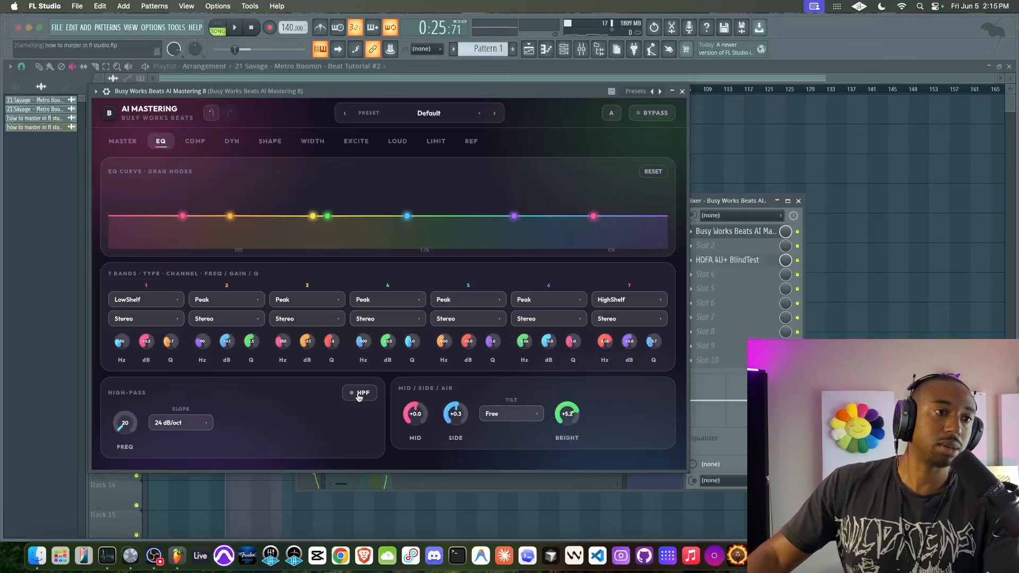
key("space")
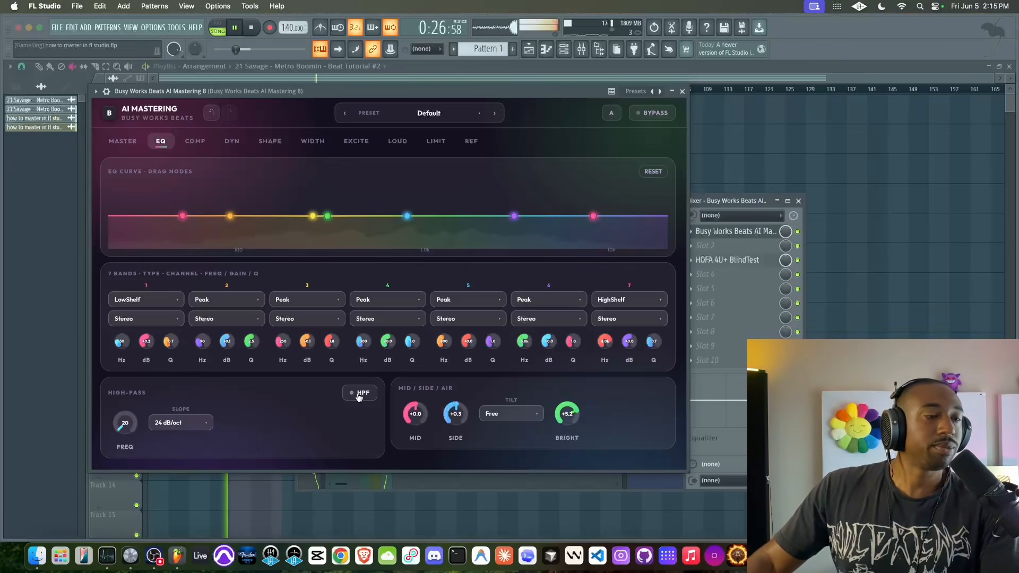
left_click(359, 397)
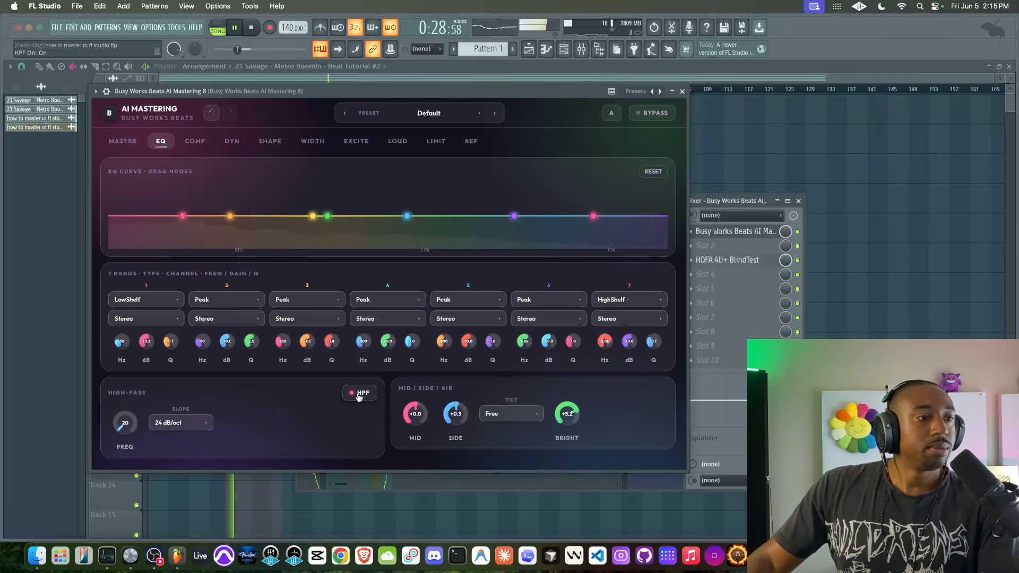
left_click(359, 398)
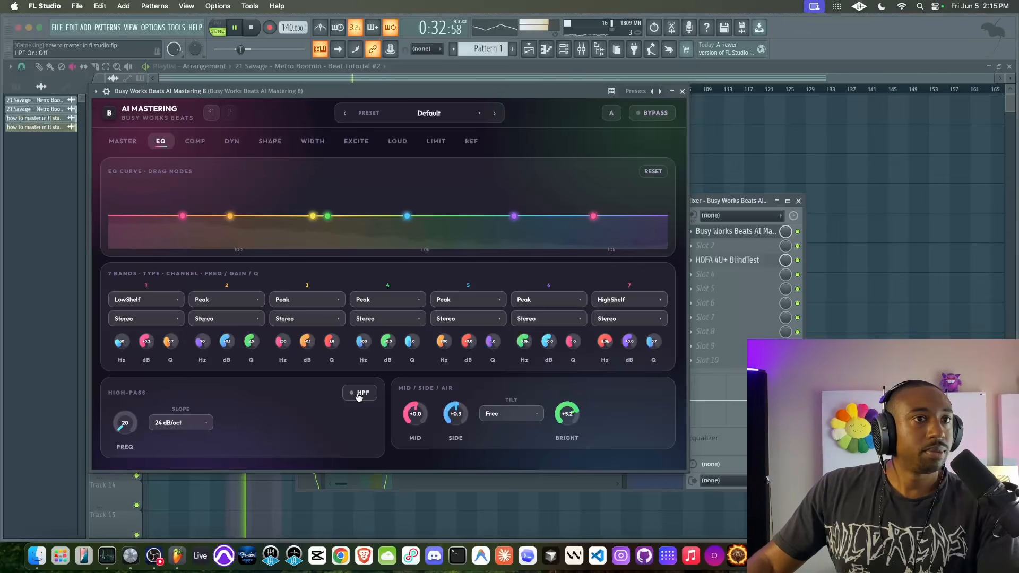
left_click(359, 397)
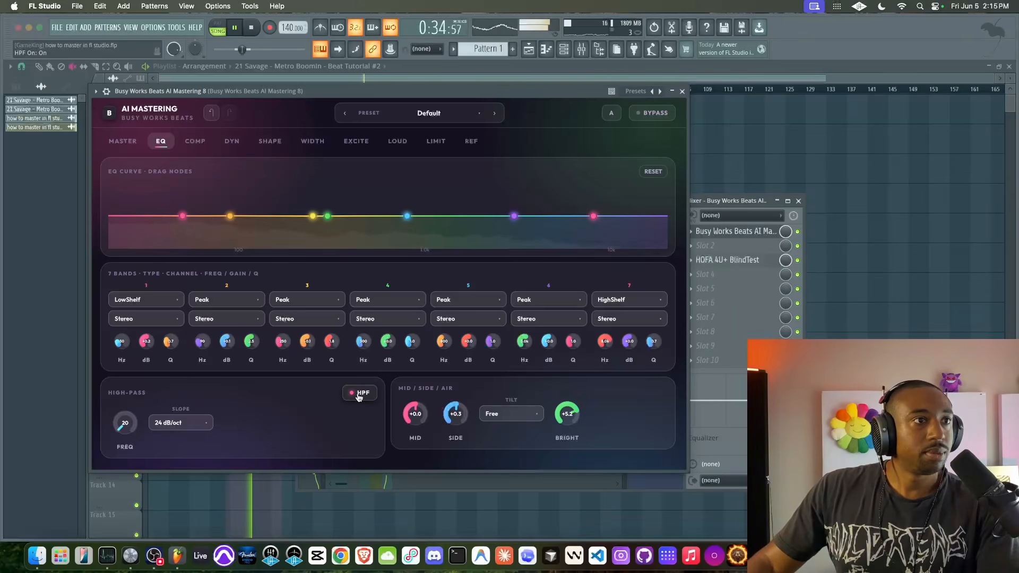
key("space")
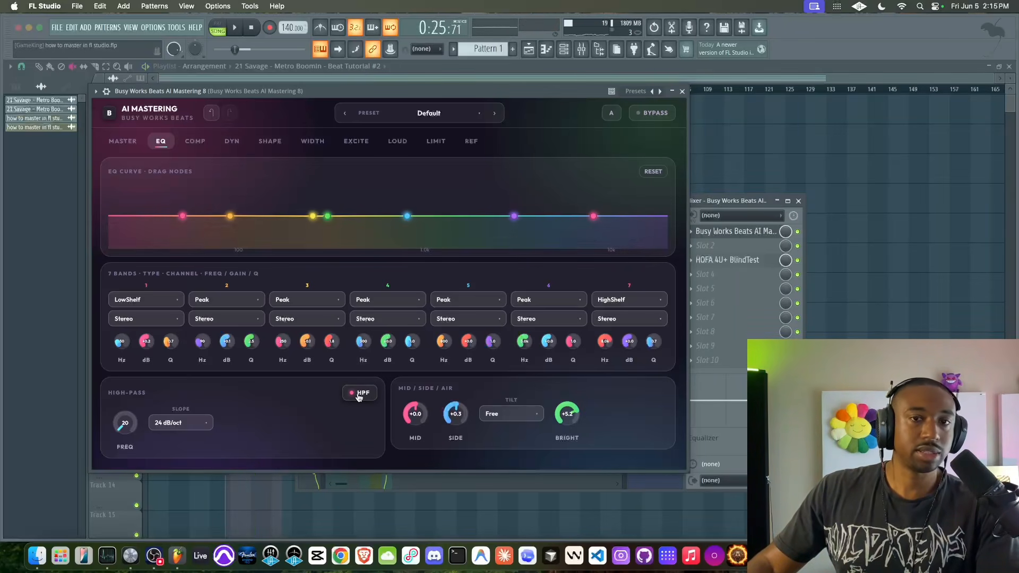
During playback, set the blend to 57 on Compressor 2 and 54 on Compressor 1, and the Glue Compressor's mix to 54.
key("space")
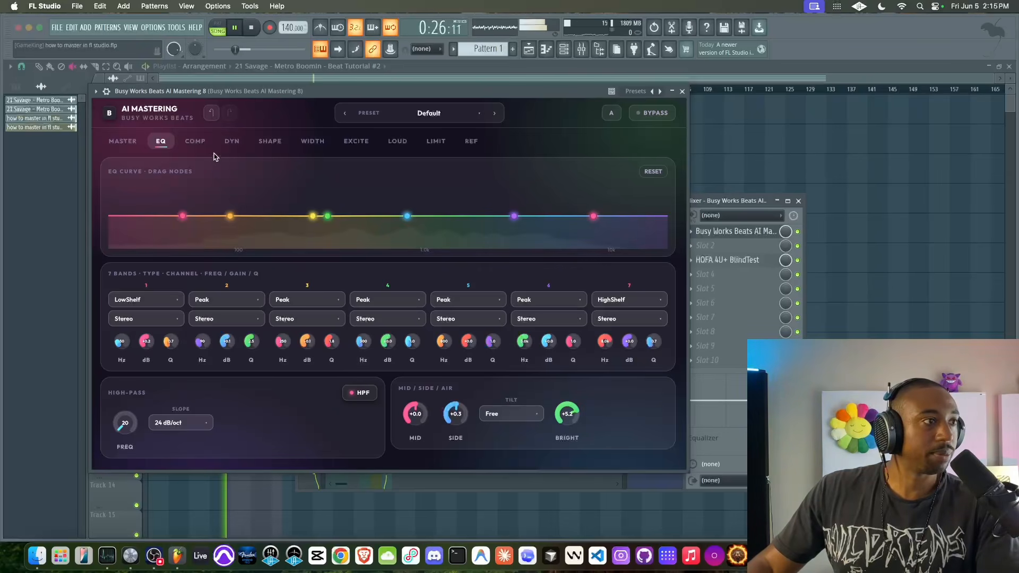
left_click(204, 145)
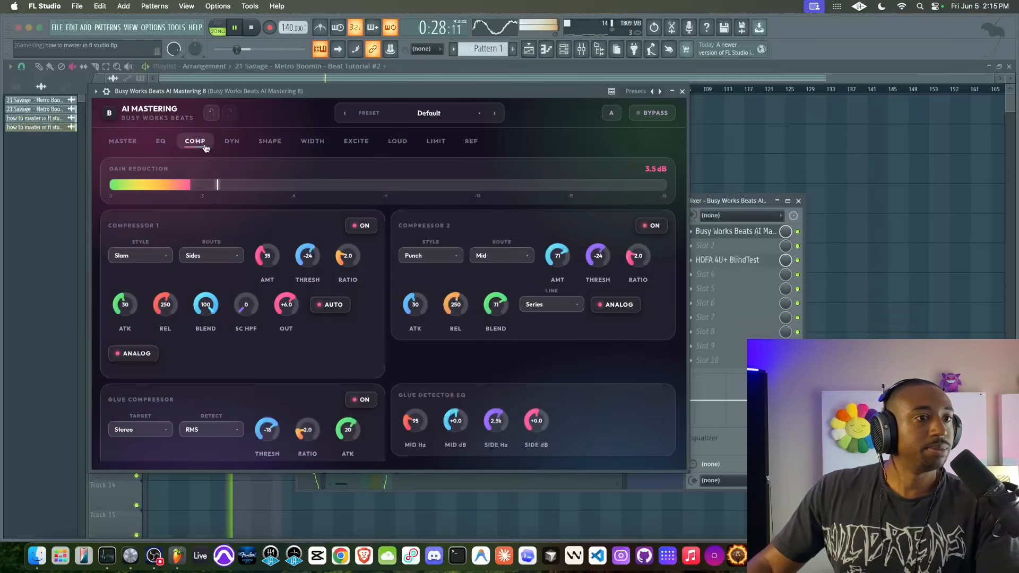
left_click_drag(496, 306, 452, 325)
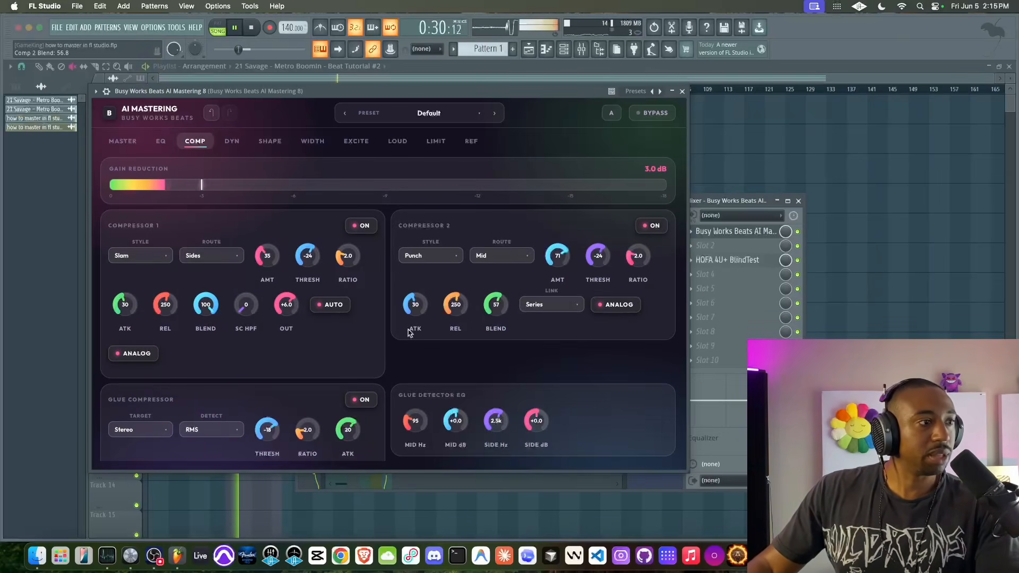
left_click_drag(196, 332, 207, 436)
scroll(390, 374, "down", 4)
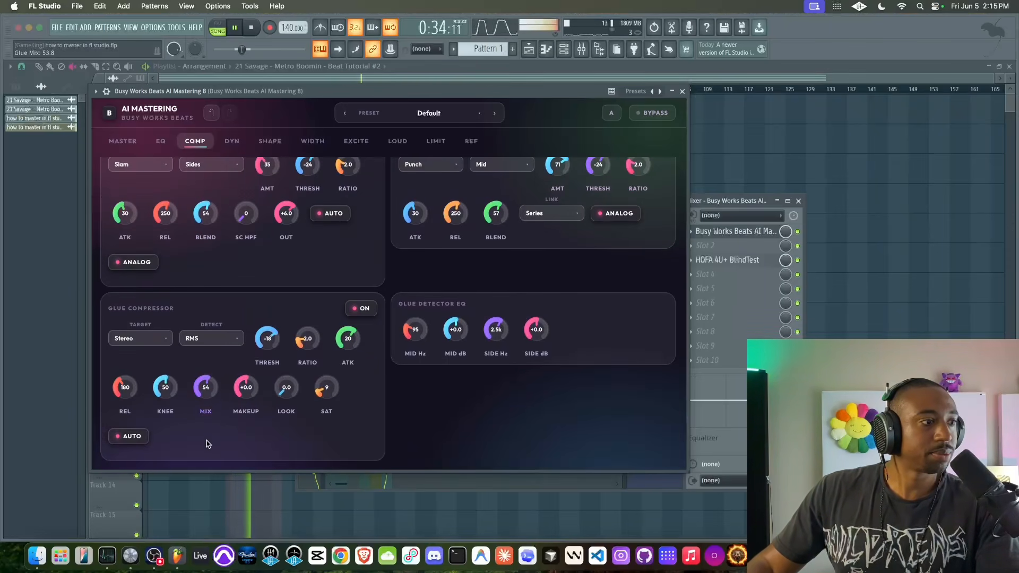
scroll(418, 399, "up", 4)
scroll(295, 297, "down", 4)
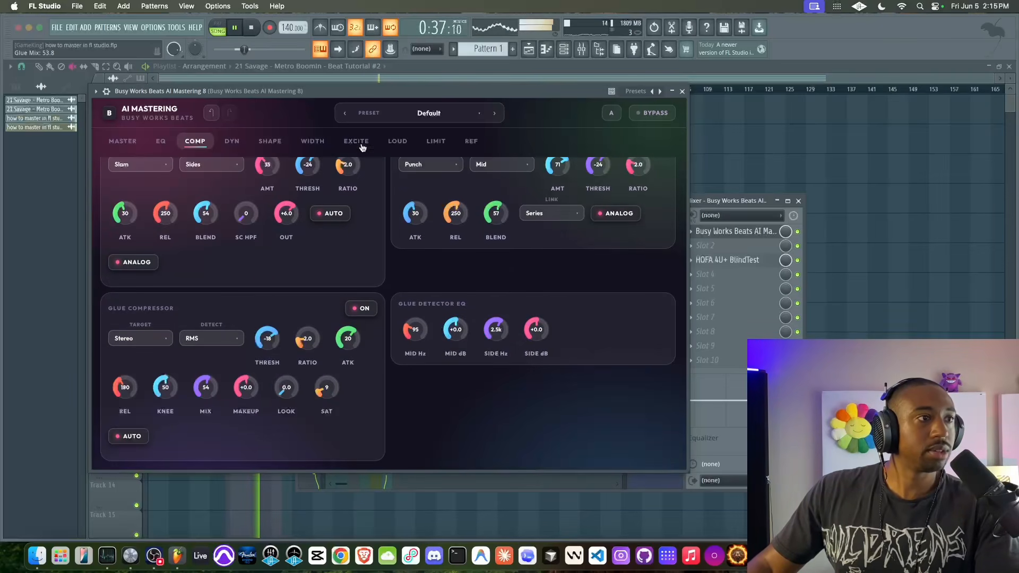
key("space")
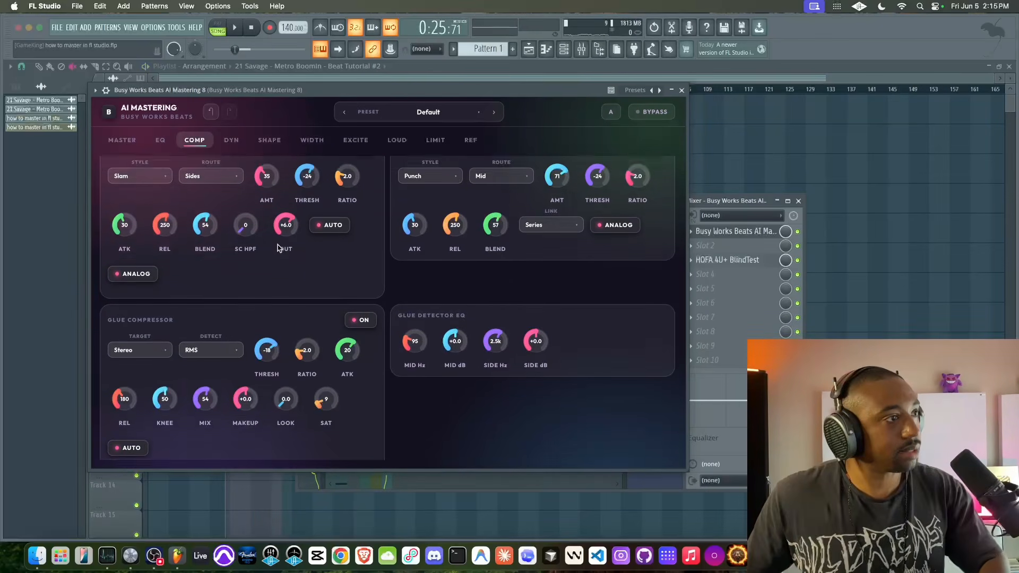
Replay the loop, raise Compressor 1's output gain to +8.0 and stop playback.
scroll(287, 249, "up", 2)
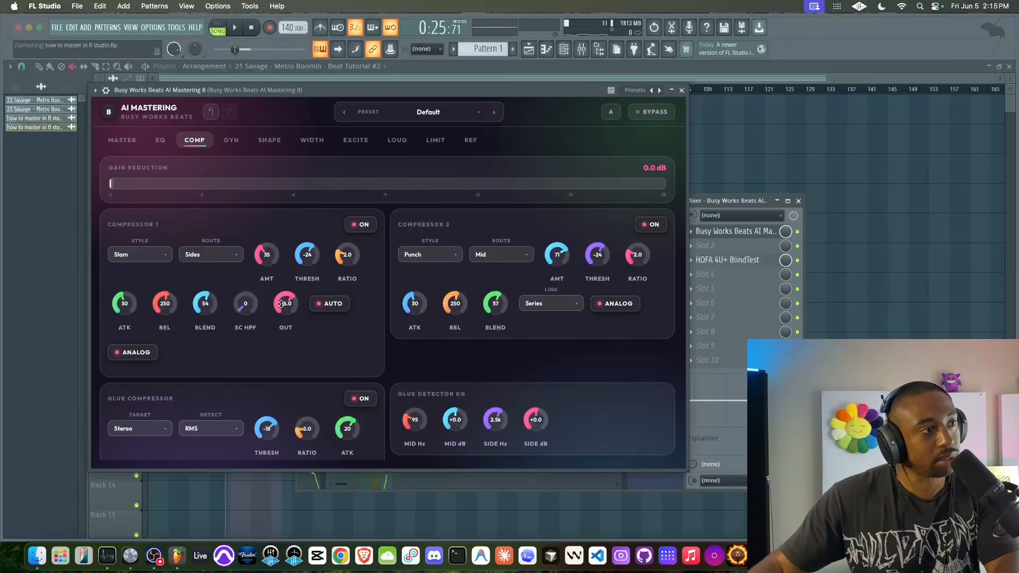
scroll(282, 303, "down", 3)
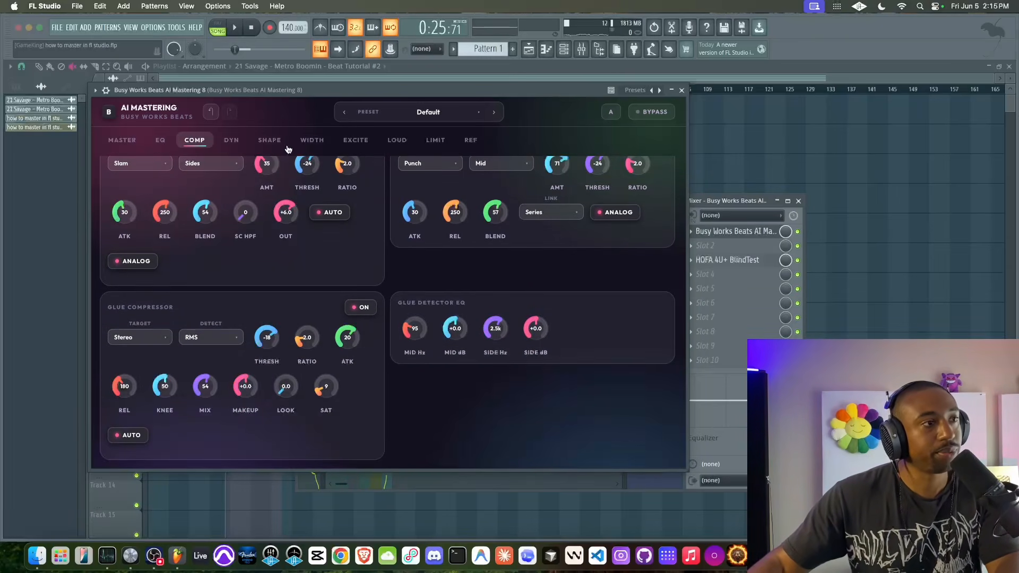
key("space")
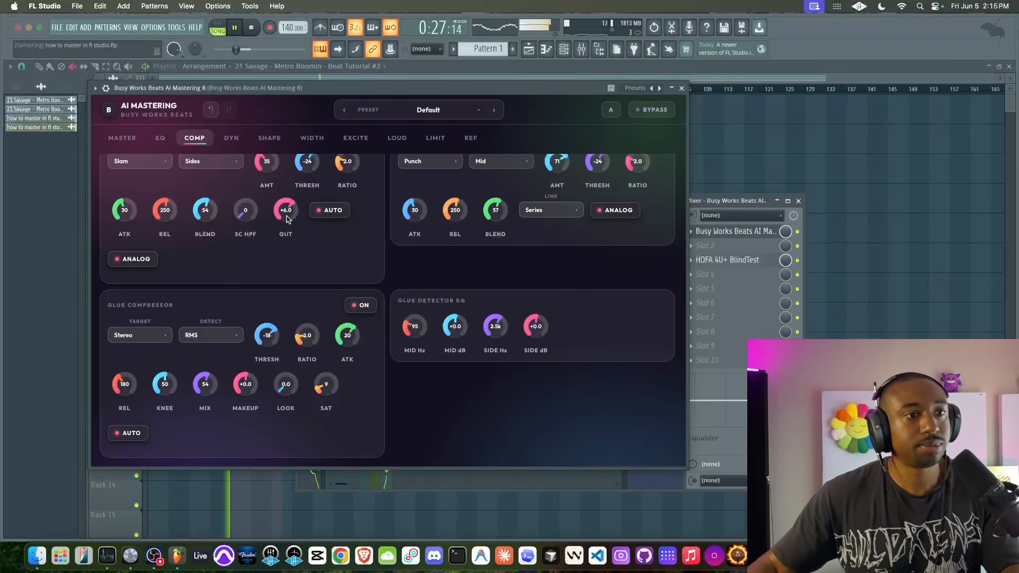
left_click_drag(286, 214, 288, 202)
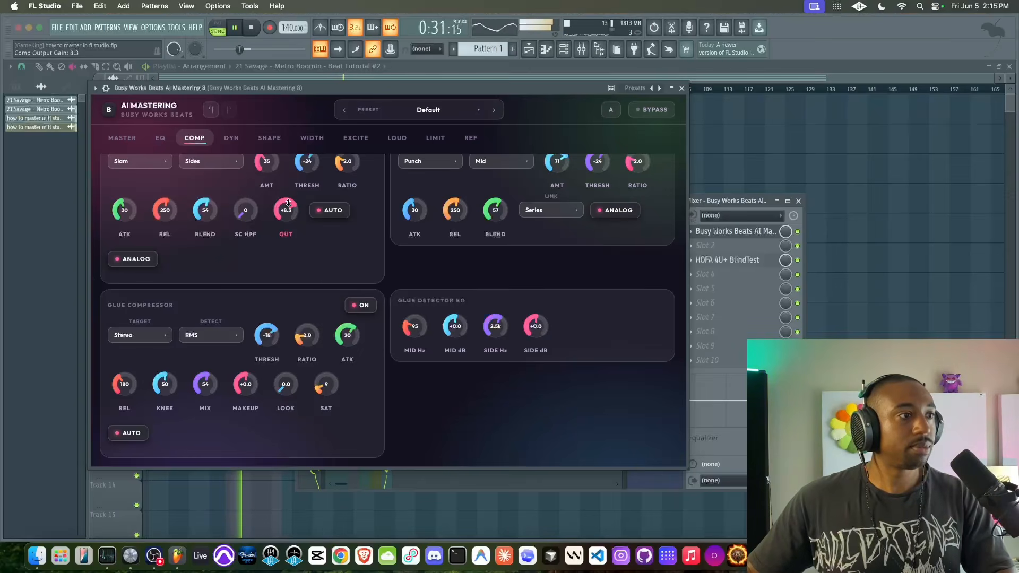
left_click_drag(288, 203, 288, 204)
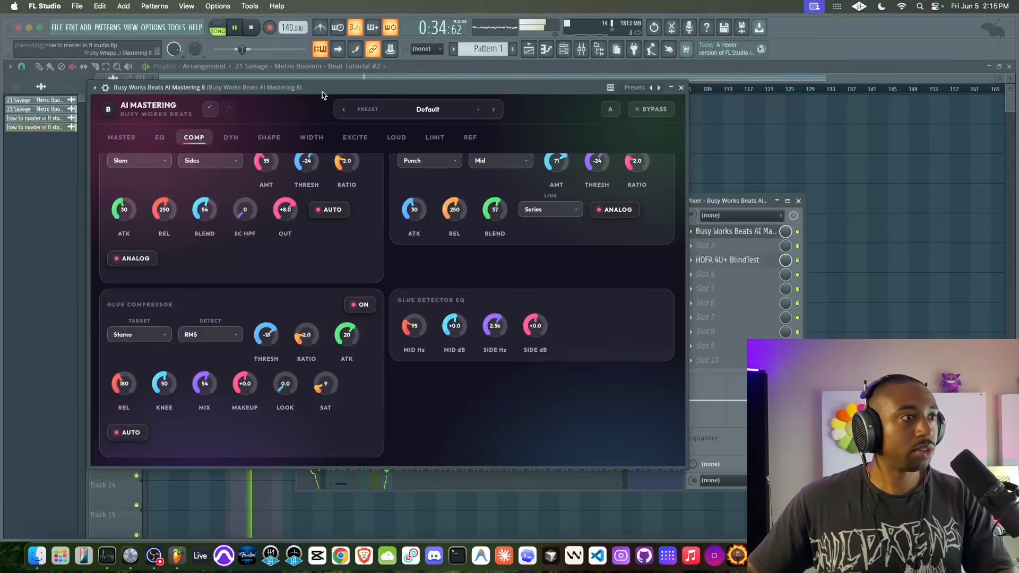
key("space")
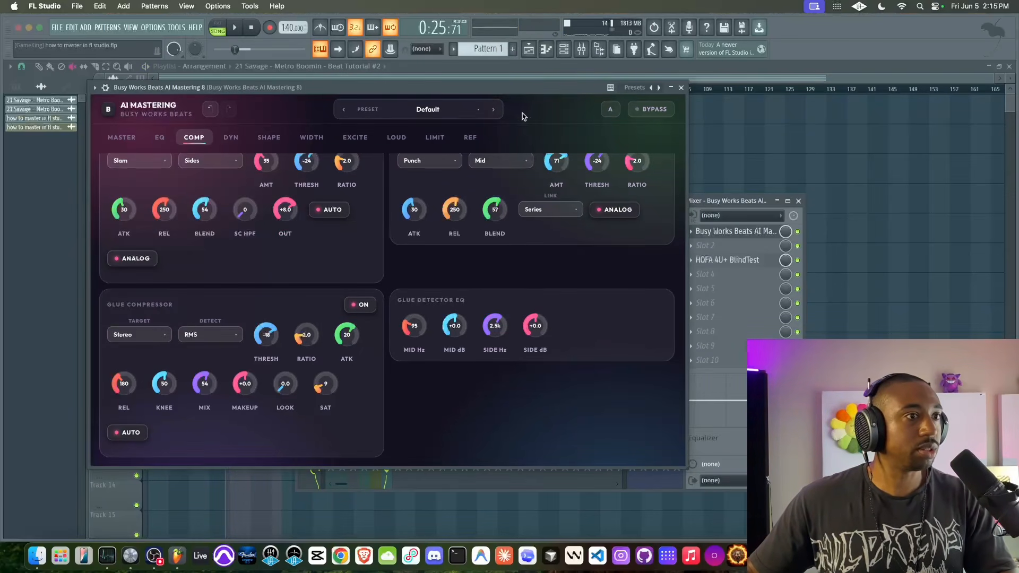
Review the dynamics and shape settings of the mastering chain with a brief playback.
scroll(387, 244, "up", 3)
left_click(230, 137)
key("space")
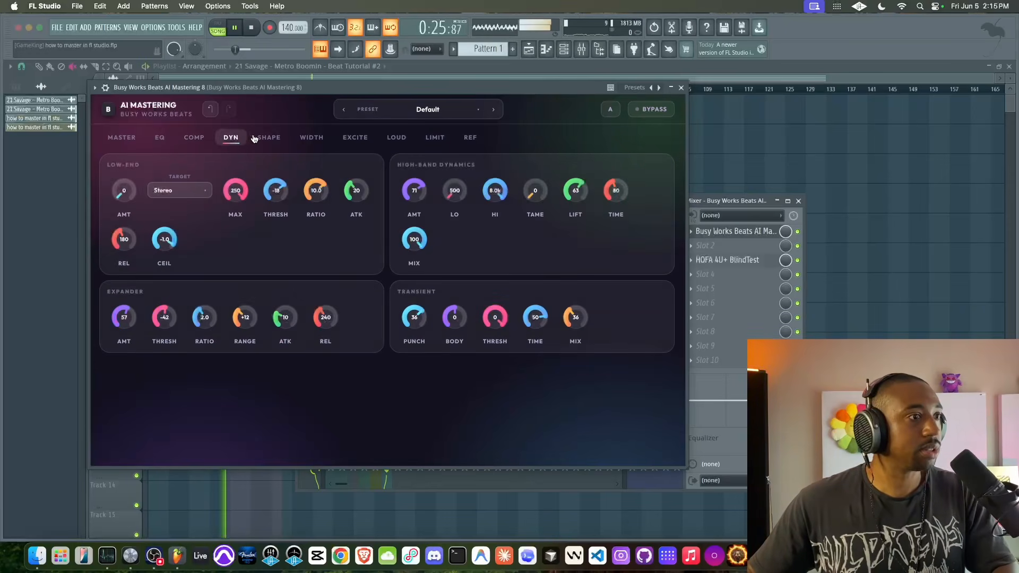
left_click(269, 137)
key("space")
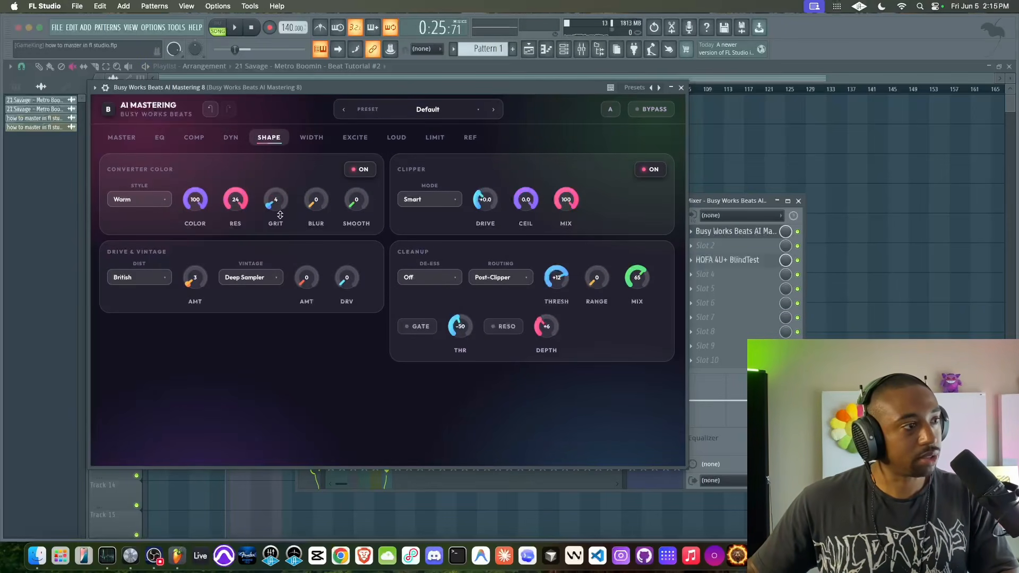
During playback, set the stereo image's Mono amount to 27 and its Clarity to 20.
left_click(313, 137)
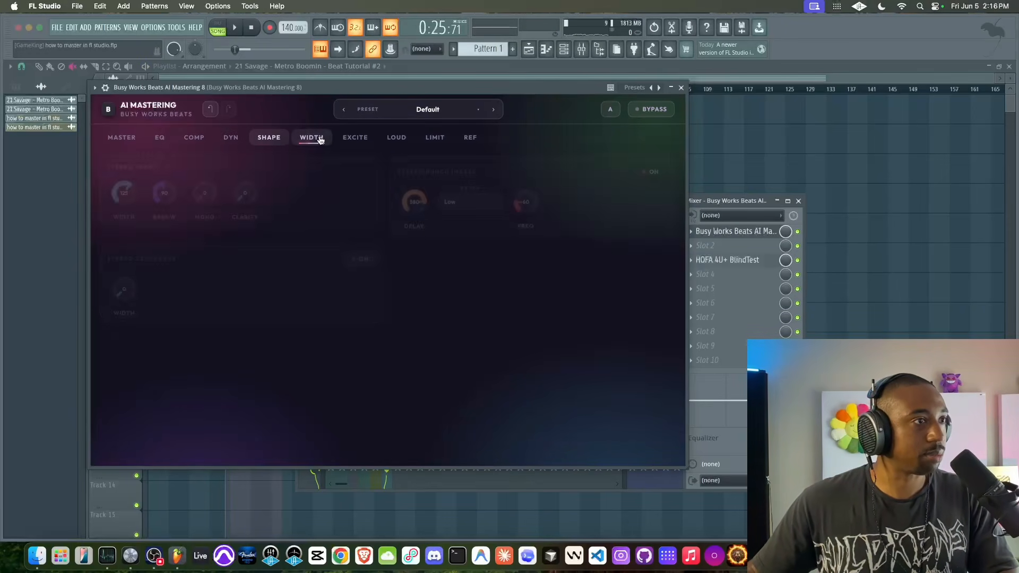
key("space")
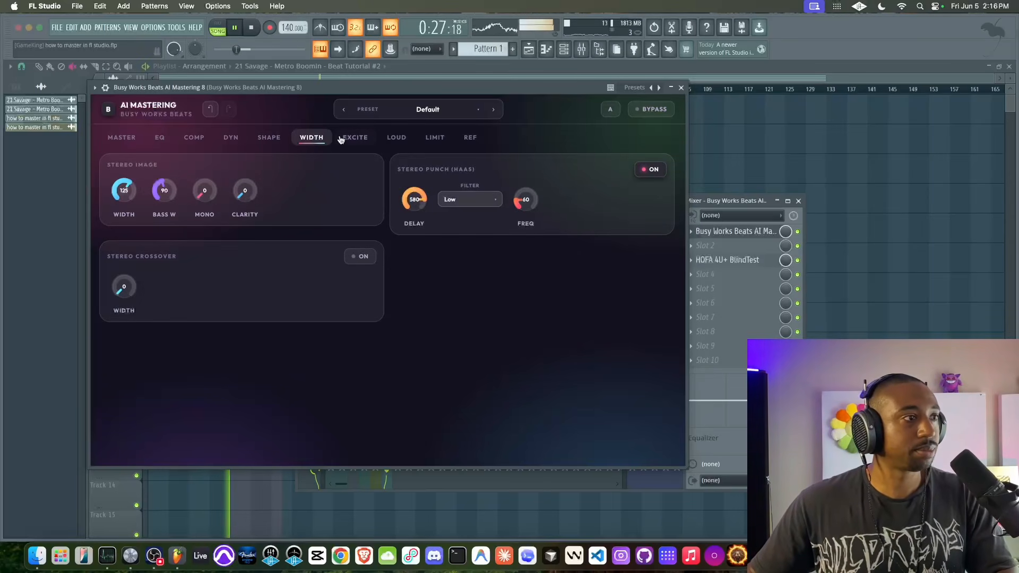
left_click_drag(214, 196, 205, 173)
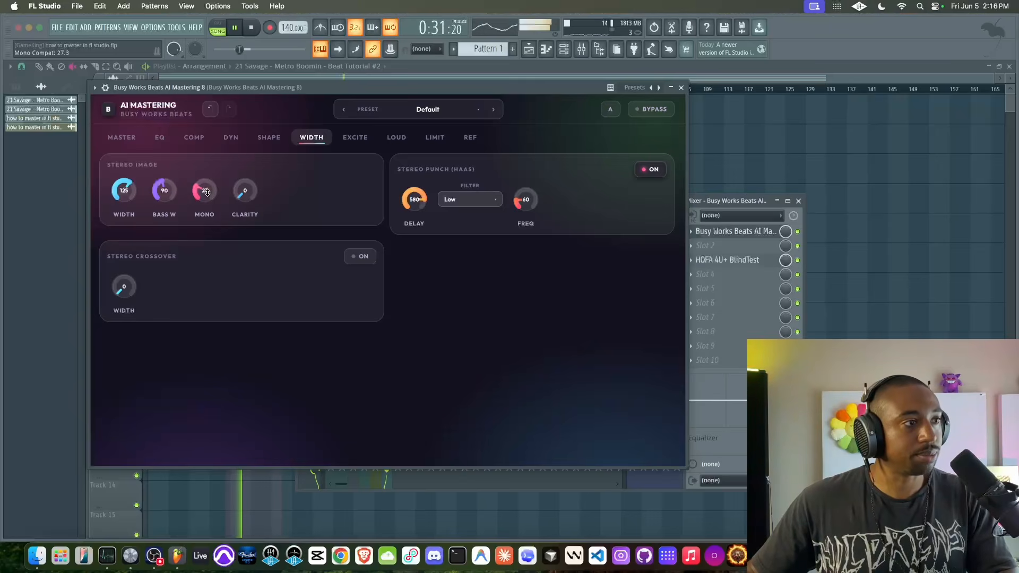
left_click_drag(252, 194, 253, 139)
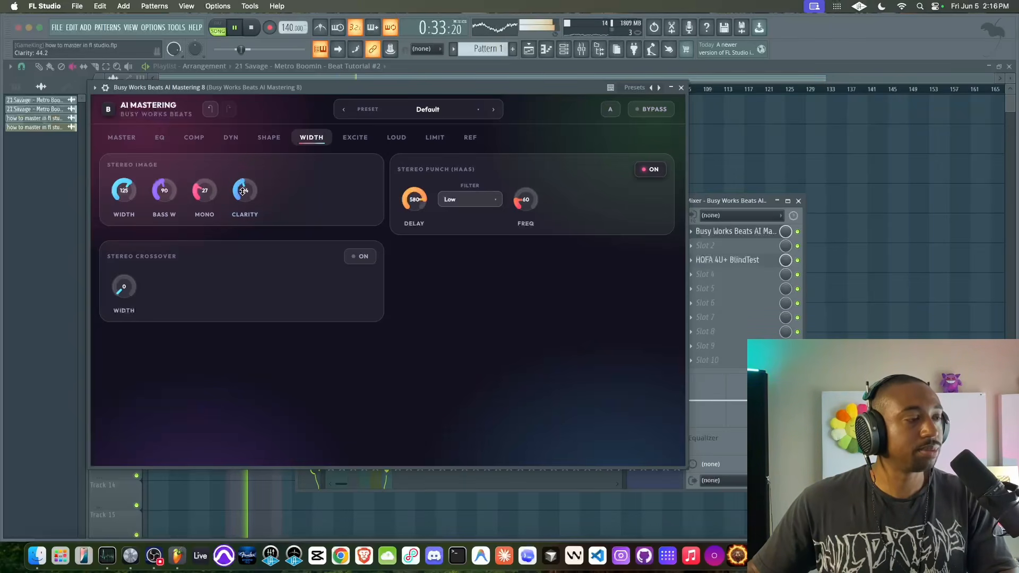
left_click_drag(242, 191, 228, 267)
left_click_drag(247, 205, 247, 178)
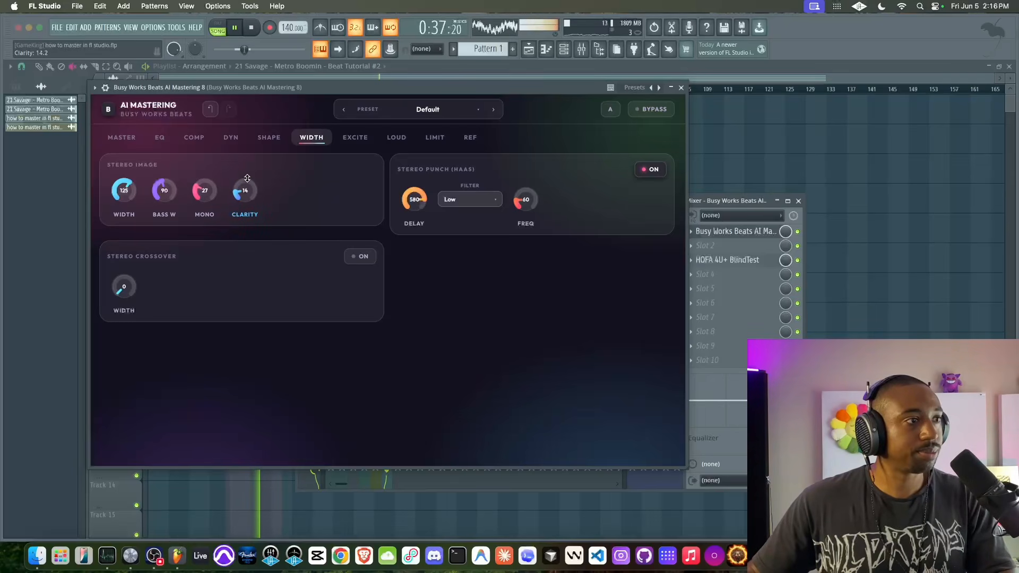
Set the Analog Saturation drive to 1.3, and replay the loop with the loudness modules shown.
left_click(355, 137)
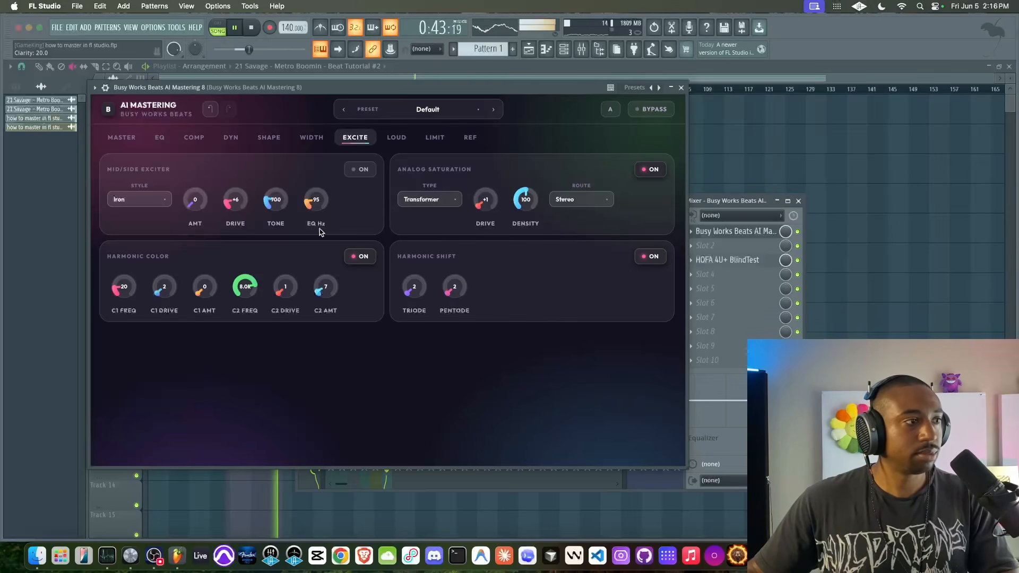
left_click_drag(485, 200, 488, 185)
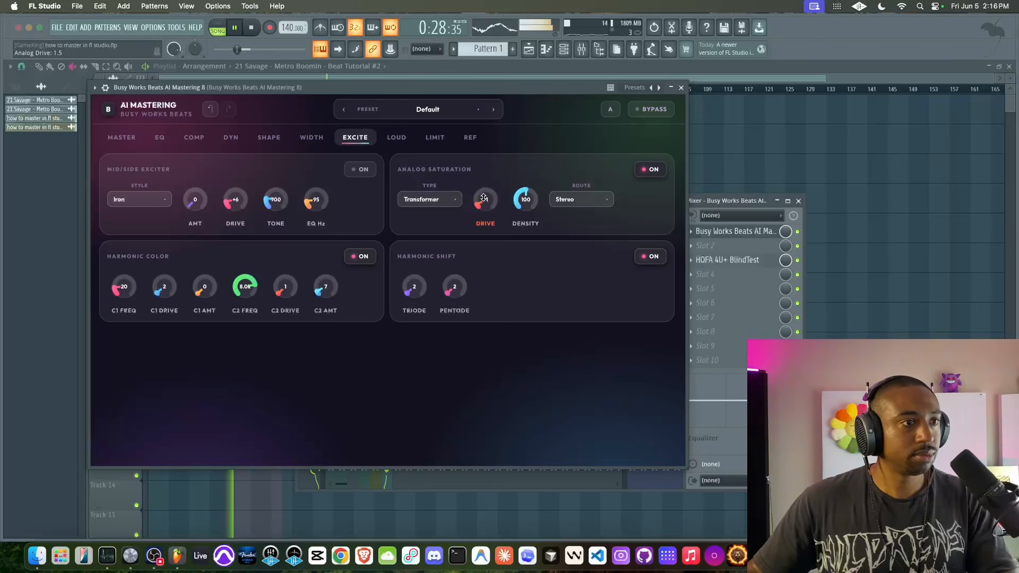
left_click(397, 138)
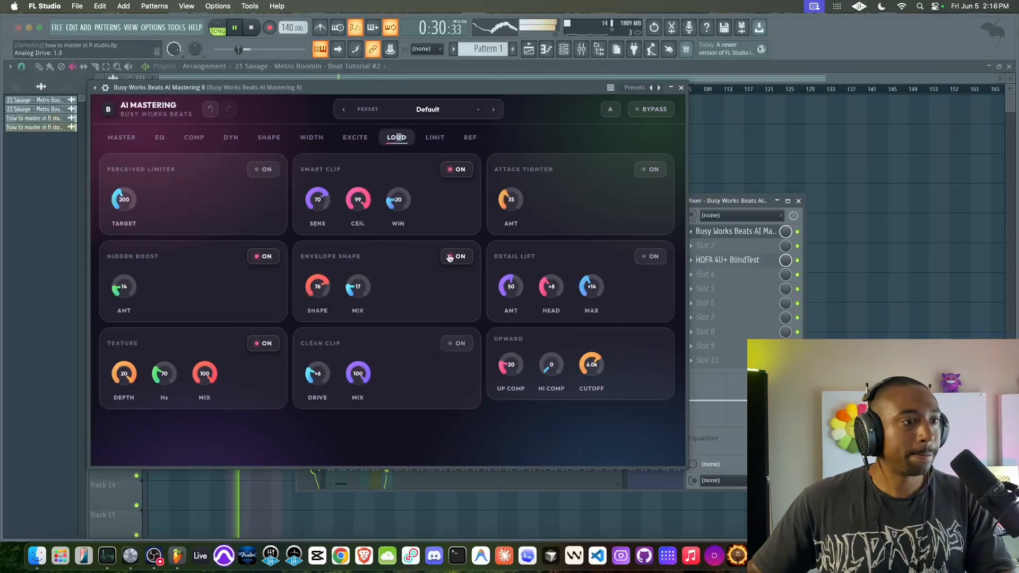
key("space")
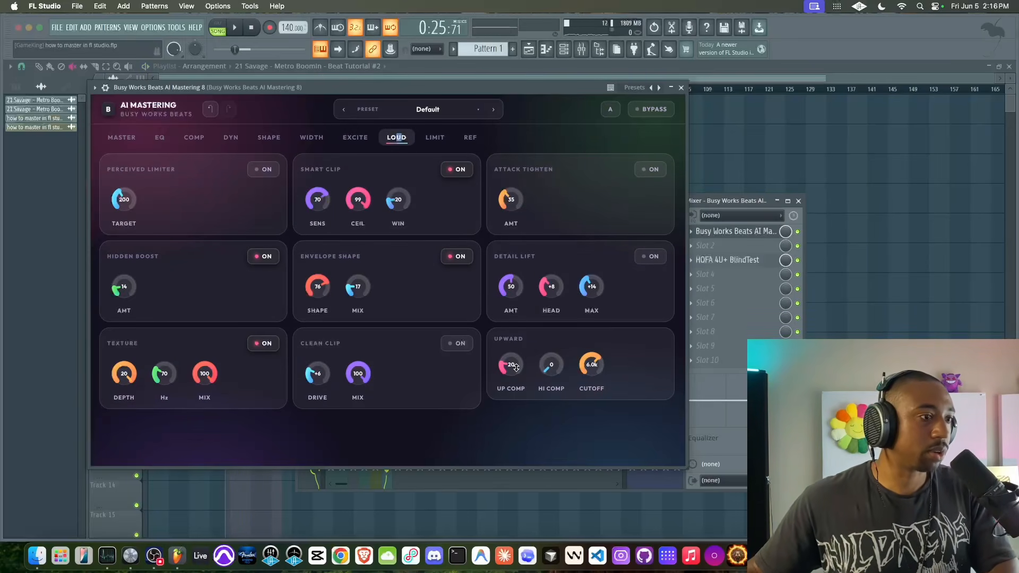
key("space")
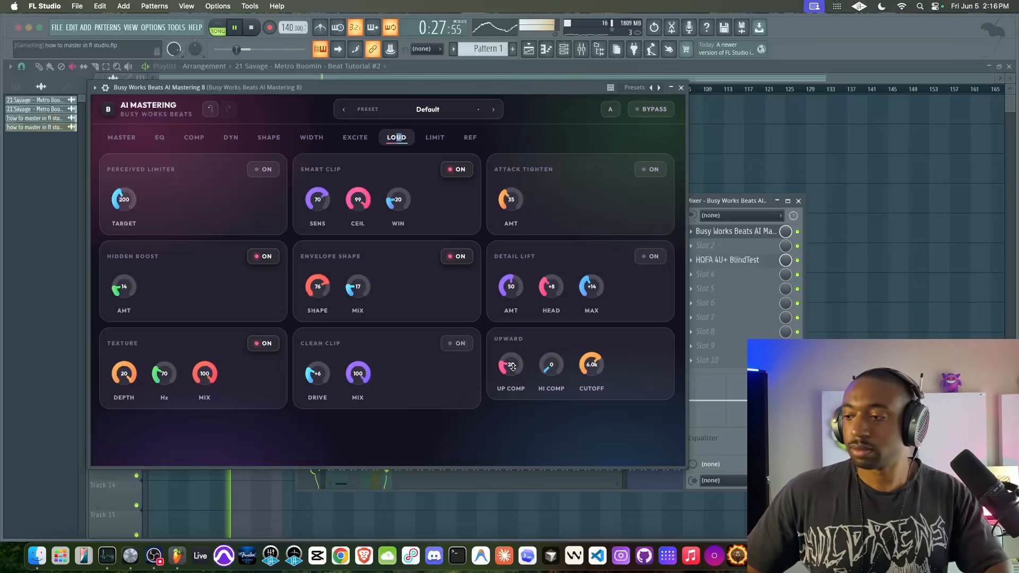
left_click_drag(420, 93, 403, 91)
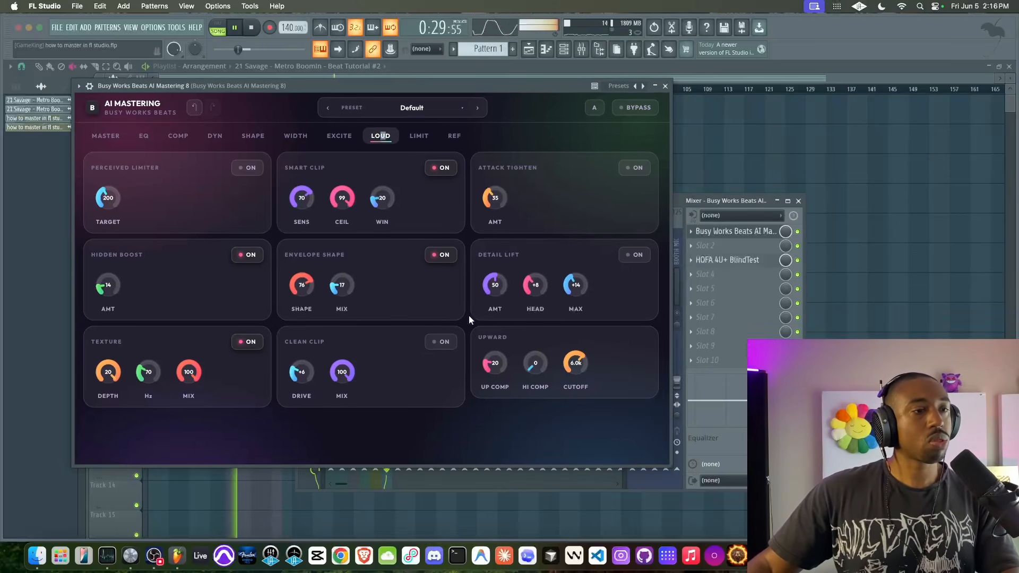
Set the Upward module's Up Comp to 35 while listening, and restart the loop.
left_click_drag(500, 362, 509, 307)
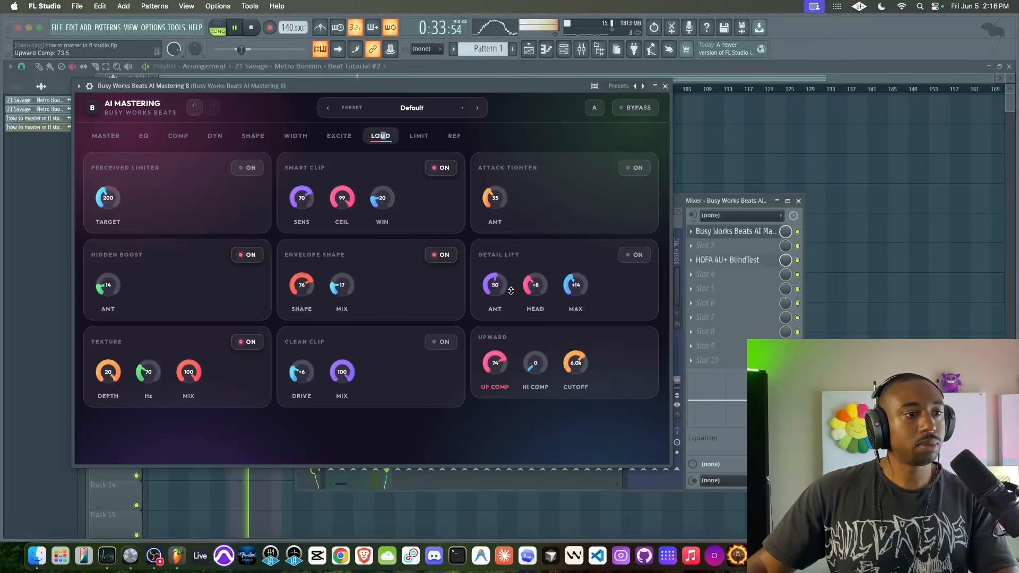
left_click_drag(502, 318, 491, 346)
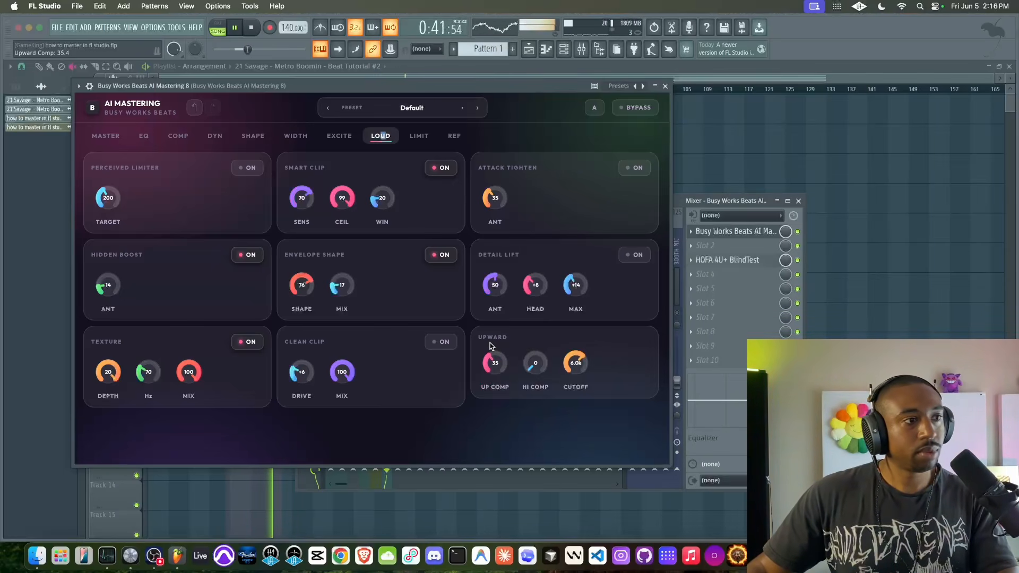
key("space")
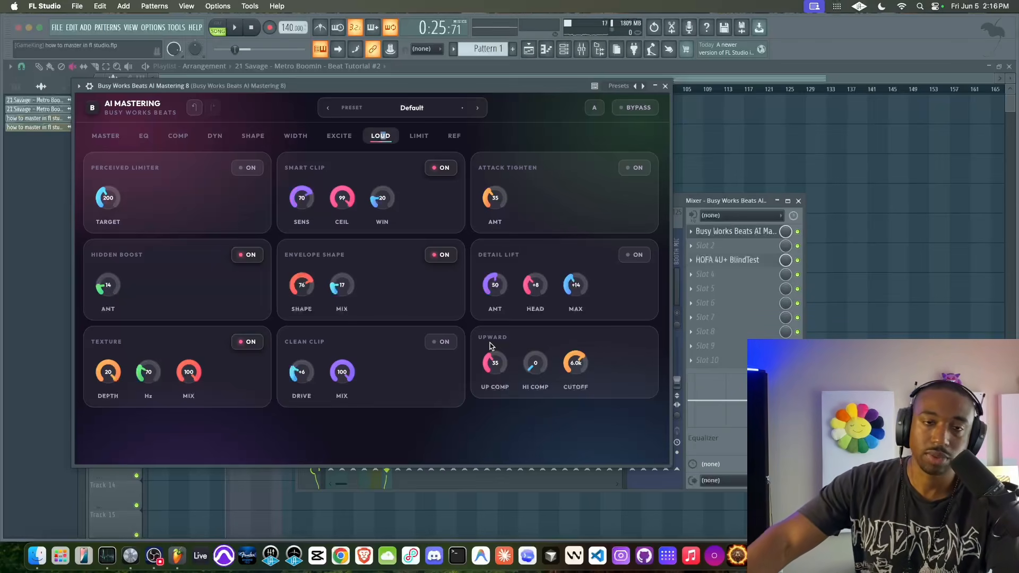
key("space")
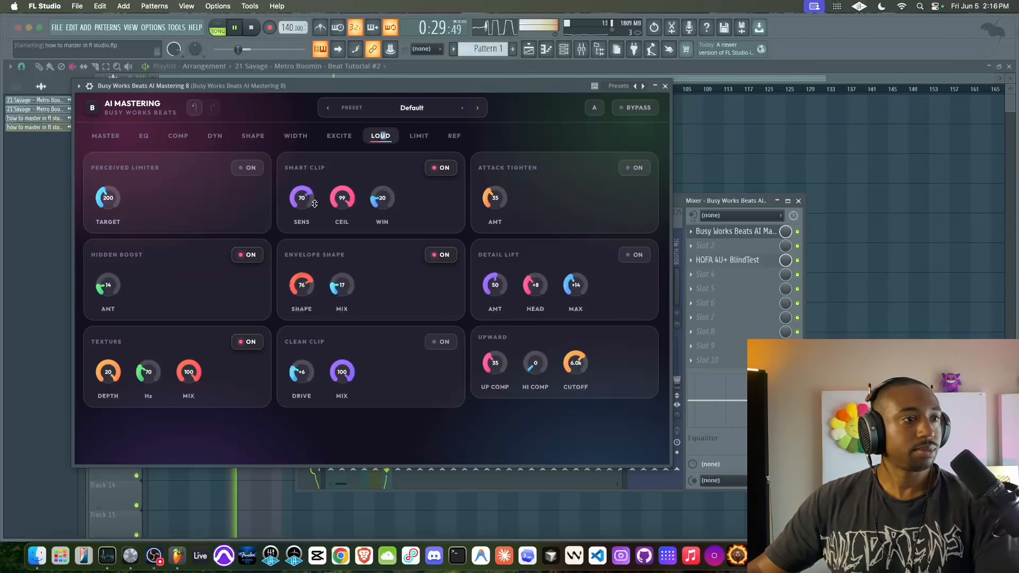
Replay the loop and raise the gain of the EQ's band 7 high shelf to 4.4 dB.
left_click(144, 135)
key("space")
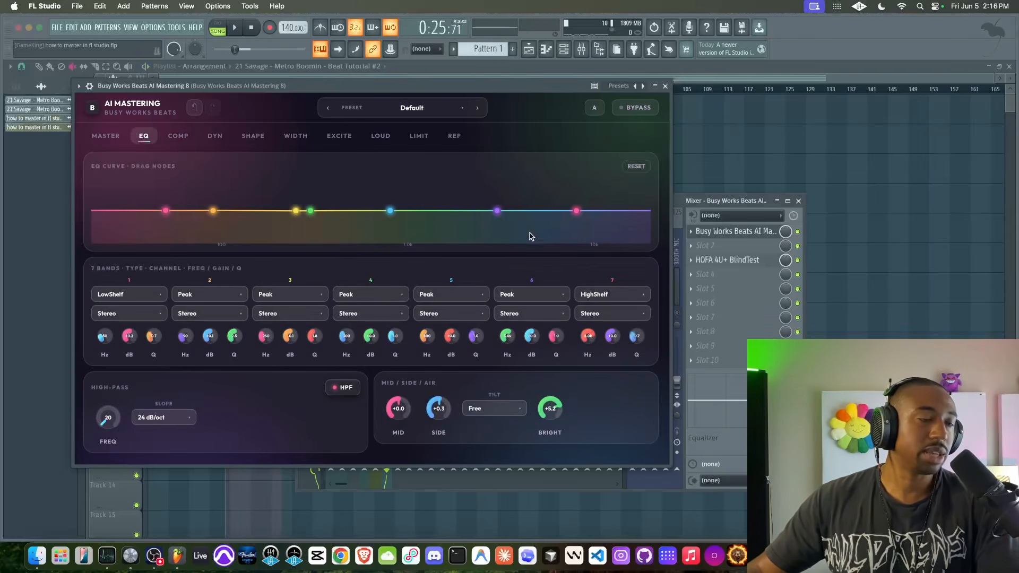
key("space")
mouse_move(611, 340)
left_mouse_down()
mouse_move(619, 314)
mouse_move(610, 327)
left_mouse_up()
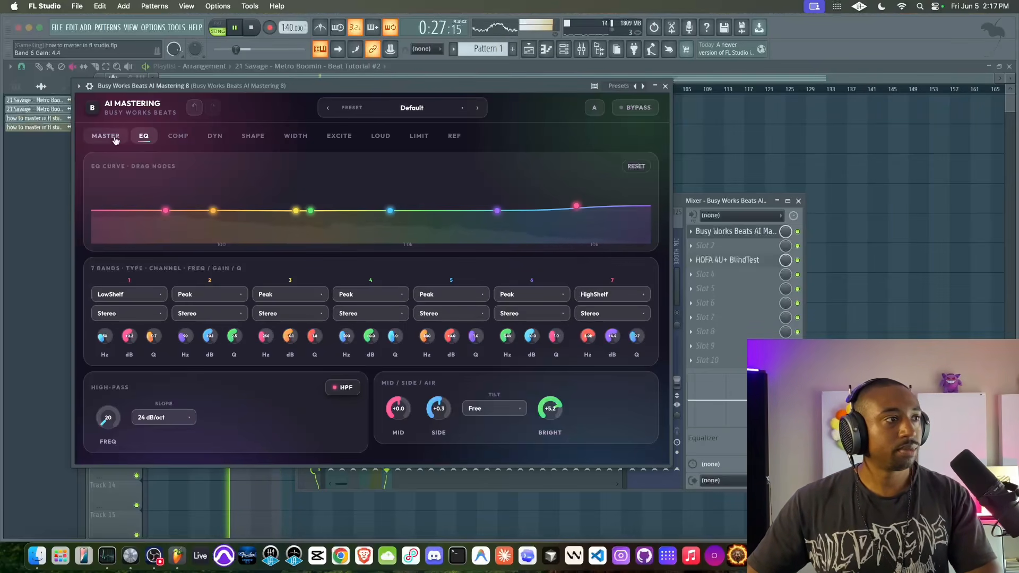
During playback, set the instant macros to Wide 45, Punch 79 and Loud 100.
left_click(114, 137)
left_click_drag(370, 372, 387, 307)
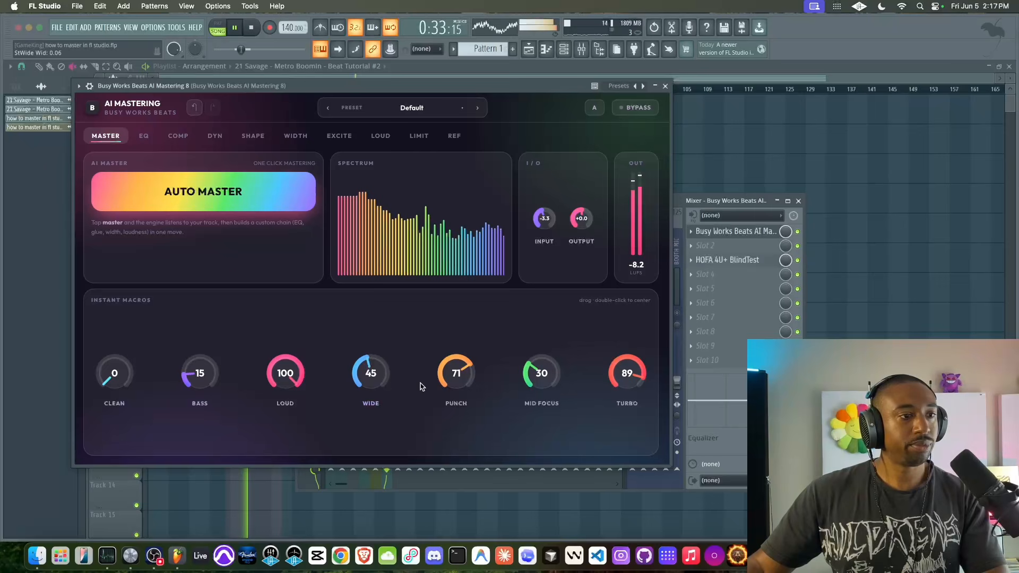
key("space")
left_click_drag(454, 383, 448, 362)
key("space")
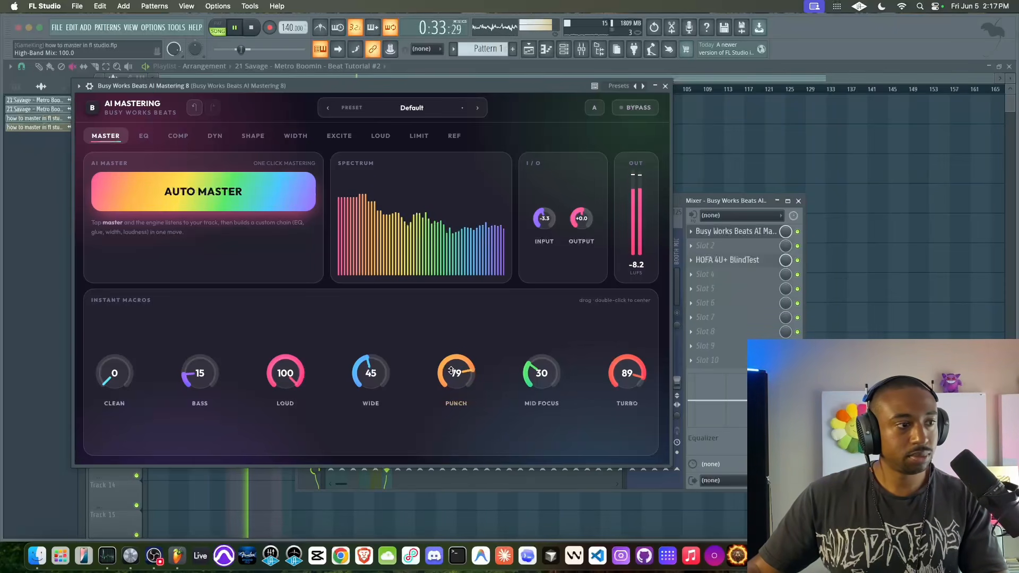
left_click_drag(290, 374, 290, 386)
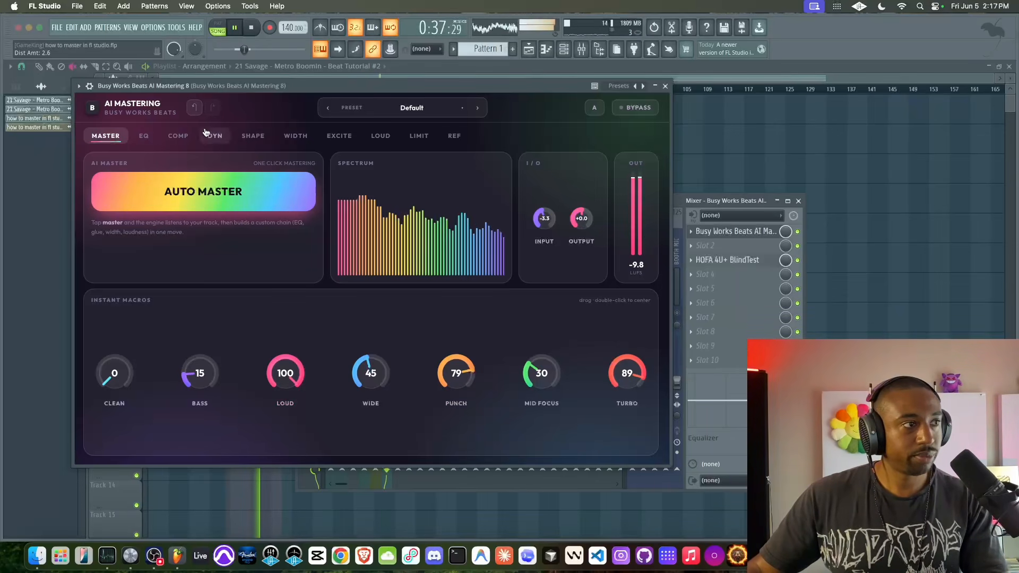
Set Compressor 2's blend to 51 and Compressor 1's blend to 48, and close the mastering plugin.
left_click(144, 135)
left_click(172, 138)
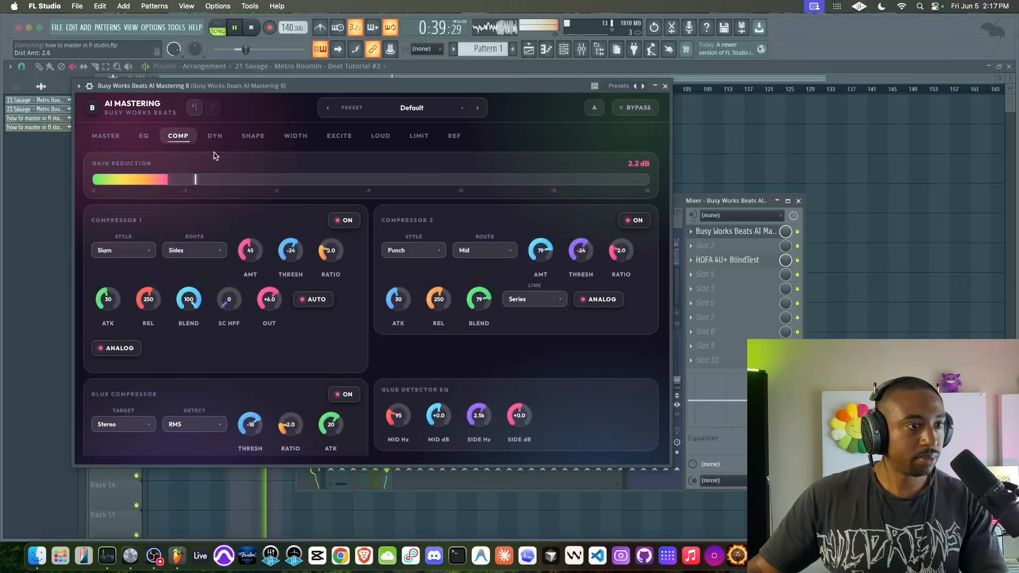
left_click_drag(473, 309, 470, 346)
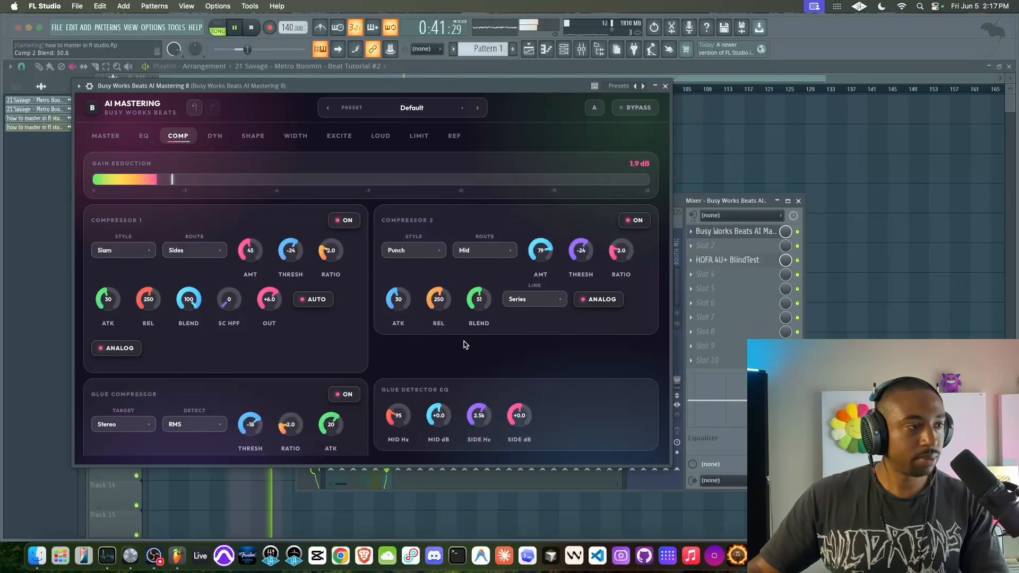
left_click_drag(188, 300, 184, 367)
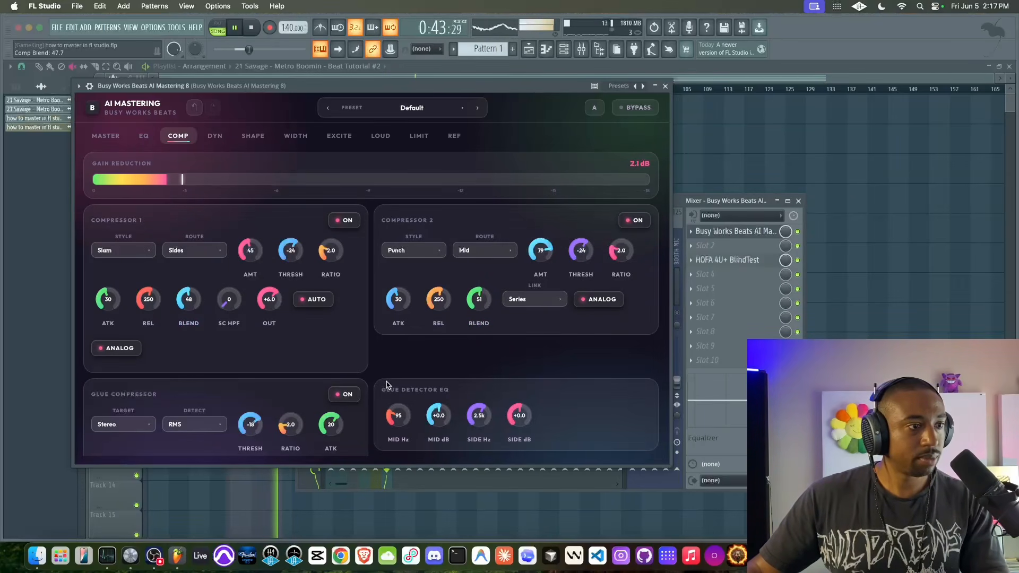
scroll(366, 359, "down", 4)
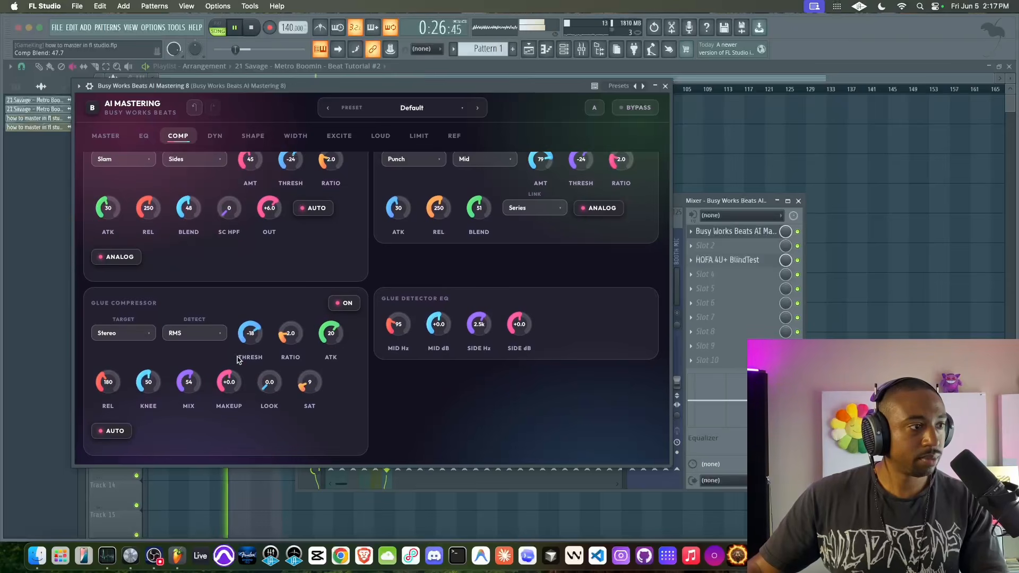
scroll(266, 283, "up", 4)
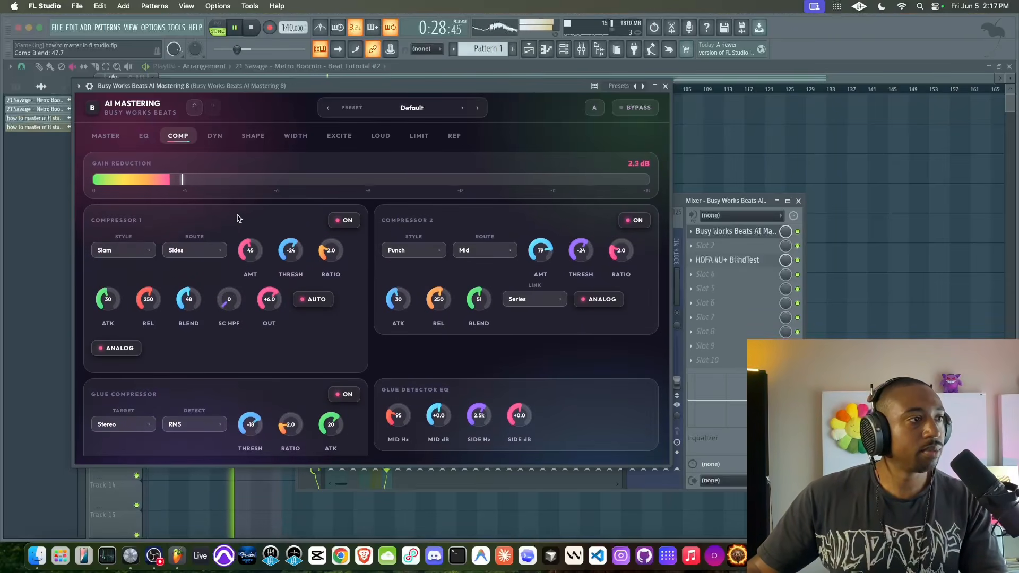
left_click_drag(269, 297, 270, 293)
scroll(286, 289, "down", 4)
left_click_drag(513, 85, 513, 85)
left_click(665, 85)
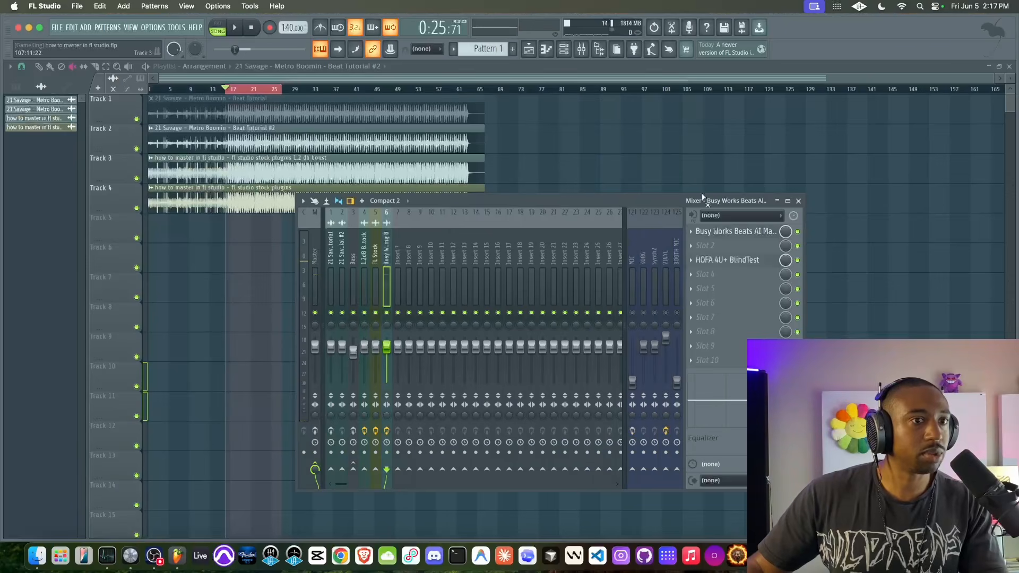
Compare the FL Stock master with the AI Mastering version in HOFA BlindTest during playback.
left_click(718, 260)
key("space")
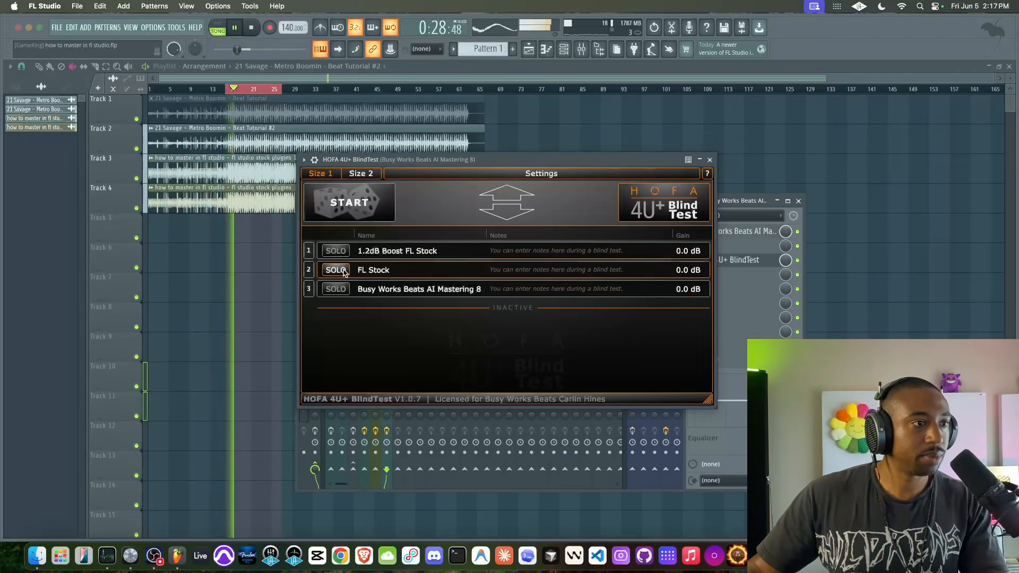
key("space")
key("space")
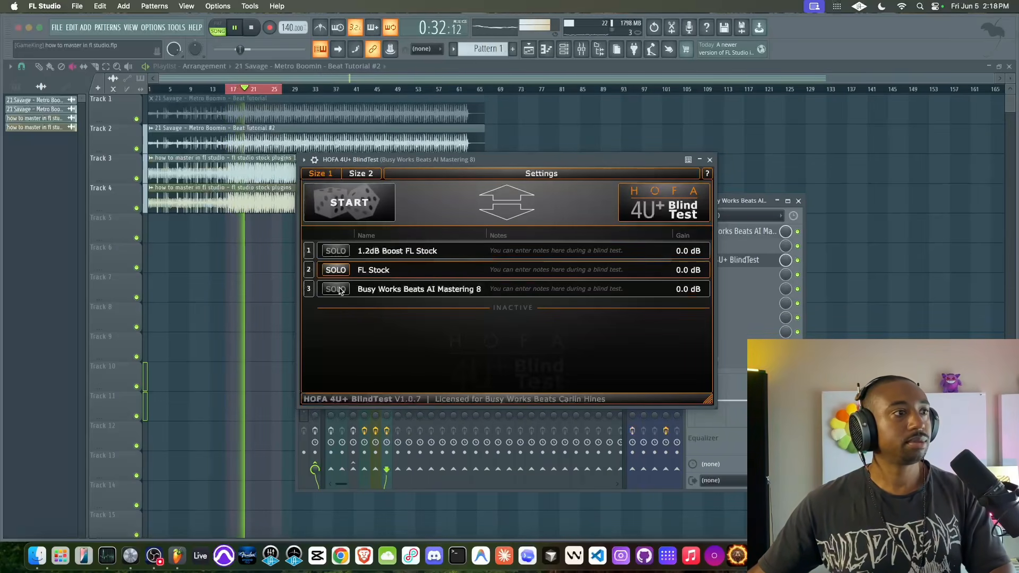
left_click(340, 289)
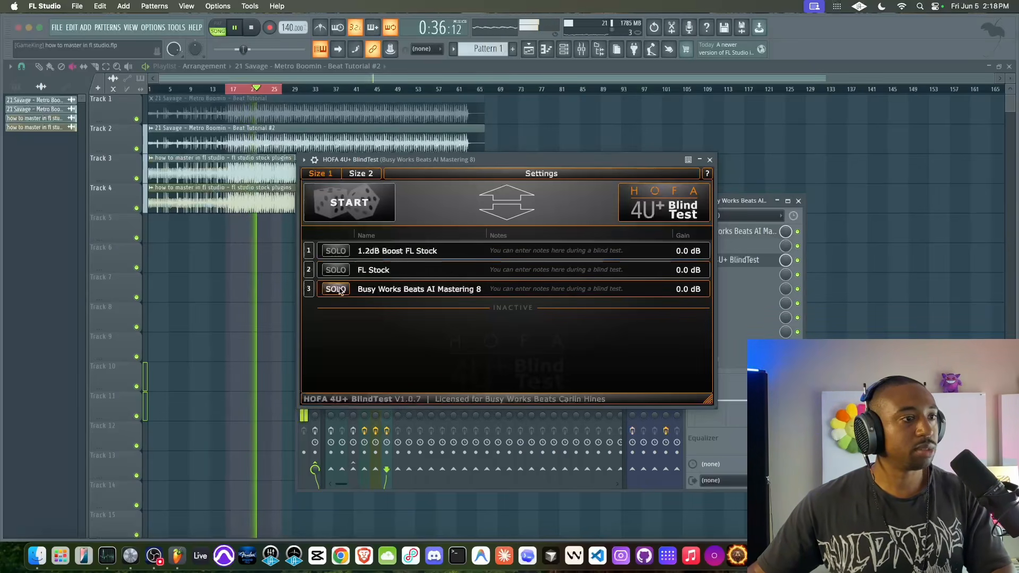
left_click(710, 159)
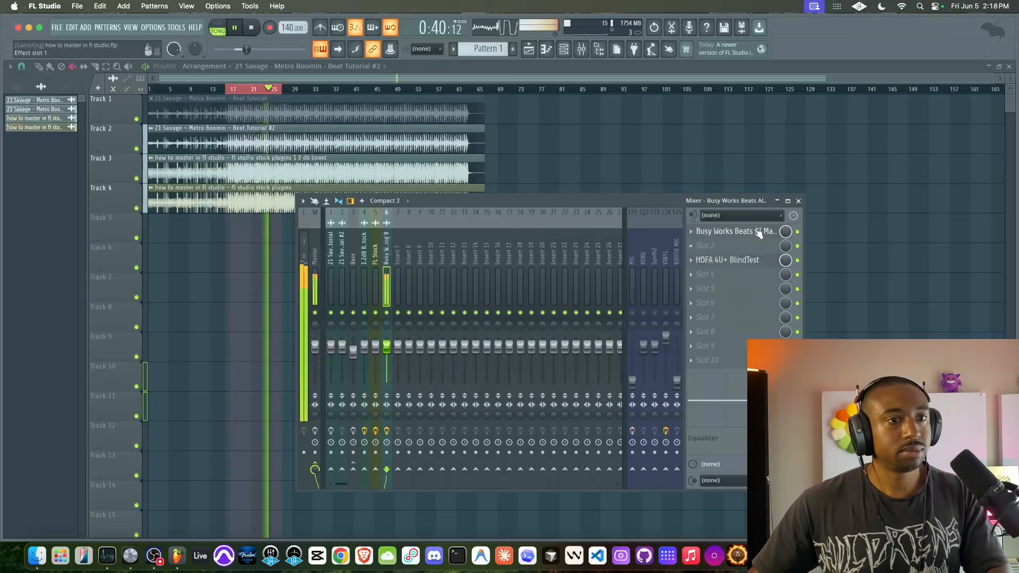
Reopen the AI Mastering plugin and set its Mid Focus macro to 53 while replaying the loop.
left_click(735, 231)
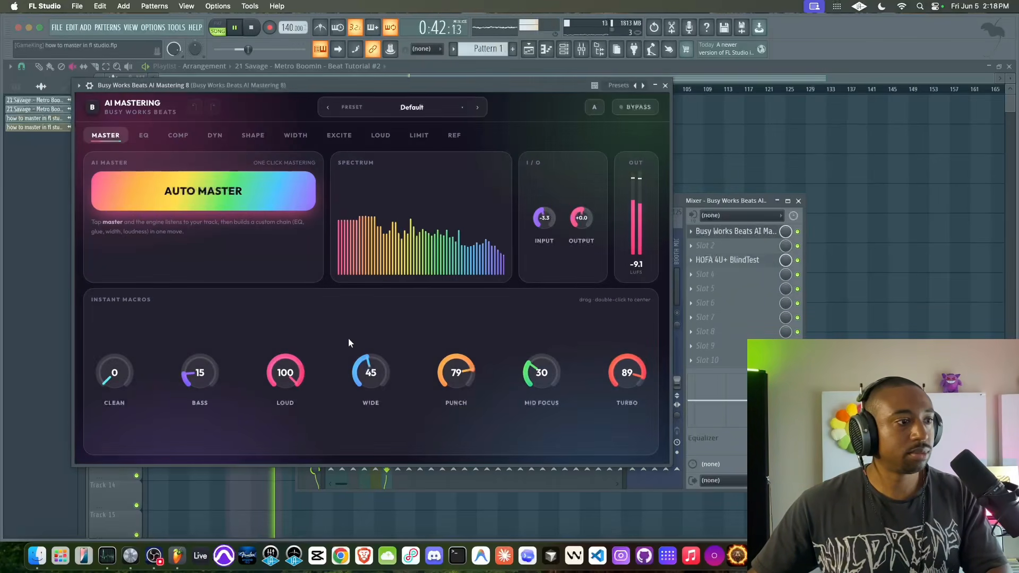
mouse_move(547, 374)
left_mouse_down()
mouse_move(546, 333)
mouse_move(543, 356)
left_mouse_up()
key("space")
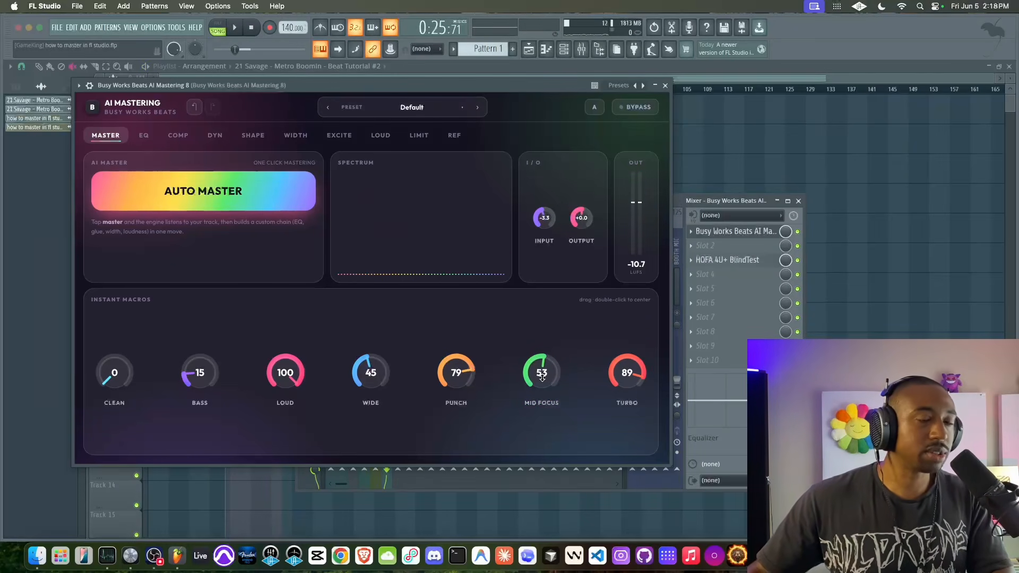
key("space")
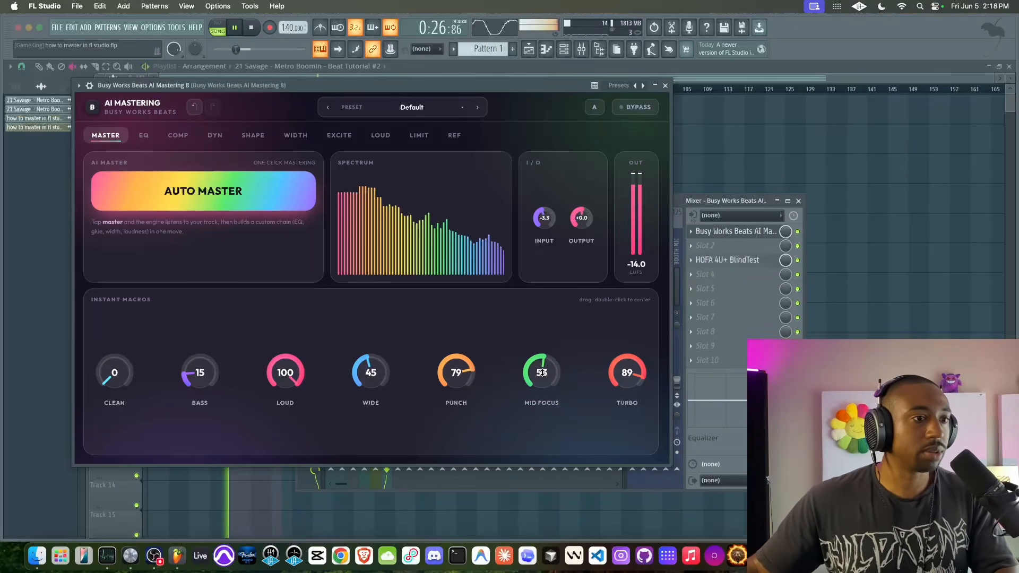
mouse_move(542, 376)
left_mouse_down()
mouse_move(511, 439)
mouse_move(542, 354)
mouse_move(529, 390)
mouse_move(543, 388)
left_mouse_up()
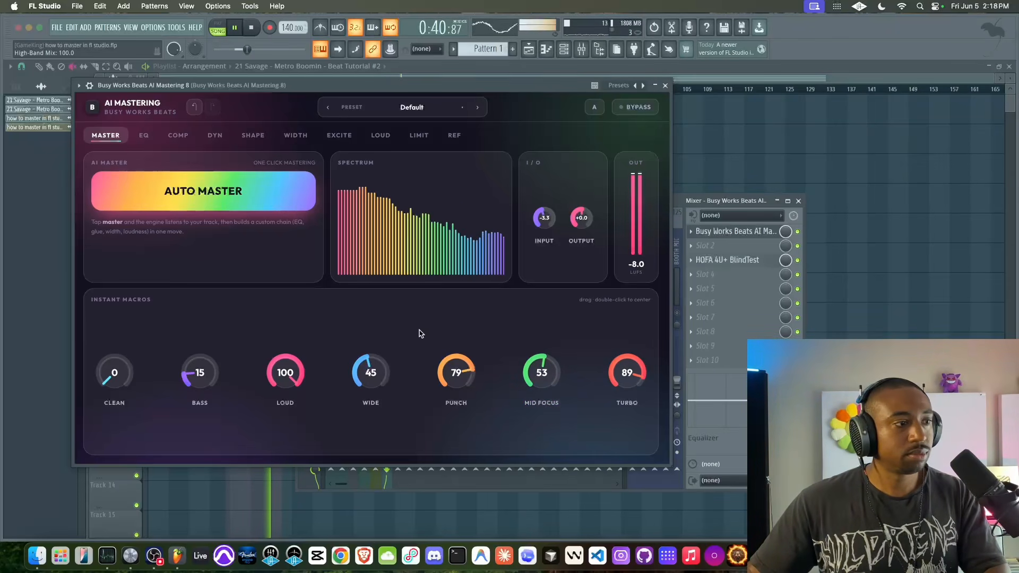
Close the mastering plugin, restart the loop and solo FL Stock and AI Mastering in turn in HOFA BlindTest.
left_click(665, 86)
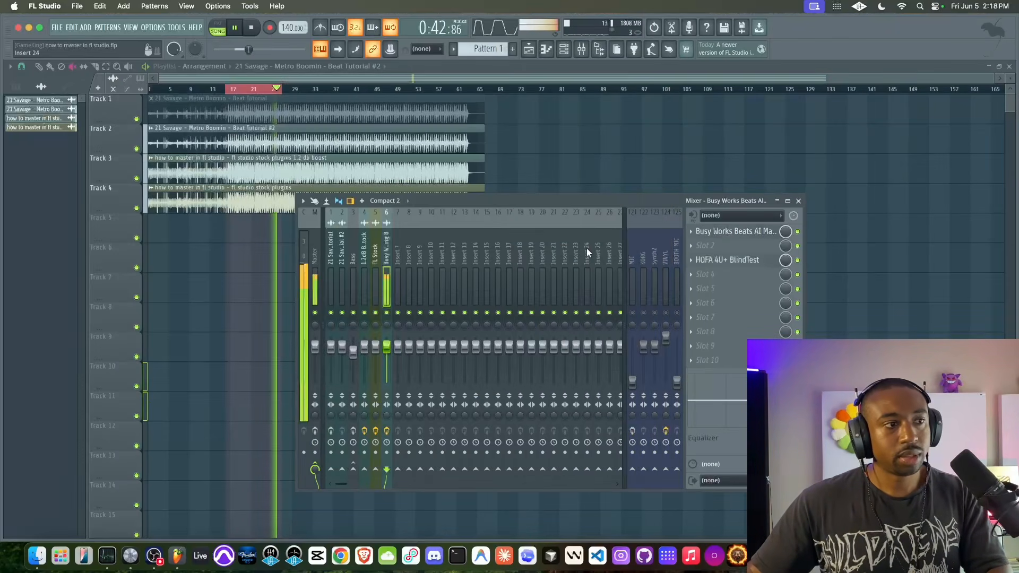
key("space")
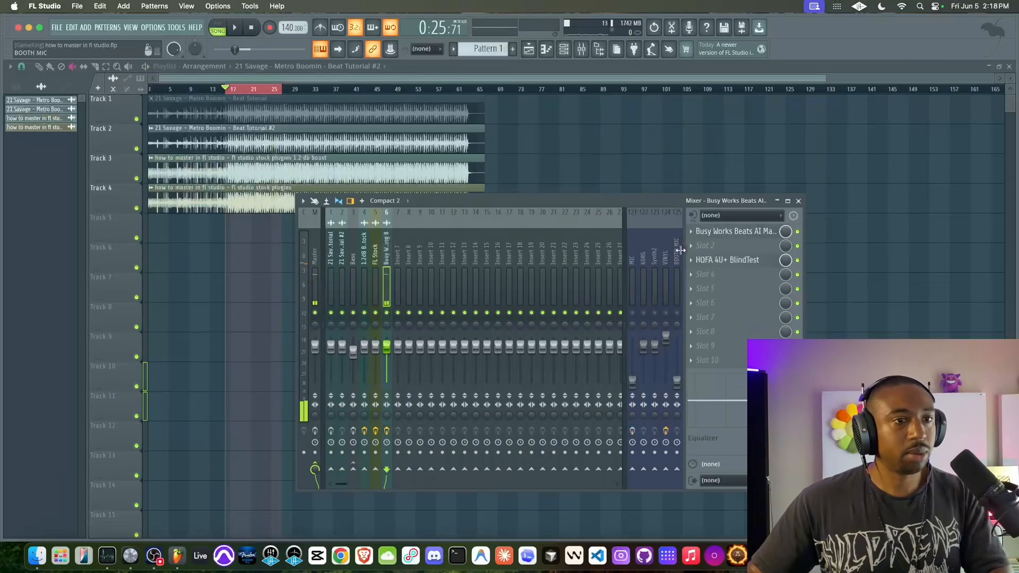
left_click(732, 259)
left_click(344, 271)
key("space")
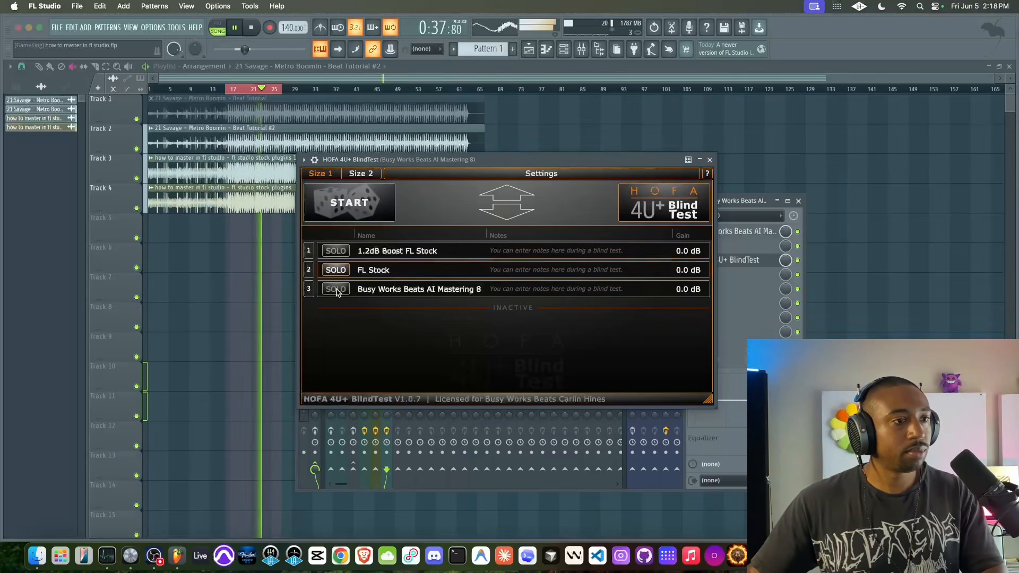
left_click(336, 289)
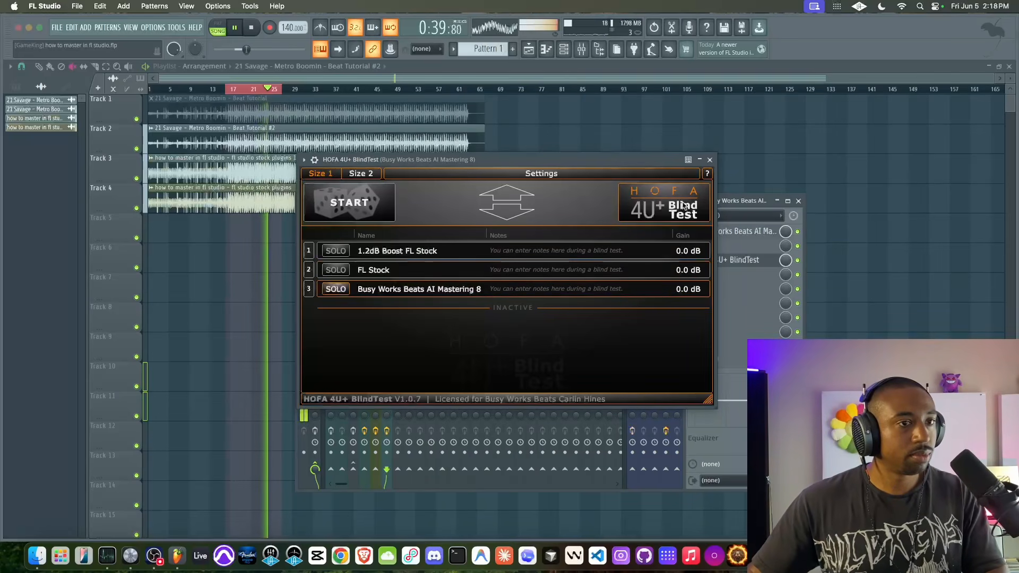
left_click(710, 159)
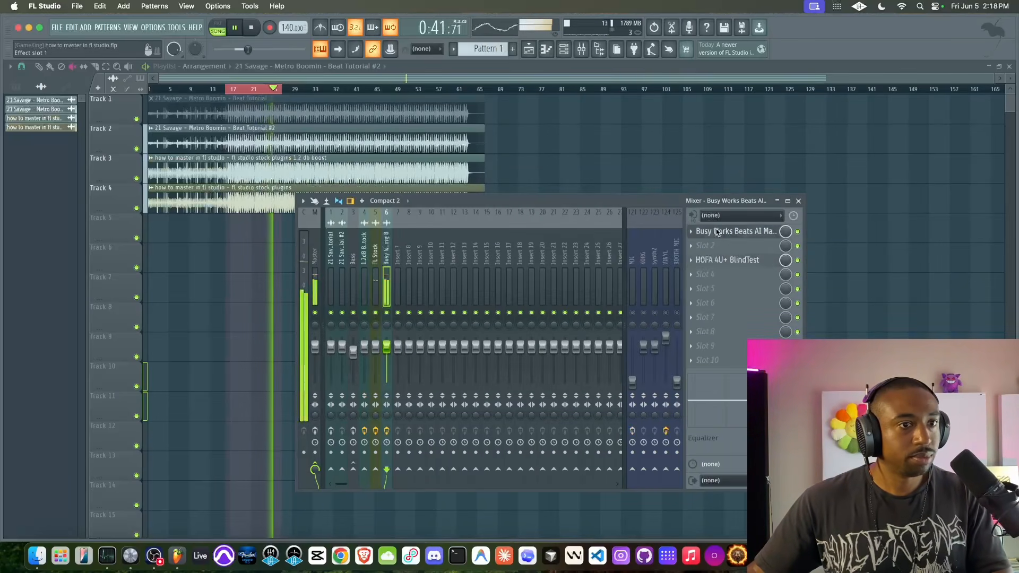
Reopen the AI Mastering plugin and lower the EQ's band 7 high-shelf gain to 1.9 dB.
left_click(717, 231)
left_click(143, 135)
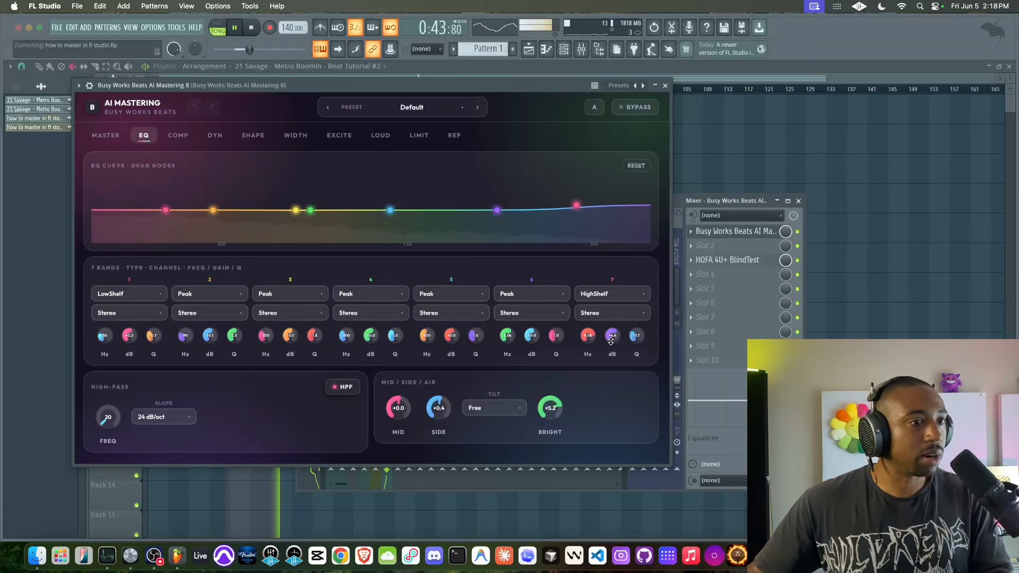
left_click_drag(612, 335, 609, 340)
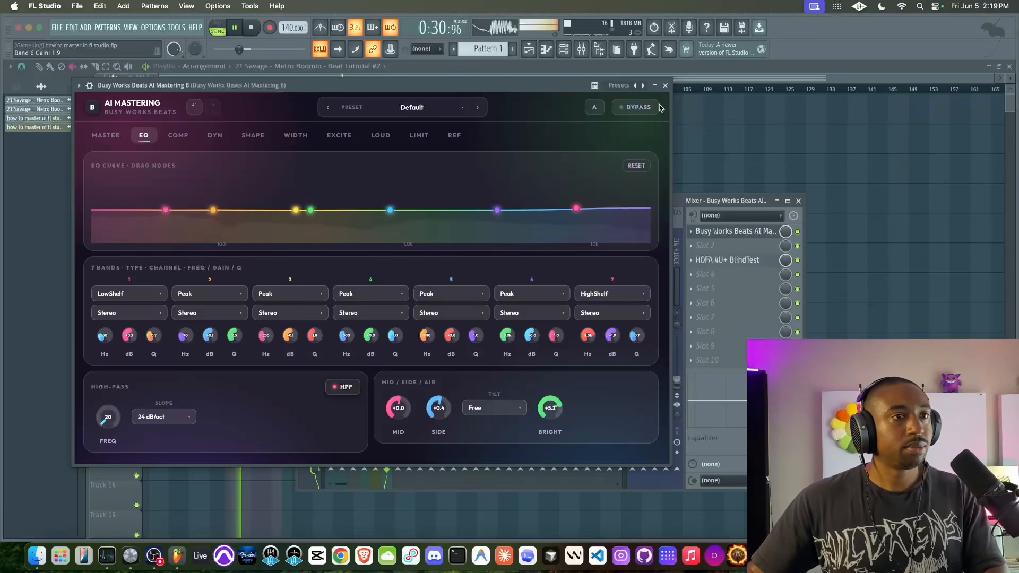
Set the stereo image's Clarity and Mono amounts to 0.
left_click(295, 135)
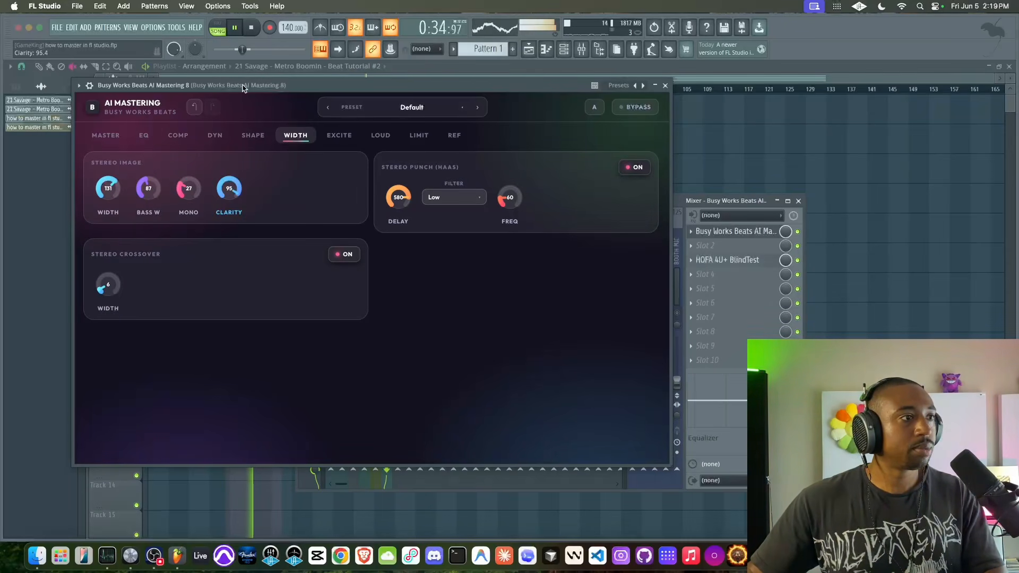
left_click_drag(245, 86, 184, 227)
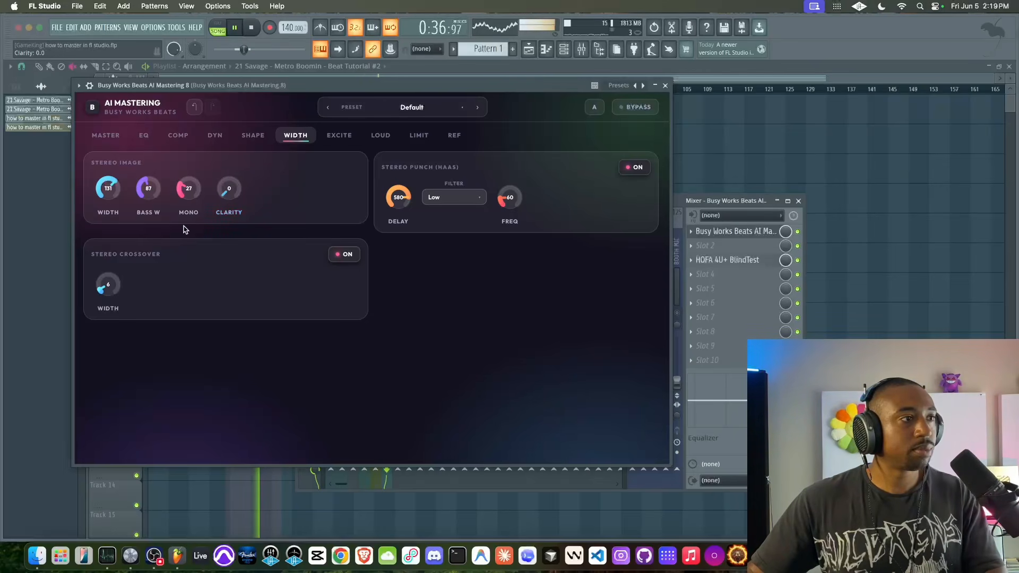
left_click_drag(192, 188, 178, 252)
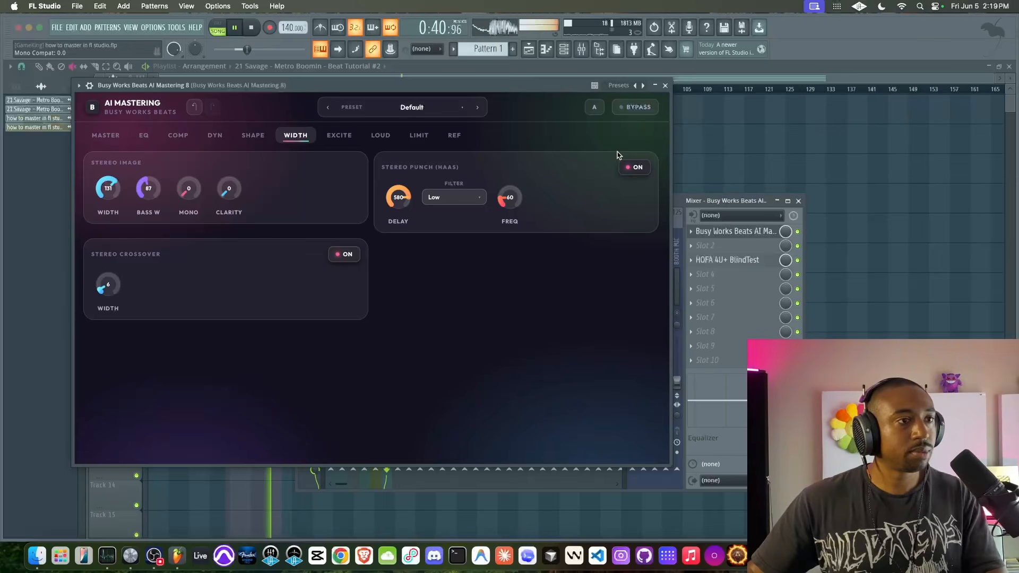
Close the mastering plugin, replay the loop and compare 1.2dB Boost FL Stock with Busy Works Beats AI Mastering in HOFA BlindTest.
left_click(665, 86)
key("space")
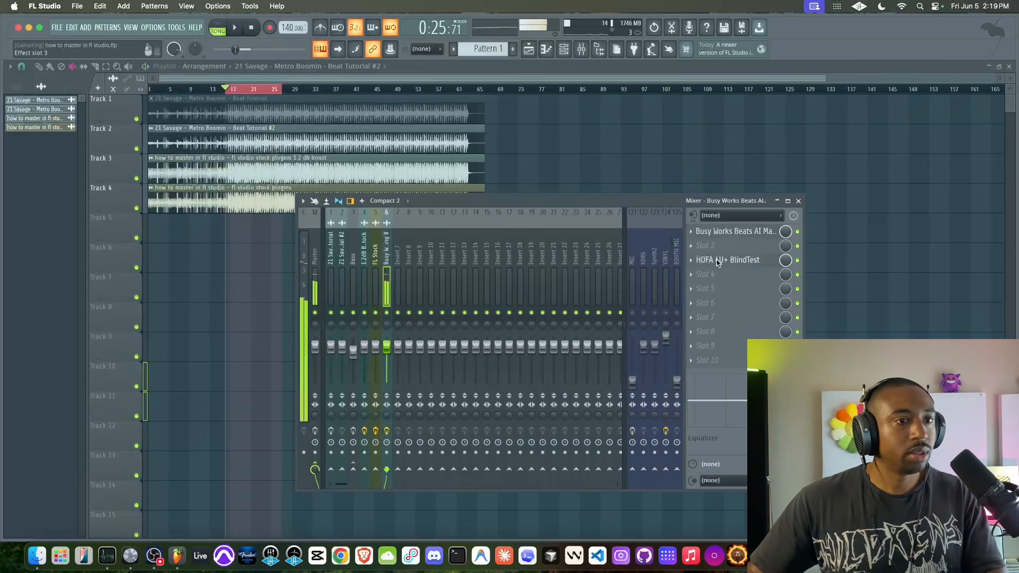
left_click(718, 260)
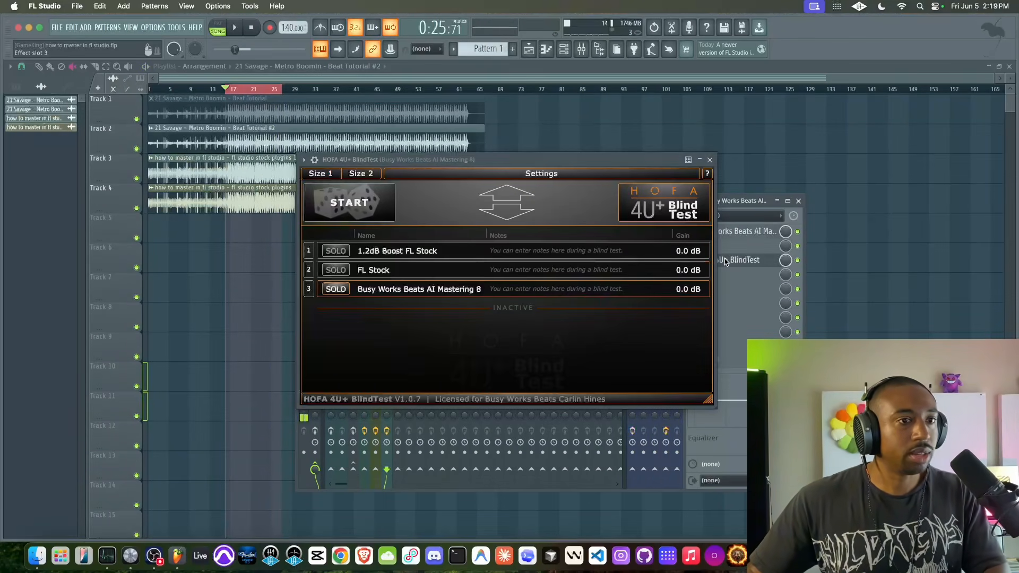
left_click(344, 252)
key("space")
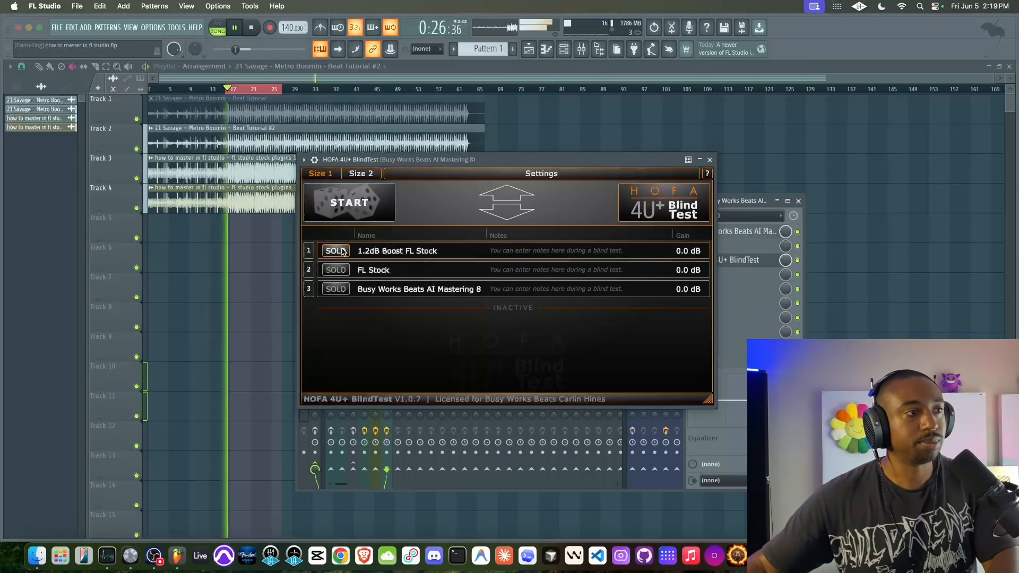
key("space")
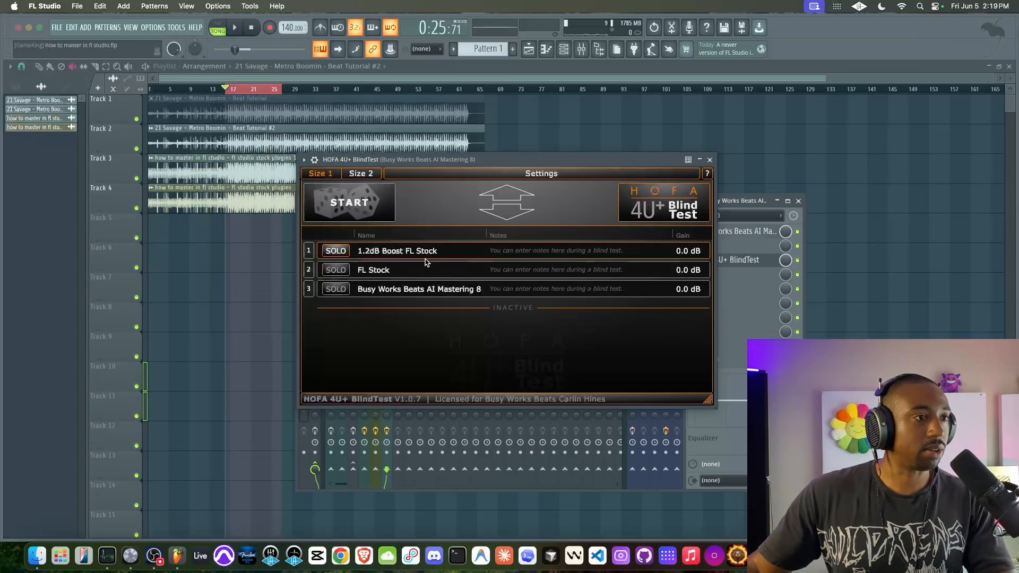
key("space")
key("space")
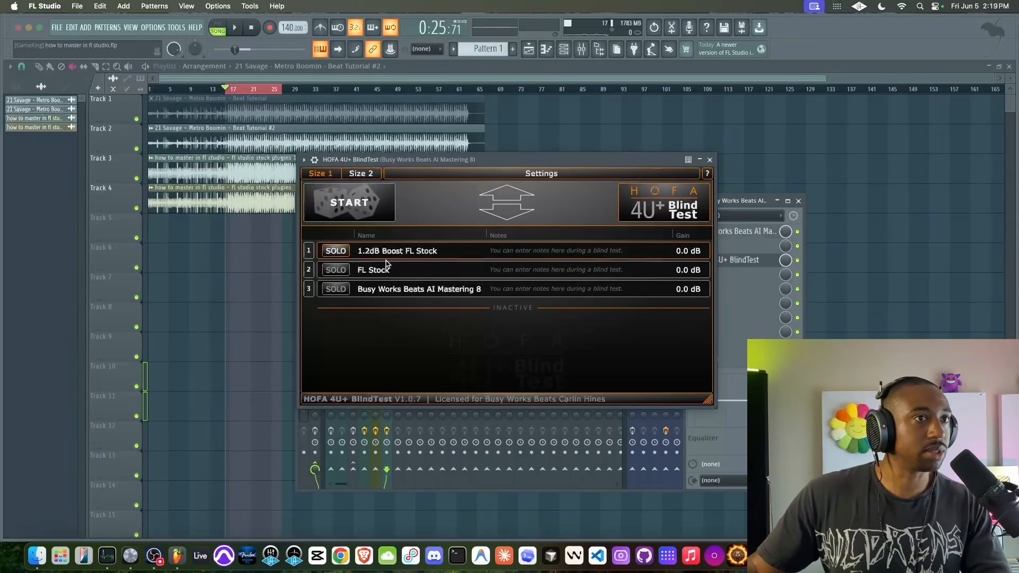
key("space")
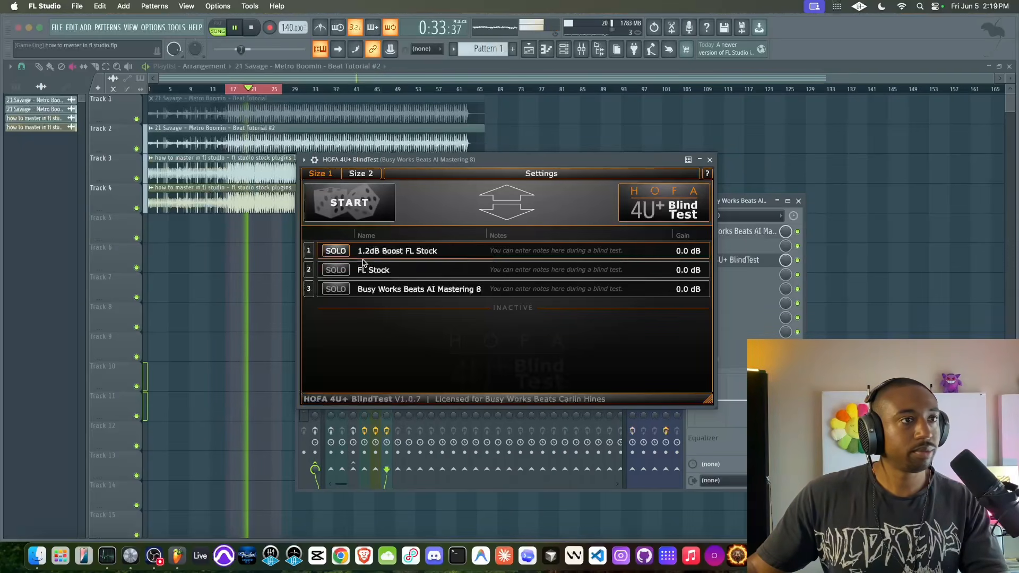
left_click(340, 288)
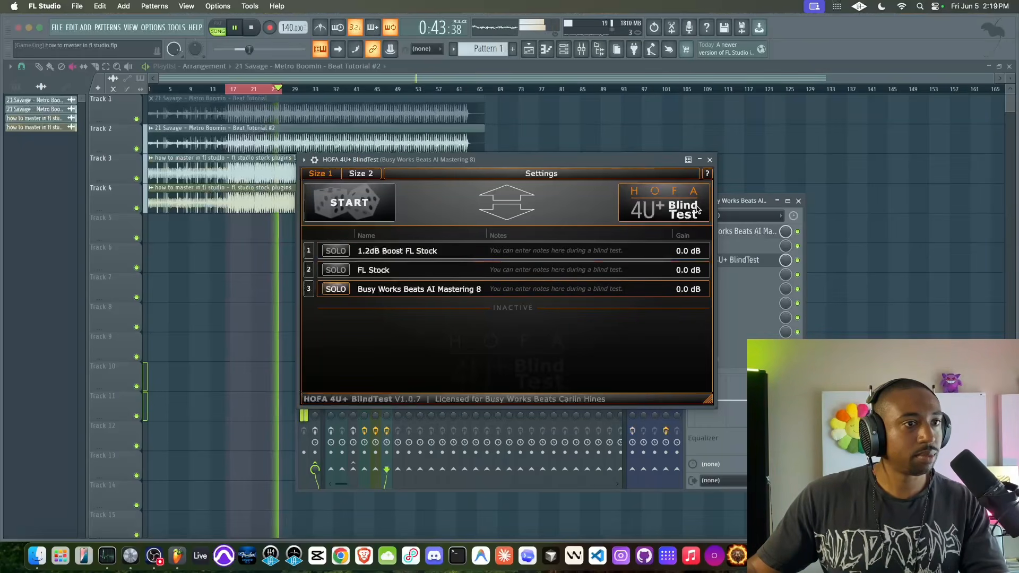
Close BlindTest, reopen the AI Mastering plugin and set the stereo image's Mono and Clarity amounts to about 20.
left_click(710, 159)
left_click(729, 232)
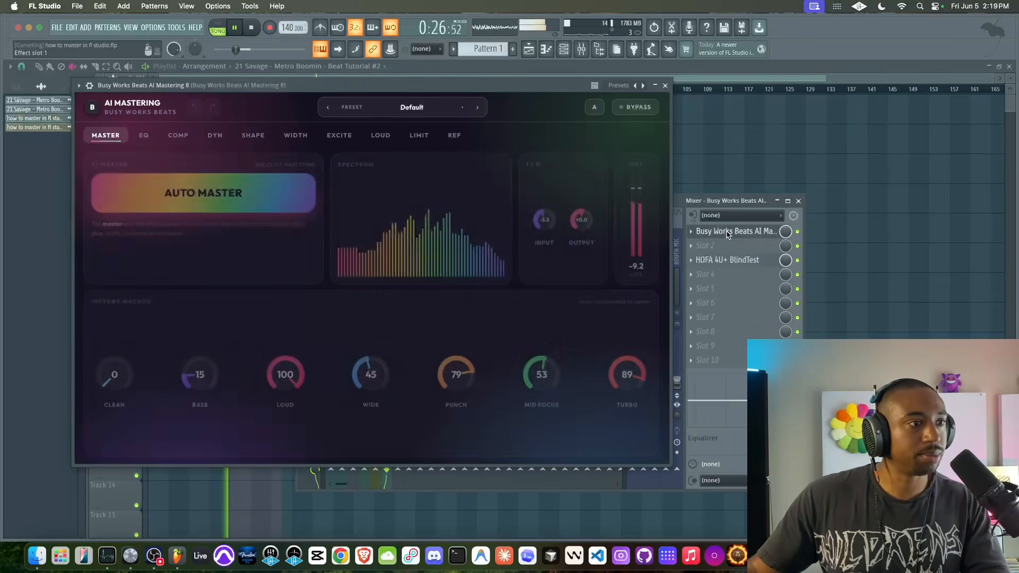
left_click(300, 136)
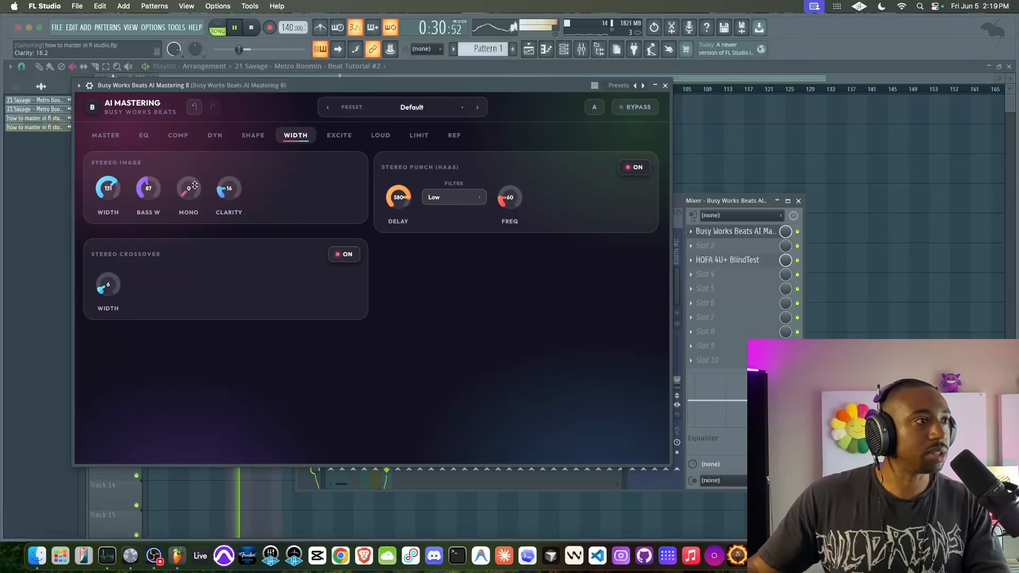
left_click_drag(188, 170, 186, 183)
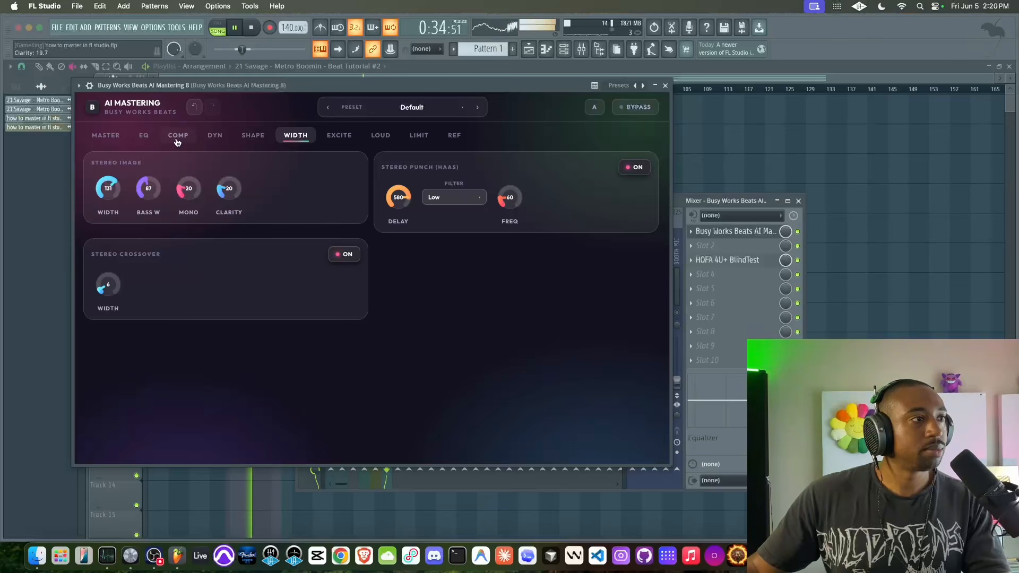
Replay the loop and set the dynamics Expander's amount to 72 and its ratio to 2.3.
left_click(211, 139)
key("space")
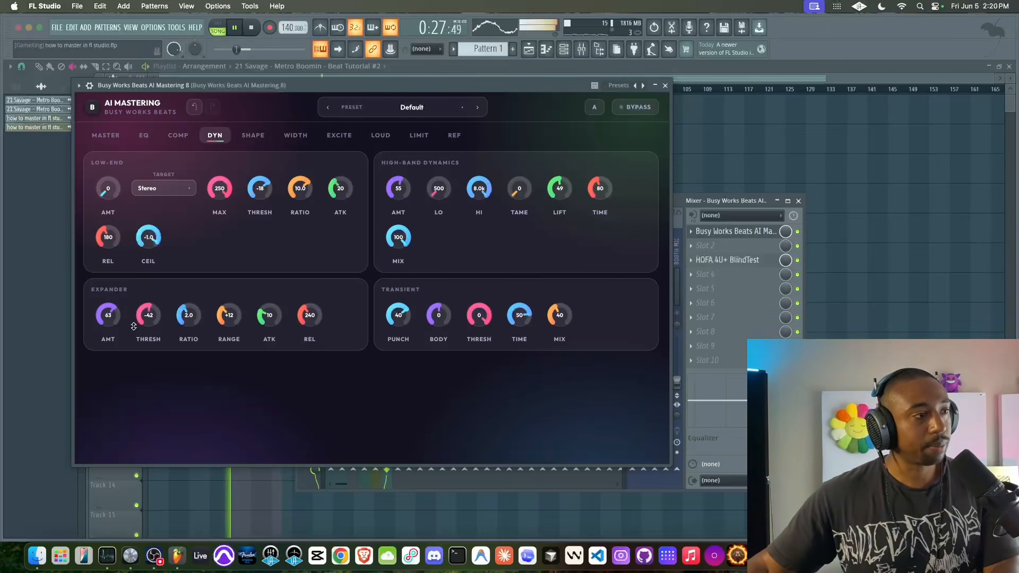
left_click_drag(121, 266, 120, 263)
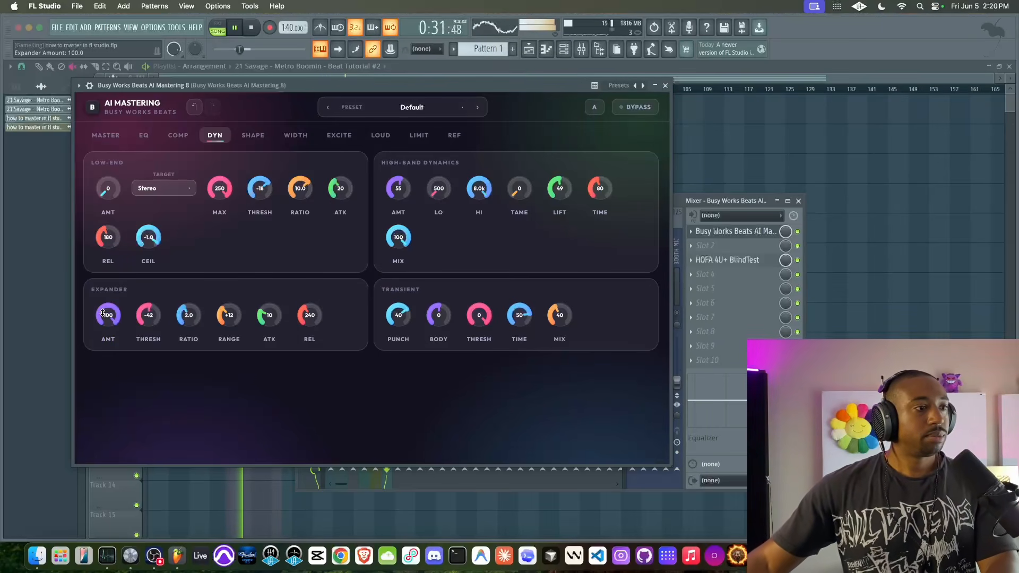
left_click_drag(107, 315, 100, 352)
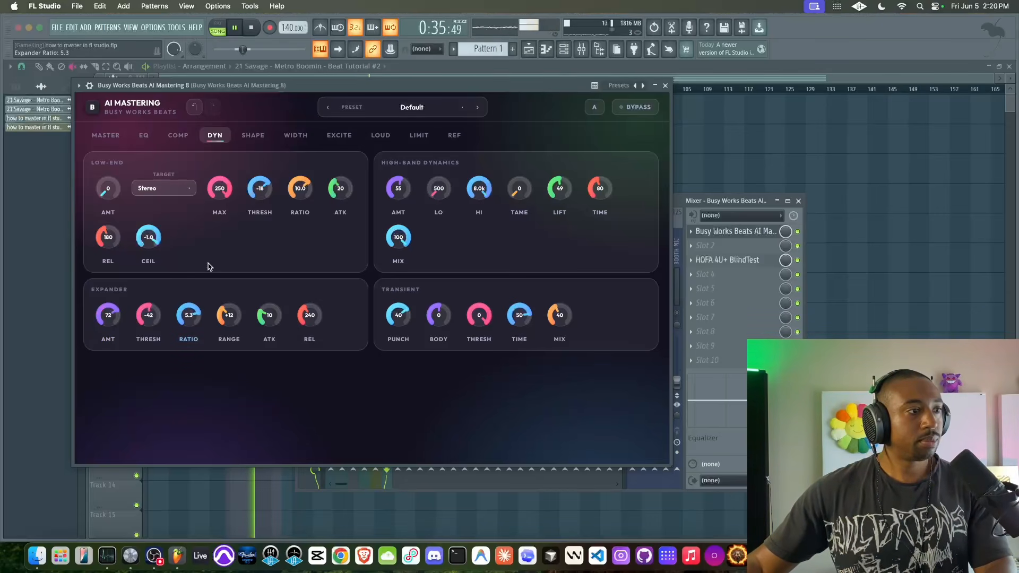
left_click_drag(183, 321, 180, 359)
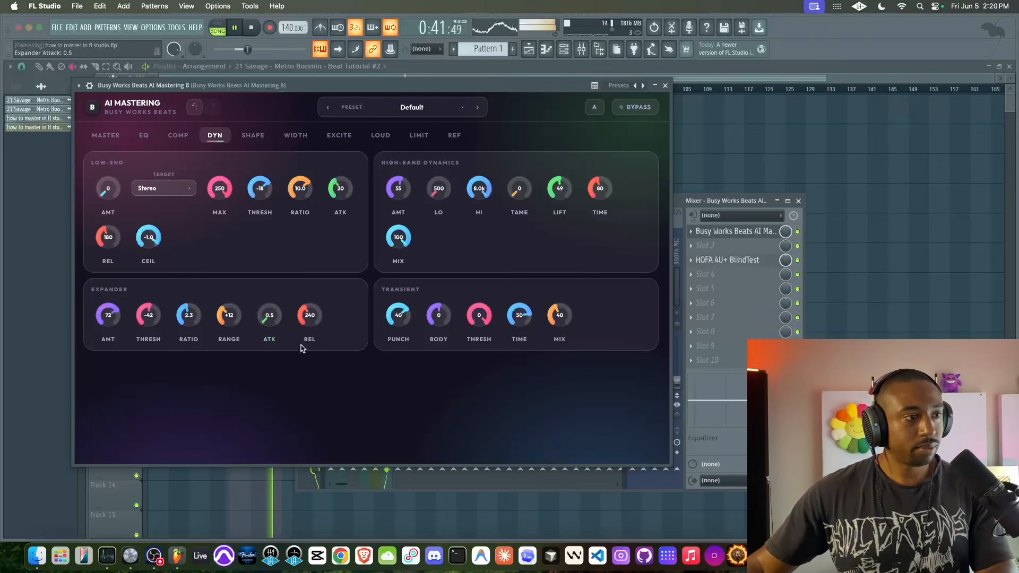
Set the Expander's release to 144 and the Transient mix to 62, and stop playback.
mouse_move(309, 315)
left_mouse_down()
mouse_move(312, 349)
mouse_move(313, 307)
left_mouse_up()
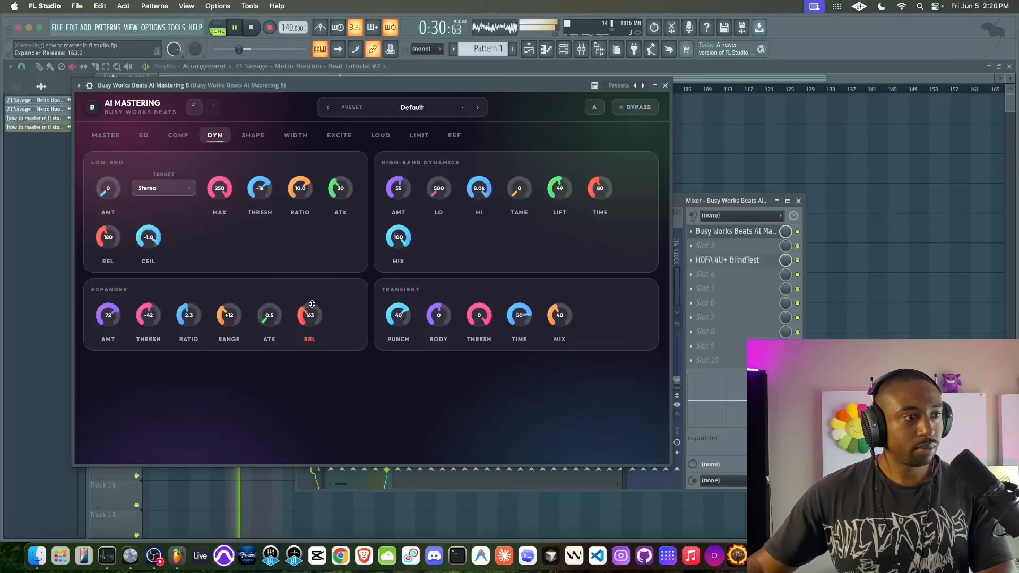
left_click_drag(311, 307, 269, 327)
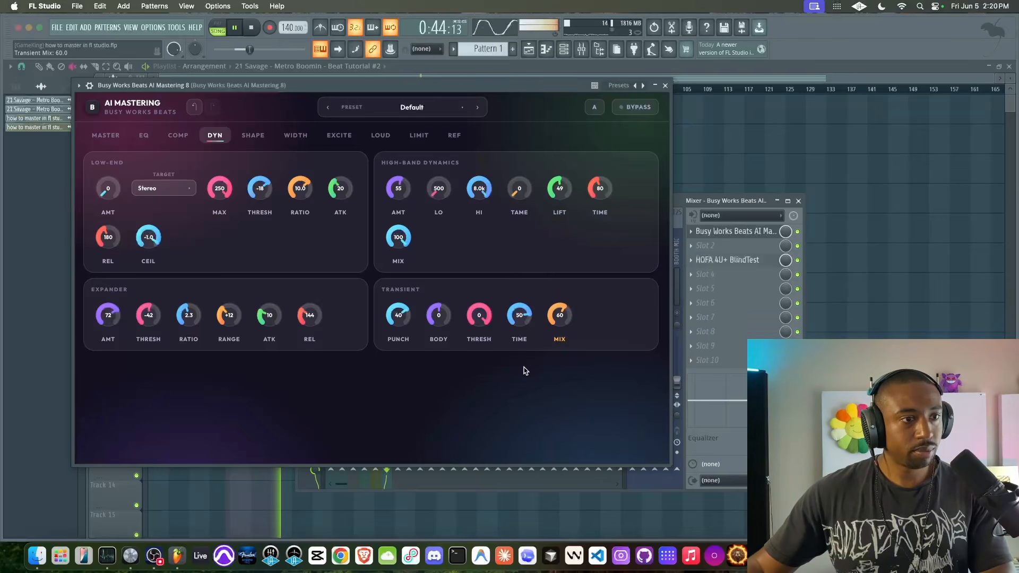
key("space")
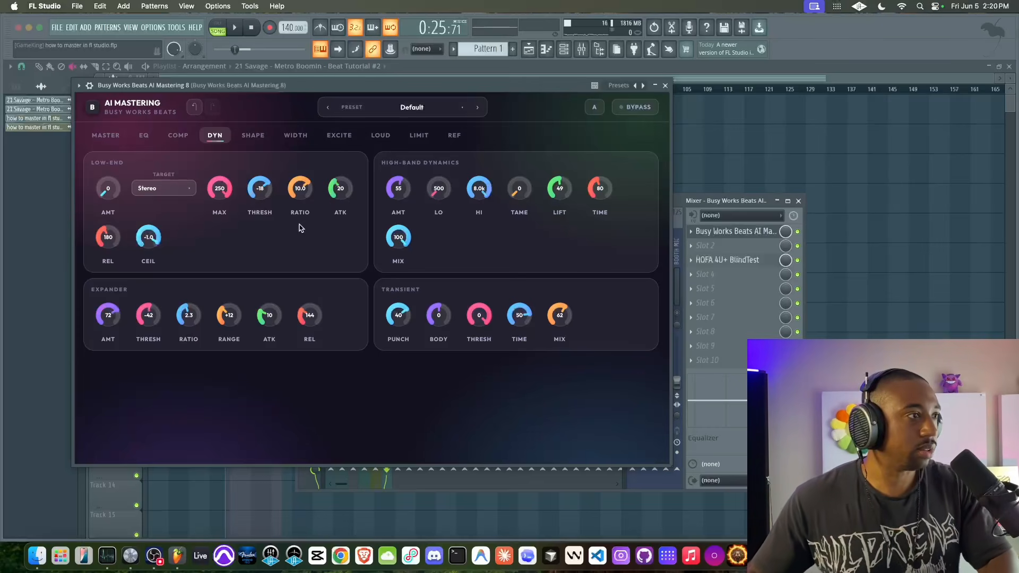
Examine the gain reduction and the settings of both compressors and the Glue Compressor while replaying the loop.
left_click(178, 136)
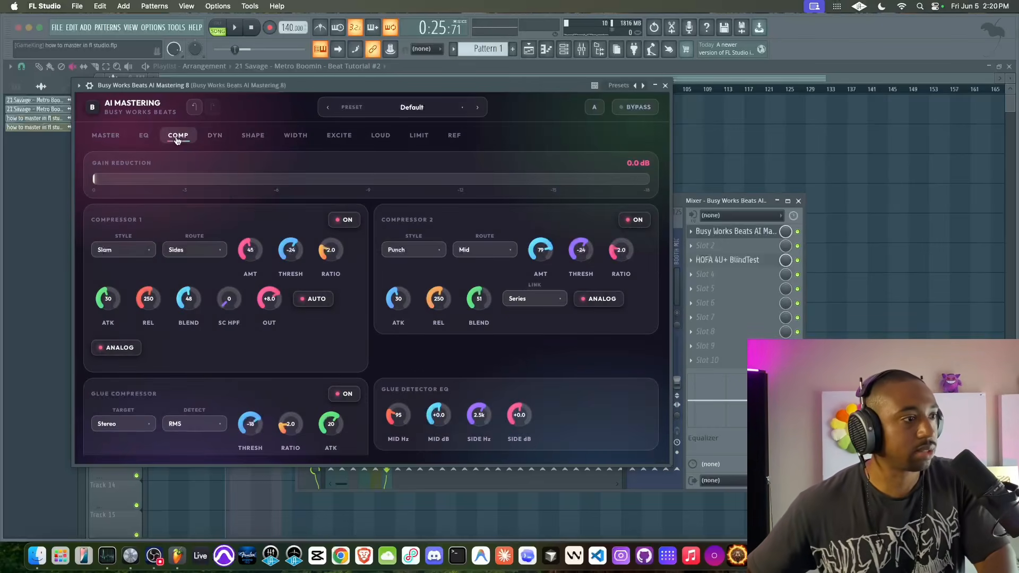
key("space")
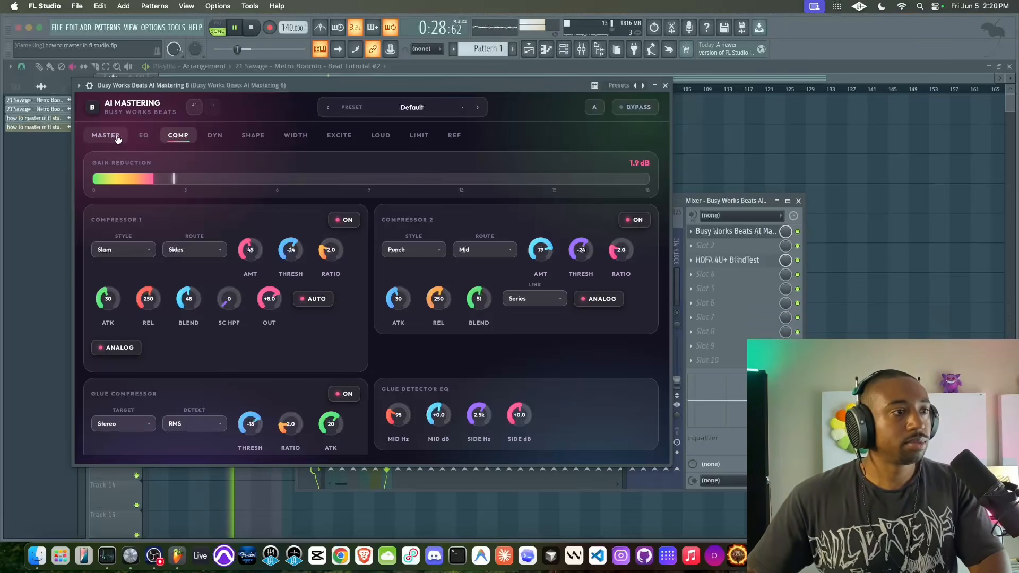
key("space")
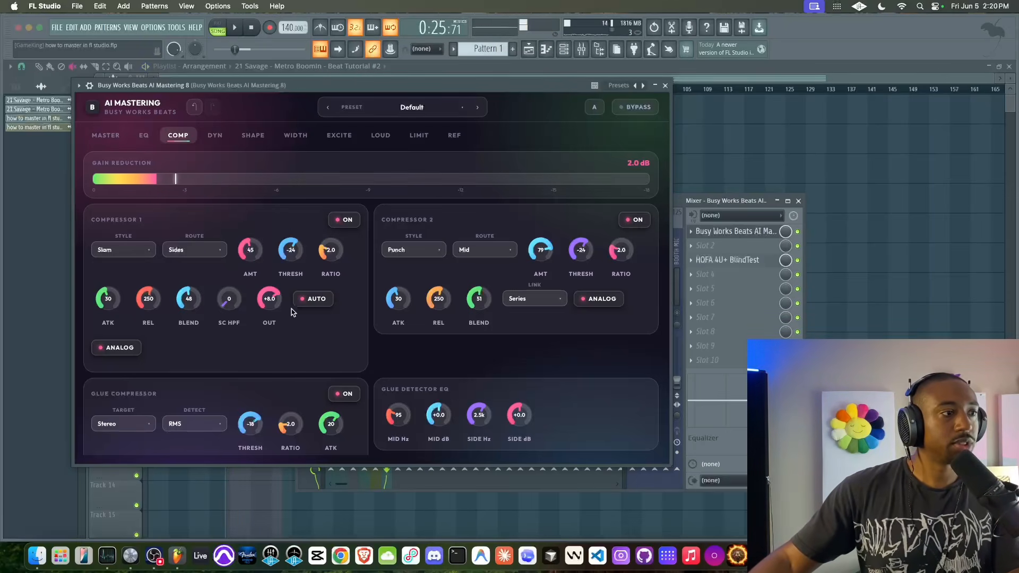
scroll(378, 332, "down", 3)
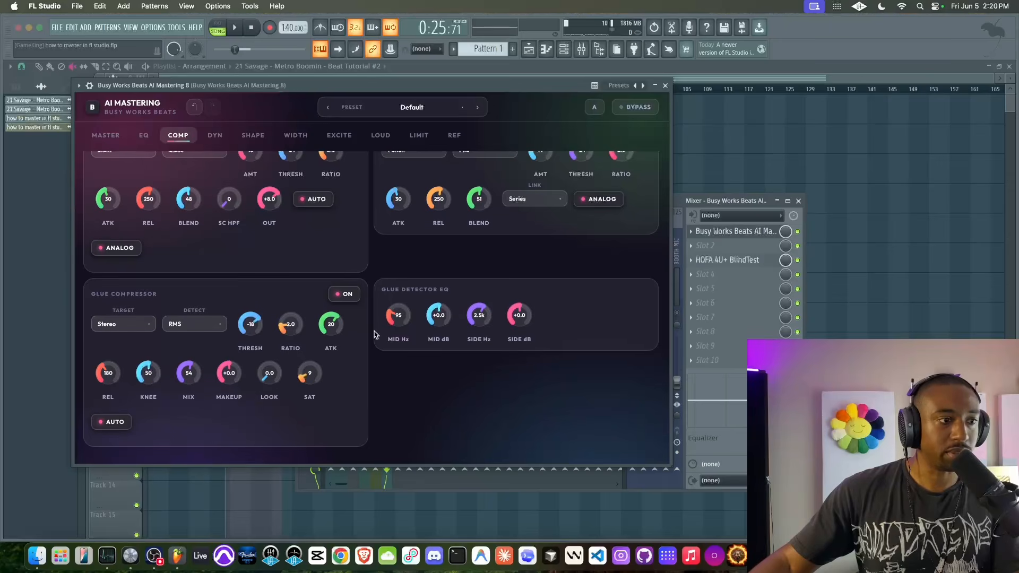
scroll(366, 382, "up", 3)
key("space")
scroll(365, 381, "down", 3)
scroll(365, 381, "up", 3)
scroll(361, 381, "down", 1)
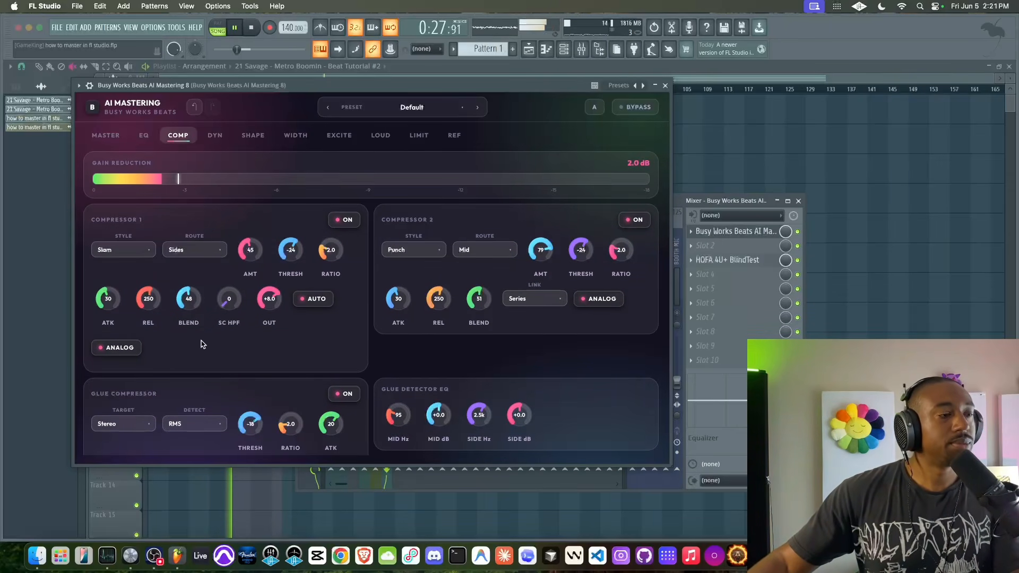
Set Compressor 2's release to 231 and blend to 38, and the Glue Compressor's mix to 36.
mouse_move(443, 296)
left_mouse_down()
mouse_move(436, 338)
mouse_move(445, 301)
left_mouse_up()
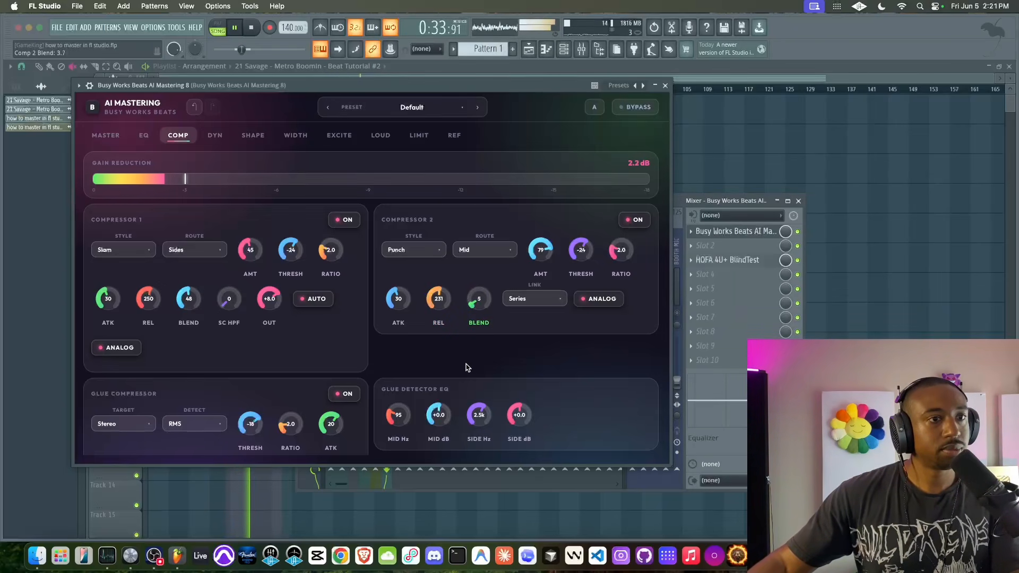
left_click_drag(466, 371, 498, 214)
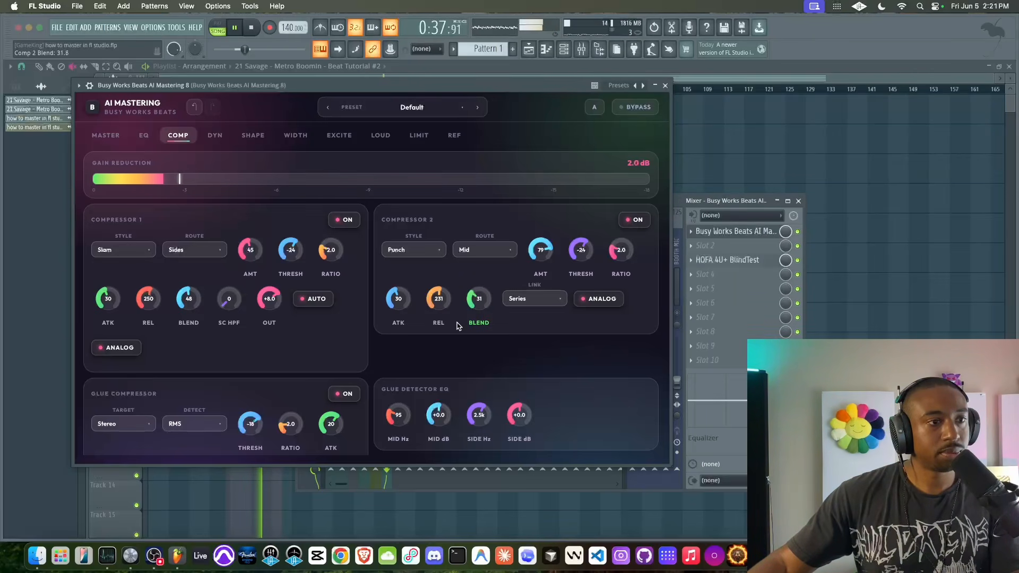
scroll(370, 342, "down", 3)
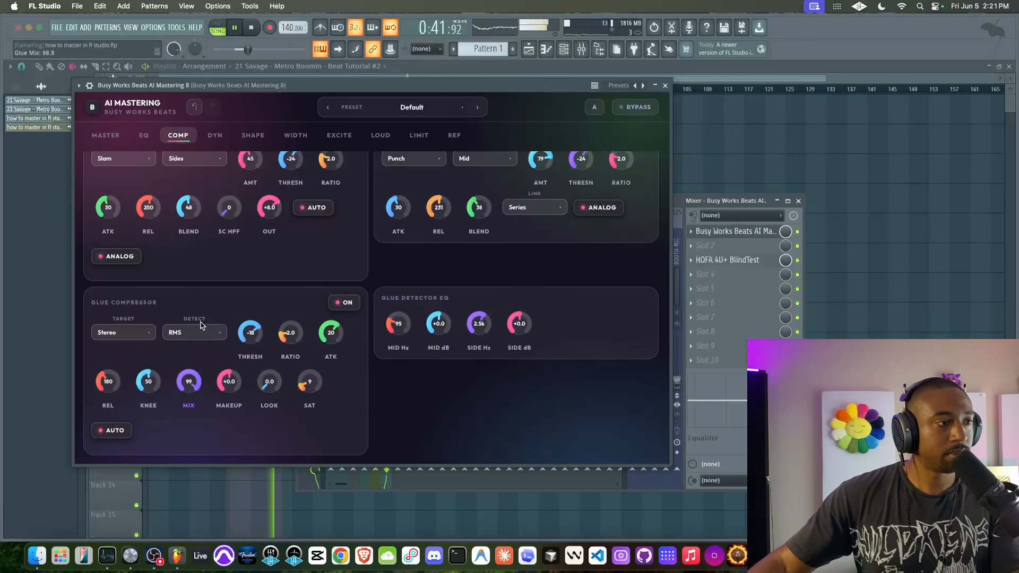
left_click_drag(166, 459, 168, 407)
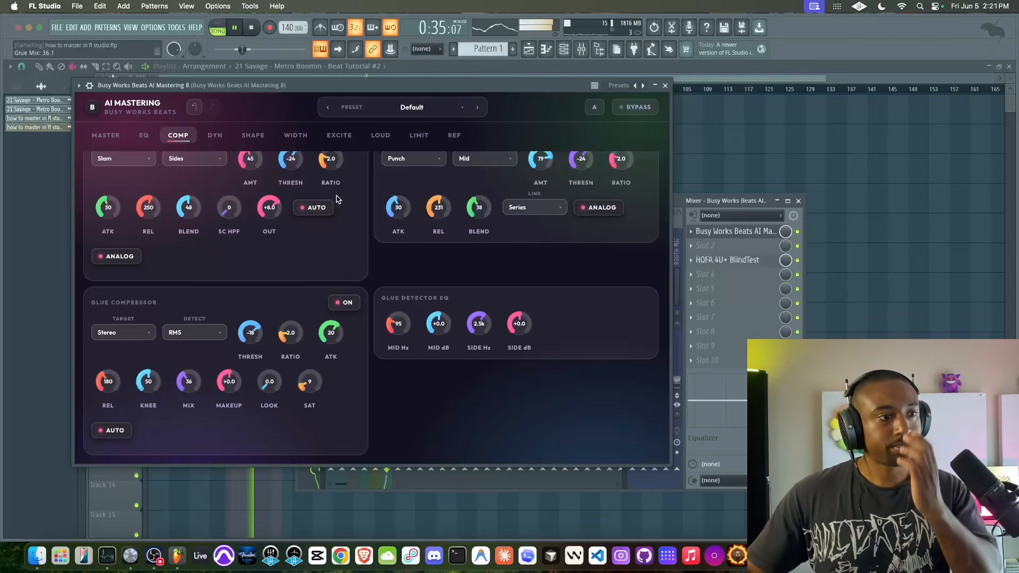
Replay the loop and raise the EQ's Side gain to 4.2 in the Mid / Side / Air section.
left_click(142, 135)
key("space")
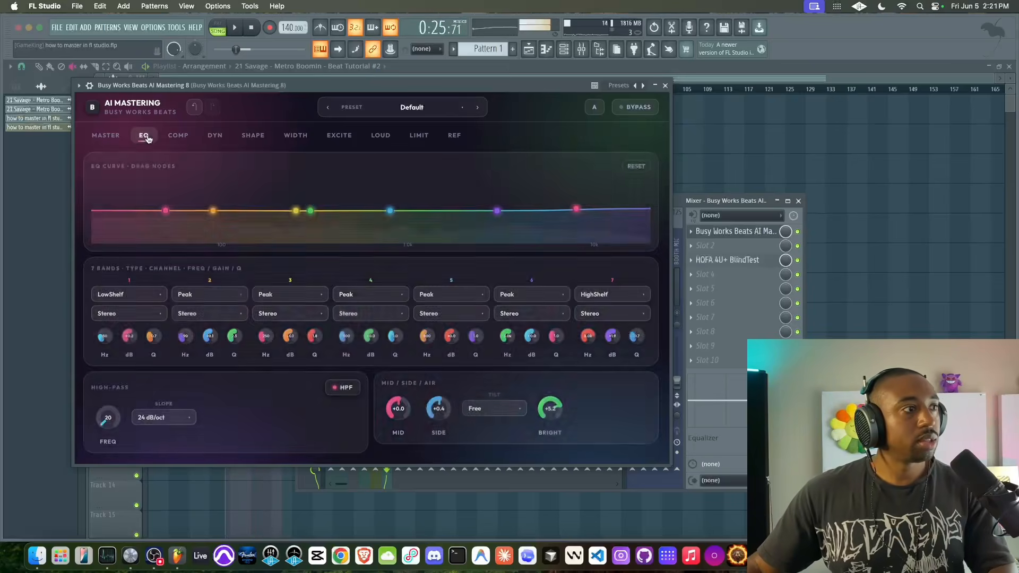
left_click(106, 135)
left_click(133, 135)
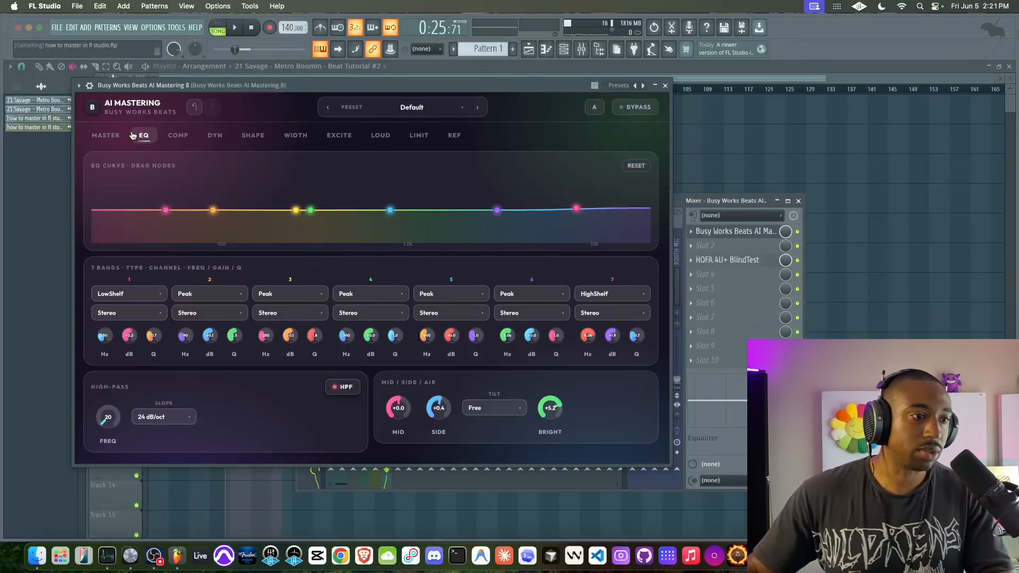
key("space")
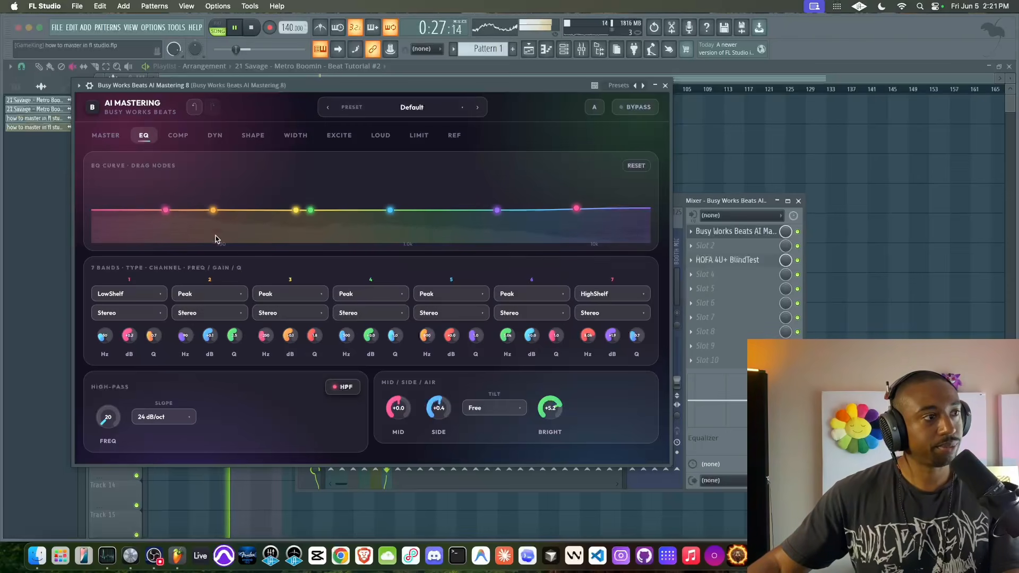
key("space")
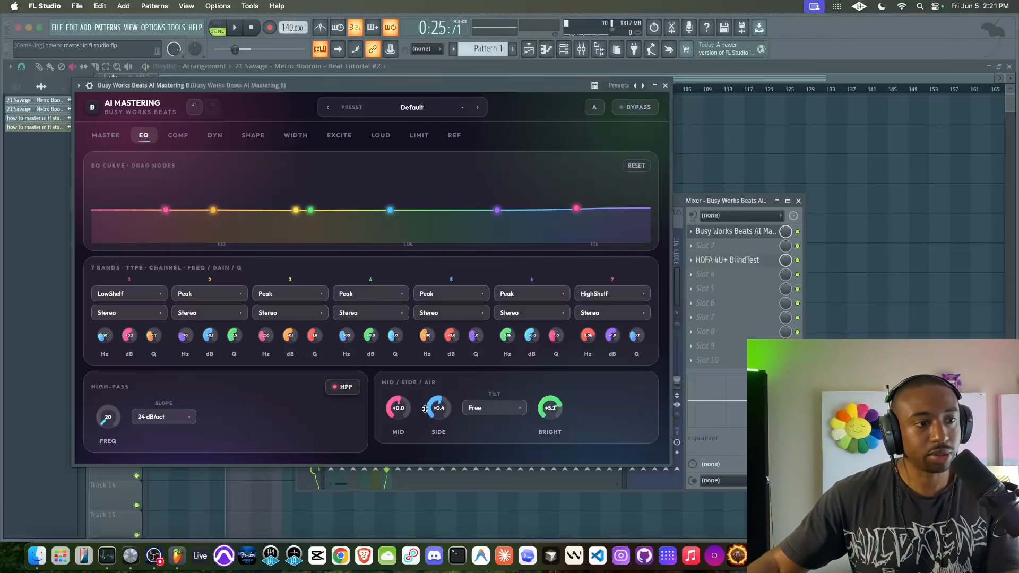
key("space")
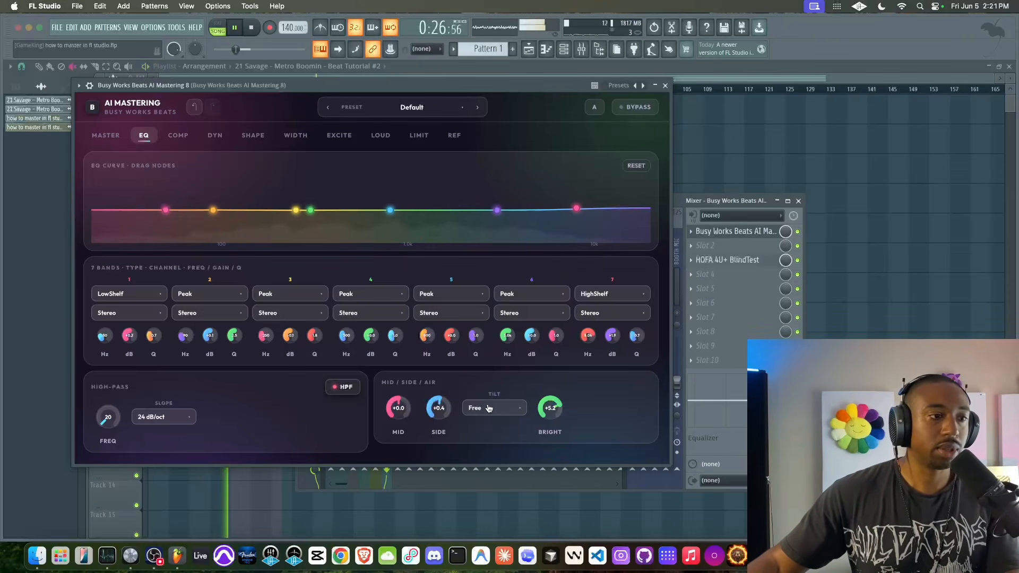
left_click(489, 408)
left_click(444, 413)
left_click_drag(442, 408, 447, 380)
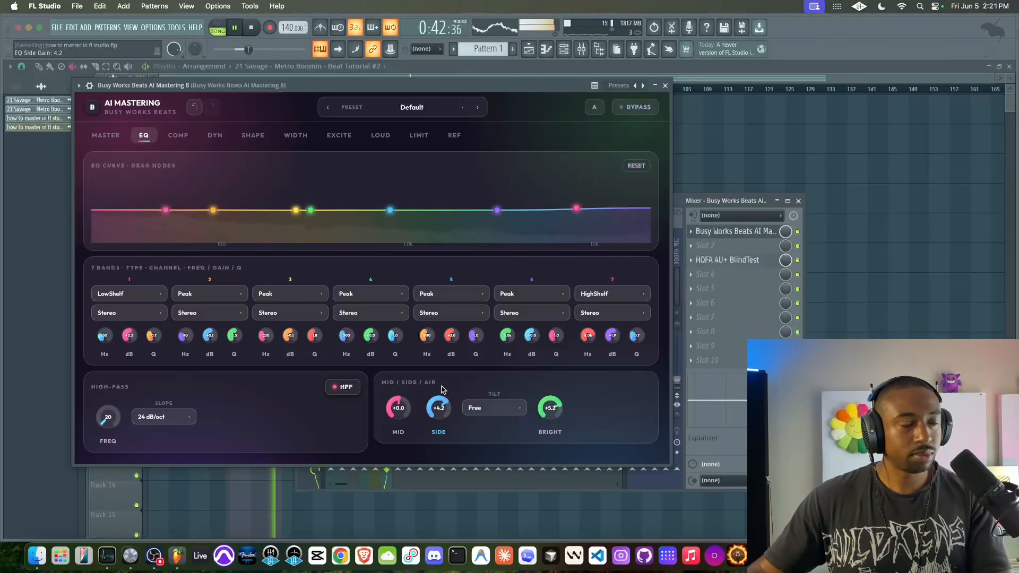
key("space")
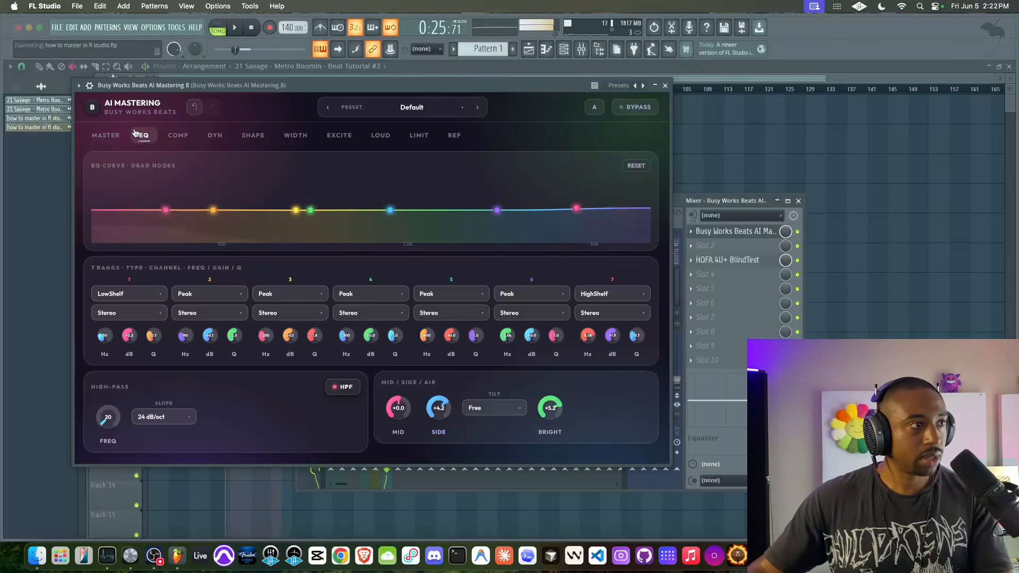
Close the mastering plugin, open HOFA BlindTest and solo FL Stock while replaying the loop.
left_click(122, 137)
left_click(665, 85)
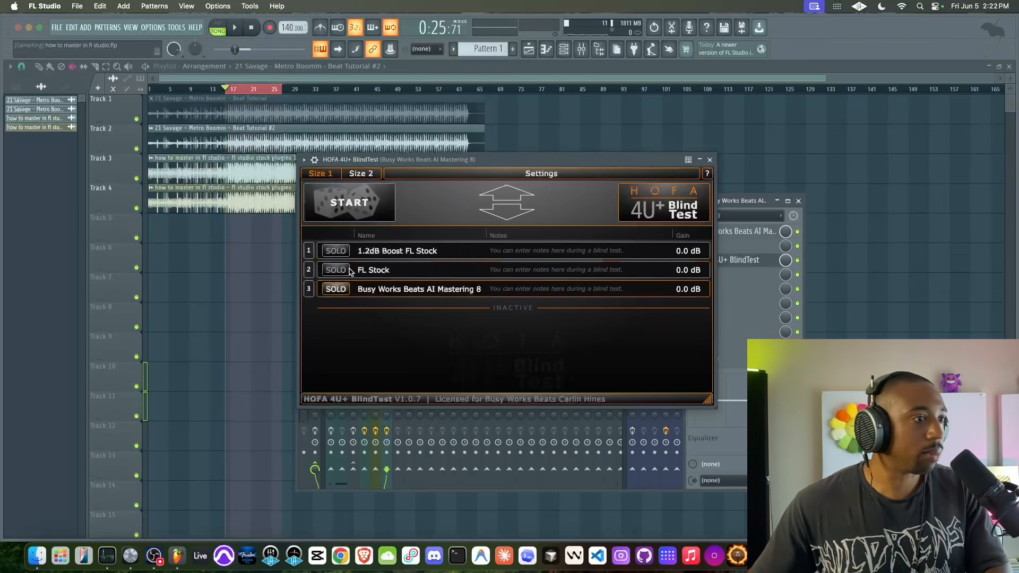
key("space")
key("space")
left_click(344, 269)
key("space")
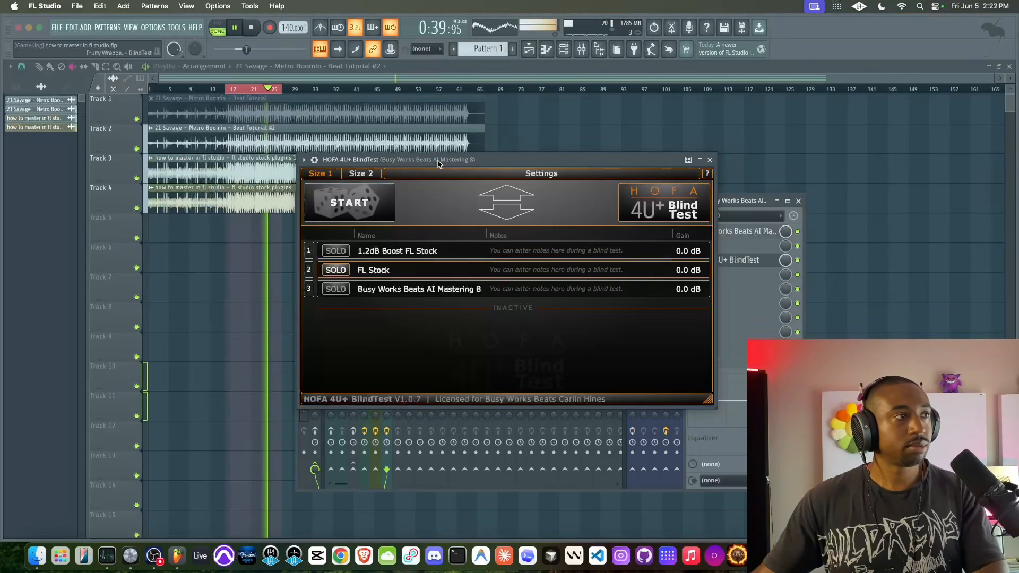
Clear the loop selection and solo 1.2dB Boost FL Stock, Busy Works Beats AI Mastering 8 and FL Stock in turn during playback.
right_click(297, 91)
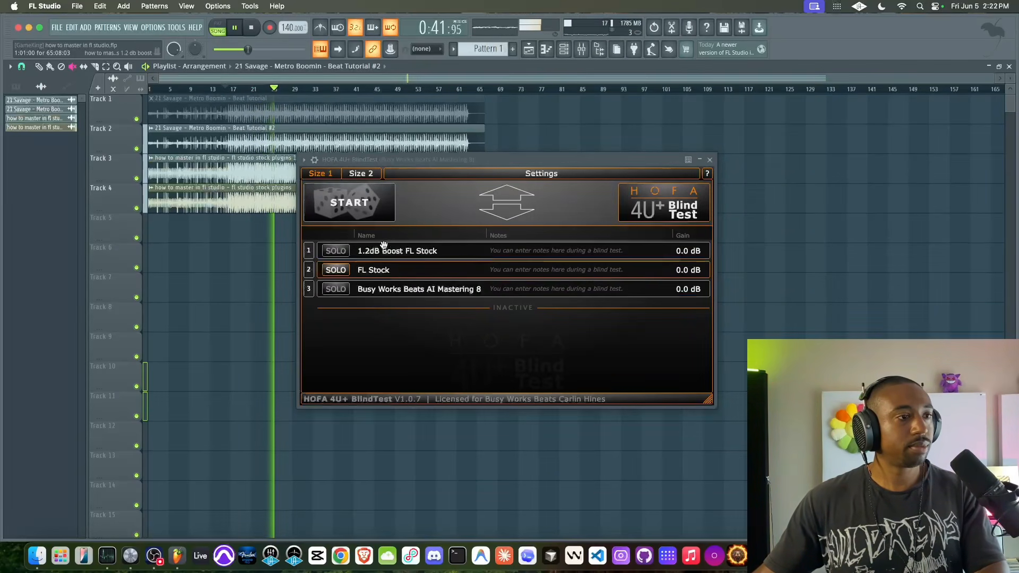
left_click(342, 257)
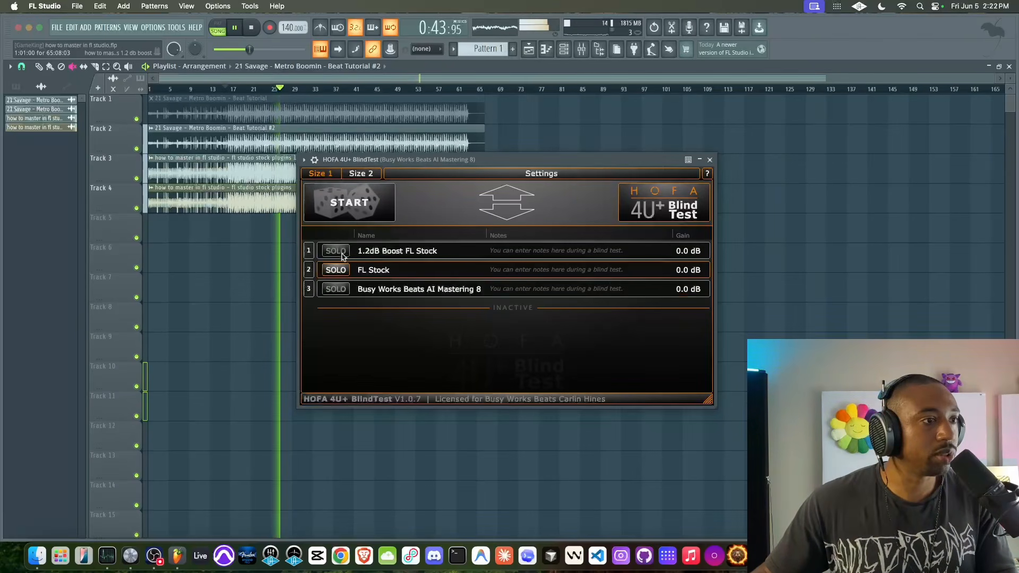
left_click(336, 251)
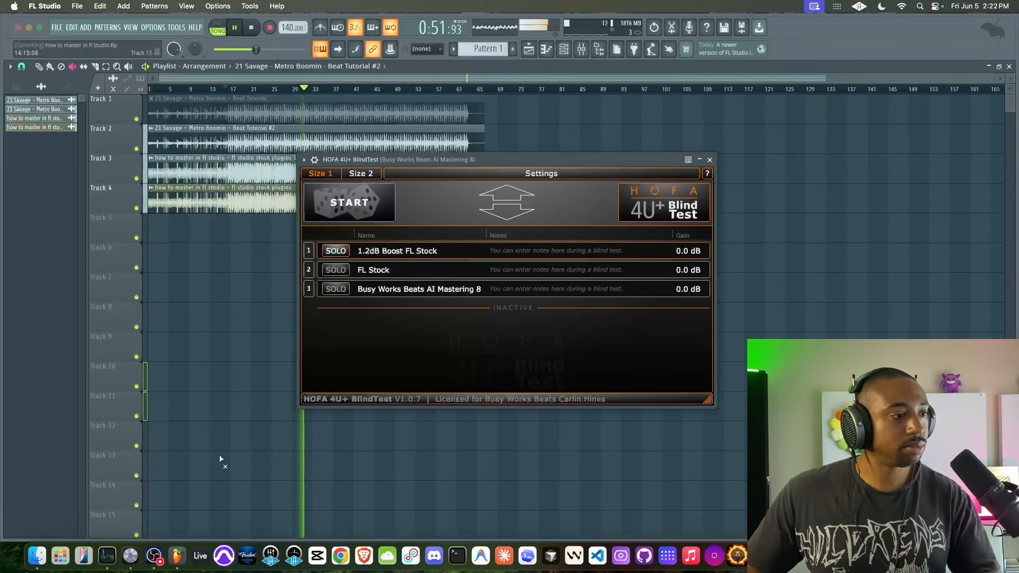
left_click(345, 287)
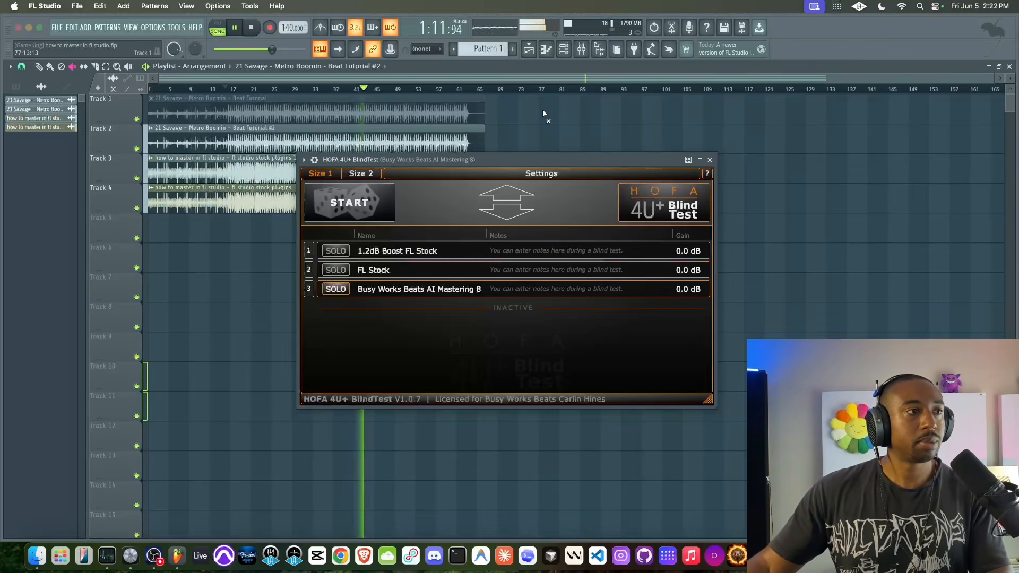
left_click(580, 50)
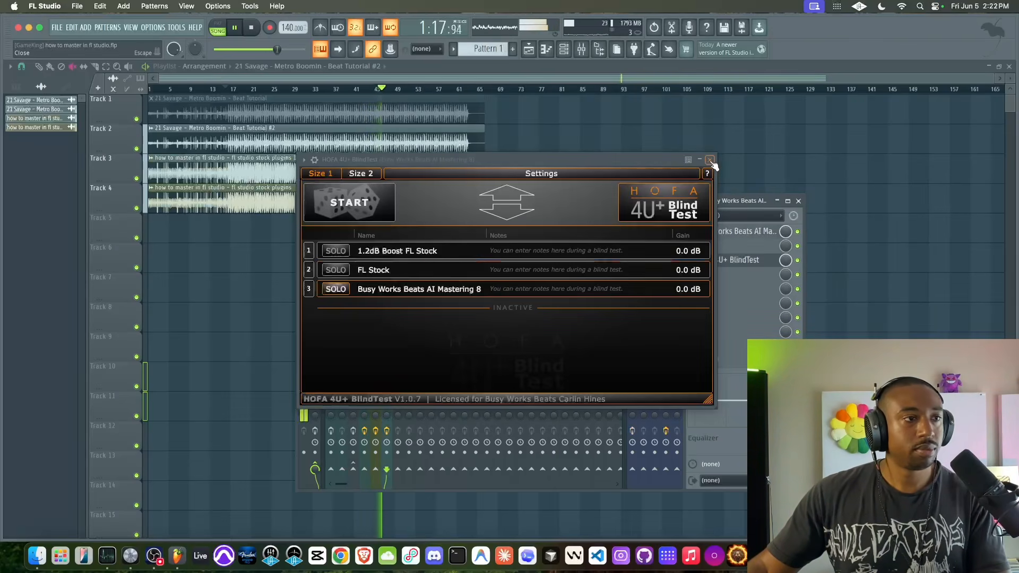
left_click(342, 271)
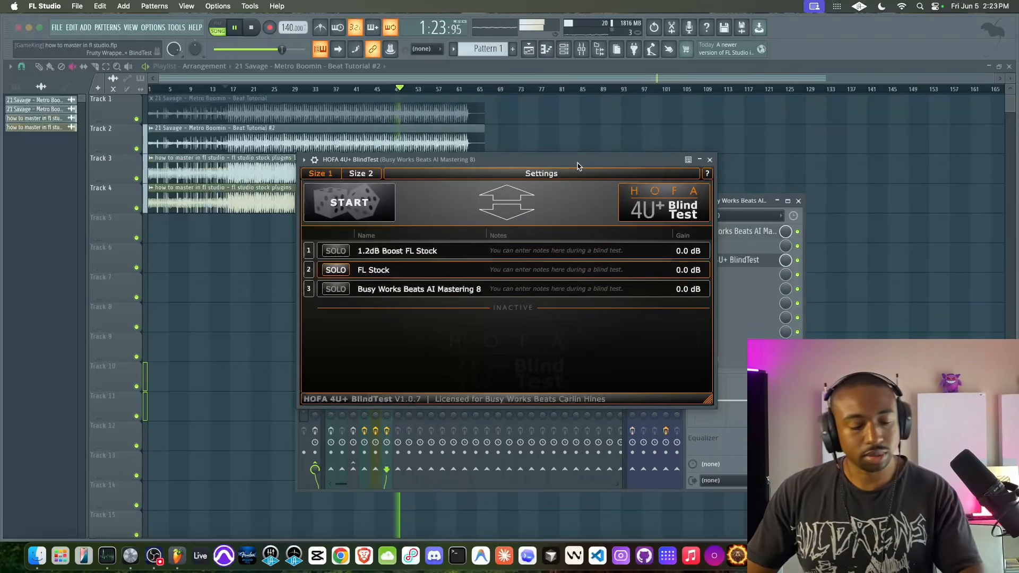
Save the project, replay the track from about bar 15 and solo Busy Works Beats AI Mastering 8.
key("super+s")
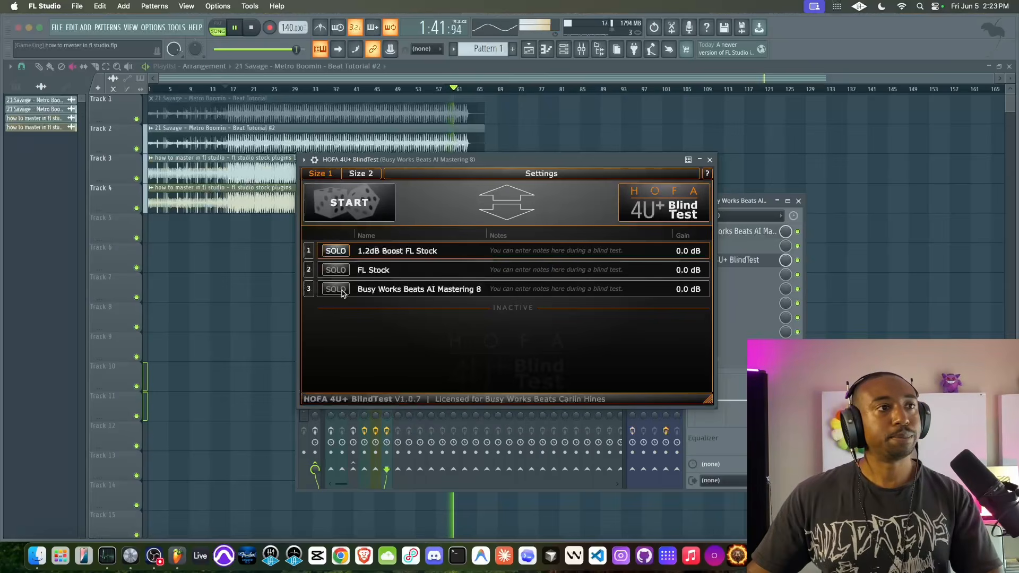
left_click(227, 90)
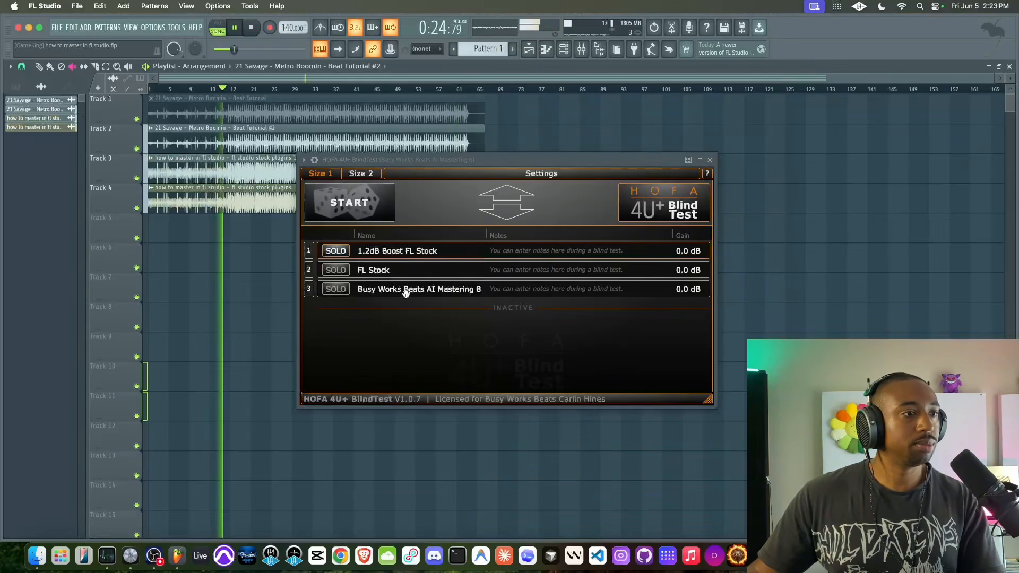
left_click(336, 289)
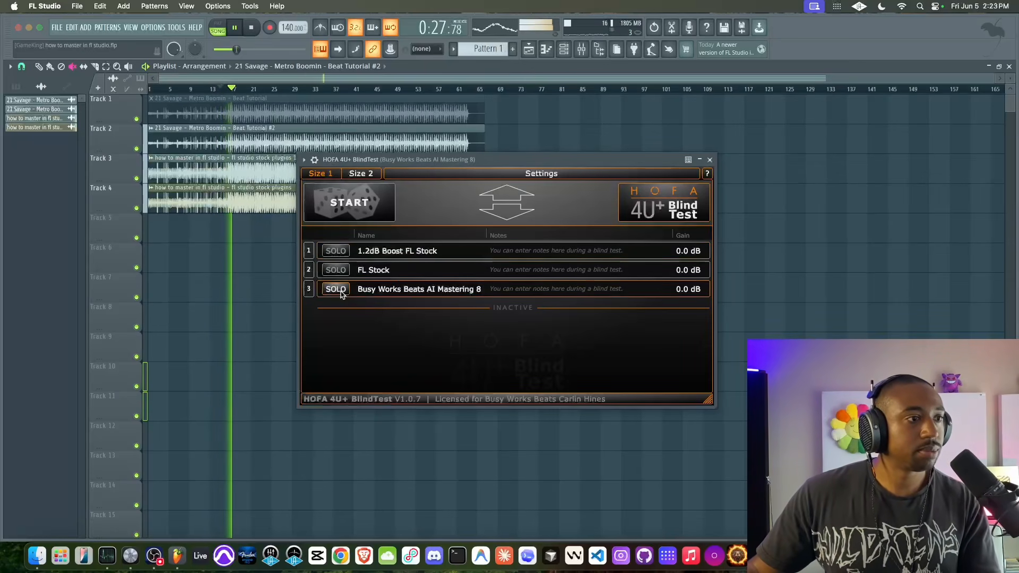
Close BlindTest and, in the AI Mastering EQ, raise the band 7 high-shelf gain to 3.4 dB and set Side to 3.1.
left_click(710, 160)
left_click(582, 50)
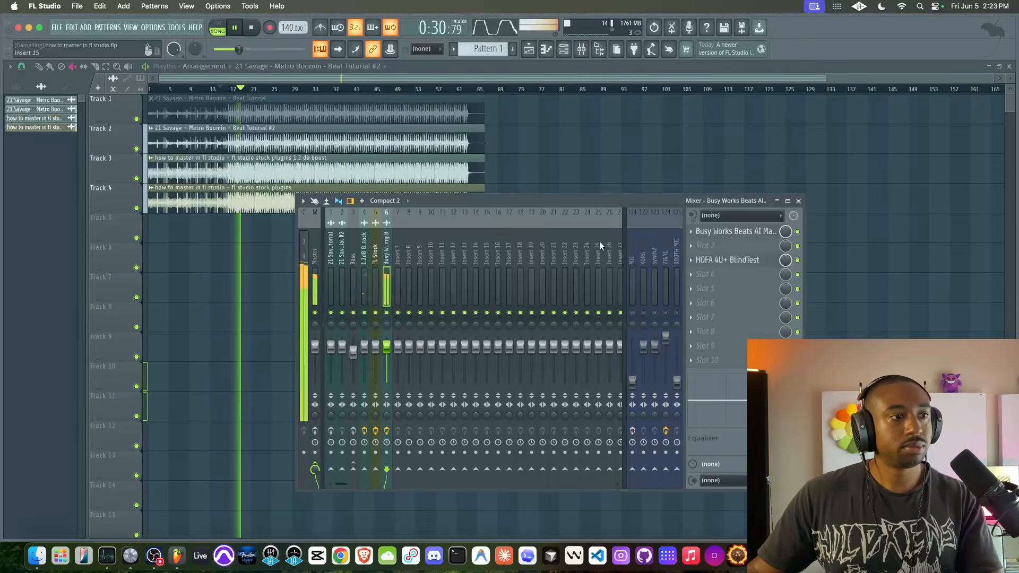
left_click(752, 232)
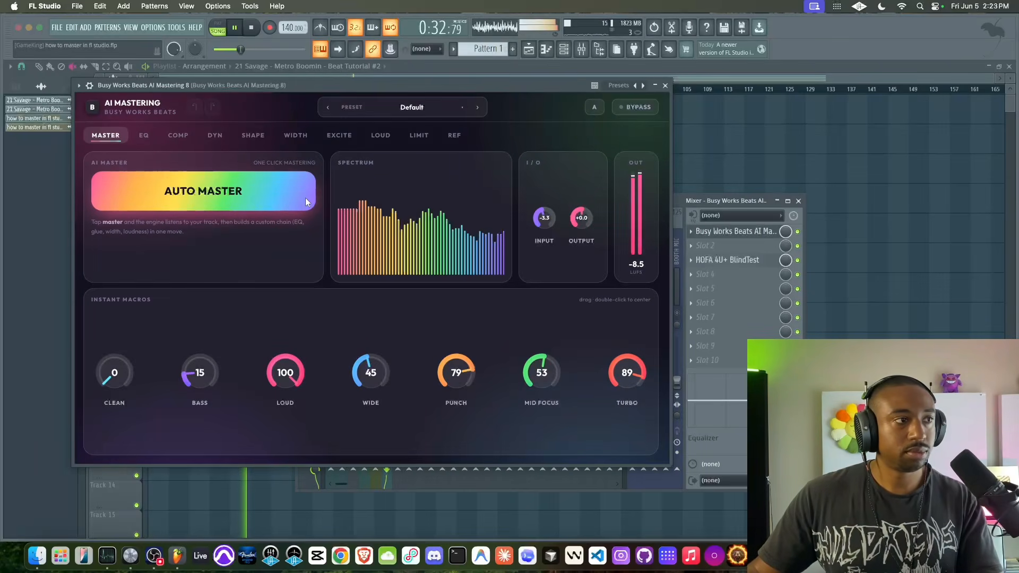
left_click(147, 136)
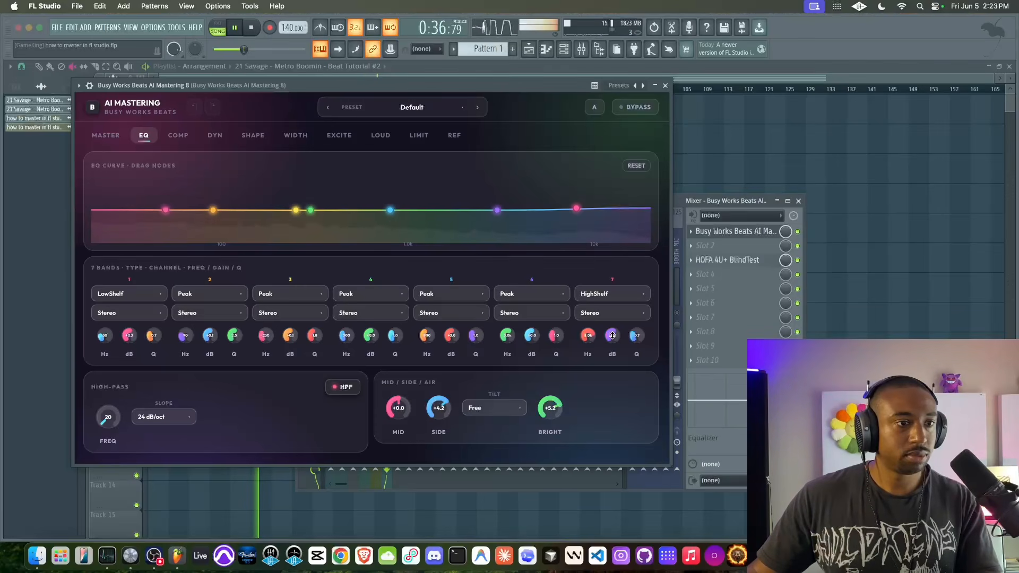
left_click_drag(614, 337, 618, 334)
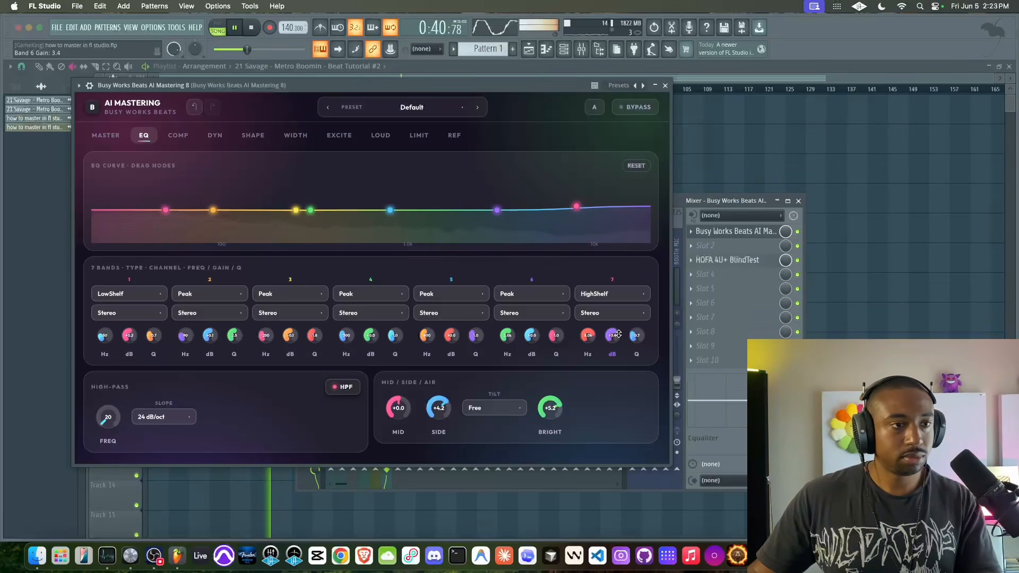
left_click_drag(439, 399, 442, 404)
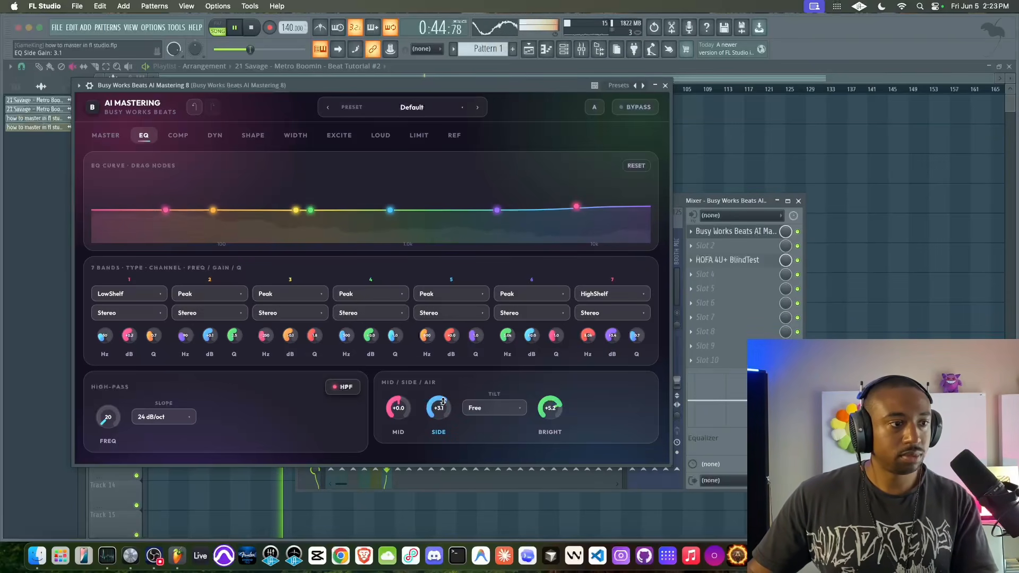
Check the compressors' gain reduction and the master output level, stop playback and close the mastering plugin.
left_click(177, 135)
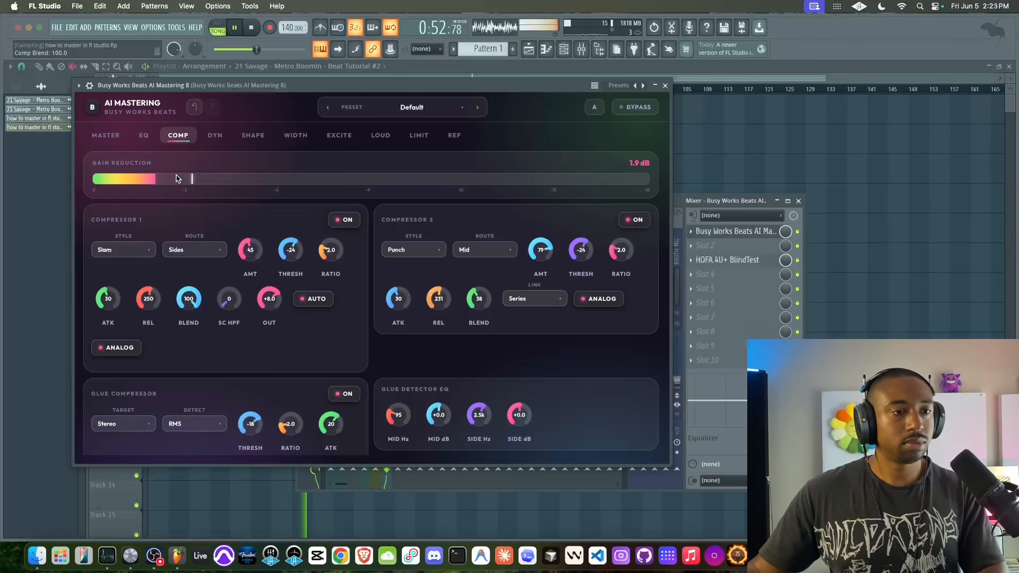
left_click(106, 135)
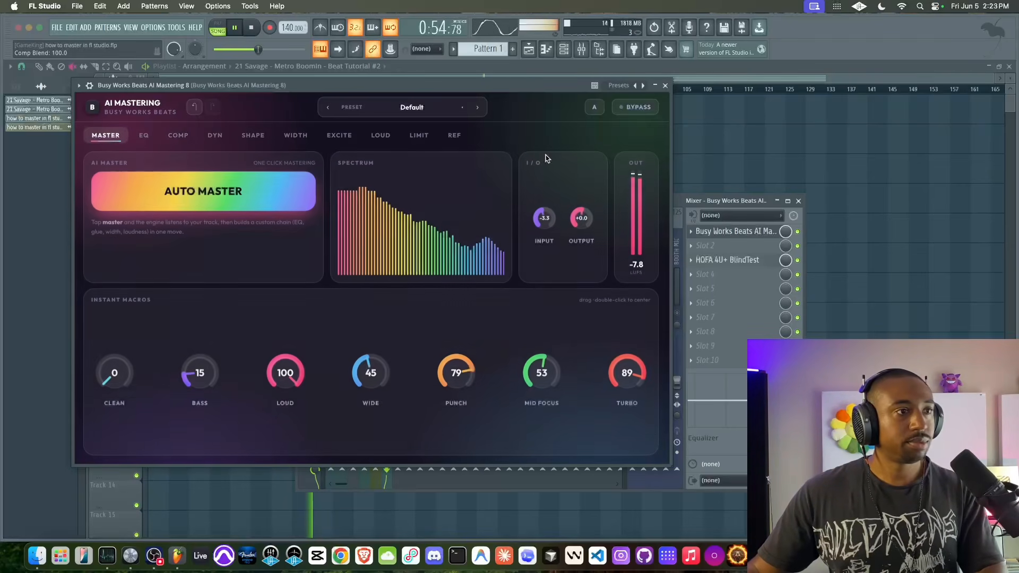
key("space")
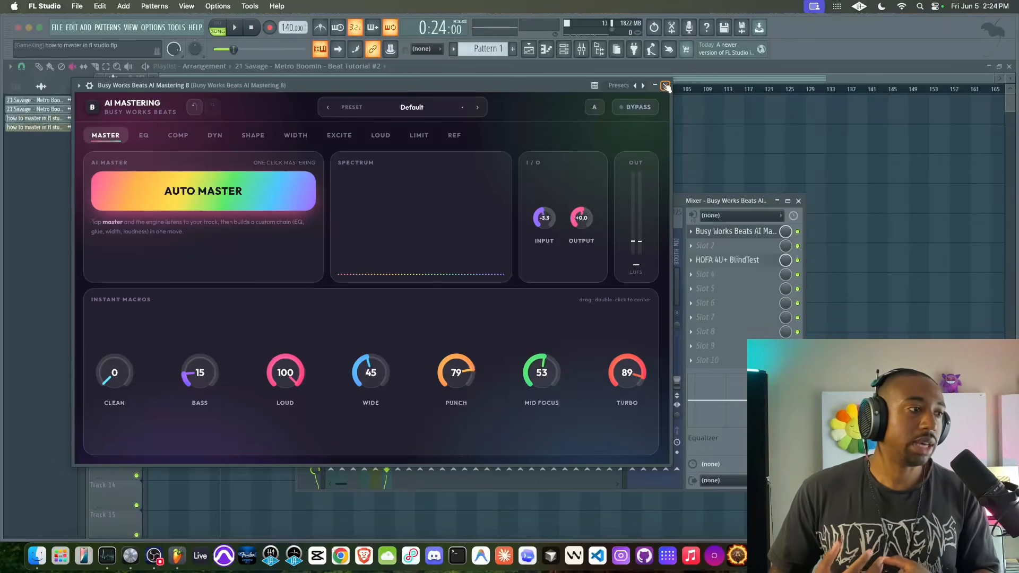
left_click(666, 87)
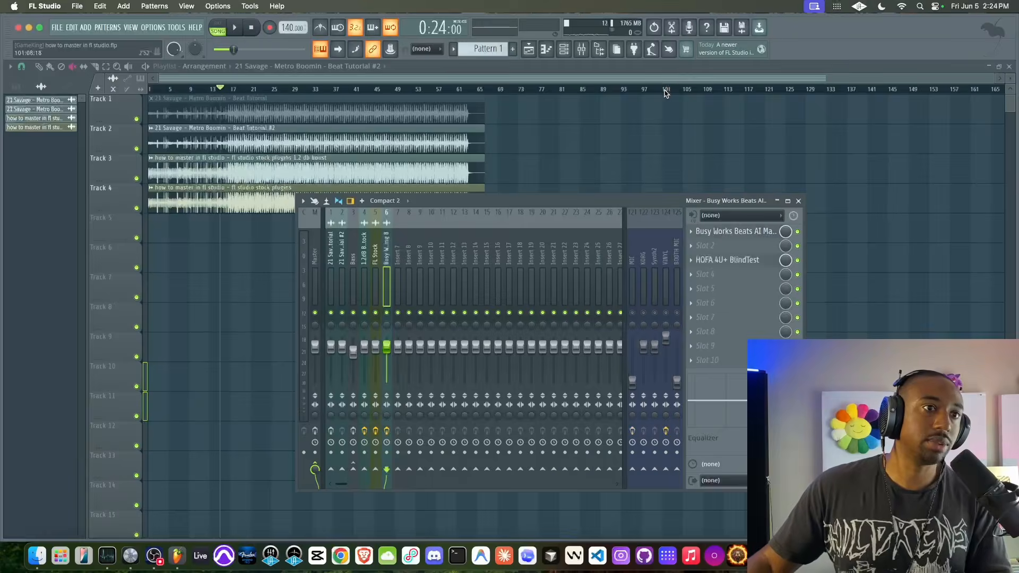
Replay the passage briefly with the mixer open, then stop playback.
key("F9")
key("space")
left_click(582, 50)
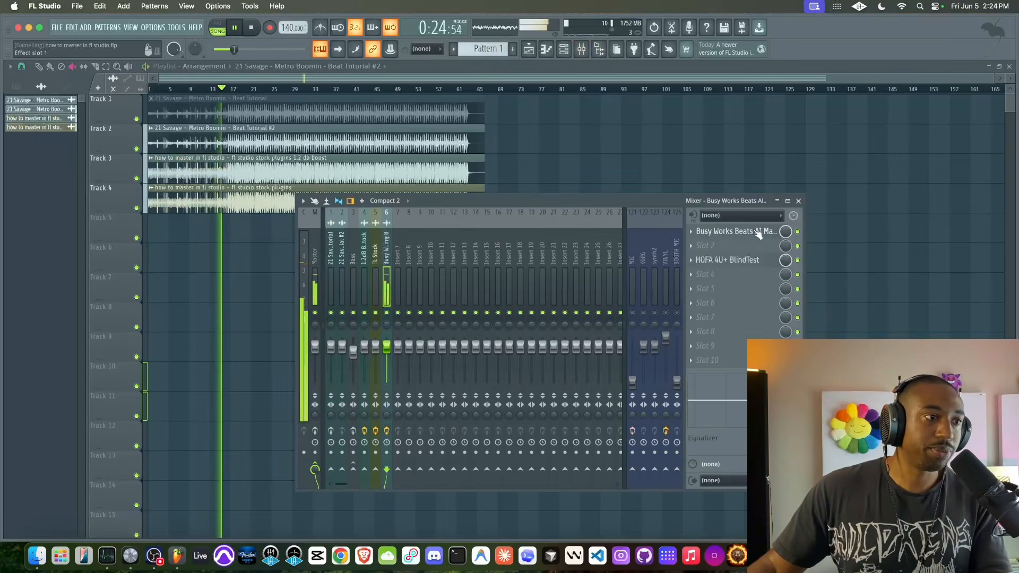
left_click(746, 273)
key("Escape")
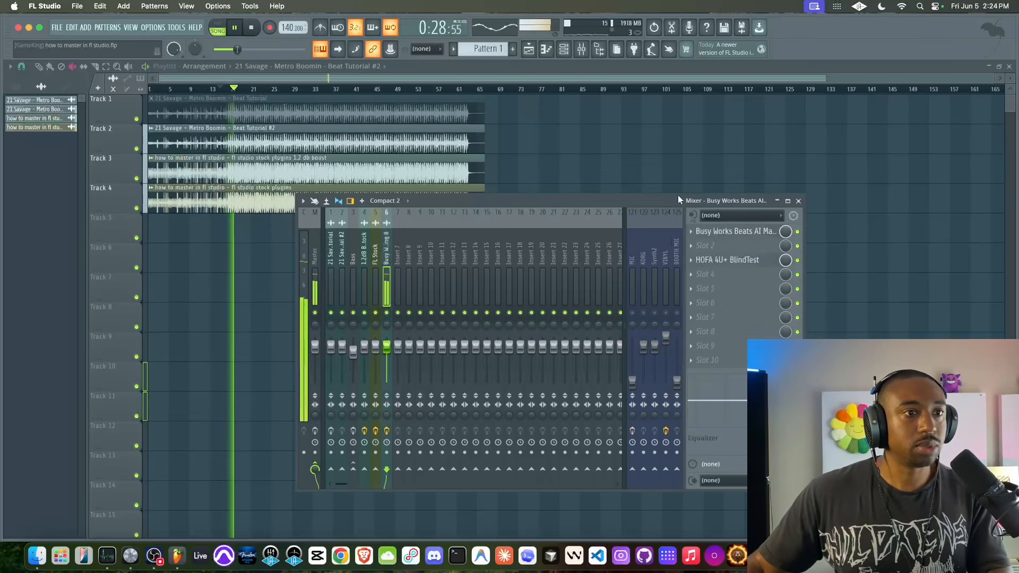
key("space")
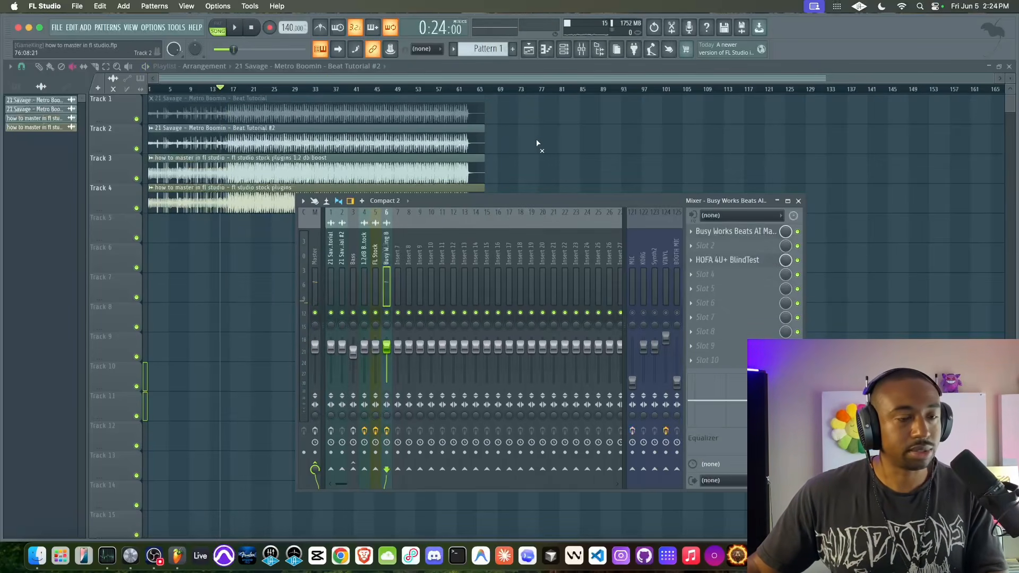
Open HOFA BlindTest and close the mixer, playlist, channel rack and Fruity WaveShaper to leave only BlindTest open.
left_click(725, 260)
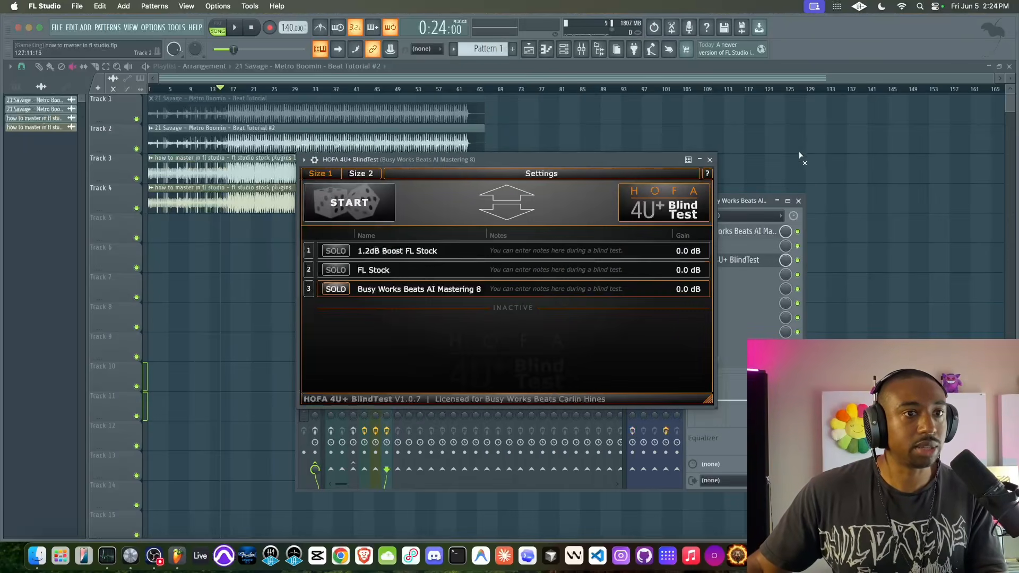
left_click(798, 201)
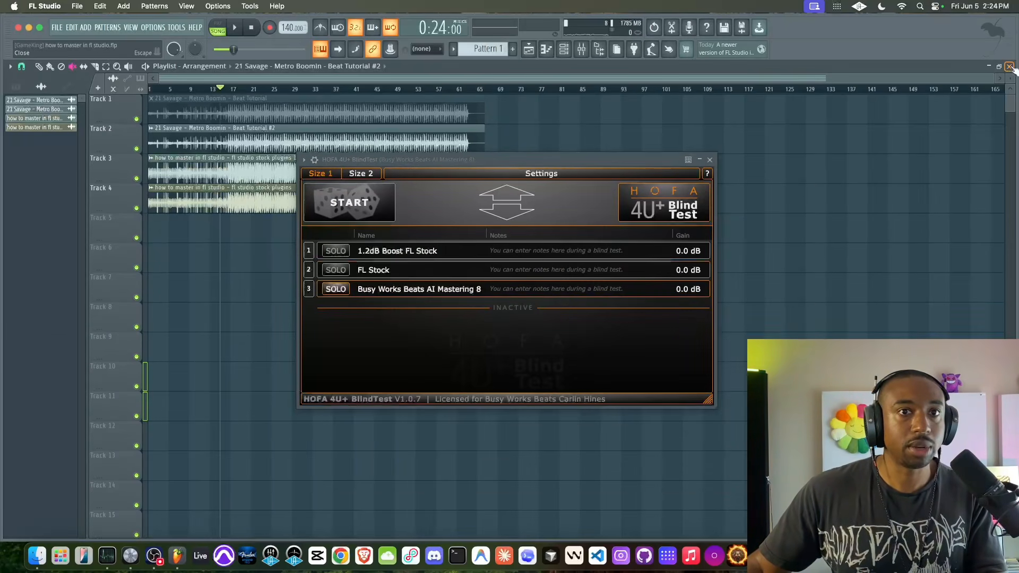
left_click(1009, 67)
left_click(567, 50)
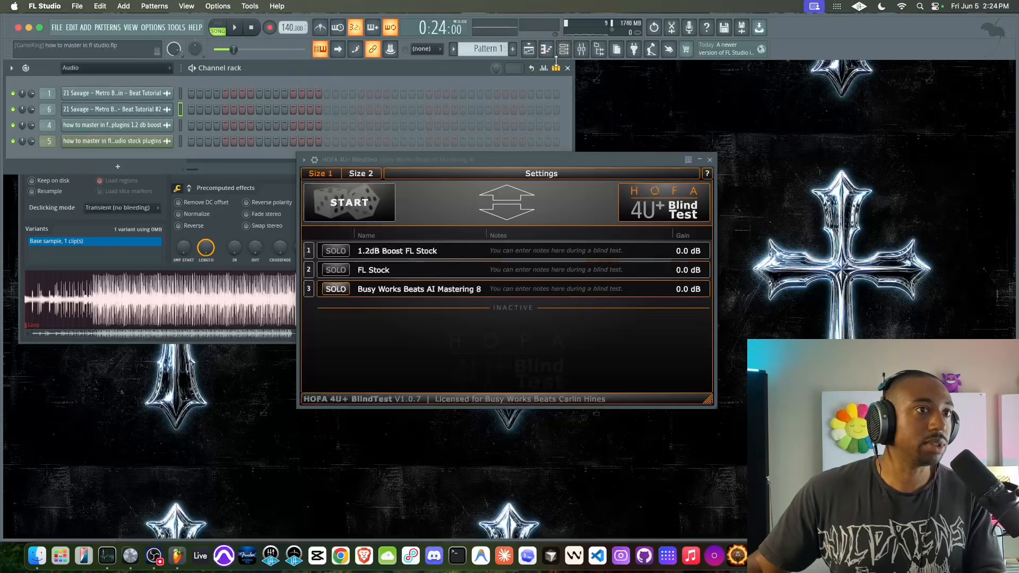
left_click(566, 52)
left_click(313, 104)
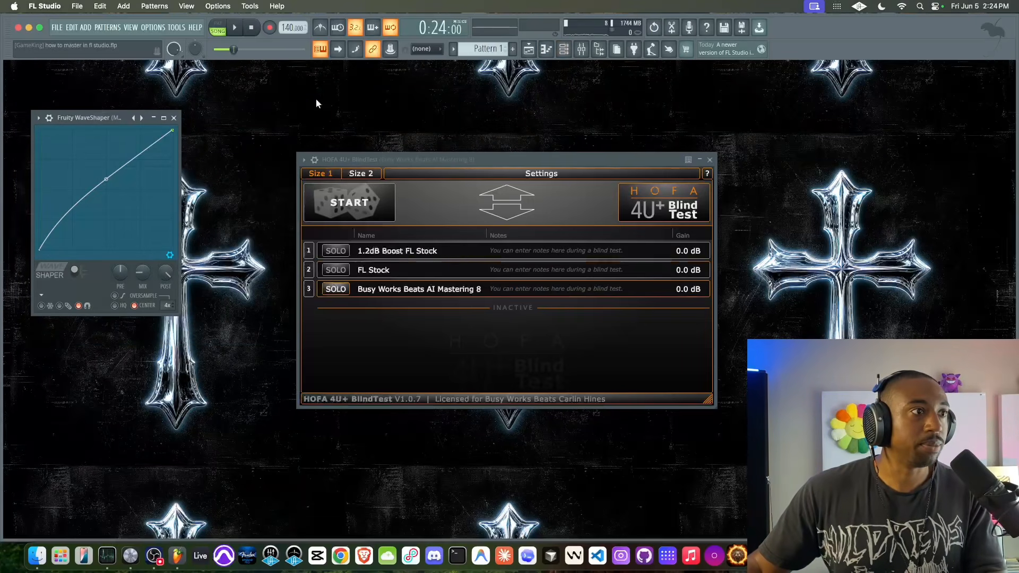
left_click(174, 118)
Reposition the BlindTest window in the empty workspace and start the randomized blind test.
left_click_drag(395, 159, 290, 117)
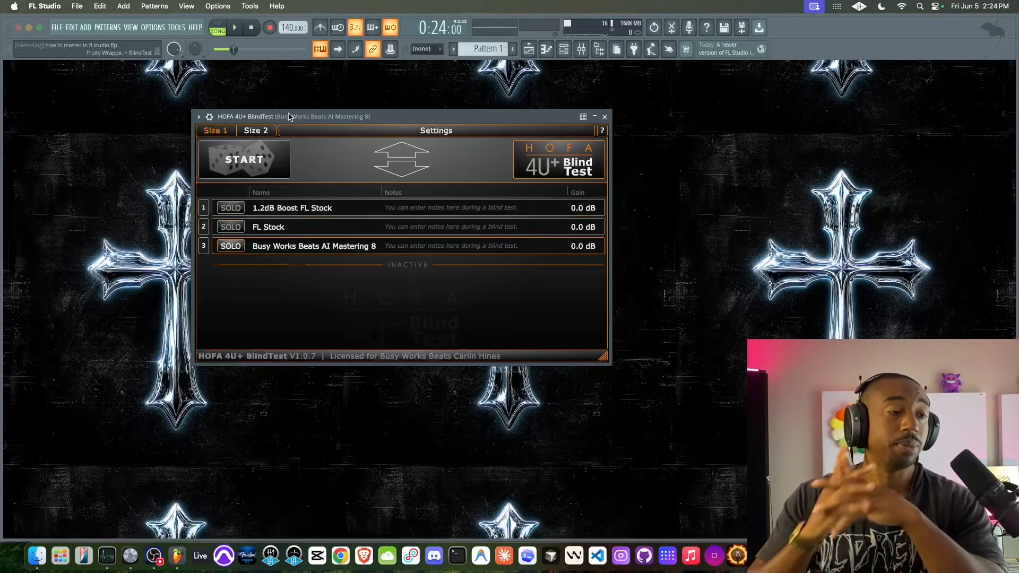
left_click_drag(289, 116, 245, 88)
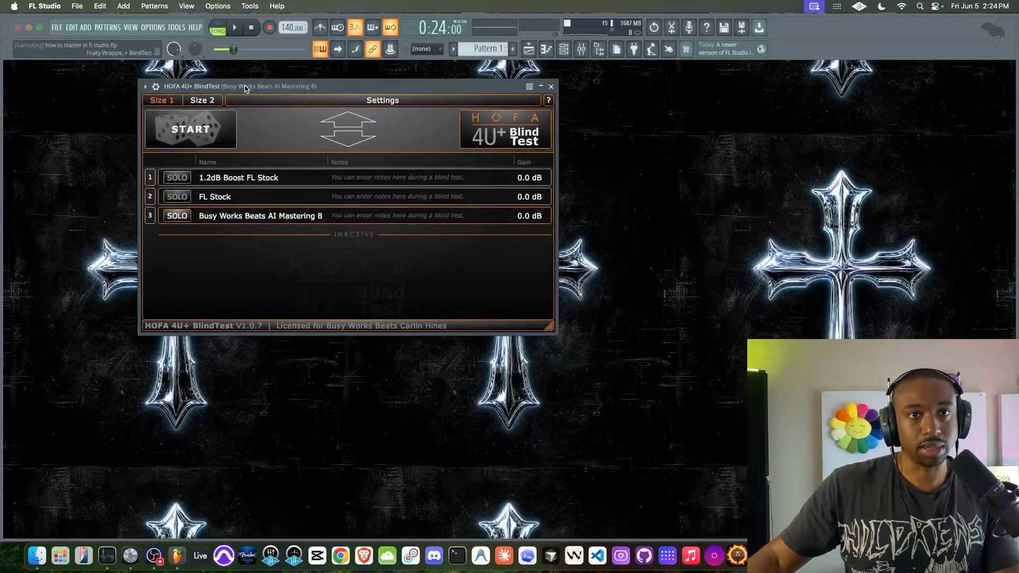
left_click(154, 556)
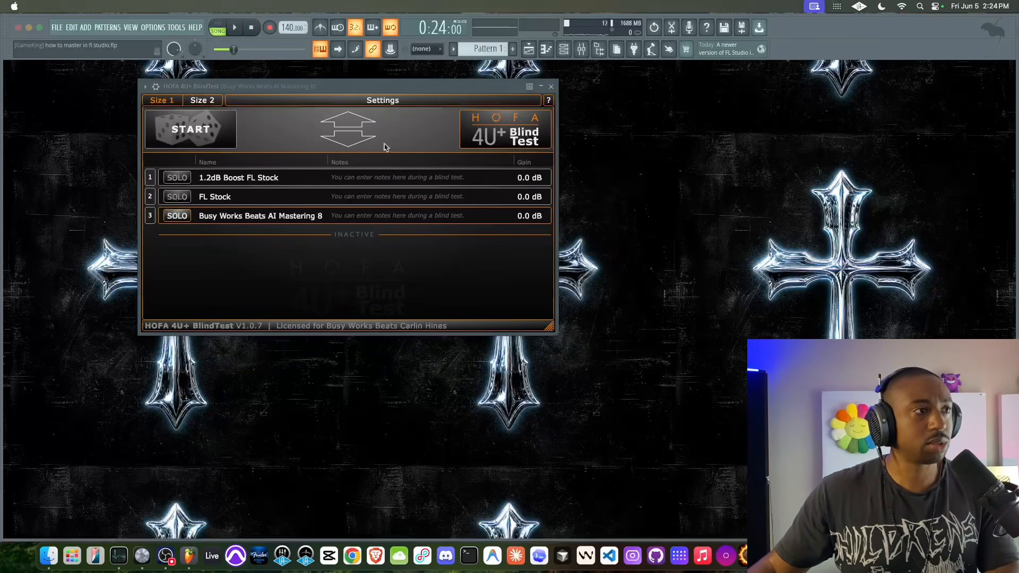
left_click_drag(190, 88, 139, 90)
left_click(146, 137)
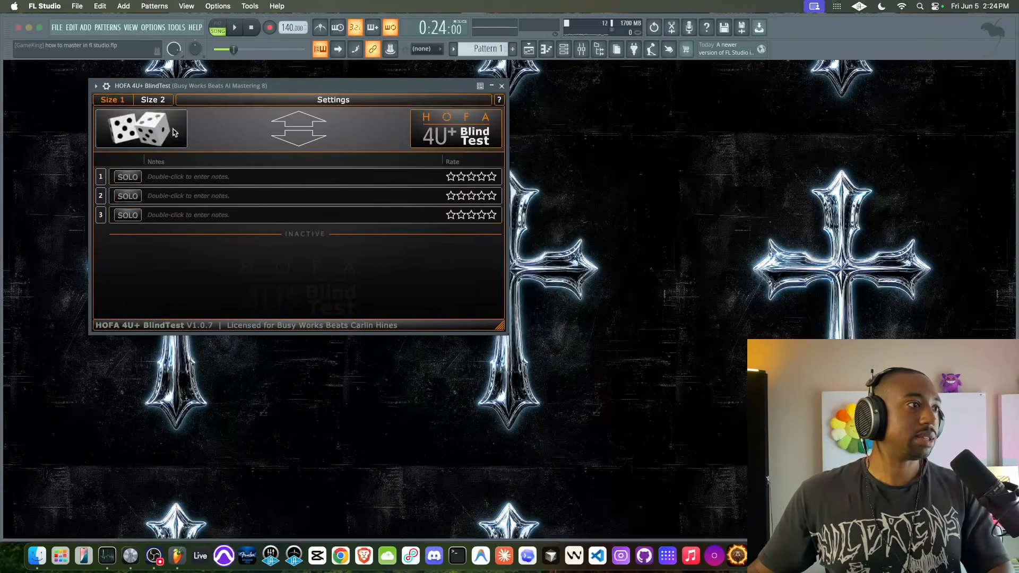
Play the song from the beginning and compare the three hidden tracks by soloing each in turn.
left_click(251, 31)
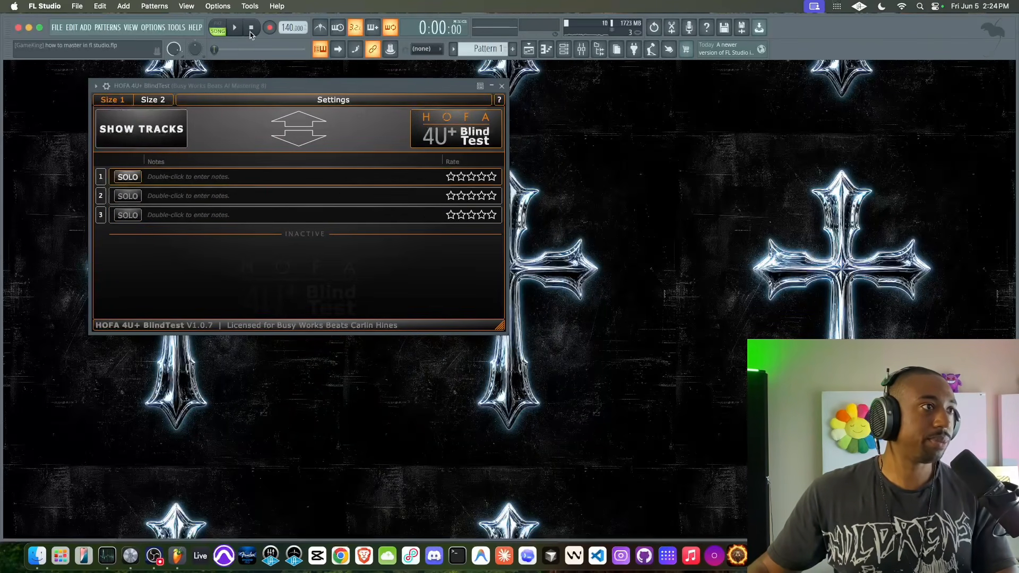
key("space")
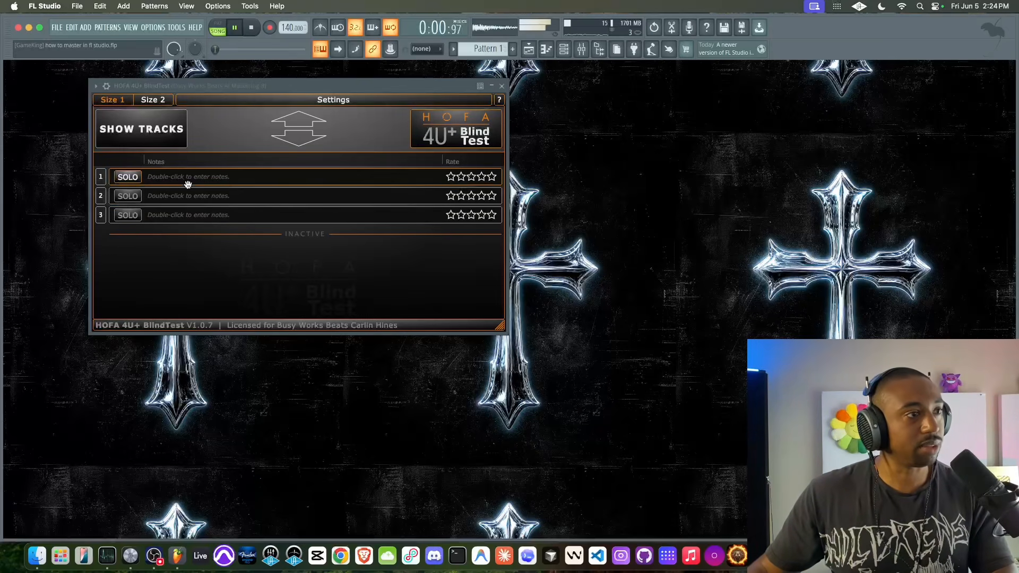
left_click(134, 196)
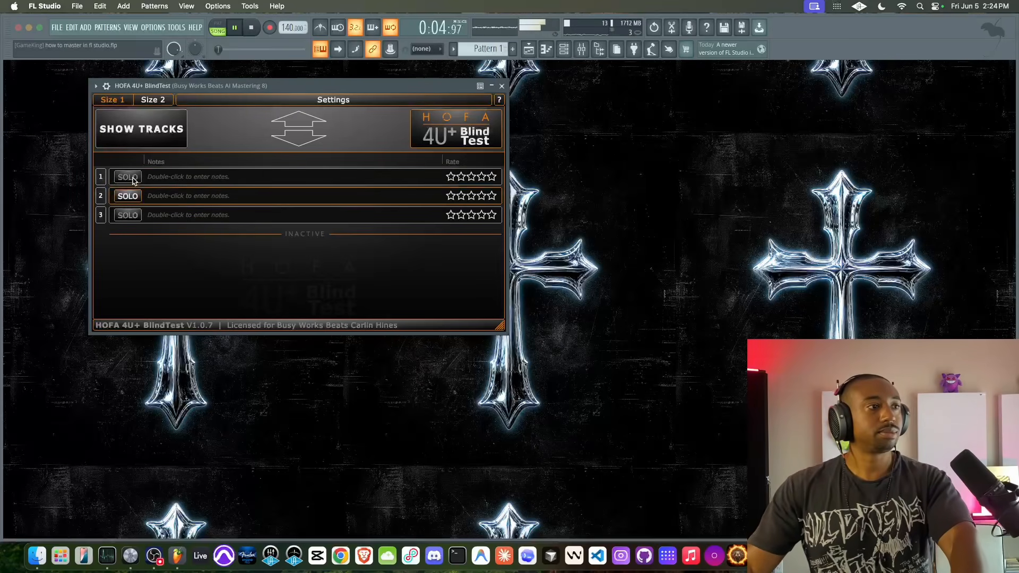
left_click(132, 215)
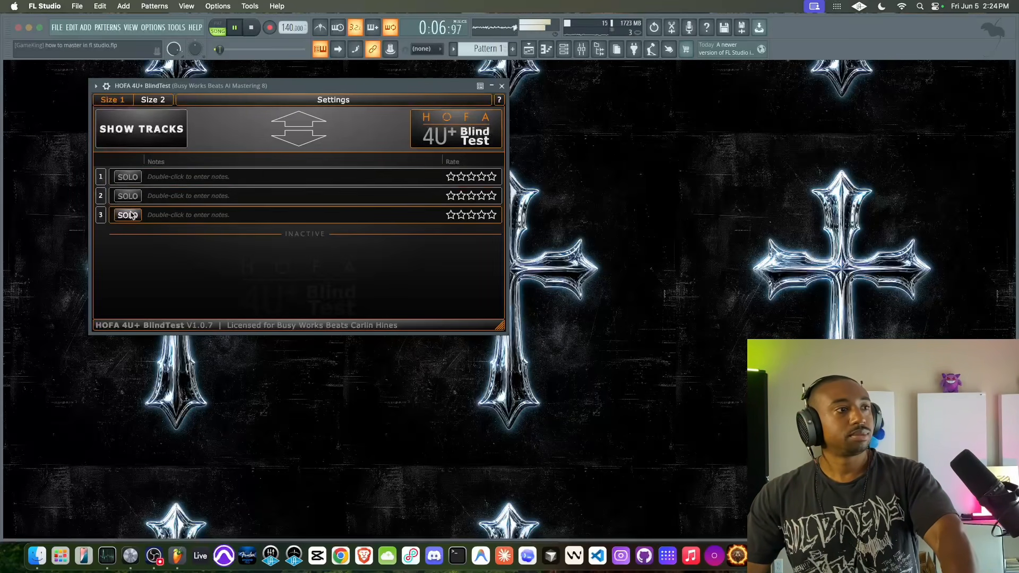
left_click(127, 178)
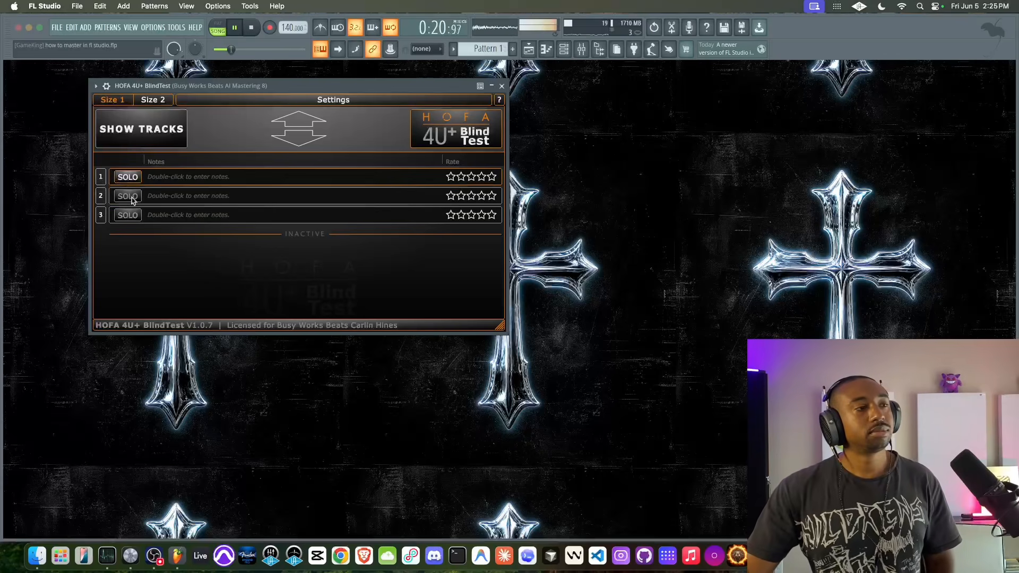
Enter the note "dark, bass too boxy aggressive" for blind track 3.
double_click(162, 213)
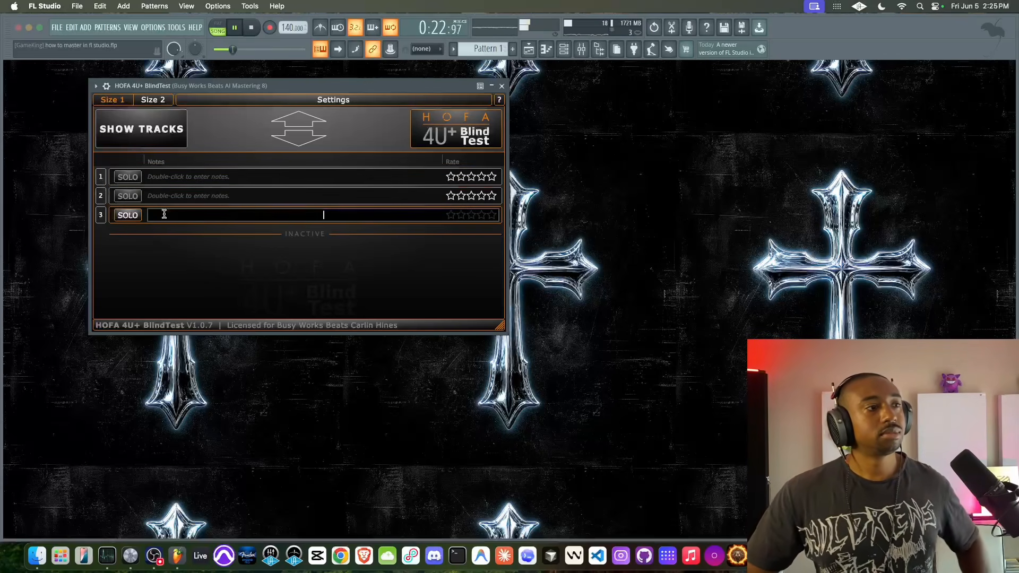
type("dark,")
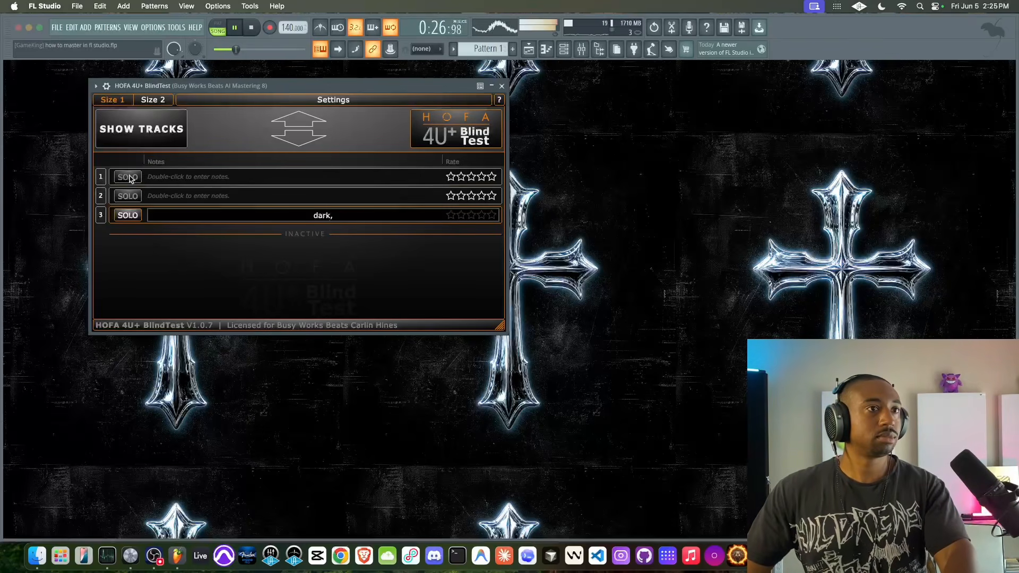
type(" bass t")
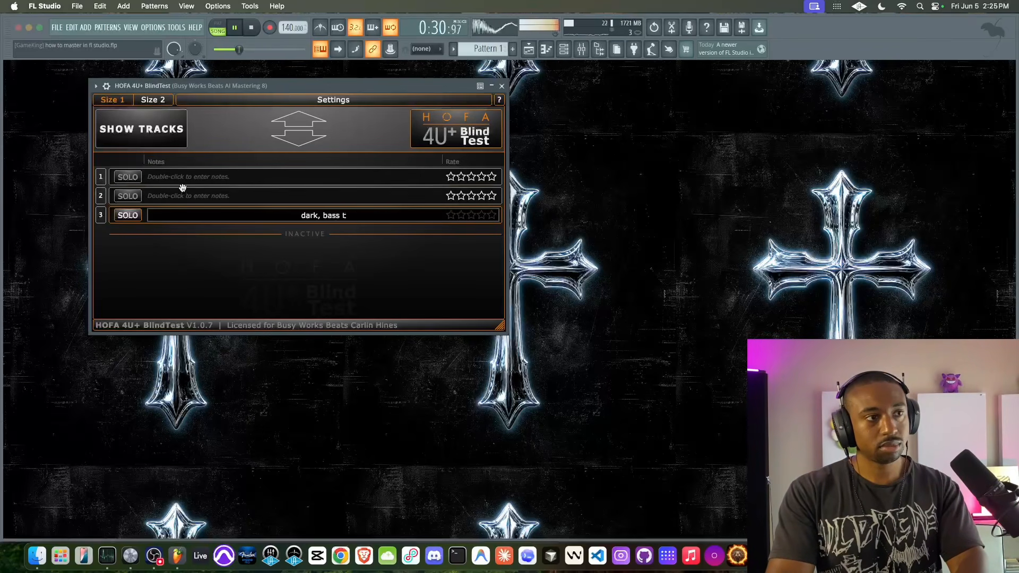
type("ooo ag")
key("BackSpace")
key("BackSpace")
key("BackSpace")
key("BackSpace")
type("a")
key("BackSpace")
type("boxy aggres")
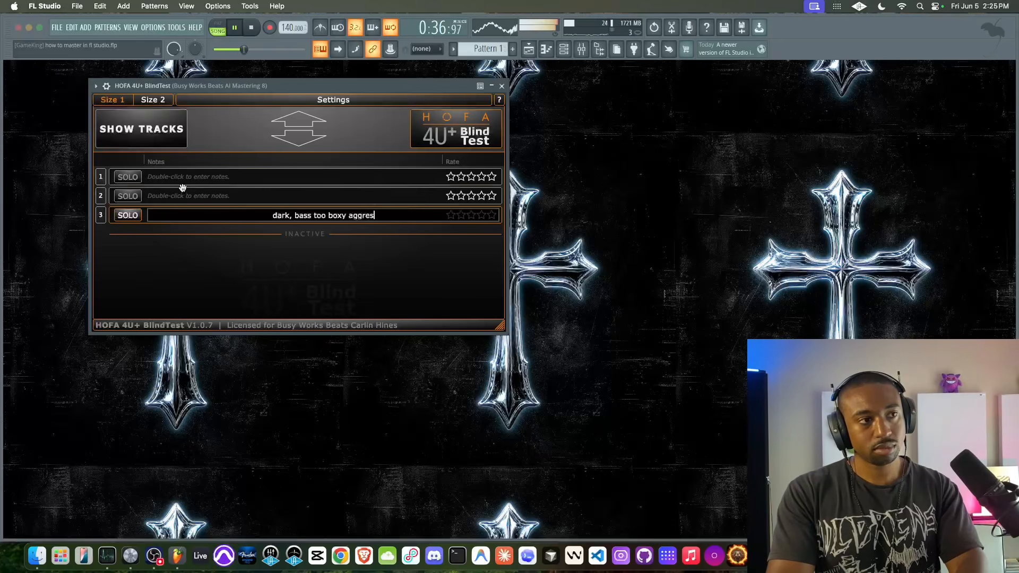
type("sive")
key("Return")
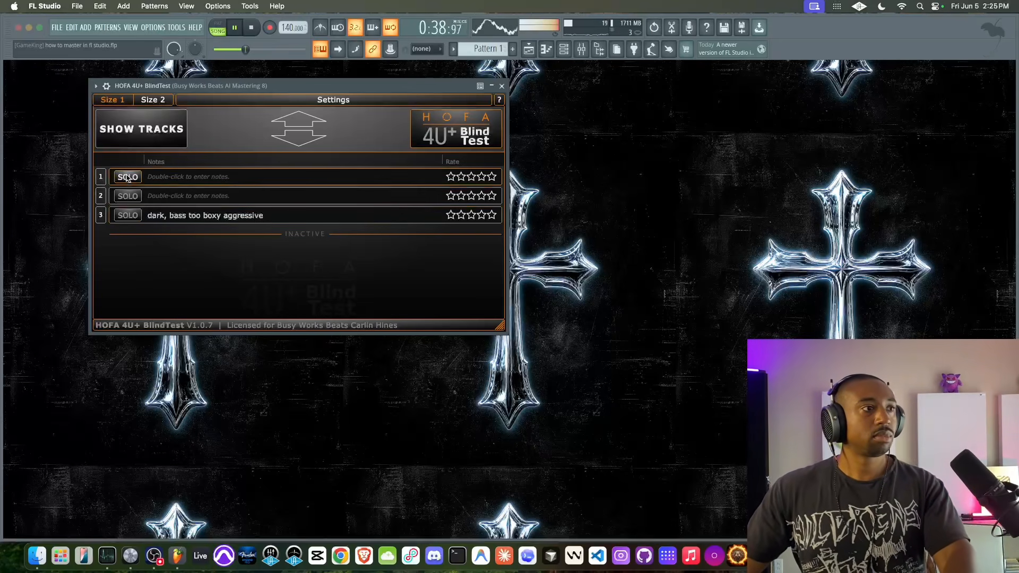
Enter the note "dark, but louder, boss boxy, too much bass bias" for blind track 1.
double_click(174, 176)
type("dark, but louder, ")
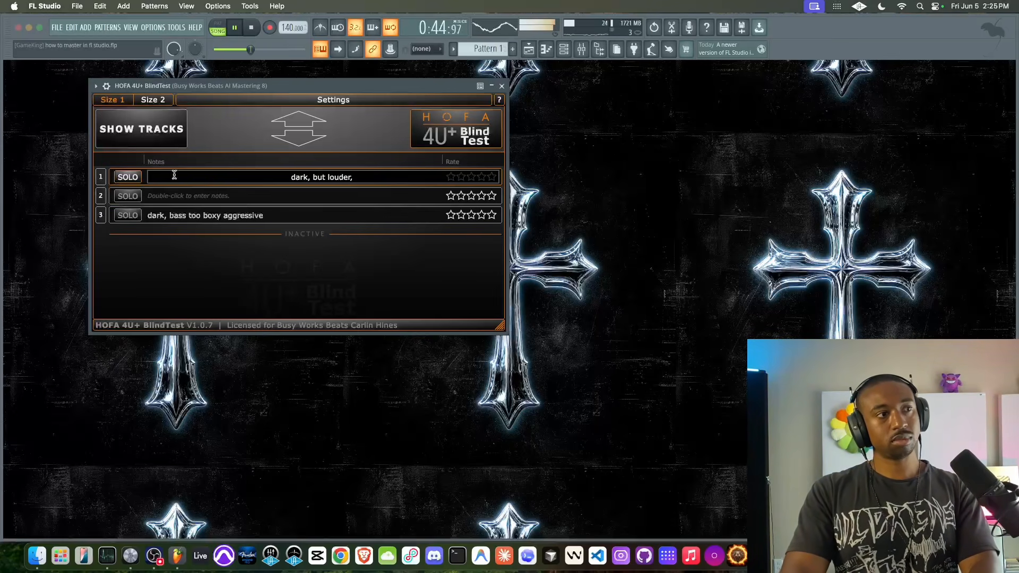
type("bo")
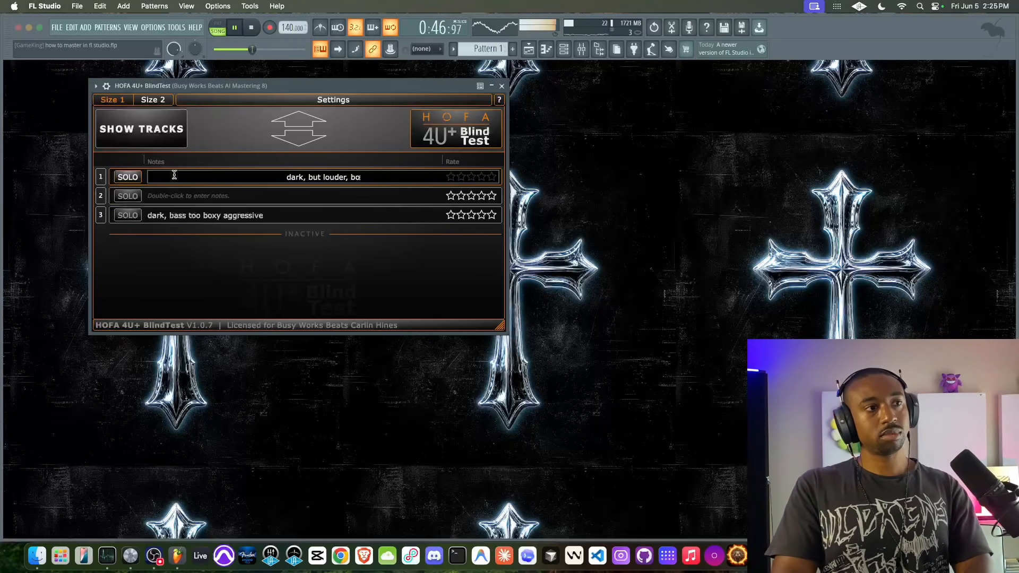
type("ss boxy")
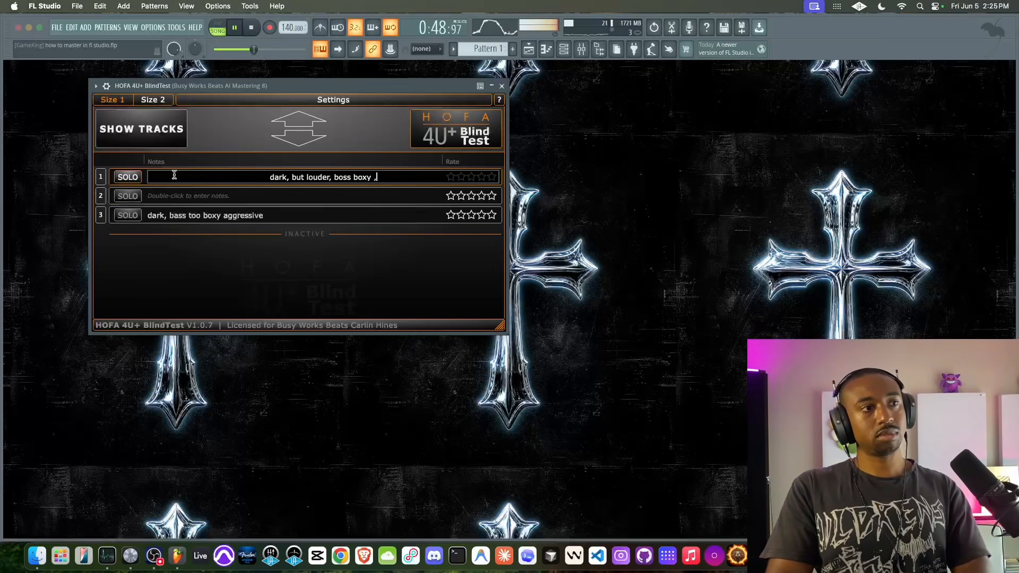
type(", too much ba")
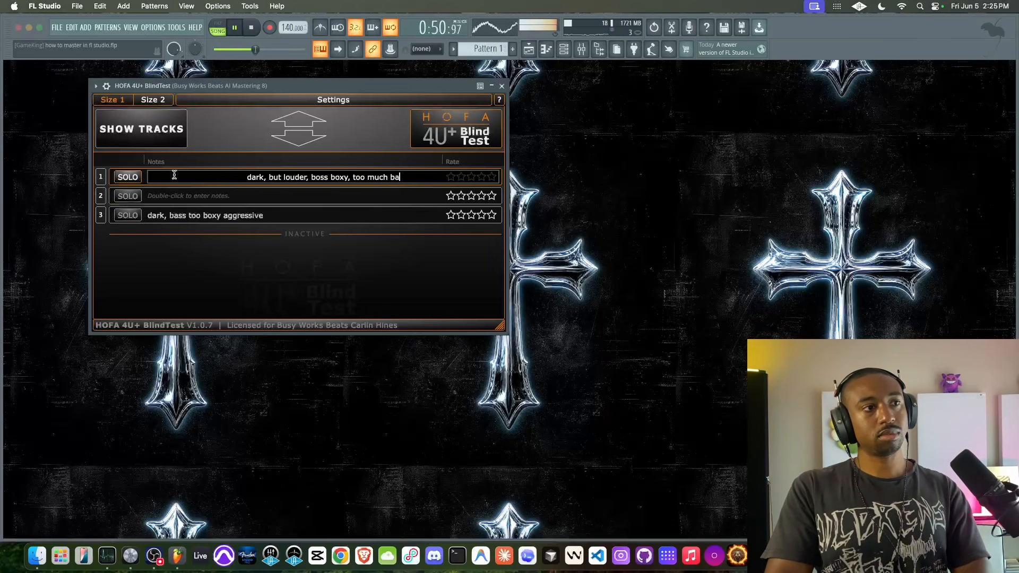
type("ss bias")
key("Return")
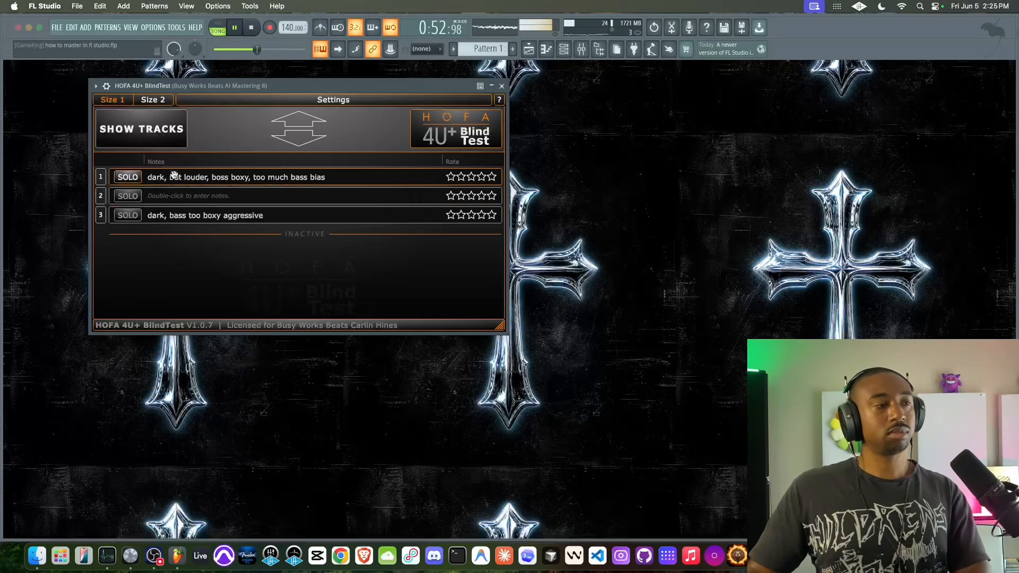
Solo blind track 2 and enter the note "clear, wide, bass clear, full," for it.
left_click(127, 196)
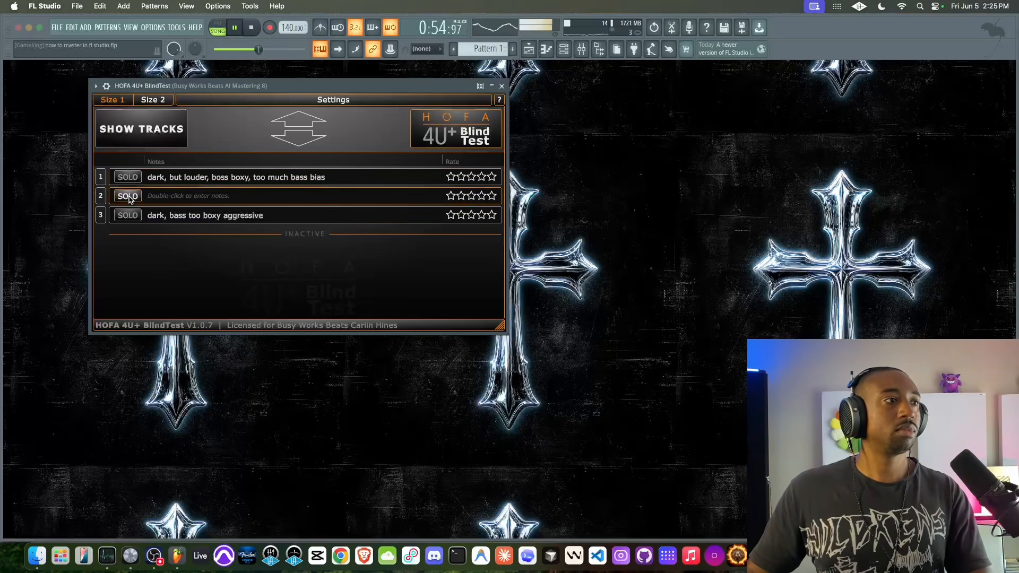
double_click(164, 193)
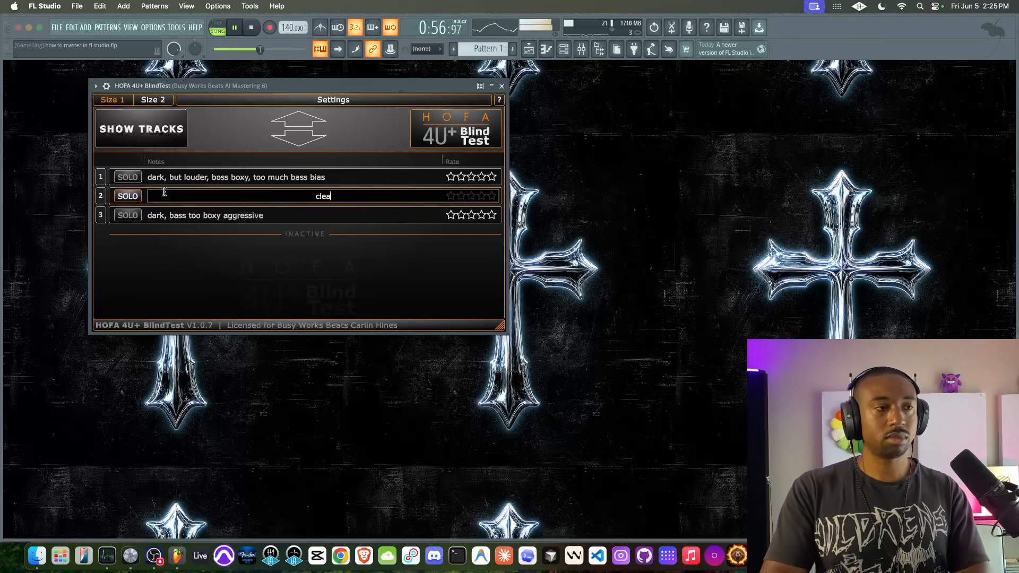
type("clear, wide, bas")
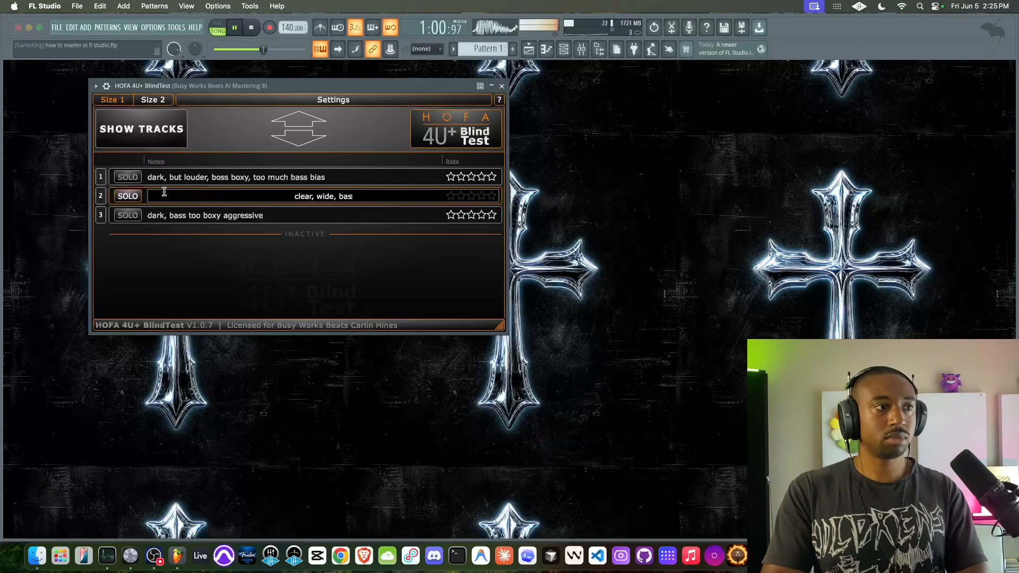
type("s clear, ")
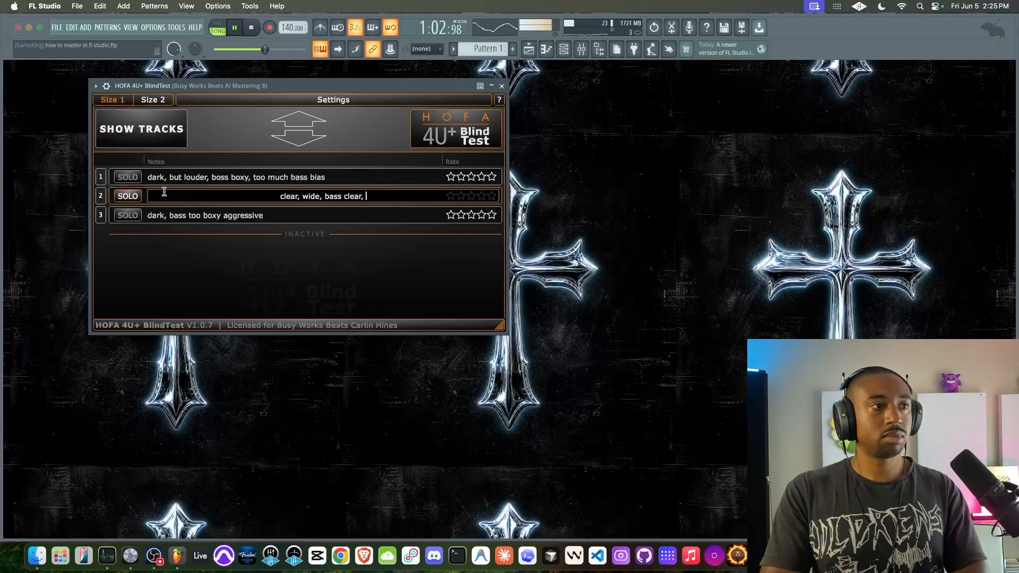
type("full")
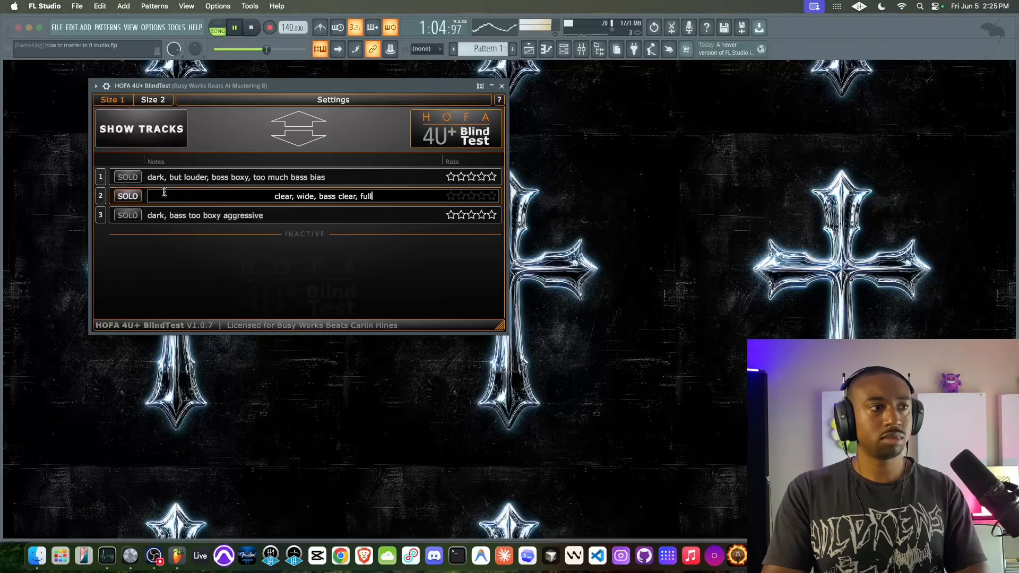
key("Return")
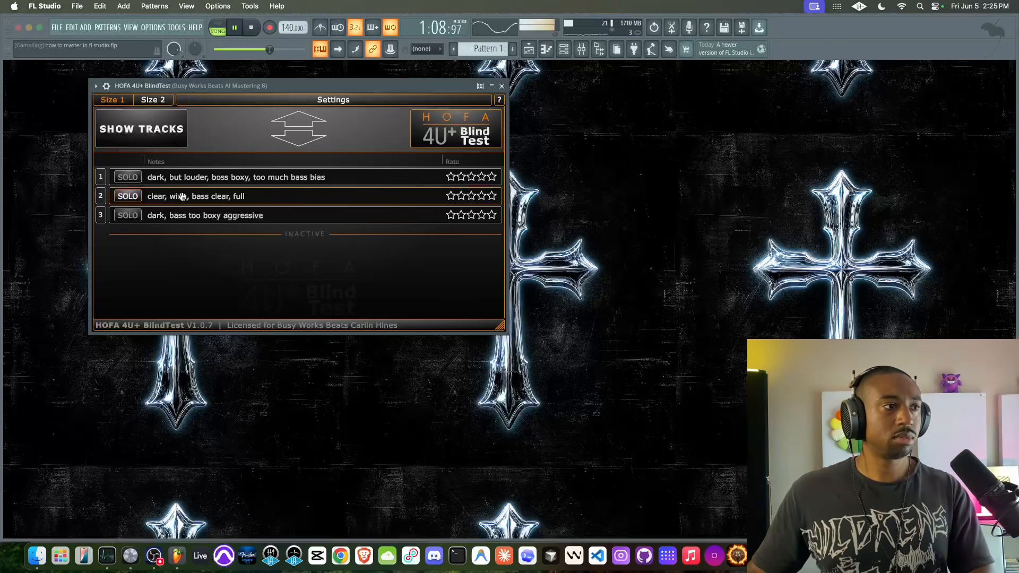
double_click(251, 194)
left_click(381, 196)
type(",")
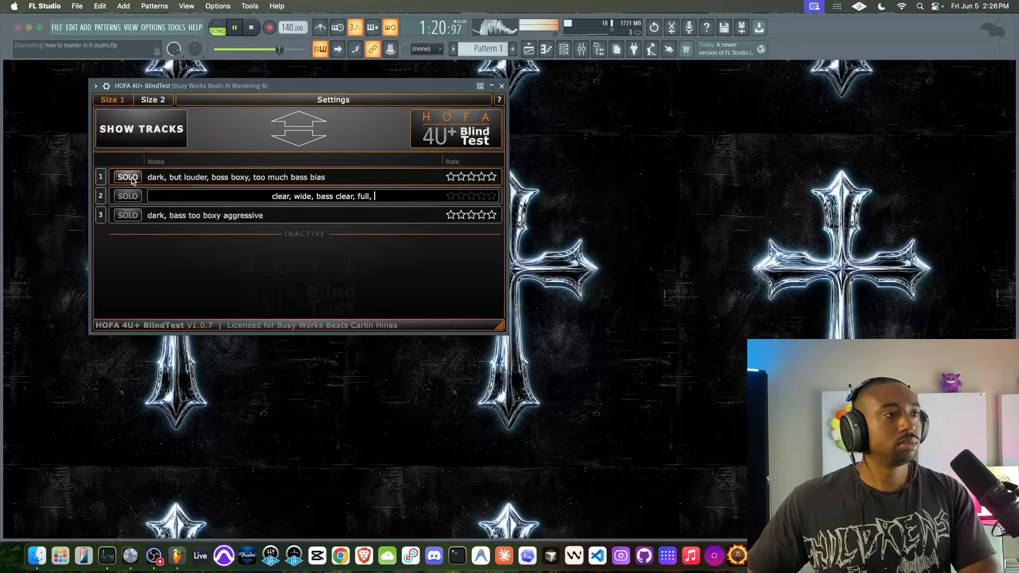
Append ", dynamic but dark" to the note of blind track 1.
left_click(327, 177)
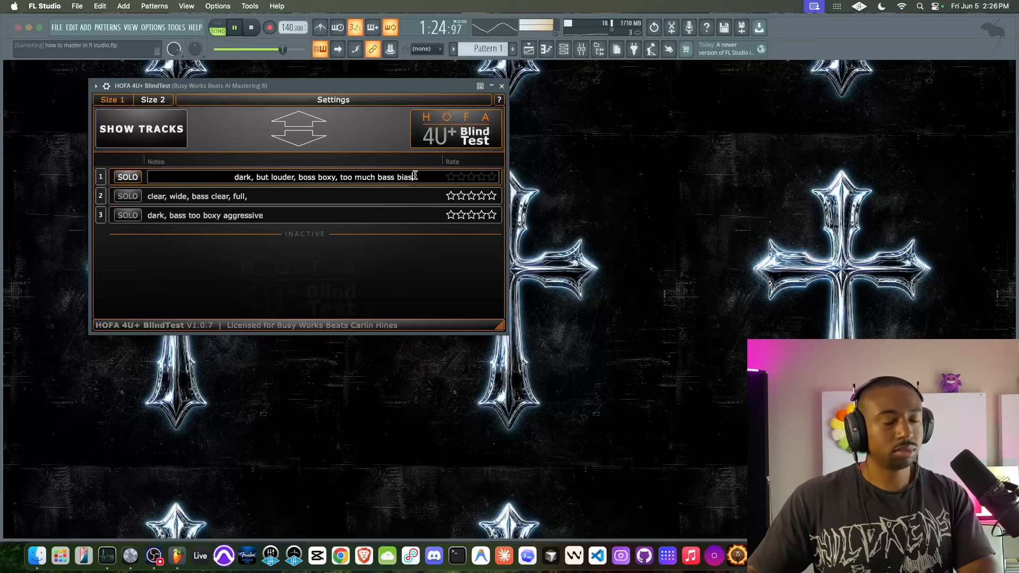
type(", dyn")
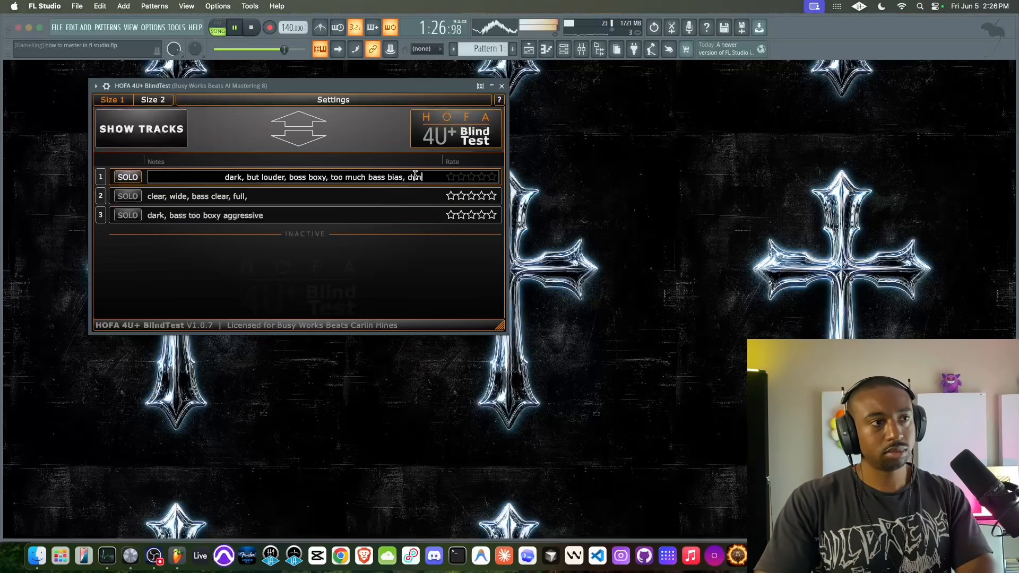
type("amic but dark")
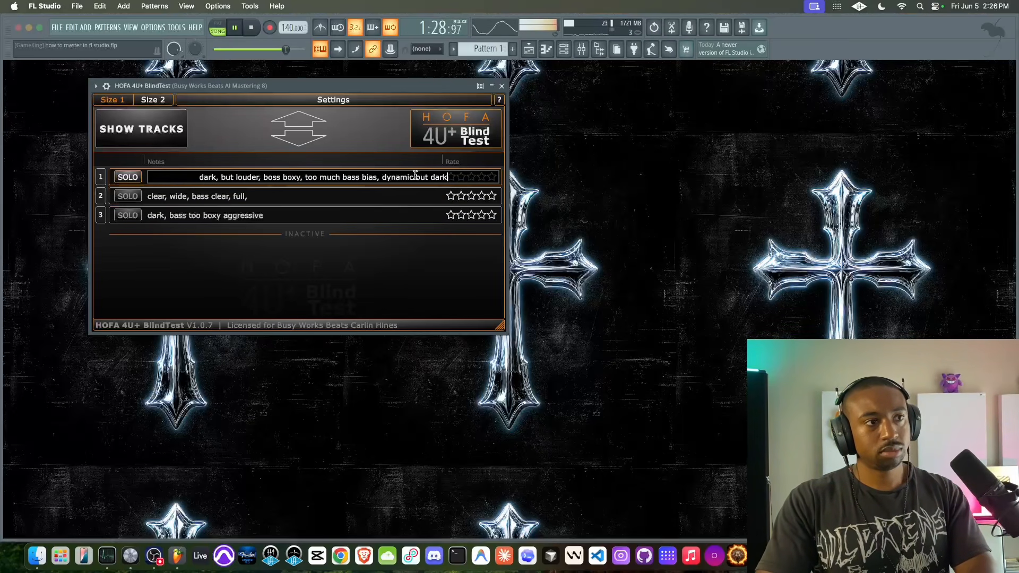
key("Return")
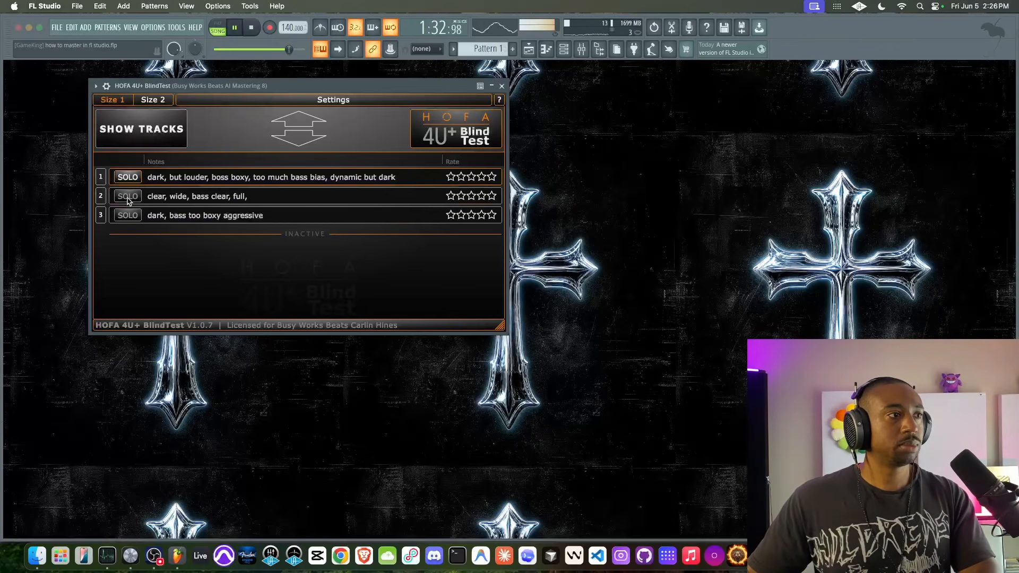
Extend the note of blind track 2 with "dynamic, not biased on kick/bass".
double_click(254, 195)
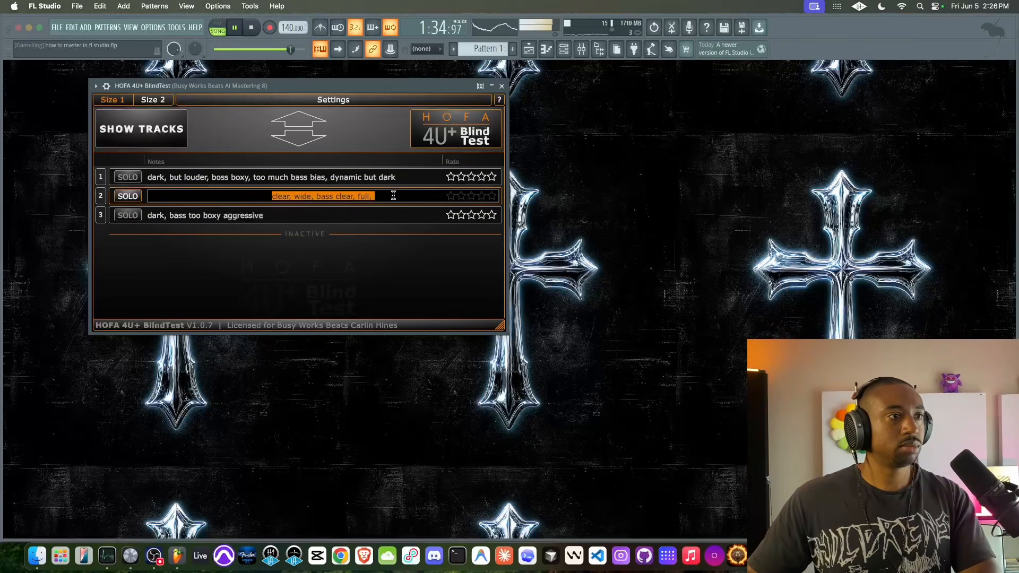
left_click(374, 194)
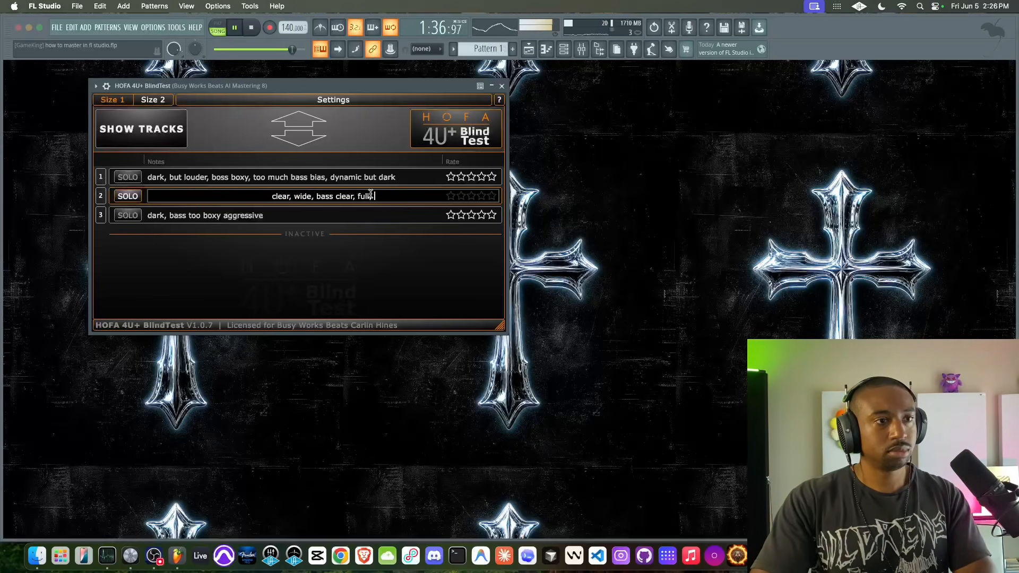
type(", d")
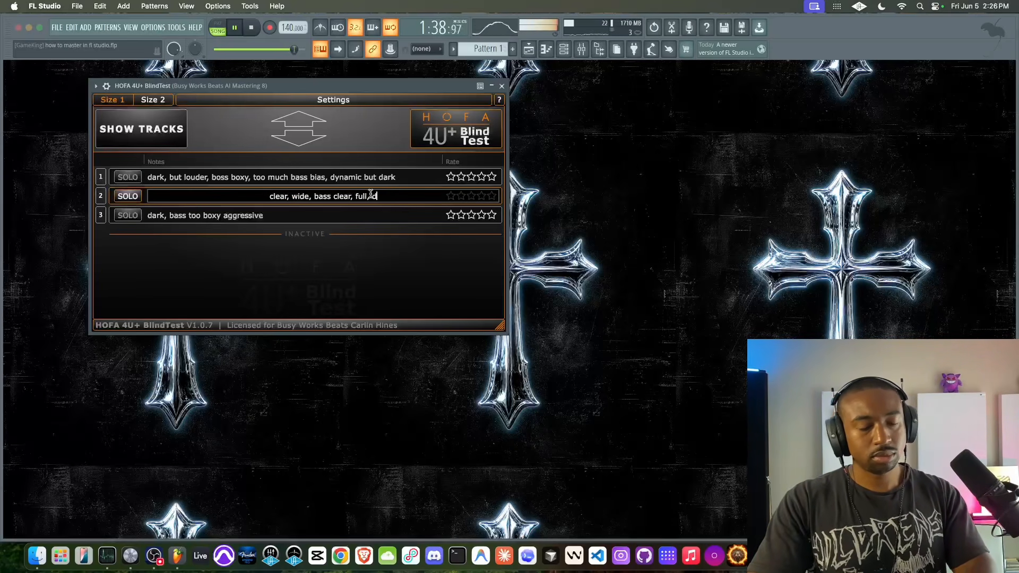
type("ynamic, ")
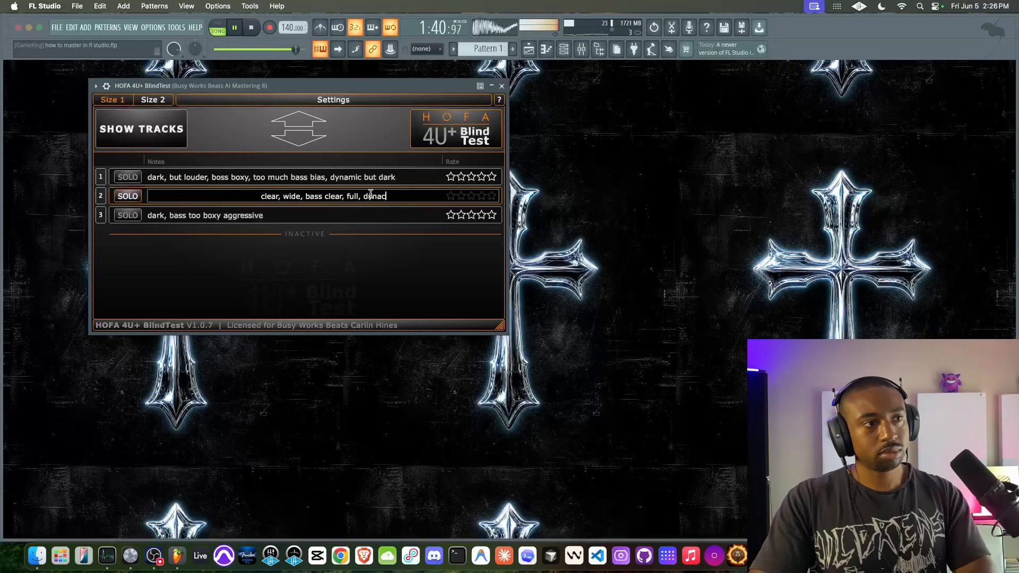
type("not biased o")
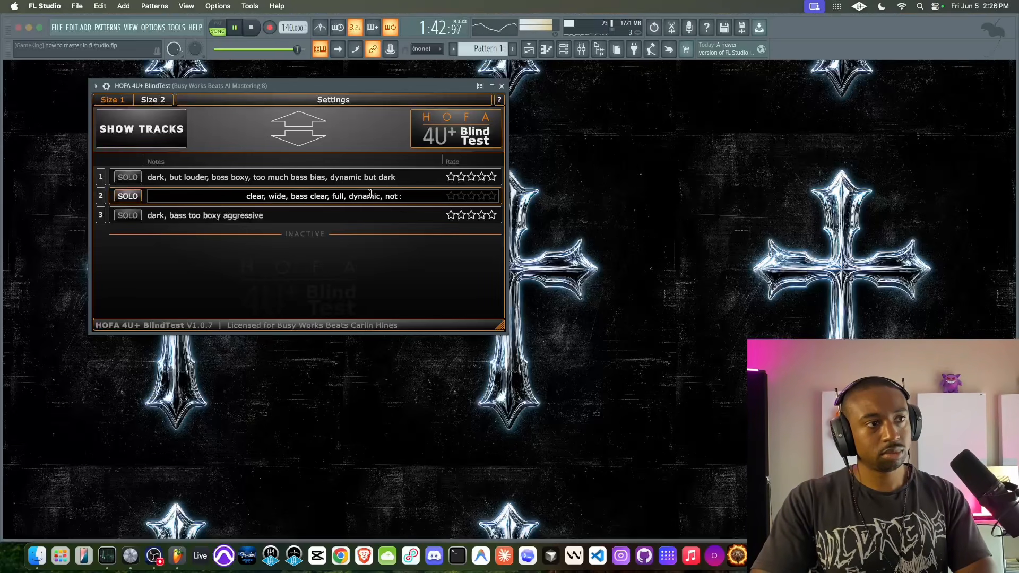
type("n")
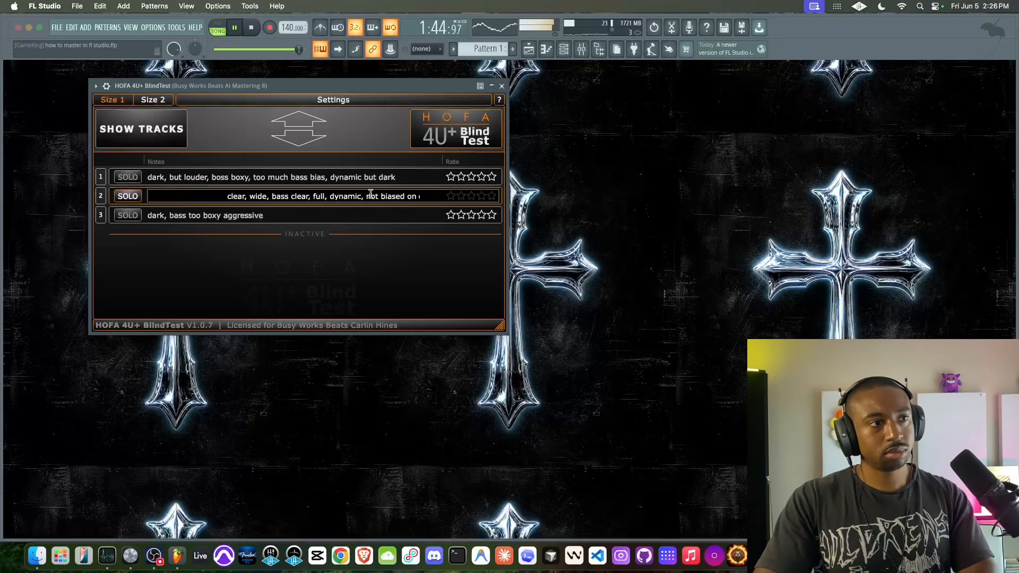
type(" kick/bass")
key("Return")
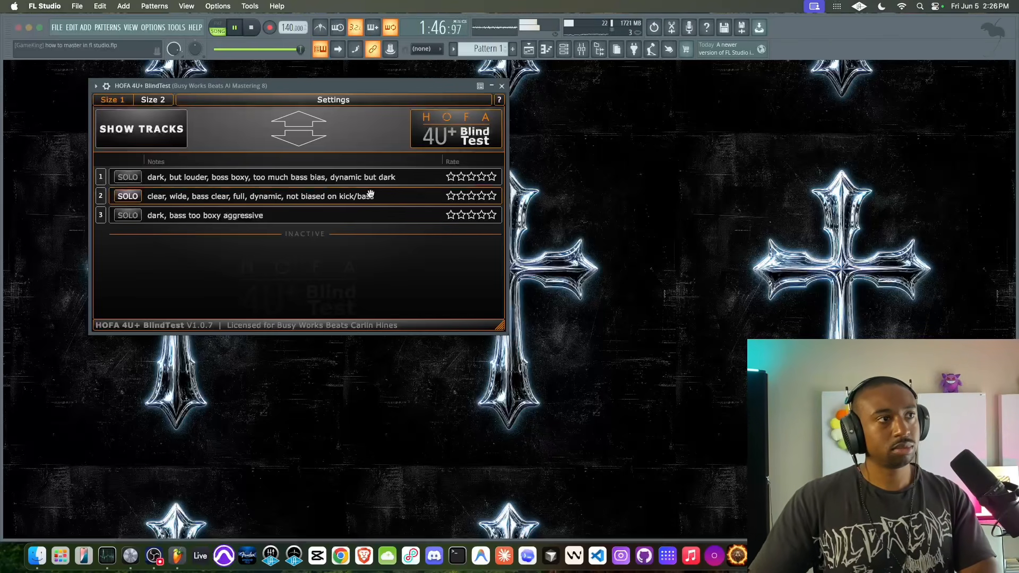
Stop playback and reveal the identities of the three tracks in the blind test.
left_click(355, 93)
key("space")
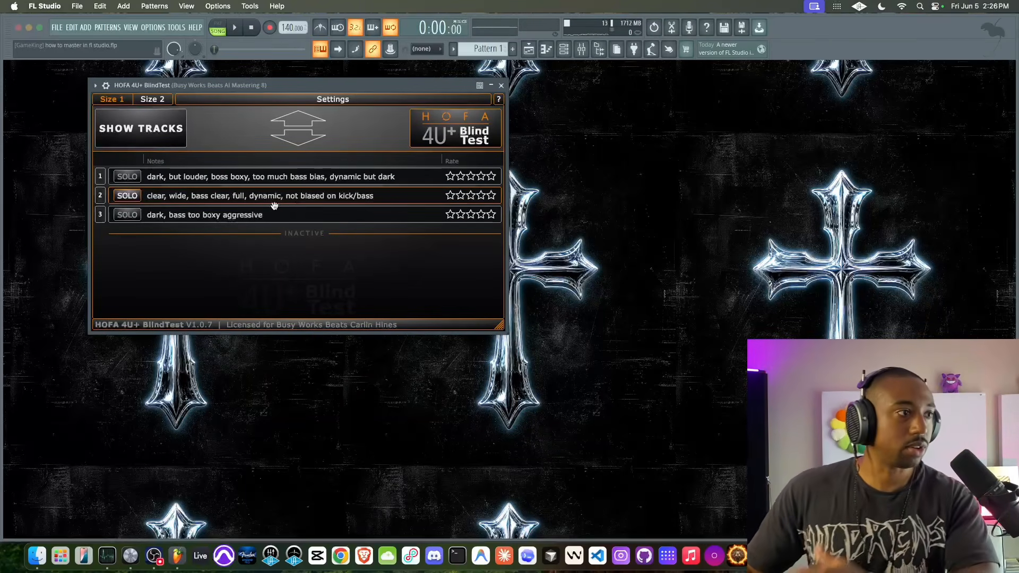
left_click(139, 139)
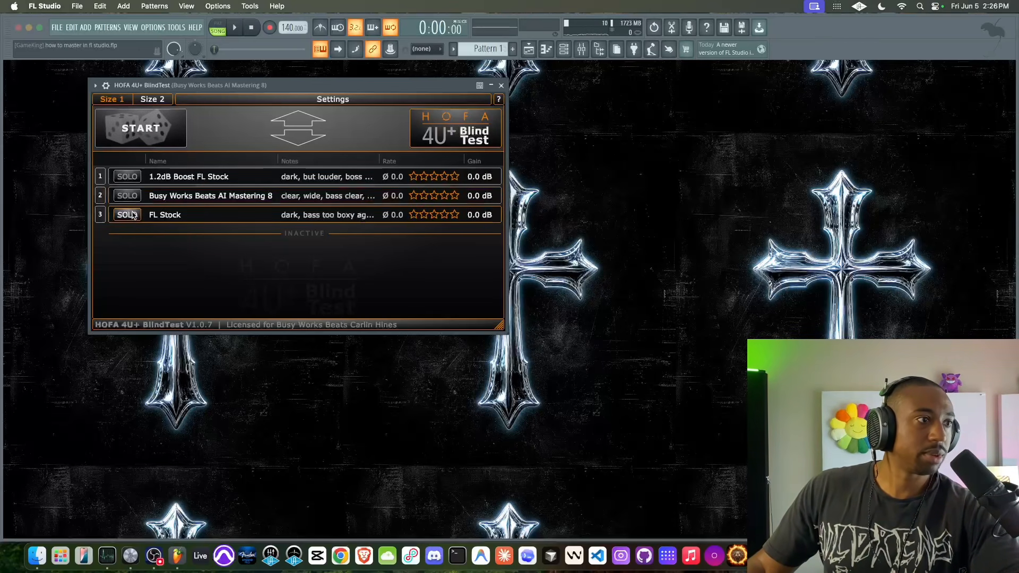
Open the playlist and loop the arrangement from bar 17 to about bar 32, moving the BlindTest window clear of the timeline.
key("space")
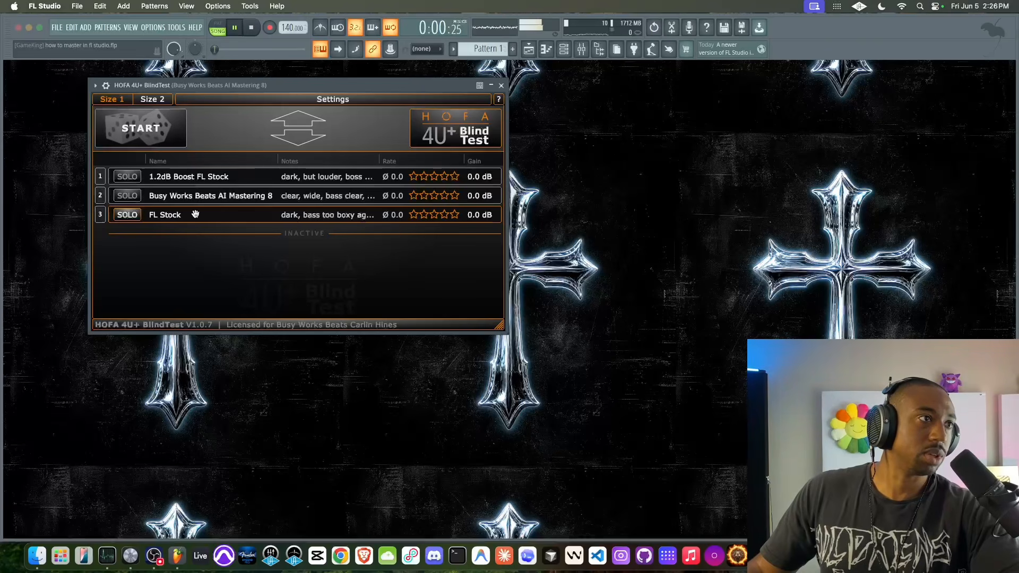
left_click(528, 49)
left_click_drag(421, 87, 421, 173)
key("space")
left_click_drag(231, 89, 309, 89)
key("space")
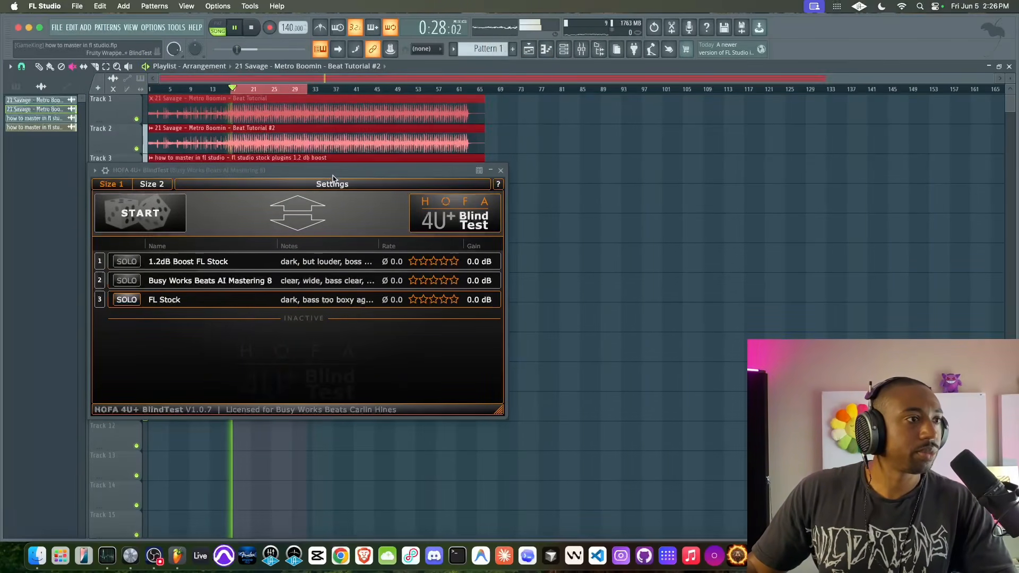
Stop playback, move the BlindTest window up near the timeline and enlarge it to show more of the notes.
key("space")
left_click_drag(319, 170, 355, 101)
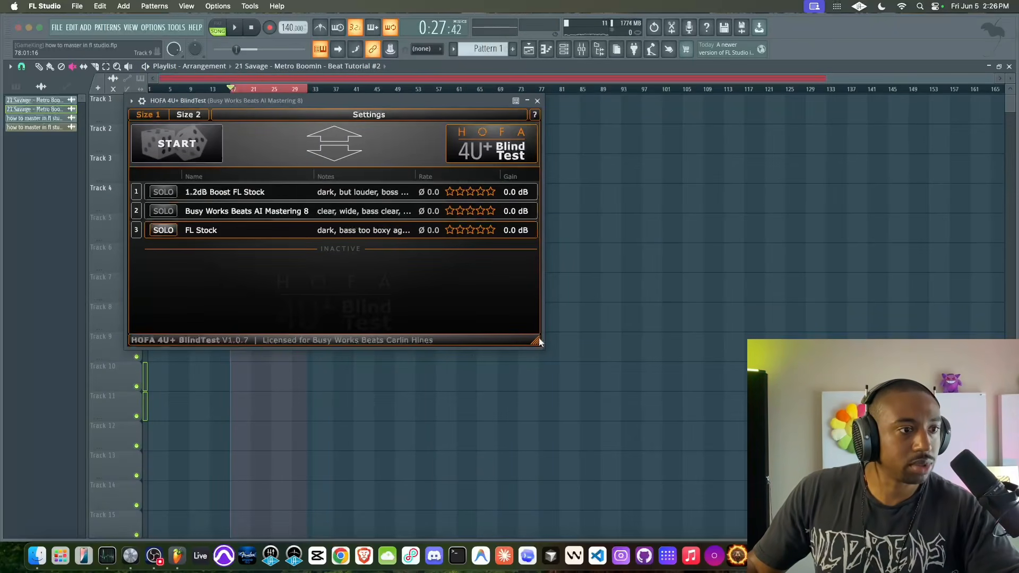
left_click_drag(536, 341, 723, 359)
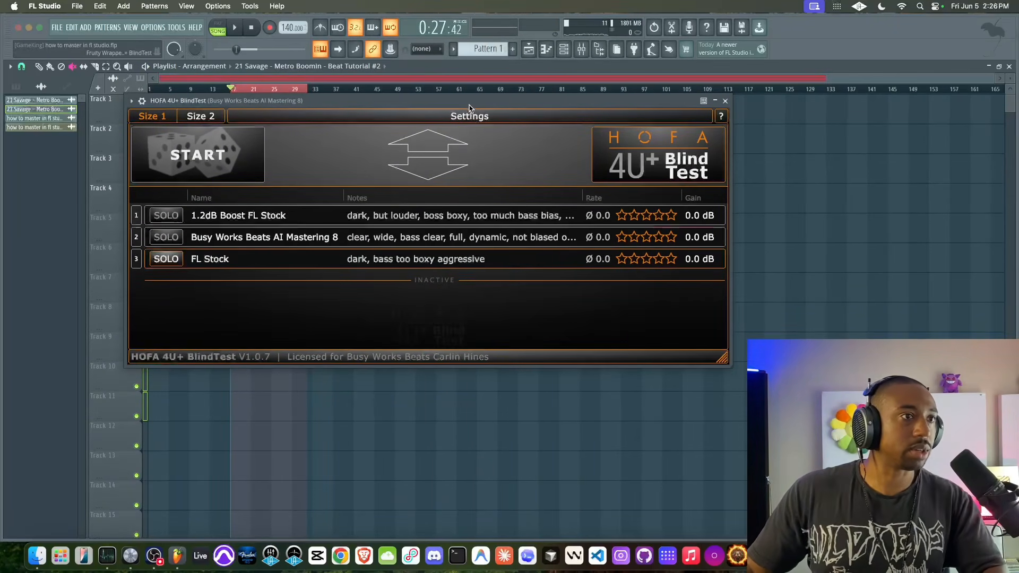
Listen to the looped section of the FL Stock master, stop playback and solo 1.2dB Boost FL Stock.
key("space")
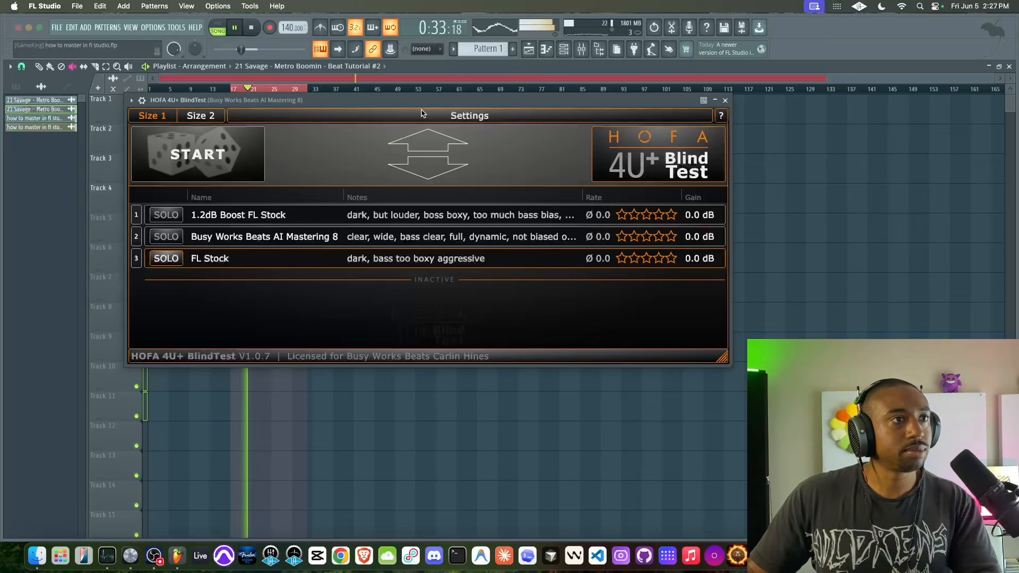
key("space")
left_click(166, 215)
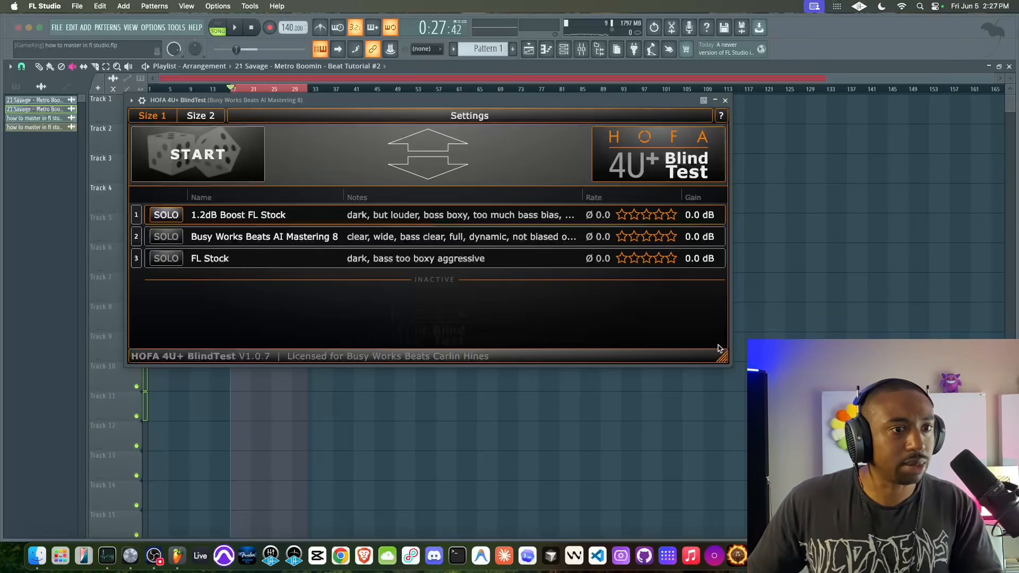
Enlarge the BlindTest window until all notes fit, and play the loop while moving 1.2dB Boost FL Stock down to second place.
left_click_drag(723, 356, 892, 373)
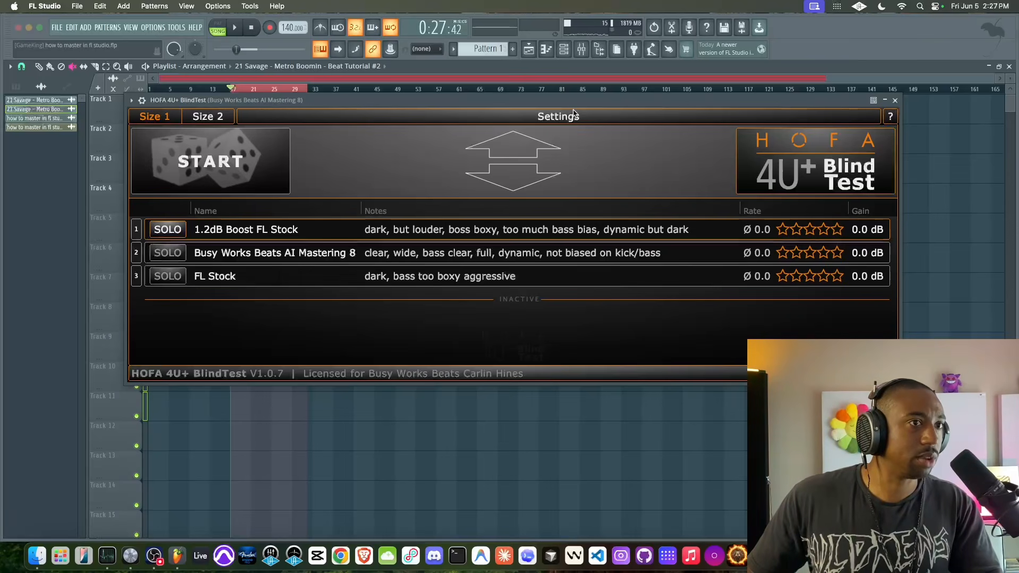
key("space")
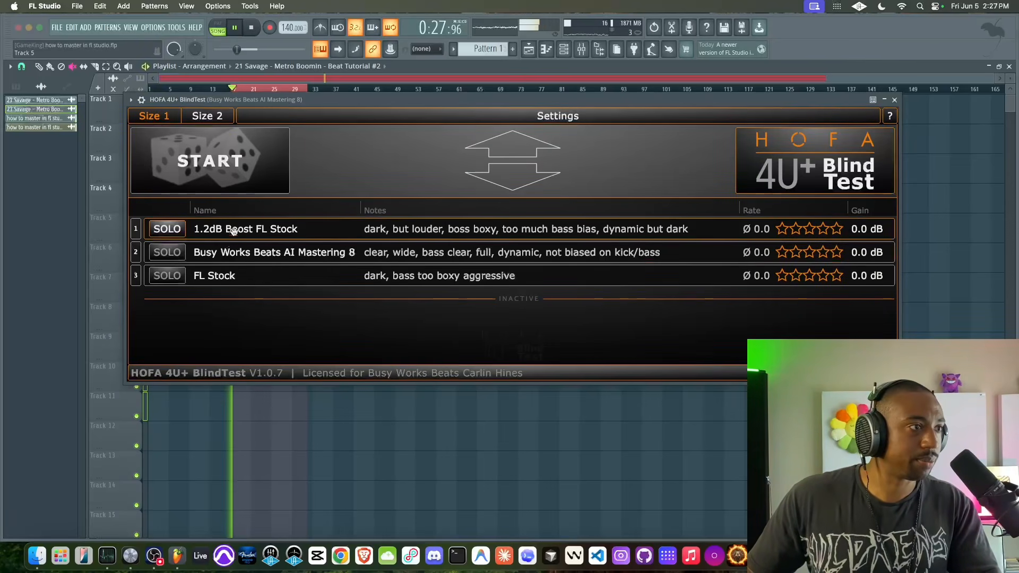
left_click_drag(219, 231, 219, 254)
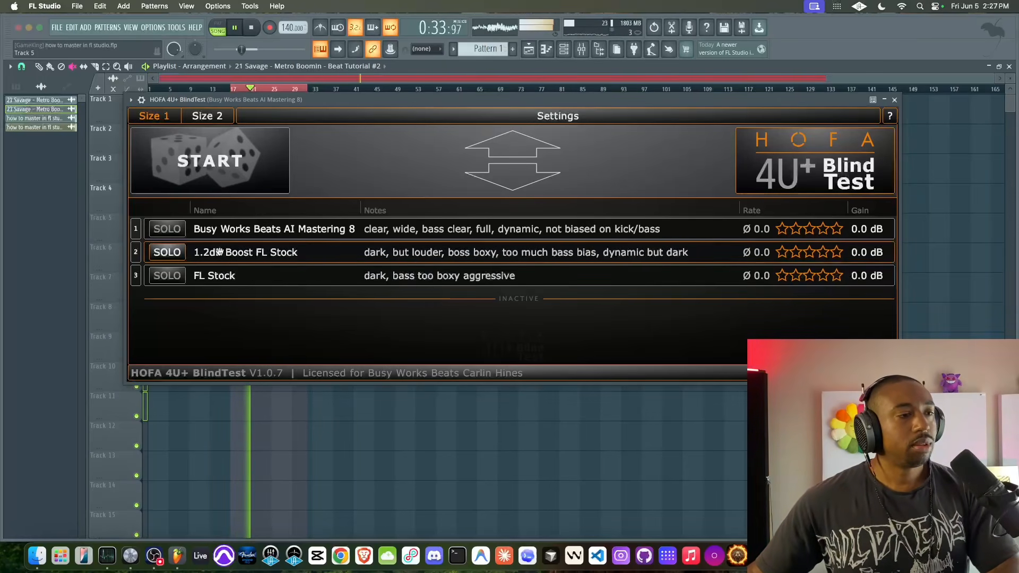
key("space")
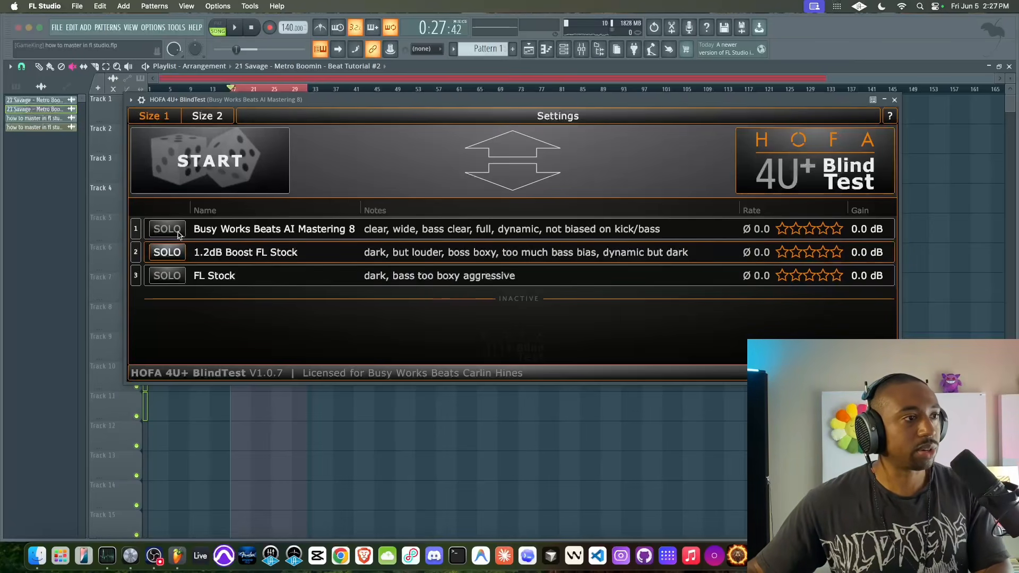
Play the loop, switch the solo to Busy Works Beats AI Mastering 8, and replay that master from the loop start.
key("space")
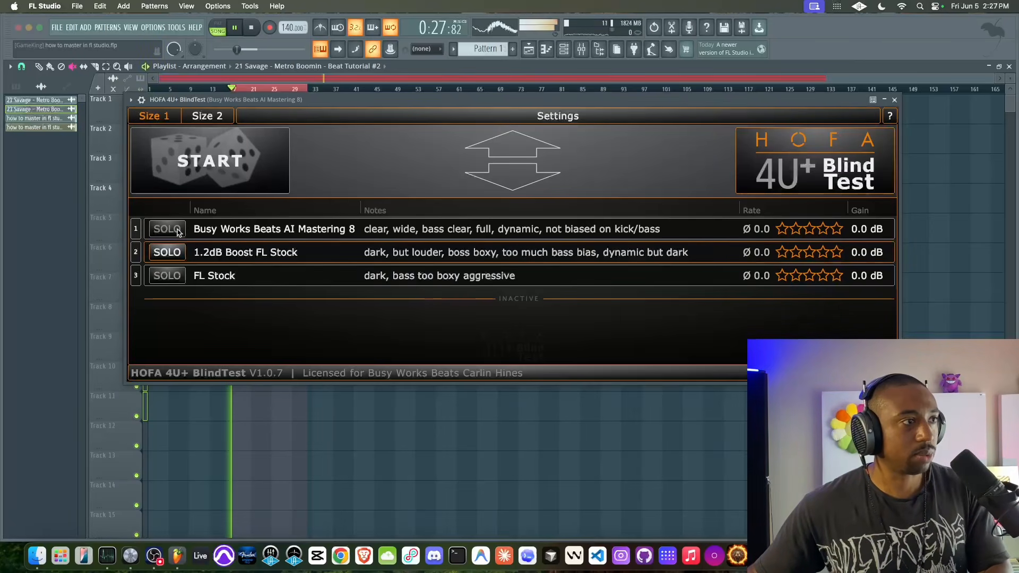
left_click(167, 229)
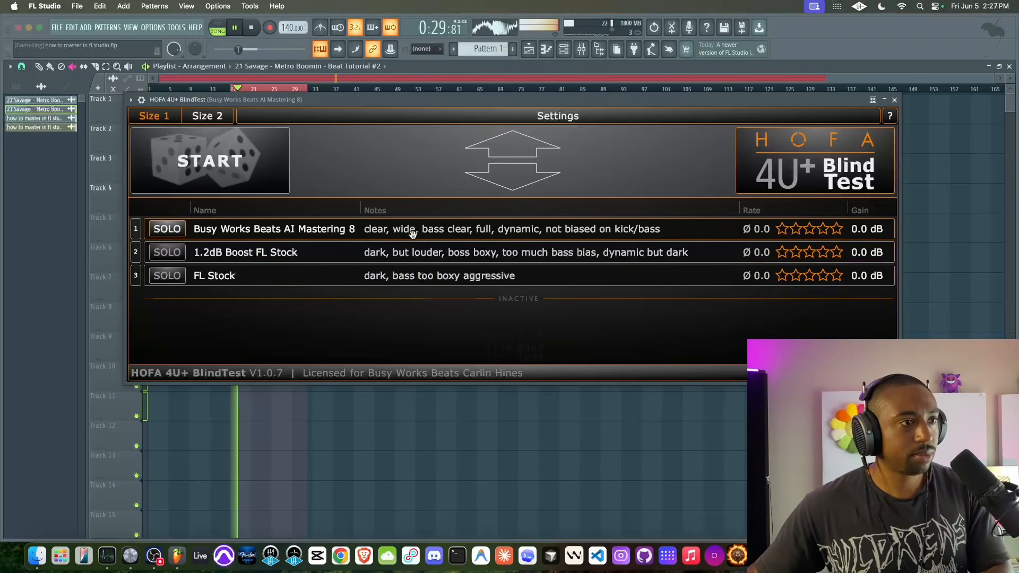
key("space")
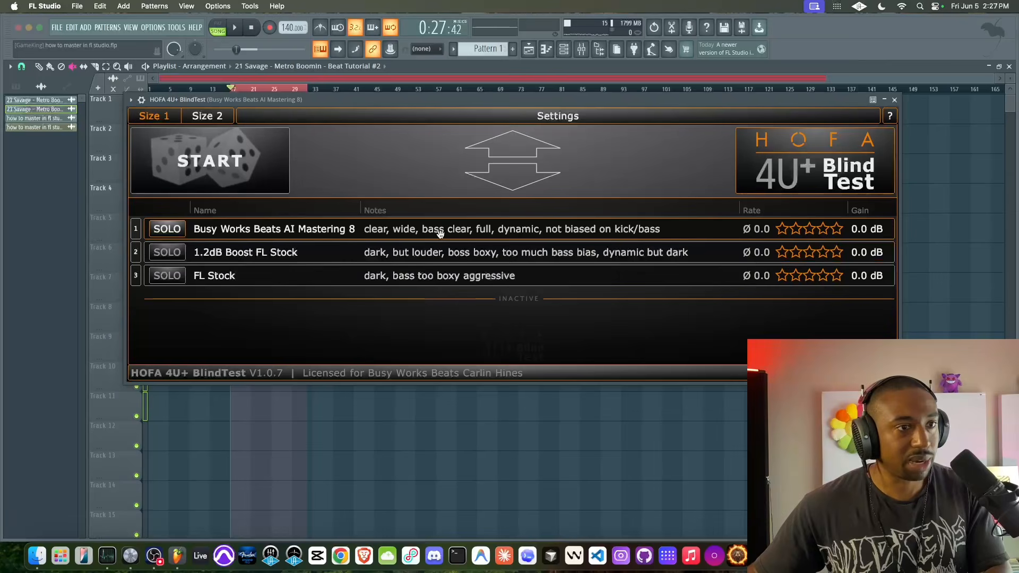
key("space")
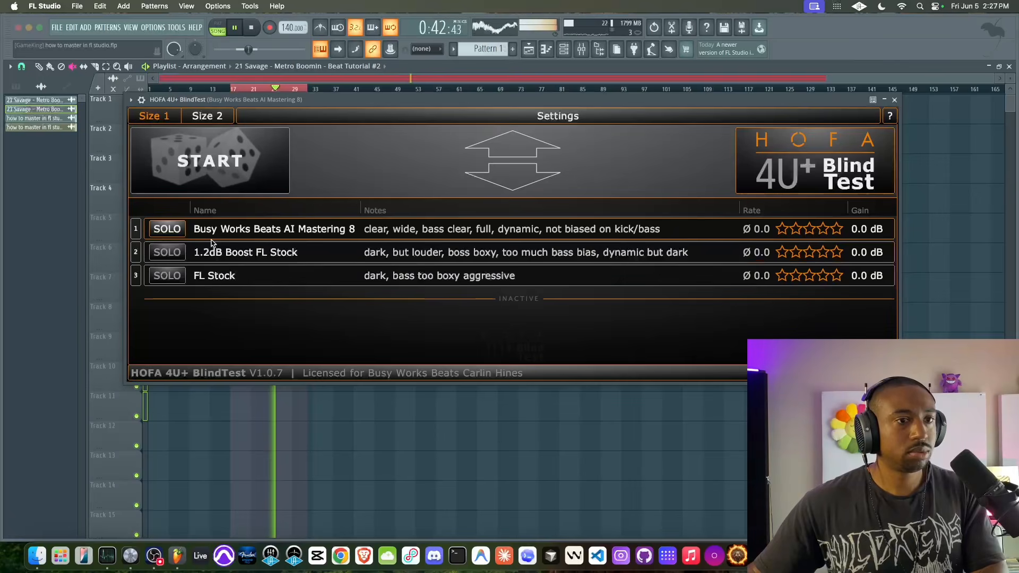
Compare all three masters over the loop by alternating the solo, ending on Busy Works Beats AI Mastering 8, and stop playback.
left_click(169, 253)
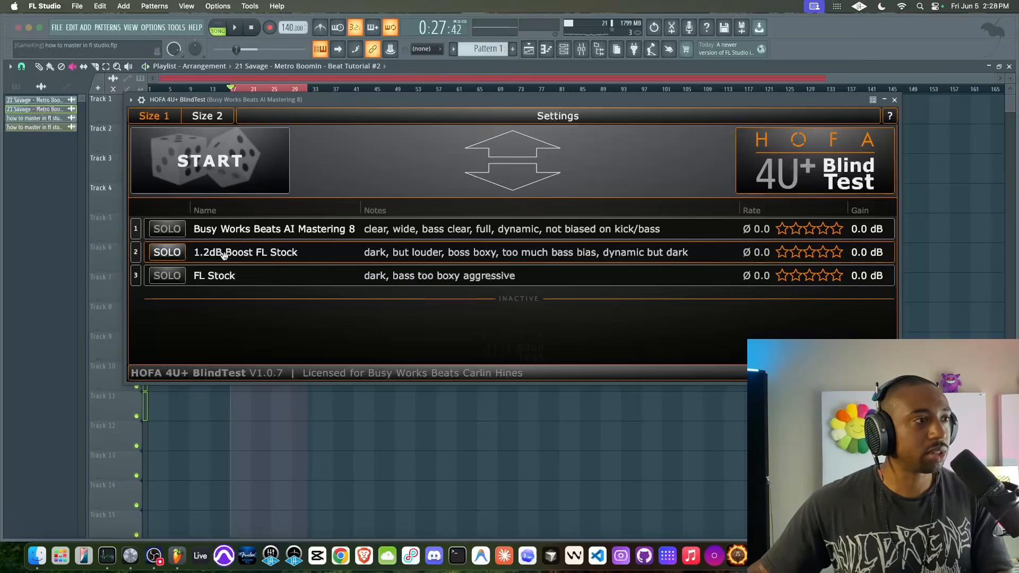
key("space")
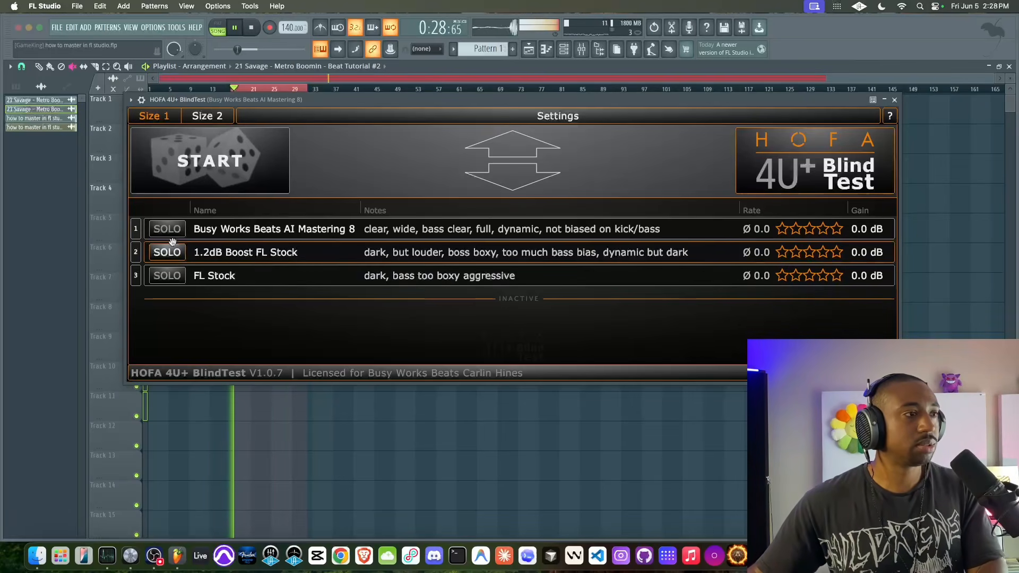
left_click(167, 229)
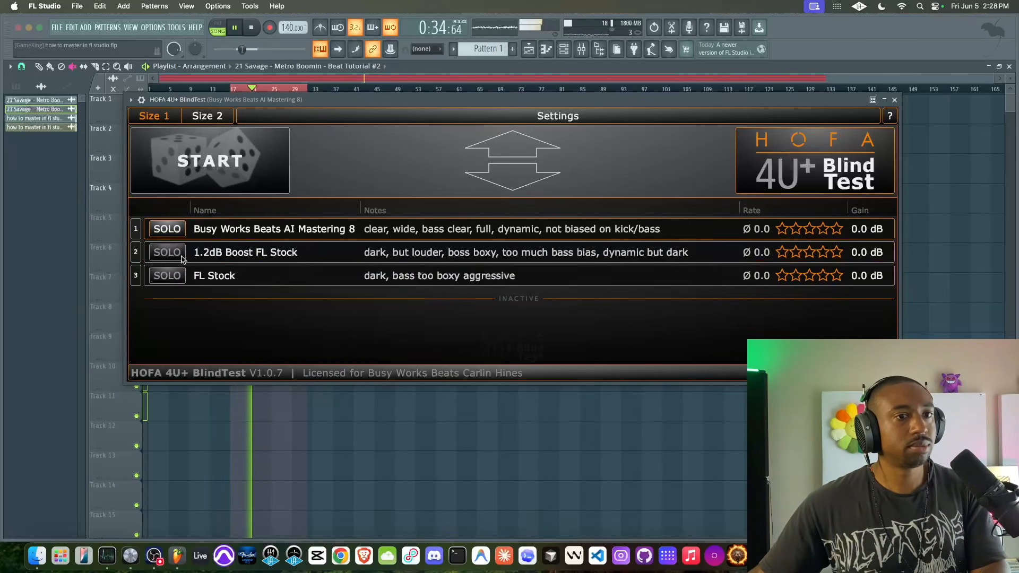
left_click(179, 253)
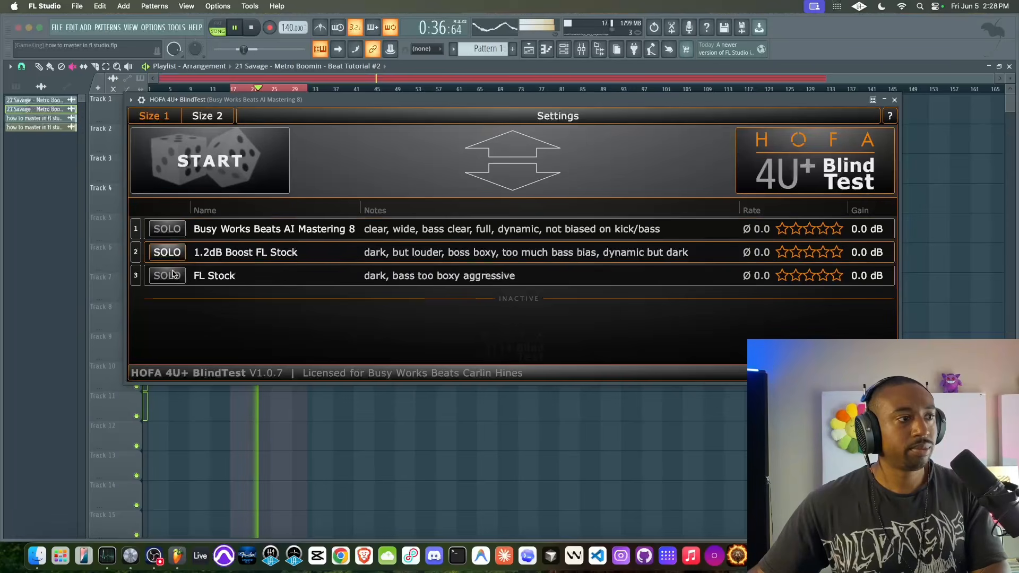
left_click(173, 275)
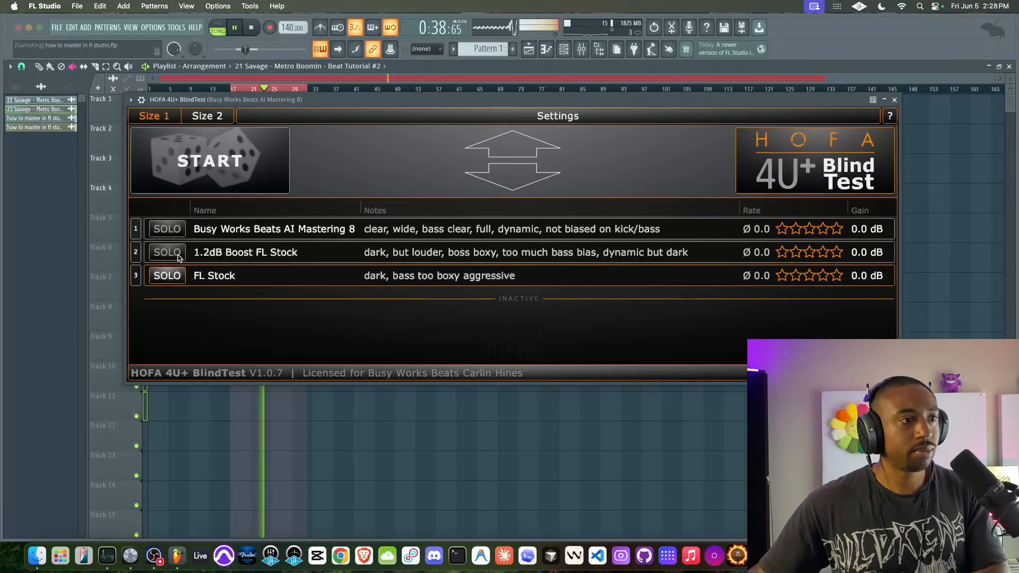
left_click(180, 254)
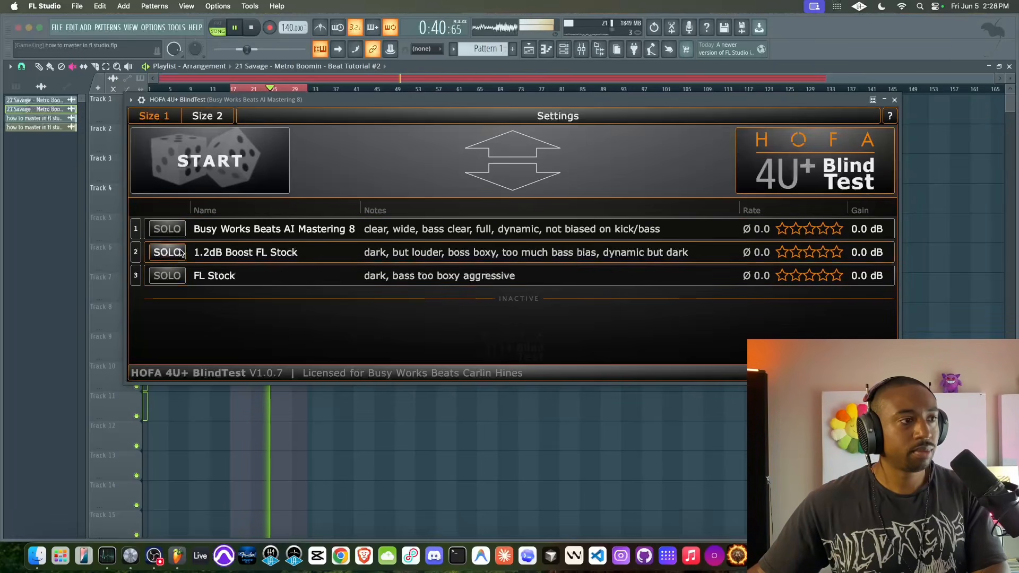
left_click(176, 233)
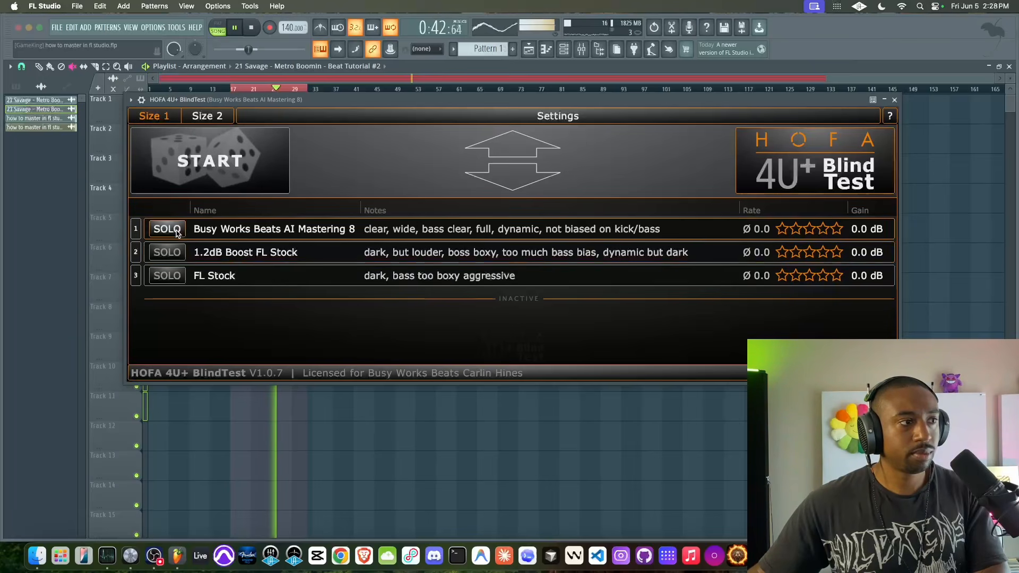
key("space")
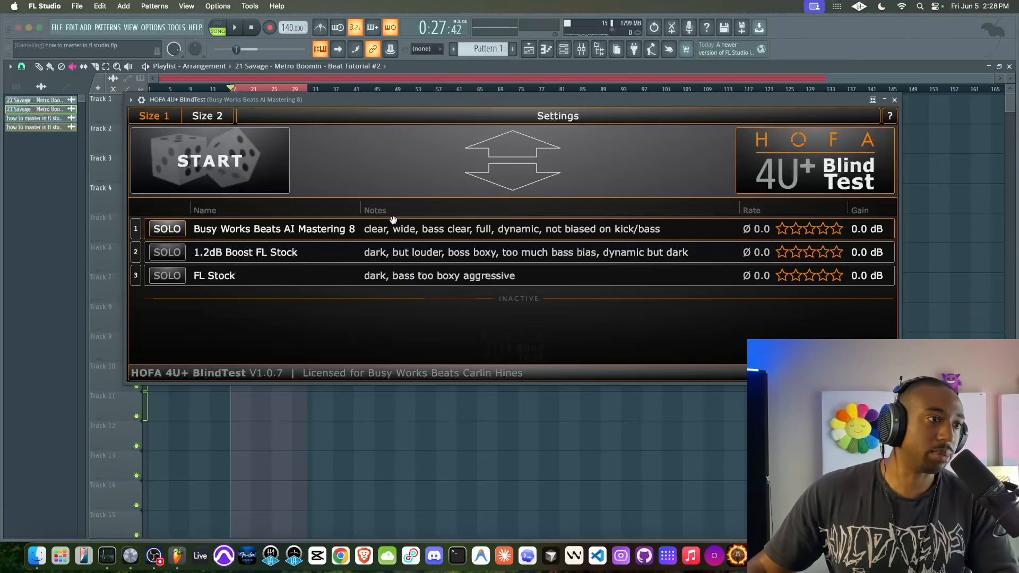
Replay the loop, comparing 1.2dB Boost FL Stock with Busy Works Beats AI Mastering 8 once more, and stop playback.
key("space")
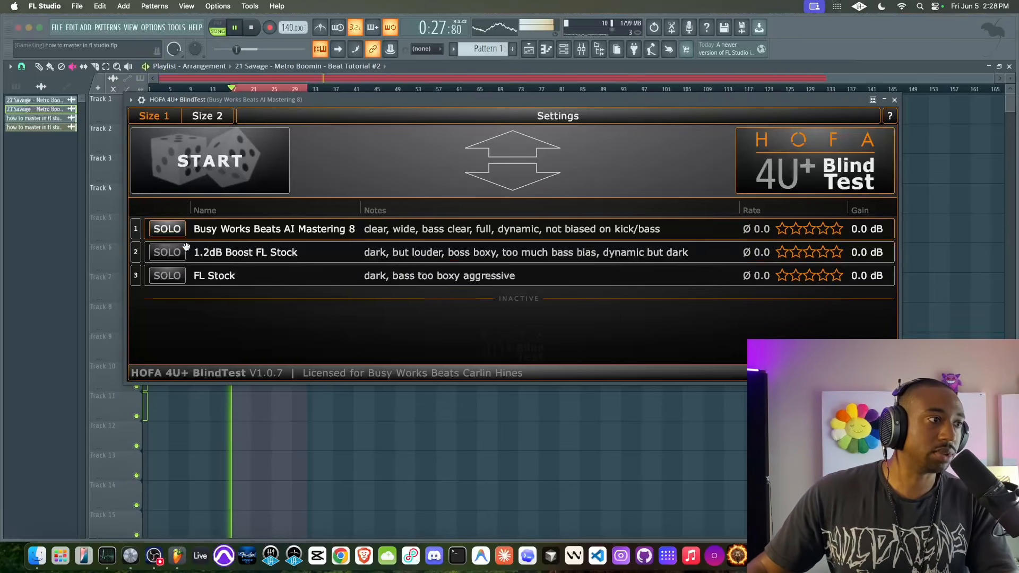
left_click(178, 253)
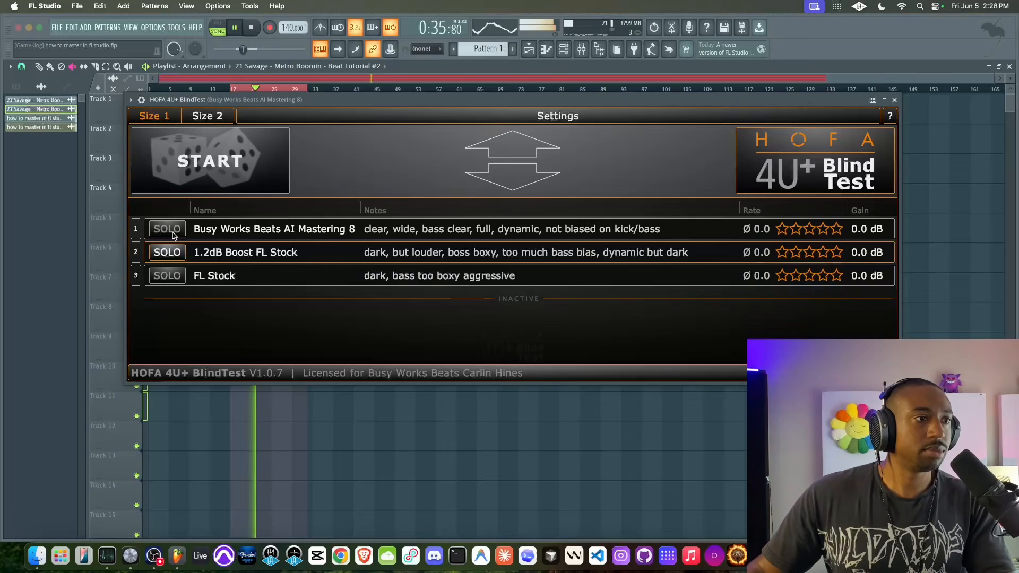
left_click(172, 234)
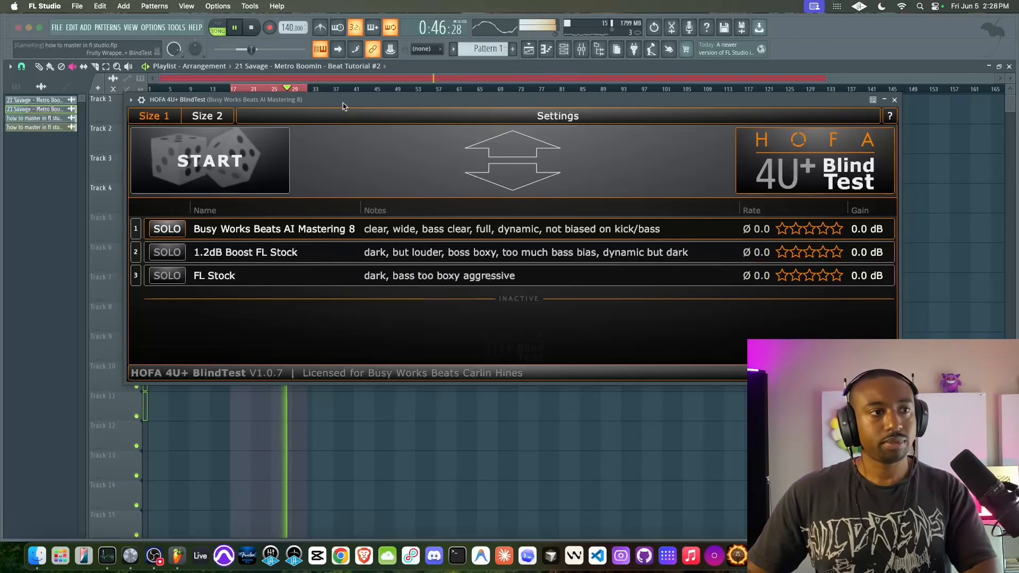
key("space")
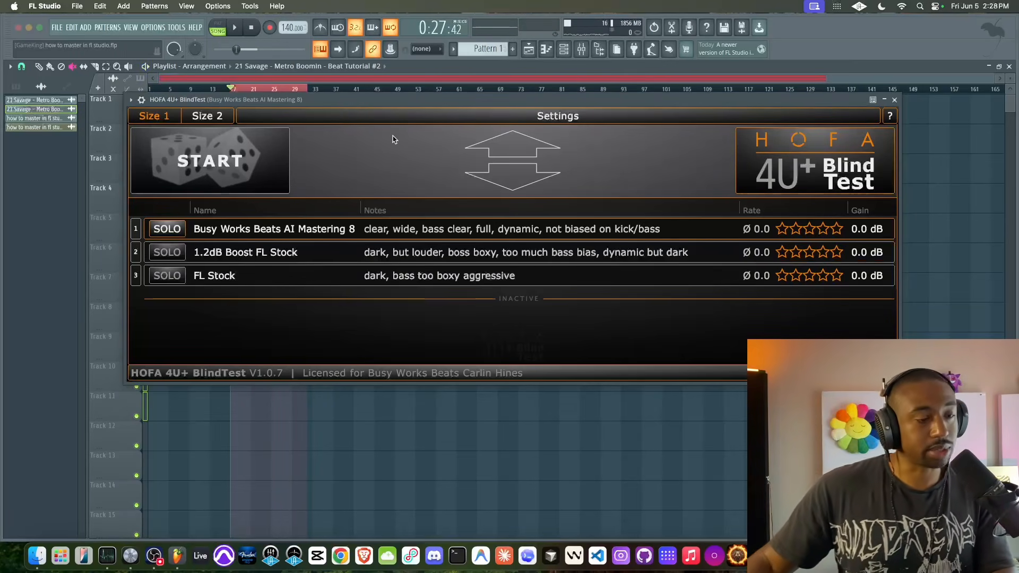